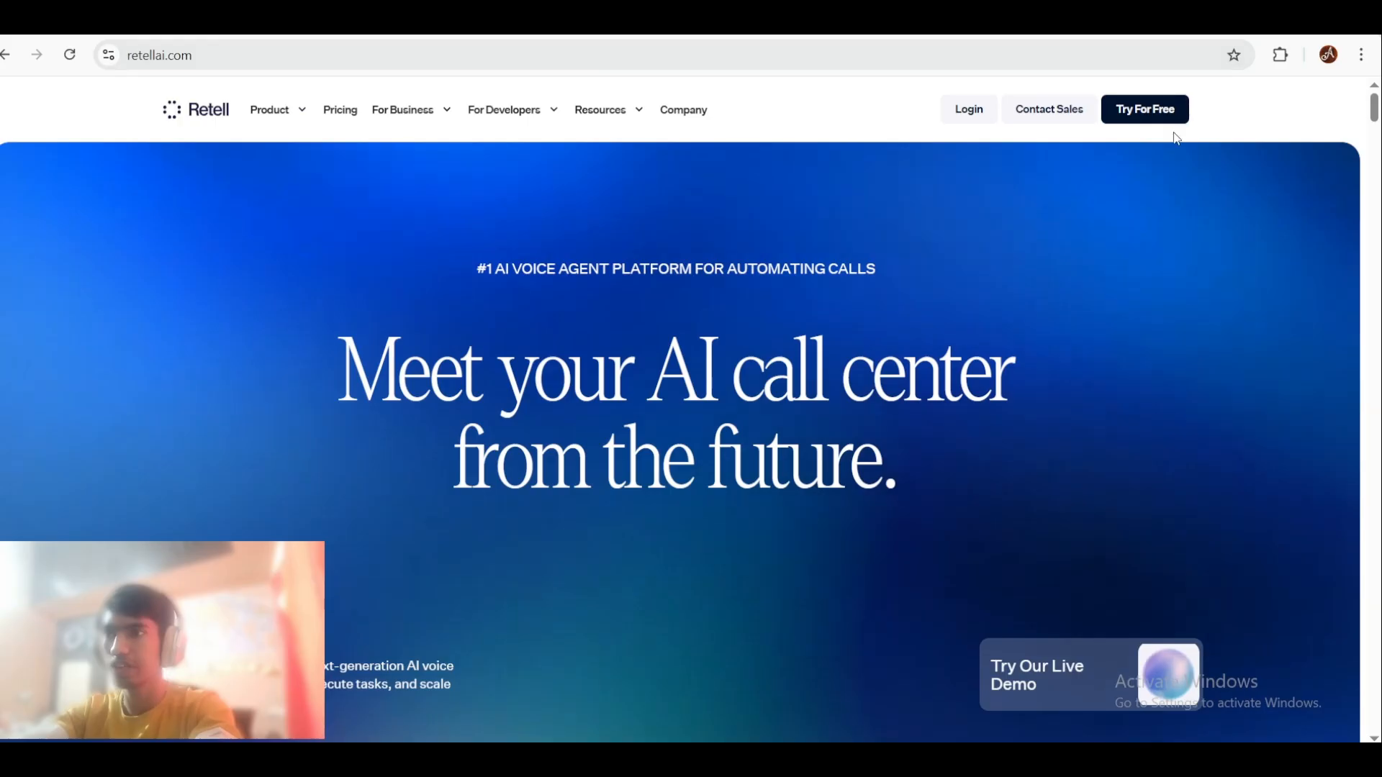
Step: Log in to the Retell dashboard and start creating a new voice agent in the YT folder
{"action": "left_click", "coordinate": [970, 107]}
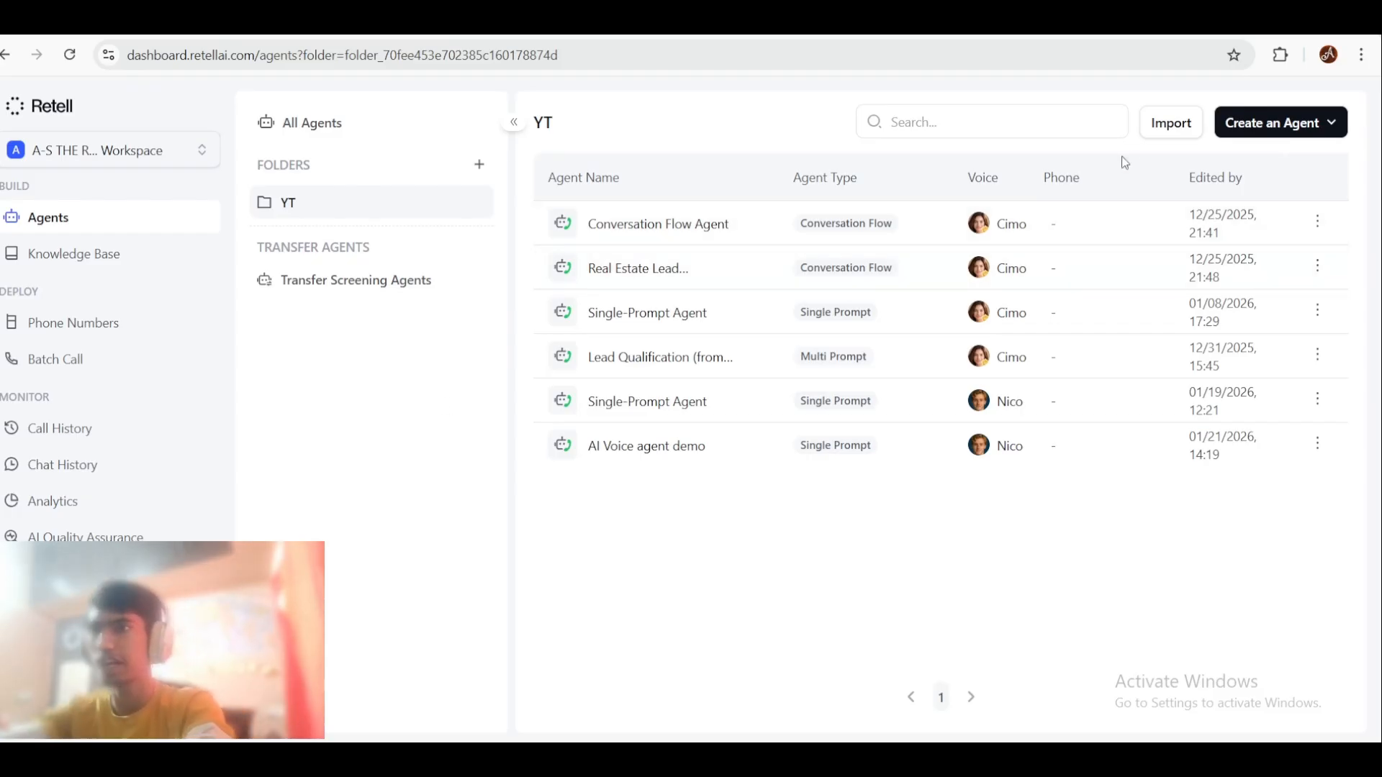
{"action": "left_click", "coordinate": [1253, 139]}
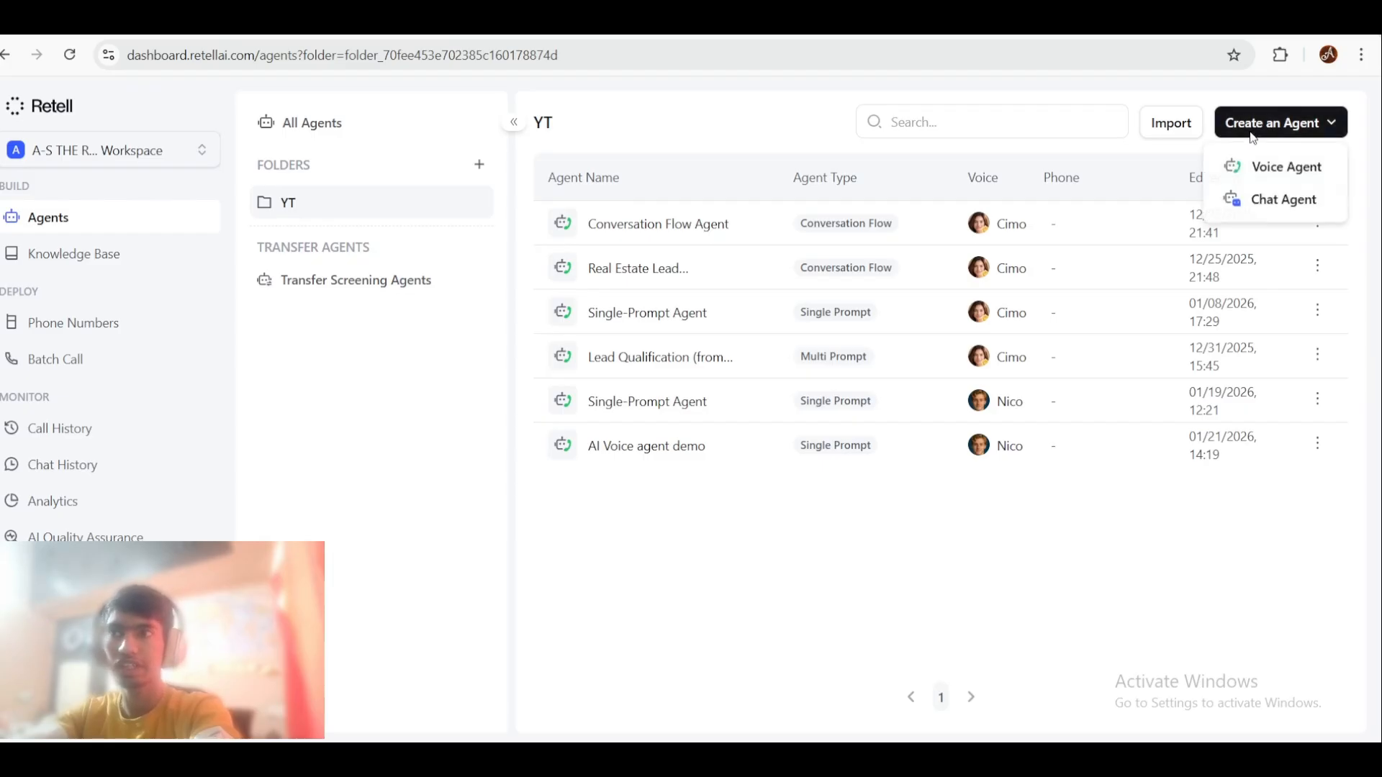
{"action": "left_click", "coordinate": [1275, 171]}
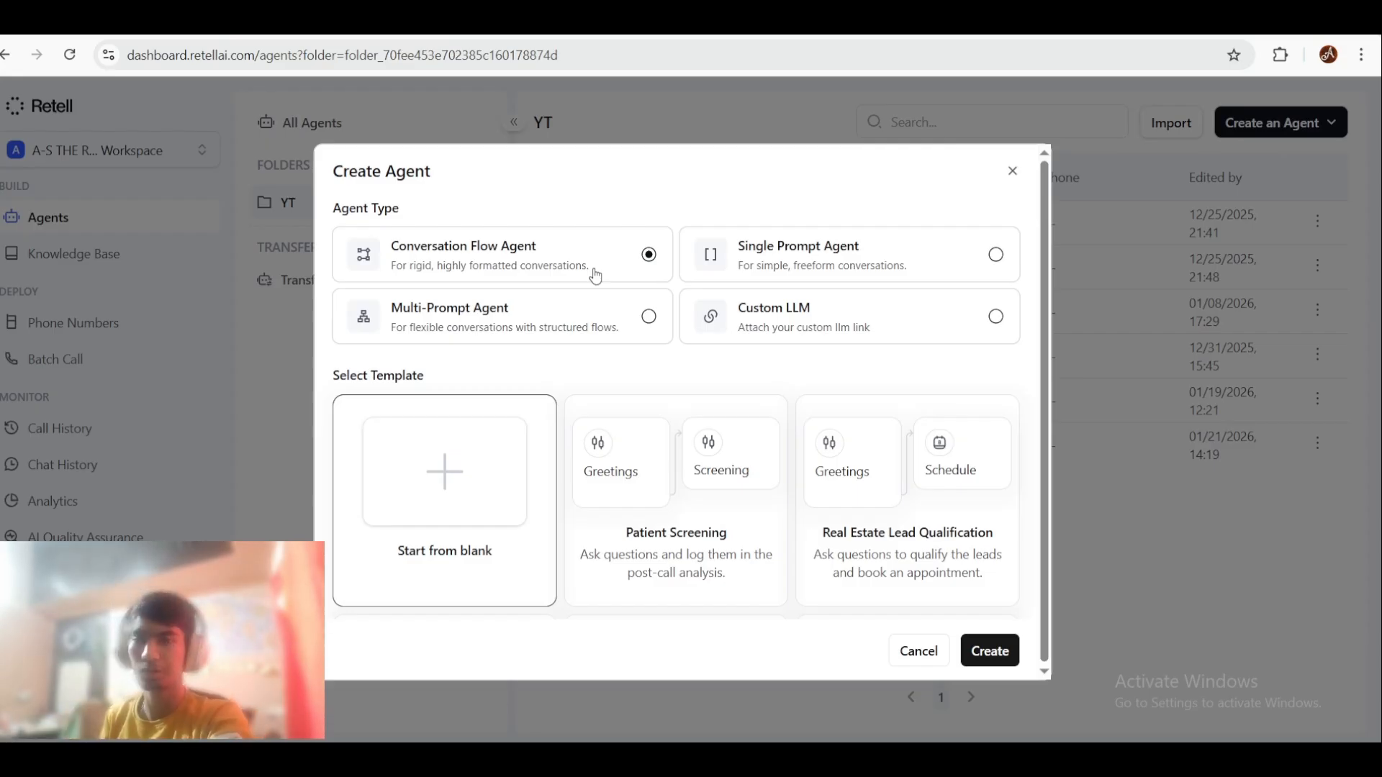
Step: Compare the agent types, choose Single Prompt Agent, and create the agent from the blank template
{"action": "left_click", "coordinate": [798, 238]}
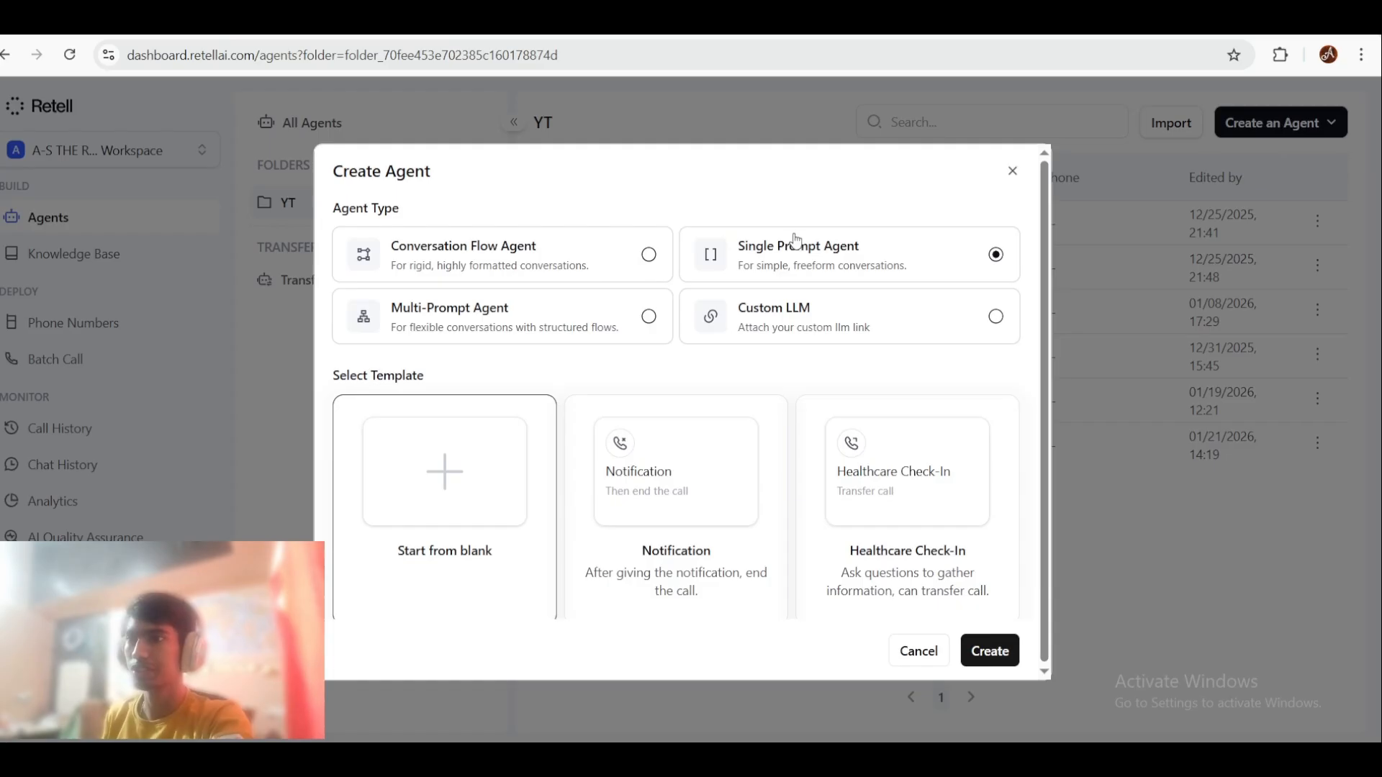
{"action": "left_click", "coordinate": [605, 317]}
{"action": "left_click", "coordinate": [605, 260]}
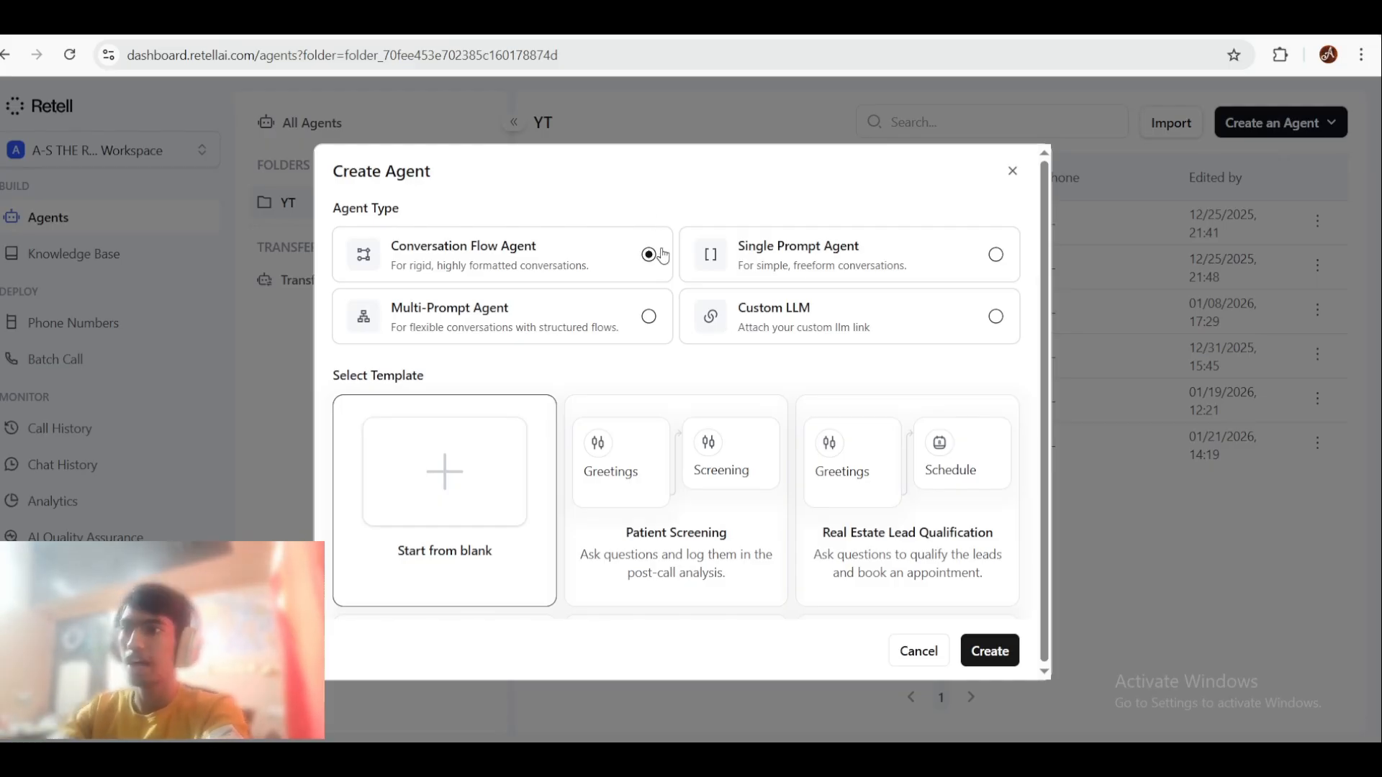
{"action": "left_click", "coordinate": [801, 252]}
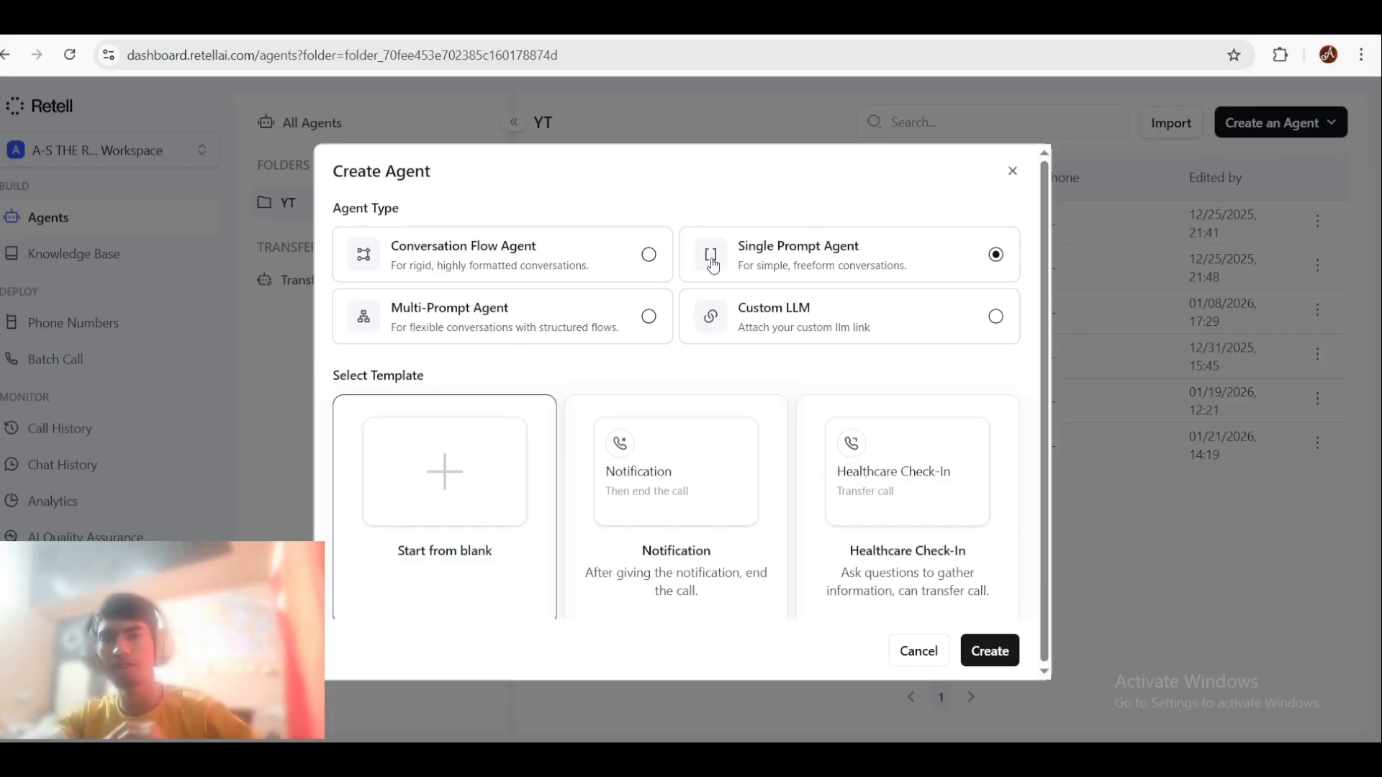
{"action": "left_click", "coordinate": [598, 322]}
{"action": "left_click", "coordinate": [809, 258]}
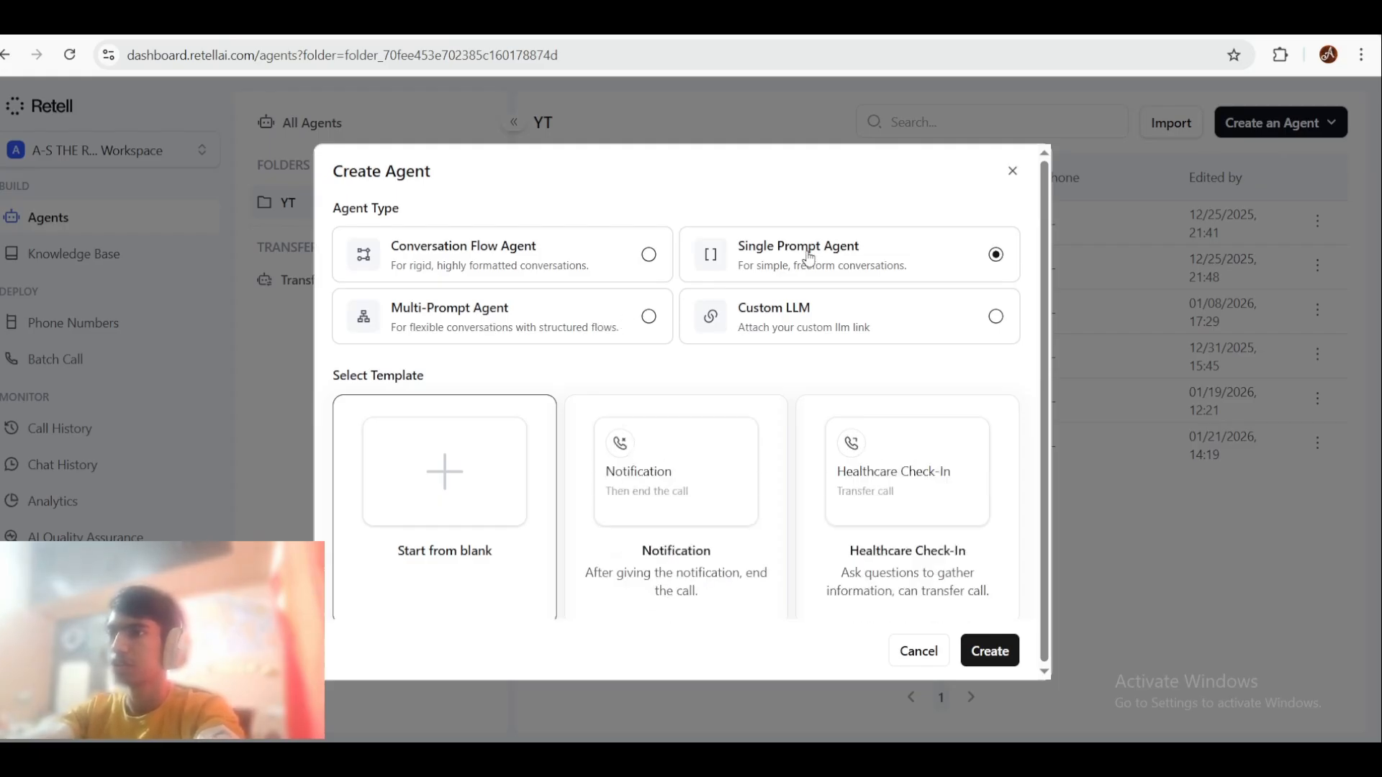
{"action": "scroll", "coordinate": [687, 337], "scroll_direction": "down", "scroll_amount": 1}
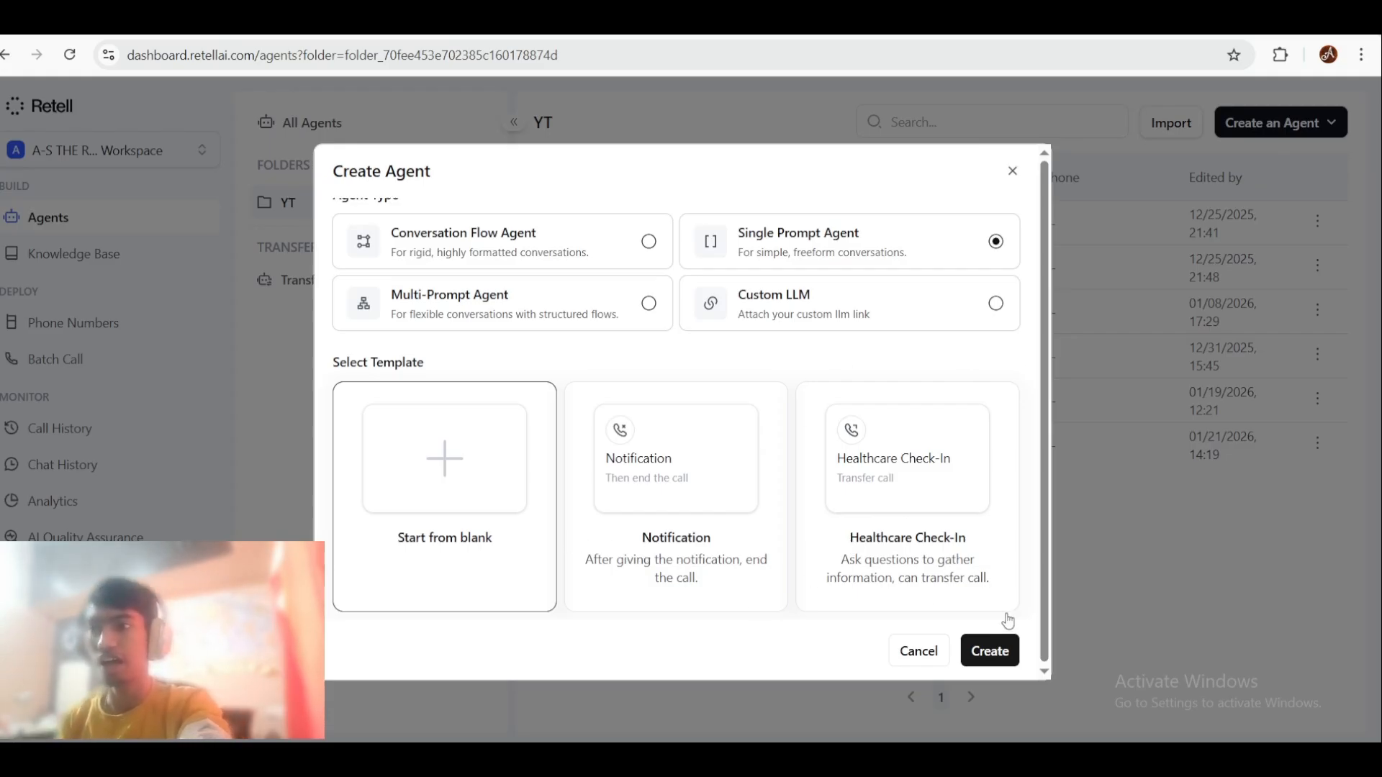
{"action": "left_click", "coordinate": [997, 650]}
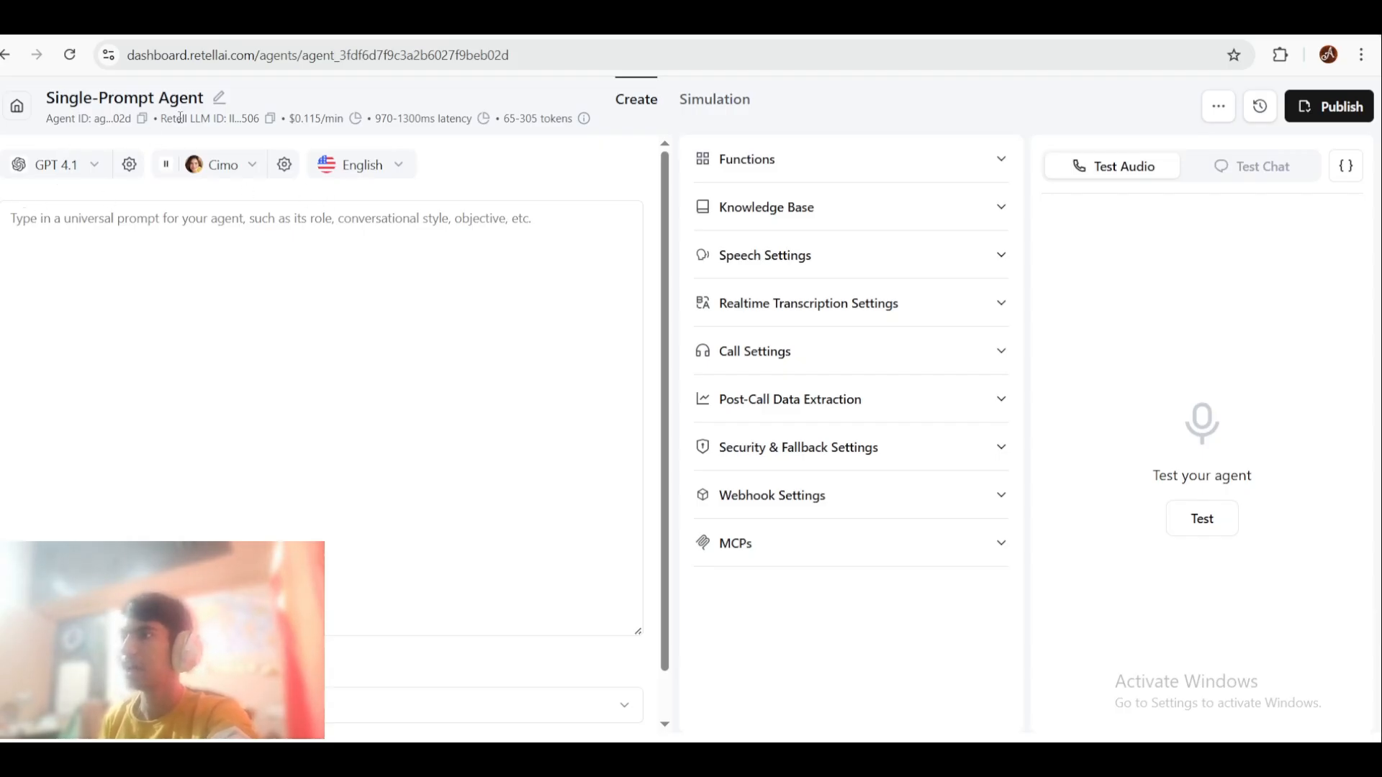
Step: Rename the agent as Youtube
{"action": "left_click", "coordinate": [217, 97]}
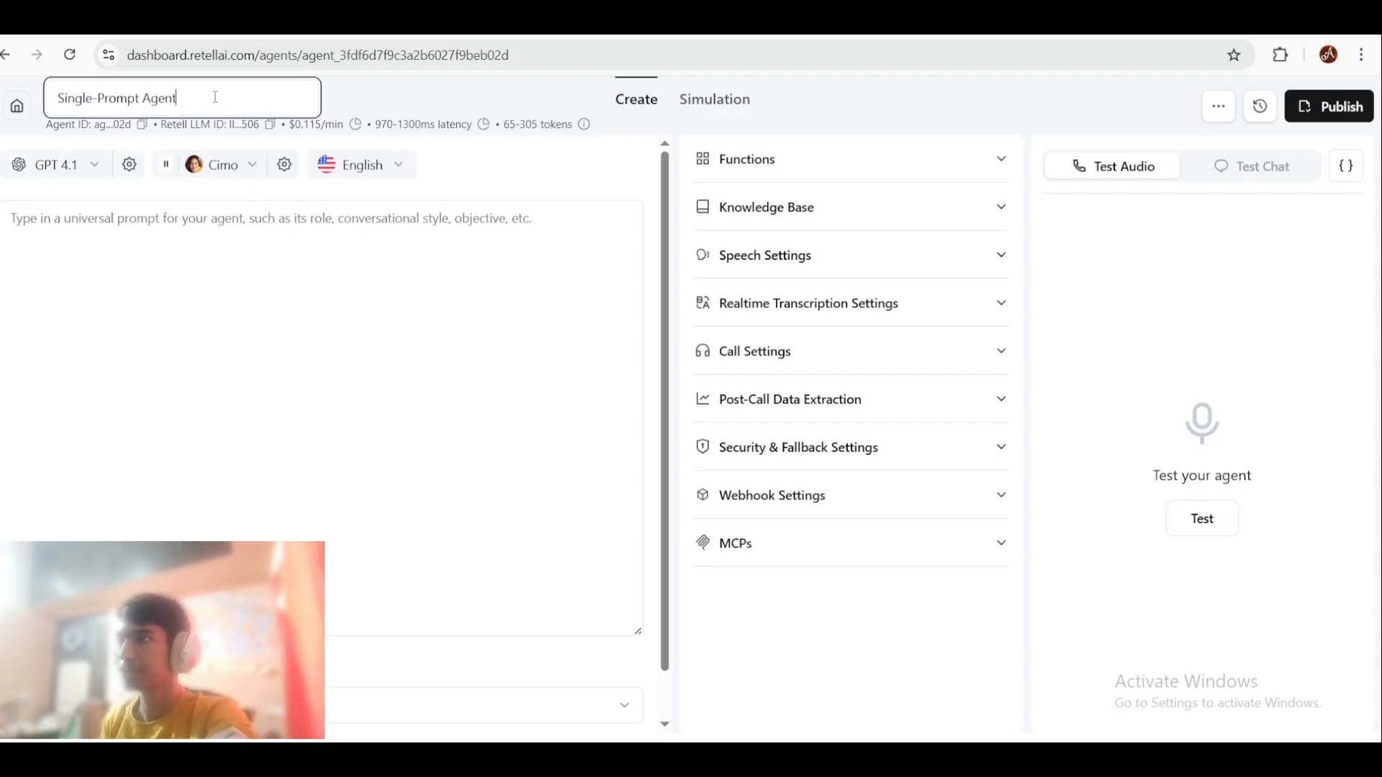
{"action": "left_click_drag", "start_coordinate": [215, 97], "coordinate": [66, 108]}
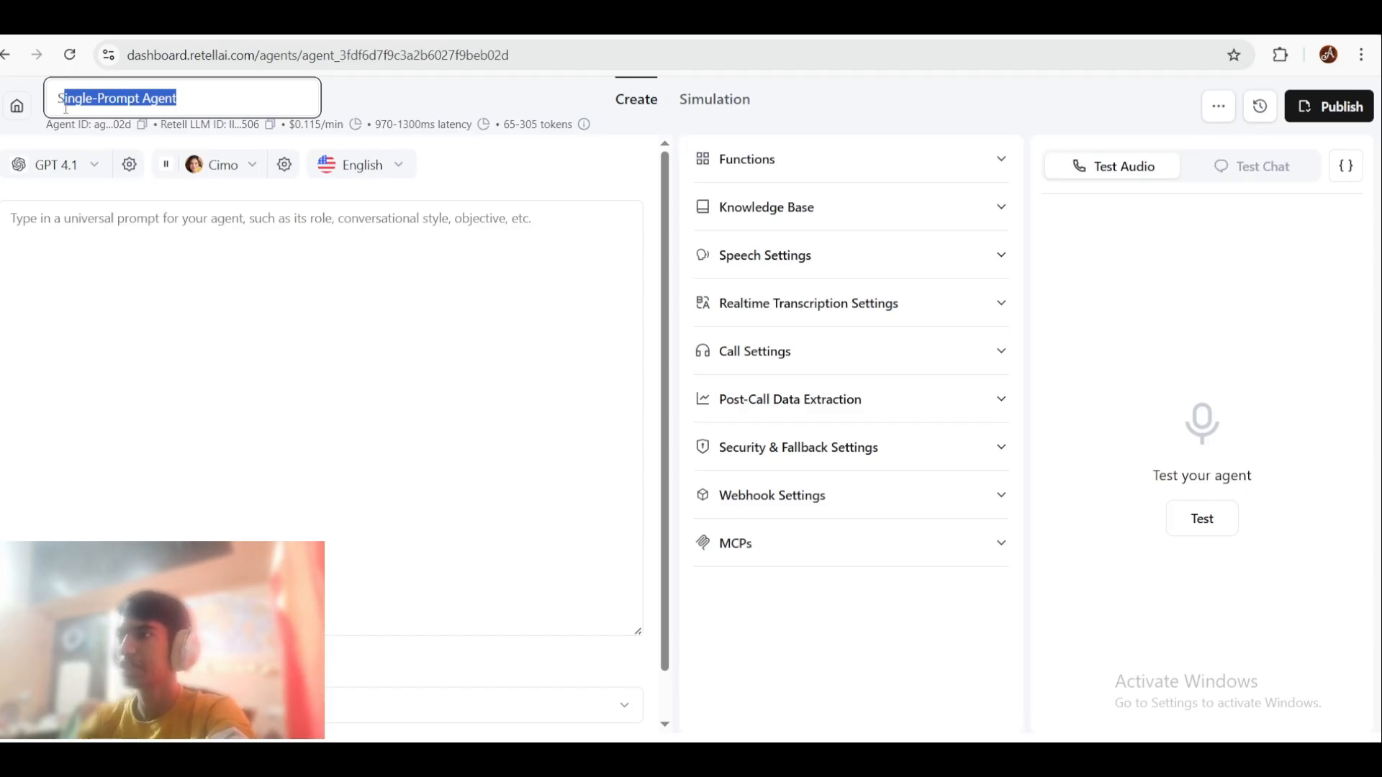
{"action": "key", "text": "BackSpace"}
{"action": "key", "text": "BackSpace"}
{"action": "type", "text": "You"}
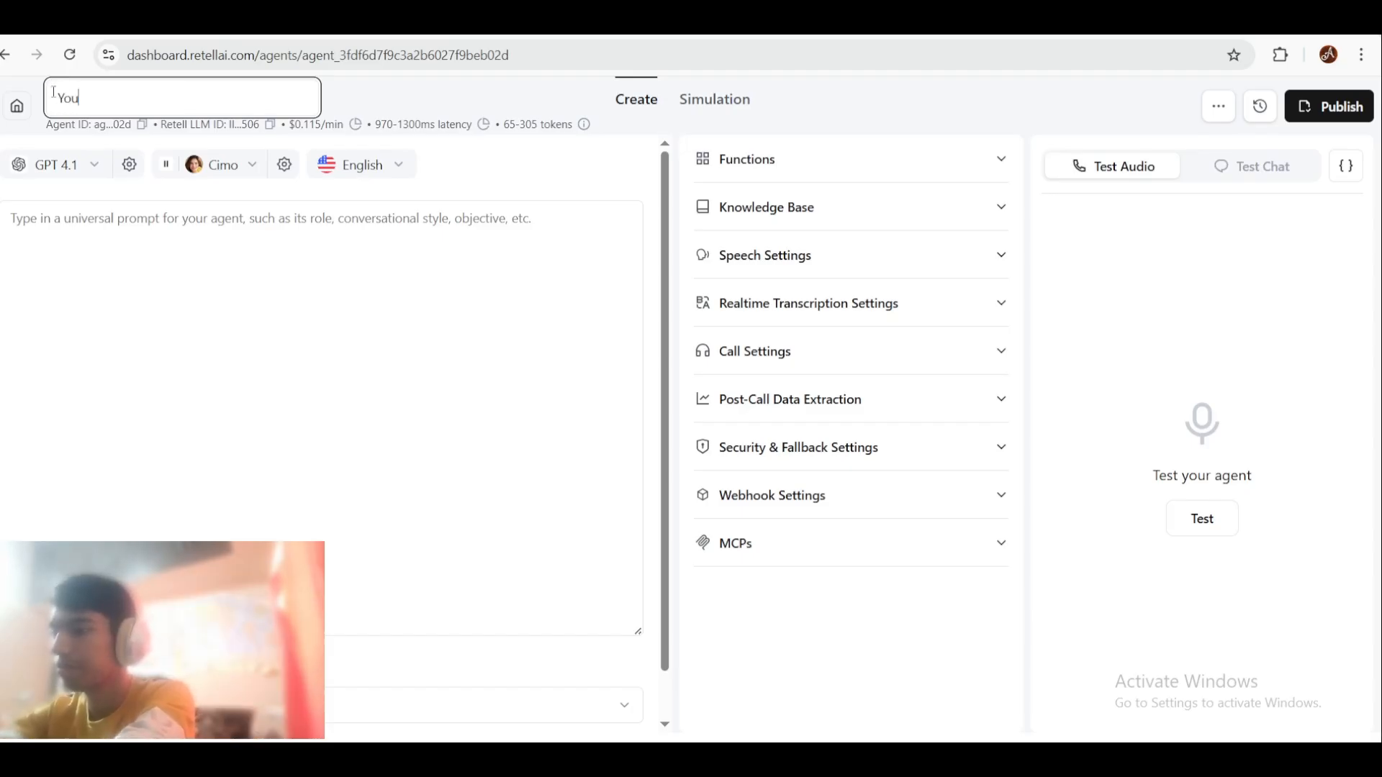
{"action": "type", "text": "tube"}
{"action": "key", "text": "Return"}
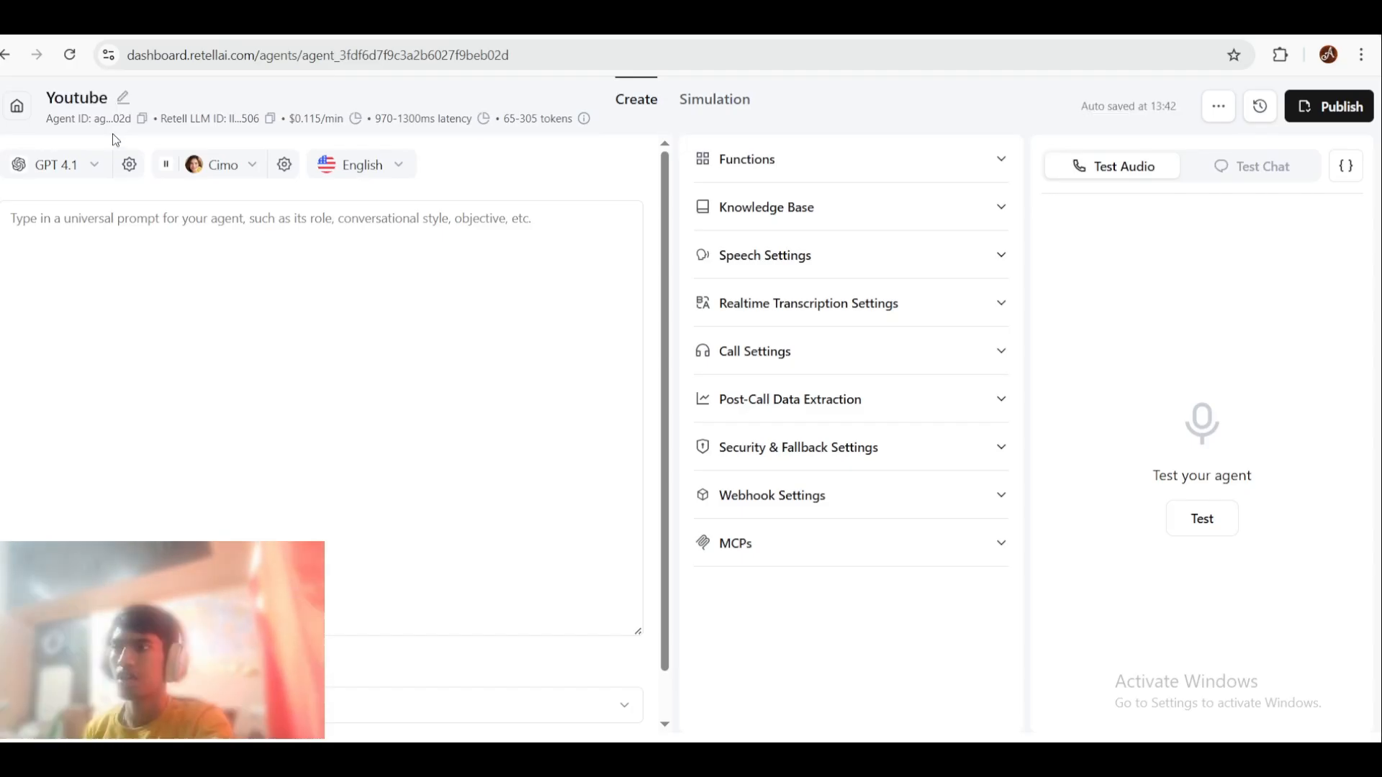
Step: Examine the available GPT, Claude and Gemini language models with their tiers and per-minute prices
{"action": "left_click", "coordinate": [75, 165]}
{"action": "mouse_move", "coordinate": [92, 239]}
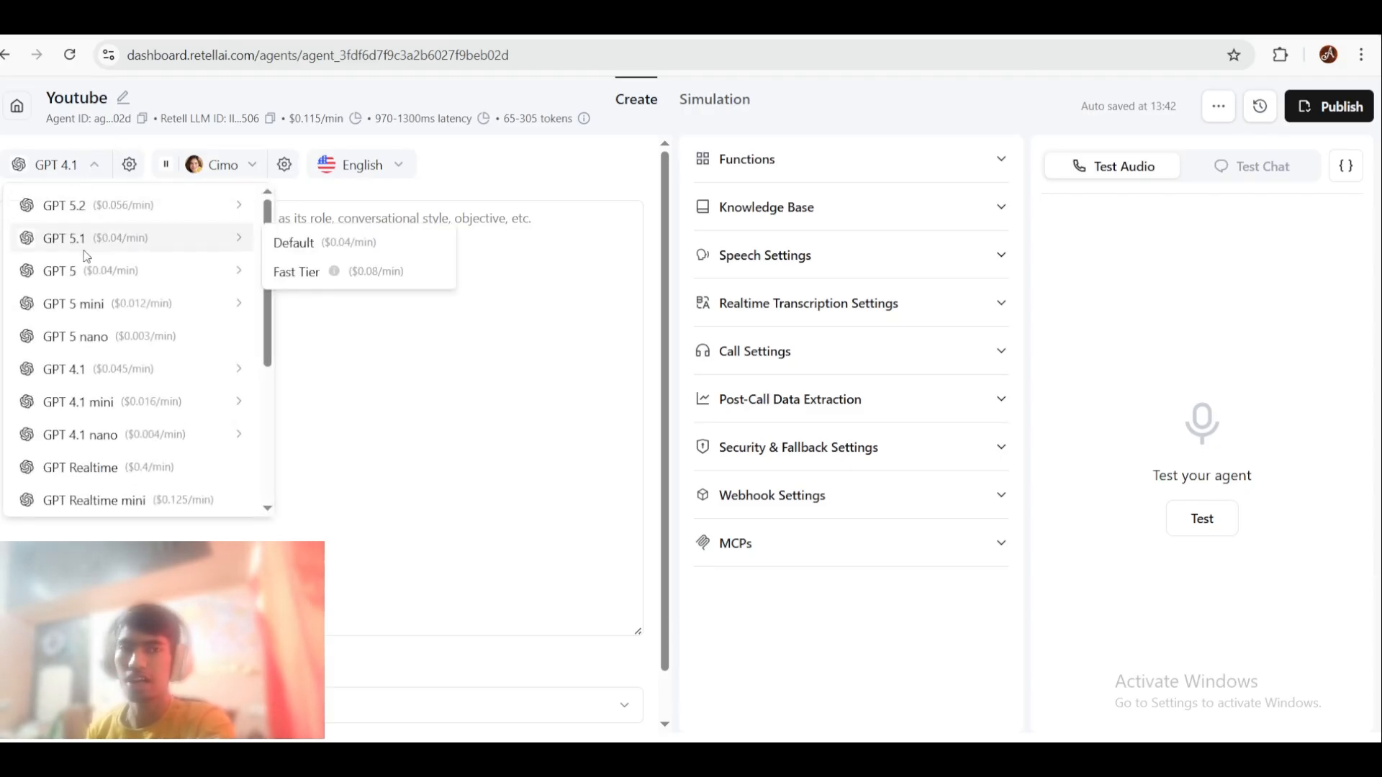
{"action": "mouse_move", "coordinate": [95, 278]}
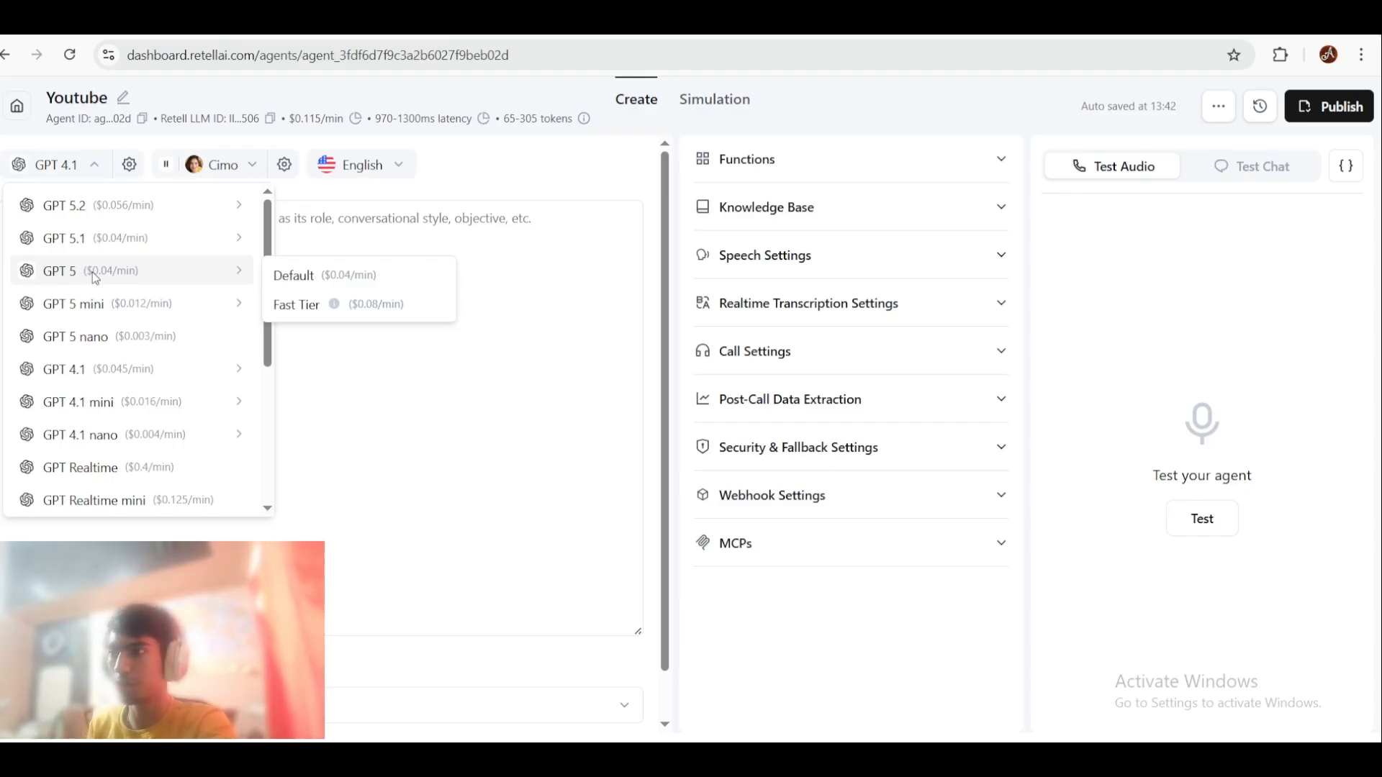
{"action": "mouse_move", "coordinate": [153, 368]}
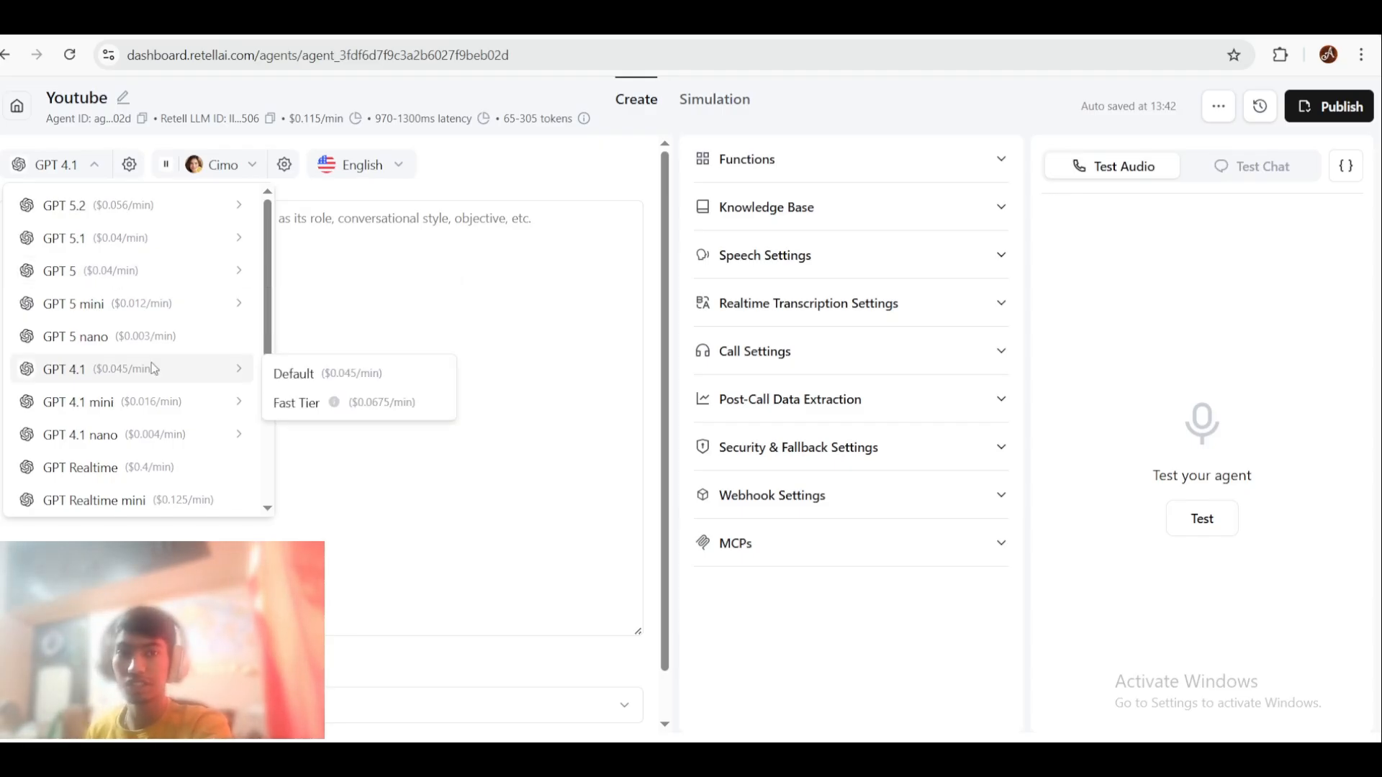
{"action": "scroll", "coordinate": [153, 369], "scroll_direction": "down", "scroll_amount": 4}
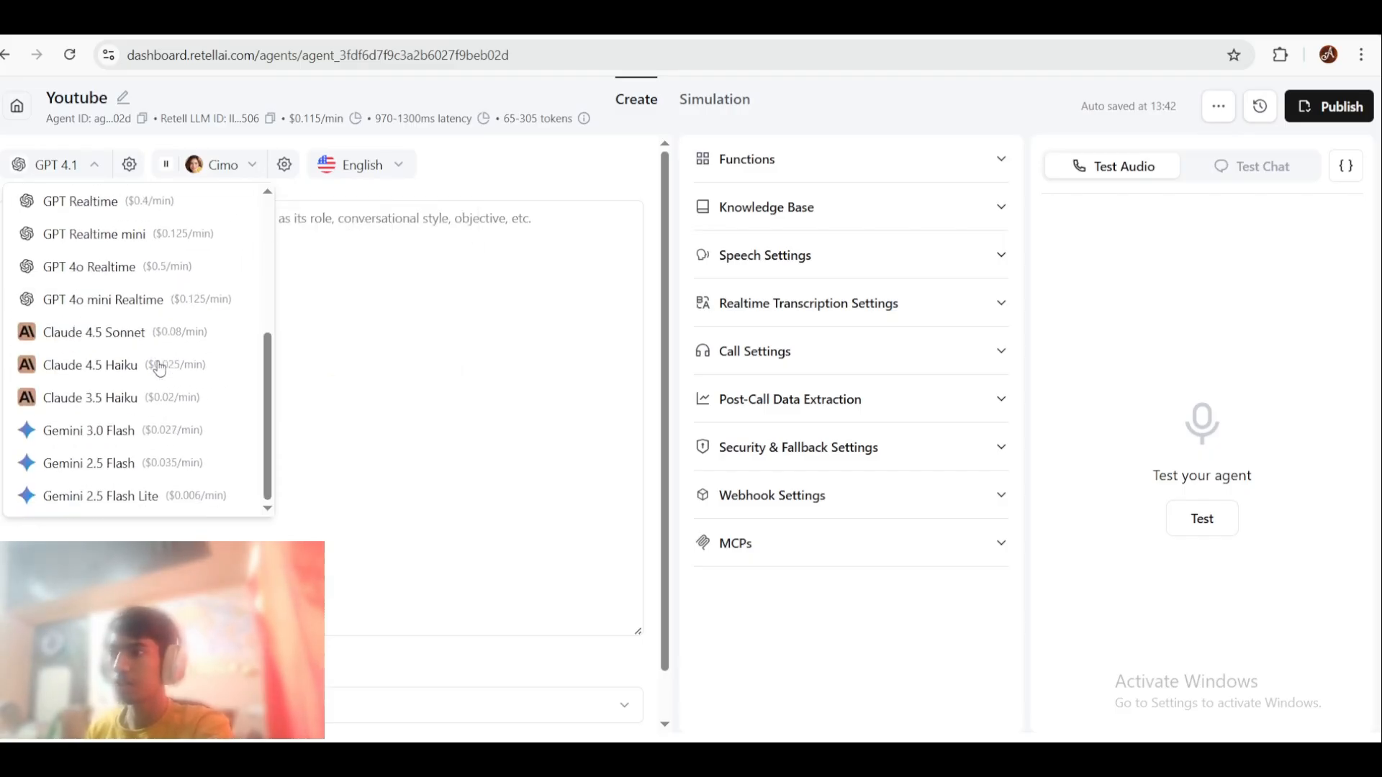
{"action": "scroll", "coordinate": [155, 369], "scroll_direction": "up", "scroll_amount": 4}
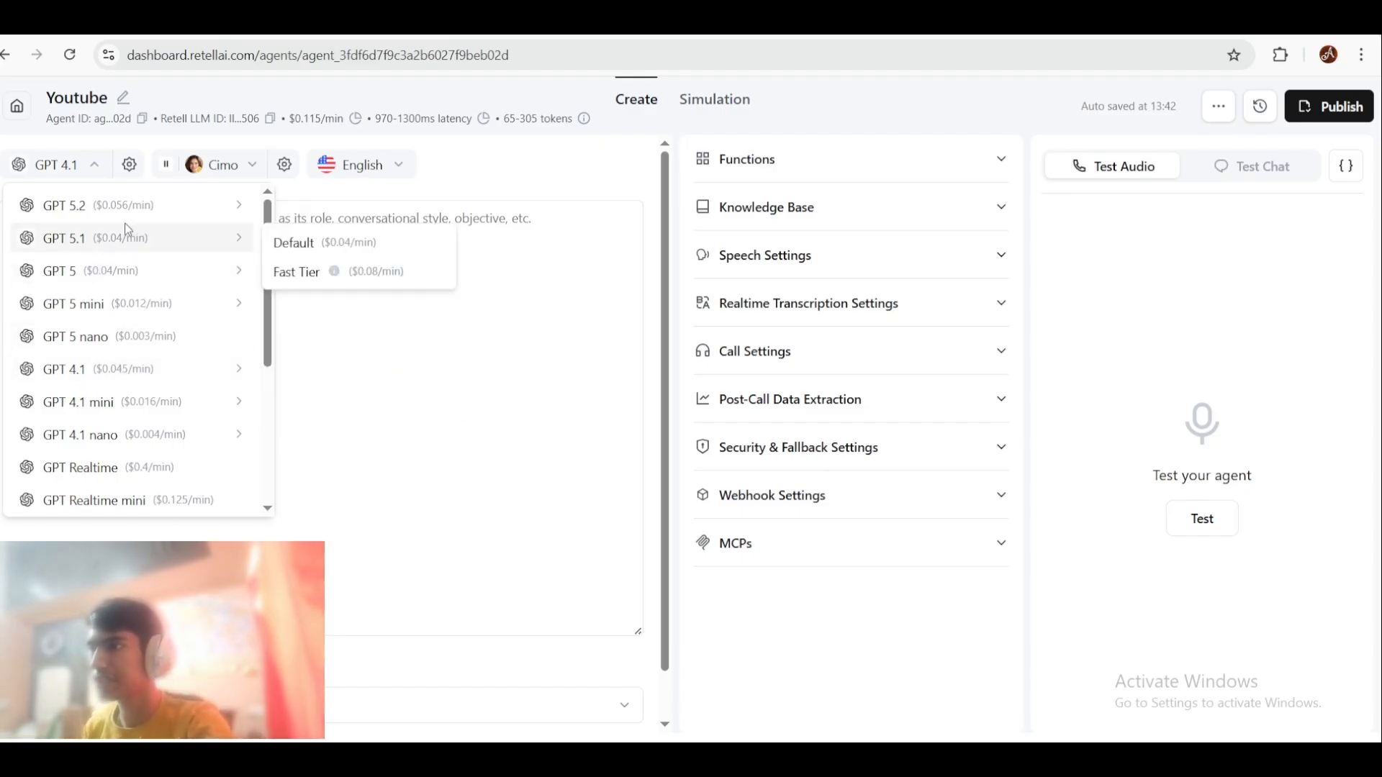
{"action": "mouse_move", "coordinate": [154, 208]}
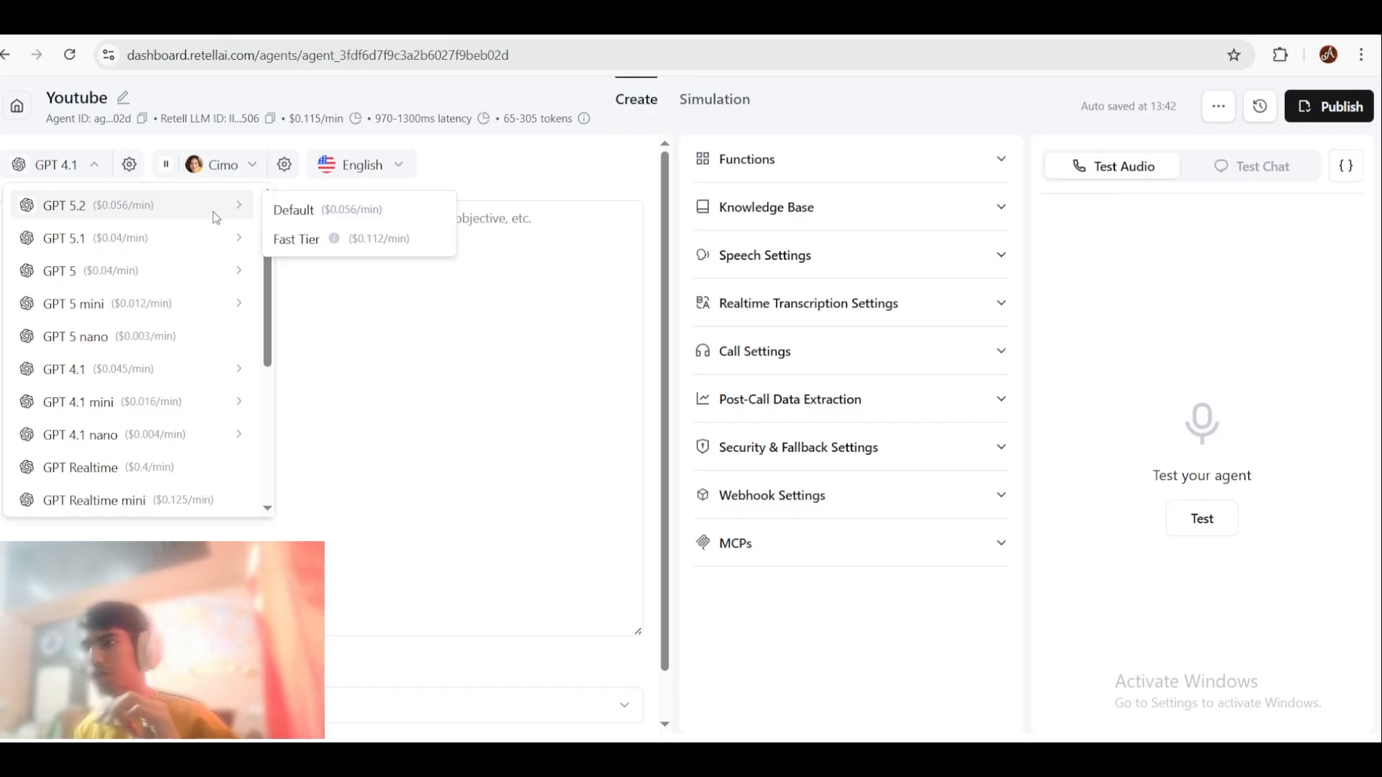
{"action": "mouse_move", "coordinate": [47, 238]}
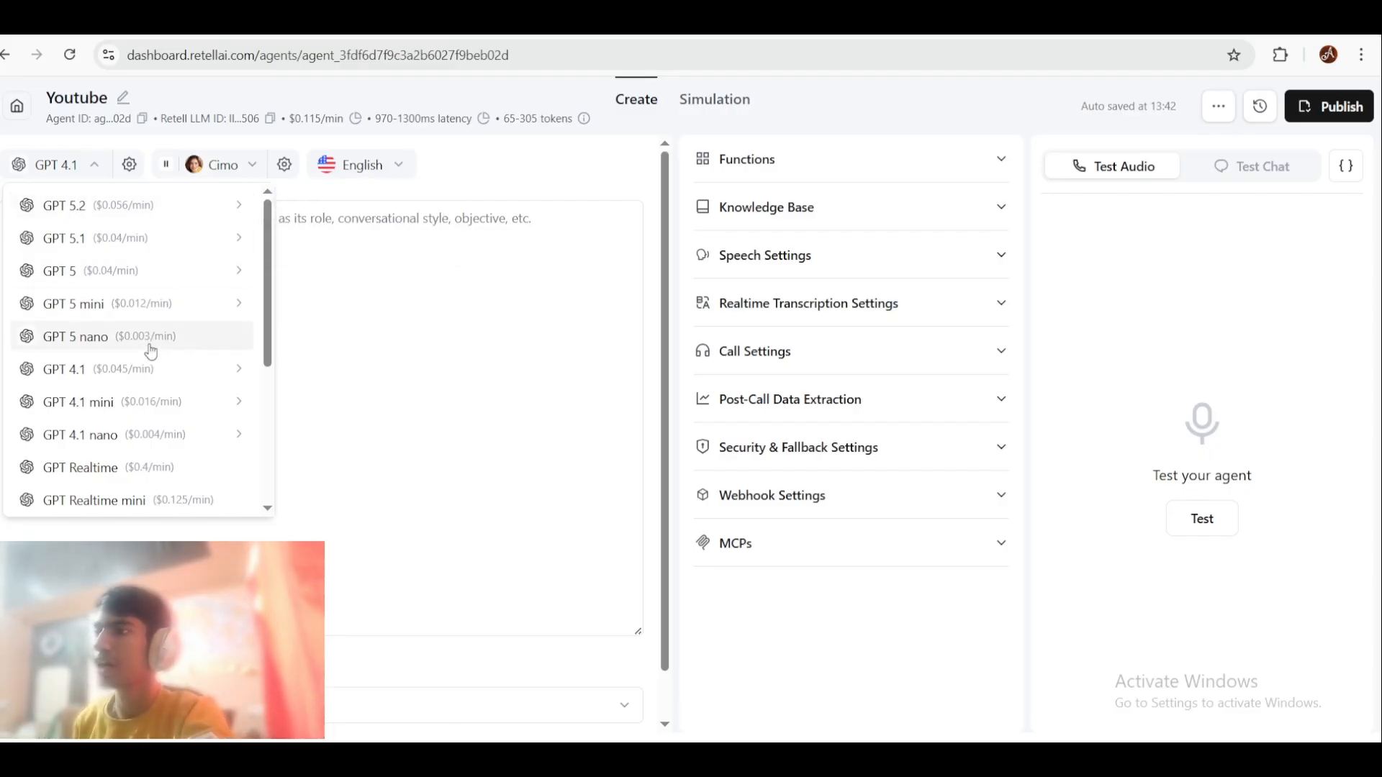
Step: Set the agent's language model to GPT 4.1 with the Default tier
{"action": "mouse_move", "coordinate": [153, 363]}
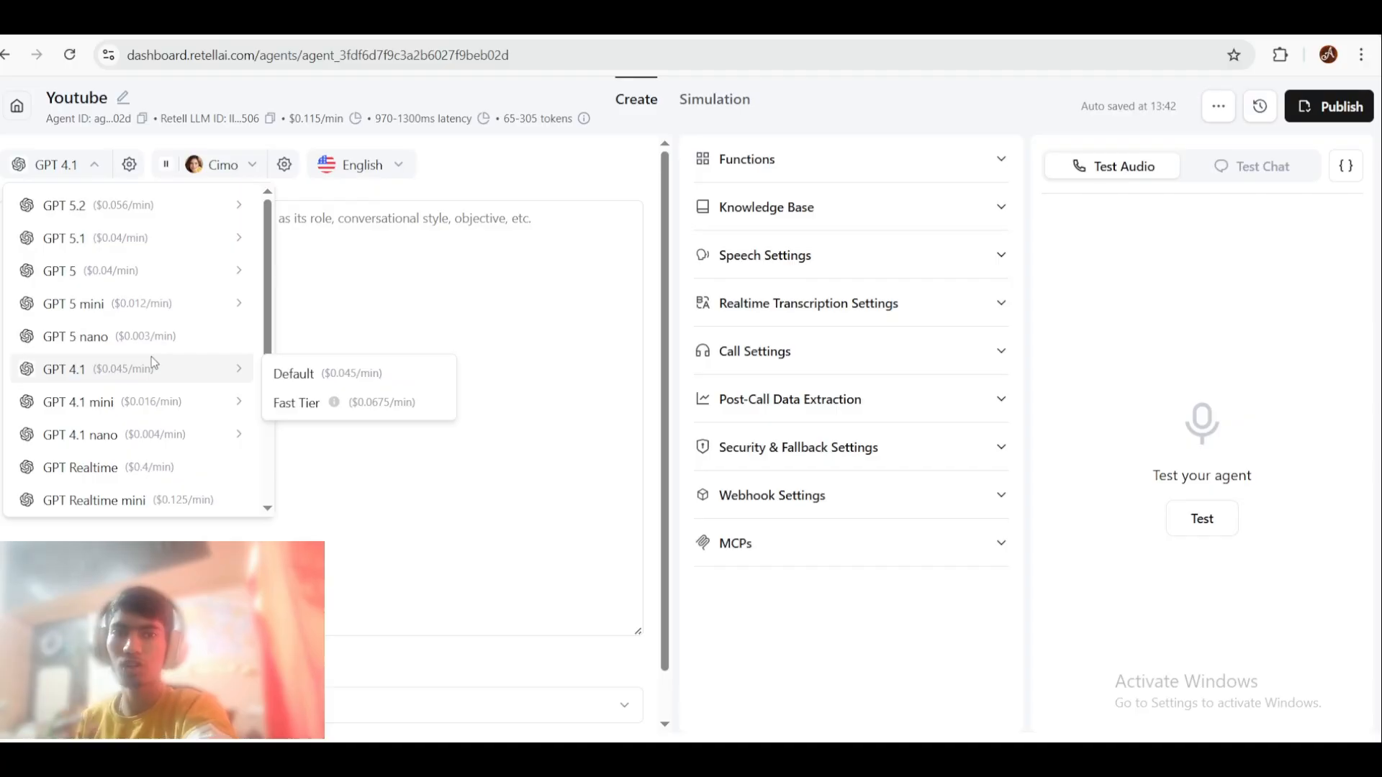
{"action": "left_click", "coordinate": [324, 381]}
{"action": "left_click", "coordinate": [64, 164]}
{"action": "mouse_move", "coordinate": [141, 367]}
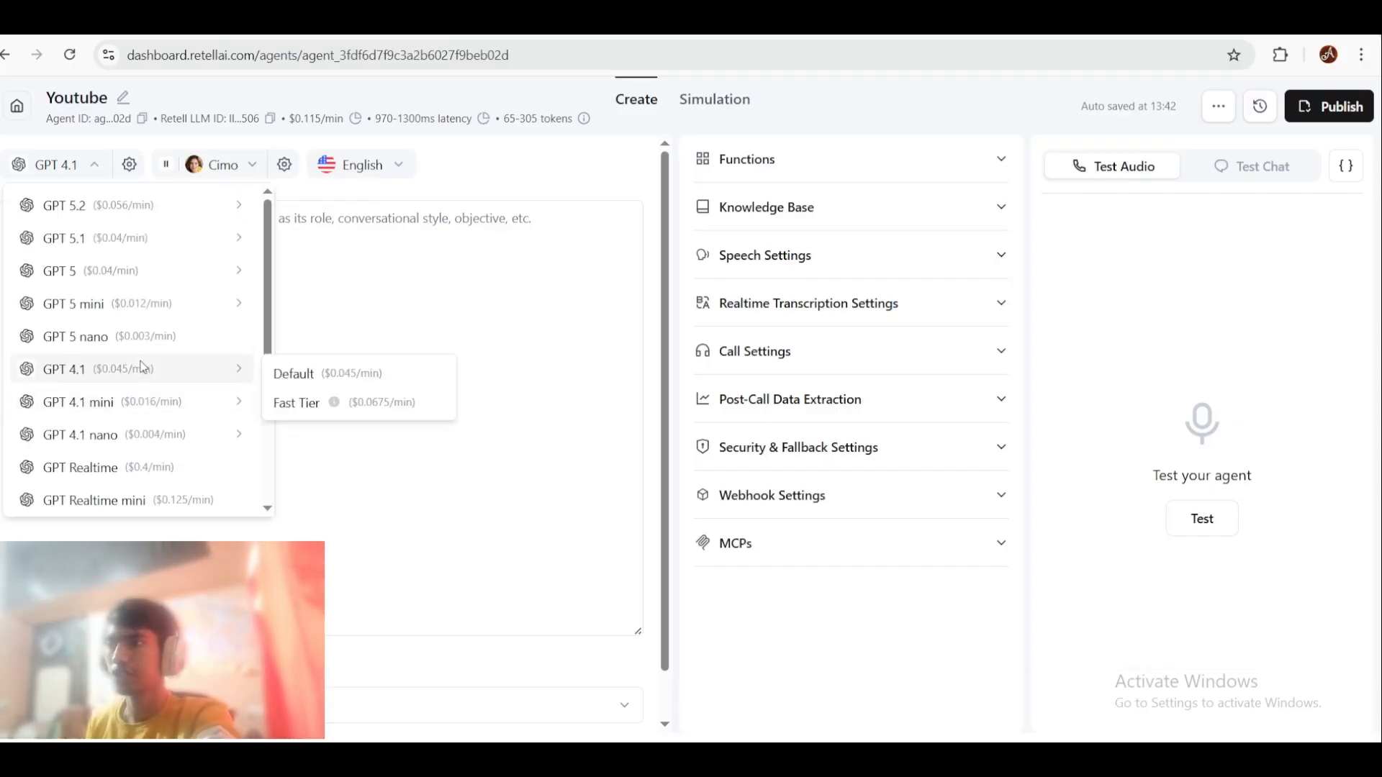
{"action": "left_click", "coordinate": [324, 374]}
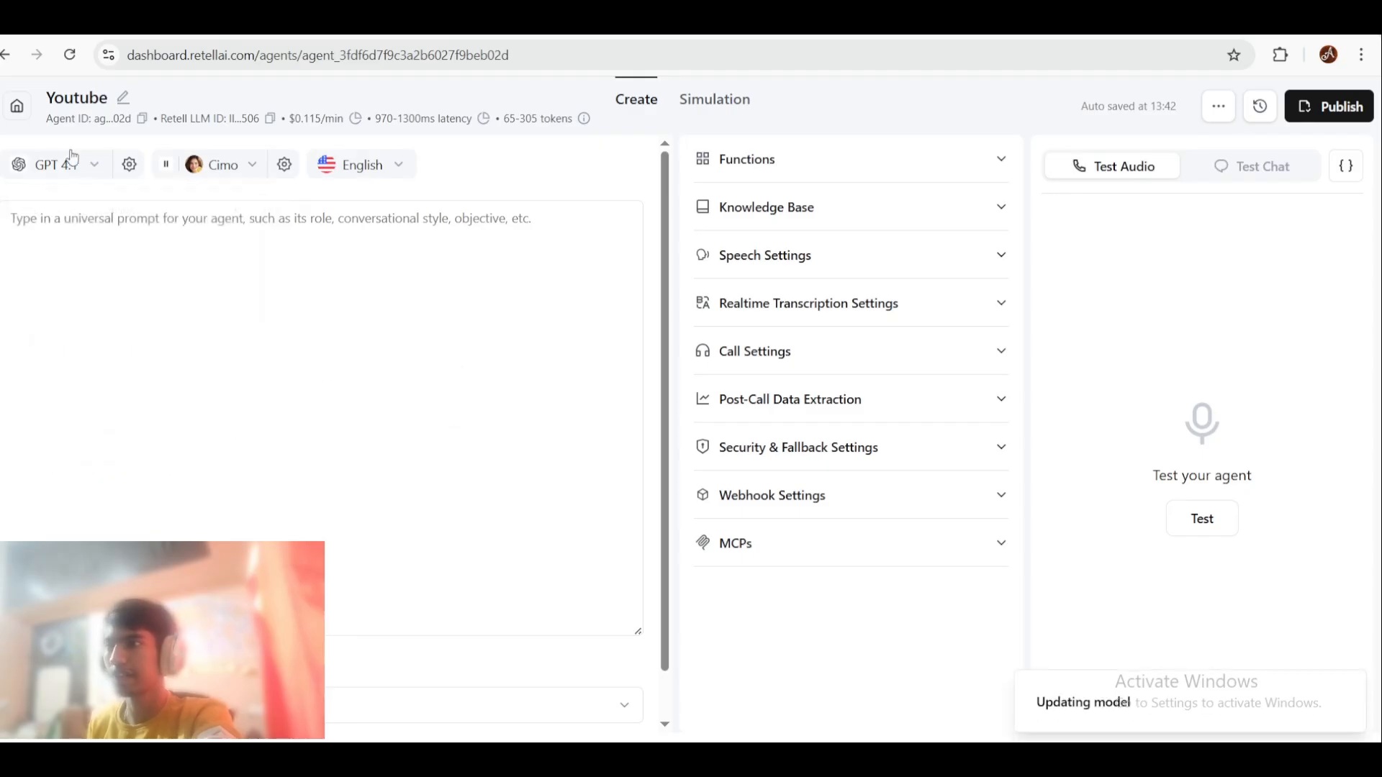
Step: Set the LLM temperature of the GPT 4.1 model to 0.06
{"action": "left_click", "coordinate": [131, 168]}
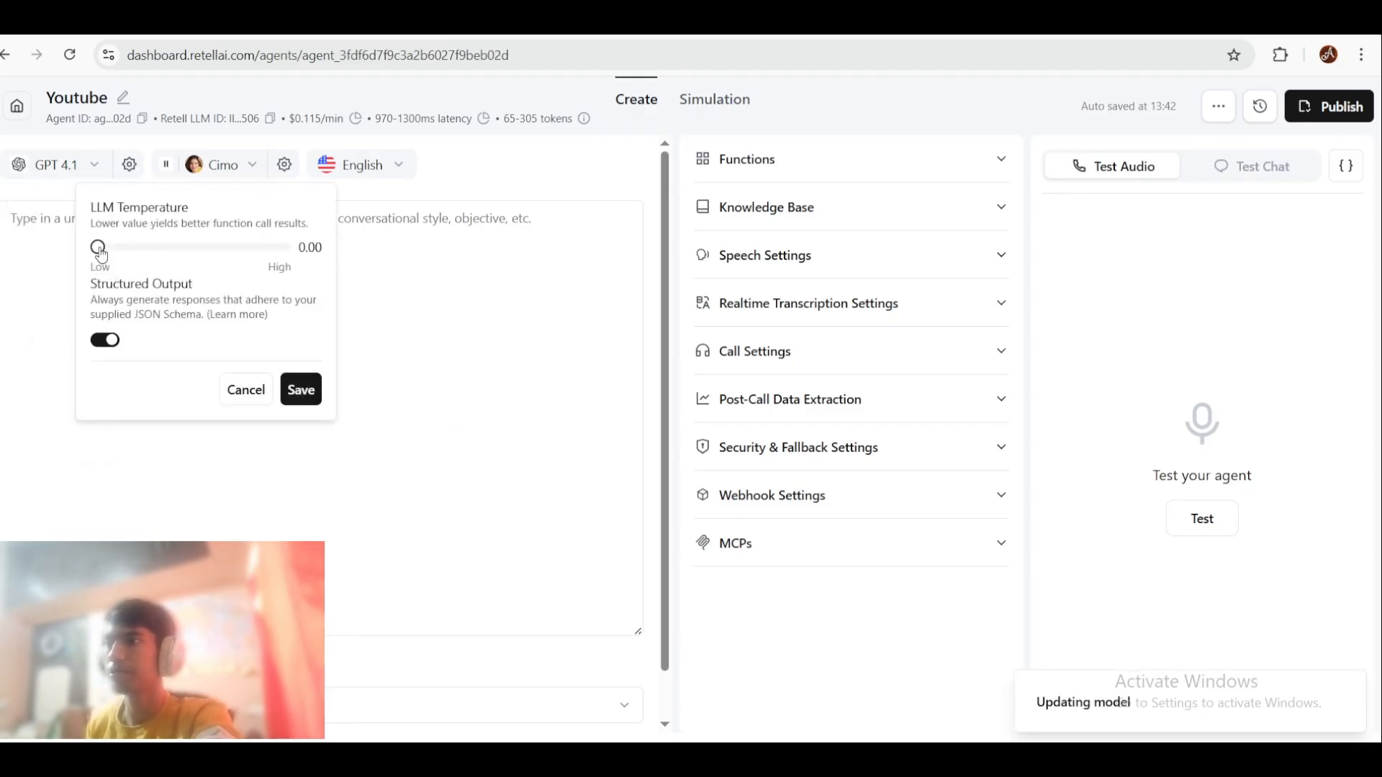
{"action": "mouse_move", "coordinate": [101, 255]}
{"action": "left_mouse_down"}
{"action": "mouse_move", "coordinate": [302, 256]}
{"action": "mouse_move", "coordinate": [107, 267]}
{"action": "left_mouse_up"}
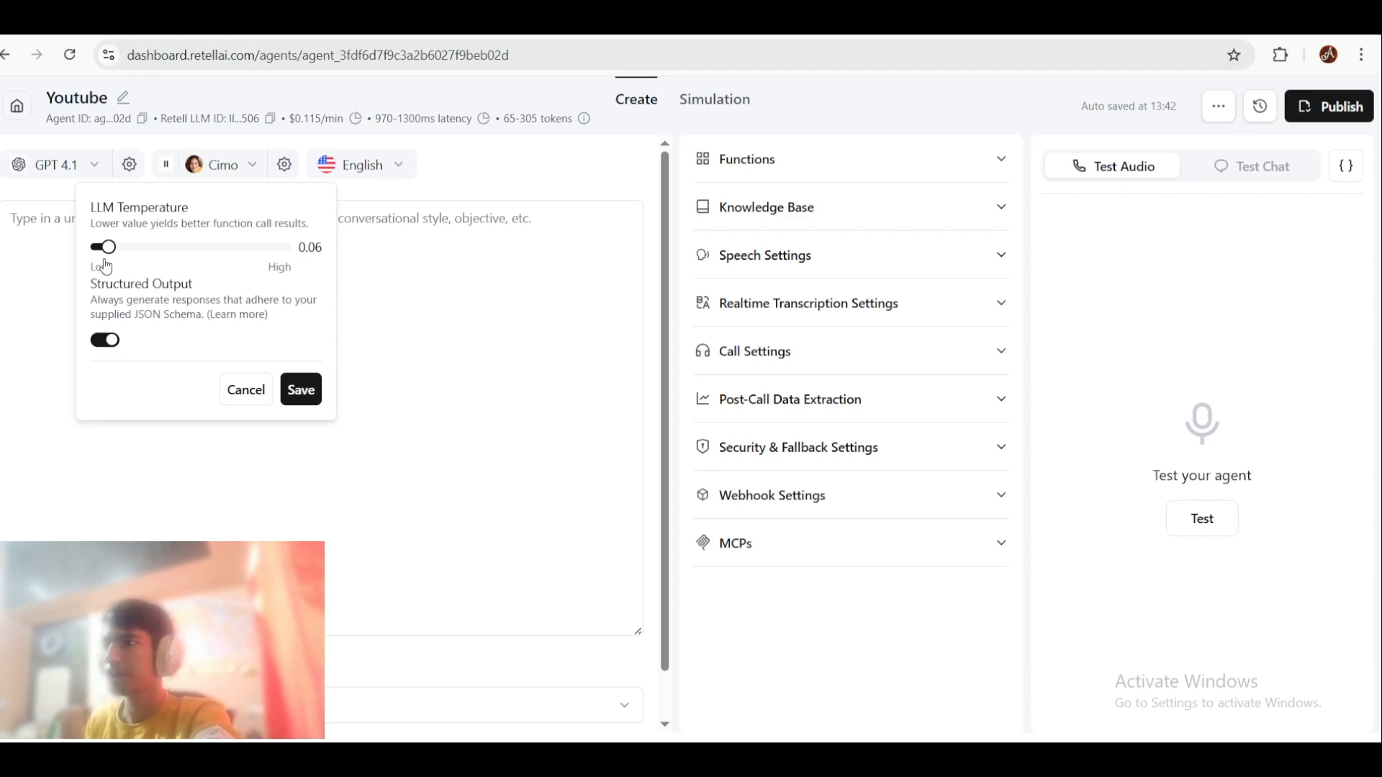
Step: Expand the Functions section and look over the function types that can be added to the agent
{"action": "left_click", "coordinate": [823, 167]}
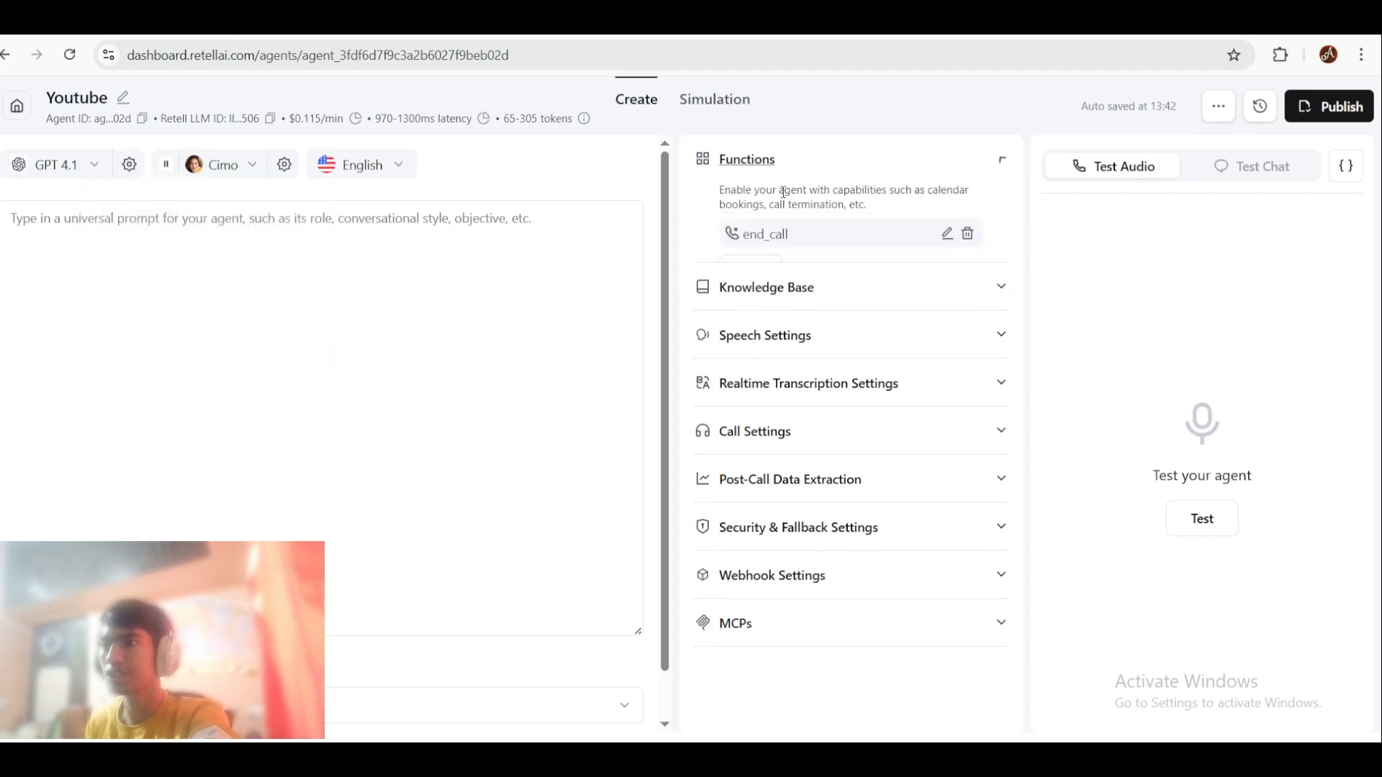
{"action": "left_click", "coordinate": [761, 269]}
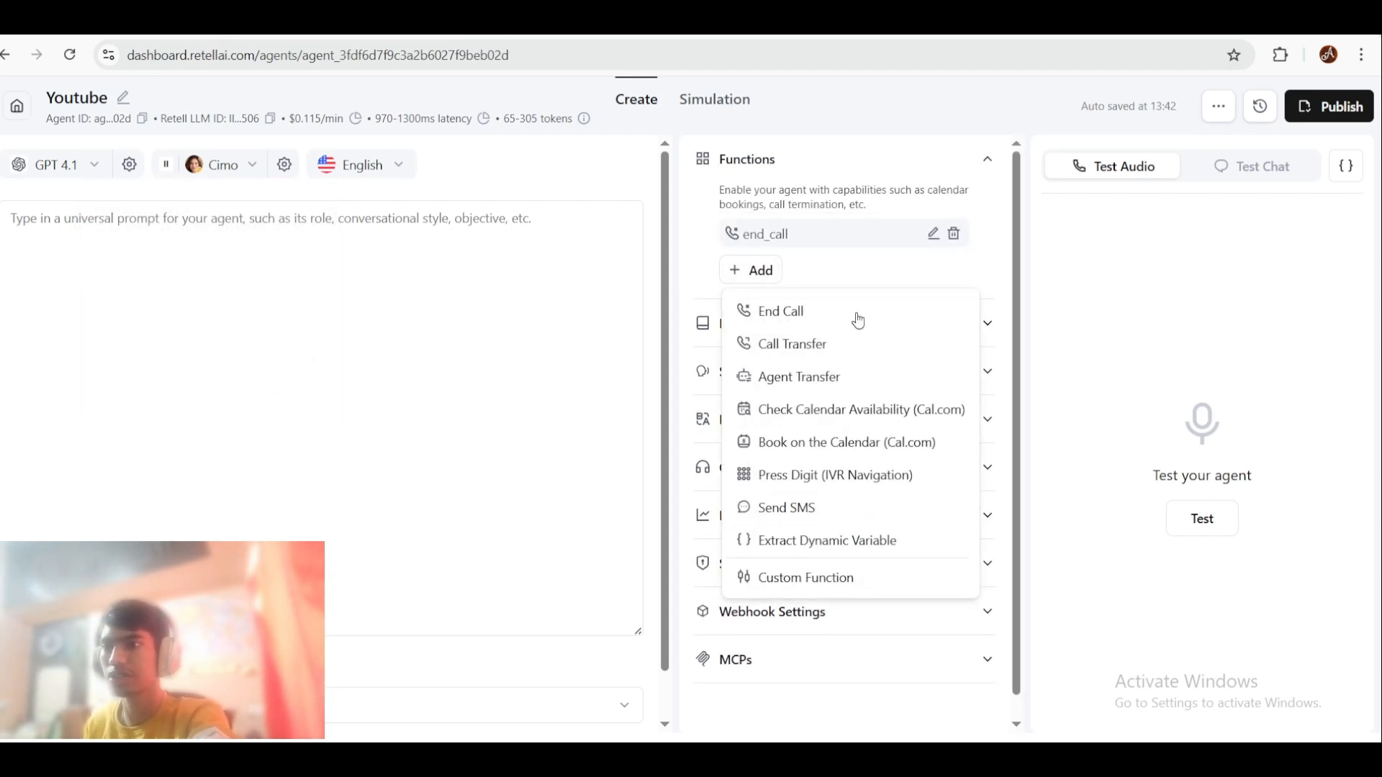
{"action": "left_click", "coordinate": [791, 266]}
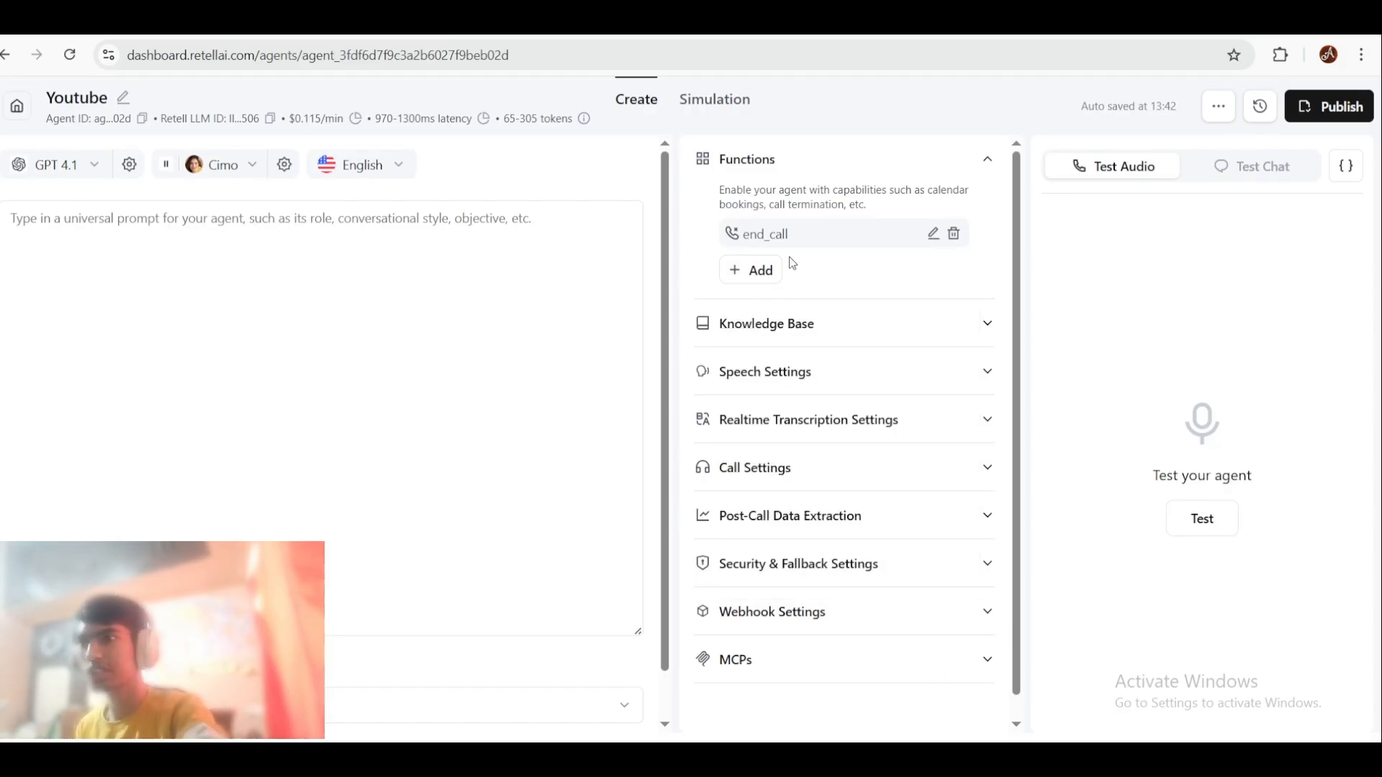
{"action": "left_click", "coordinate": [770, 266]}
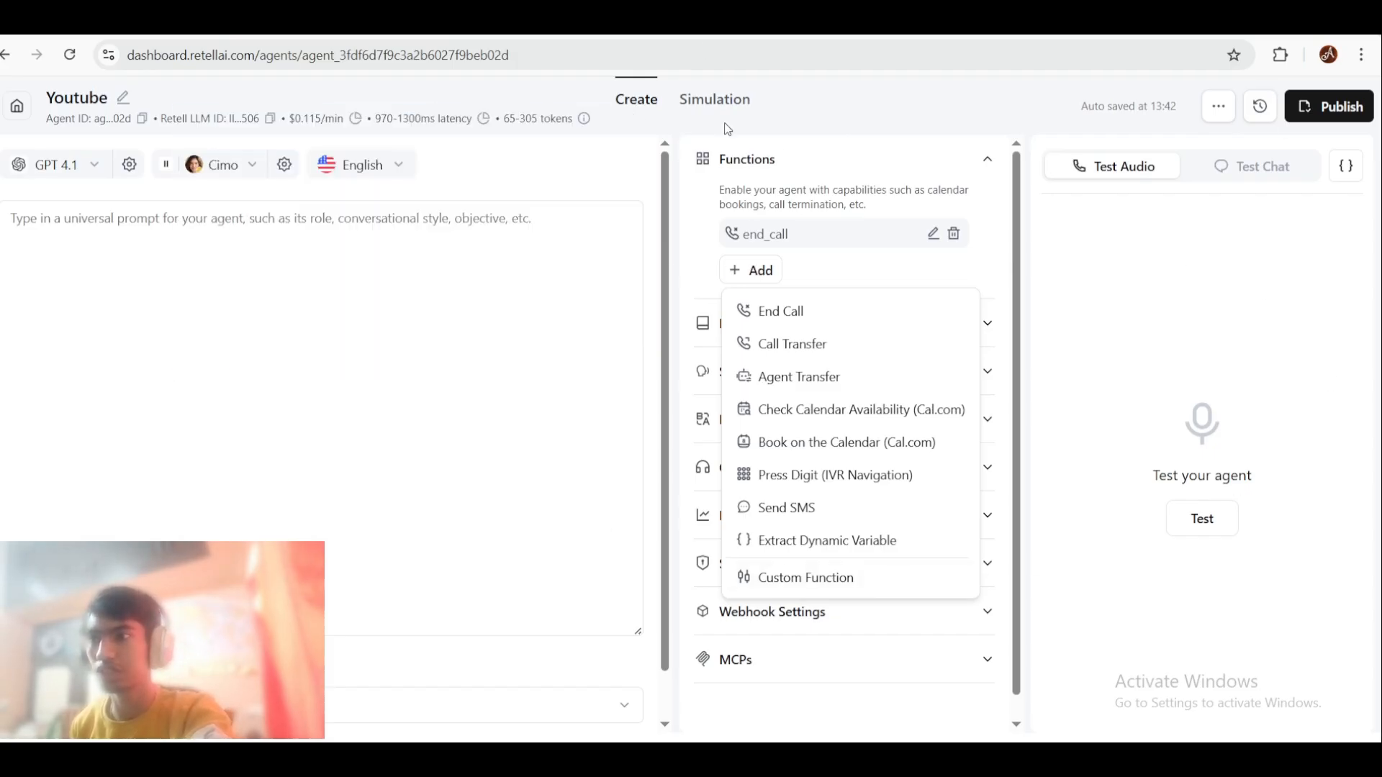
{"action": "left_click", "coordinate": [756, 276]}
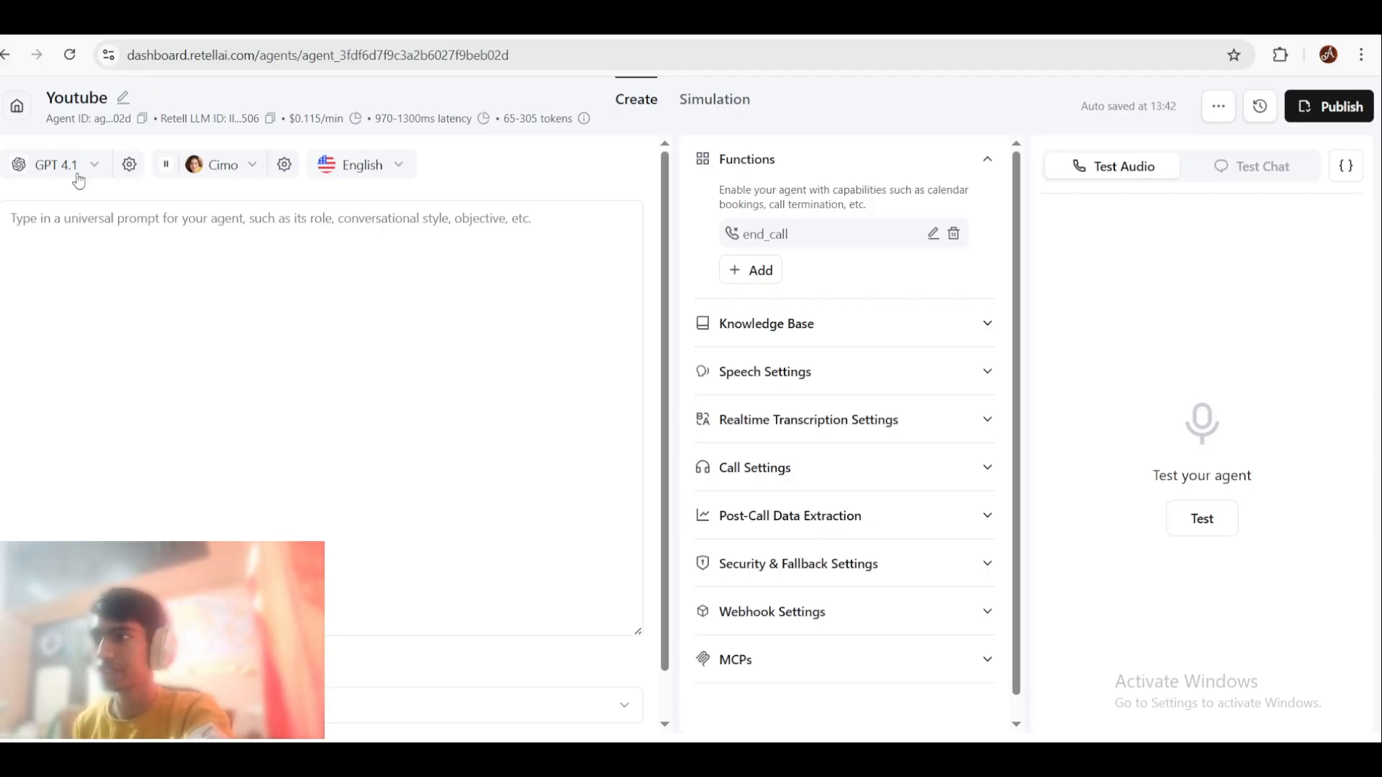
Step: Set the LLM temperature to 0.08 with Structured Output left on, and save the model settings
{"action": "left_click", "coordinate": [130, 165]}
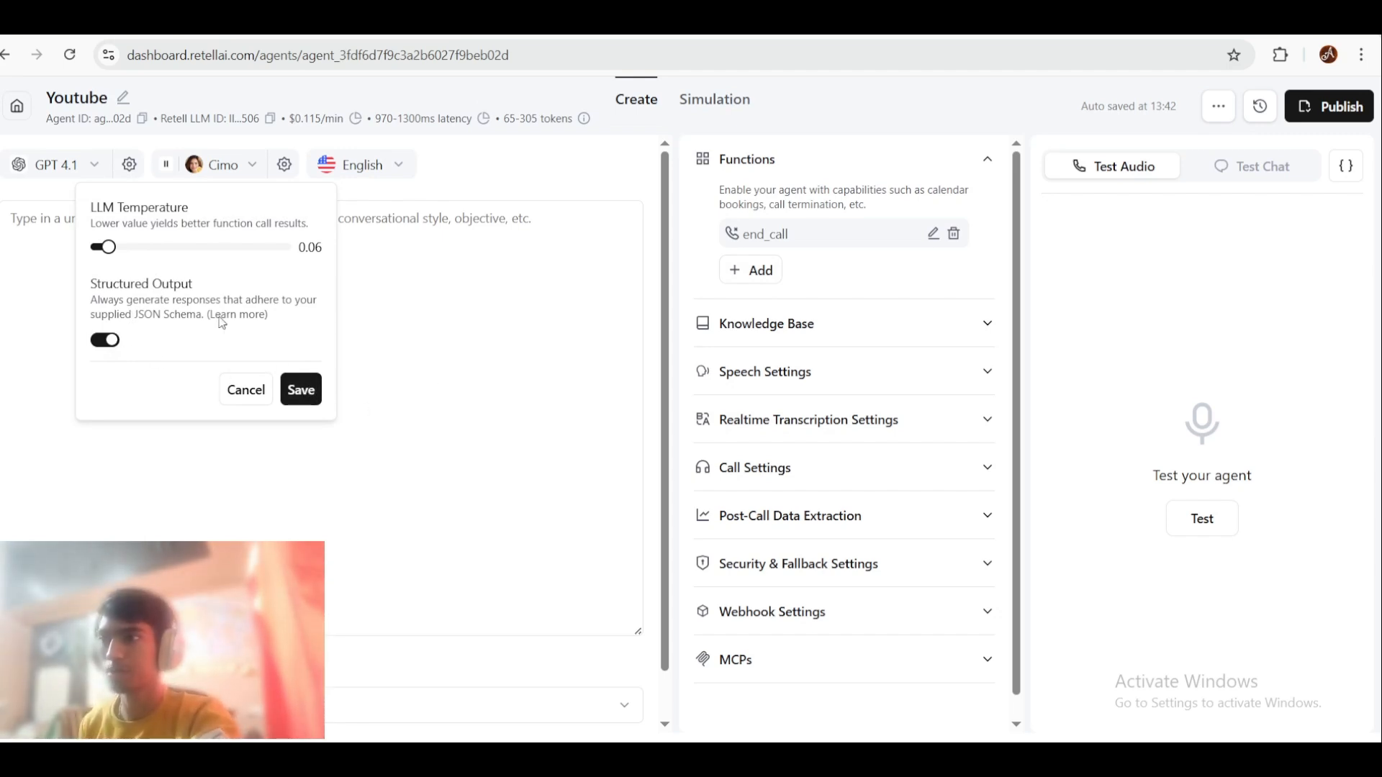
{"action": "mouse_move", "coordinate": [108, 247]}
{"action": "left_mouse_down"}
{"action": "mouse_move", "coordinate": [124, 248]}
{"action": "mouse_move", "coordinate": [110, 254]}
{"action": "left_mouse_up"}
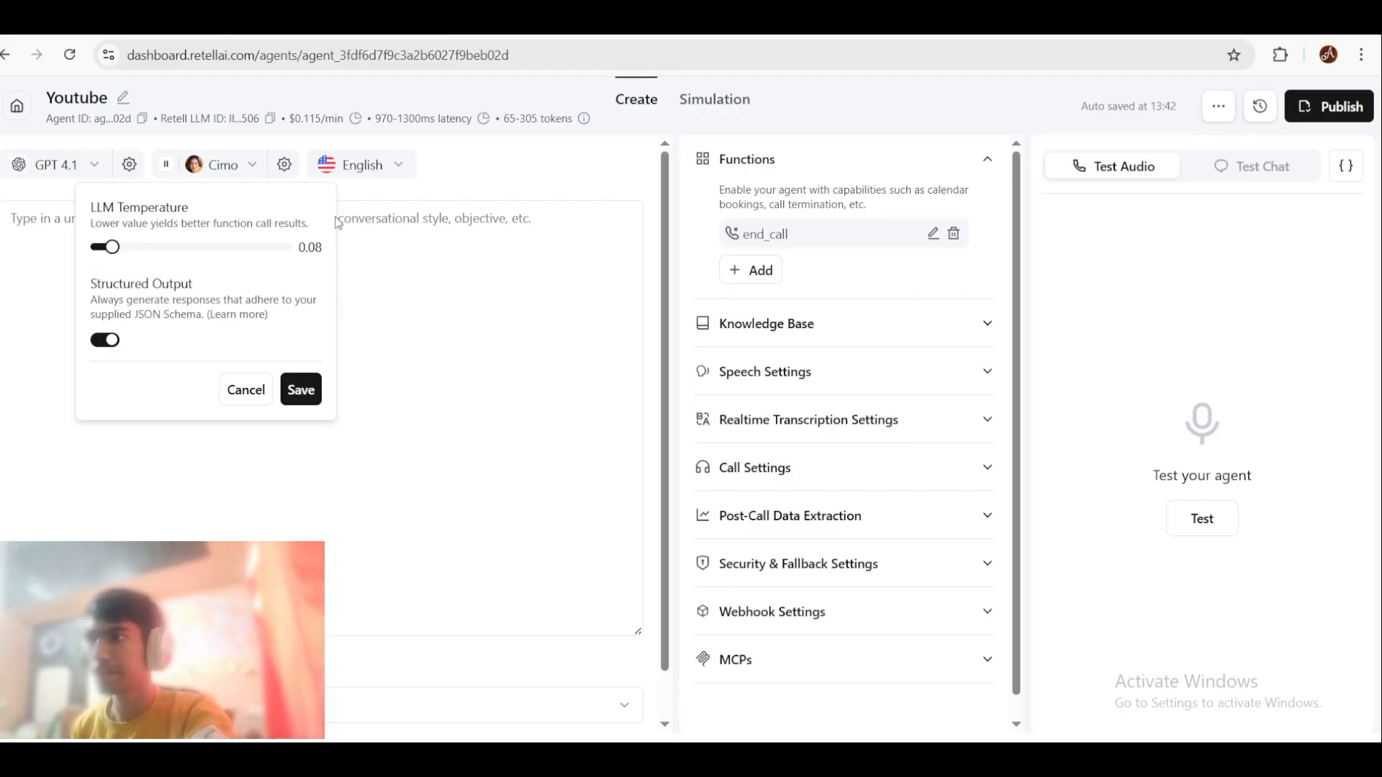
{"action": "left_click", "coordinate": [301, 390]}
Step: Open the agent's voice selection and browse the ElevenLabs and Cartesia voice lists
{"action": "left_click", "coordinate": [239, 178]}
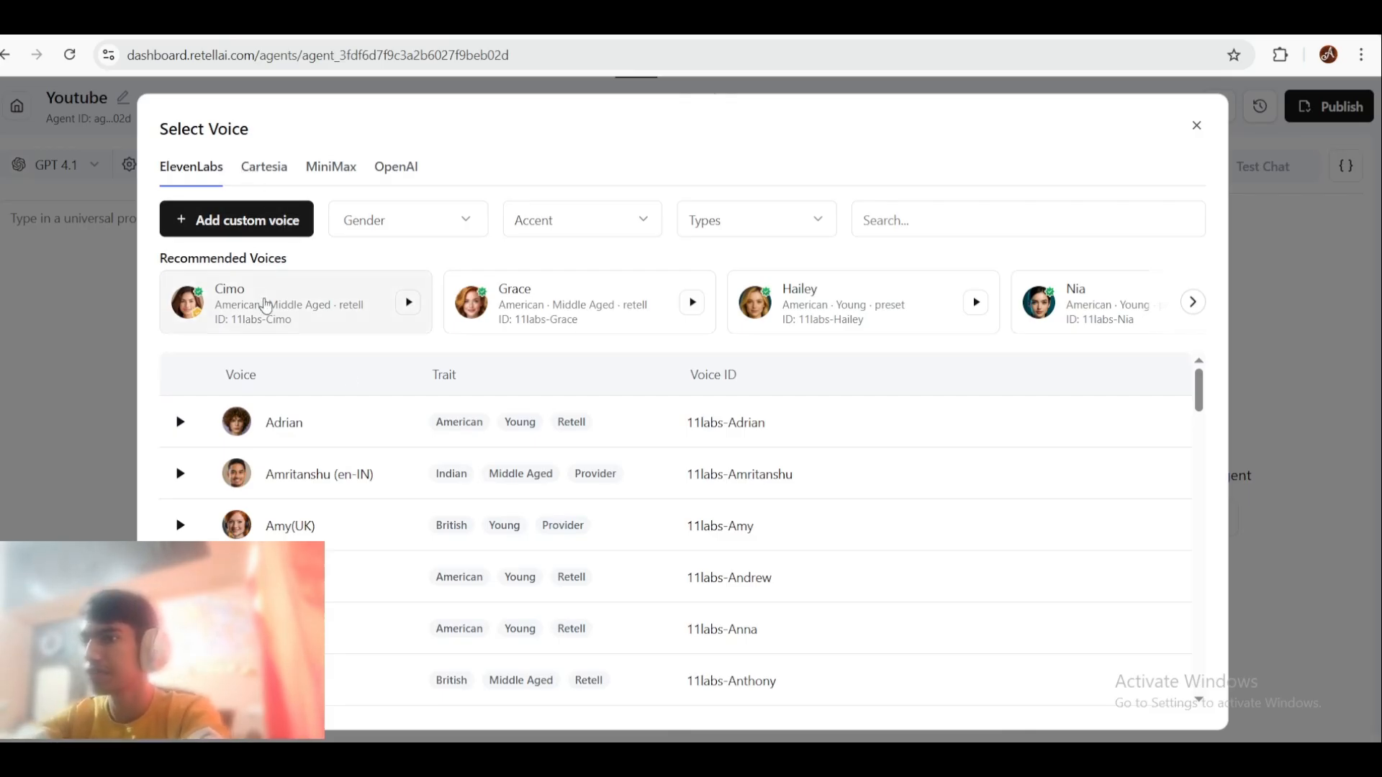
{"action": "scroll", "coordinate": [376, 416], "scroll_direction": "down", "scroll_amount": 4}
{"action": "scroll", "coordinate": [376, 416], "scroll_direction": "up", "scroll_amount": 4}
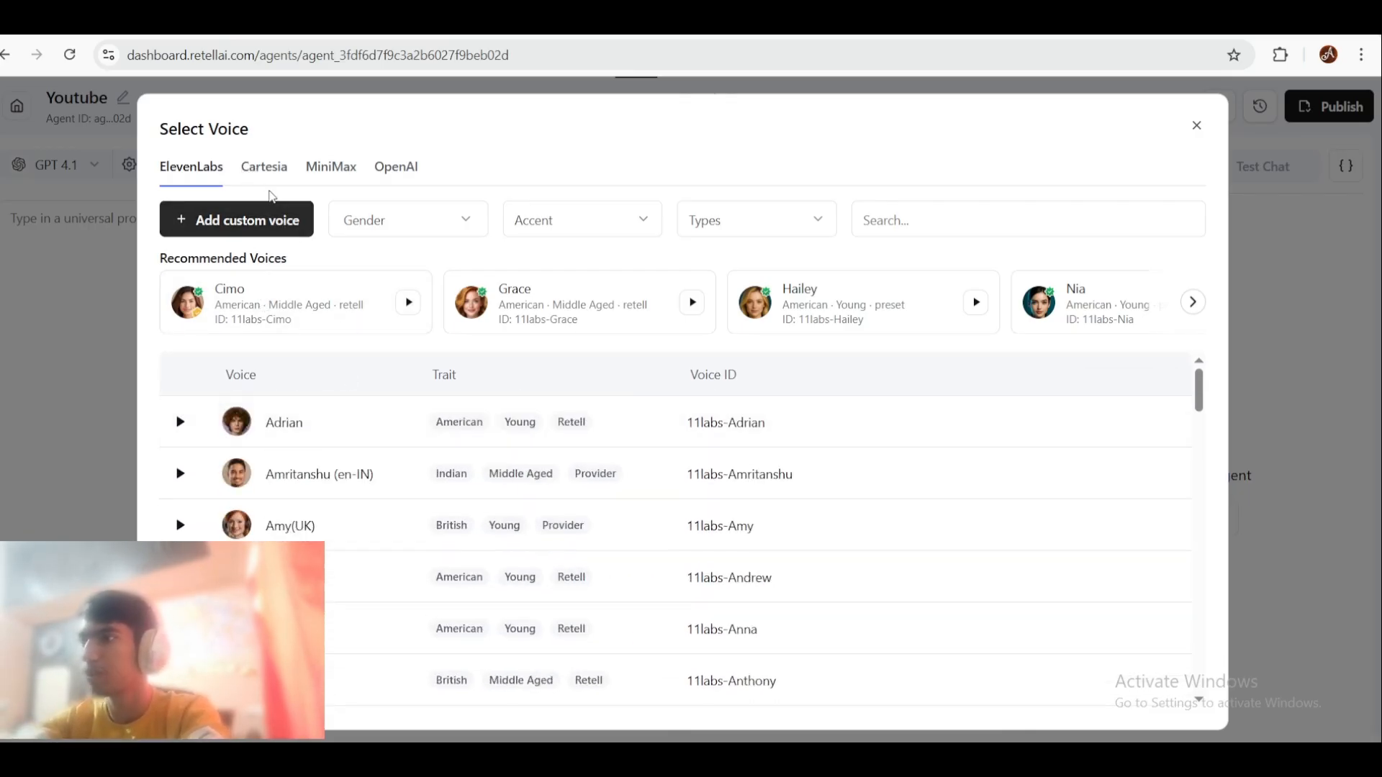
{"action": "scroll", "coordinate": [271, 420], "scroll_direction": "down", "scroll_amount": 8}
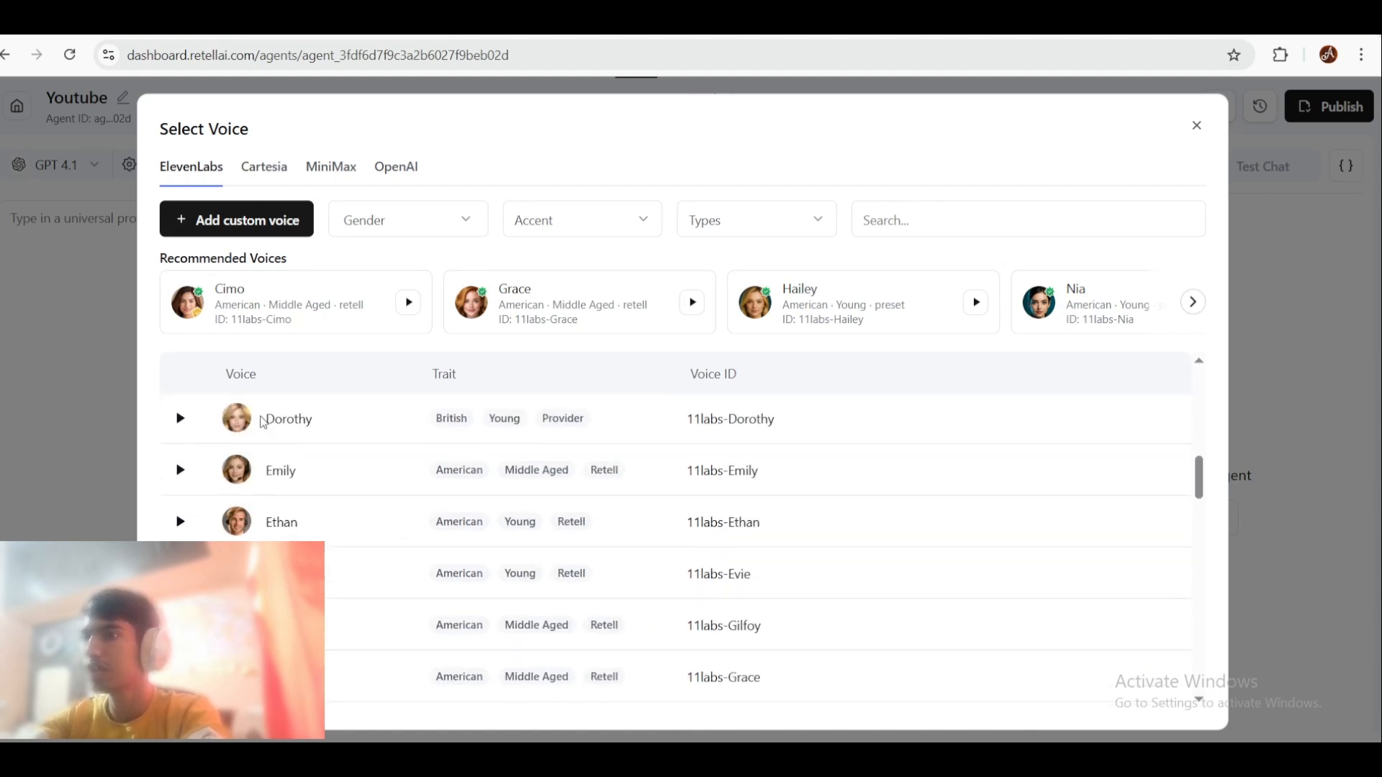
{"action": "scroll", "coordinate": [267, 422], "scroll_direction": "up", "scroll_amount": 2}
{"action": "scroll", "coordinate": [263, 423], "scroll_direction": "up", "scroll_amount": 5}
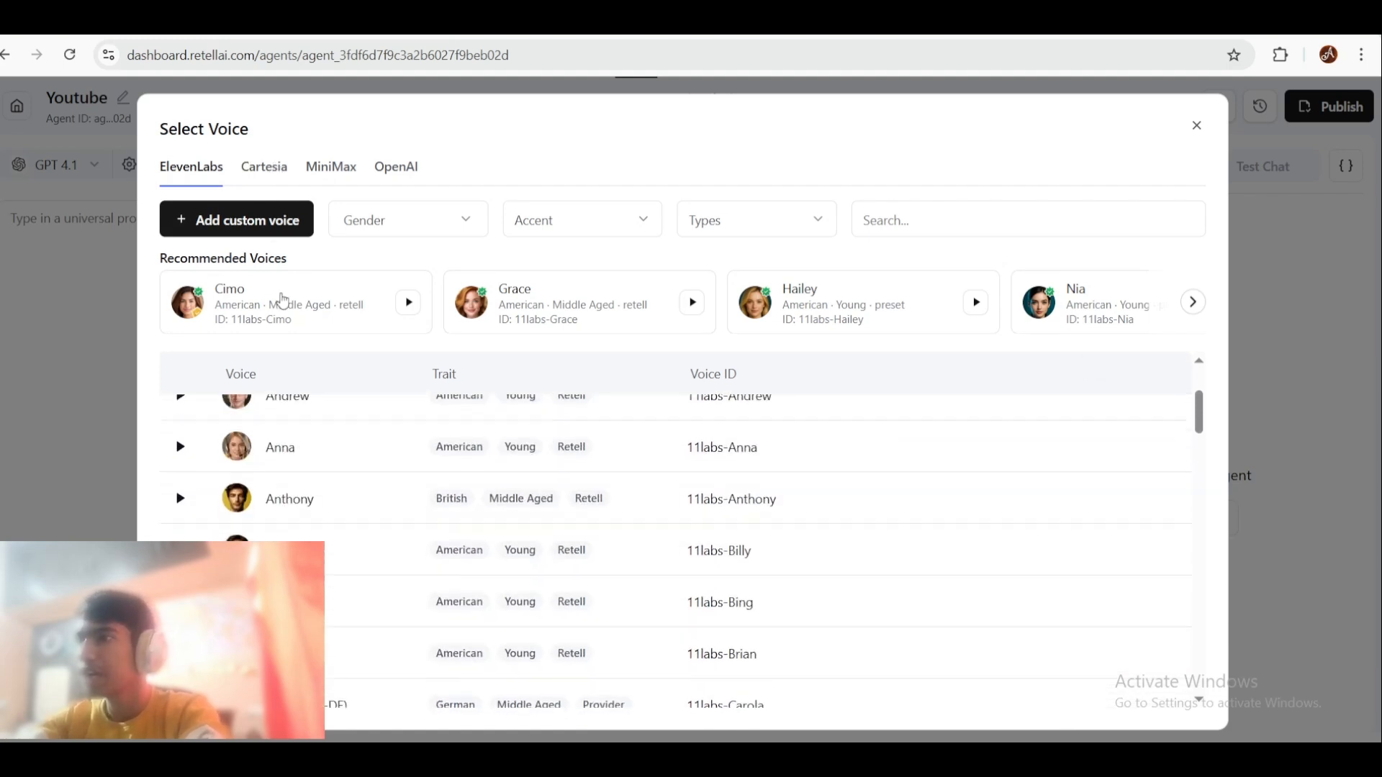
{"action": "left_click", "coordinate": [255, 173]}
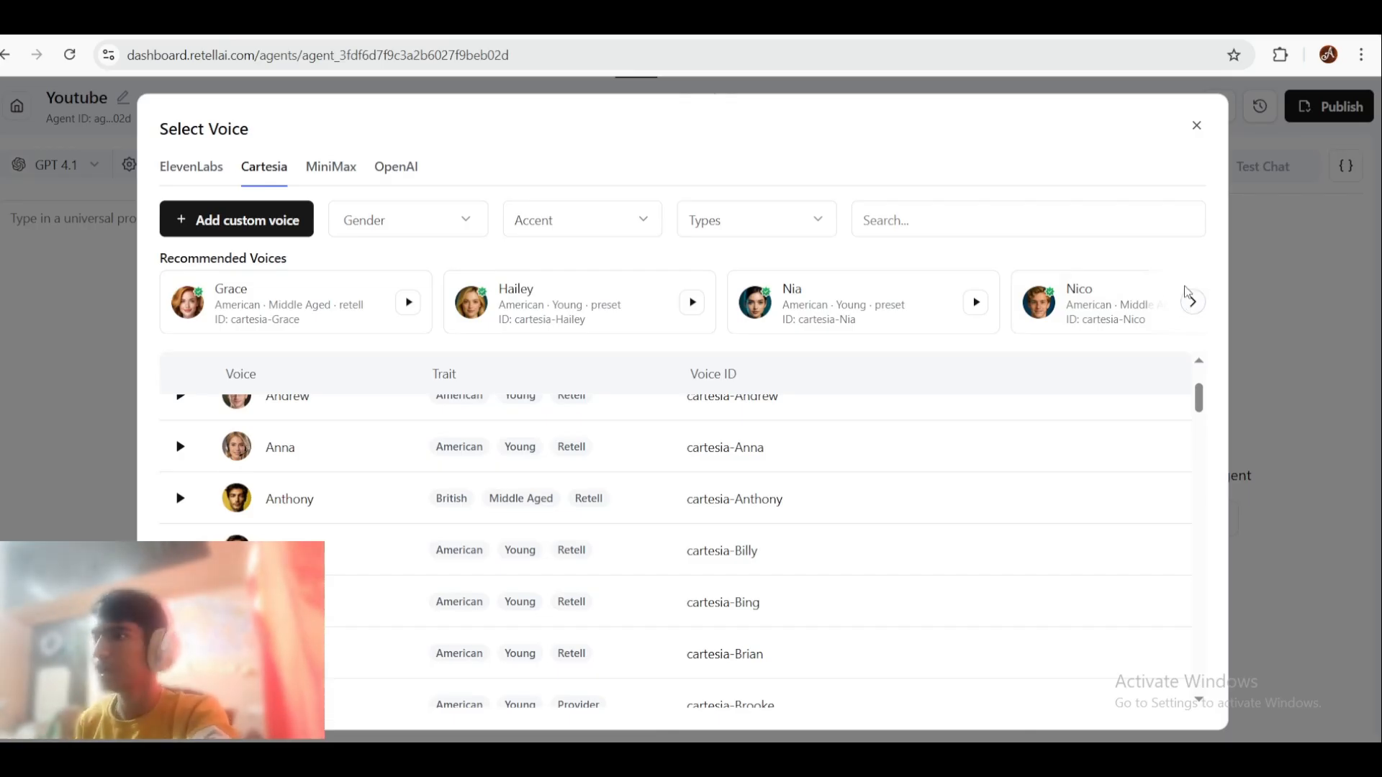
{"action": "left_click", "coordinate": [209, 167]}
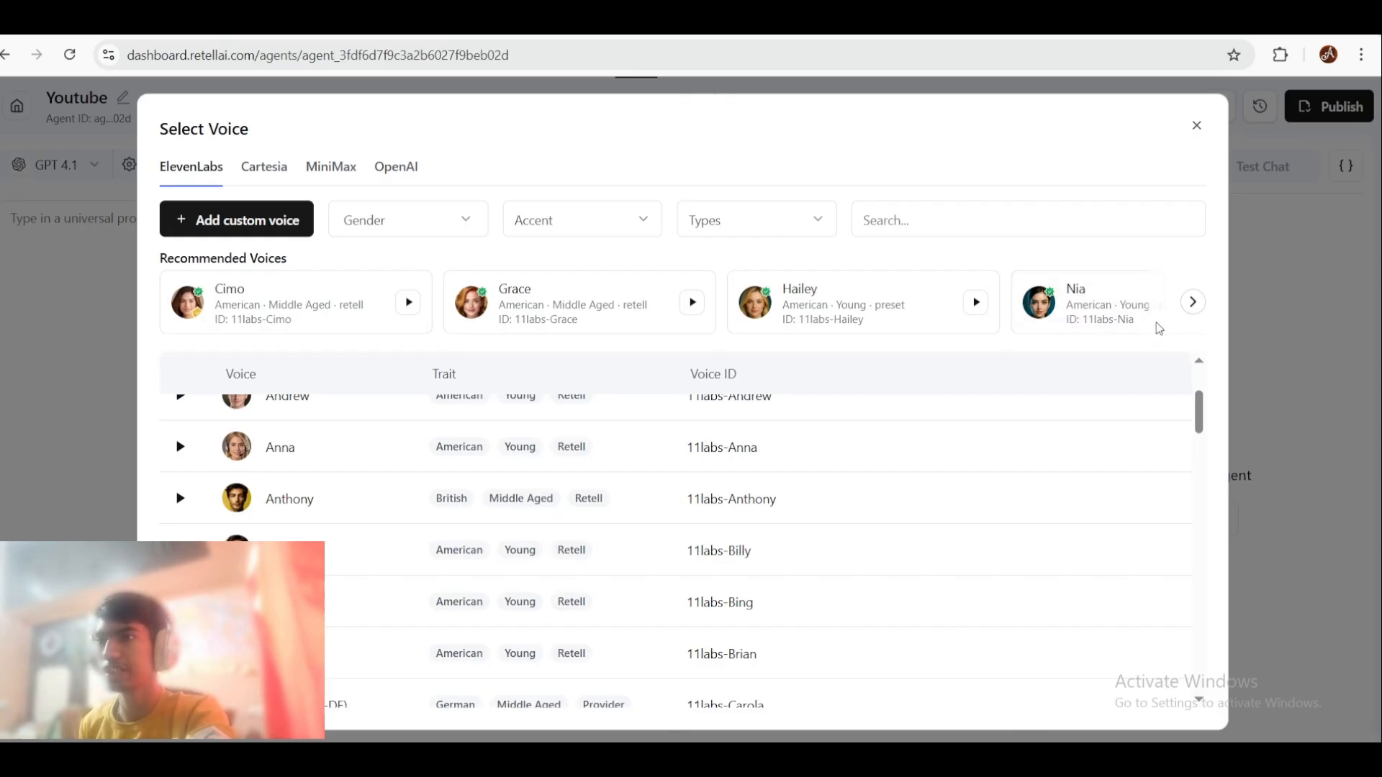
Step: Play the sample of the recommended ElevenLabs voice Hailey and lower the system volume to 30
{"action": "left_click", "coordinate": [1193, 302]}
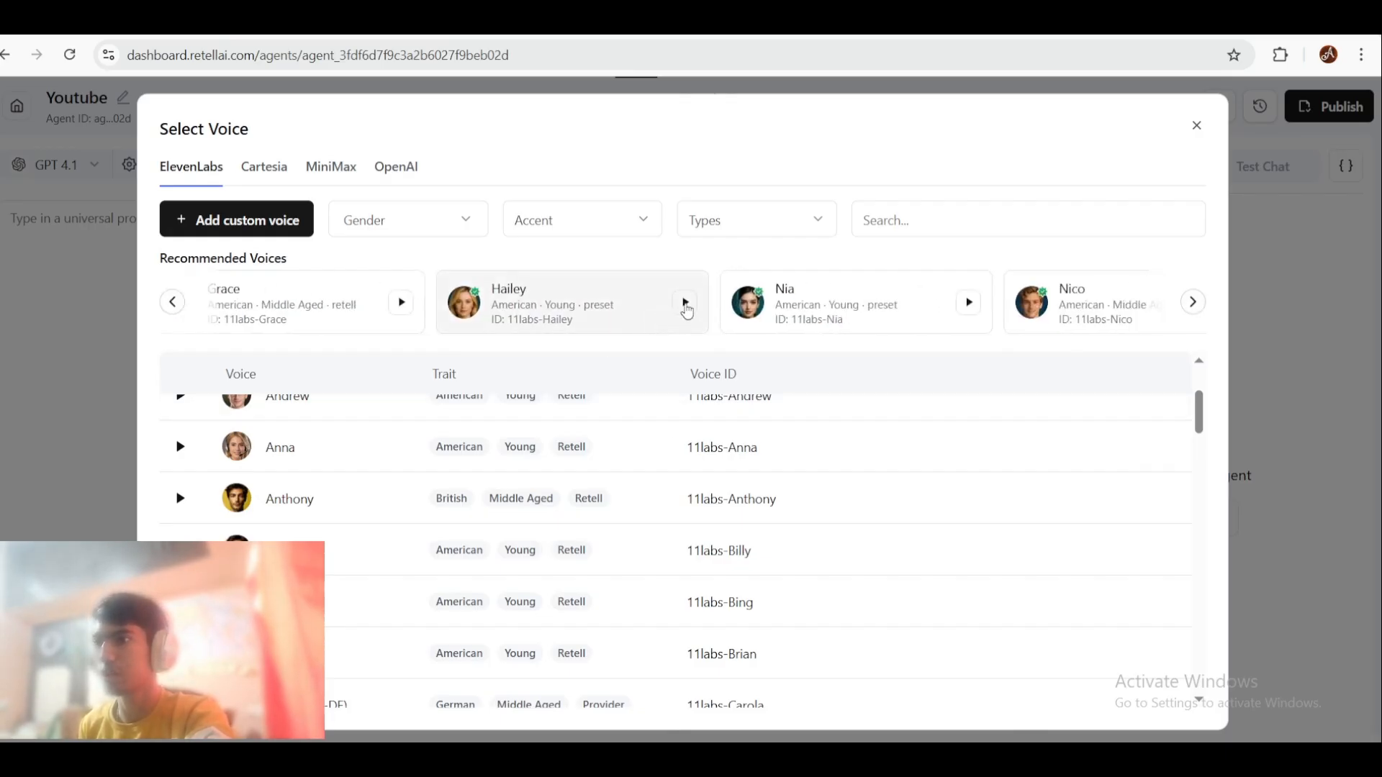
{"action": "left_click", "coordinate": [686, 304]}
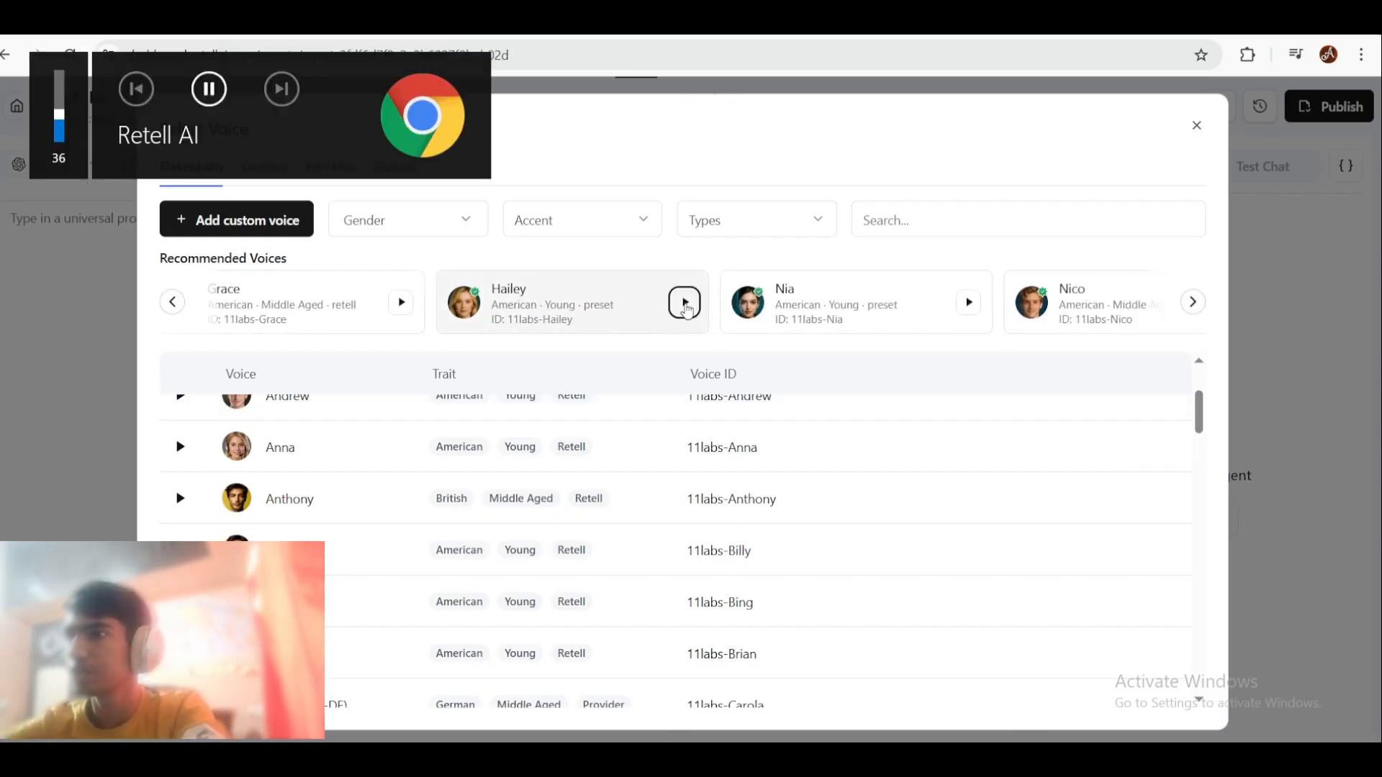
{"action": "key", "text": "XF86AudioLowerVolume"}
{"action": "key", "text": "XF86AudioLowerVolume"}
{"action": "key", "text": "XF86AudioLowerVolume"}
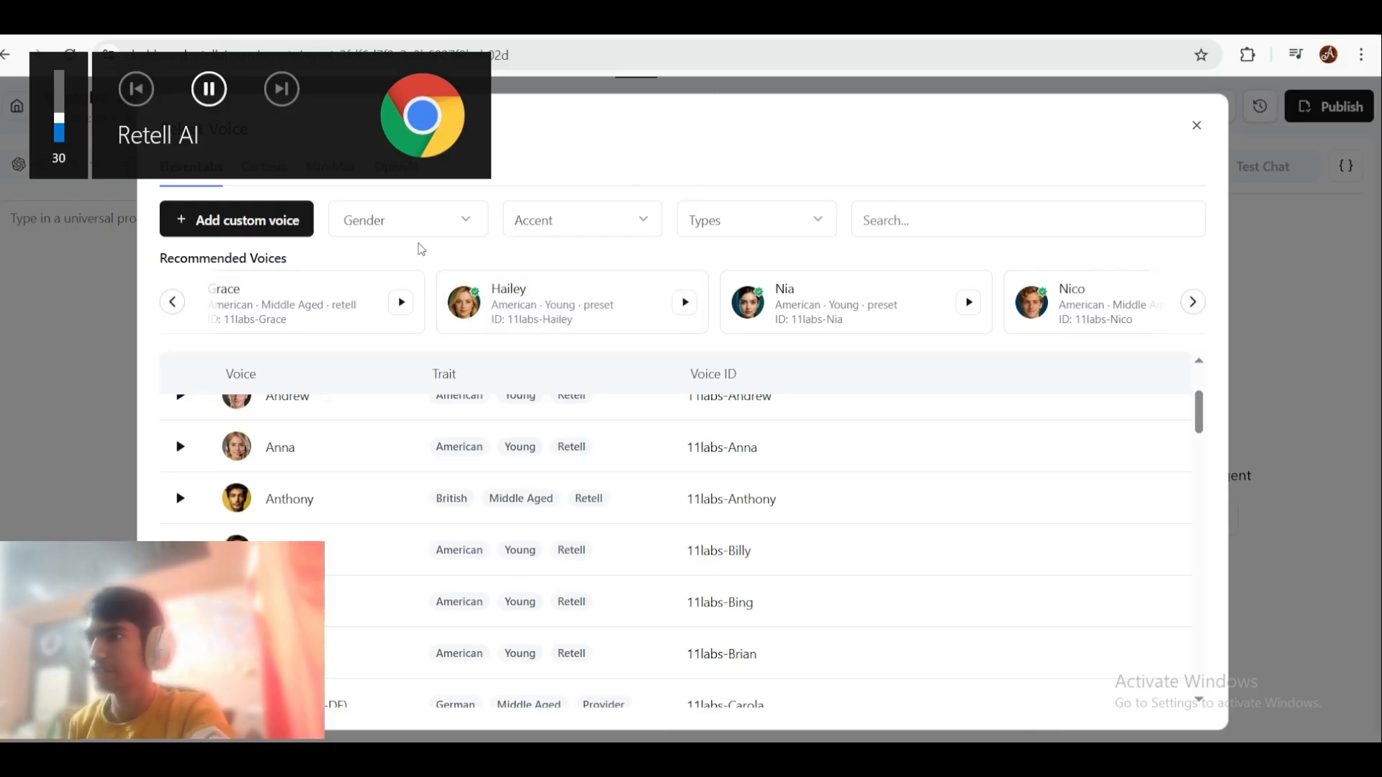
Step: Look over the Gender, Accent and Types filters and the search field for ElevenLabs voices
{"action": "left_click", "coordinate": [432, 223]}
{"action": "left_click", "coordinate": [467, 221]}
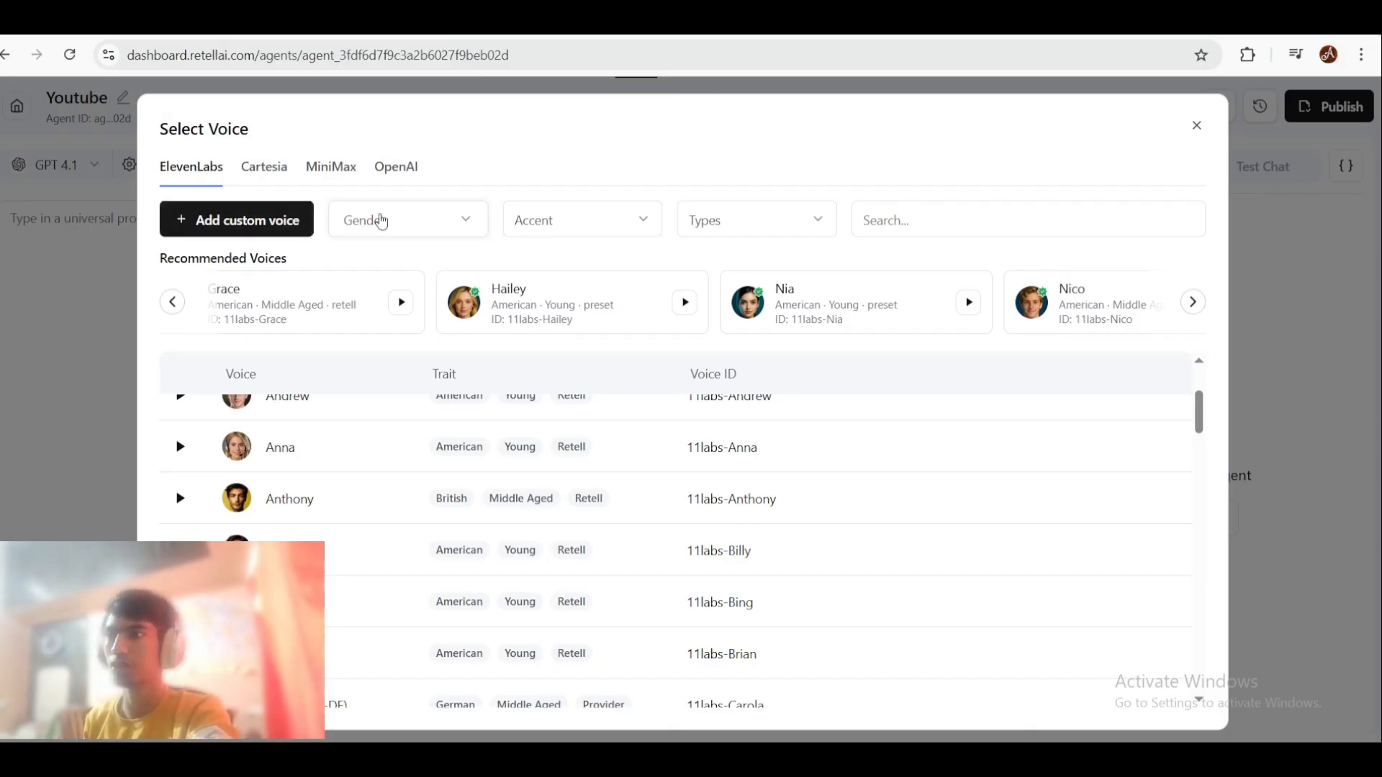
{"action": "left_click", "coordinate": [568, 218]}
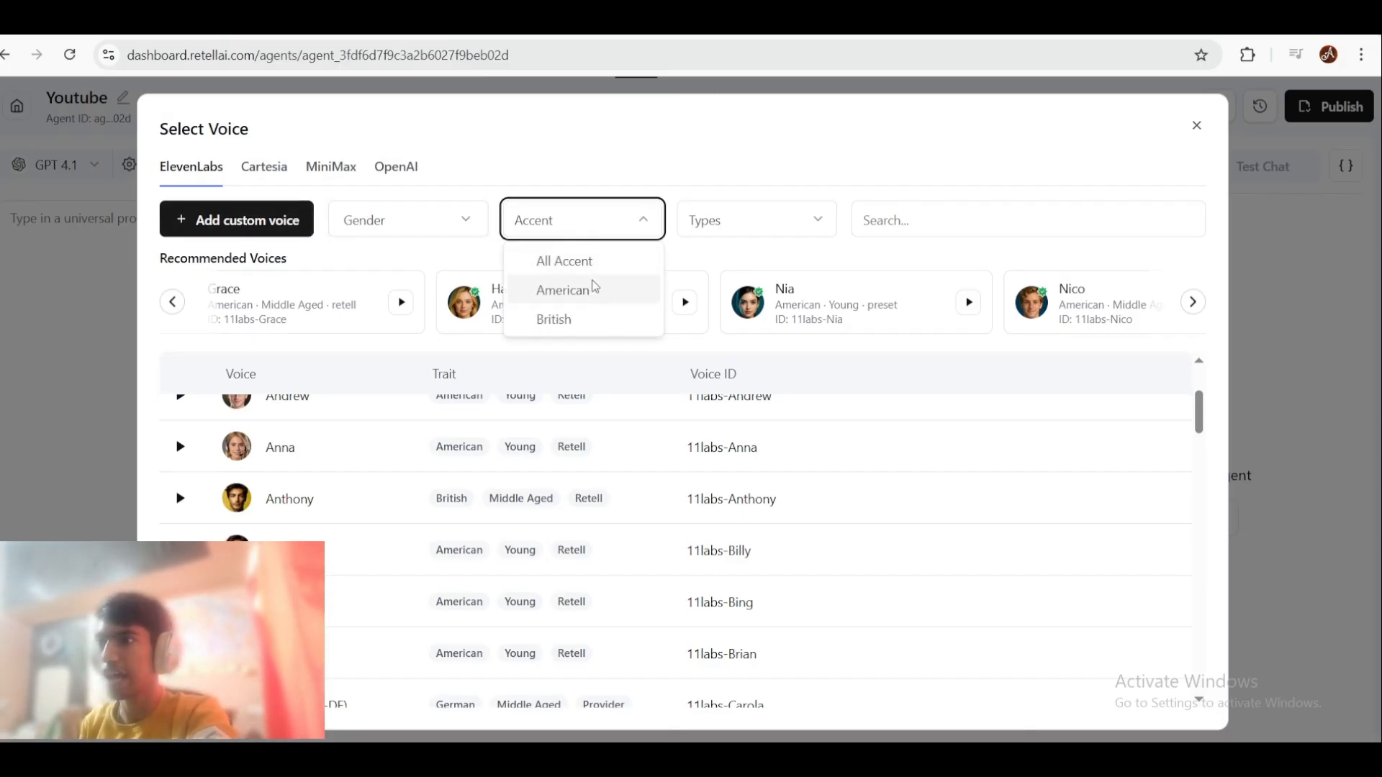
{"action": "left_click", "coordinate": [746, 220]}
{"action": "left_click", "coordinate": [745, 220]}
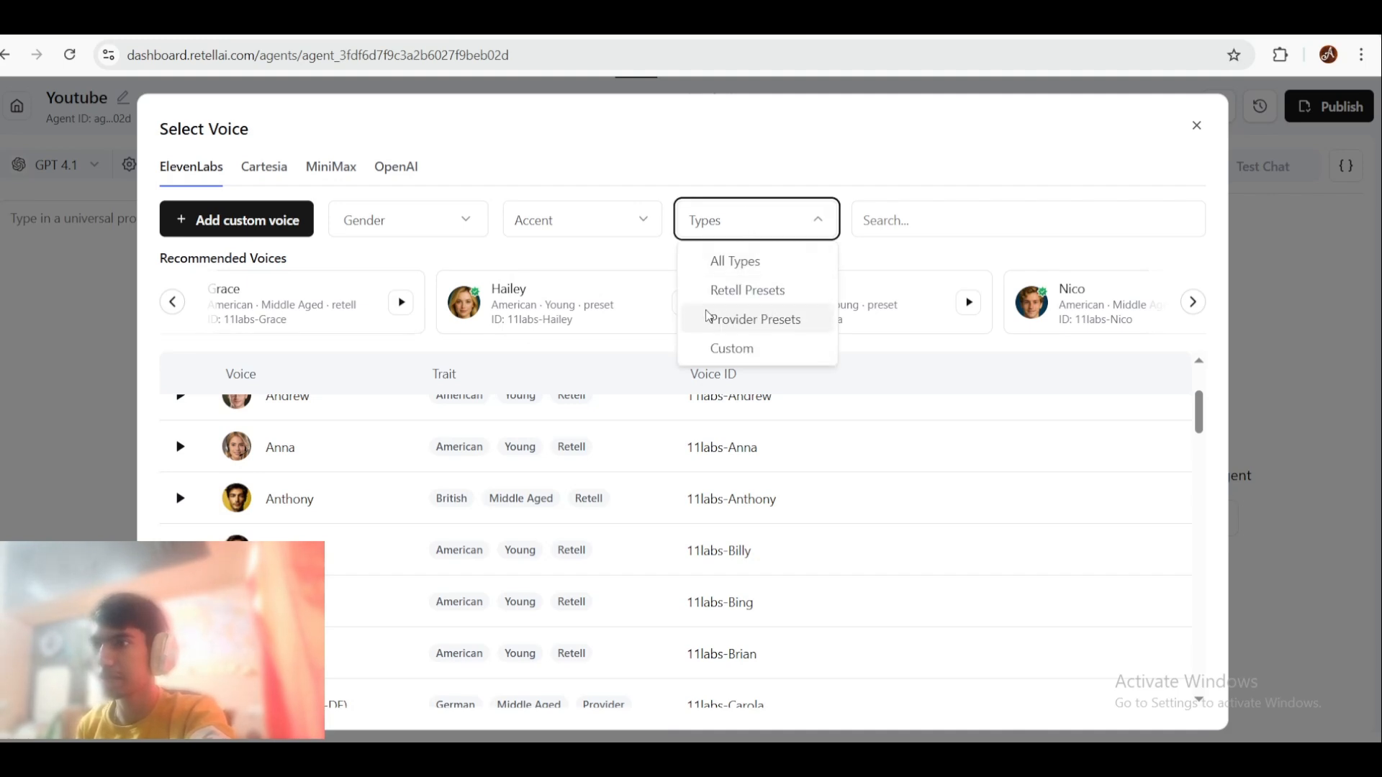
{"action": "left_click", "coordinate": [770, 215]}
{"action": "left_click", "coordinate": [866, 223]}
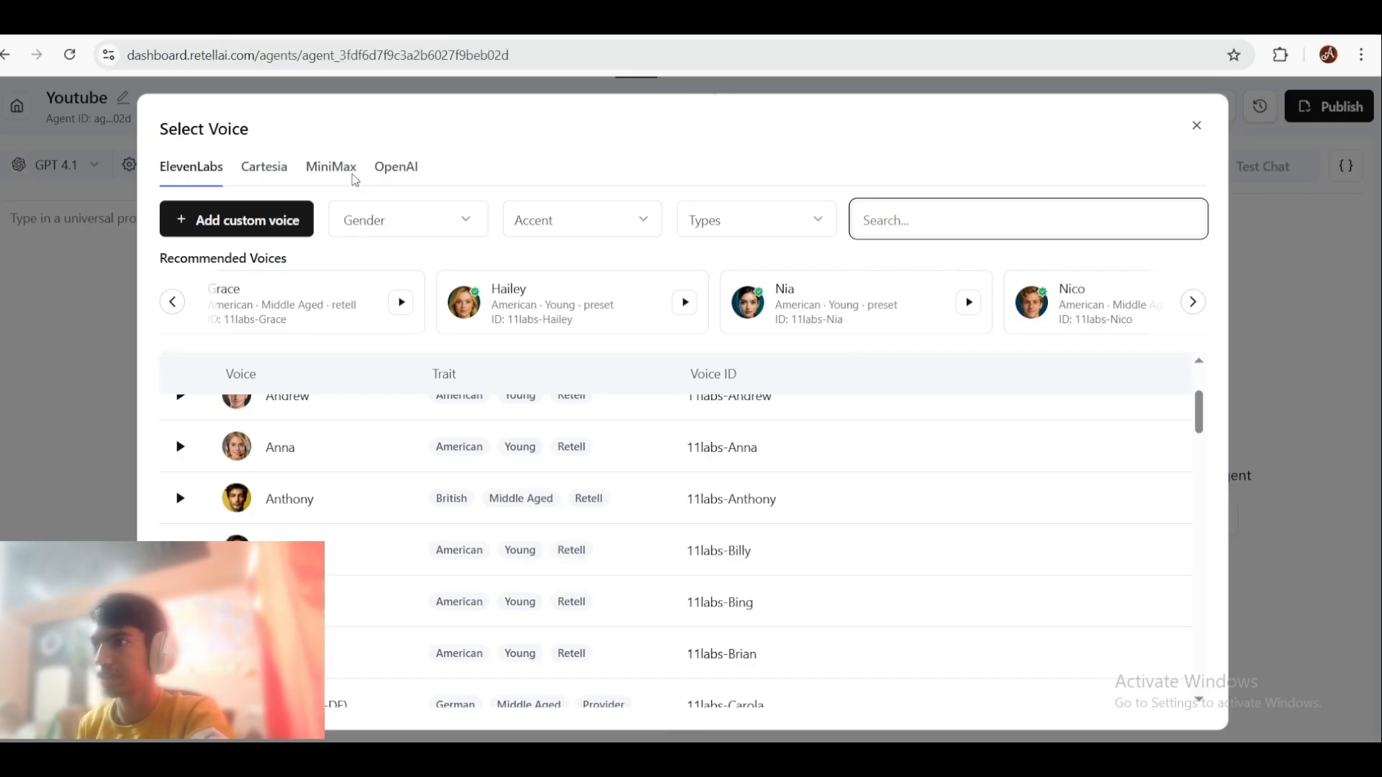
Step: Choose the recommended Cartesia voice Nico for the agent and set its voice model to Sonic-3
{"action": "left_click", "coordinate": [252, 171]}
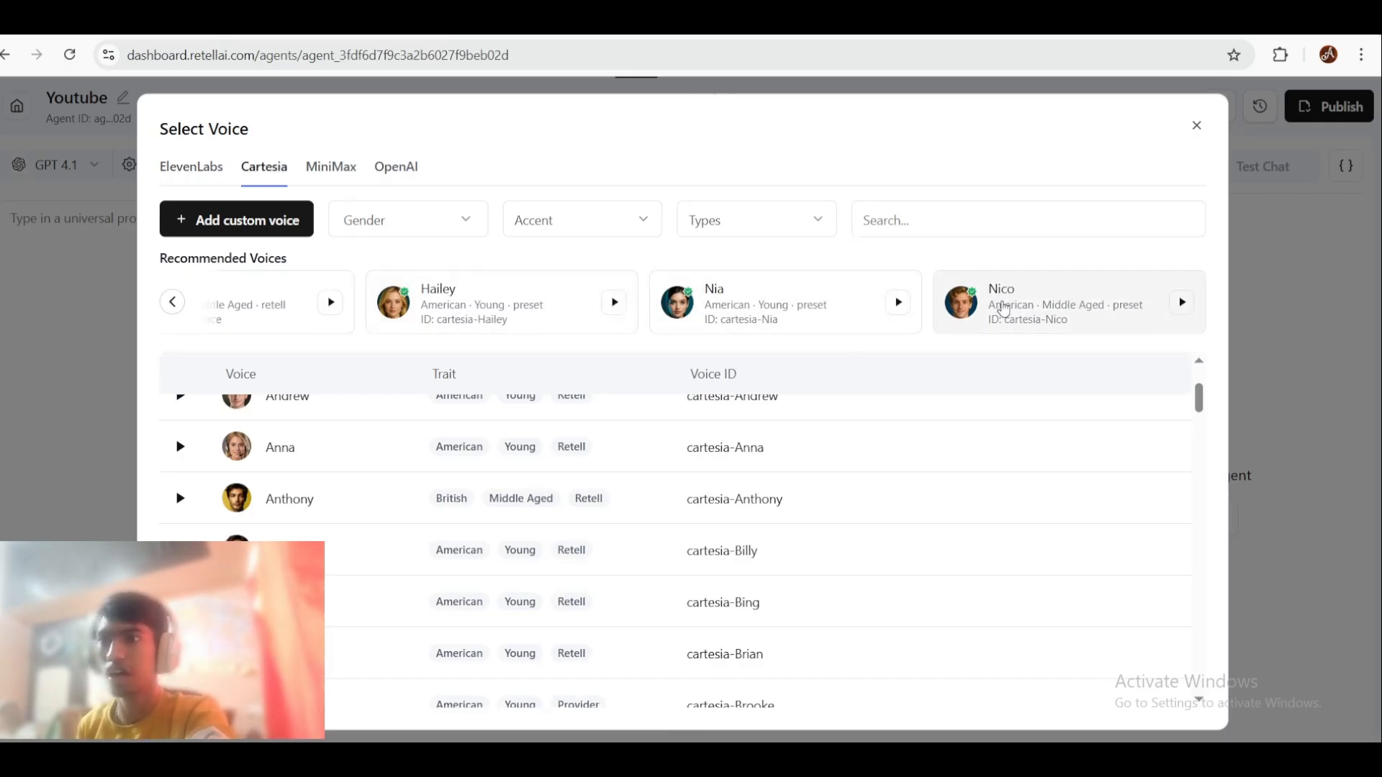
{"action": "left_click", "coordinate": [989, 308]}
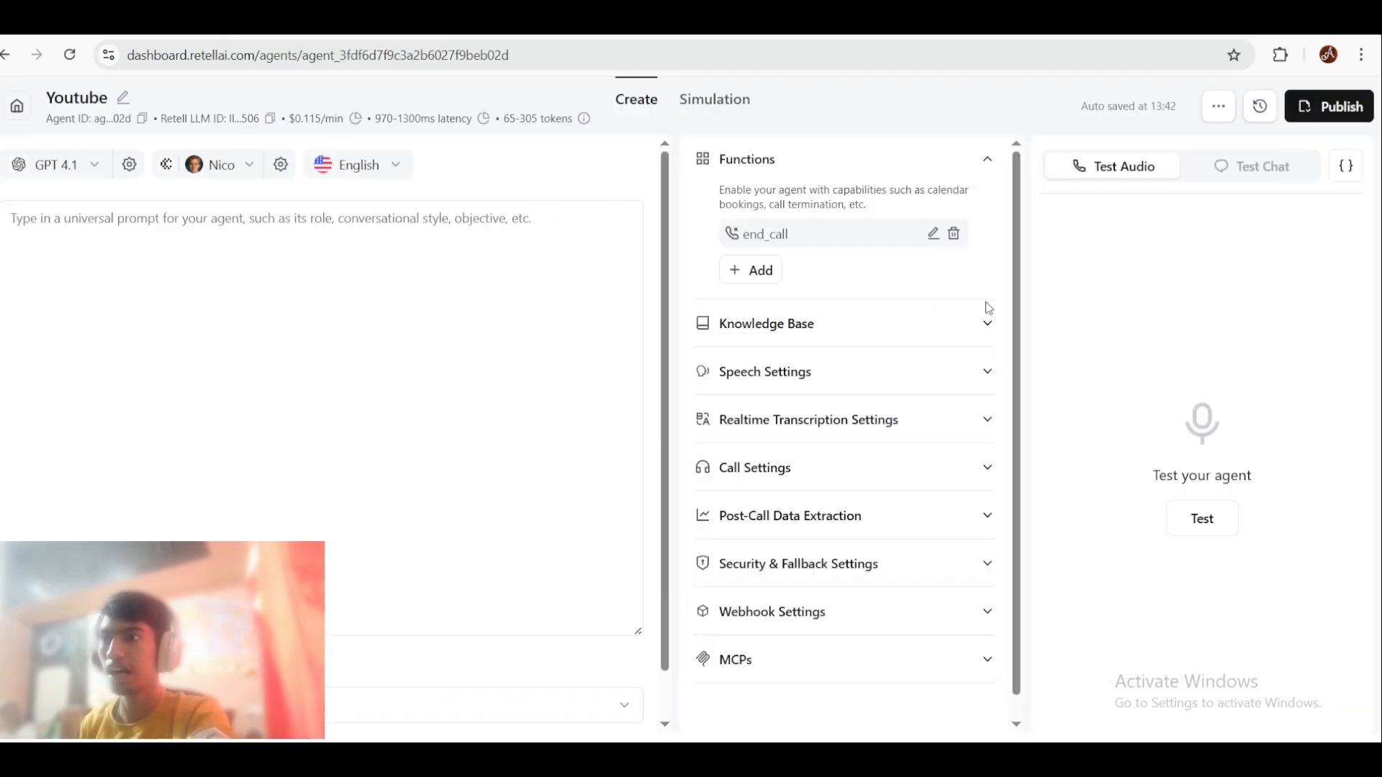
{"action": "left_click", "coordinate": [280, 168]}
{"action": "left_click", "coordinate": [286, 249]}
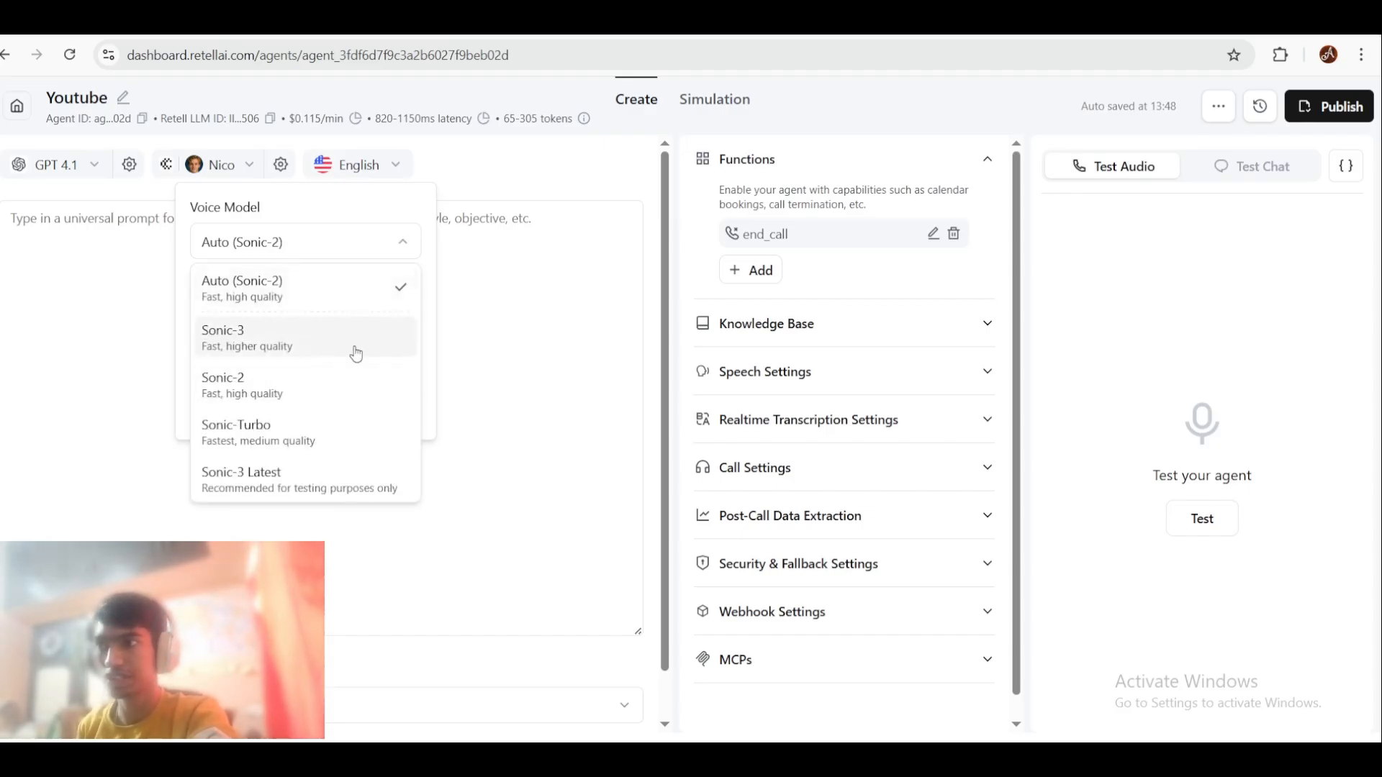
{"action": "left_click", "coordinate": [257, 339]}
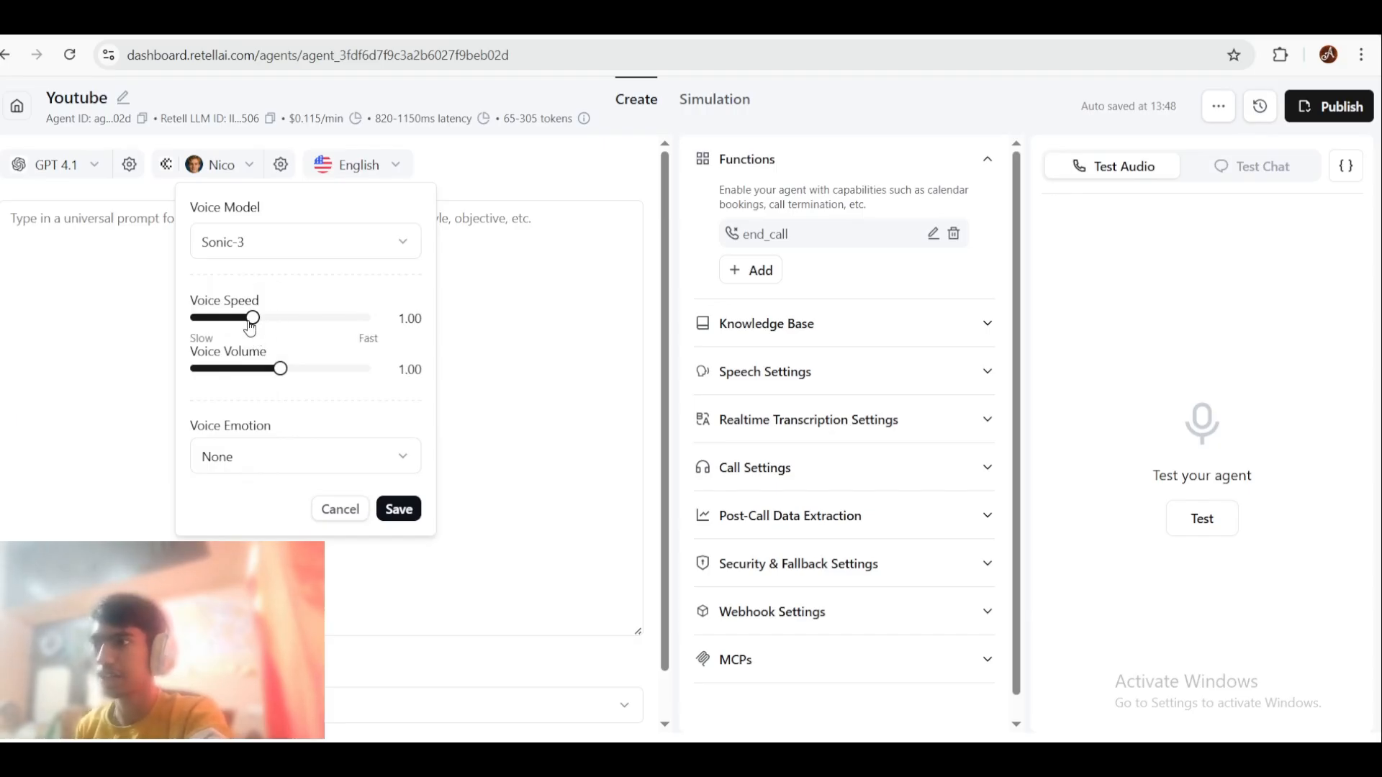
Step: Set the voice speed to 1.02, leave the volume at 1.00 and the emotion at None, and save the voice settings
{"action": "mouse_move", "coordinate": [251, 323]}
{"action": "left_mouse_down"}
{"action": "mouse_move", "coordinate": [235, 325]}
{"action": "mouse_move", "coordinate": [255, 329]}
{"action": "left_mouse_up"}
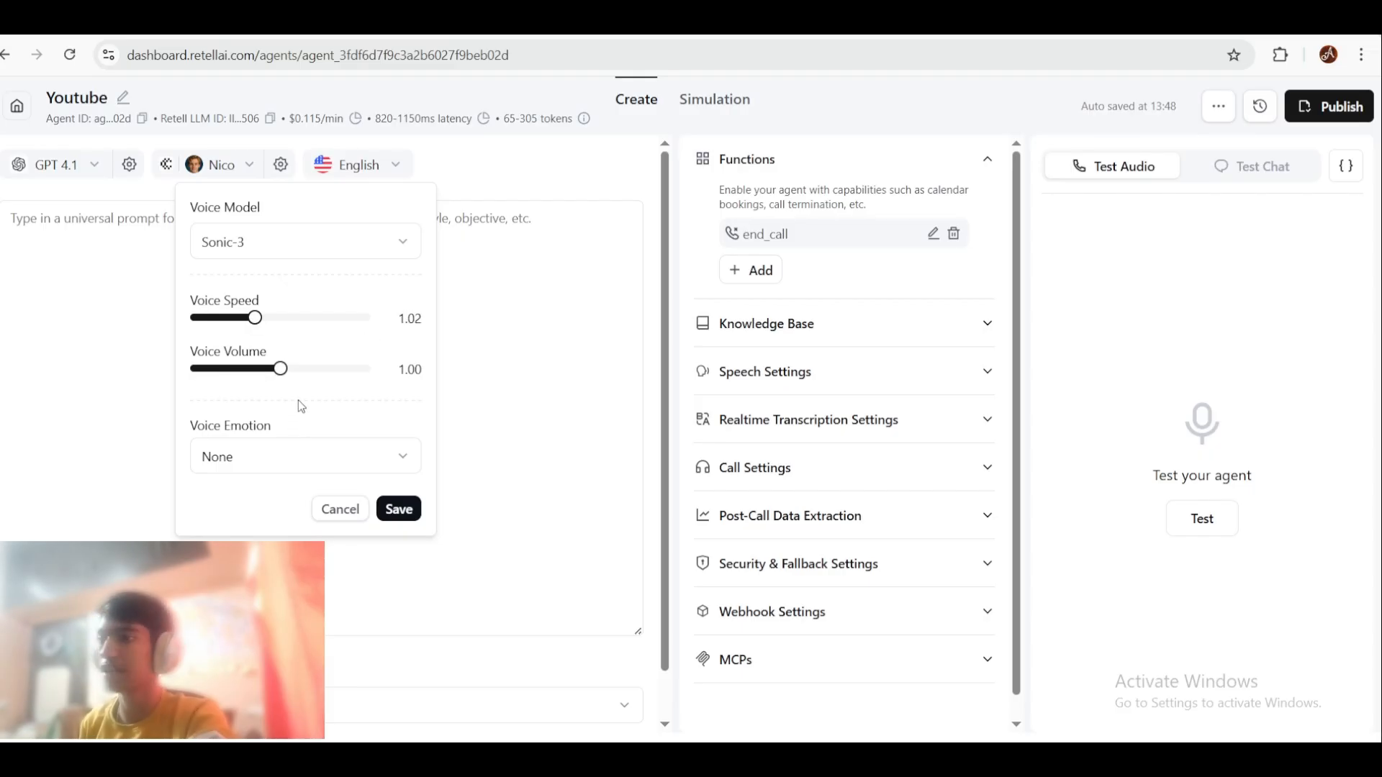
{"action": "mouse_move", "coordinate": [281, 375]}
{"action": "left_mouse_down"}
{"action": "mouse_move", "coordinate": [331, 375]}
{"action": "mouse_move", "coordinate": [250, 376]}
{"action": "mouse_move", "coordinate": [284, 389]}
{"action": "left_mouse_up"}
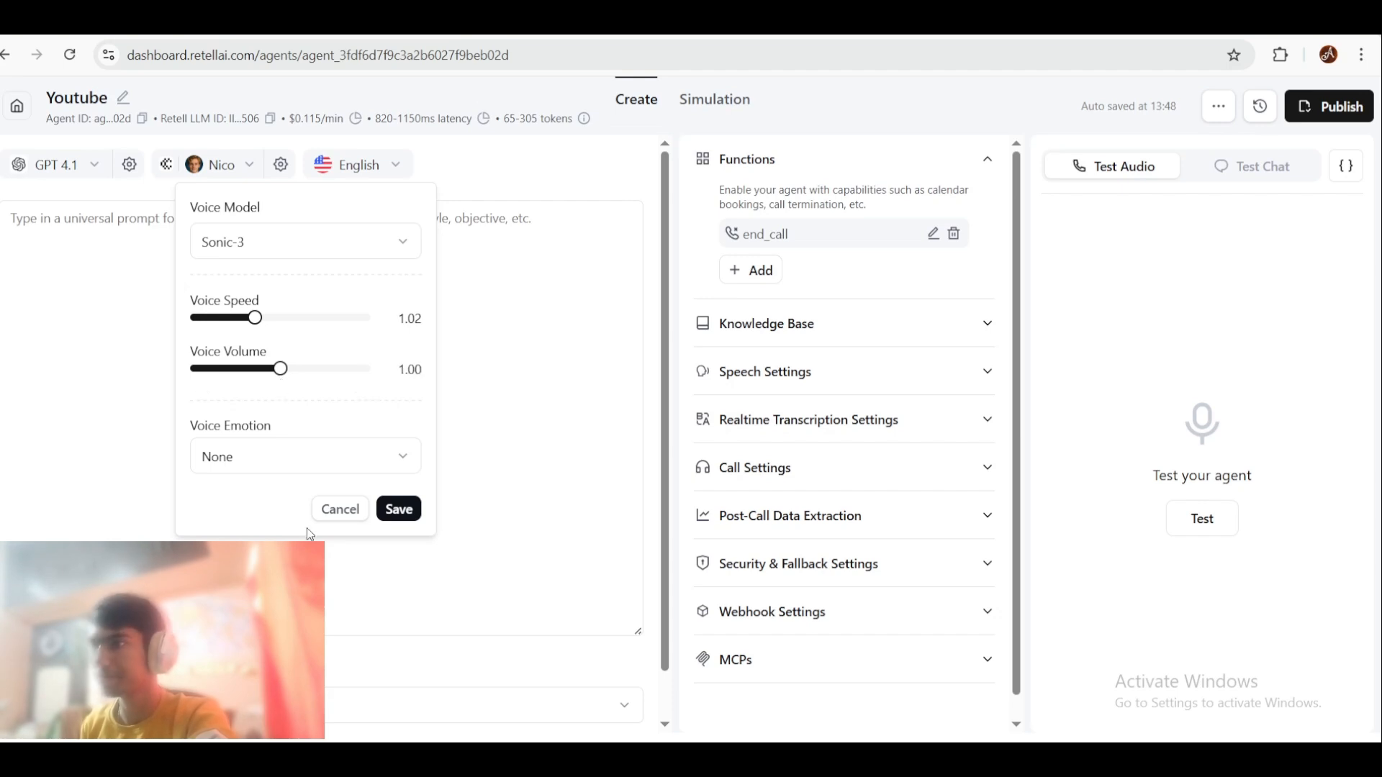
{"action": "left_click", "coordinate": [308, 460]}
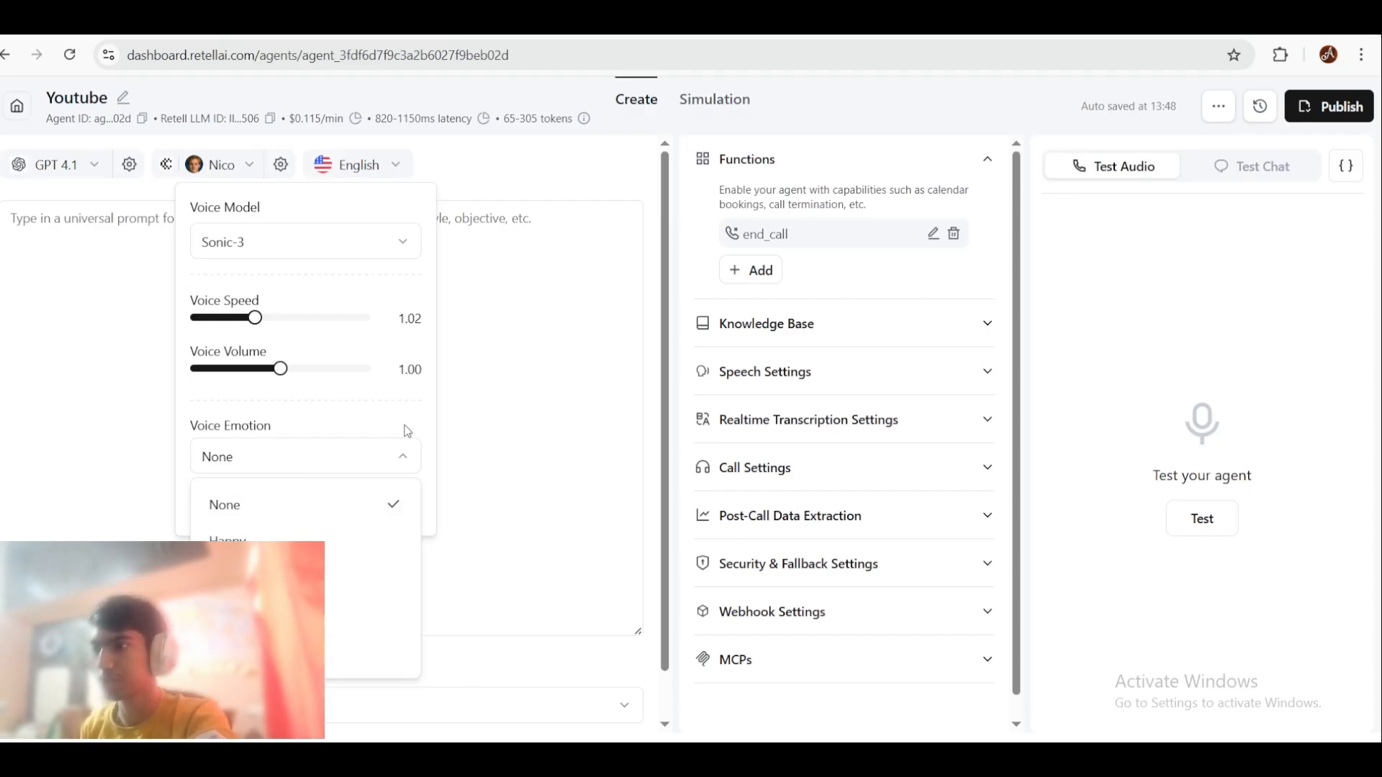
{"action": "left_click", "coordinate": [407, 455]}
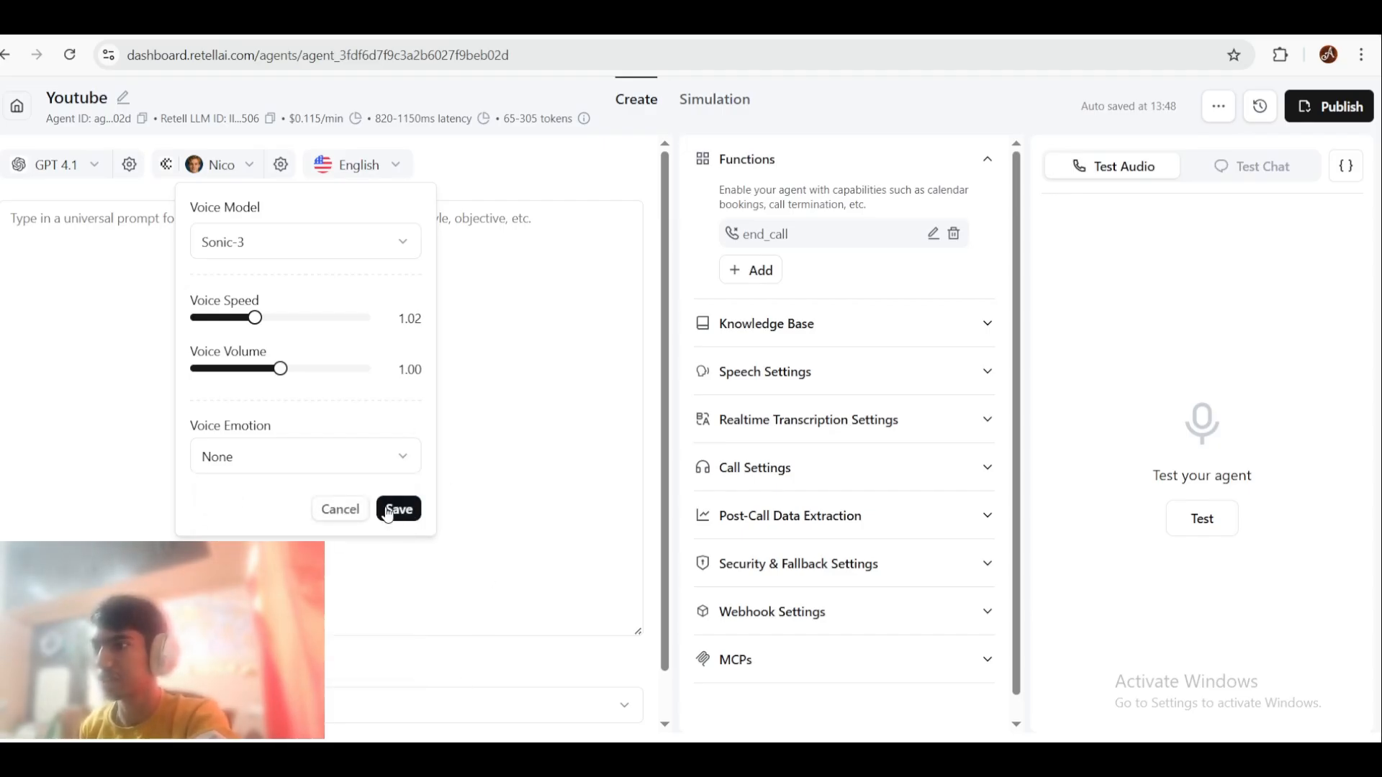
{"action": "left_click", "coordinate": [395, 509]}
Step: Look through the available languages and set the agent's language to Multilingual
{"action": "left_click", "coordinate": [367, 163]}
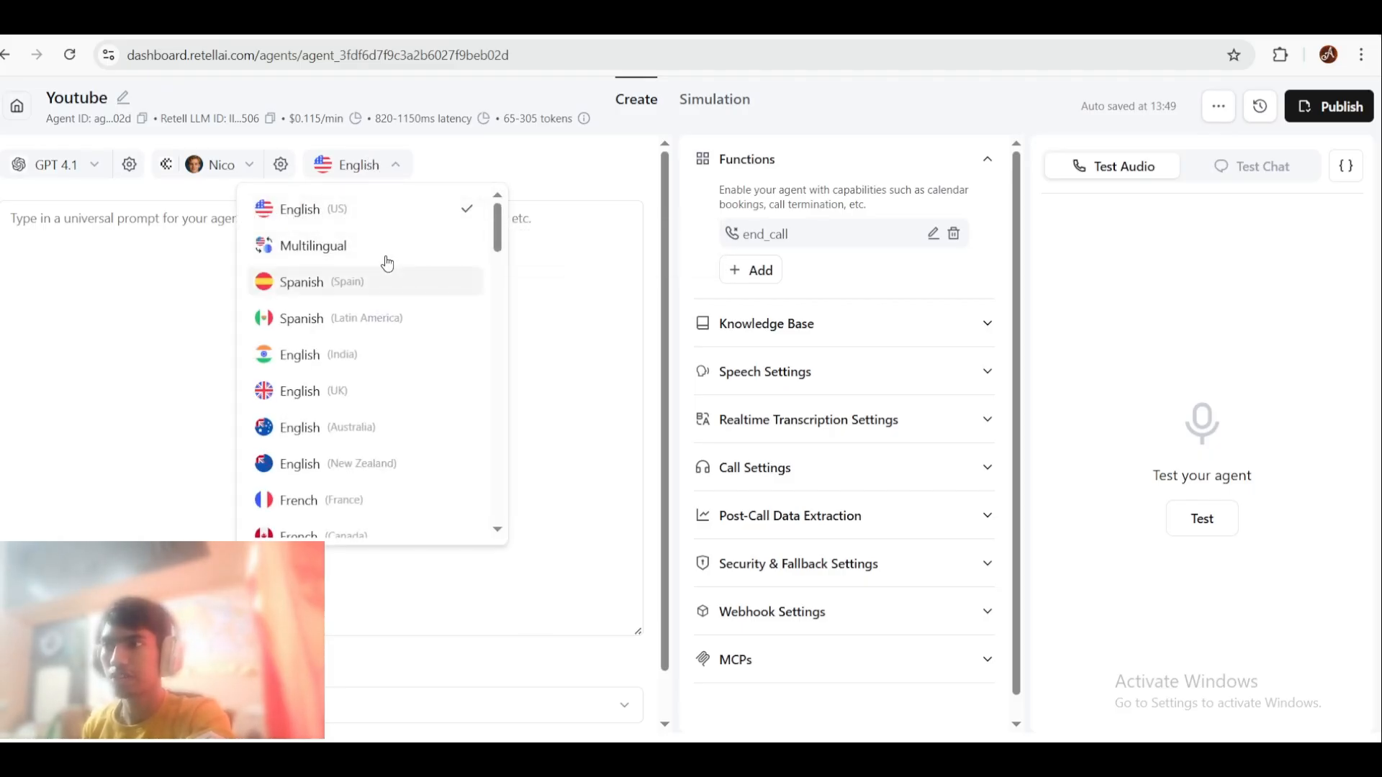
{"action": "scroll", "coordinate": [425, 314], "scroll_direction": "down", "scroll_amount": 3}
{"action": "scroll", "coordinate": [425, 314], "scroll_direction": "up", "scroll_amount": 3}
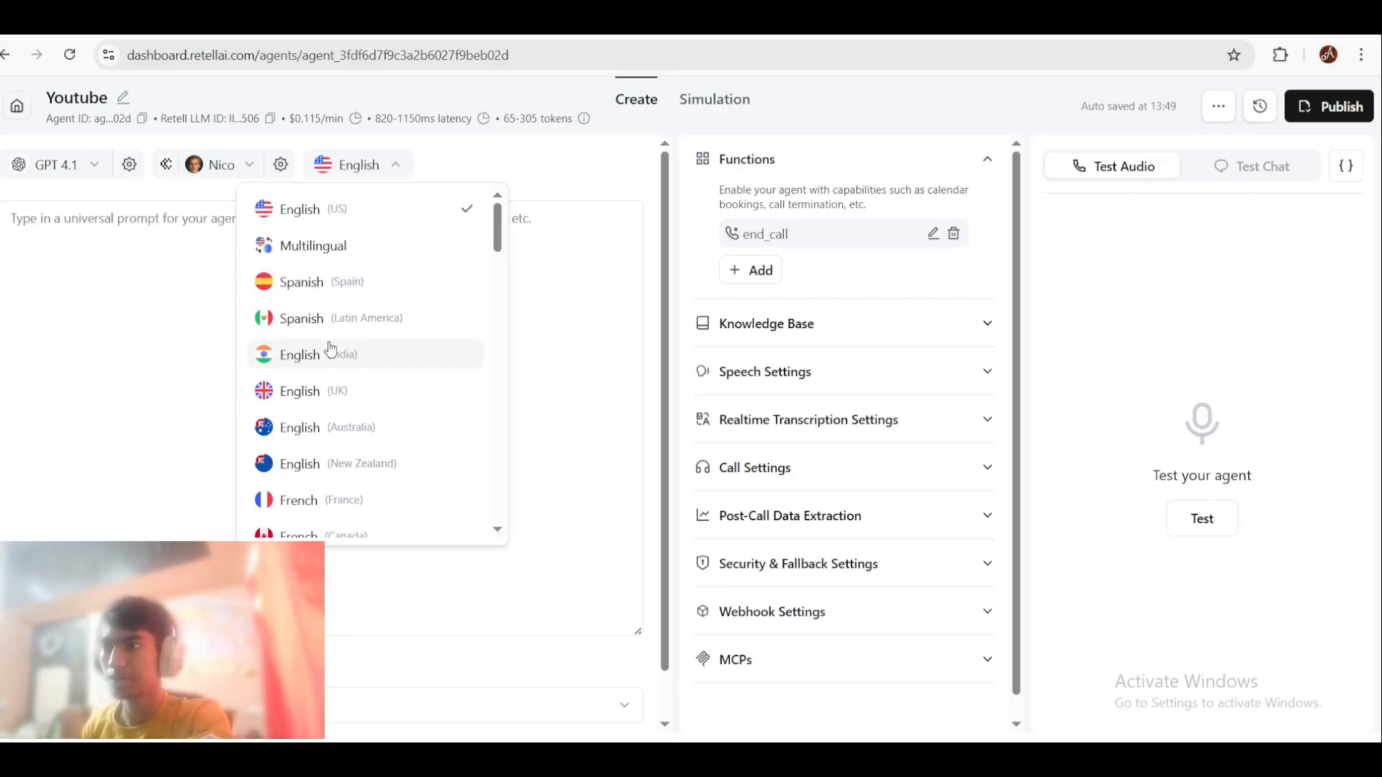
{"action": "scroll", "coordinate": [330, 351], "scroll_direction": "down", "scroll_amount": 1}
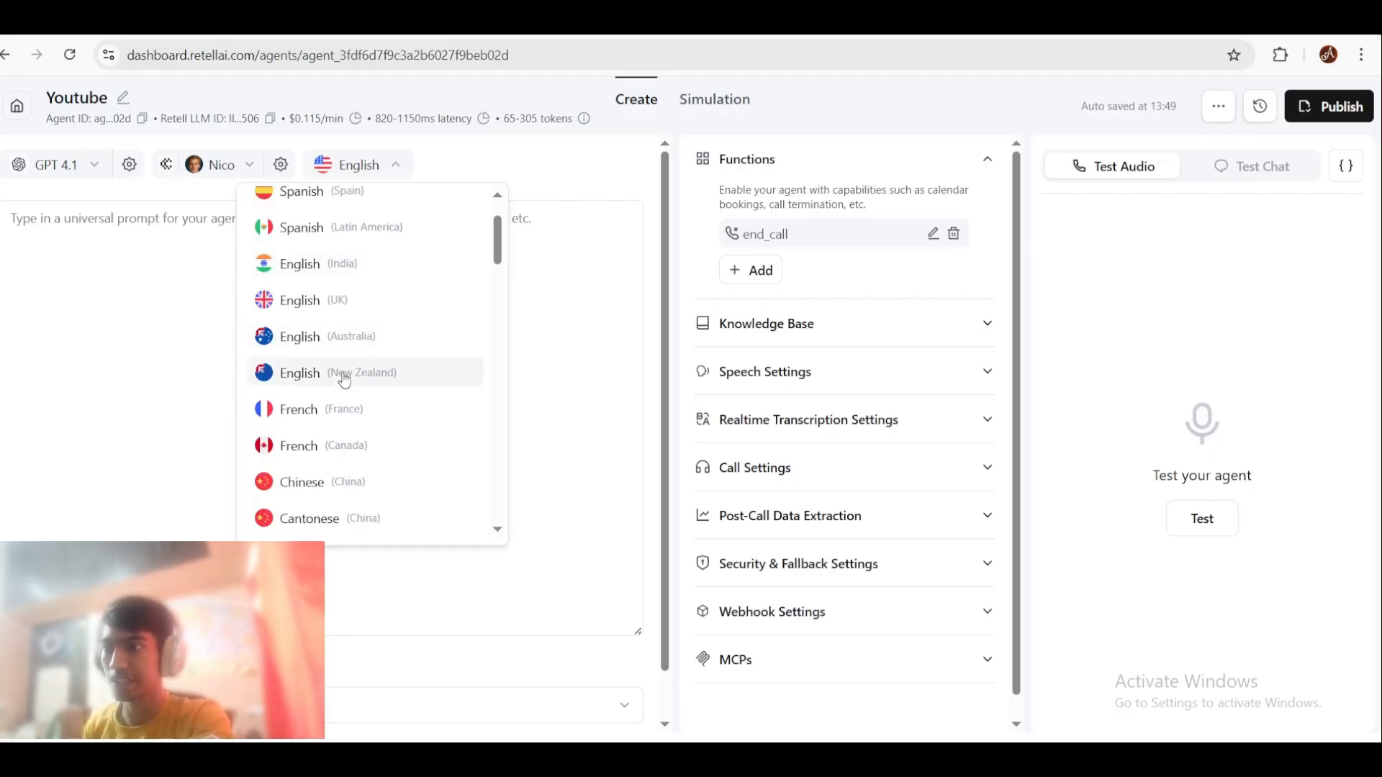
{"action": "scroll", "coordinate": [338, 376], "scroll_direction": "down", "scroll_amount": 2}
{"action": "scroll", "coordinate": [330, 346], "scroll_direction": "up", "scroll_amount": 2}
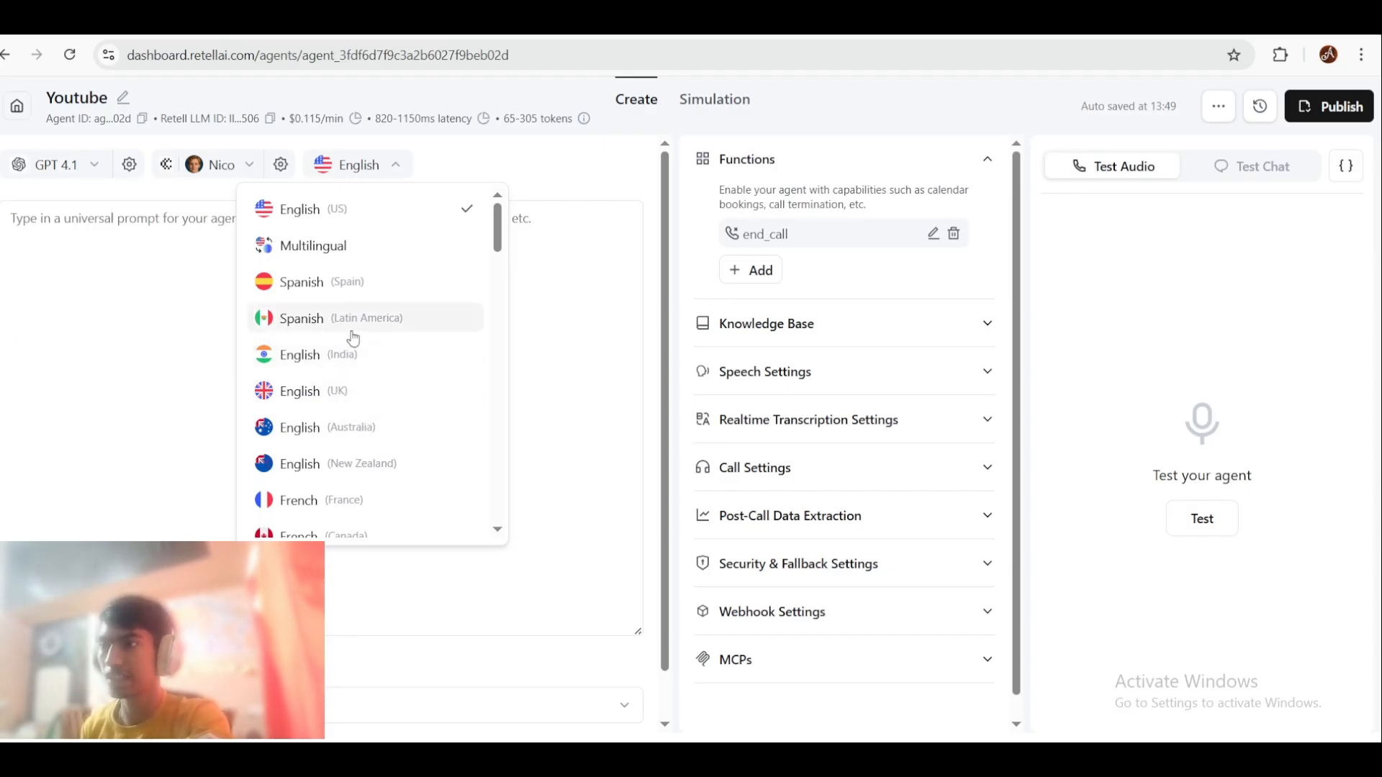
{"action": "left_click", "coordinate": [365, 247]}
Step: Switch the agent to the ElevenLabs voice Nia and look over the voice models available for it
{"action": "left_click", "coordinate": [281, 164]}
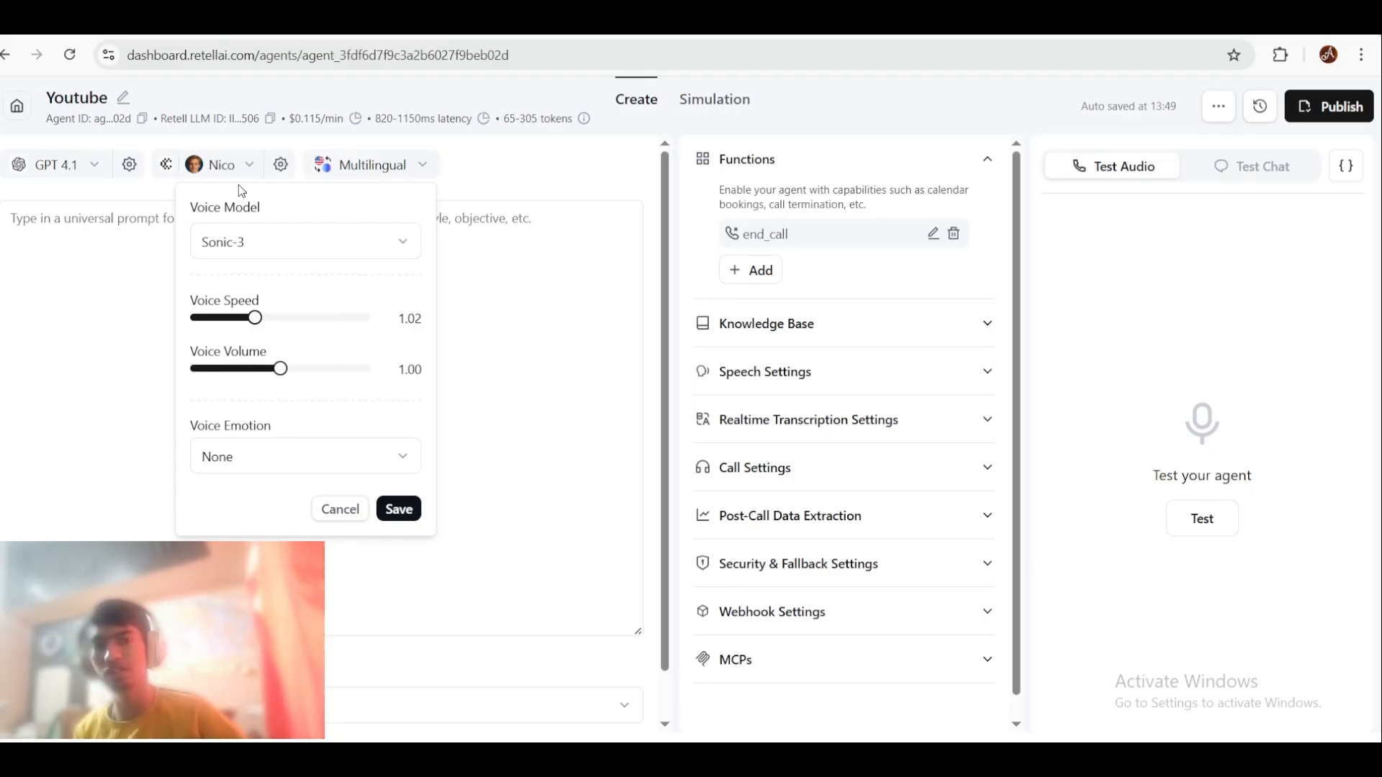
{"action": "left_click", "coordinate": [242, 163]}
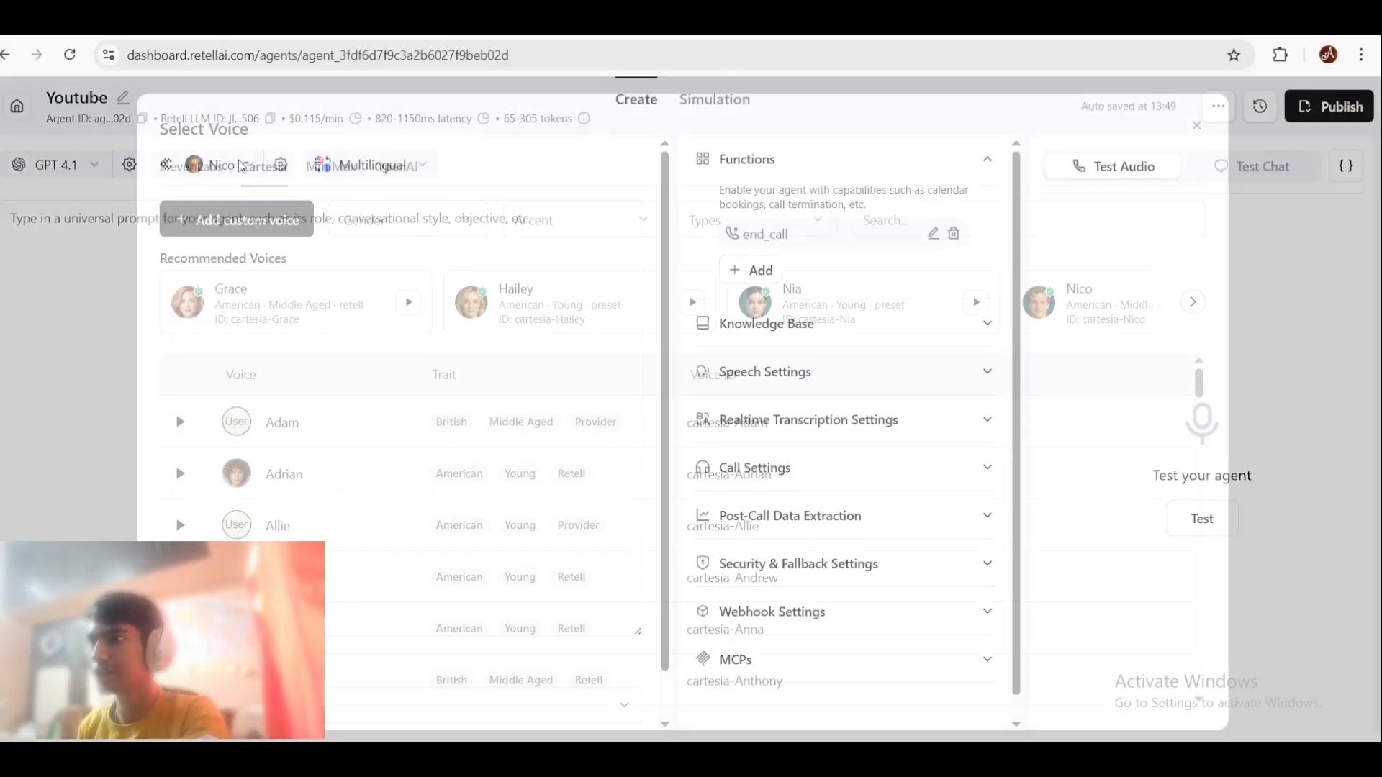
{"action": "left_click", "coordinate": [193, 169]}
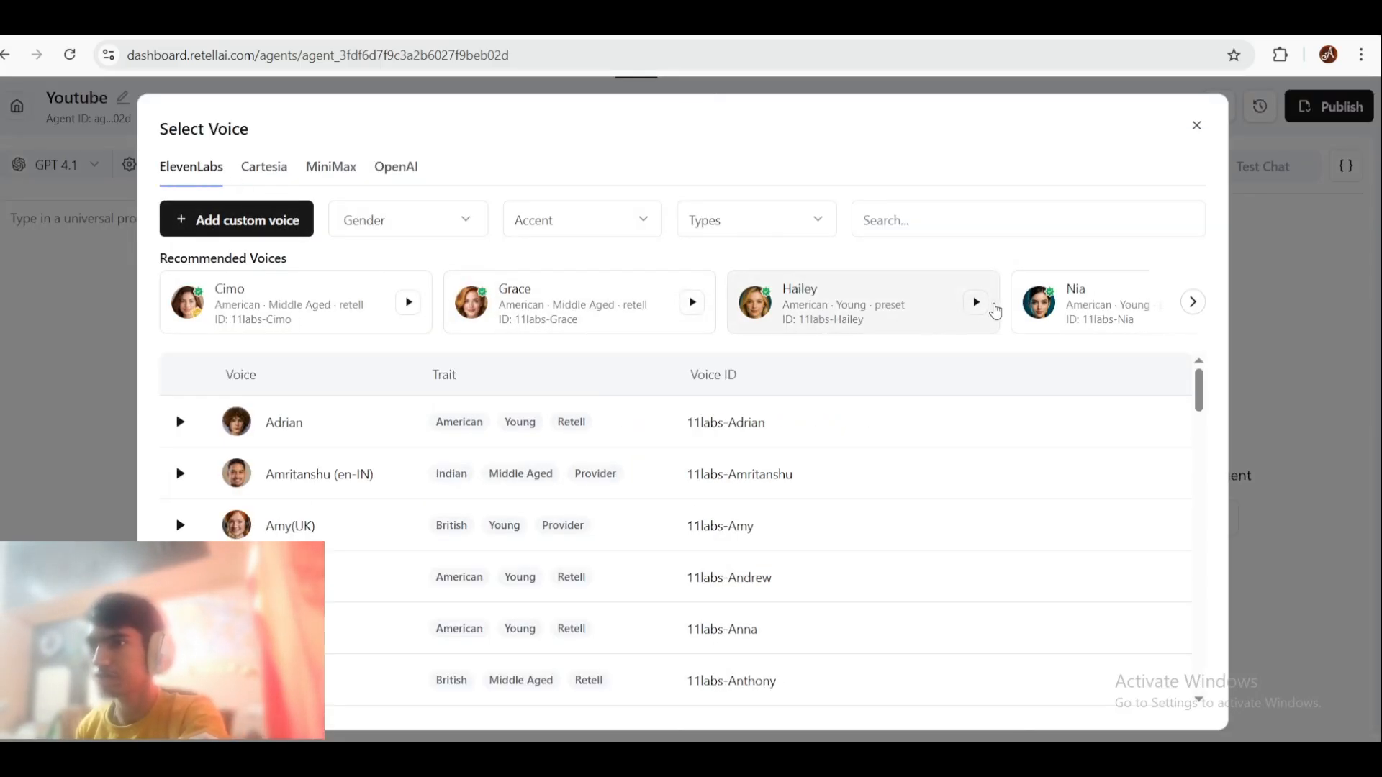
{"action": "left_click", "coordinate": [1024, 298]}
{"action": "left_click", "coordinate": [275, 165]}
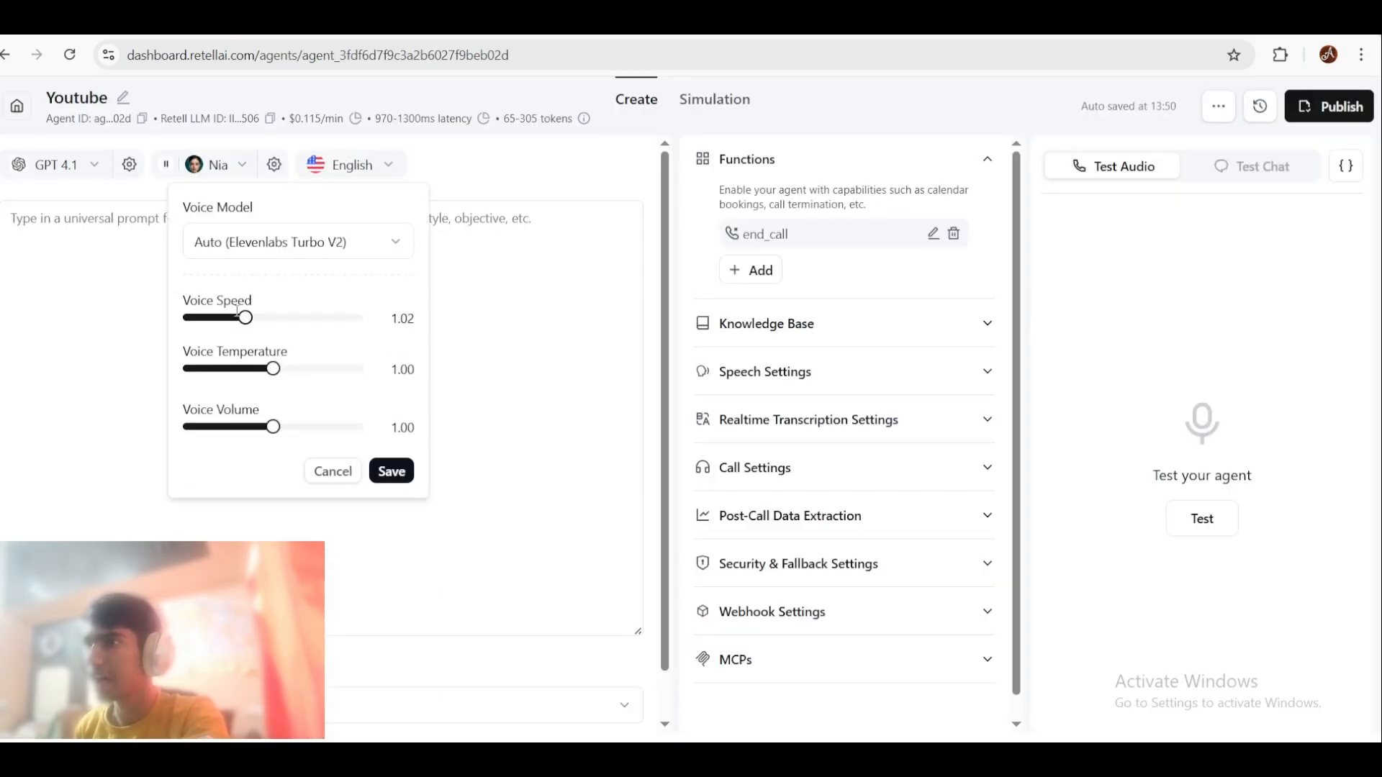
{"action": "left_click", "coordinate": [301, 245]}
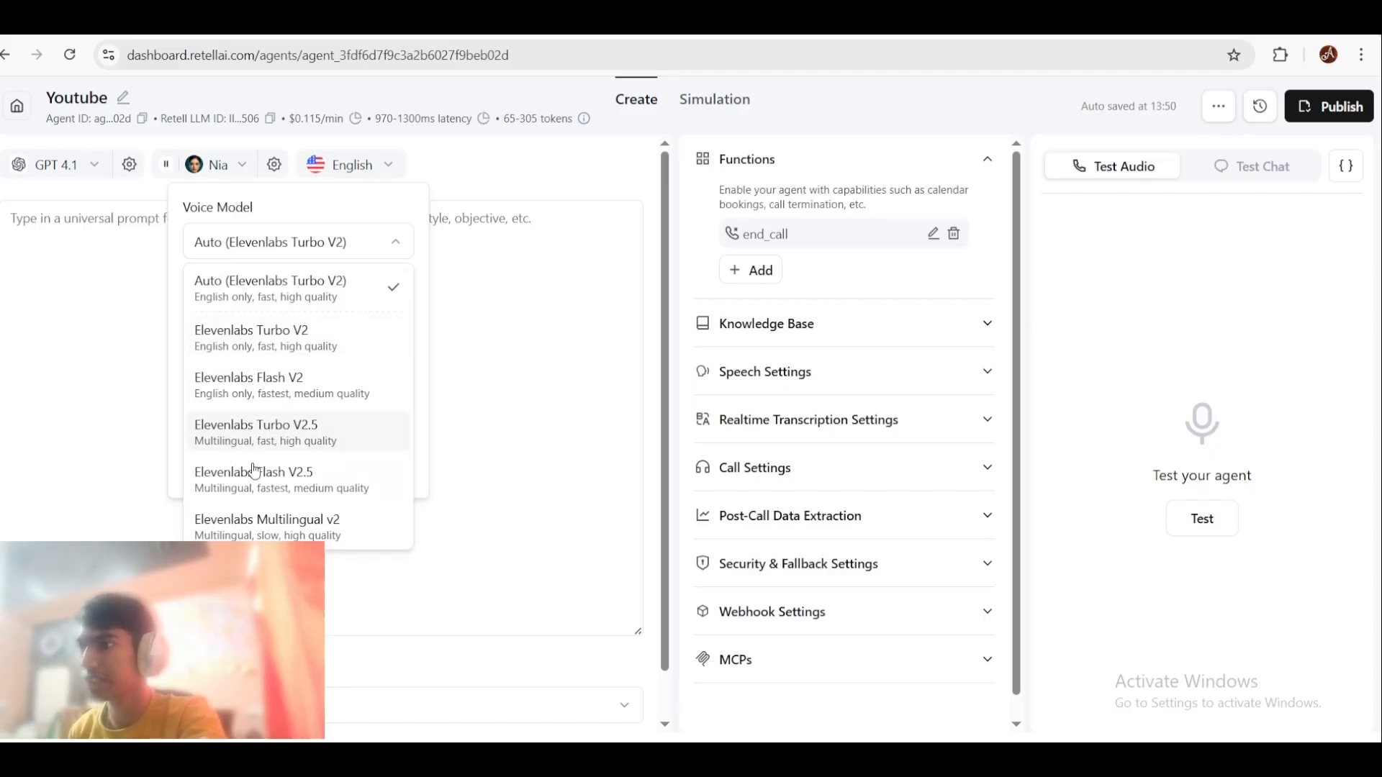
{"action": "left_click", "coordinate": [454, 205]}
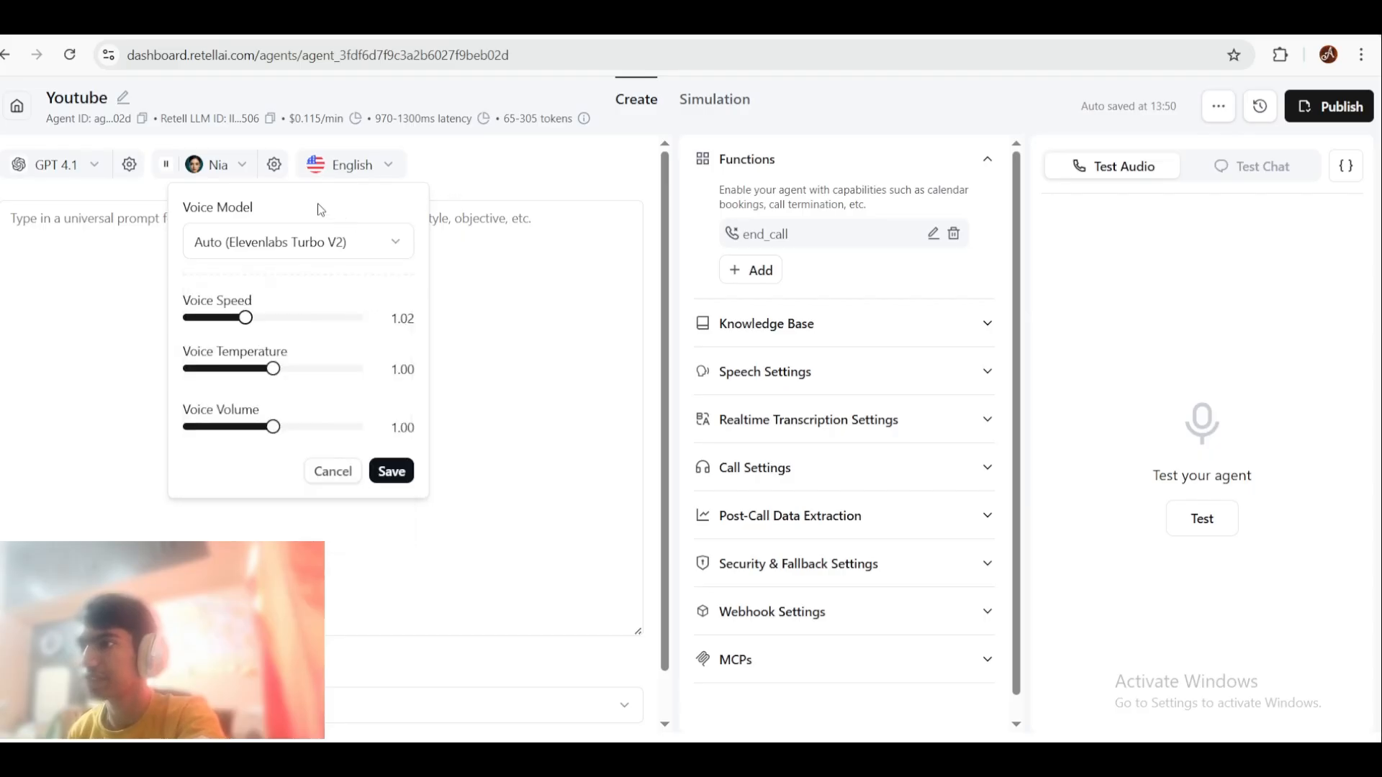
Step: Switch the agent's voice back to the recommended Cartesia voice Nico
{"action": "left_click", "coordinate": [247, 163]}
{"action": "left_click", "coordinate": [249, 167]}
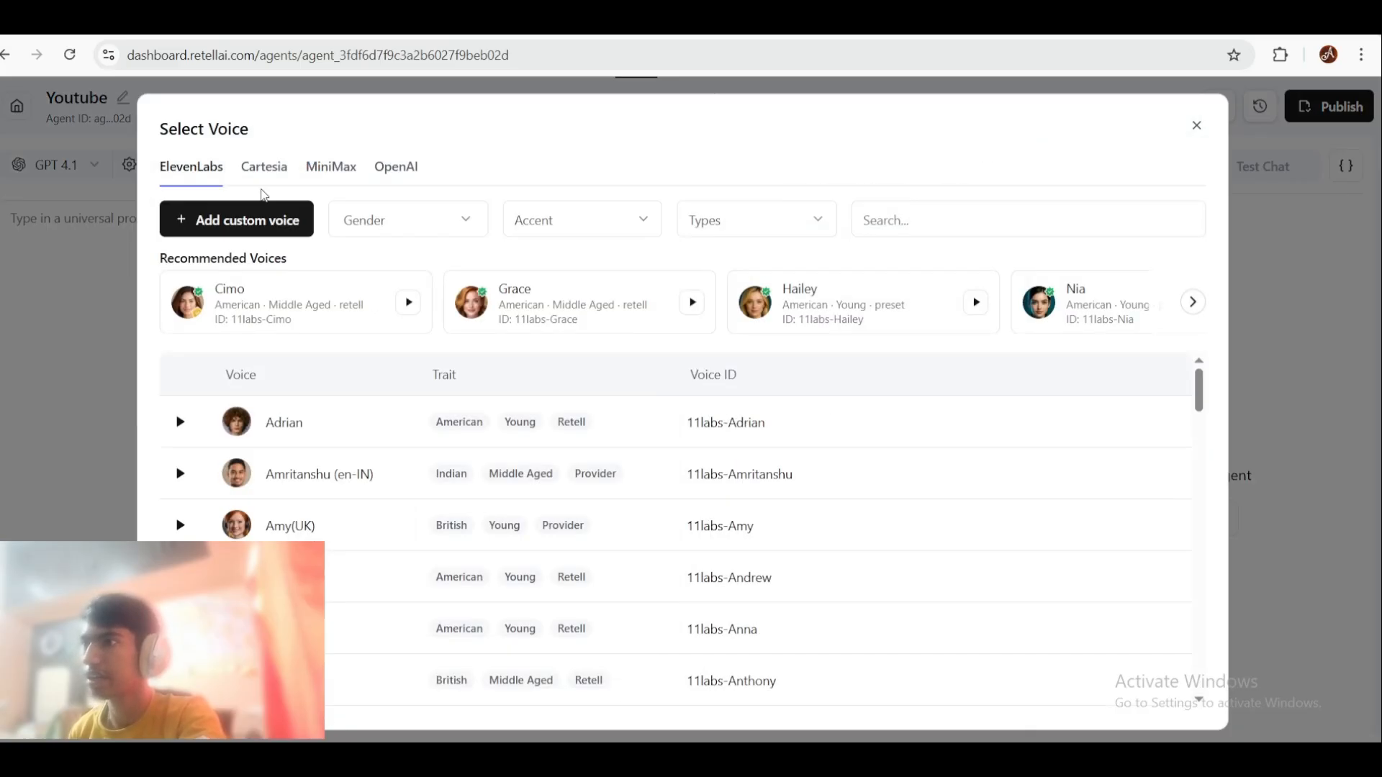
{"action": "left_click", "coordinate": [265, 173]}
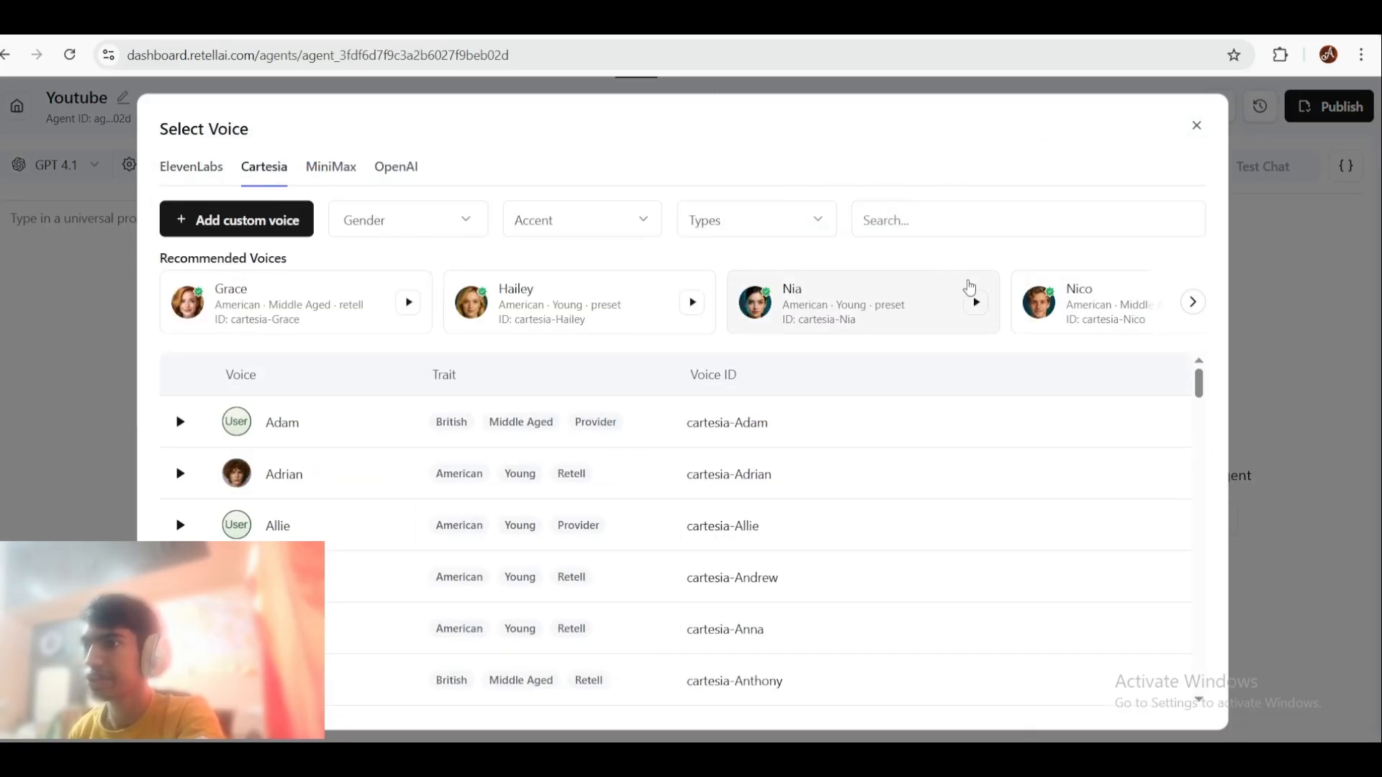
{"action": "left_click", "coordinate": [1039, 301]}
{"action": "left_click", "coordinate": [283, 163]}
{"action": "left_click", "coordinate": [283, 165]}
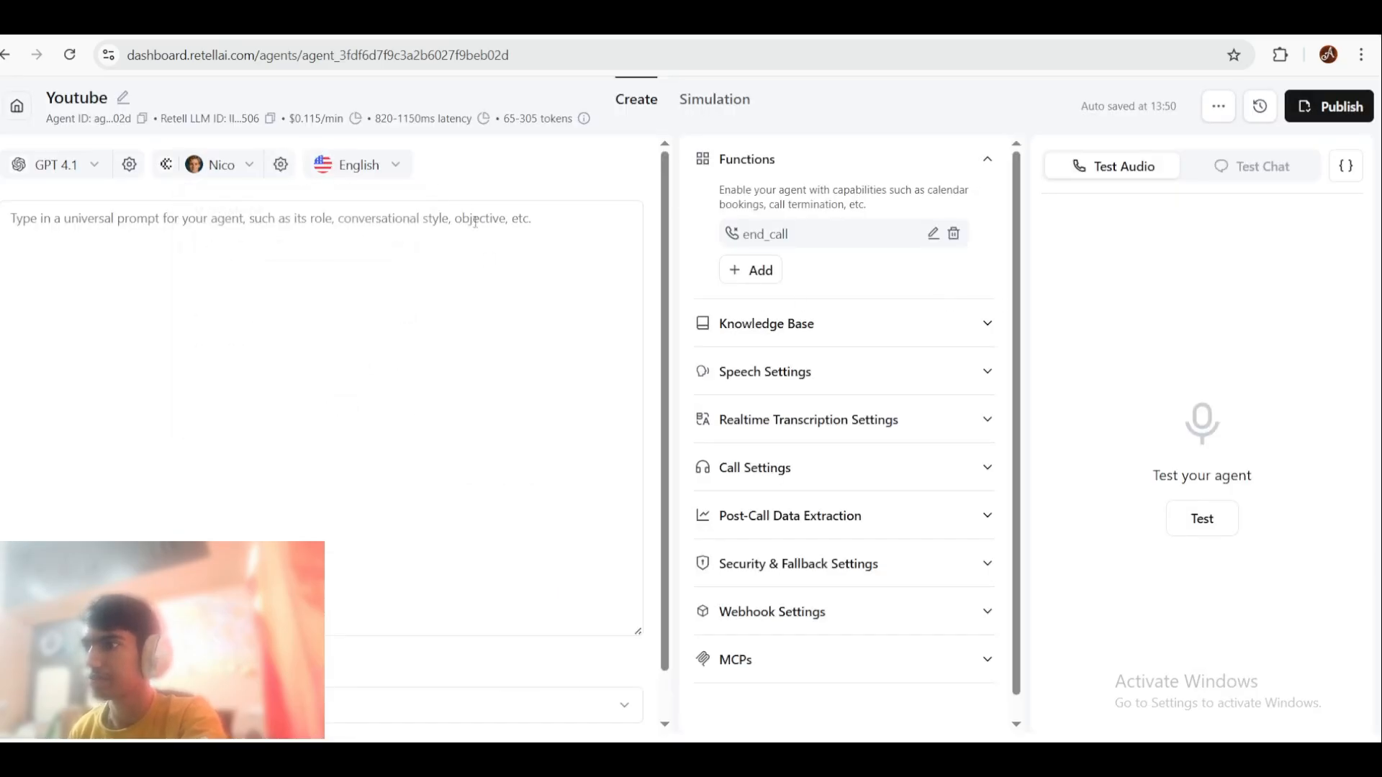
Step: Look over the function types that can be added to the agent and collapse the Functions section
{"action": "left_click", "coordinate": [756, 279]}
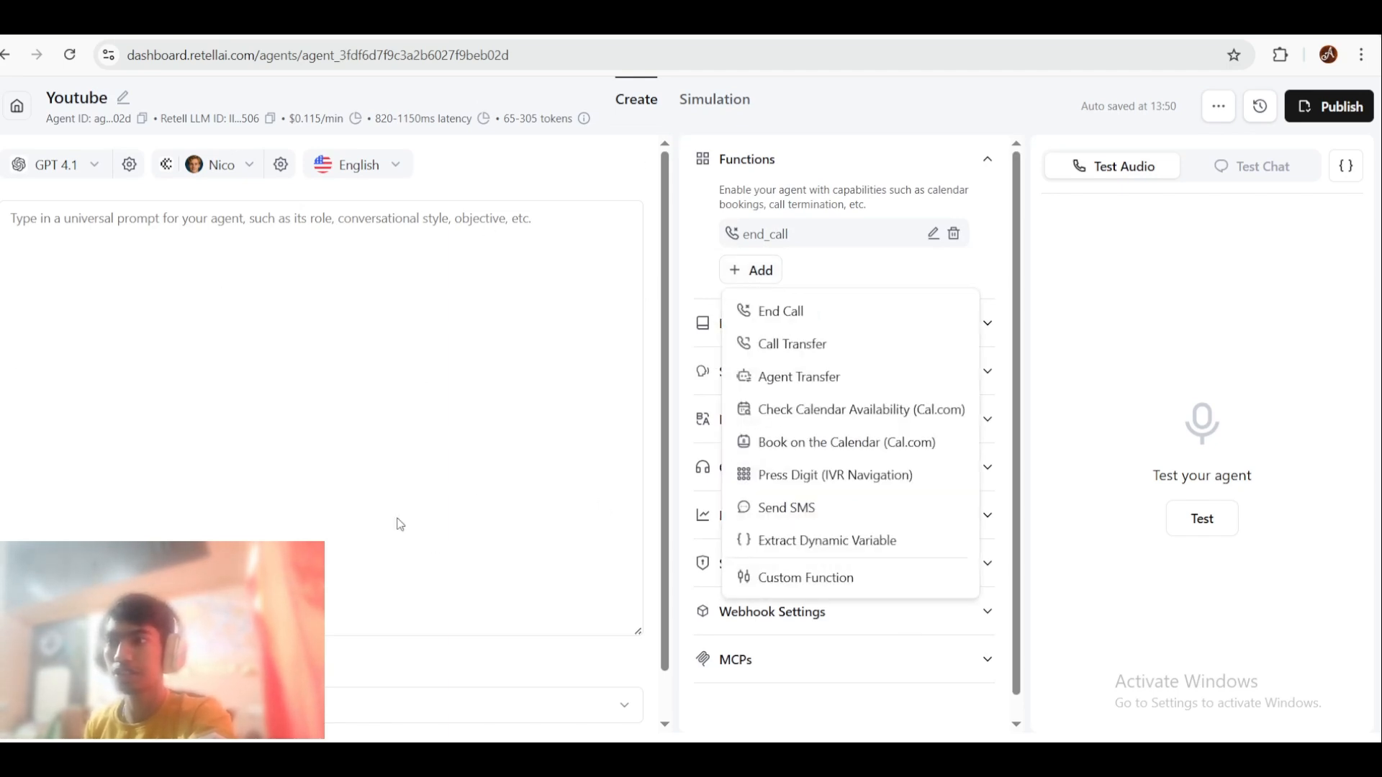
{"action": "left_click", "coordinate": [730, 166]}
{"action": "left_click", "coordinate": [731, 166]}
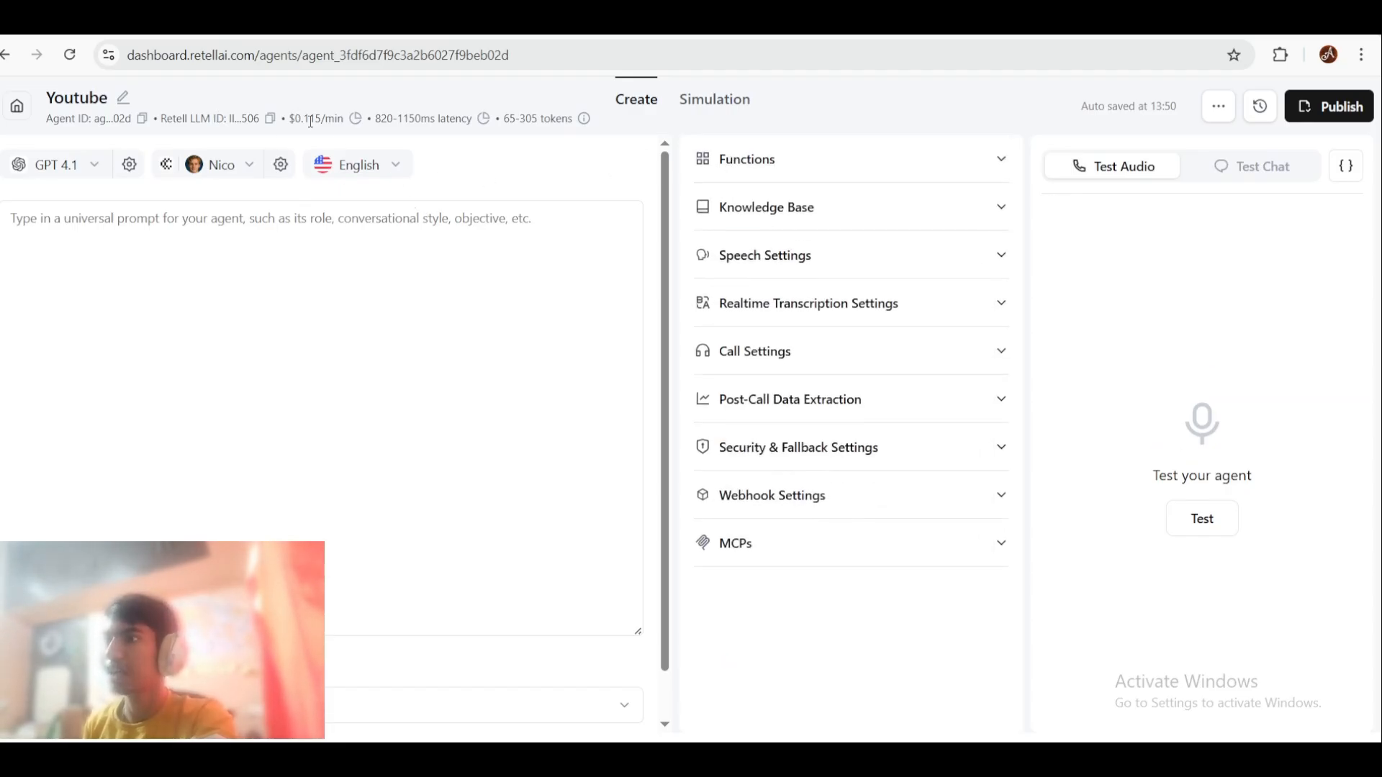
Step: Examine the agent's cost per minute and the per-minute prices of the available language models
{"action": "left_click_drag", "start_coordinate": [288, 120], "coordinate": [347, 124]}
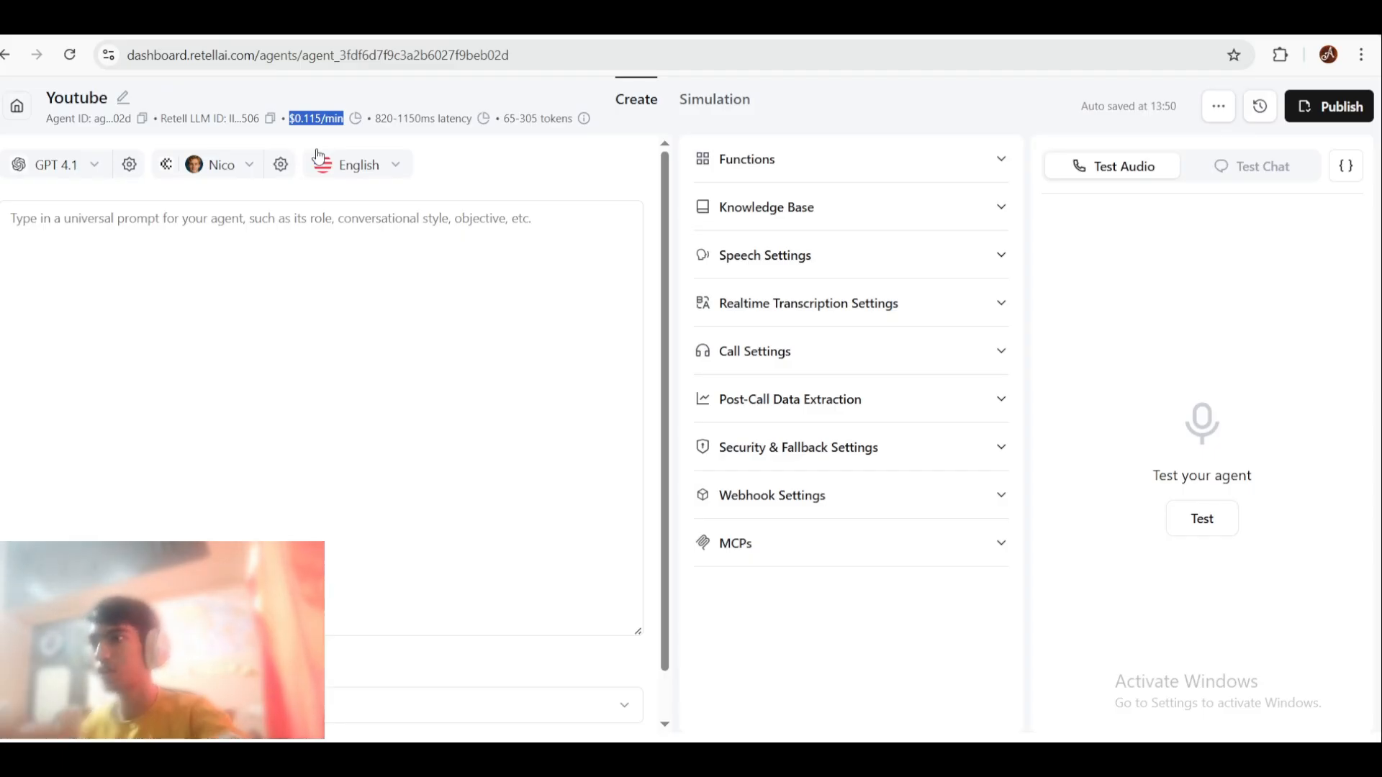
{"action": "left_click", "coordinate": [90, 171]}
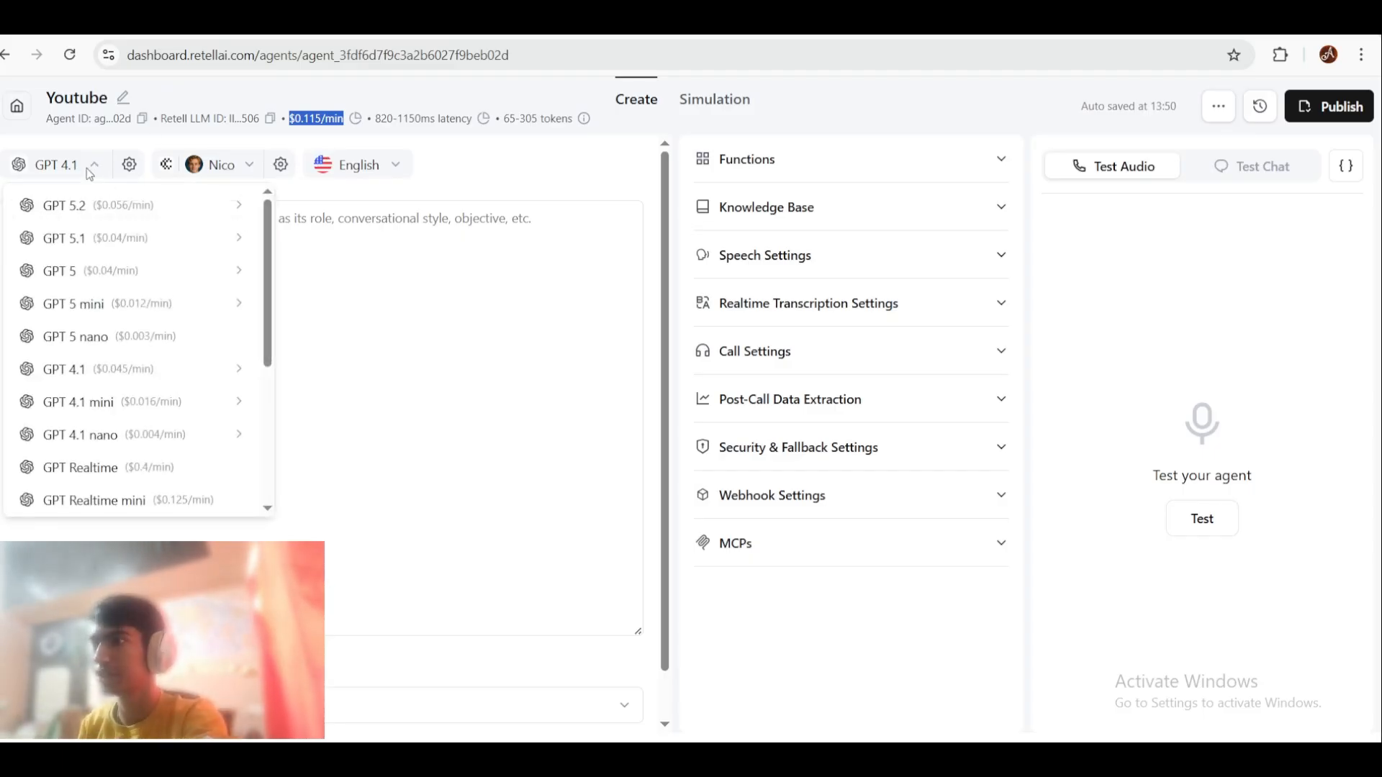
{"action": "left_click", "coordinate": [90, 172]}
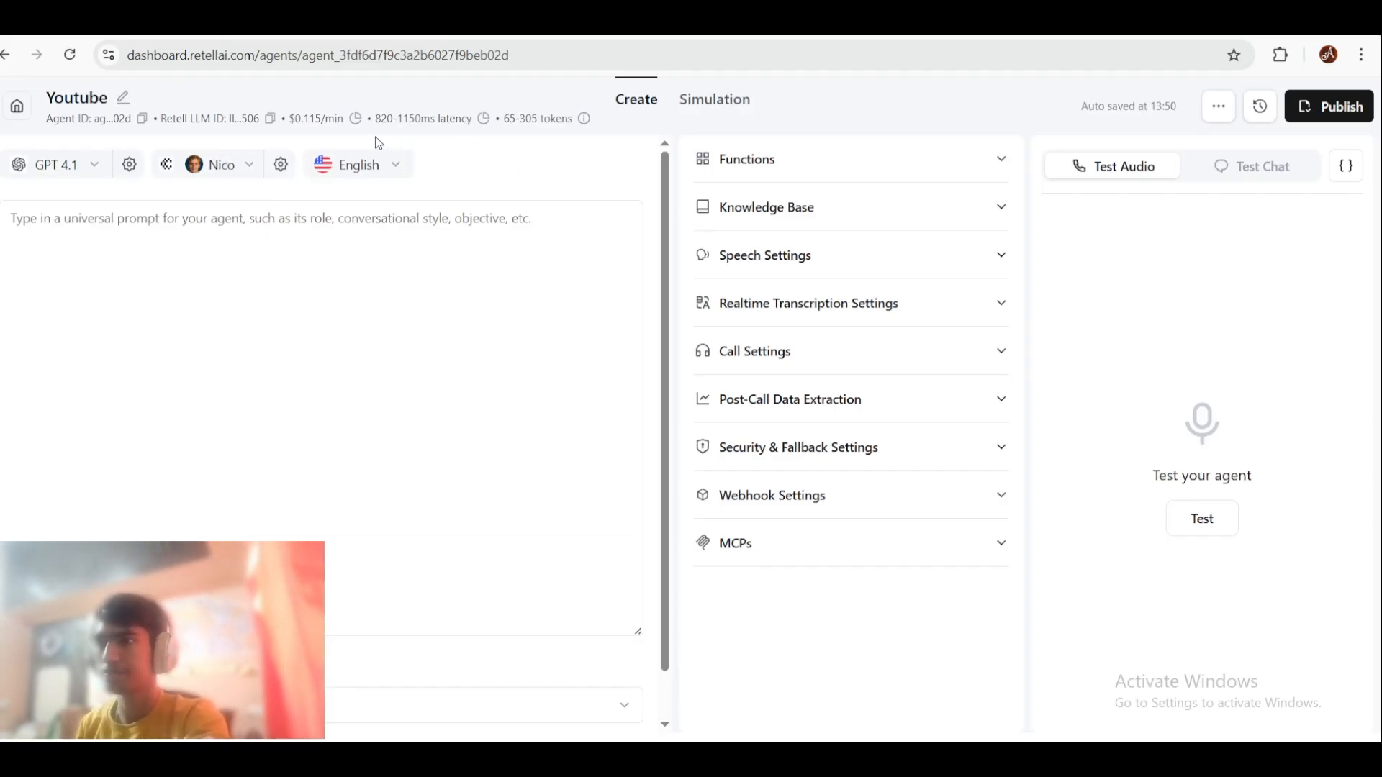
{"action": "mouse_move", "coordinate": [355, 123]}
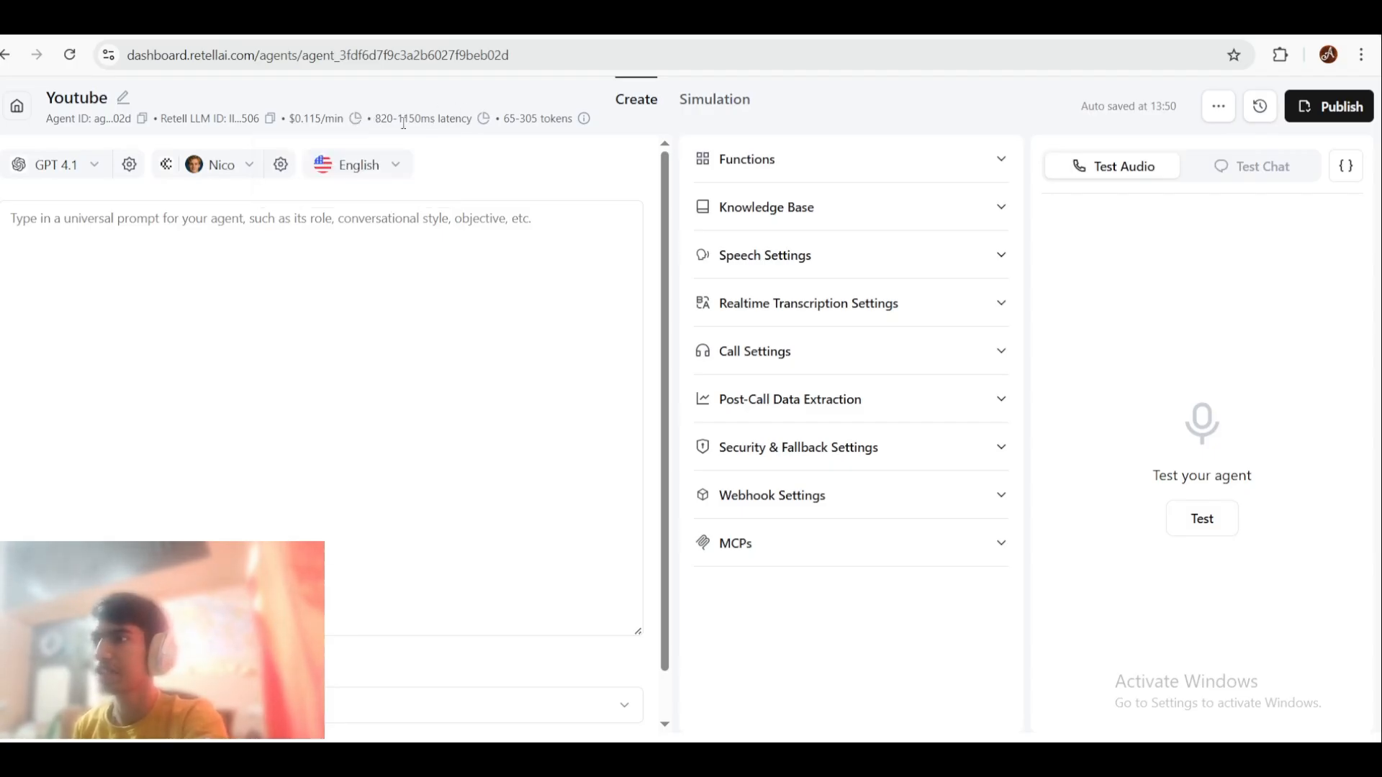
Step: Examine the agent's latency and token estimates alongside the language model choice and the empty universal prompt
{"action": "left_click_drag", "start_coordinate": [375, 118], "coordinate": [482, 118]}
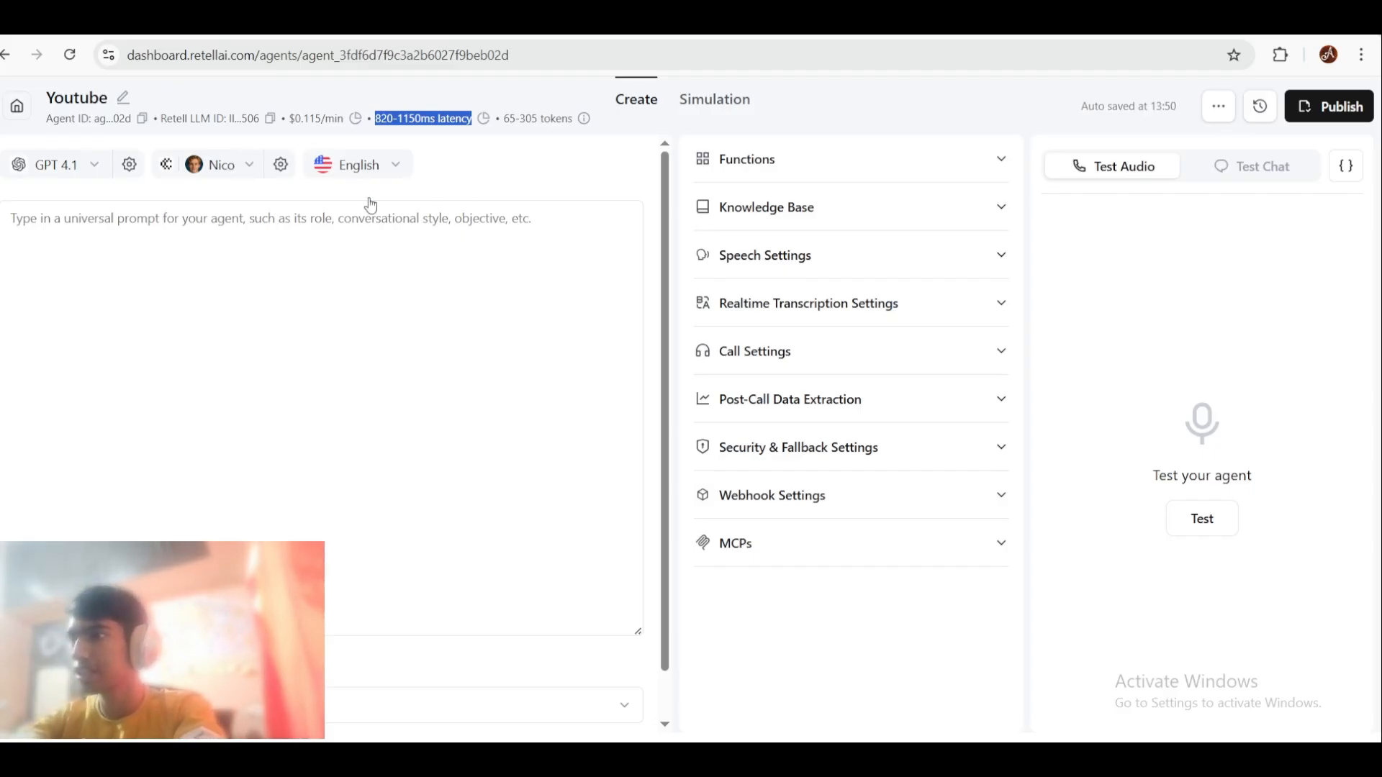
{"action": "left_click", "coordinate": [72, 164]}
{"action": "left_click", "coordinate": [354, 189]}
{"action": "mouse_move", "coordinate": [485, 128]}
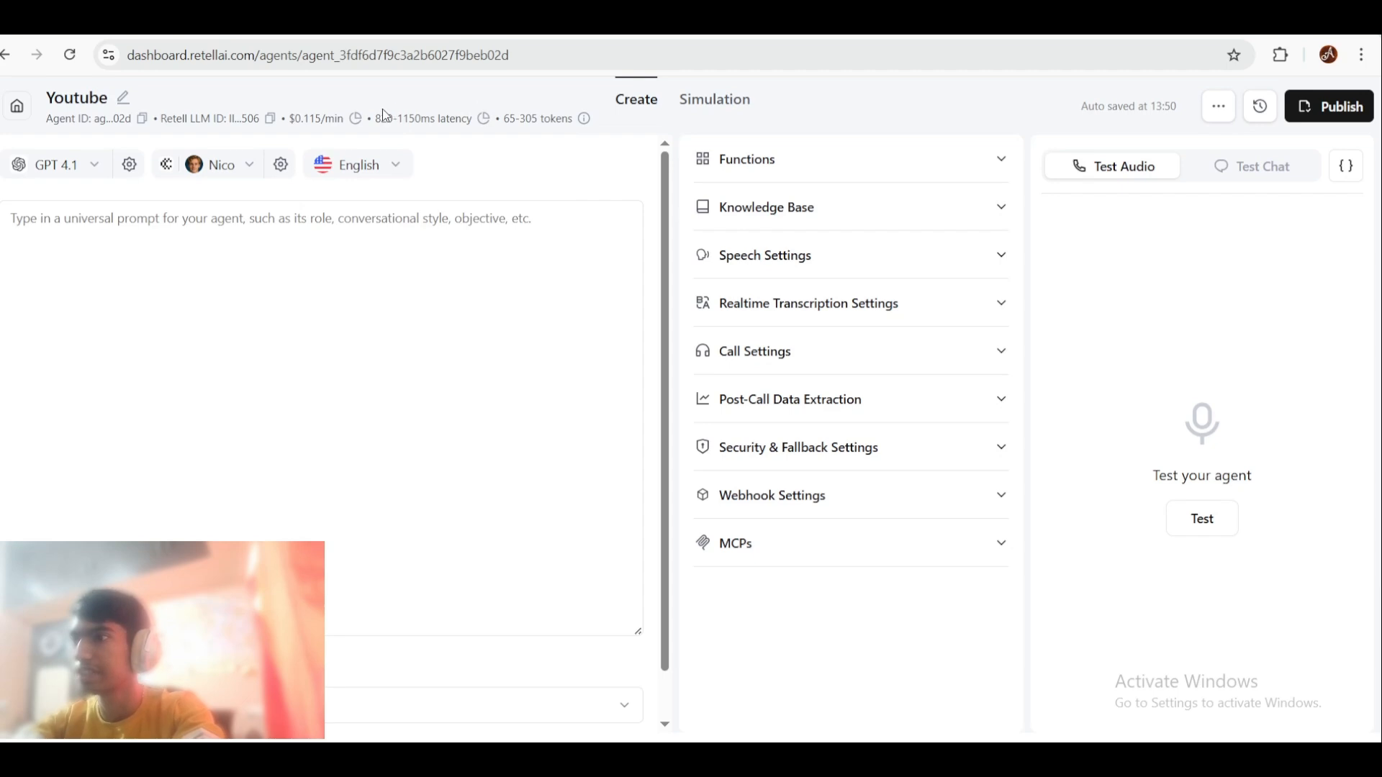
{"action": "left_click_drag", "start_coordinate": [376, 111], "coordinate": [574, 119]}
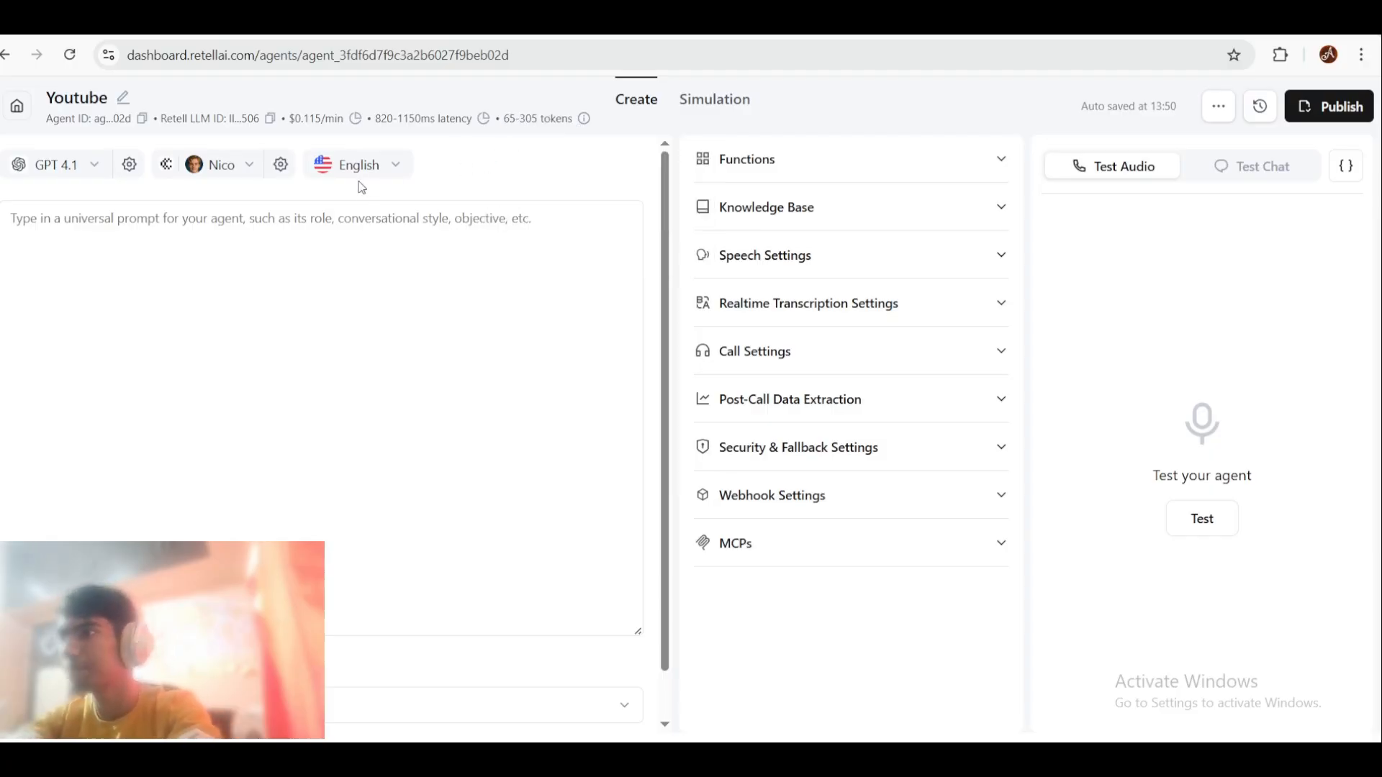
{"action": "left_click", "coordinate": [362, 216]}
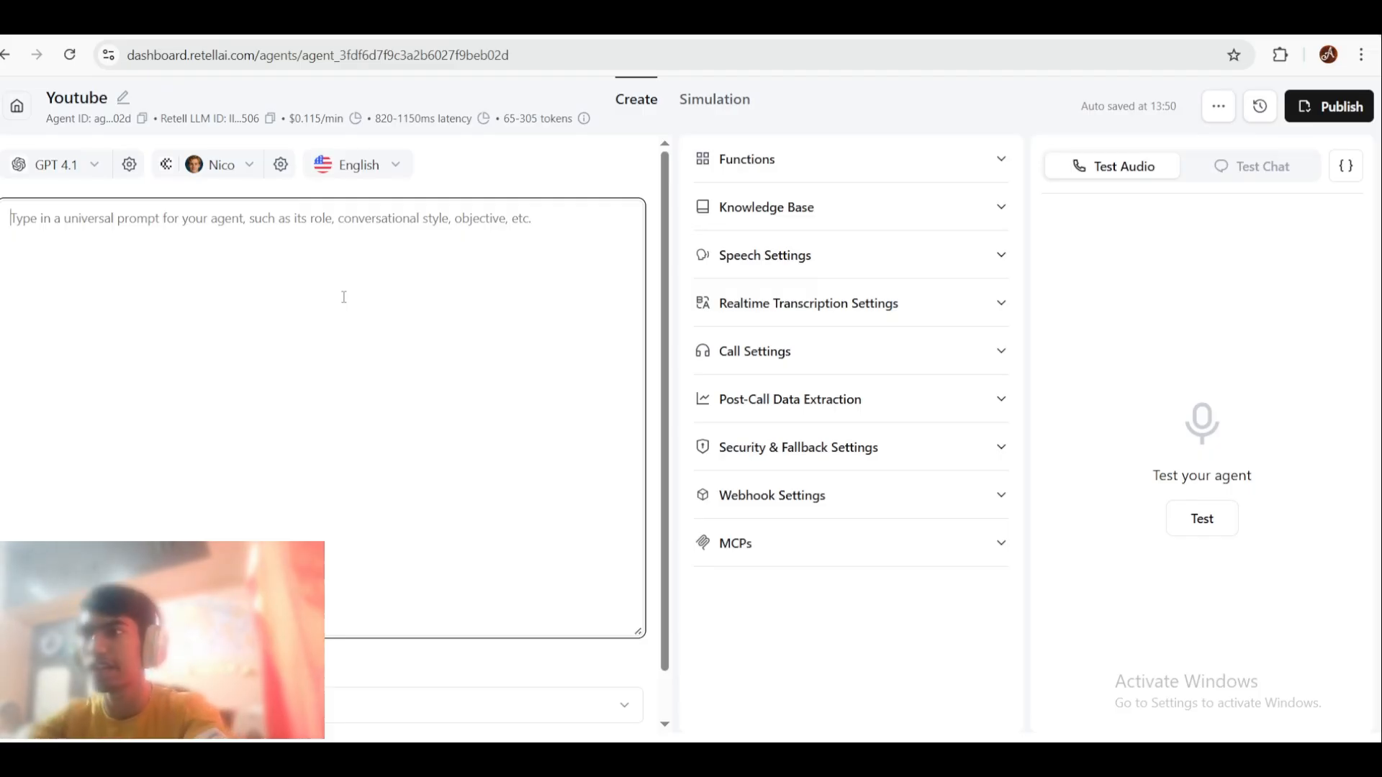
Step: Expand the agent's Knowledge Base section, open the page for adding a new knowledge base, and return to the agent
{"action": "left_click", "coordinate": [788, 209]}
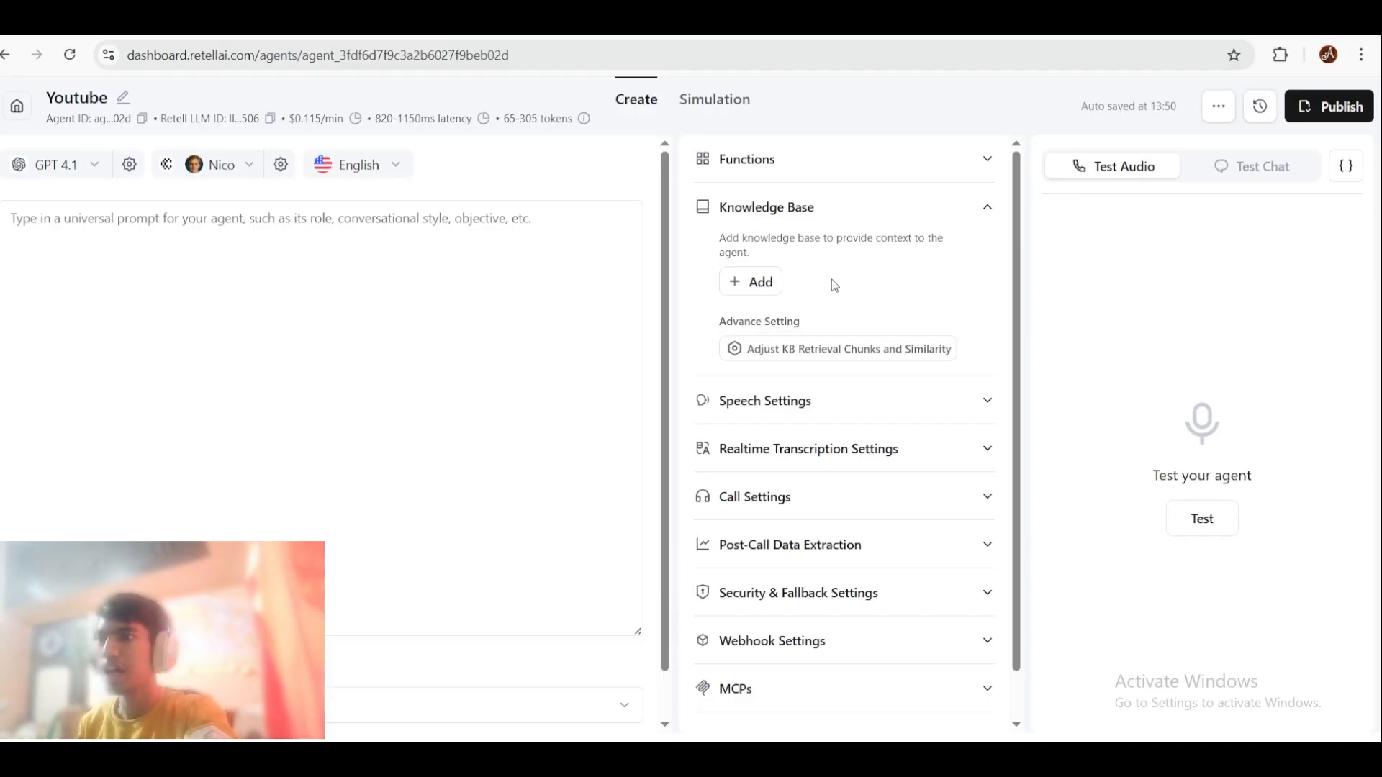
{"action": "left_click", "coordinate": [748, 283]}
{"action": "left_click", "coordinate": [801, 426]}
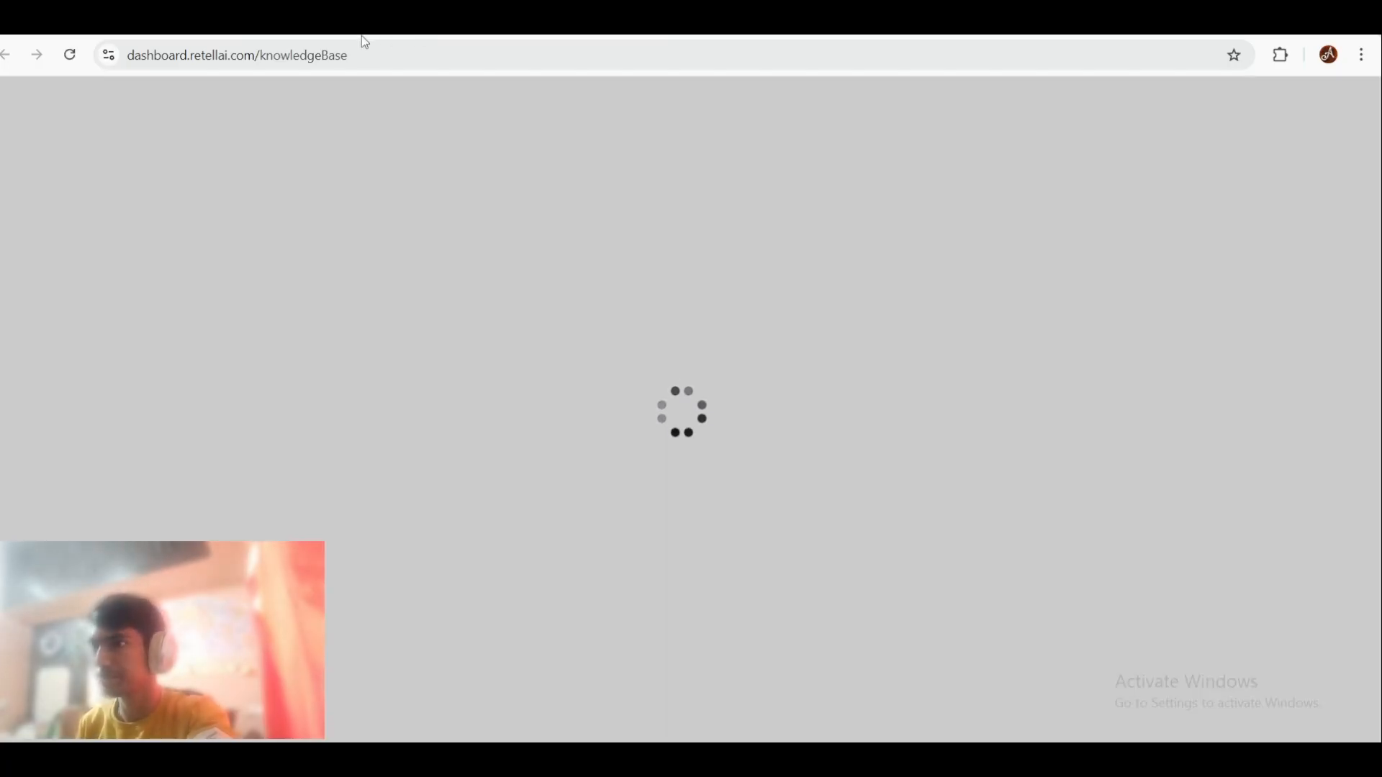
{"action": "left_click", "coordinate": [303, 20]}
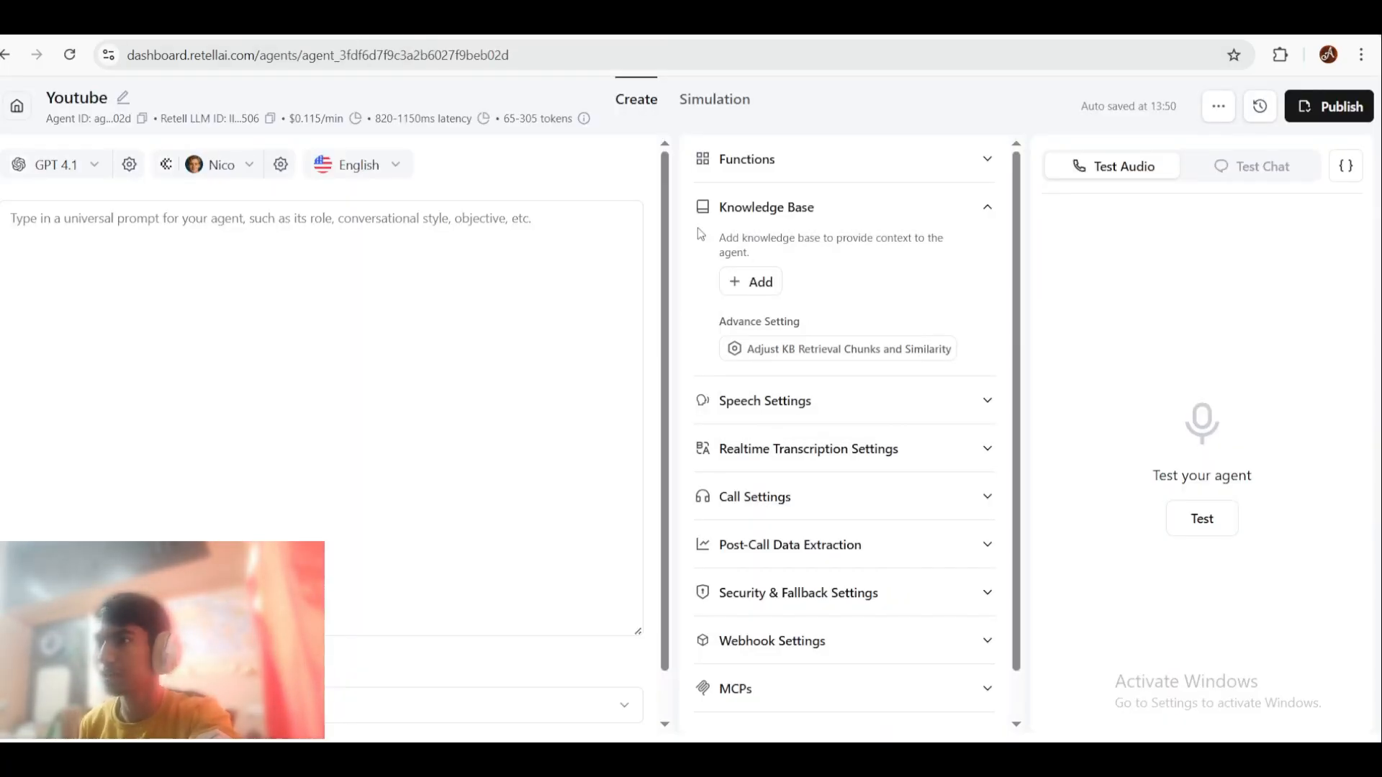
Step: Try attaching the existing KB knowledge base to compare its effect on cost and latency, and detach it again
{"action": "left_click", "coordinate": [744, 283]}
{"action": "left_click", "coordinate": [761, 355]}
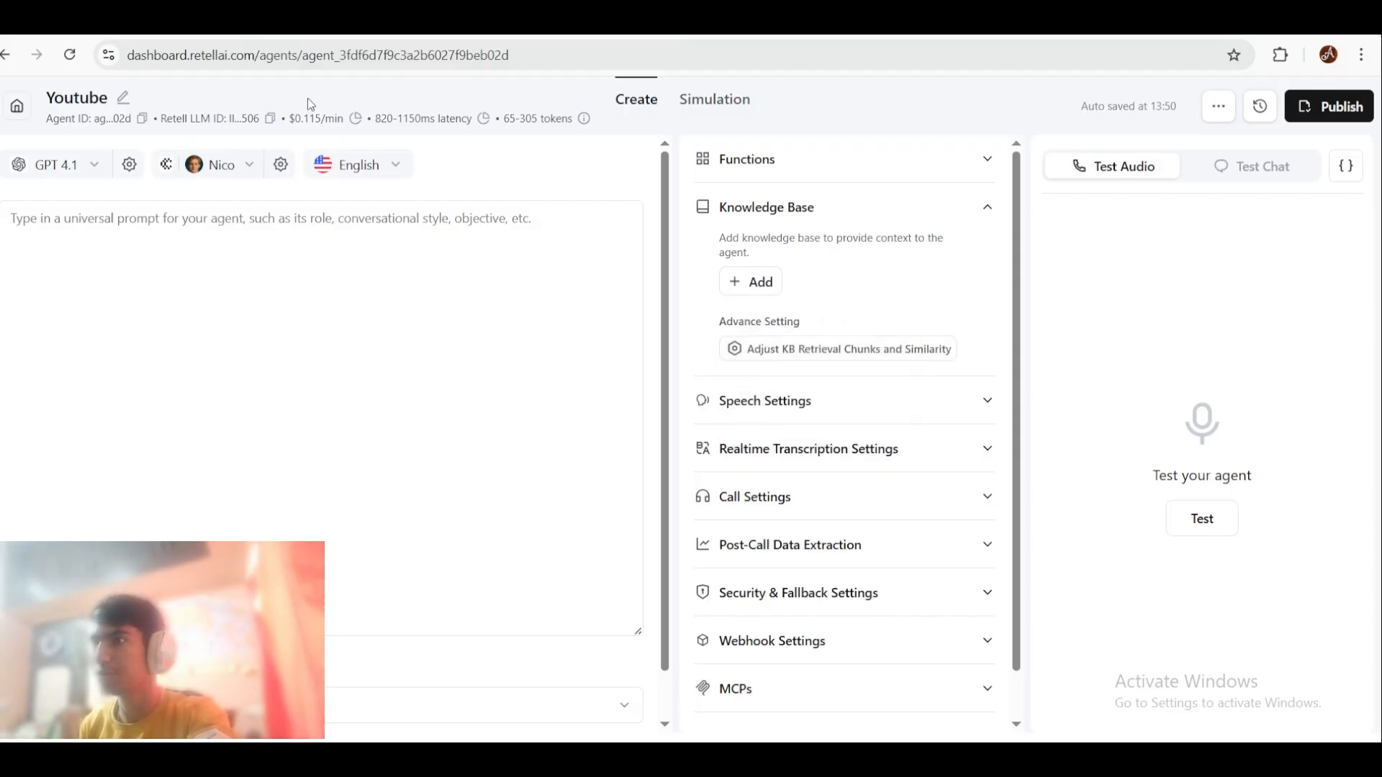
{"action": "left_click_drag", "start_coordinate": [290, 118], "coordinate": [471, 130]}
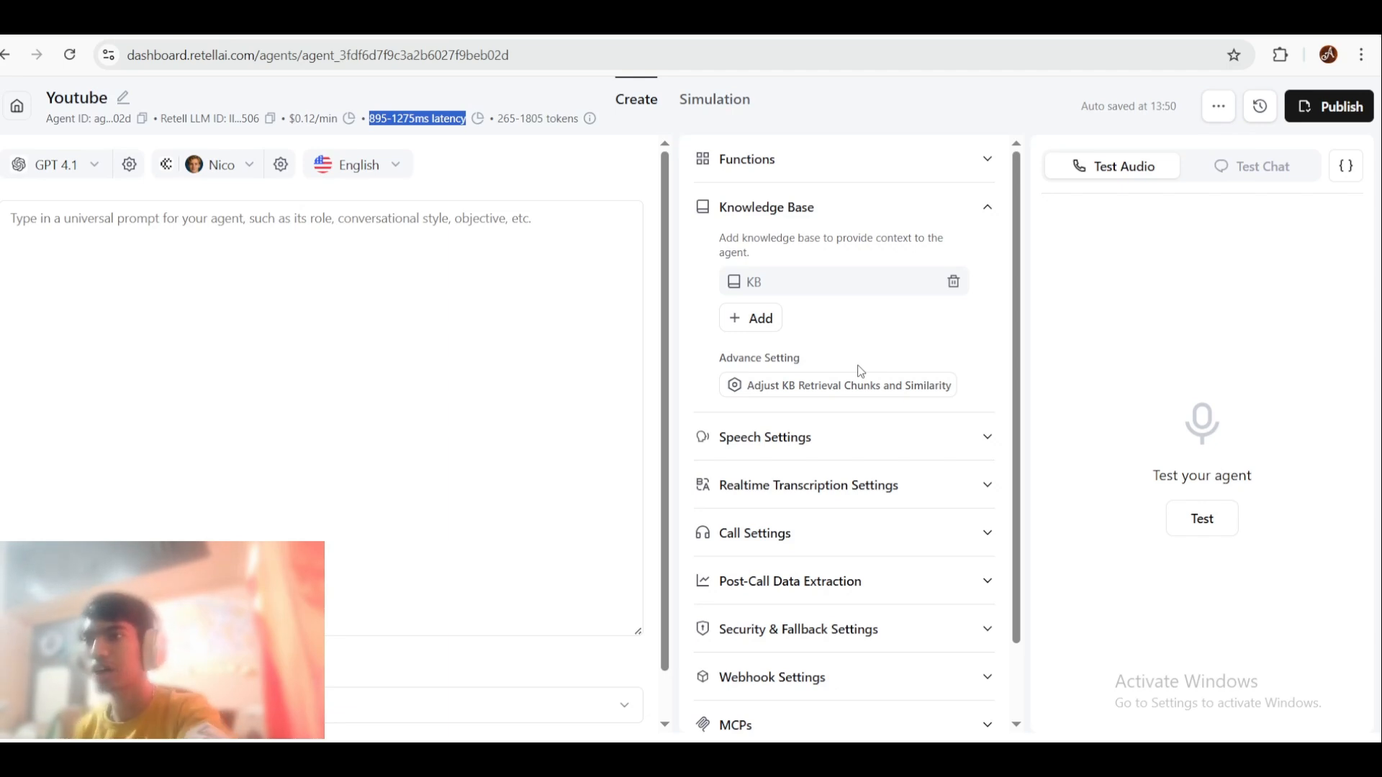
{"action": "left_click", "coordinate": [761, 270]}
Step: Look over the document sources offered for a new knowledge base, cancel its creation, and collapse the agent's Knowledge Base section
{"action": "left_click", "coordinate": [450, 20]}
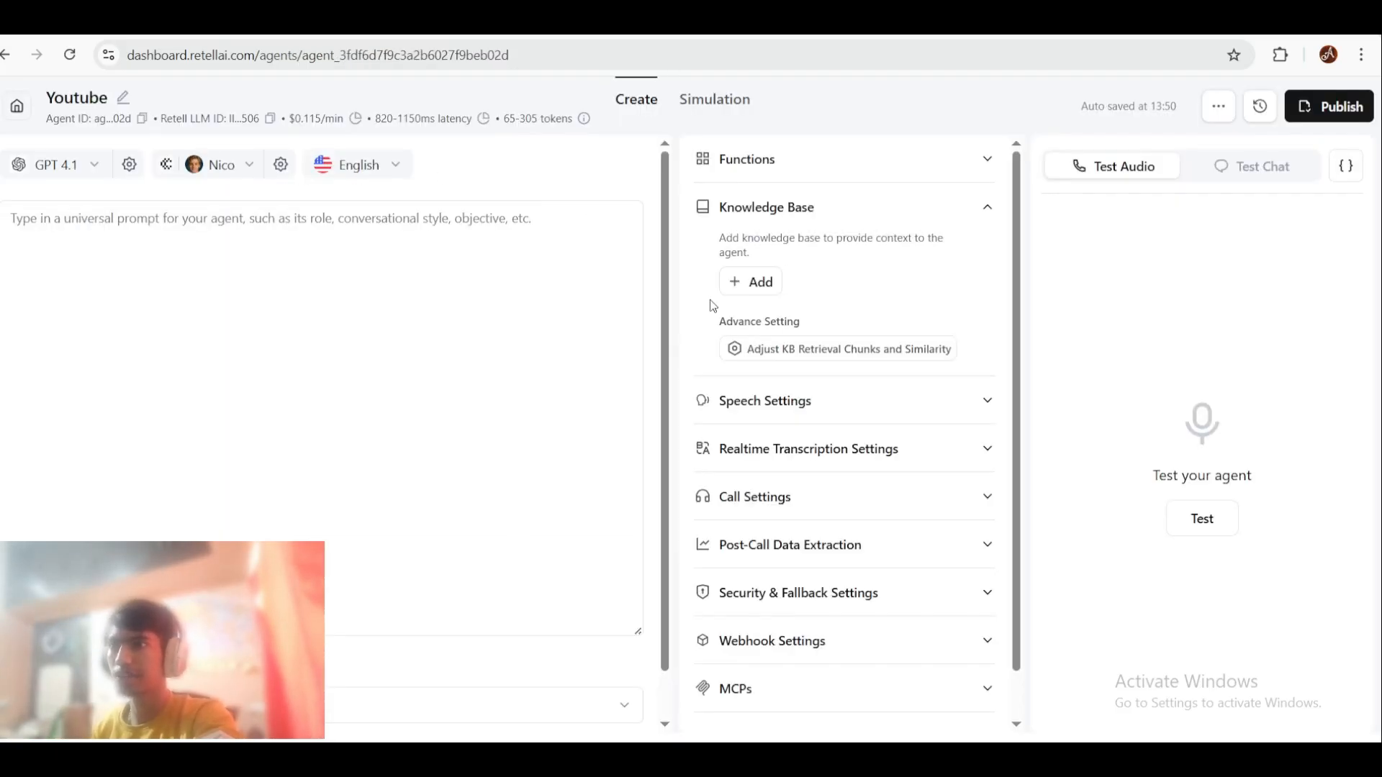
{"action": "left_click", "coordinate": [746, 291]}
{"action": "left_click", "coordinate": [785, 424]}
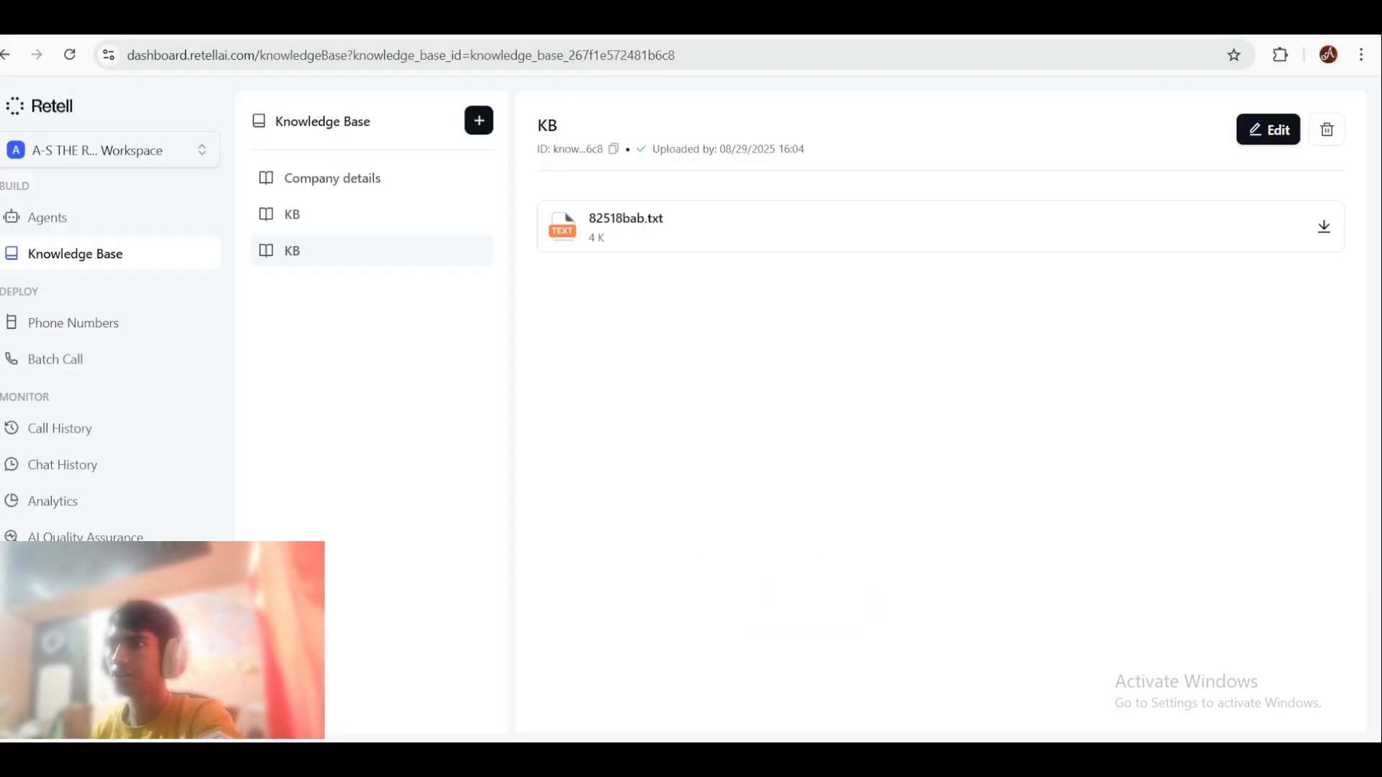
{"action": "left_click", "coordinate": [479, 120]}
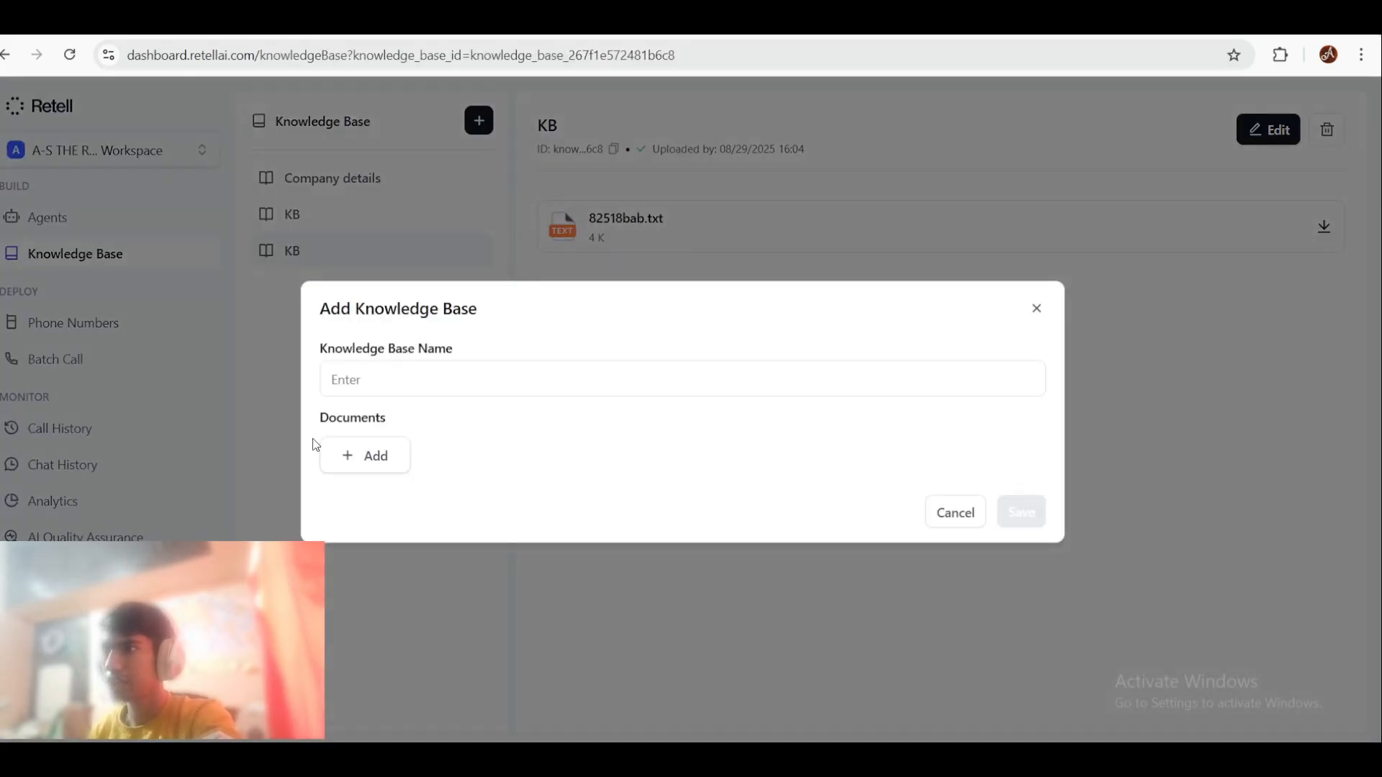
{"action": "left_click", "coordinate": [340, 457]}
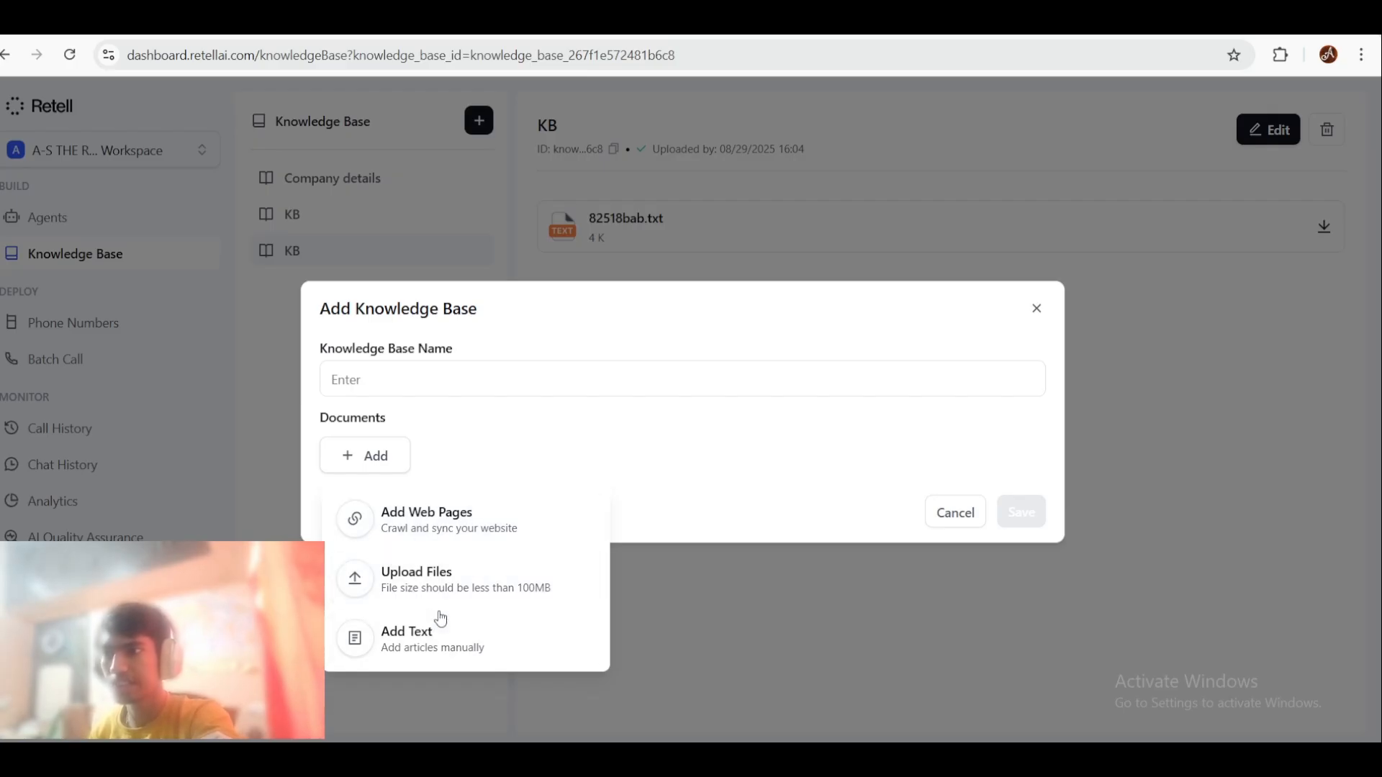
{"action": "left_click", "coordinate": [567, 372]}
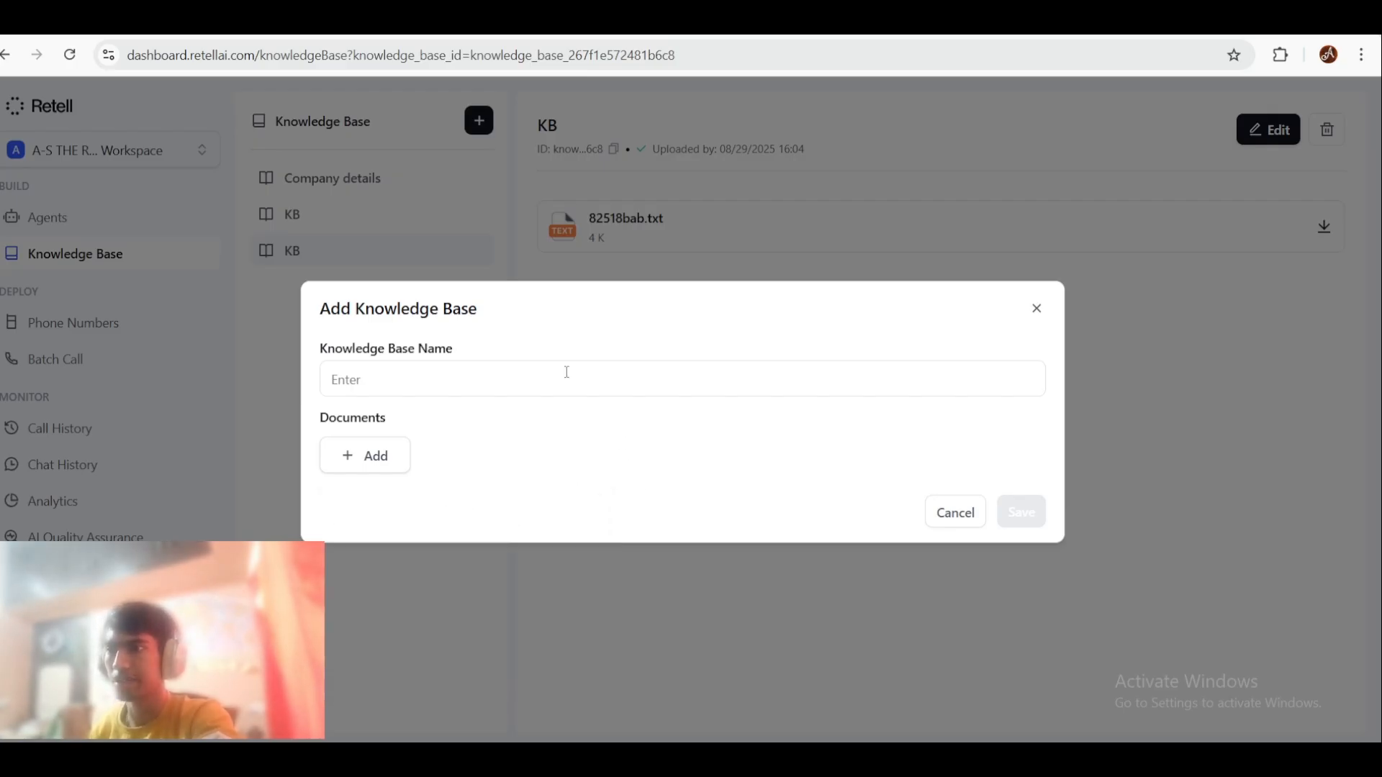
{"action": "left_click", "coordinate": [958, 528]}
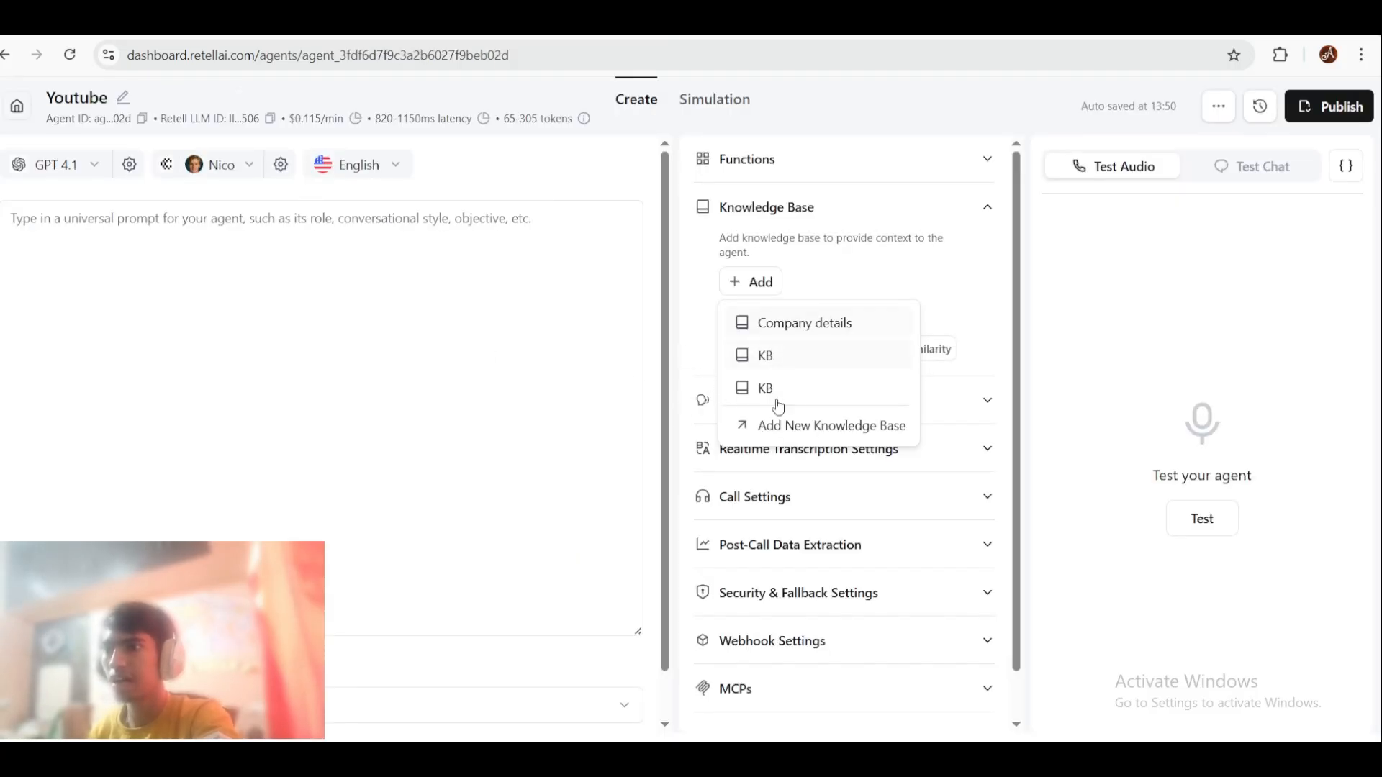
{"action": "left_click", "coordinate": [842, 287]}
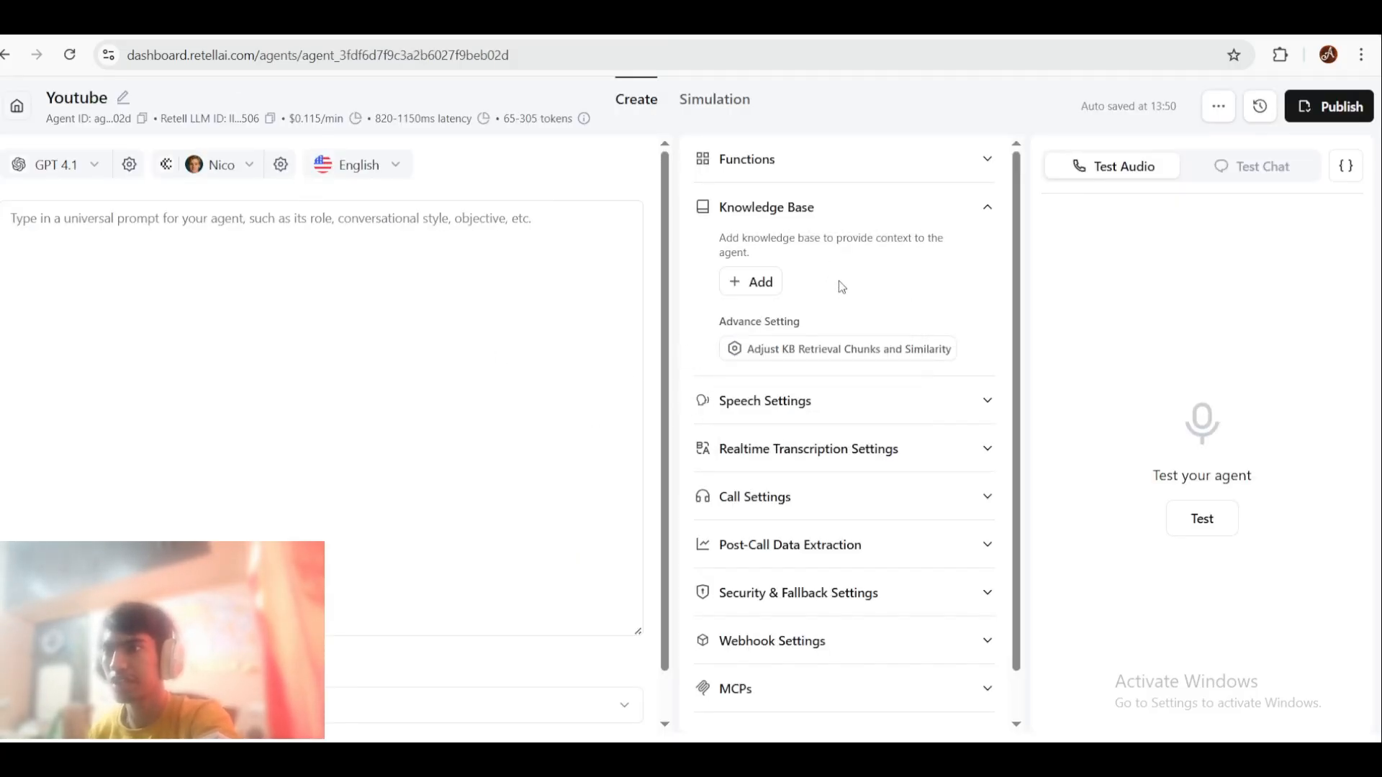
{"action": "left_click", "coordinate": [836, 210]}
Step: Look over the background sound choices and volume in the Speech Settings, leaving the background sound at None
{"action": "left_click", "coordinate": [837, 255]}
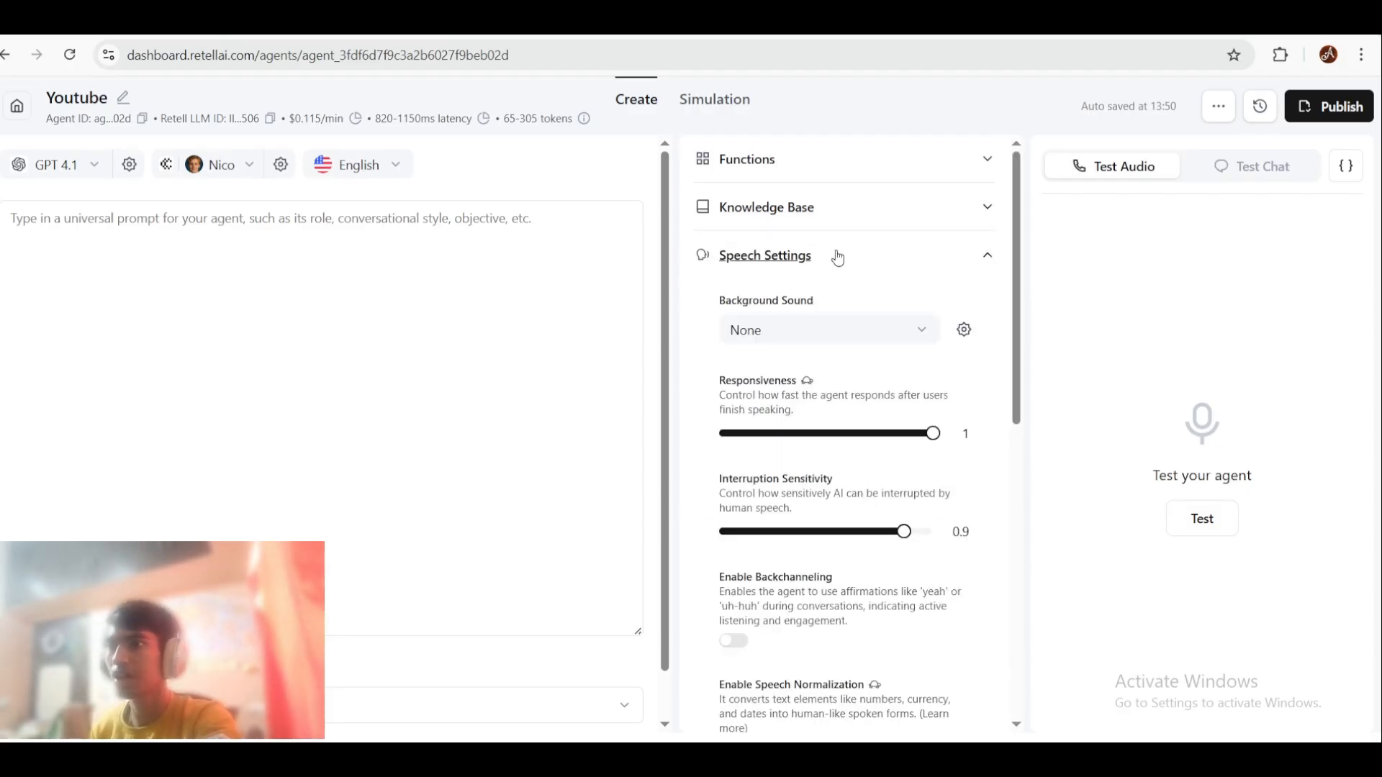
{"action": "scroll", "coordinate": [838, 258], "scroll_direction": "down", "scroll_amount": 2}
{"action": "scroll", "coordinate": [839, 257], "scroll_direction": "up", "scroll_amount": 1}
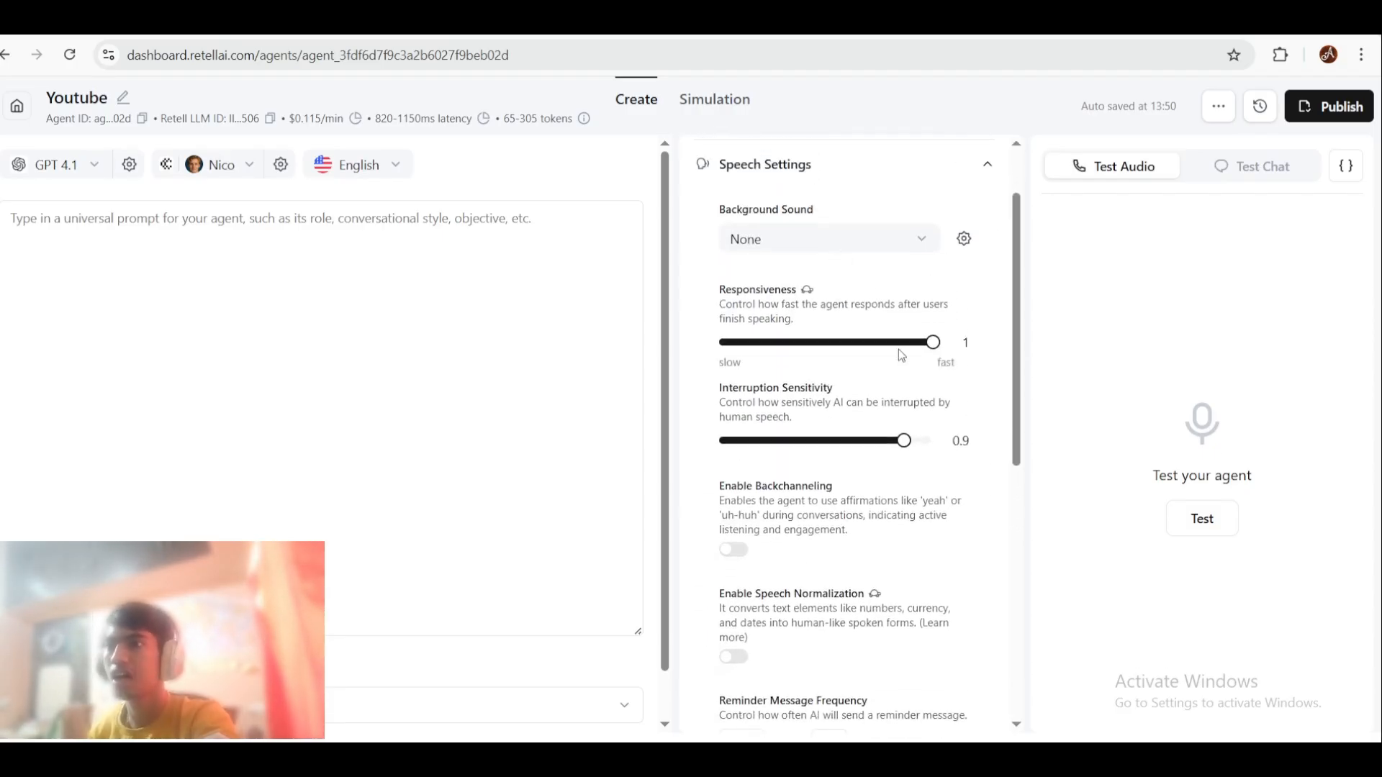
{"action": "left_click", "coordinate": [885, 248]}
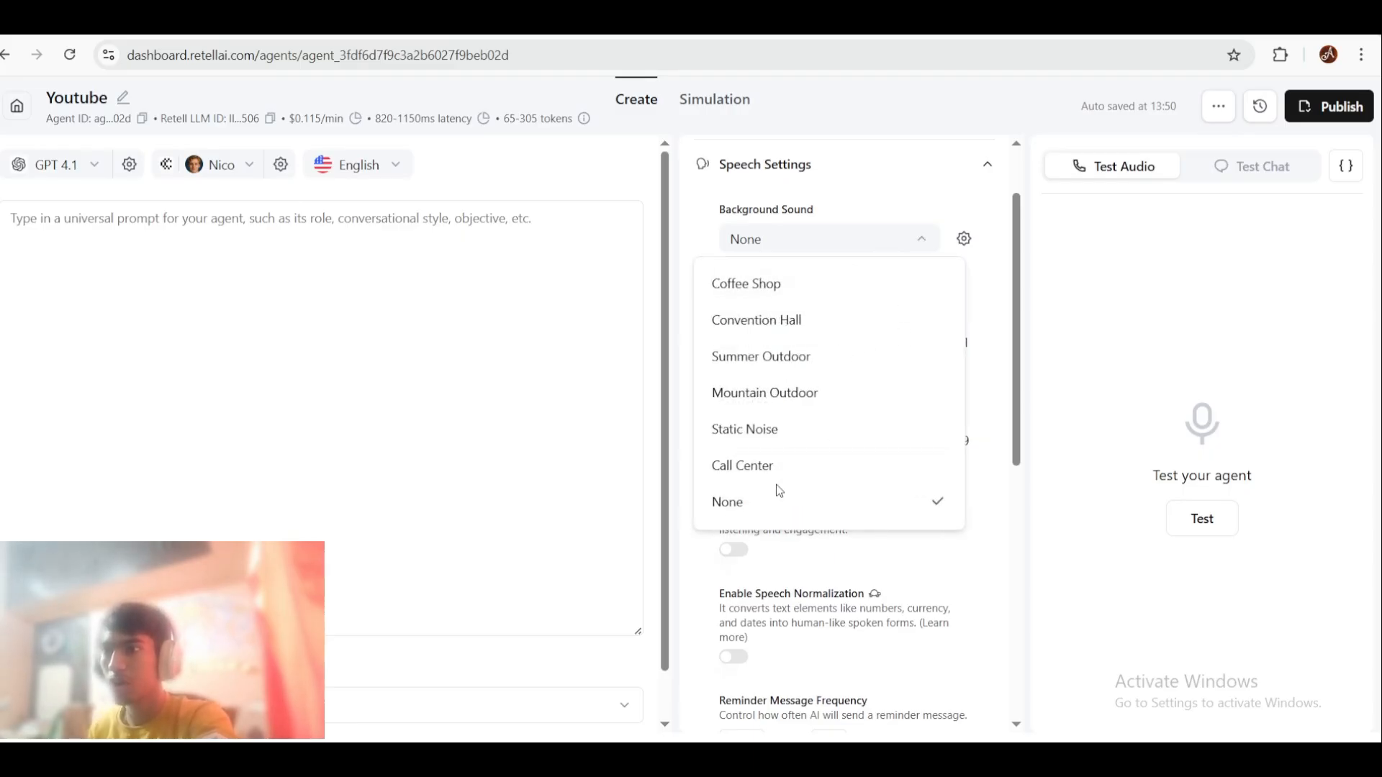
{"action": "left_click", "coordinate": [879, 243]}
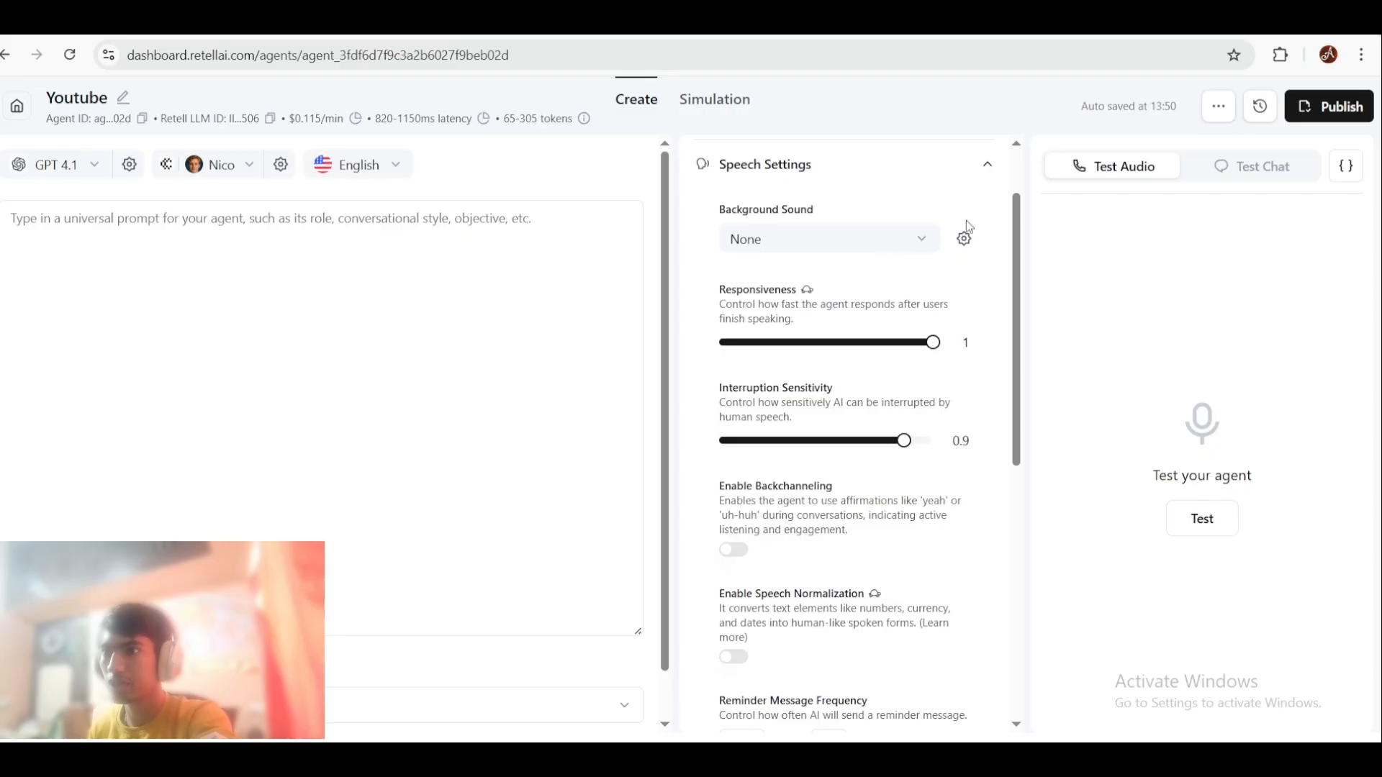
{"action": "left_click", "coordinate": [964, 238]}
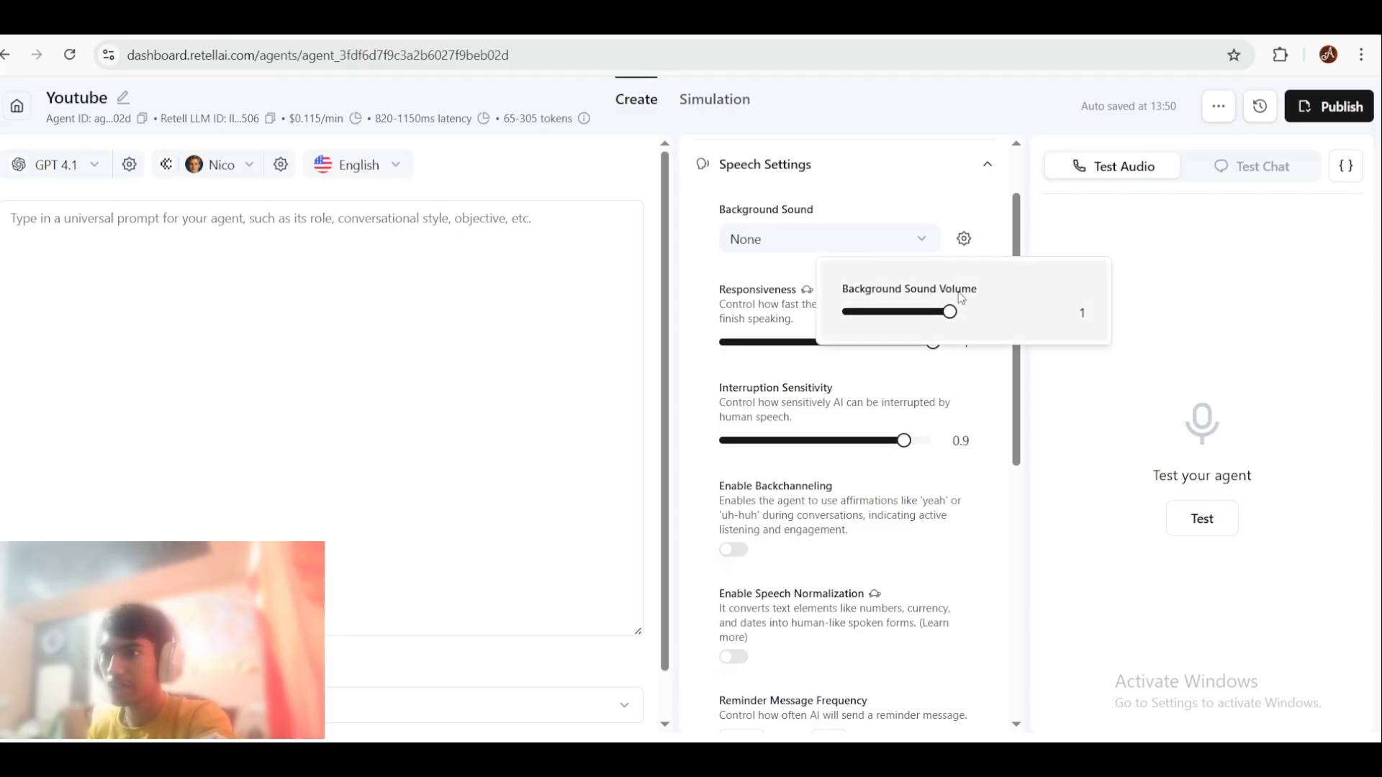
{"action": "left_click", "coordinate": [984, 221]}
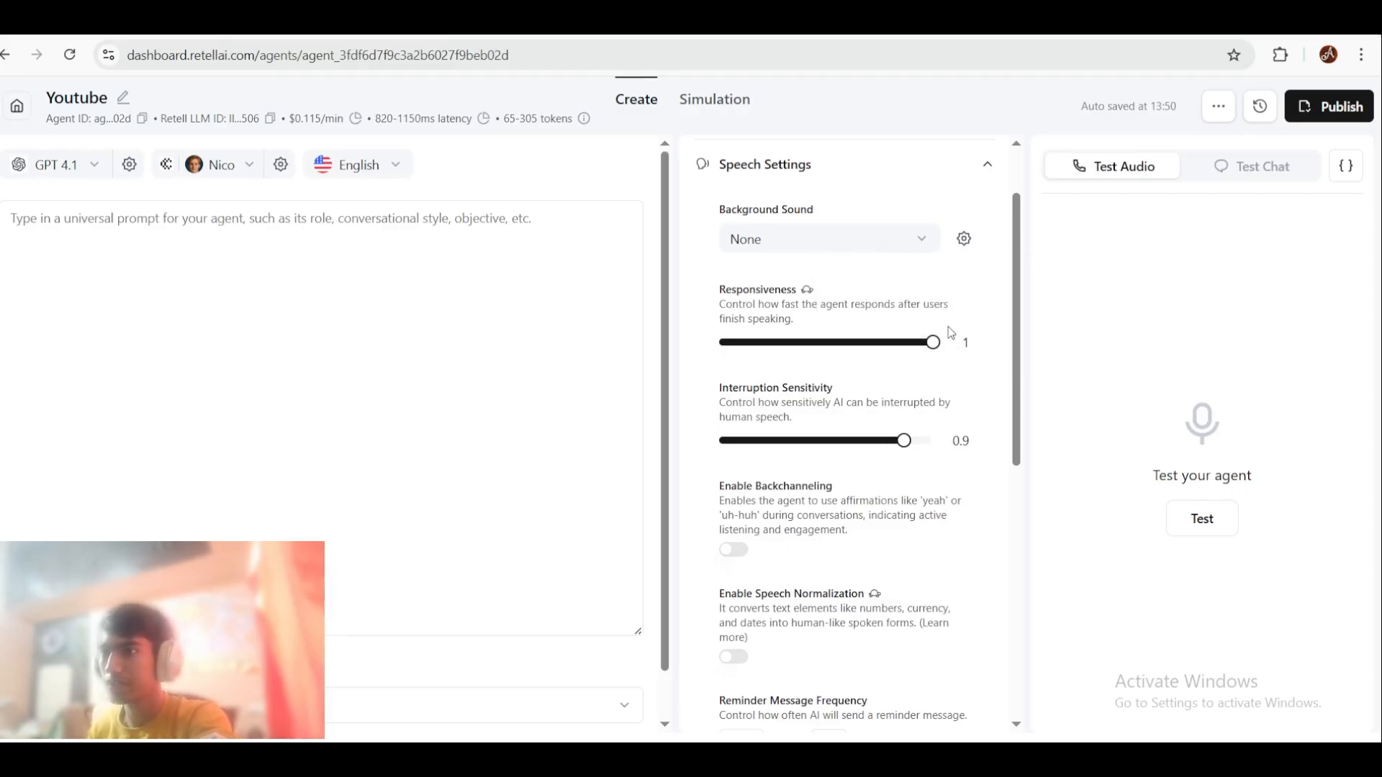
Step: Keep the agent's responsiveness at 1 and set the interruption sensitivity to 0.8
{"action": "scroll", "coordinate": [898, 269], "scroll_direction": "down", "scroll_amount": 1}
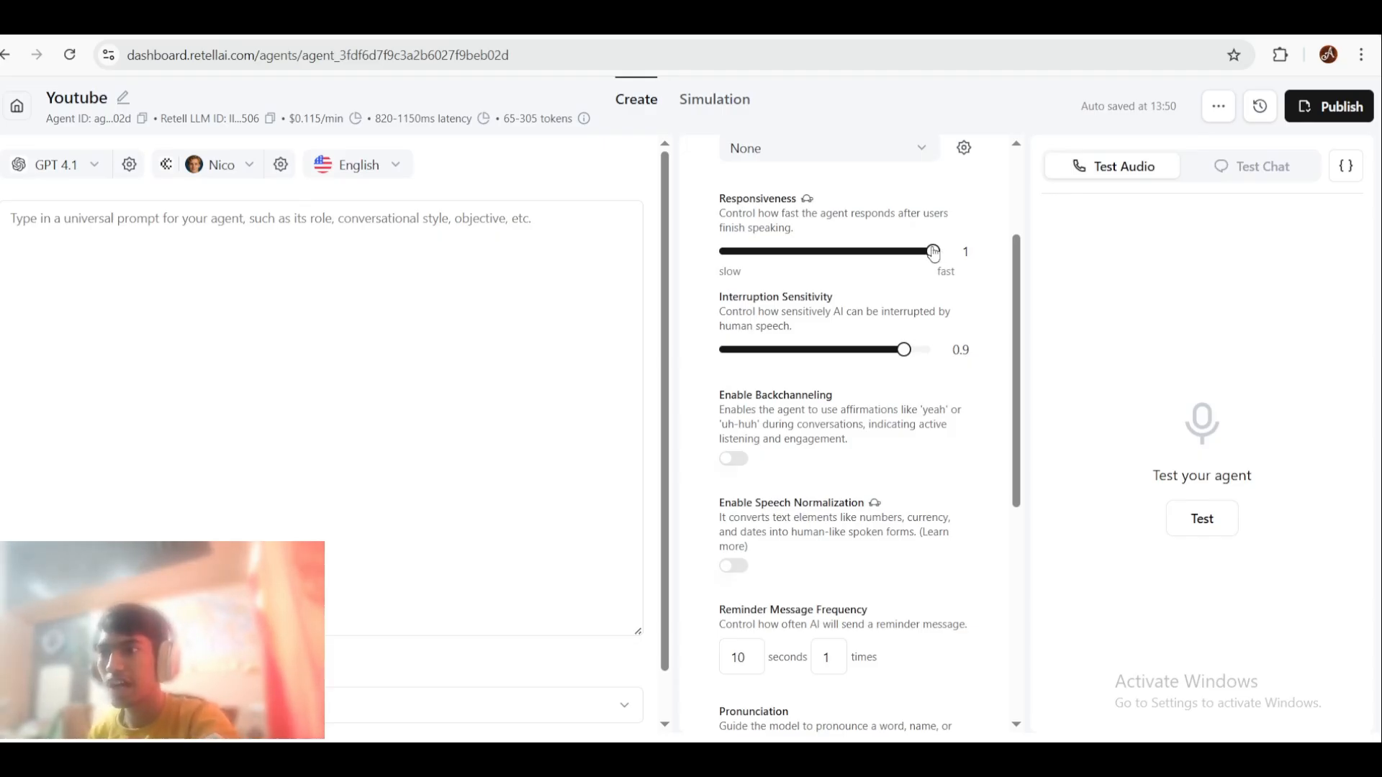
{"action": "left_click_drag", "start_coordinate": [933, 252], "coordinate": [925, 290]}
{"action": "scroll", "coordinate": [891, 308], "scroll_direction": "down", "scroll_amount": 2}
{"action": "scroll", "coordinate": [890, 308], "scroll_direction": "up", "scroll_amount": 1}
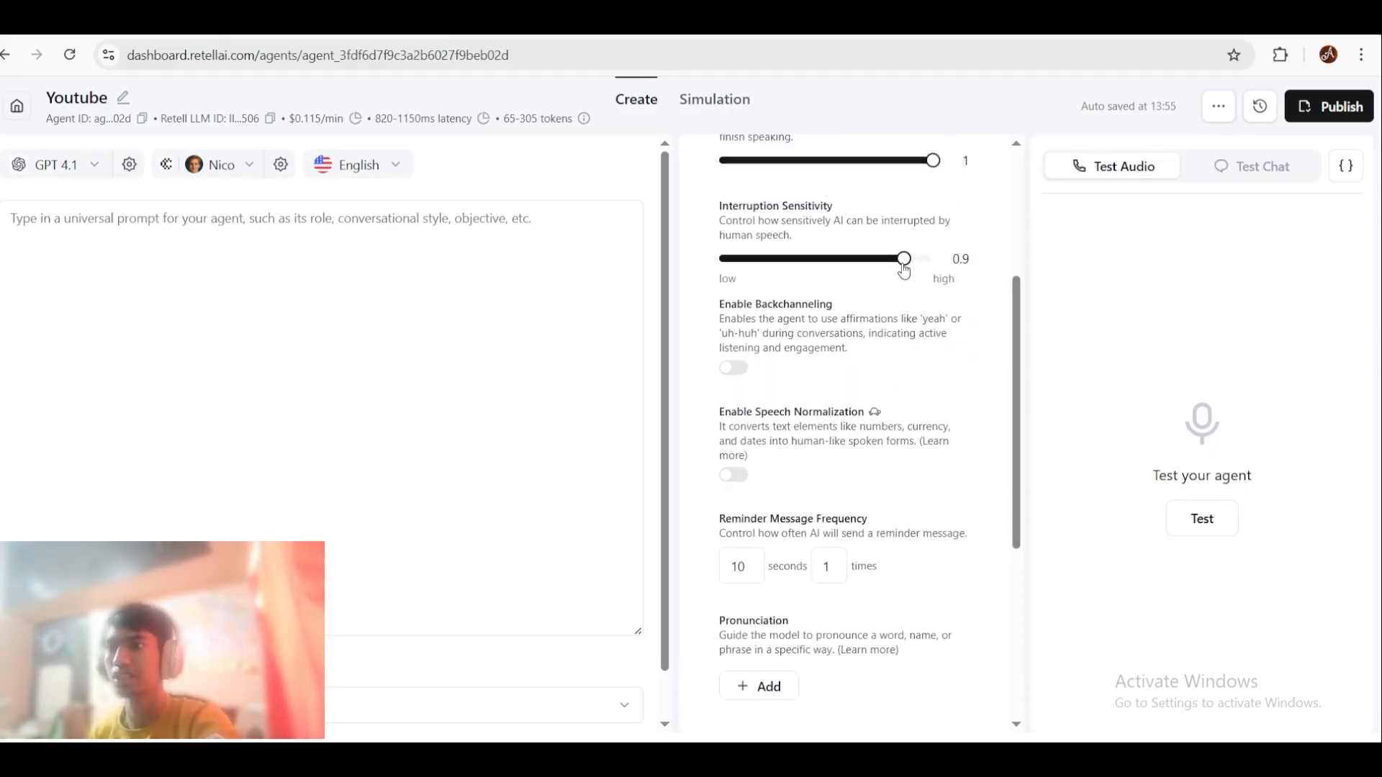
{"action": "mouse_move", "coordinate": [904, 271]}
{"action": "left_mouse_down"}
{"action": "mouse_move", "coordinate": [876, 267]}
{"action": "mouse_move", "coordinate": [887, 265]}
{"action": "left_mouse_up"}
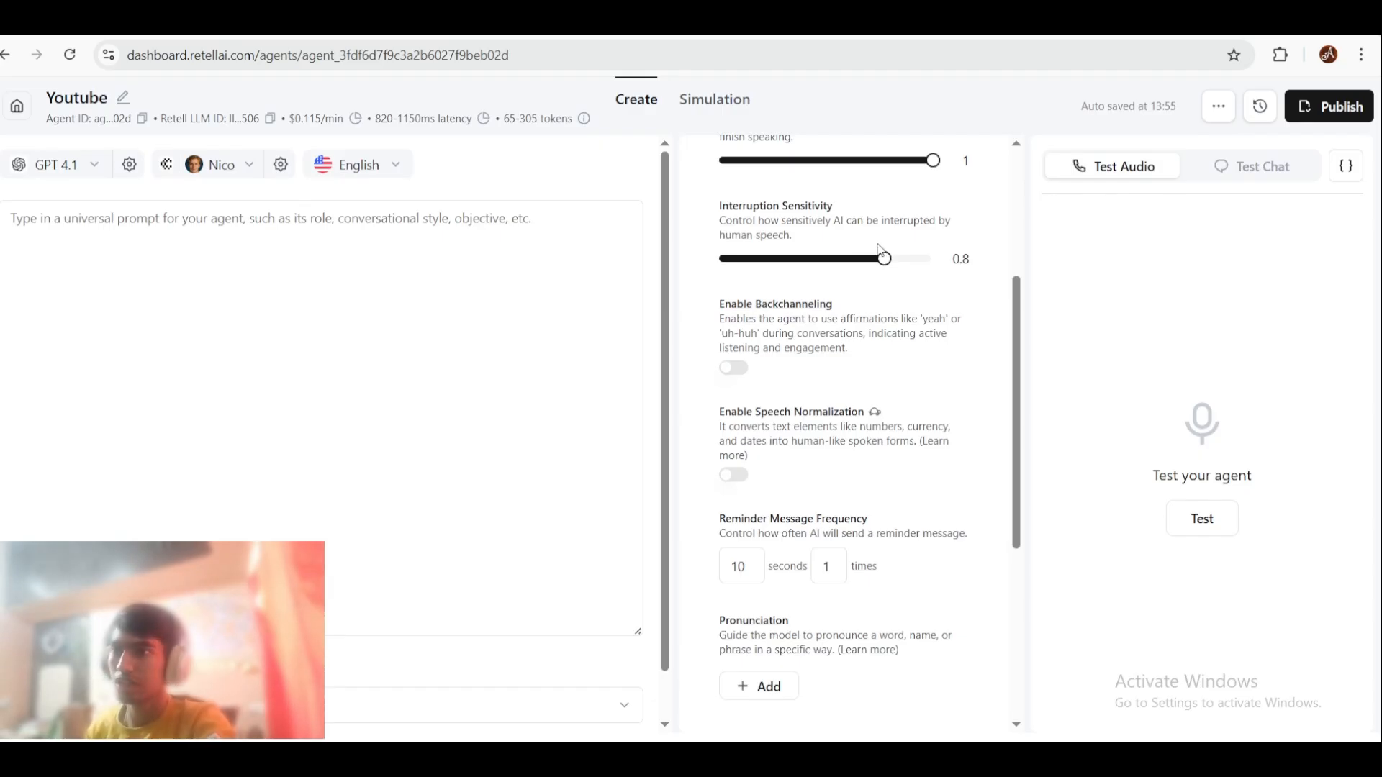
{"action": "mouse_move", "coordinate": [878, 258]}
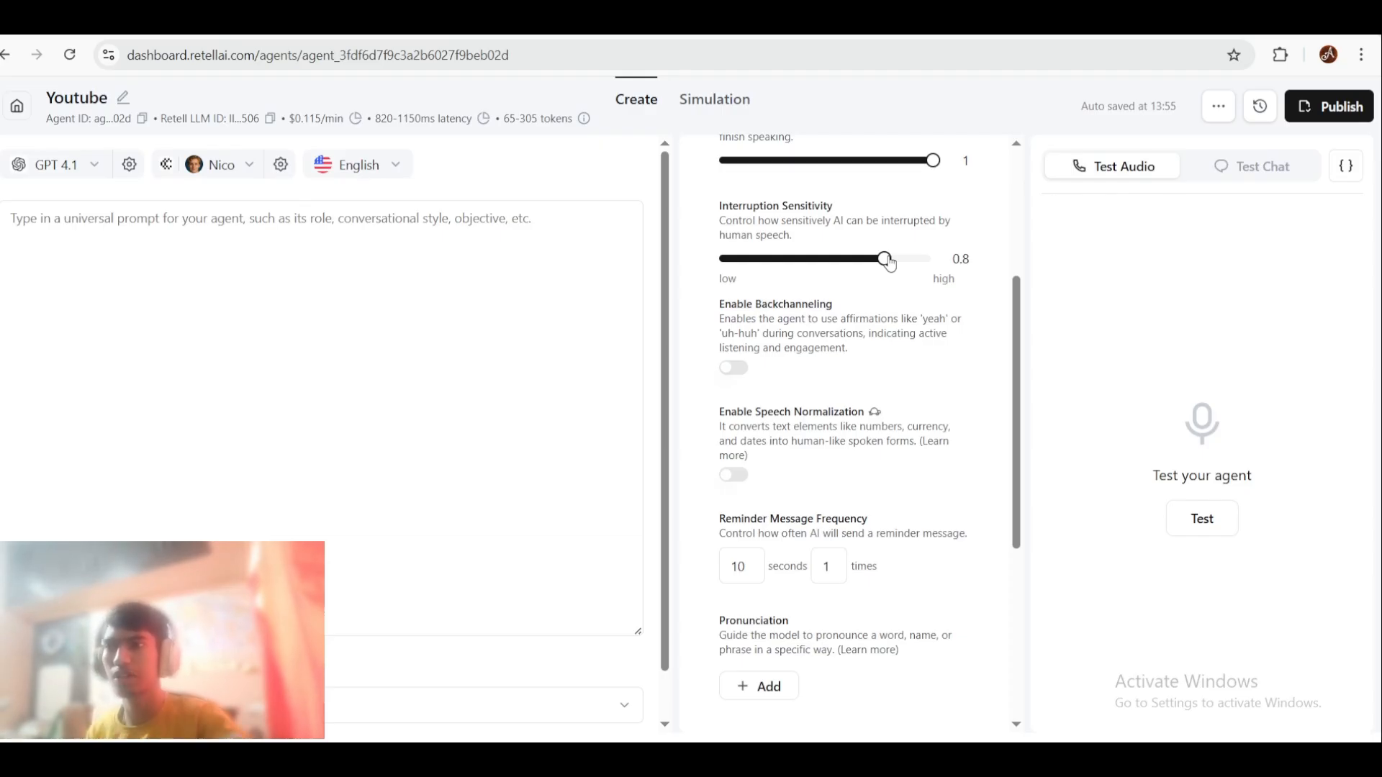
{"action": "scroll", "coordinate": [890, 263], "scroll_direction": "up", "scroll_amount": 1}
{"action": "scroll", "coordinate": [885, 260], "scroll_direction": "down", "scroll_amount": 1}
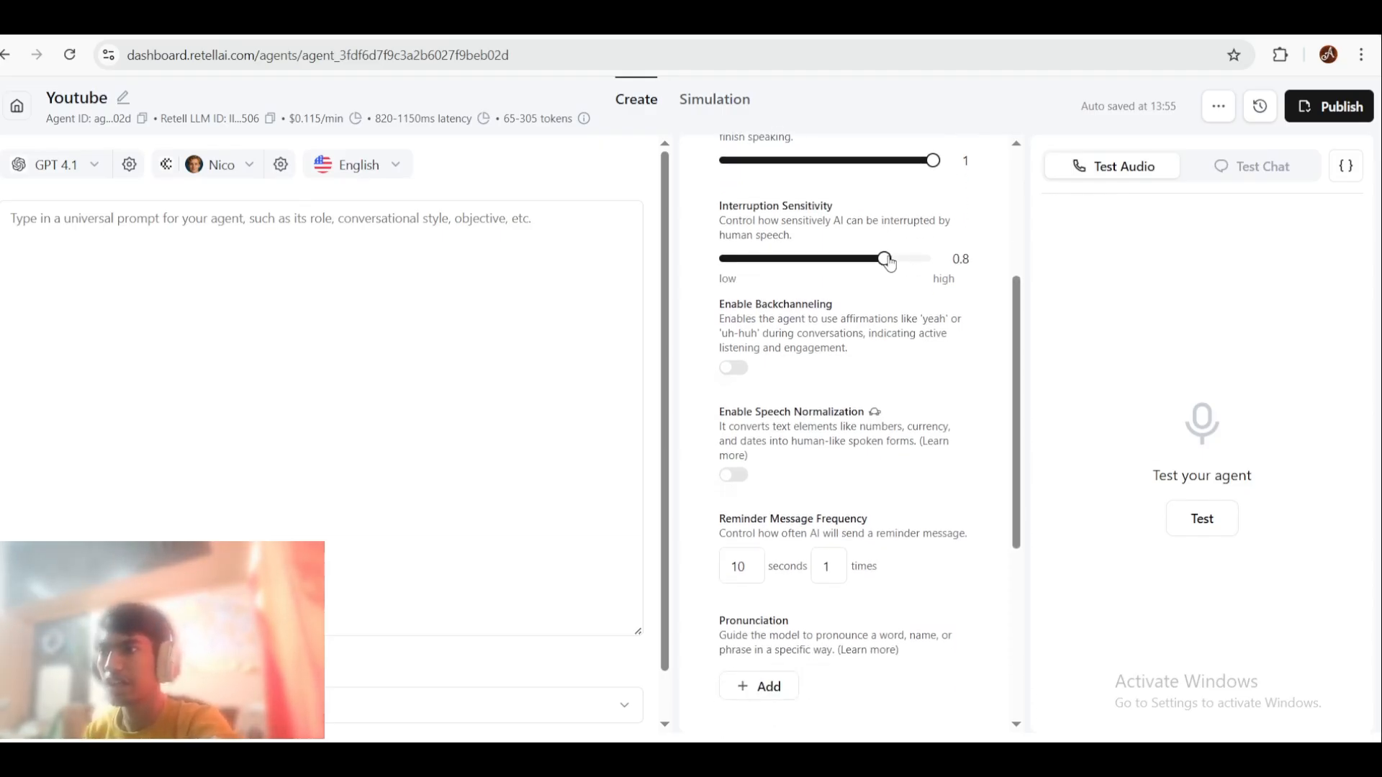
Step: Read the description of the Enable Backchanneling option in the Speech Settings
{"action": "scroll", "coordinate": [843, 275], "scroll_direction": "down", "scroll_amount": 1}
{"action": "scroll", "coordinate": [760, 331], "scroll_direction": "up", "scroll_amount": 1}
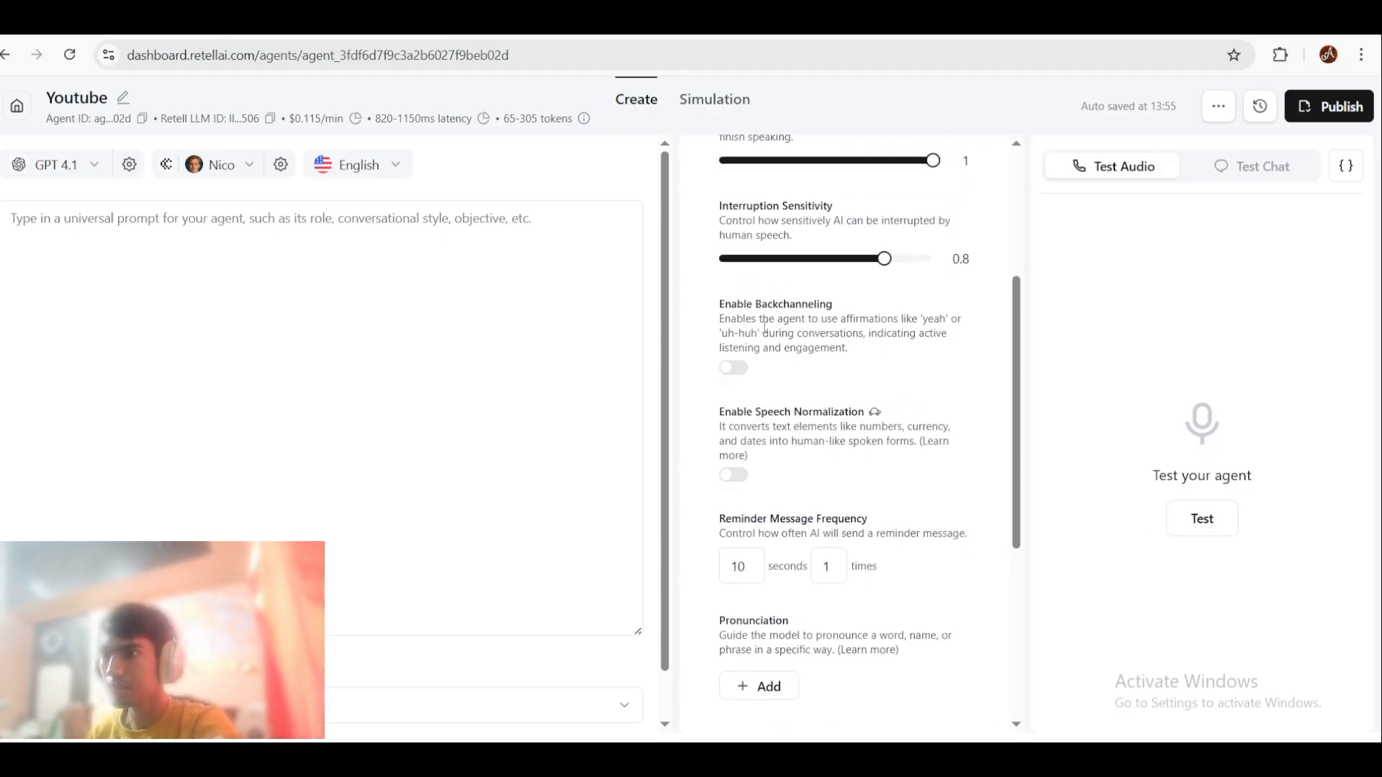
{"action": "scroll", "coordinate": [759, 325], "scroll_direction": "down", "scroll_amount": 1}
{"action": "left_click_drag", "start_coordinate": [848, 257], "coordinate": [713, 211]}
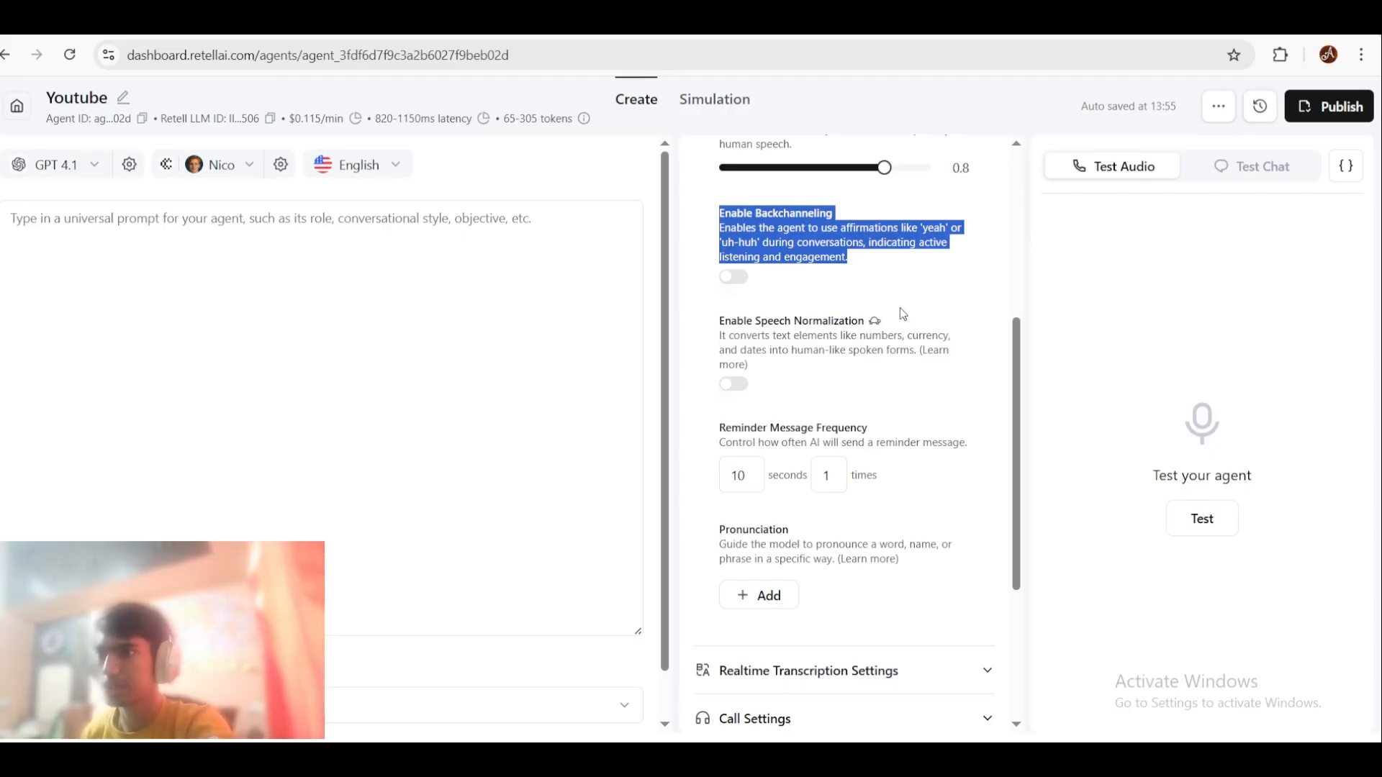
Step: Read the descriptions of the backchanneling and speech normalization options in the Speech Settings
{"action": "left_click", "coordinate": [863, 275]}
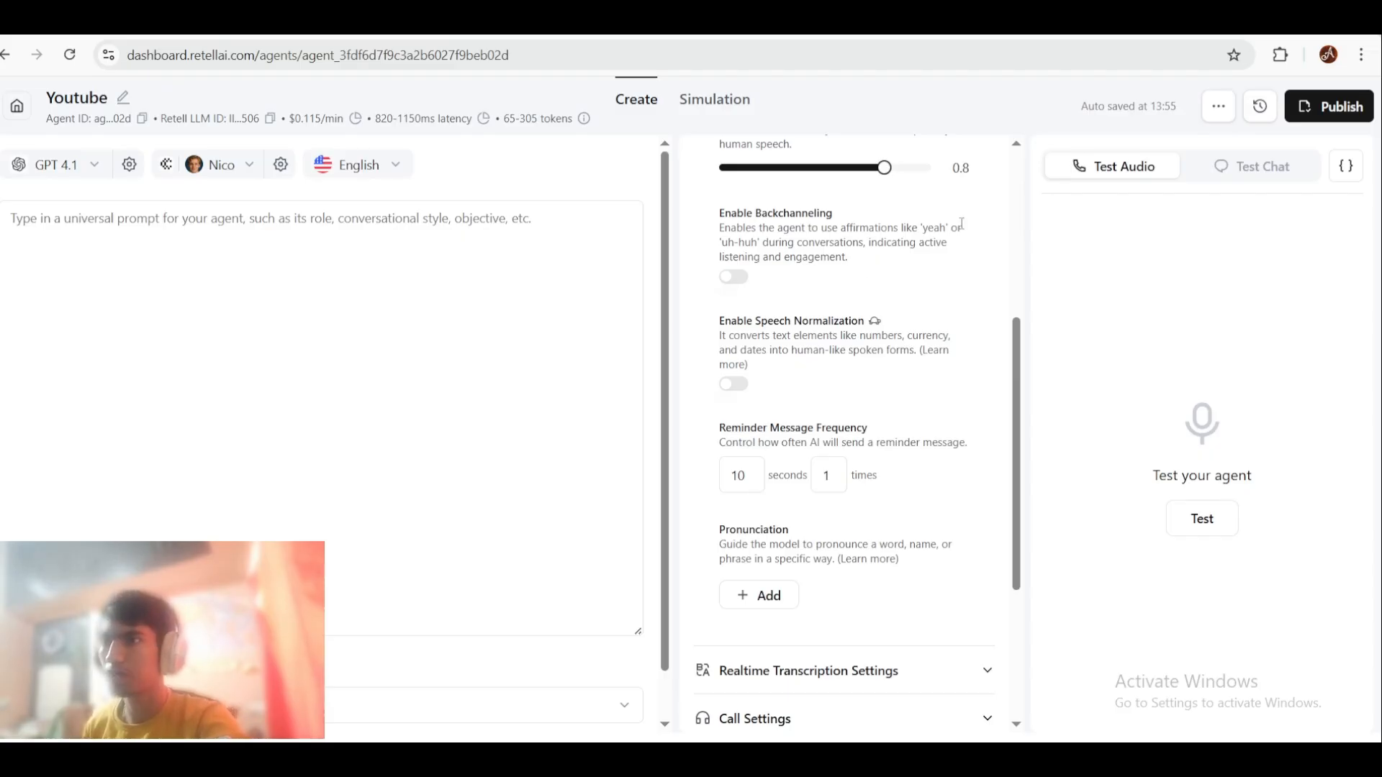
{"action": "left_click_drag", "start_coordinate": [951, 227], "coordinate": [722, 204]}
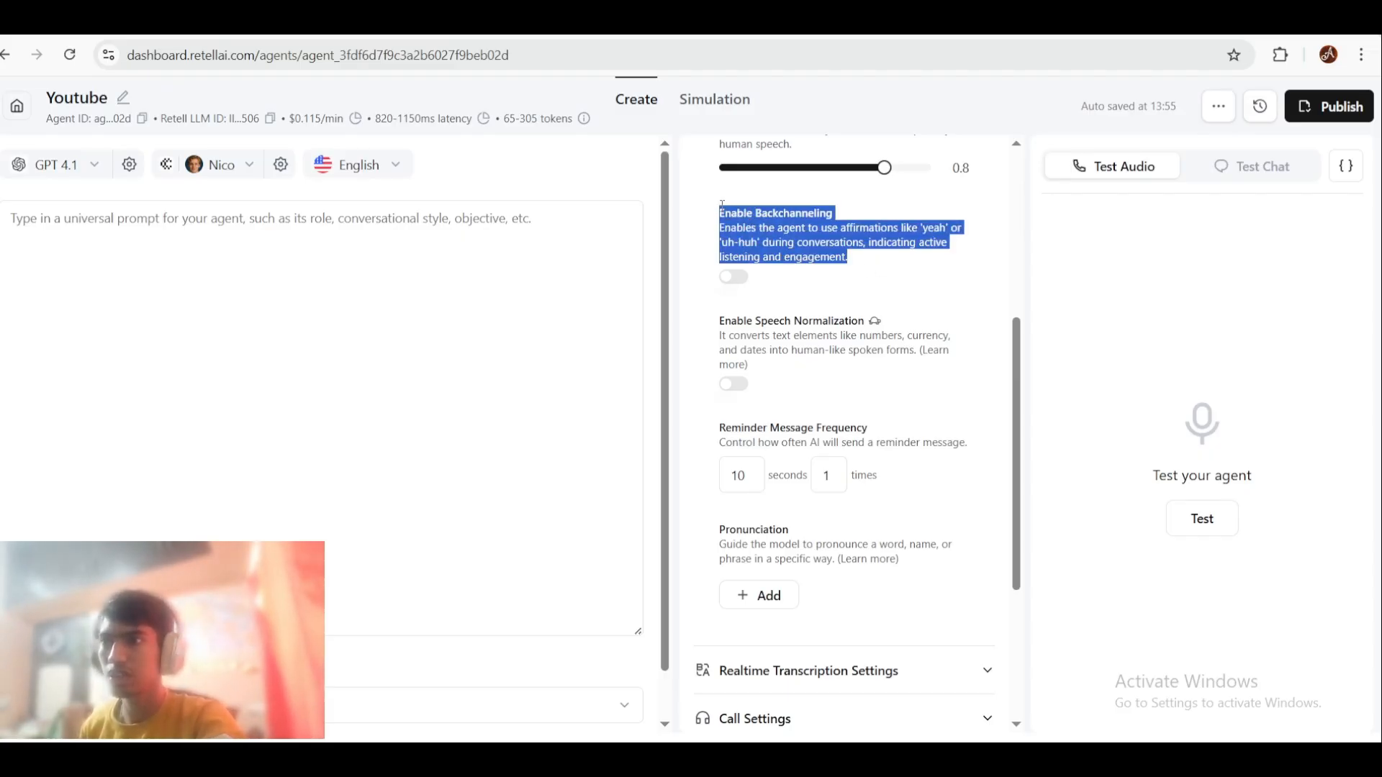
{"action": "left_click", "coordinate": [852, 296]}
{"action": "scroll", "coordinate": [852, 296], "scroll_direction": "down", "scroll_amount": 2}
{"action": "scroll", "coordinate": [852, 295], "scroll_direction": "up", "scroll_amount": 5}
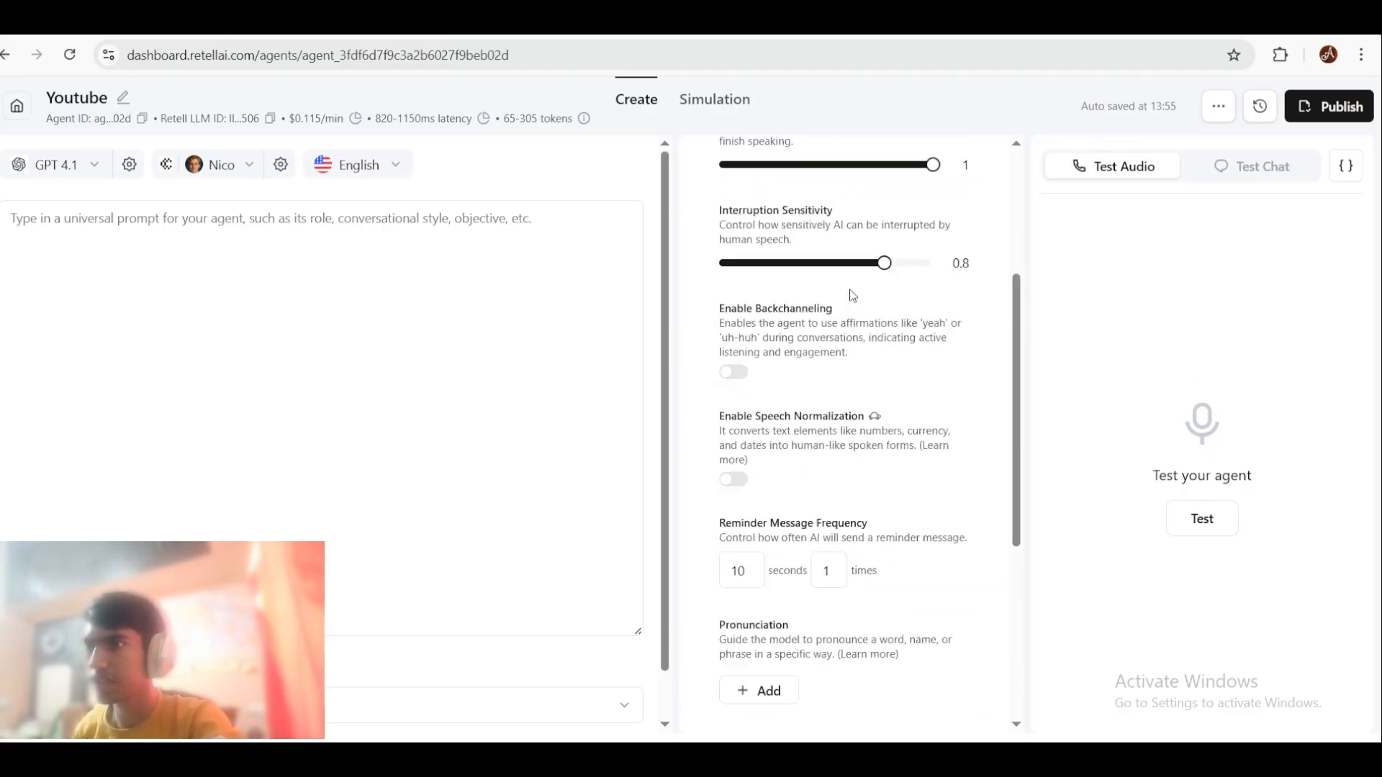
{"action": "scroll", "coordinate": [852, 296], "scroll_direction": "down", "scroll_amount": 5}
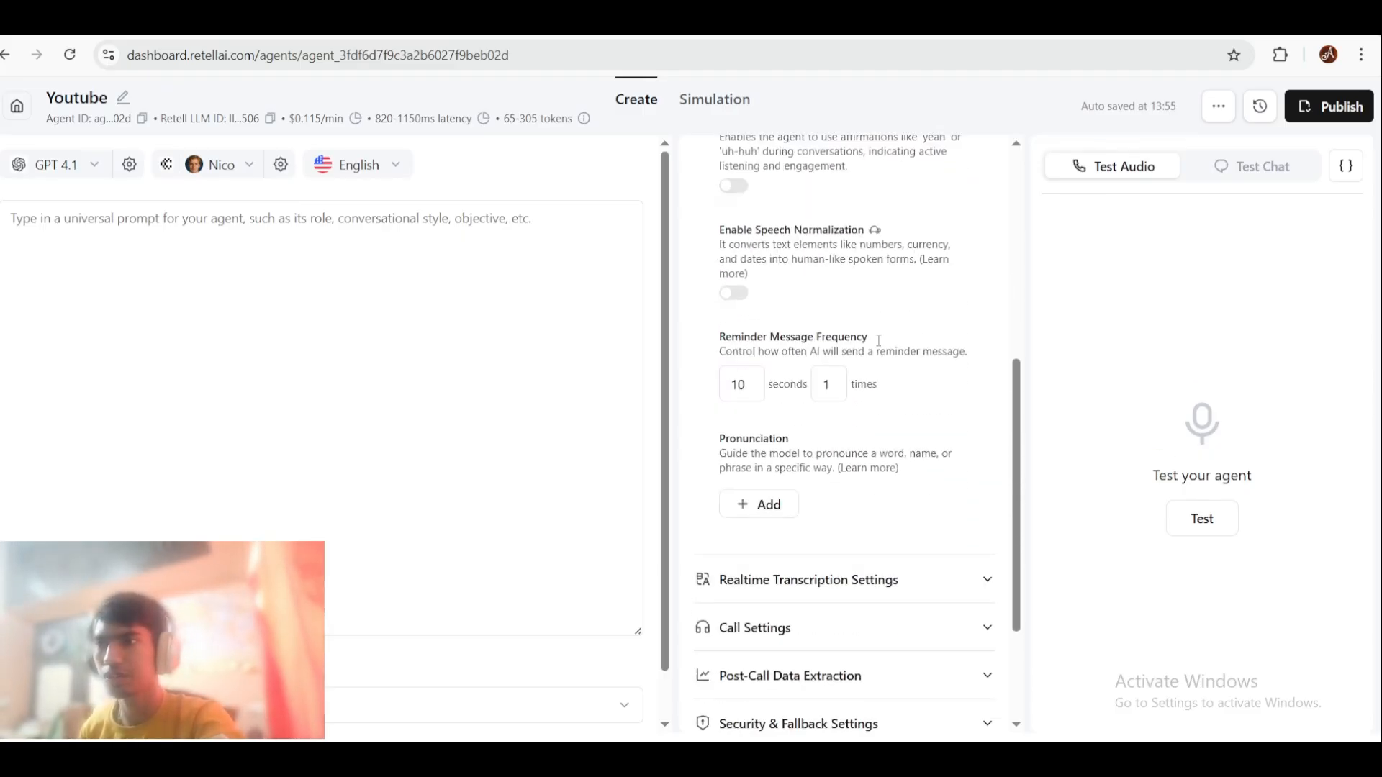
{"action": "scroll", "coordinate": [802, 299], "scroll_direction": "up", "scroll_amount": 2}
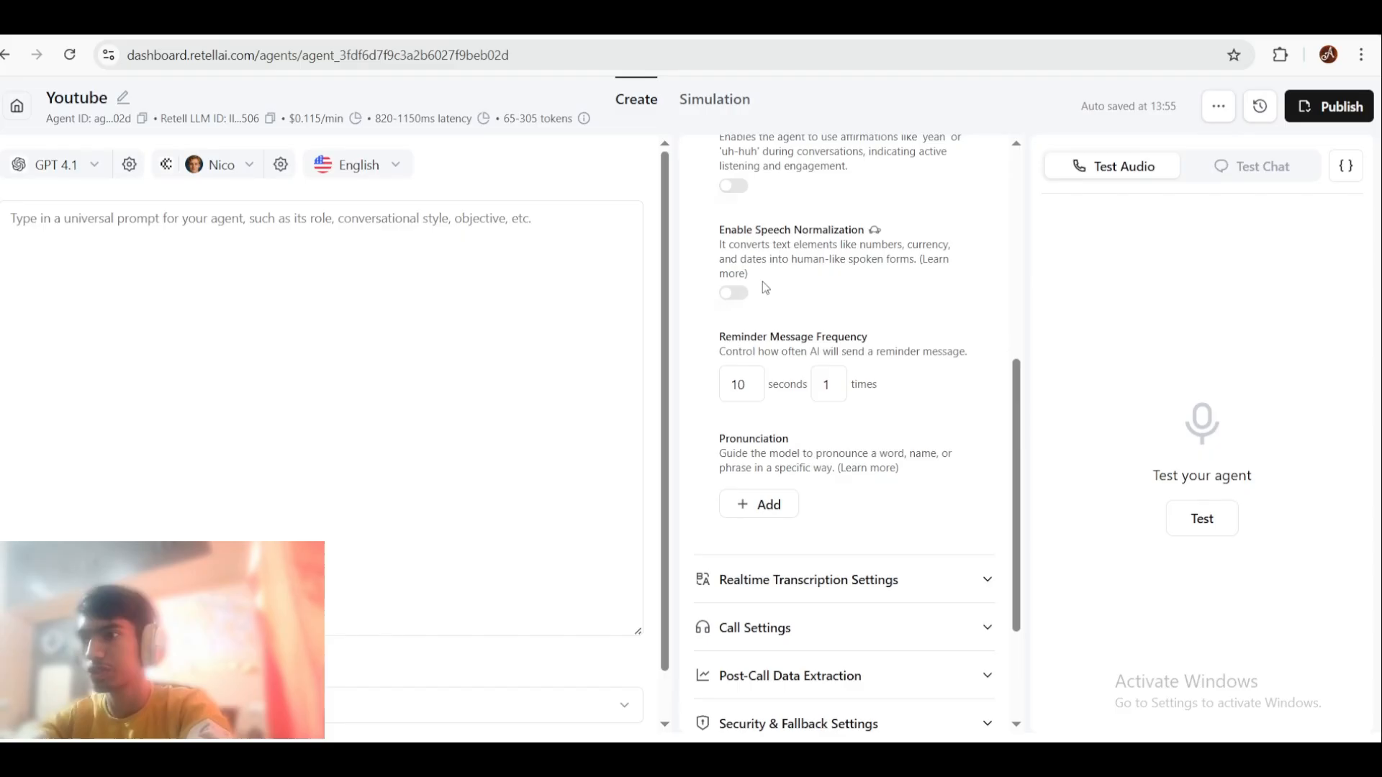
Step: Set the Reminder Message Frequency interval to 60 seconds
{"action": "scroll", "coordinate": [762, 283], "scroll_direction": "down", "scroll_amount": 3}
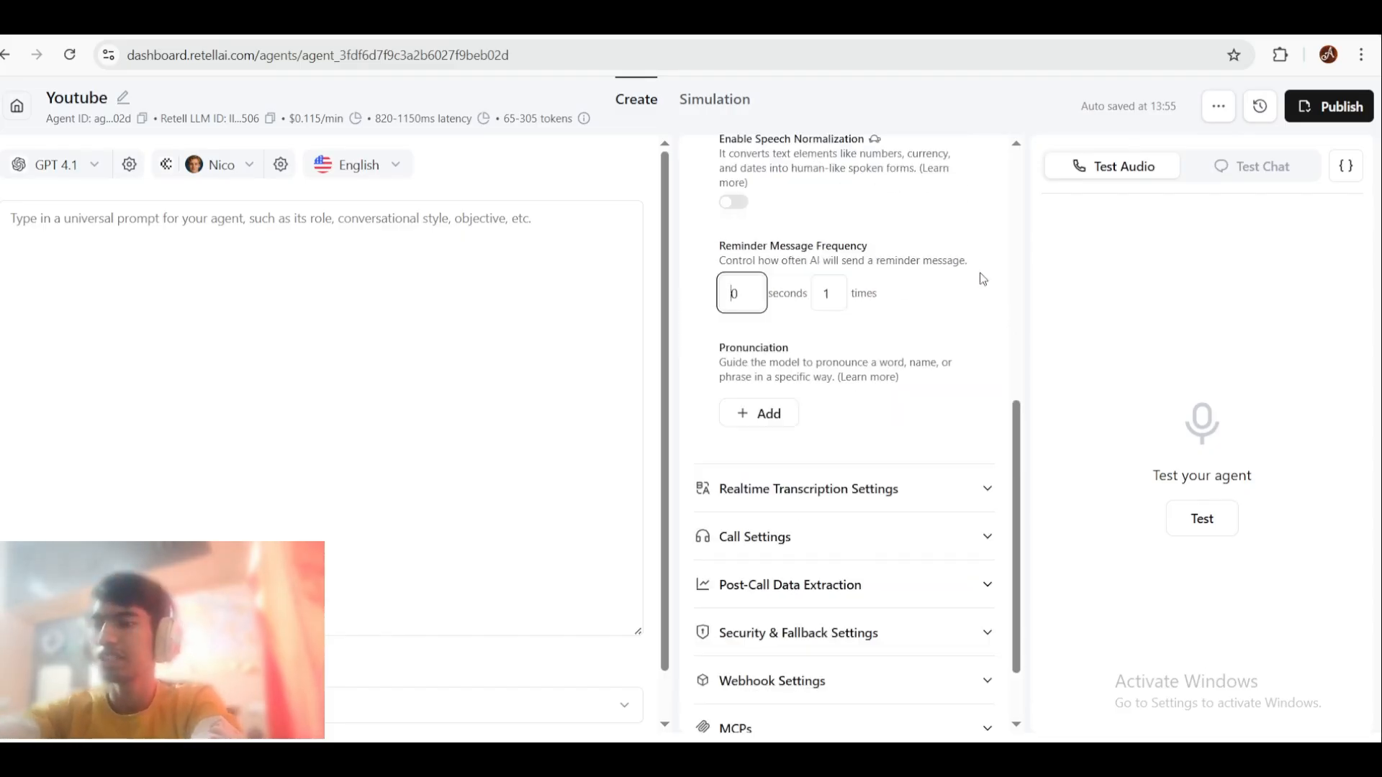
{"action": "type", "text": "6"}
{"action": "left_click", "coordinate": [909, 237]}
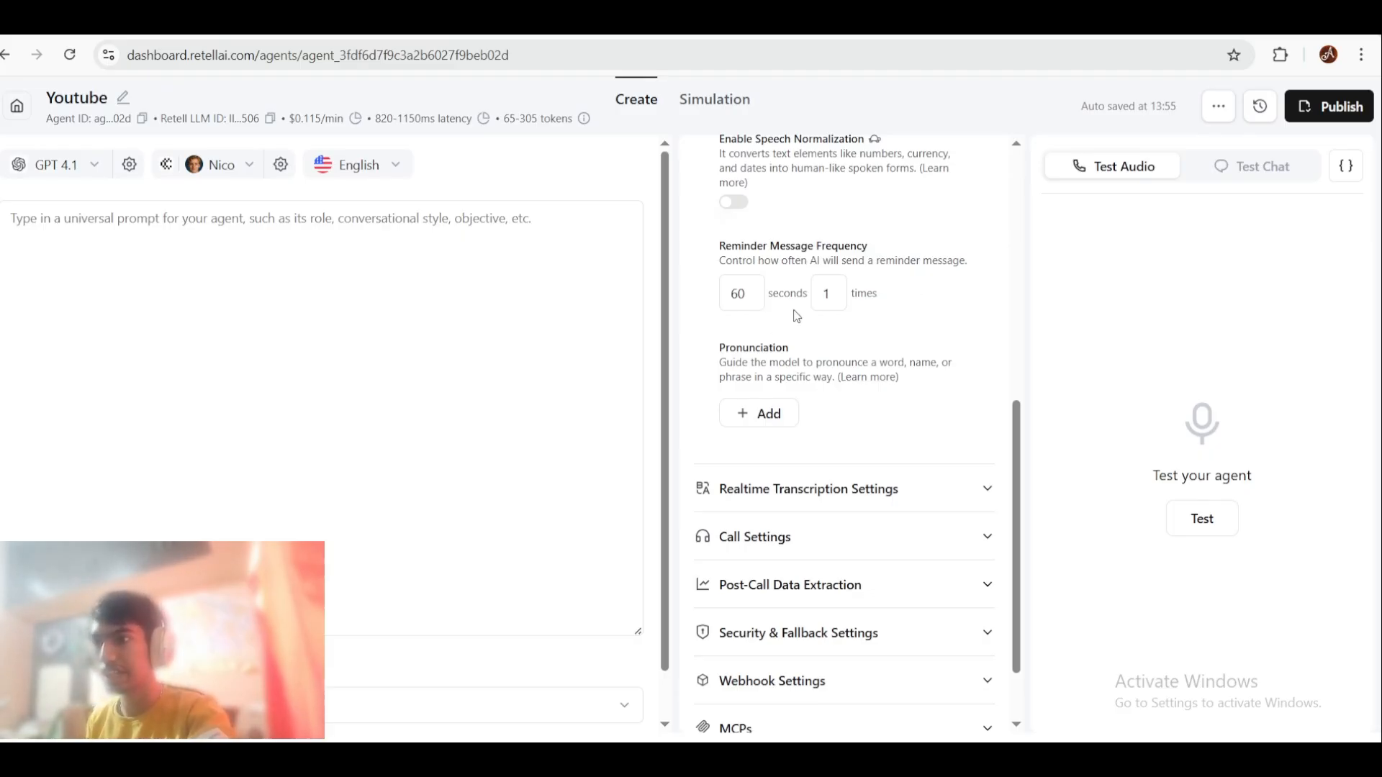
{"action": "mouse_move", "coordinate": [796, 301]}
{"action": "left_mouse_down"}
{"action": "mouse_move", "coordinate": [734, 304]}
{"action": "mouse_move", "coordinate": [791, 324]}
{"action": "left_mouse_up"}
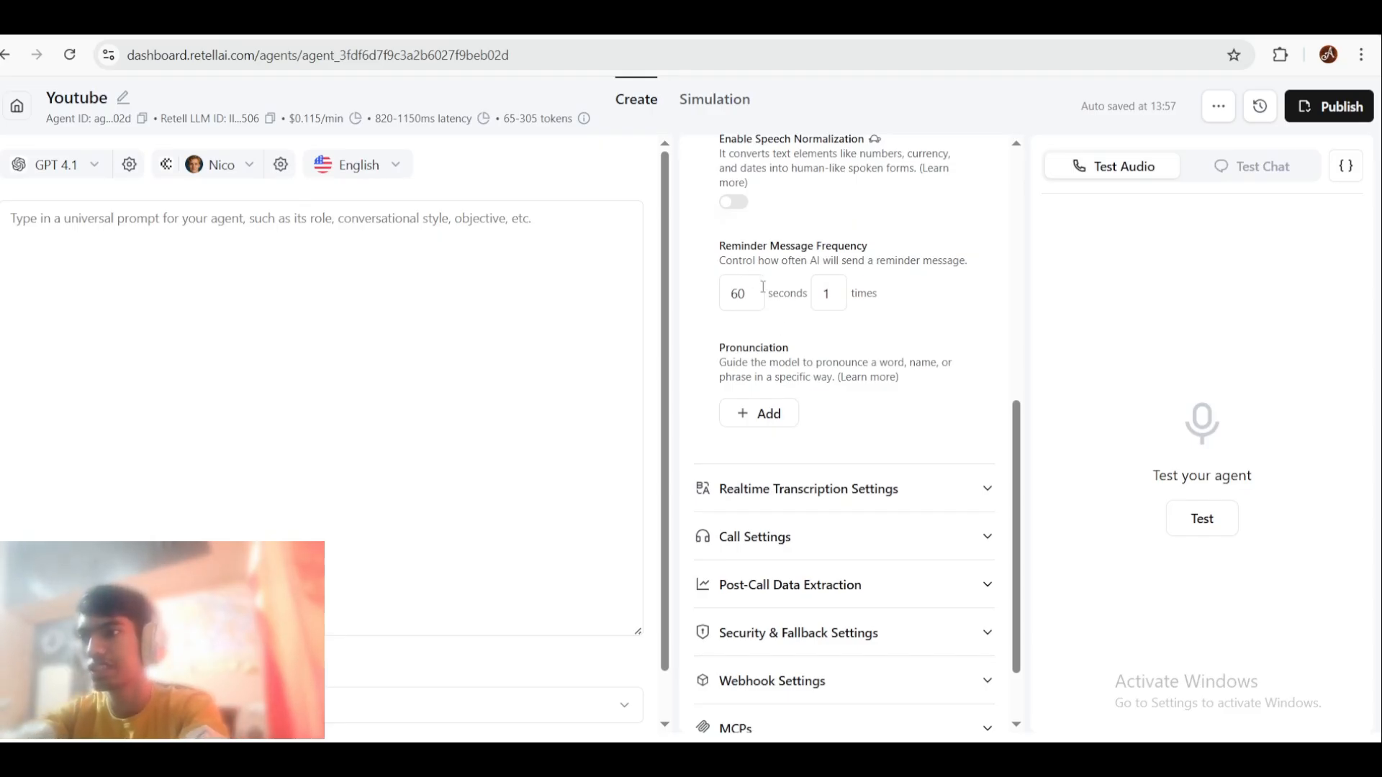
Step: Look over the fields for adding a custom word pronunciation and close the form without adding an entry
{"action": "scroll", "coordinate": [864, 324], "scroll_direction": "down", "scroll_amount": 1}
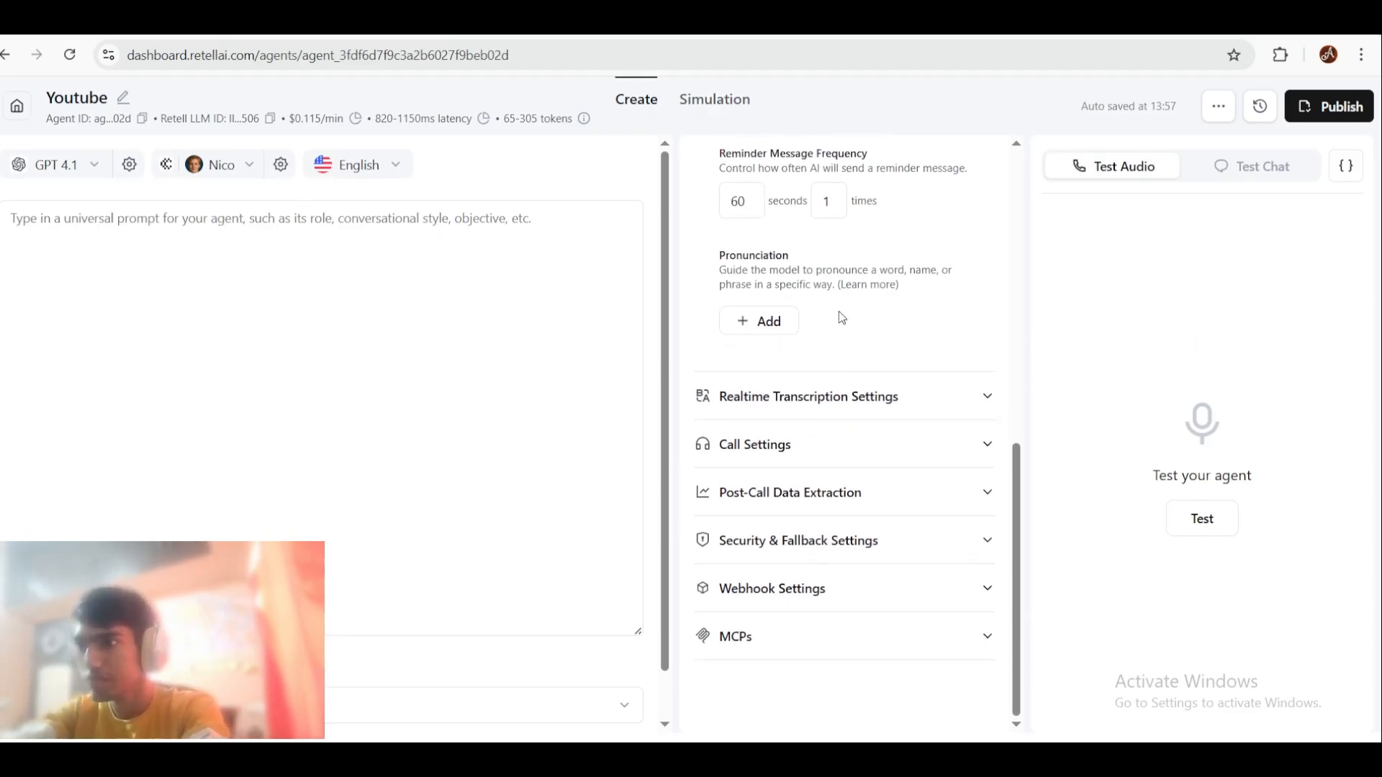
{"action": "left_click", "coordinate": [752, 321]}
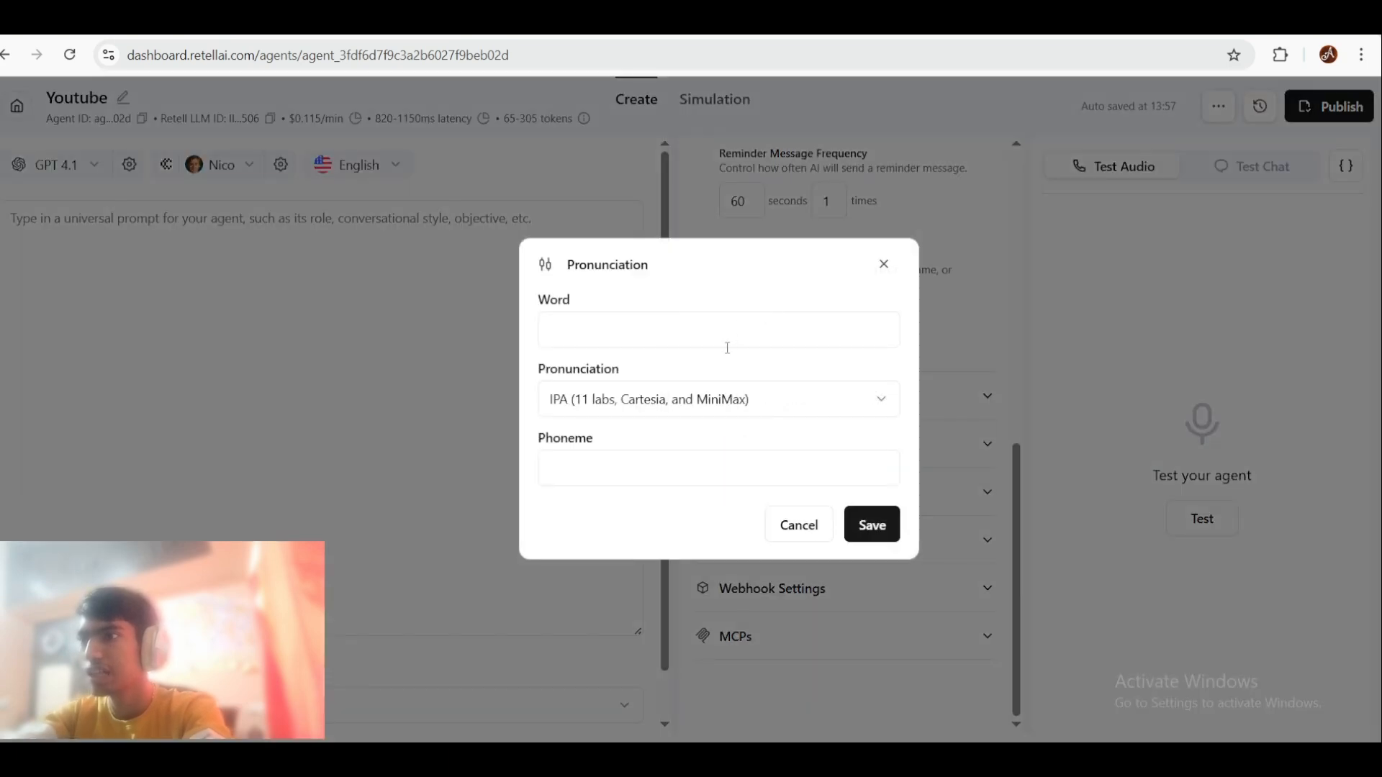
{"action": "left_click", "coordinate": [728, 454]}
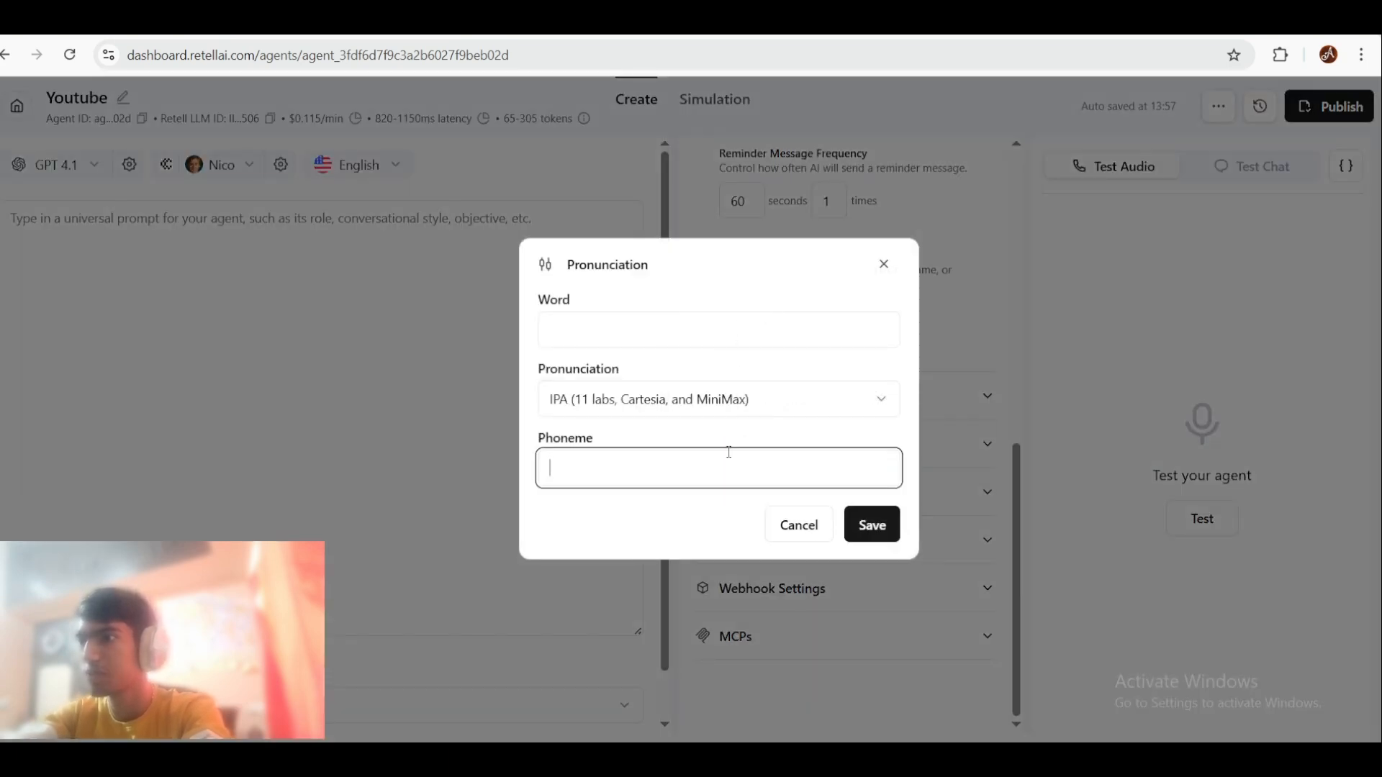
{"action": "left_click", "coordinate": [884, 266]}
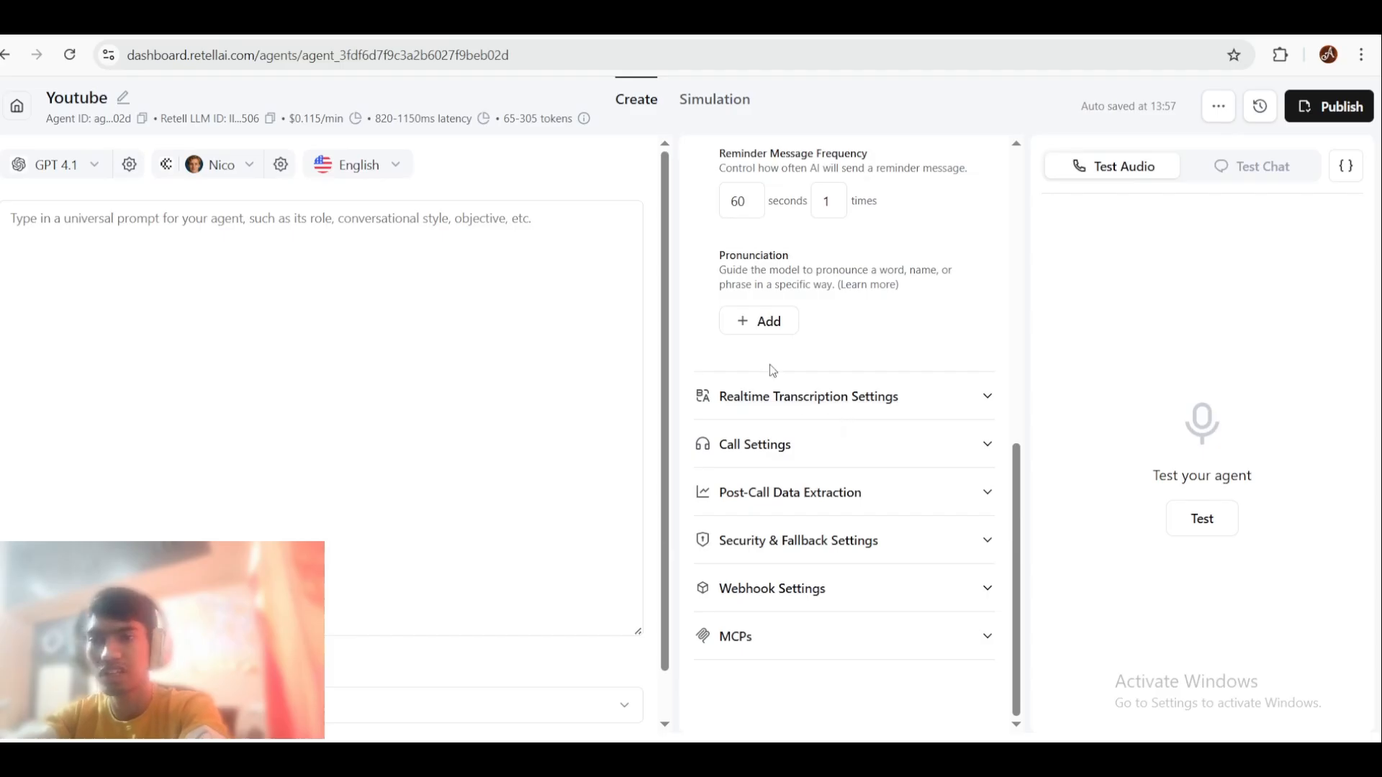
Step: Collapse the Speech Settings and set the Denoising Mode in the Realtime Transcription Settings to Remove noise + background speech, checking the agent's per-minute cost
{"action": "scroll", "coordinate": [821, 360], "scroll_direction": "up", "scroll_amount": 8}
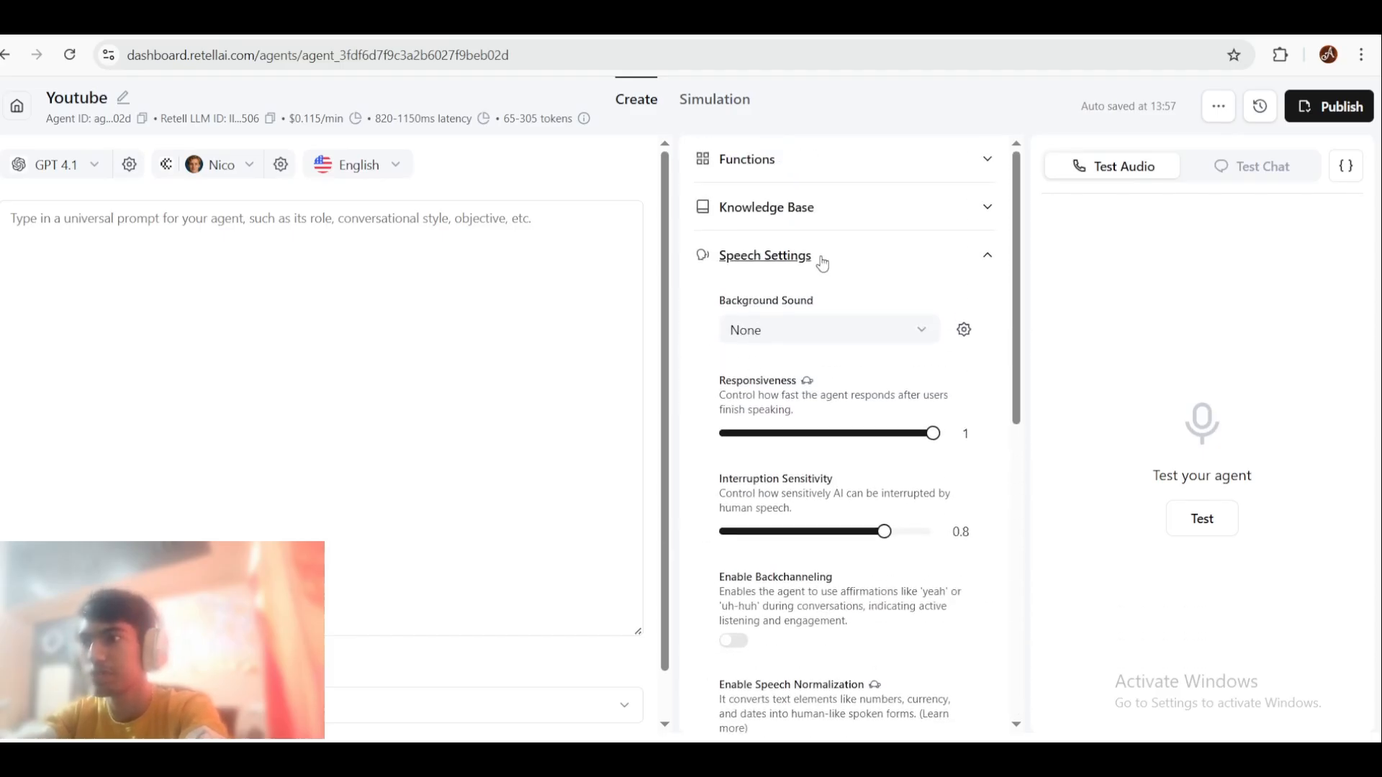
{"action": "left_click", "coordinate": [821, 258]}
{"action": "left_click", "coordinate": [839, 304]}
{"action": "scroll", "coordinate": [839, 309], "scroll_direction": "down", "scroll_amount": 3}
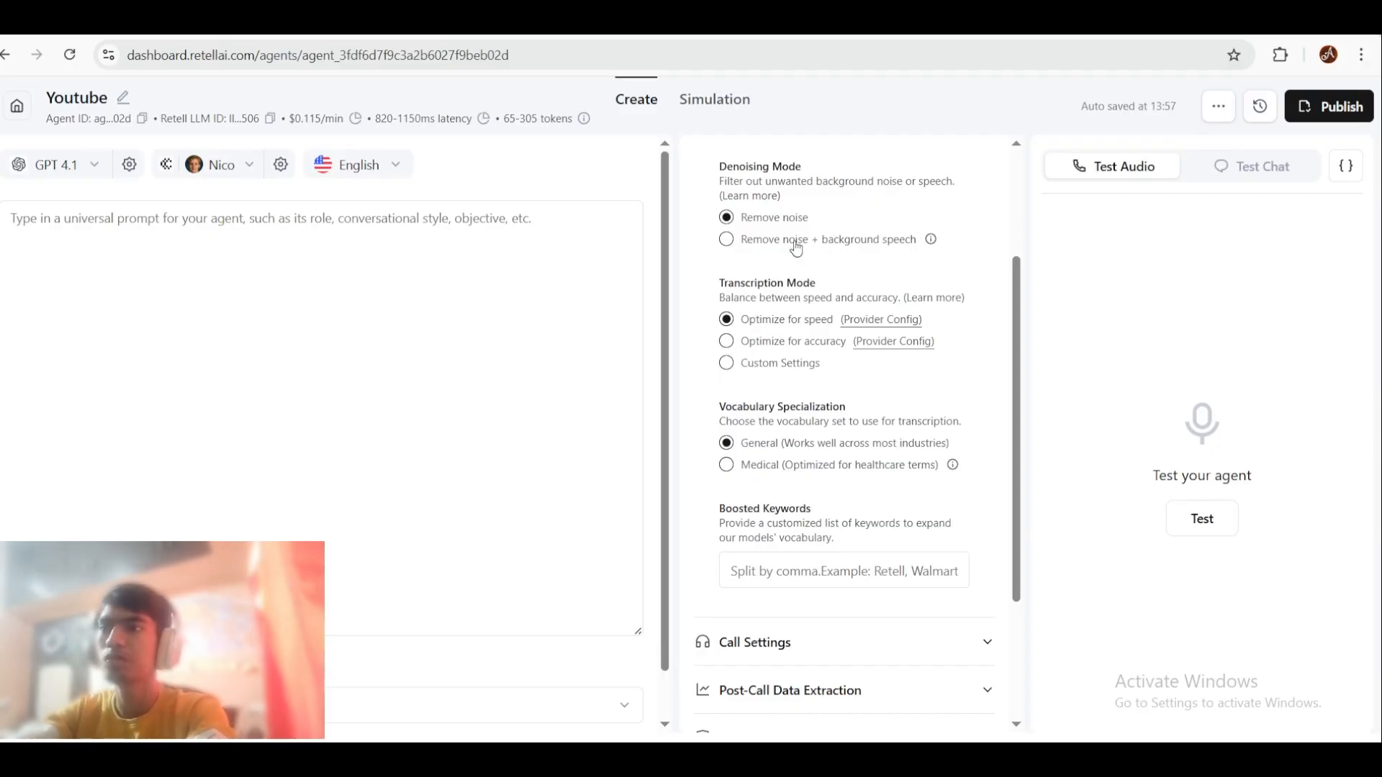
{"action": "left_click", "coordinate": [795, 244]}
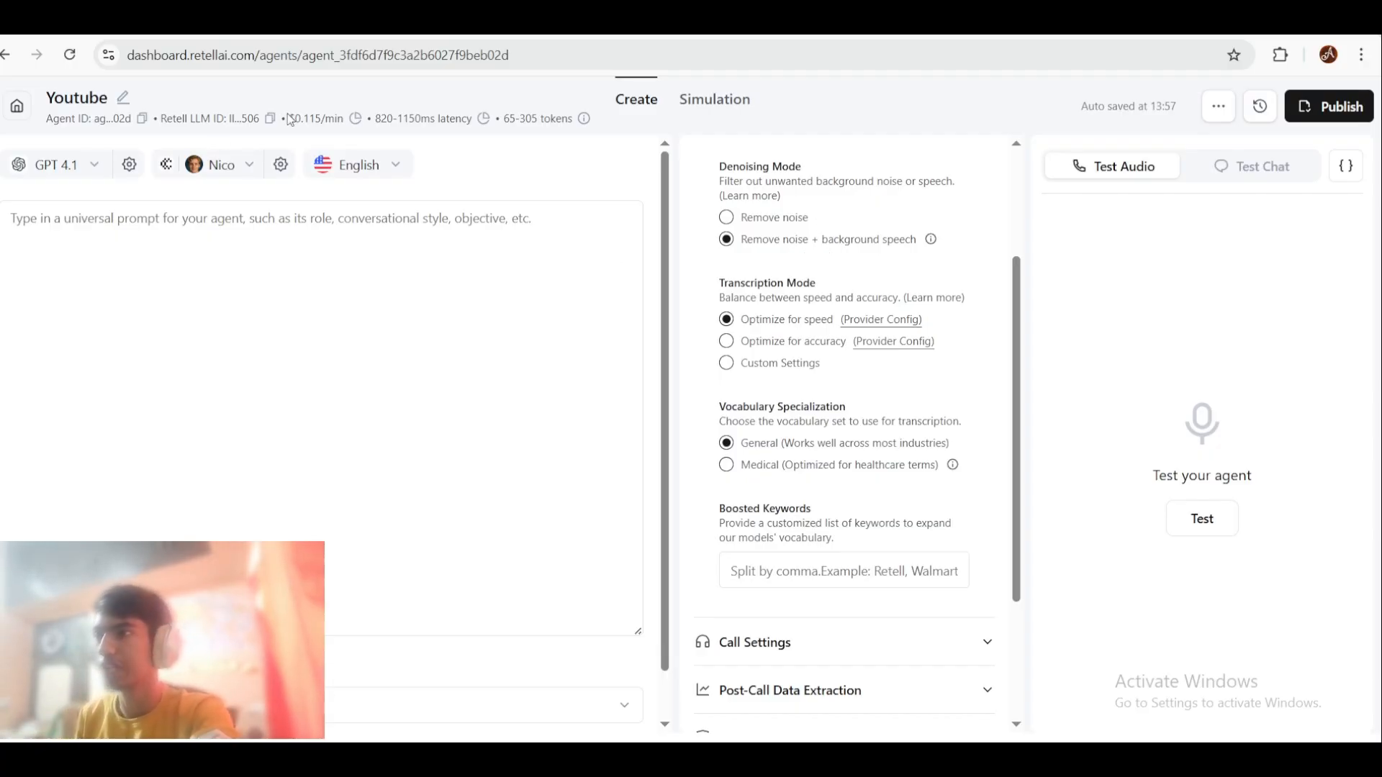
{"action": "left_click_drag", "start_coordinate": [290, 119], "coordinate": [343, 128]}
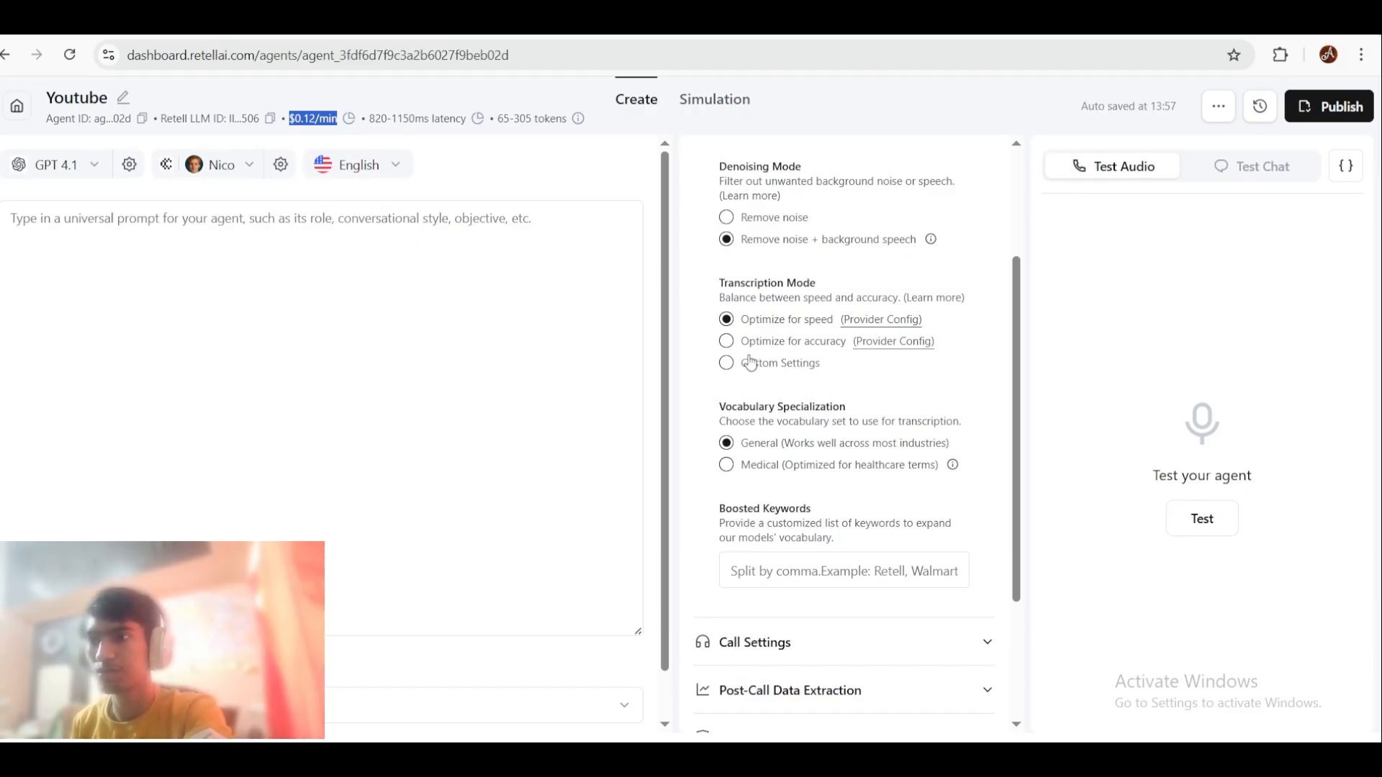
Step: Collapse the Realtime Transcription Settings and expand the Call Settings to look through their options
{"action": "scroll", "coordinate": [751, 363], "scroll_direction": "down", "scroll_amount": 2}
{"action": "scroll", "coordinate": [749, 362], "scroll_direction": "up", "scroll_amount": 5}
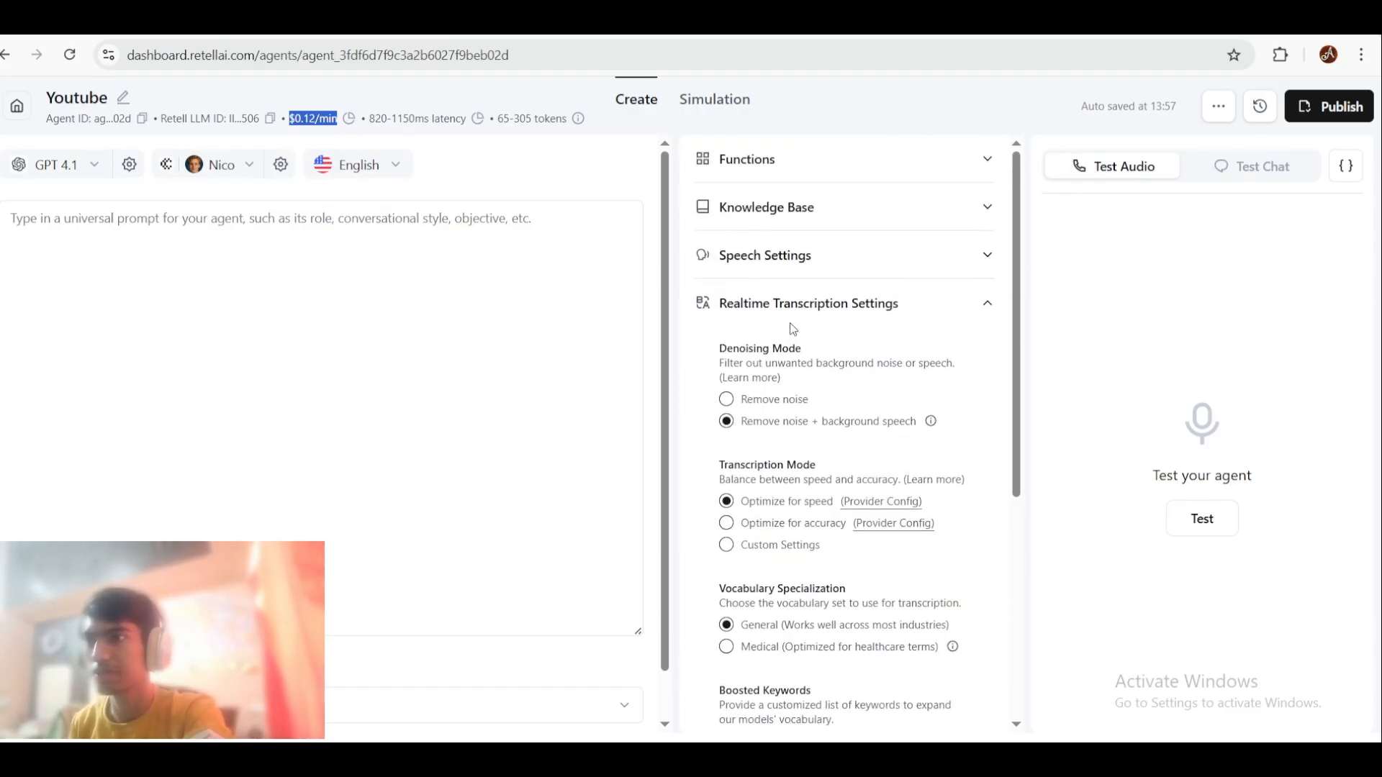
{"action": "left_click", "coordinate": [791, 308]}
{"action": "left_click", "coordinate": [805, 352]}
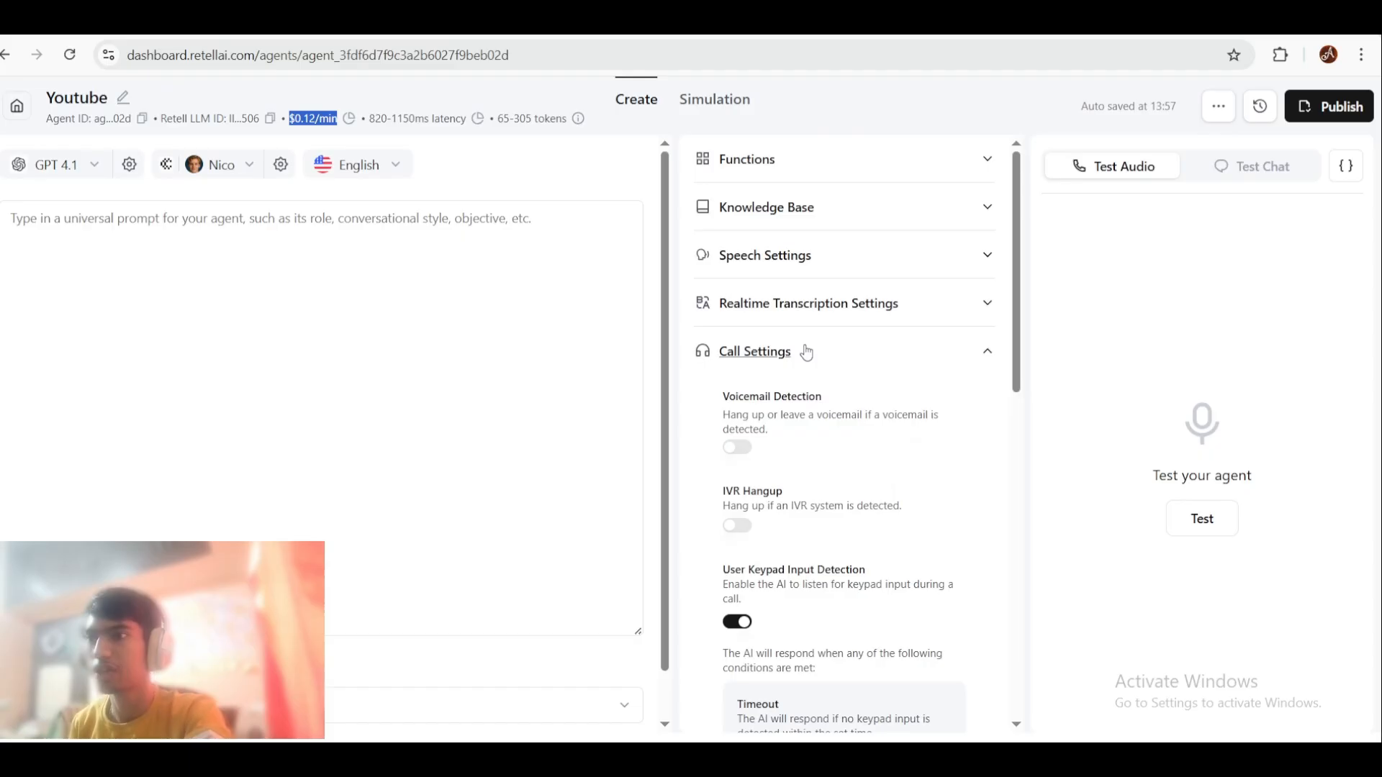
{"action": "scroll", "coordinate": [806, 351], "scroll_direction": "down", "scroll_amount": 3}
{"action": "scroll", "coordinate": [808, 354], "scroll_direction": "down", "scroll_amount": 1}
{"action": "scroll", "coordinate": [807, 354], "scroll_direction": "up", "scroll_amount": 3}
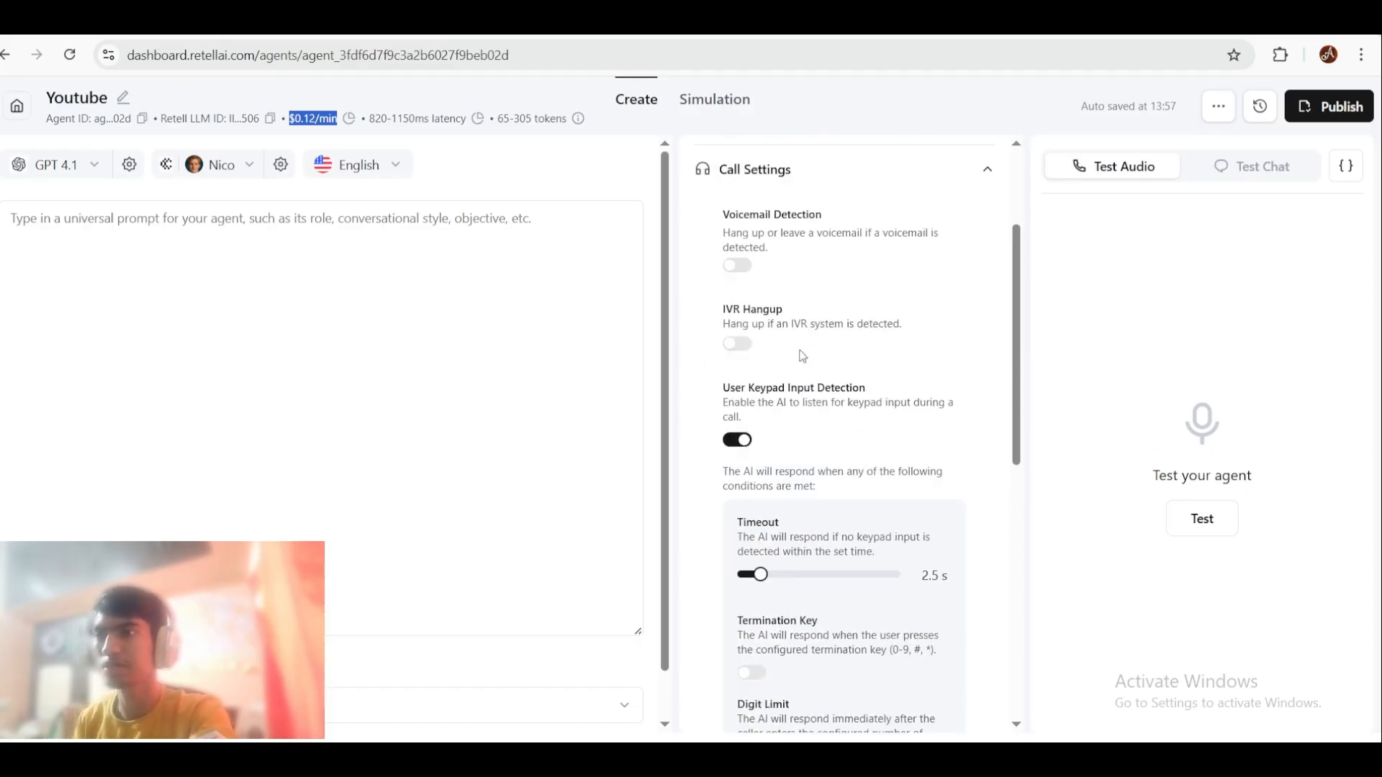
Step: Turn on Voicemail Detection and IVR Hangup in the Call Settings to preview them, switching each back off
{"action": "left_click", "coordinate": [743, 278]}
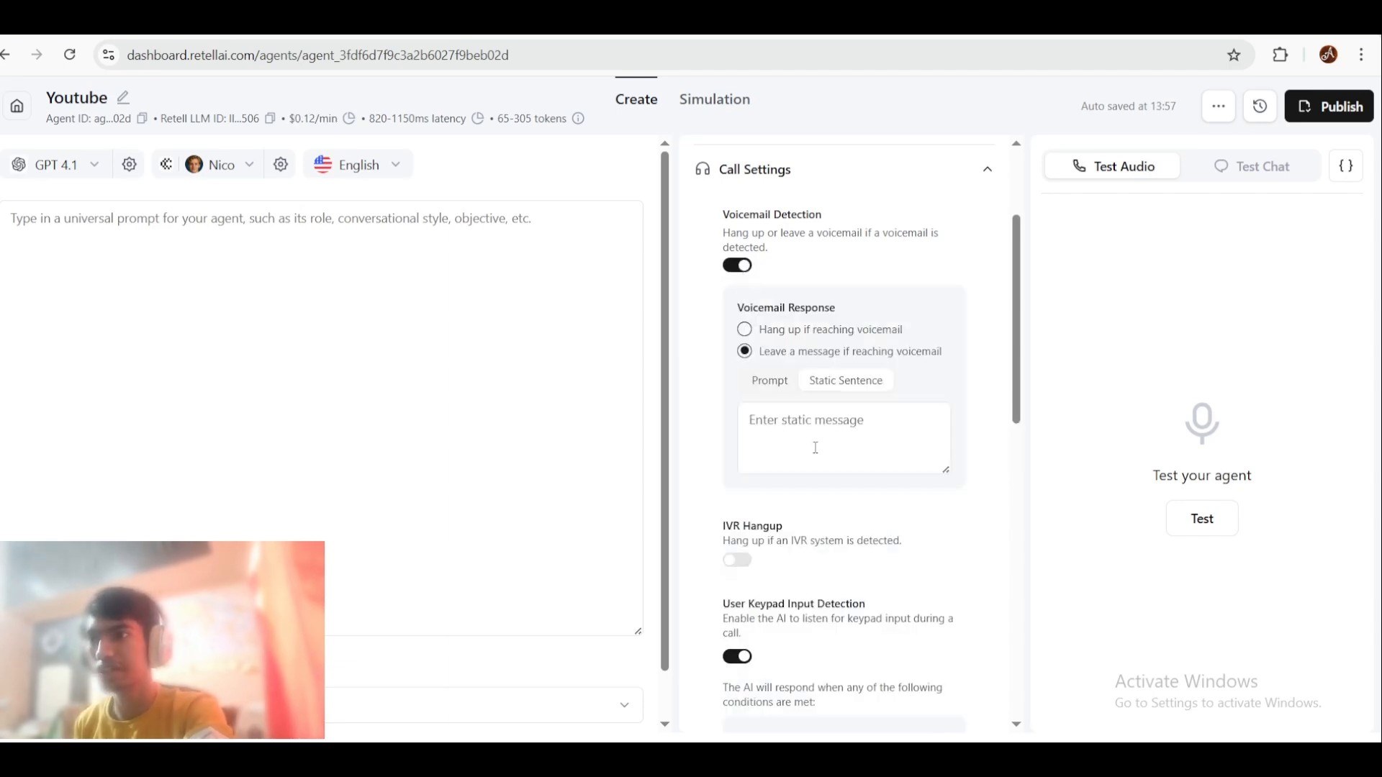
{"action": "left_click", "coordinate": [744, 277]}
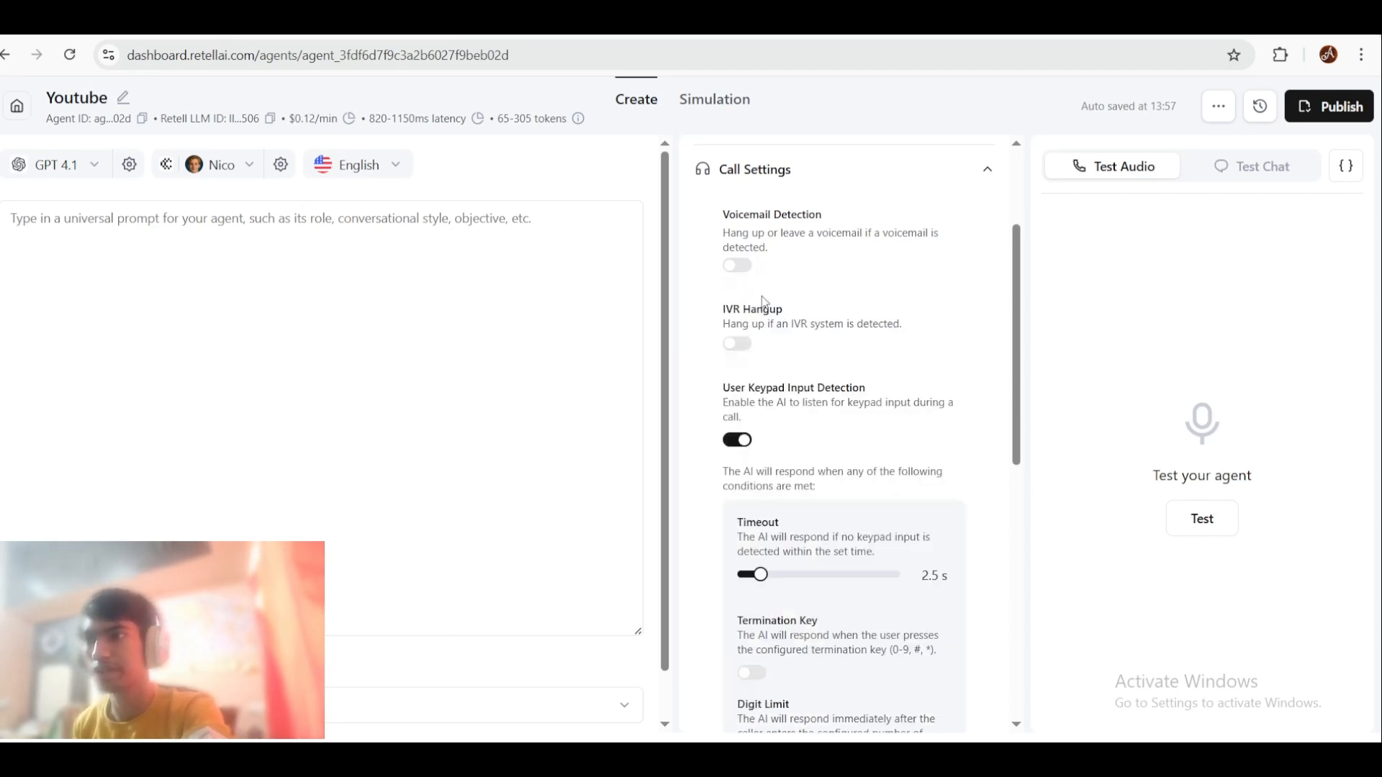
{"action": "left_click", "coordinate": [742, 345]}
{"action": "left_click", "coordinate": [742, 345]}
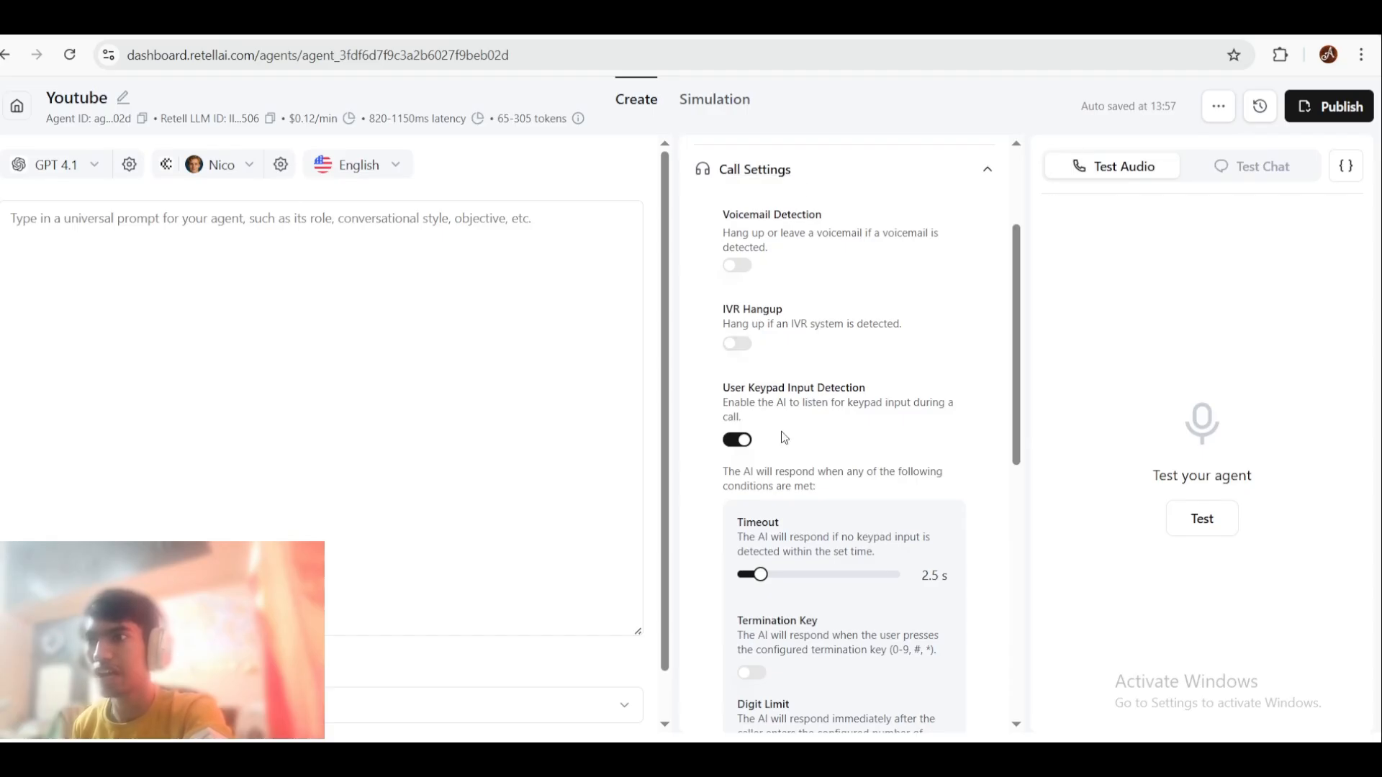
Step: Read the User Keypad Input Detection description and its timeout, termination key and digit limit conditions
{"action": "scroll", "coordinate": [784, 452], "scroll_direction": "down", "scroll_amount": 2}
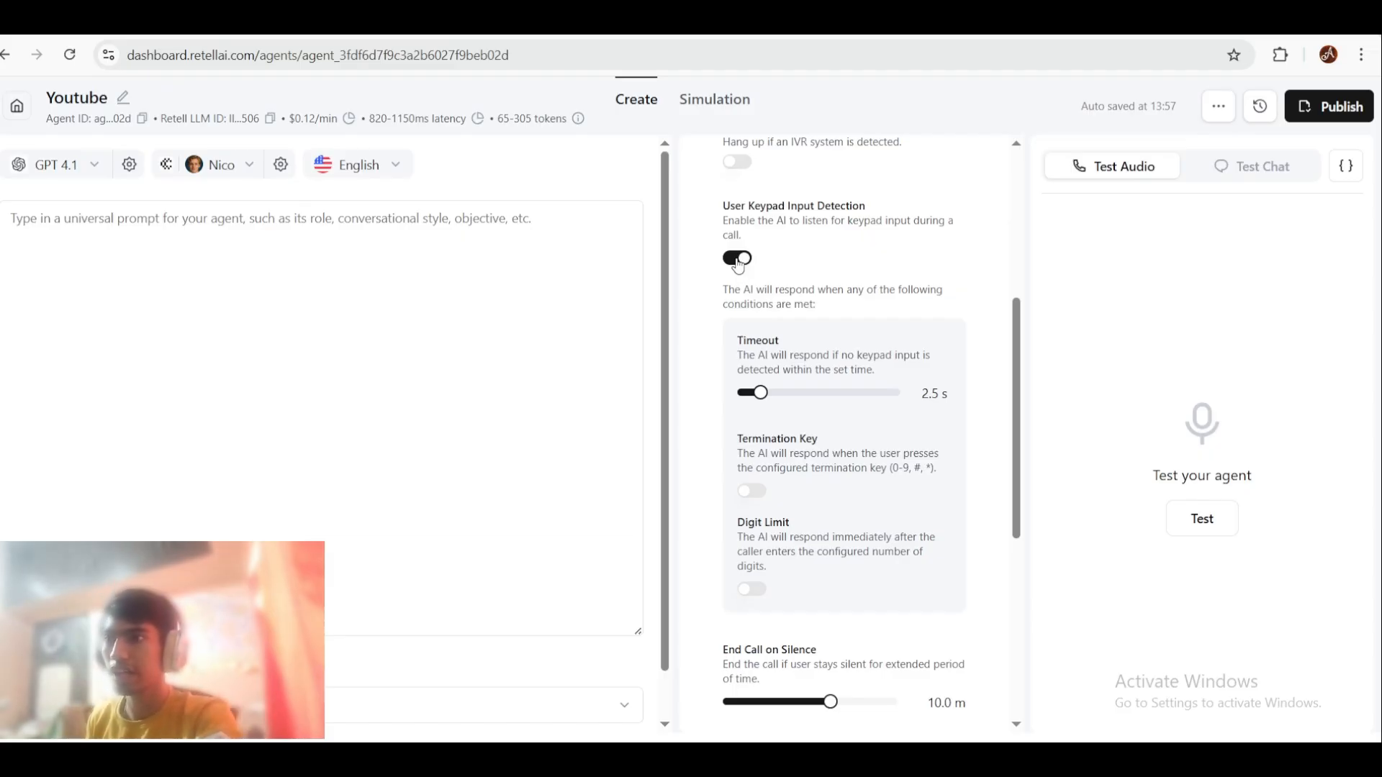
{"action": "left_click_drag", "start_coordinate": [782, 241], "coordinate": [726, 222]}
{"action": "left_click", "coordinate": [725, 222]}
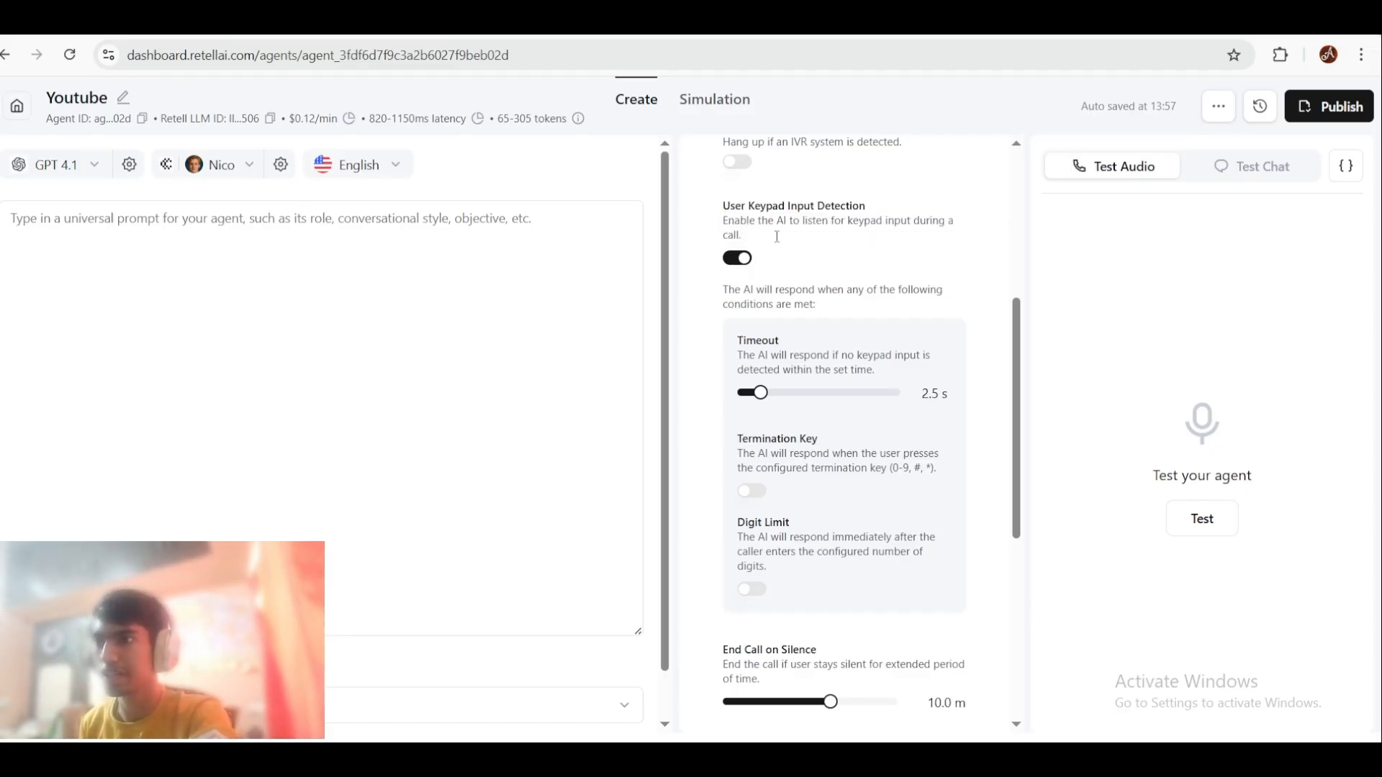
Step: Set End Call on Silence to 2.1 minutes and Max Call Duration to 10 minutes, and review the agent's cost, latency and token figures
{"action": "scroll", "coordinate": [842, 252], "scroll_direction": "down", "scroll_amount": 6}
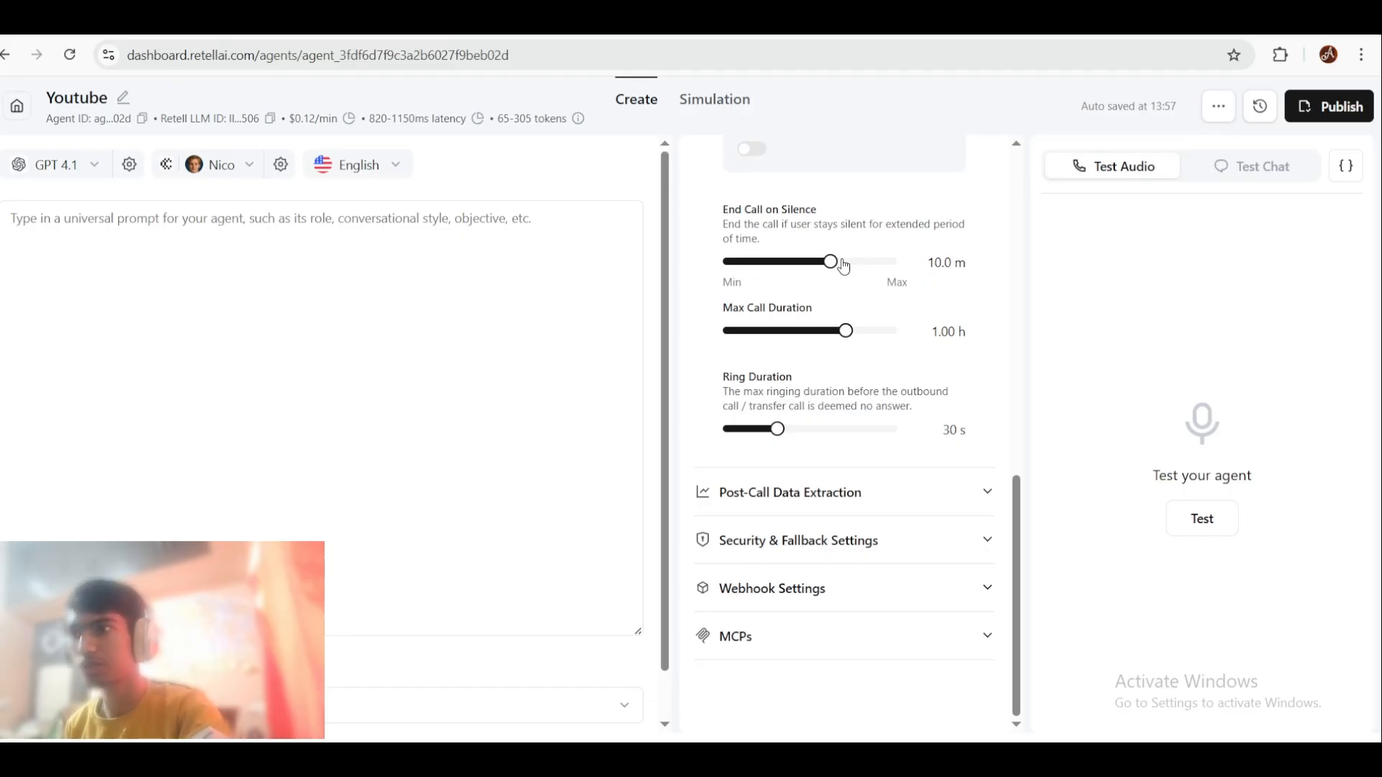
{"action": "left_click_drag", "start_coordinate": [844, 267], "coordinate": [784, 286]}
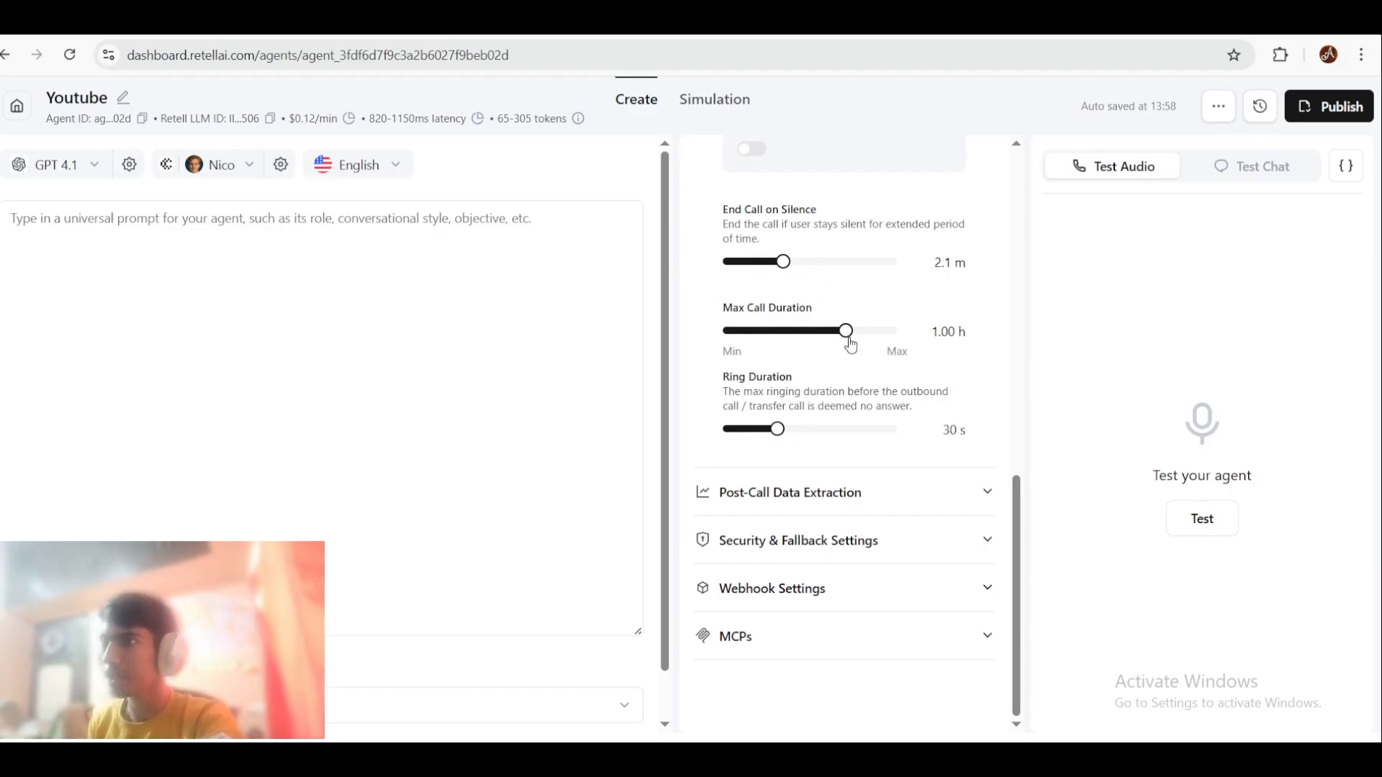
{"action": "left_click_drag", "start_coordinate": [851, 345], "coordinate": [791, 349]}
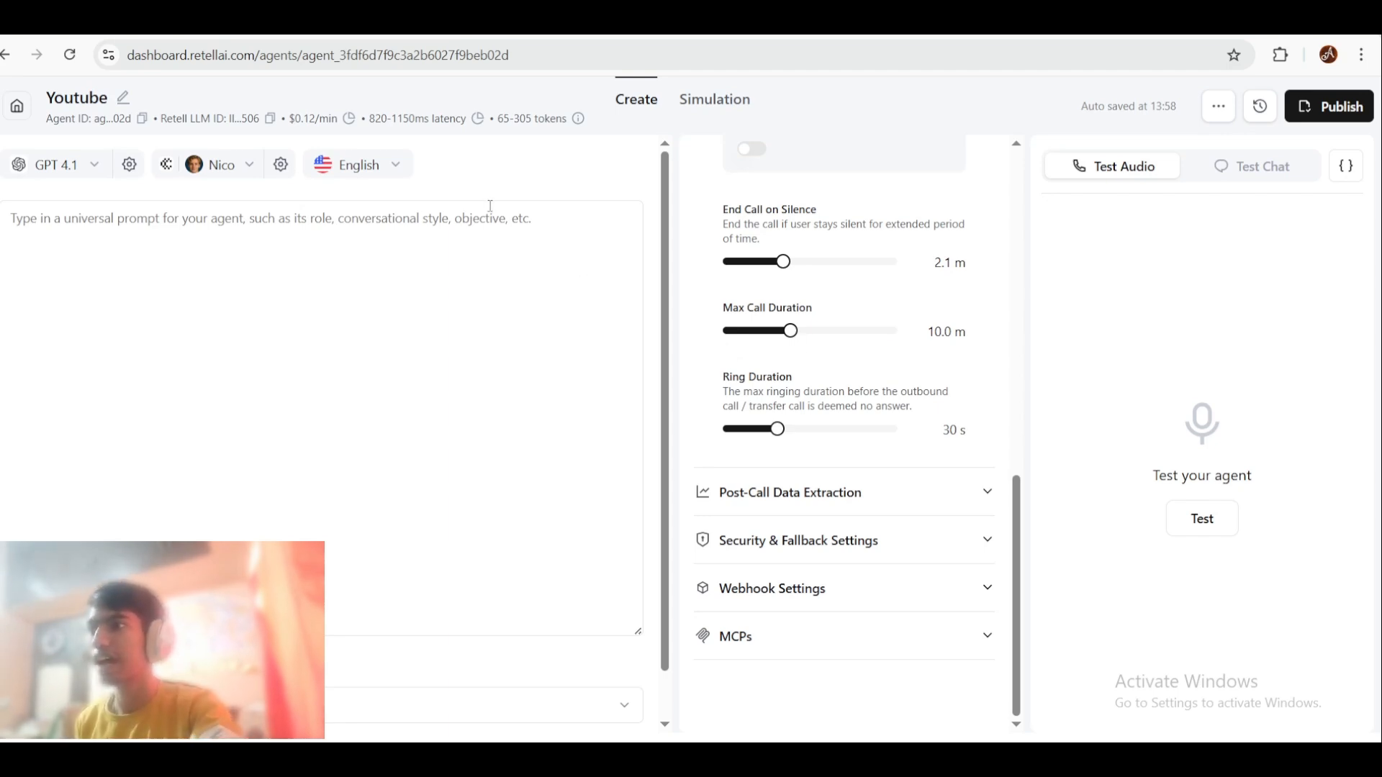
{"action": "left_click_drag", "start_coordinate": [291, 122], "coordinate": [641, 136]}
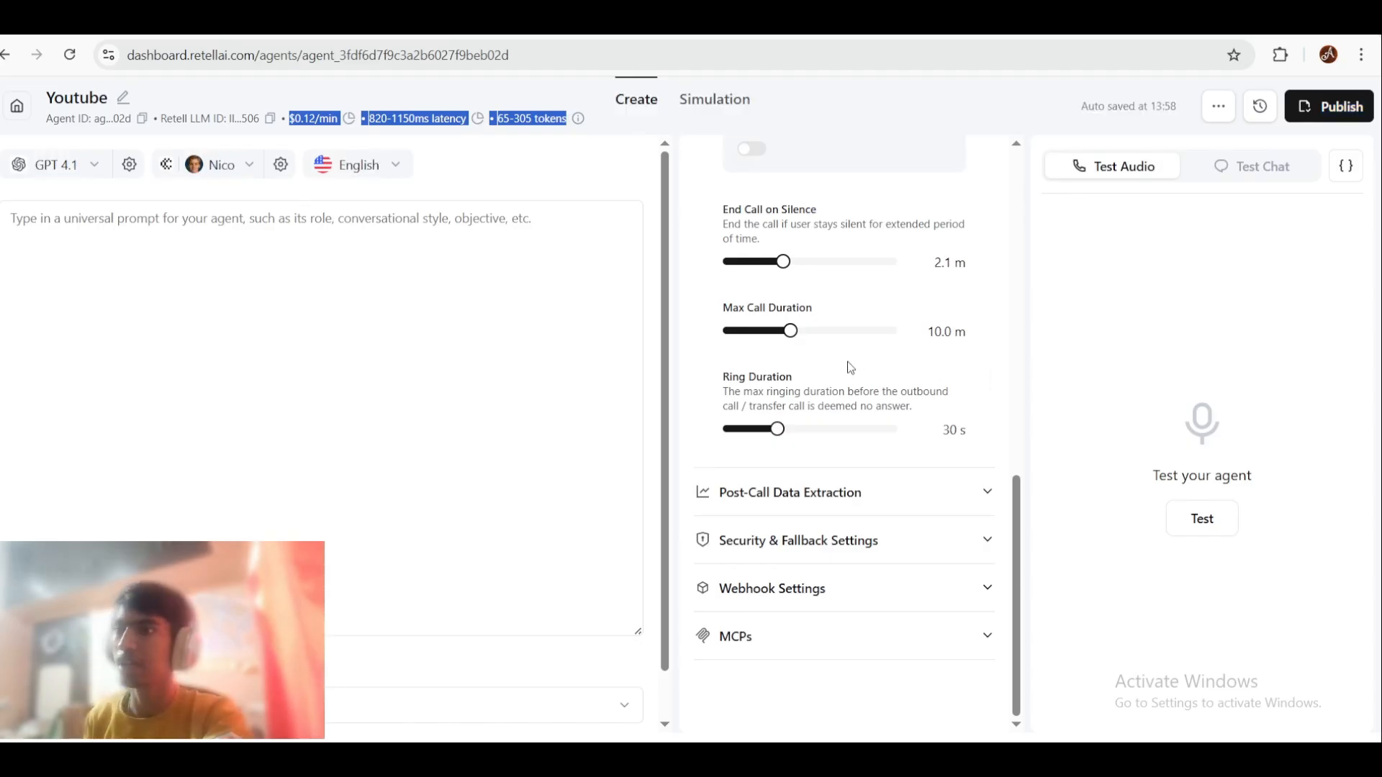
Step: Collapse the Call Settings, look over the Post-Call Data Extraction items, and collapse that section
{"action": "scroll", "coordinate": [793, 437], "scroll_direction": "up", "scroll_amount": 10}
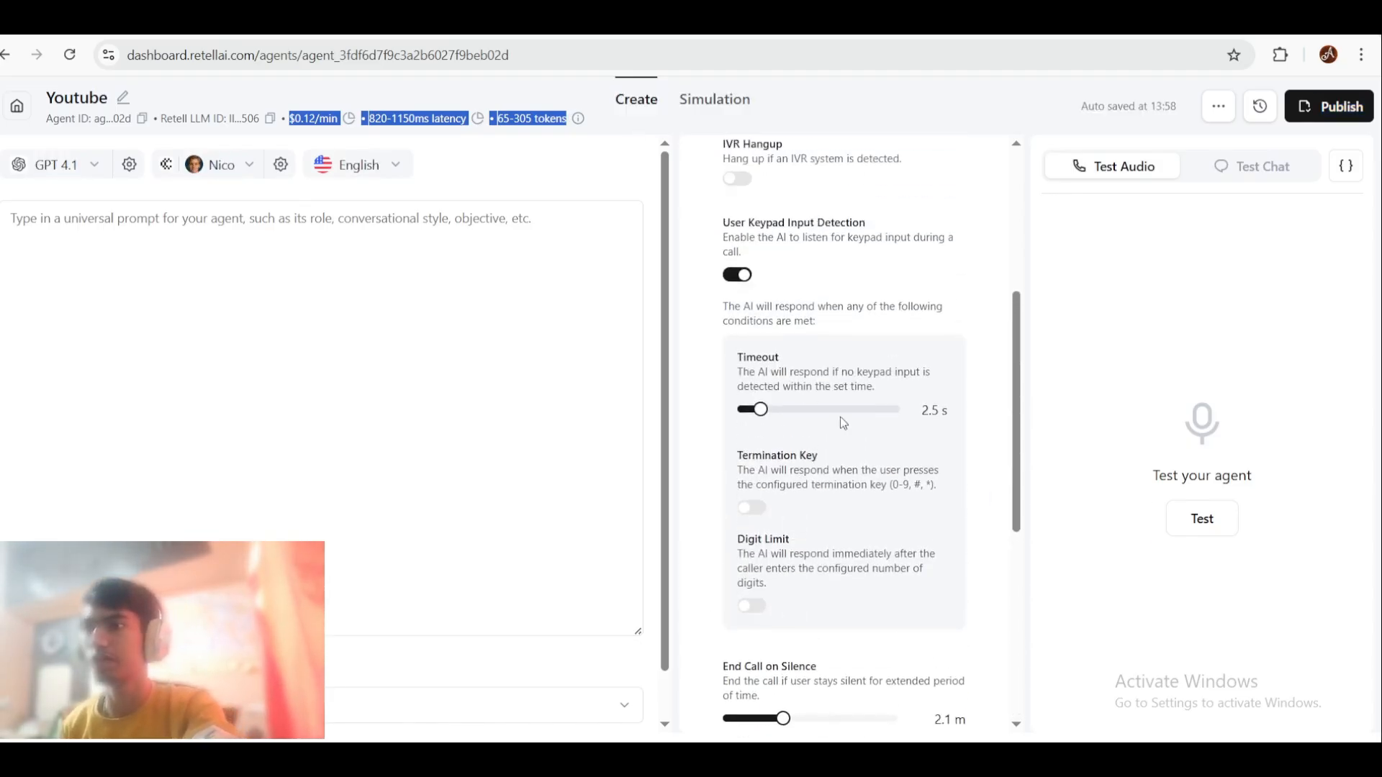
{"action": "left_click", "coordinate": [779, 349]}
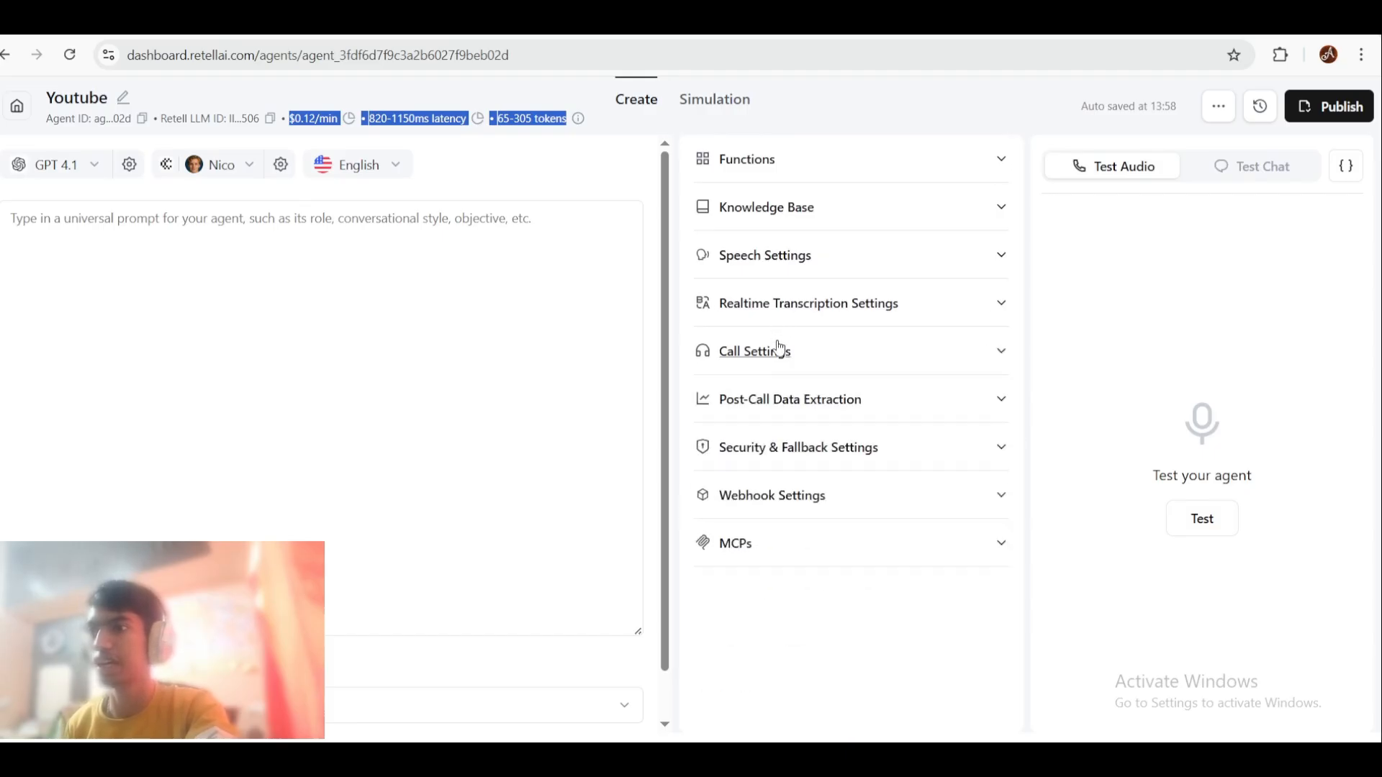
{"action": "left_click", "coordinate": [792, 397]}
{"action": "scroll", "coordinate": [793, 396], "scroll_direction": "down", "scroll_amount": 2}
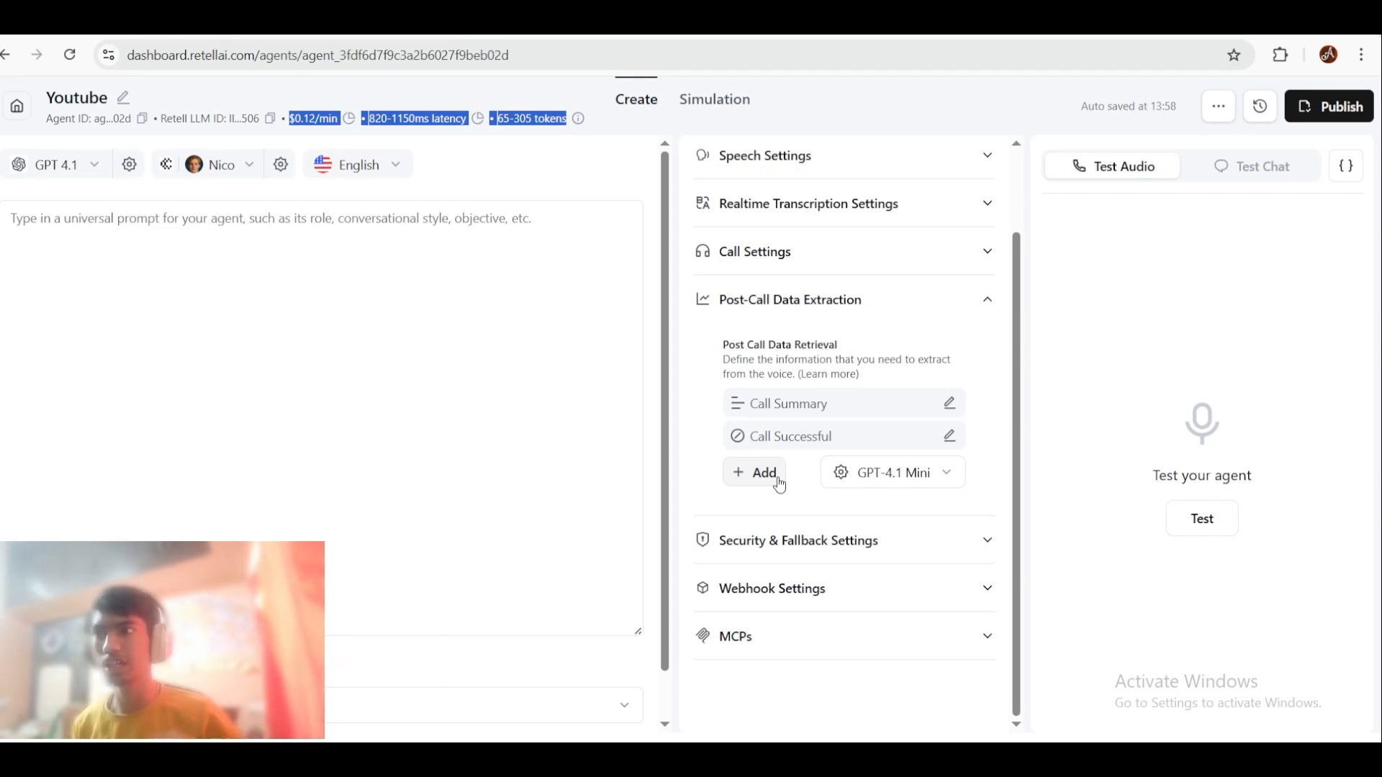
{"action": "left_click", "coordinate": [784, 325]}
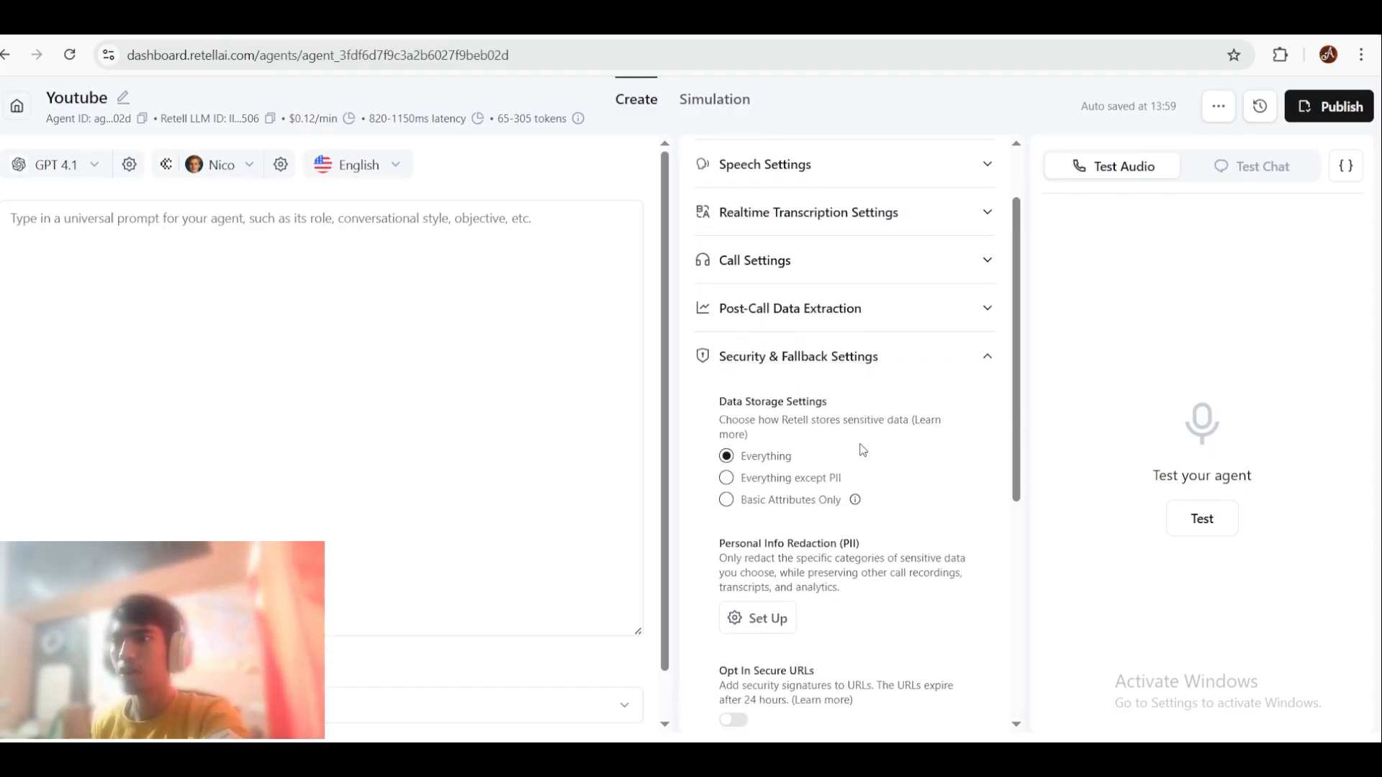
Step: Read the Data Storage Settings choices in the Security & Fallback Settings
{"action": "scroll", "coordinate": [861, 450], "scroll_direction": "down", "scroll_amount": 1}
{"action": "scroll", "coordinate": [863, 450], "scroll_direction": "down", "scroll_amount": 1}
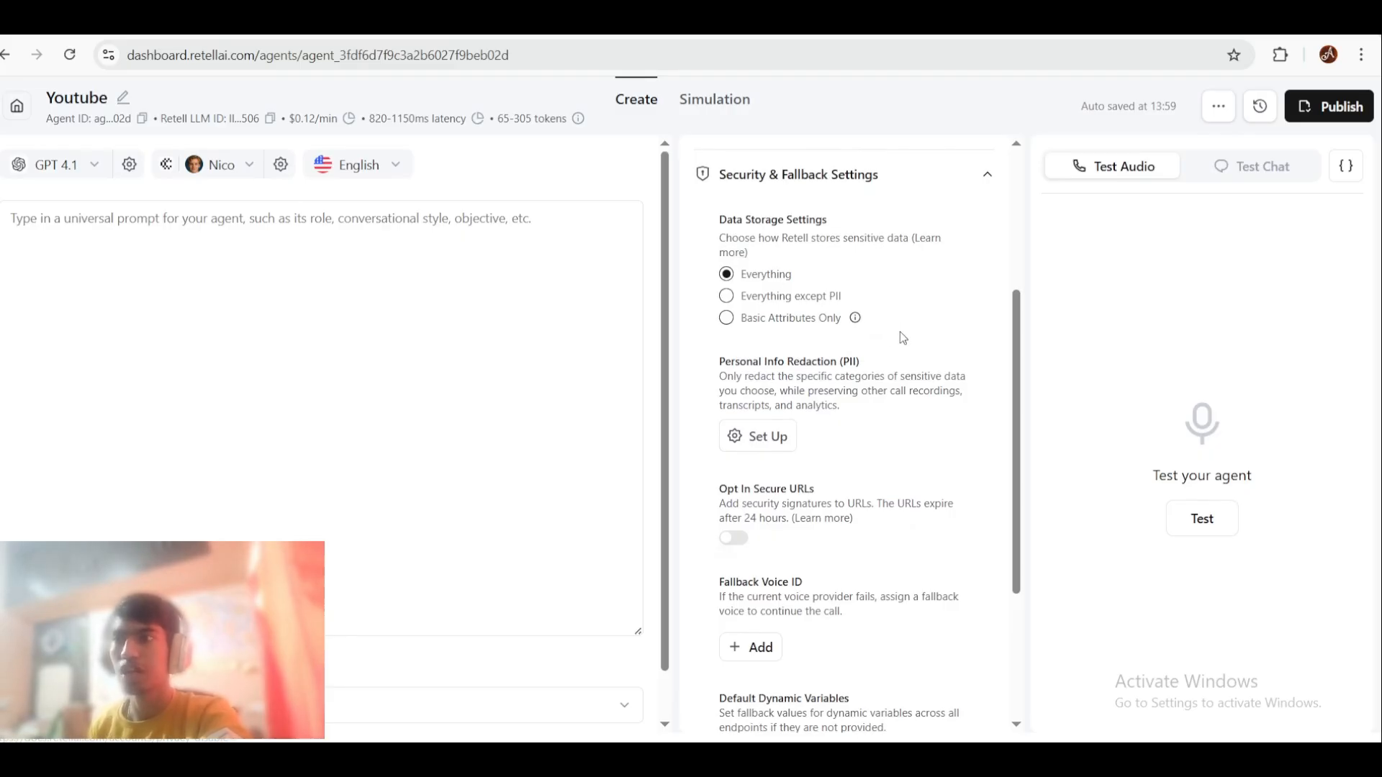
{"action": "left_click_drag", "start_coordinate": [841, 318], "coordinate": [709, 247]}
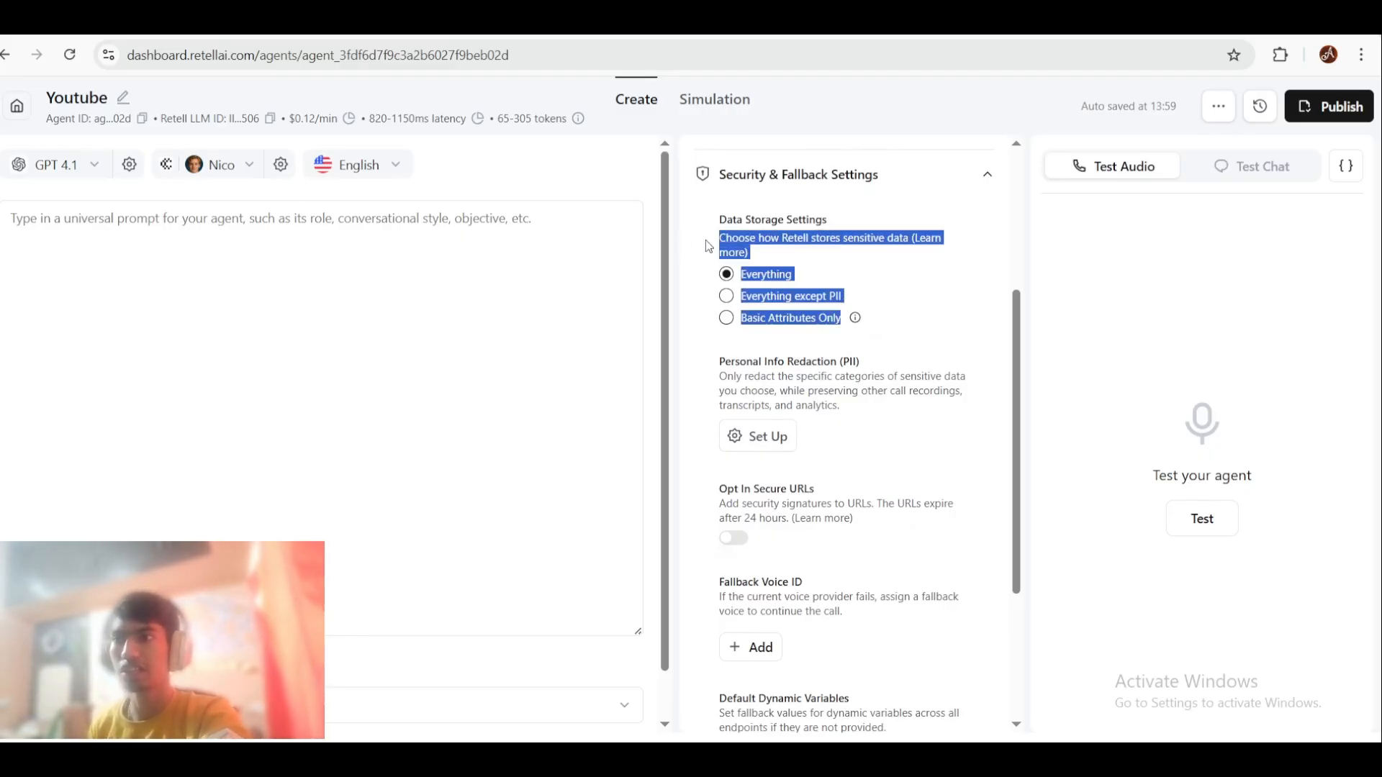
{"action": "left_click", "coordinate": [923, 322]}
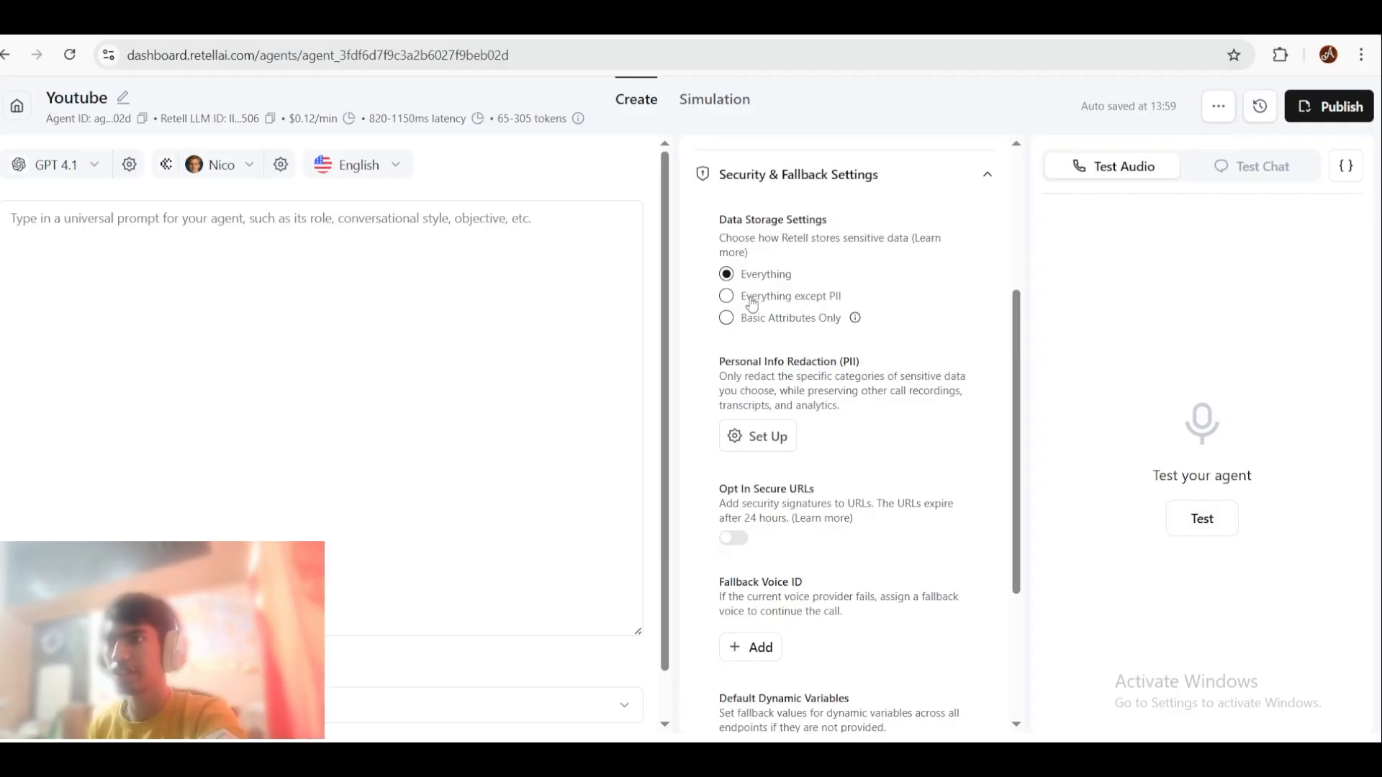
Step: Read the remaining Security & Fallback Settings and look over the voices offered for the Fallback Voice ID without choosing one
{"action": "scroll", "coordinate": [943, 287], "scroll_direction": "down", "scroll_amount": 3}
{"action": "scroll", "coordinate": [943, 286], "scroll_direction": "up", "scroll_amount": 2}
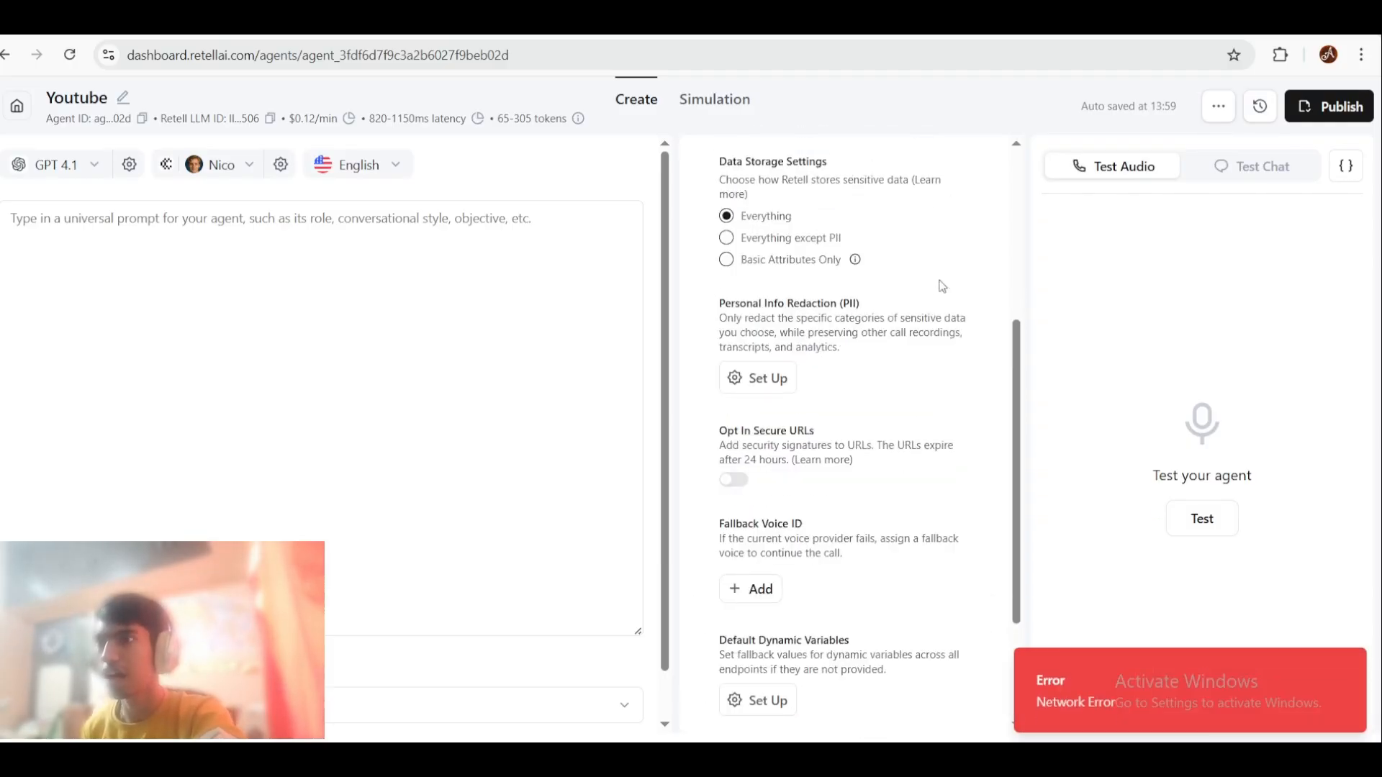
{"action": "scroll", "coordinate": [942, 287], "scroll_direction": "down", "scroll_amount": 2}
{"action": "scroll", "coordinate": [942, 287], "scroll_direction": "up", "scroll_amount": 2}
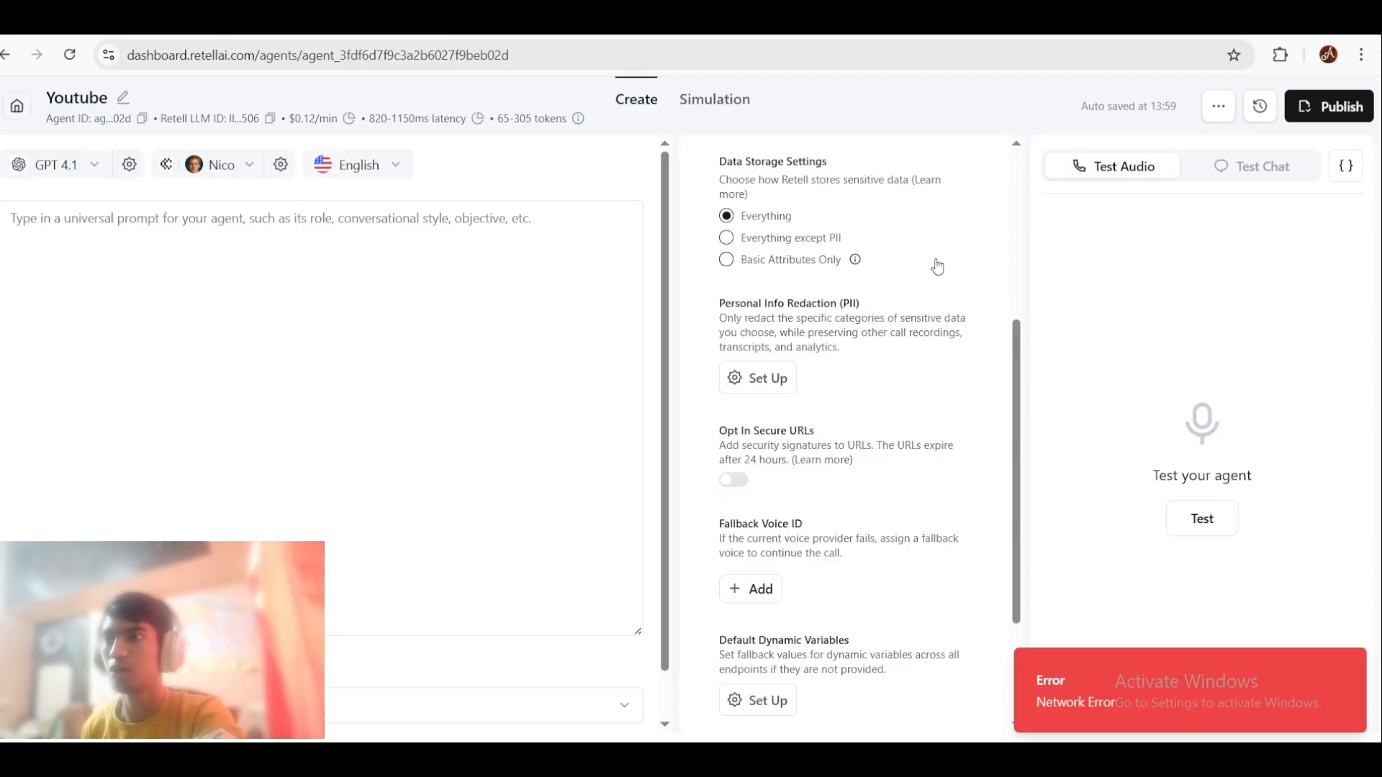
{"action": "scroll", "coordinate": [934, 266], "scroll_direction": "down", "scroll_amount": 2}
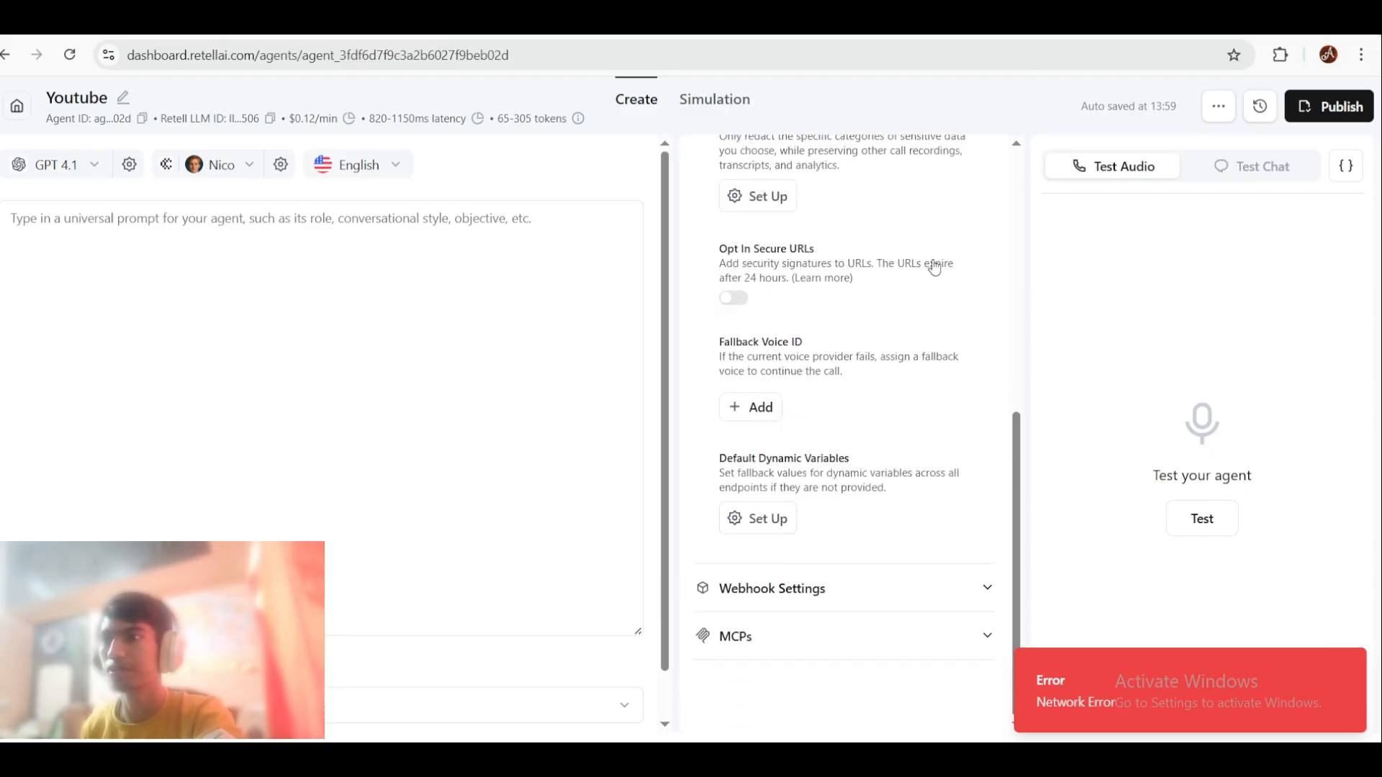
{"action": "left_click", "coordinate": [751, 407]}
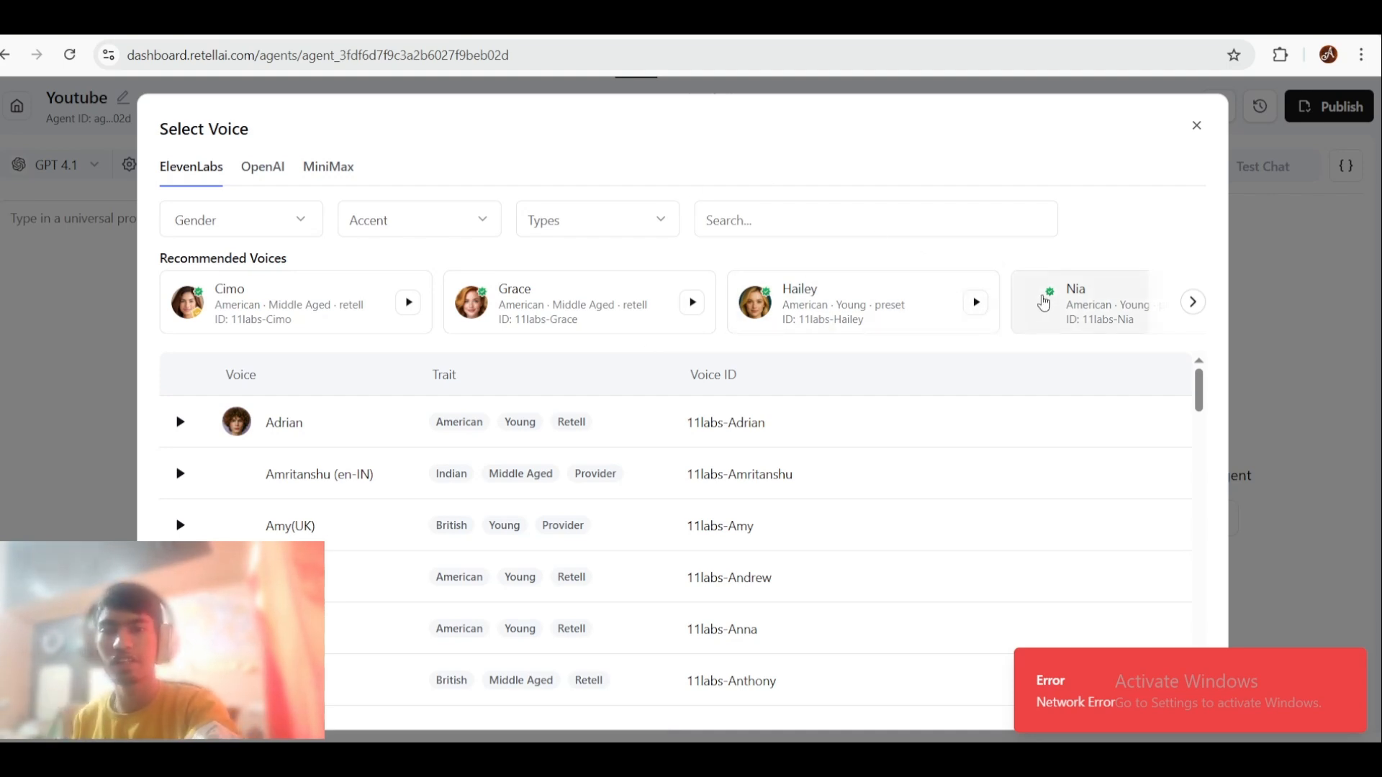
{"action": "left_click", "coordinate": [1197, 128]}
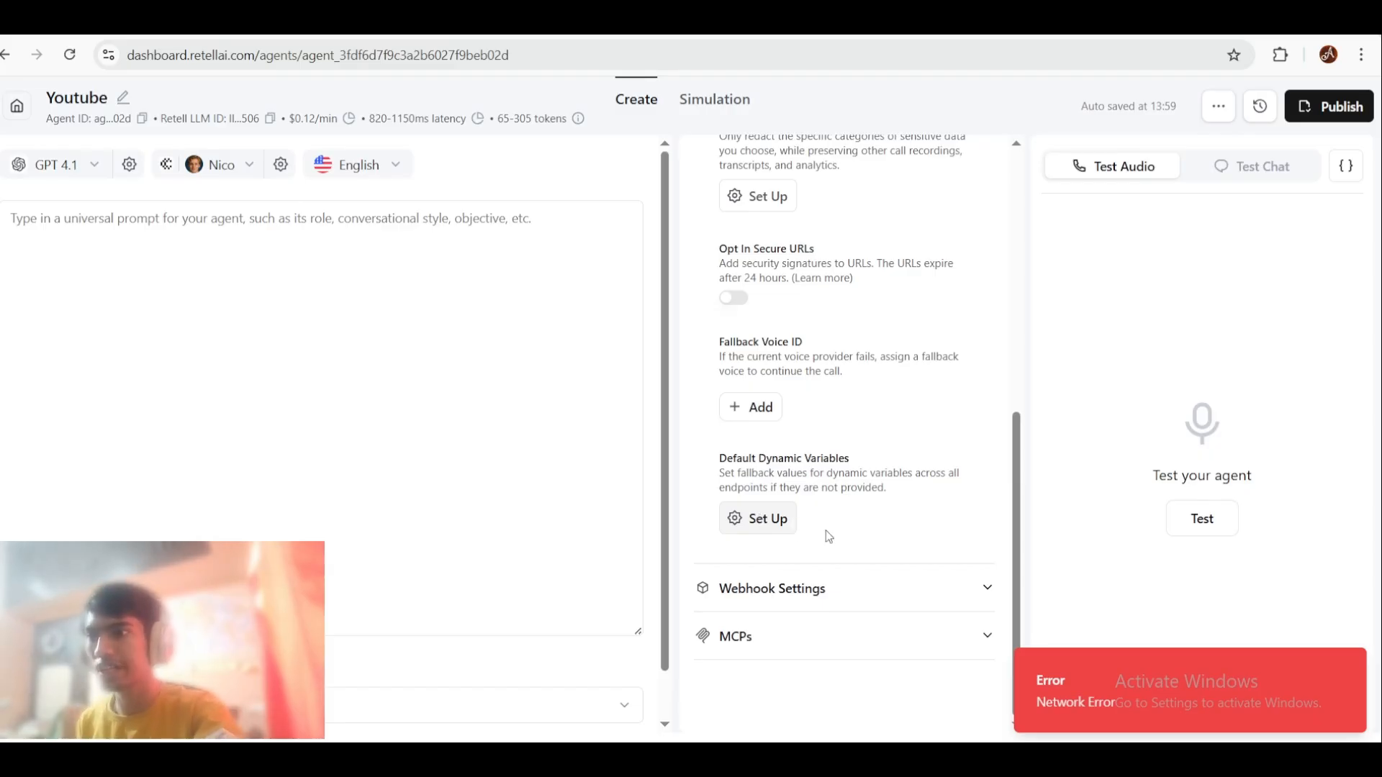
{"action": "left_click", "coordinate": [527, 354]}
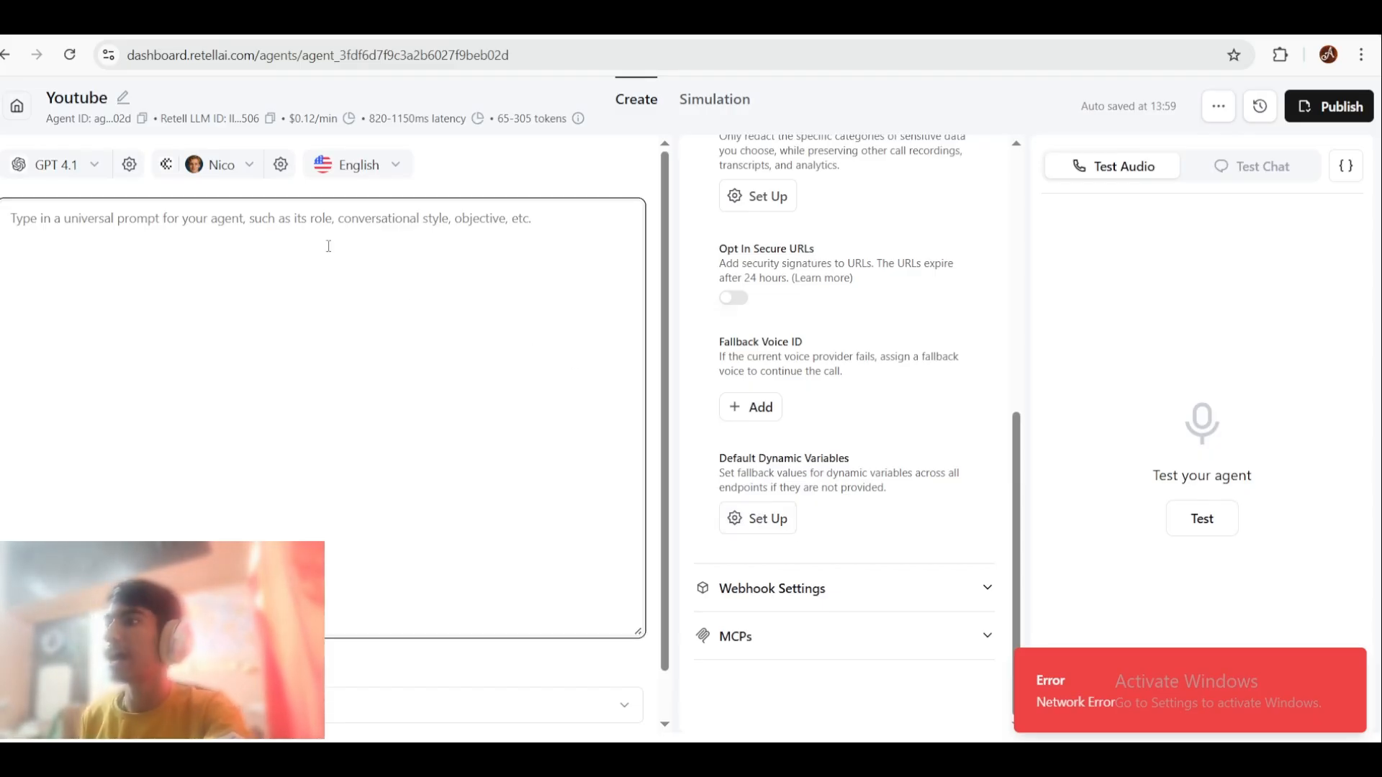
{"action": "left_click", "coordinate": [475, 179]}
{"action": "left_click", "coordinate": [486, 257]}
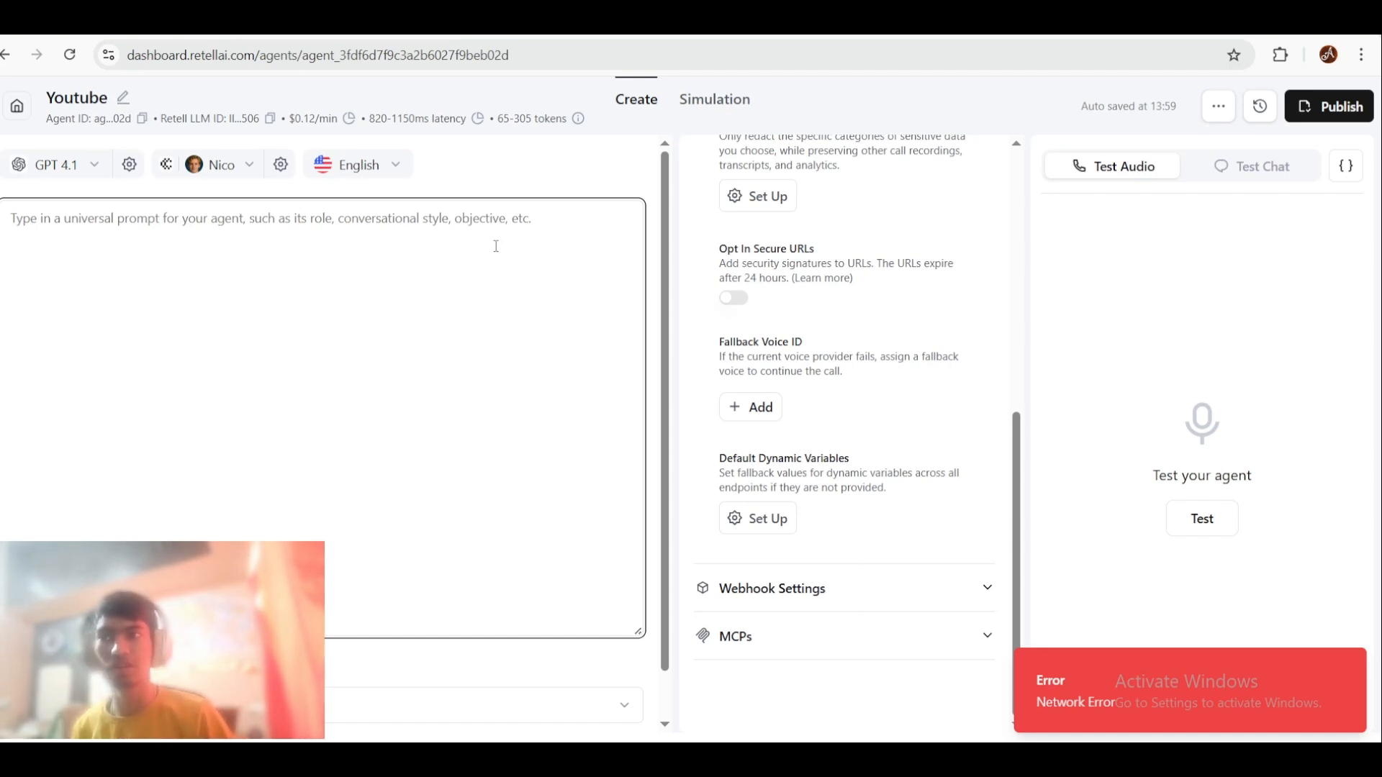
{"action": "left_click", "coordinate": [544, 159]}
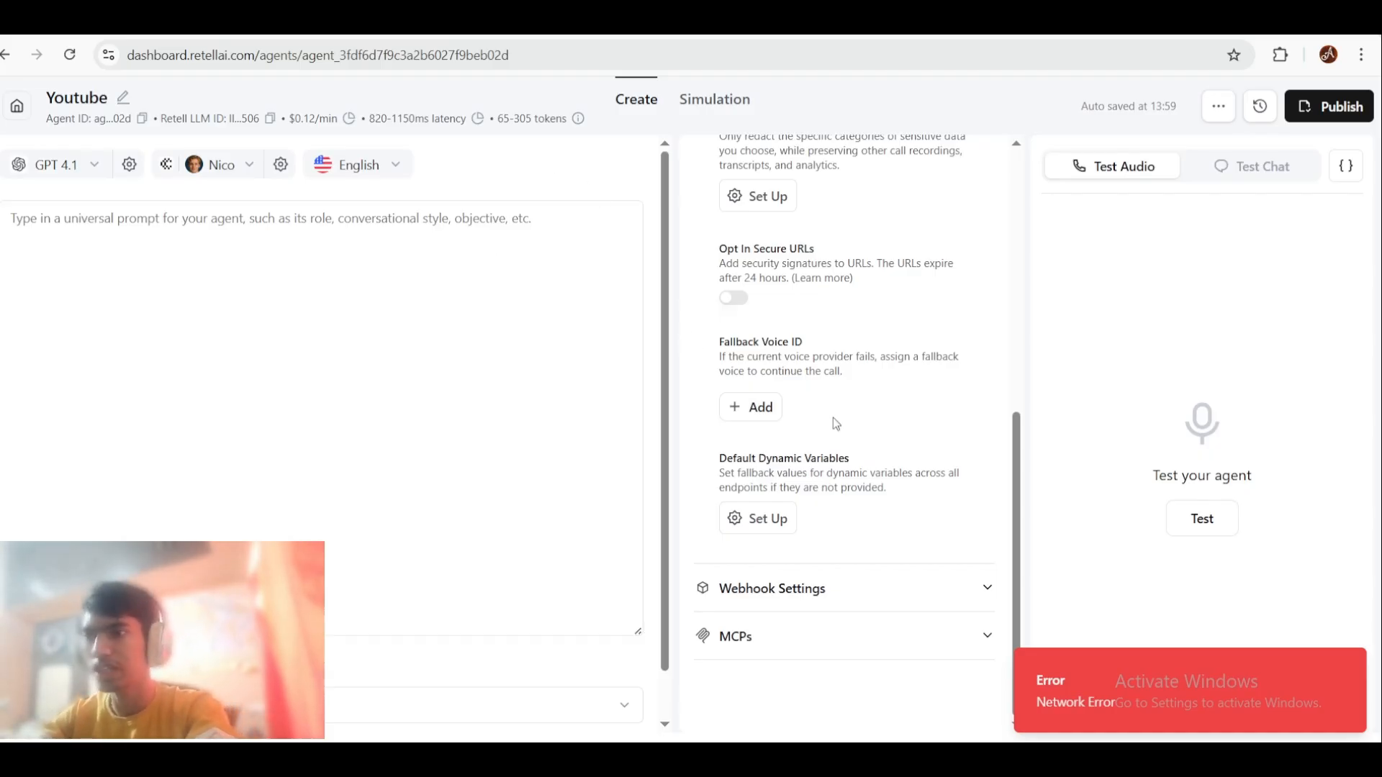
Step: Collapse the Security & Fallback Settings, read the Webhook Settings for the agent-level URL and timeout, and collapse that section too
{"action": "scroll", "coordinate": [827, 455], "scroll_direction": "up", "scroll_amount": 7}
{"action": "left_click", "coordinate": [820, 448]}
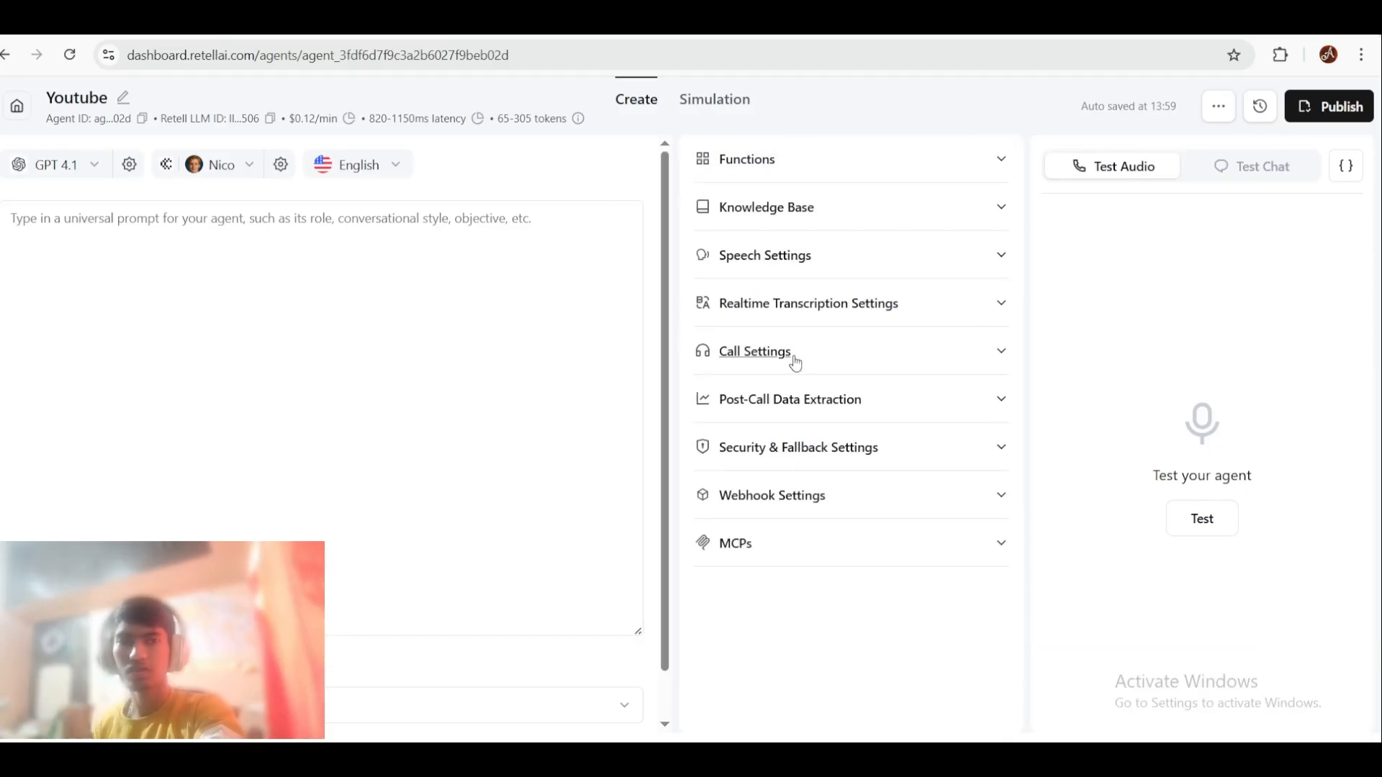
{"action": "left_click", "coordinate": [821, 493]}
{"action": "scroll", "coordinate": [824, 486], "scroll_direction": "down", "scroll_amount": 2}
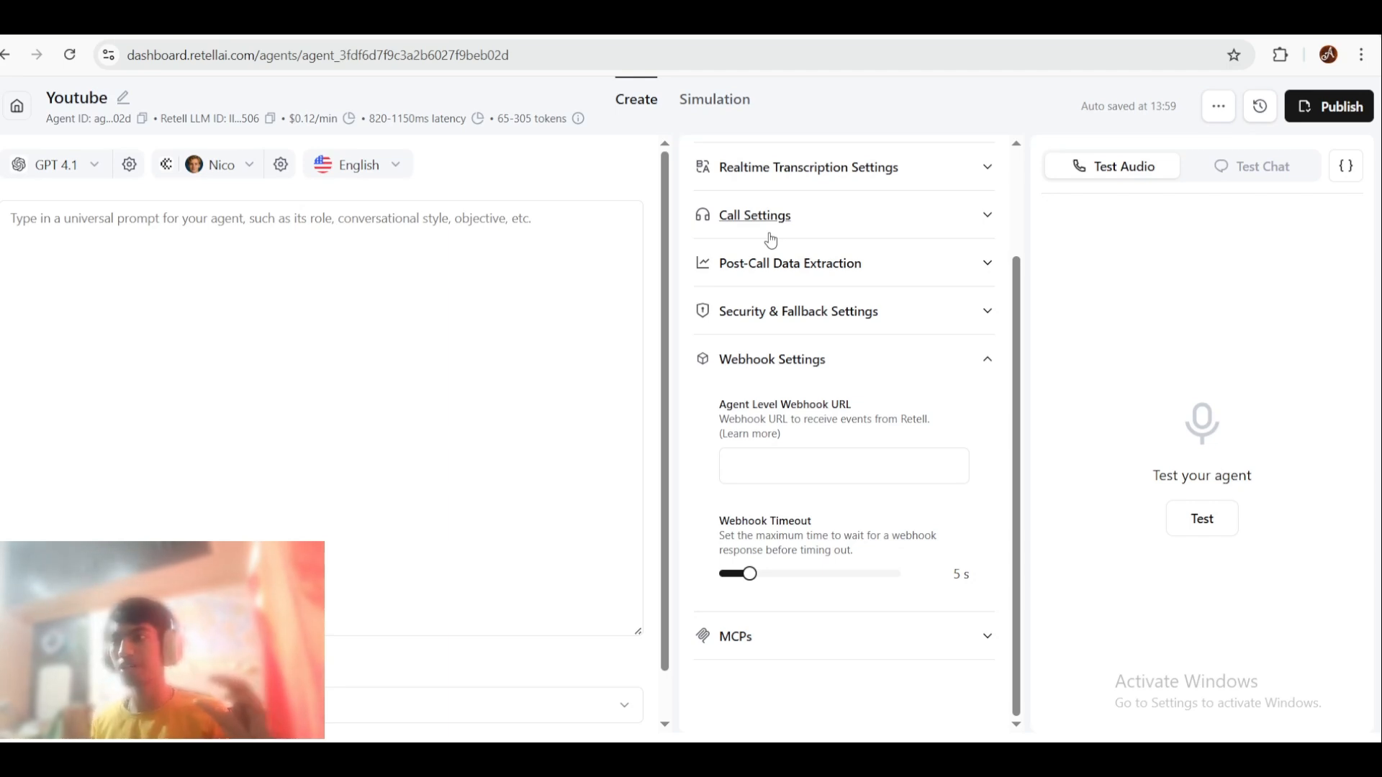
{"action": "left_click", "coordinate": [785, 345]}
Step: Look at the welcome message's AI Entry Timeout and set the Welcome Message to AI speaks first
{"action": "scroll", "coordinate": [786, 552], "scroll_direction": "down", "scroll_amount": 2}
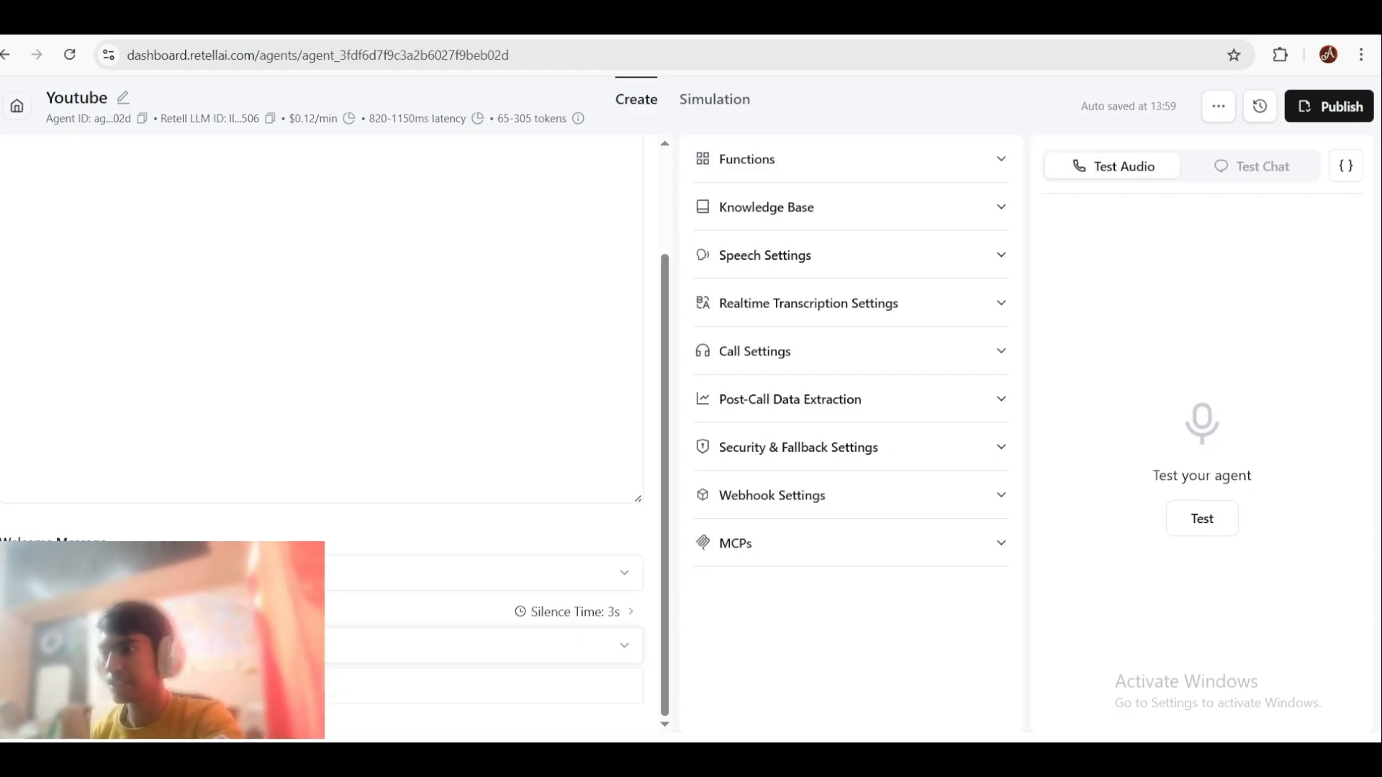
{"action": "left_click", "coordinate": [588, 627]}
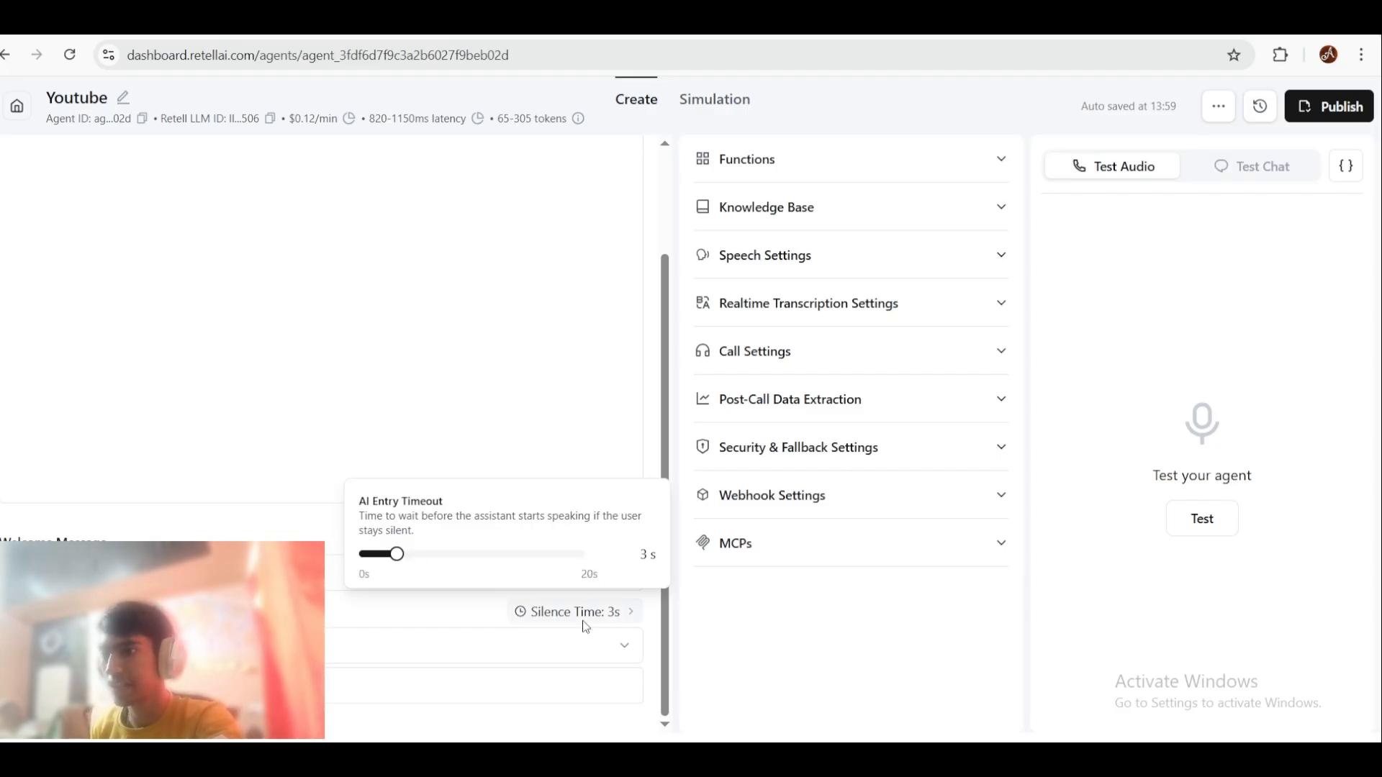
{"action": "left_click", "coordinate": [342, 639]}
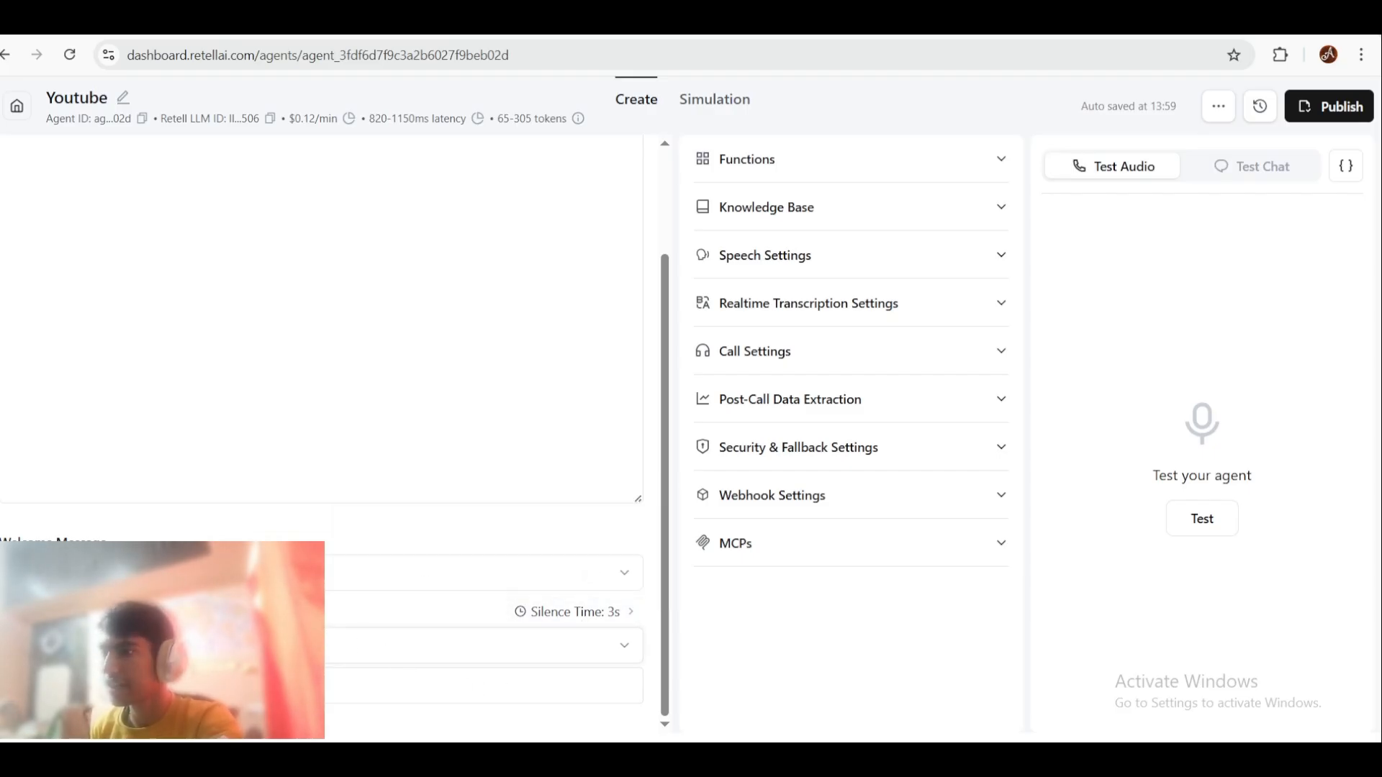
{"action": "left_click", "coordinate": [216, 685]}
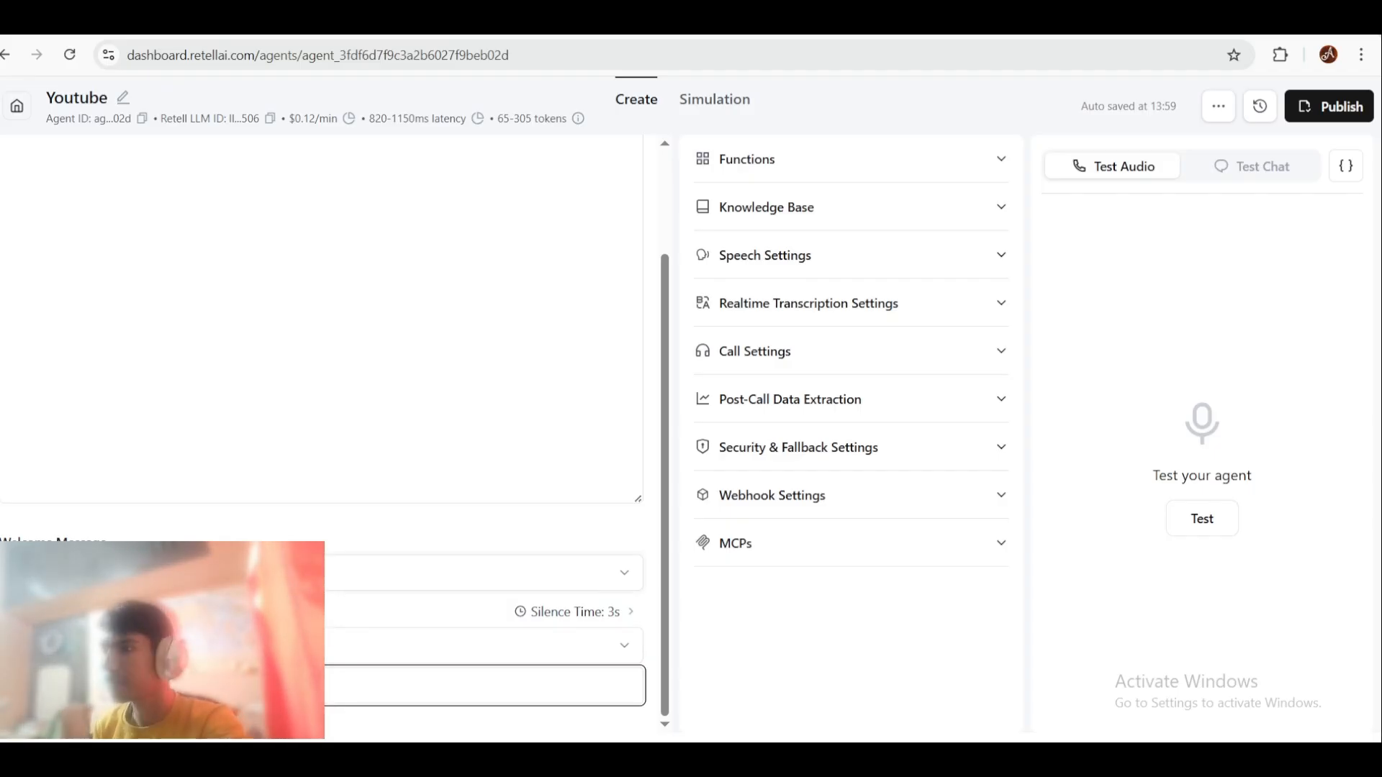
{"action": "left_click", "coordinate": [216, 573]}
{"action": "left_click", "coordinate": [216, 645]}
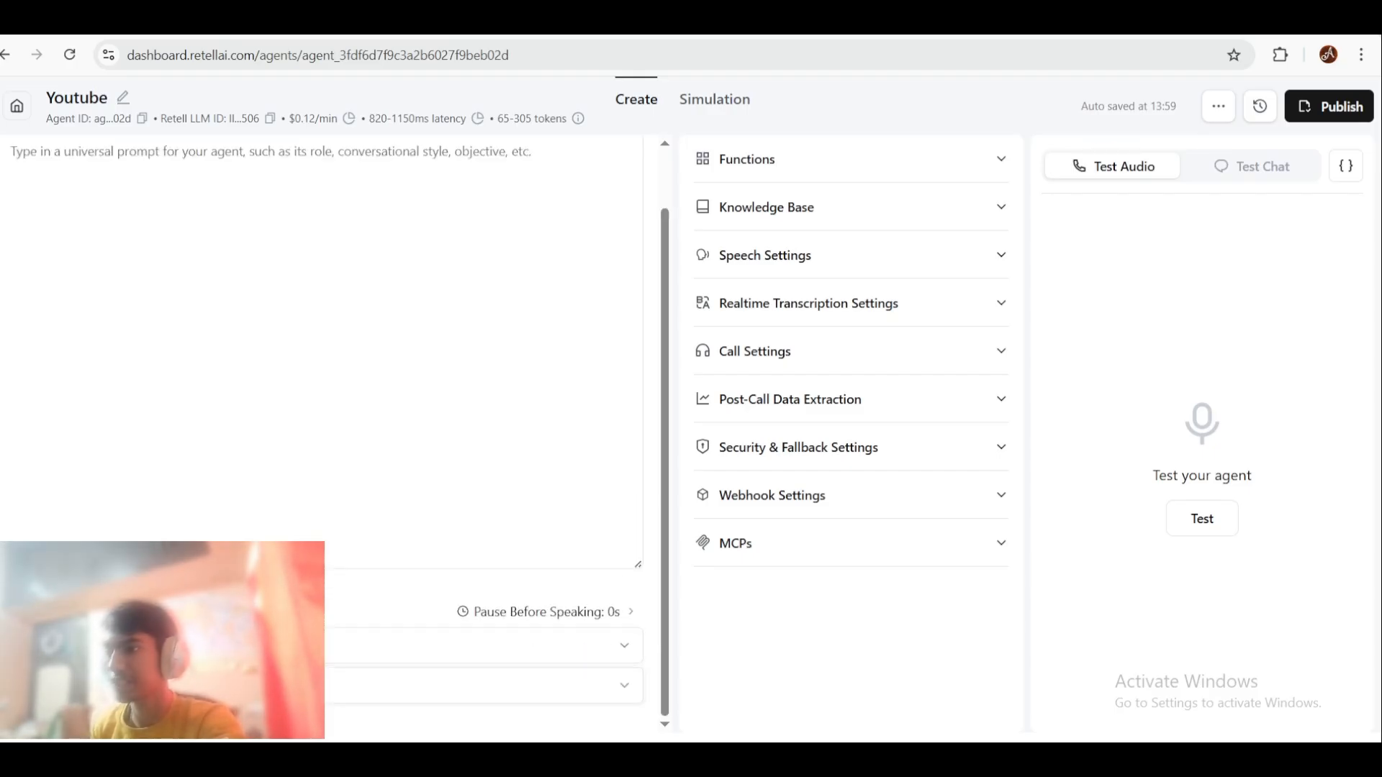
Step: Set a custom welcome message: "Hello this is Nico an AI assistant for X company, this call will be recorded for quality and security purposes"
{"action": "scroll", "coordinate": [344, 661], "scroll_direction": "up", "scroll_amount": 1}
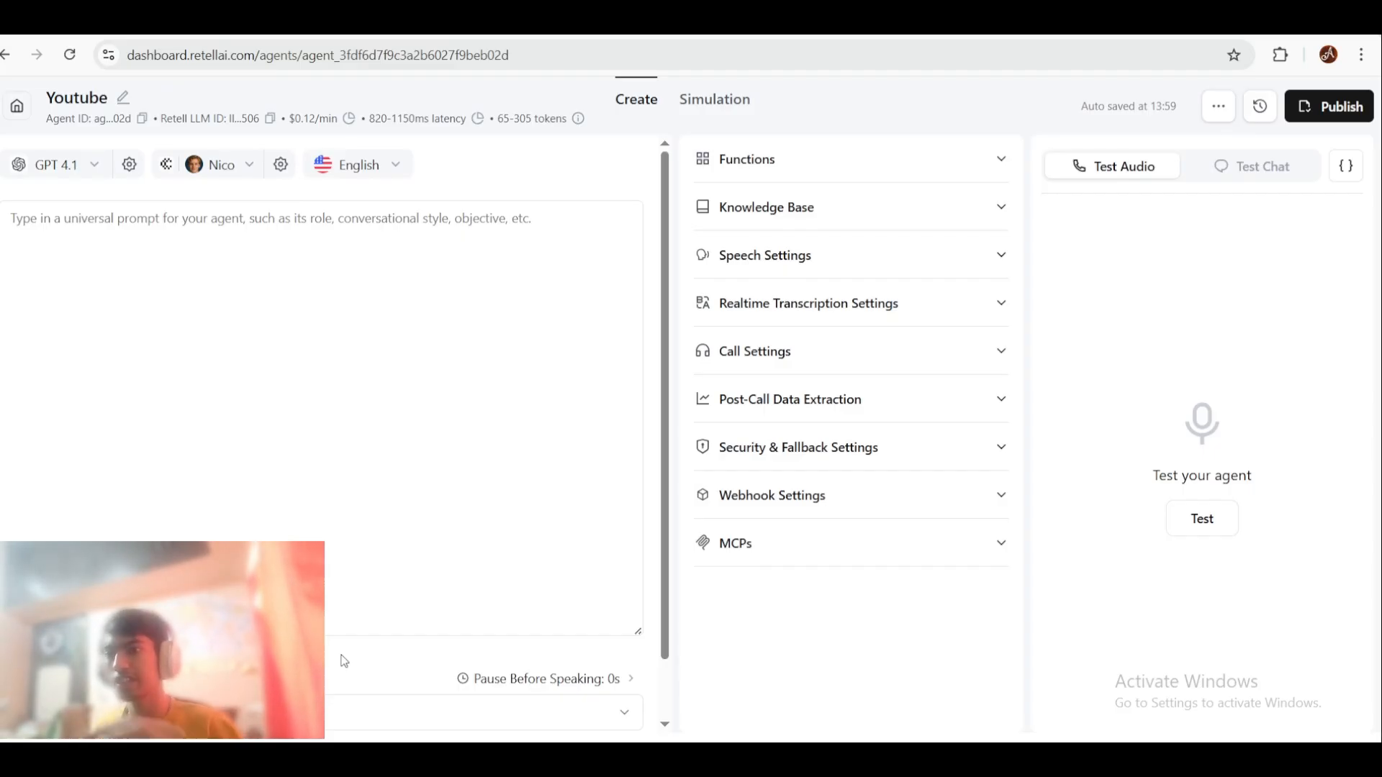
{"action": "scroll", "coordinate": [345, 661], "scroll_direction": "down", "scroll_amount": 2}
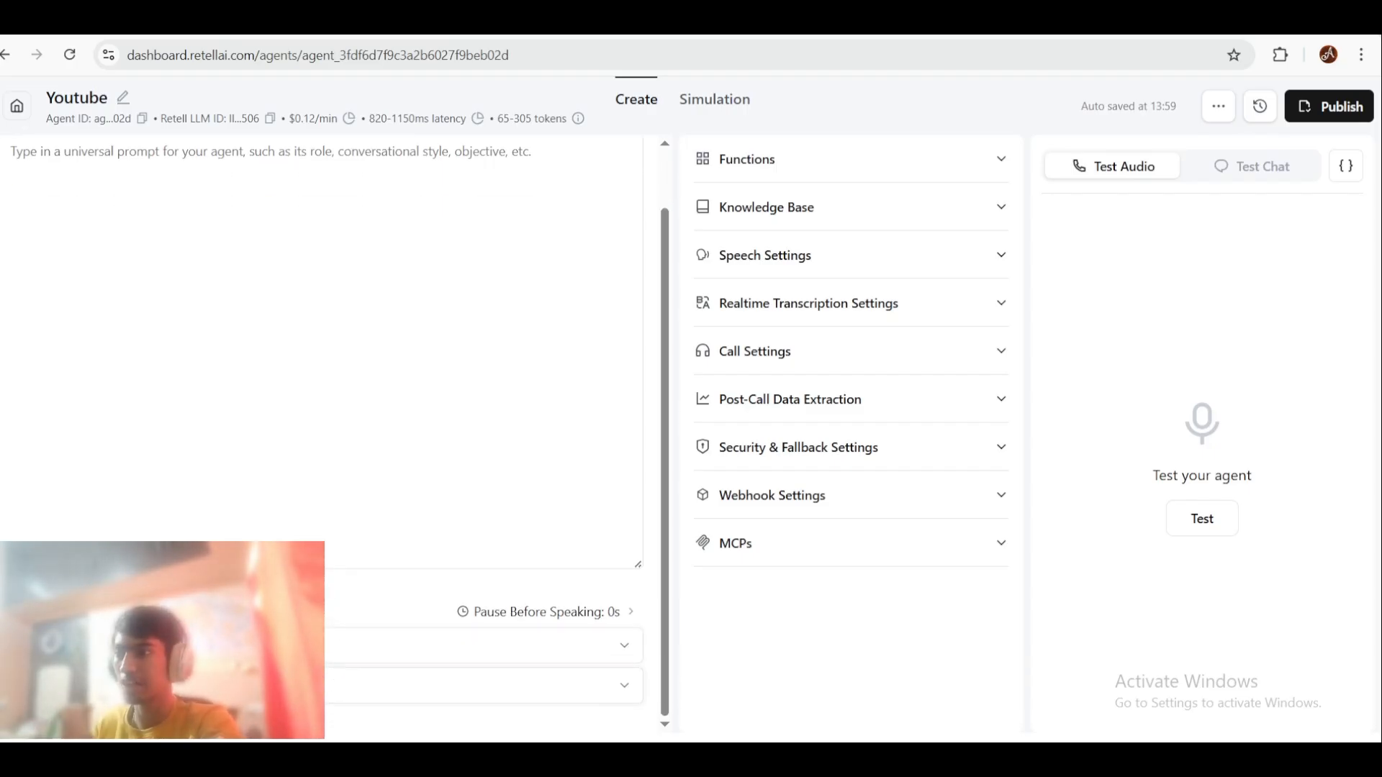
{"action": "left_click", "coordinate": [317, 685]}
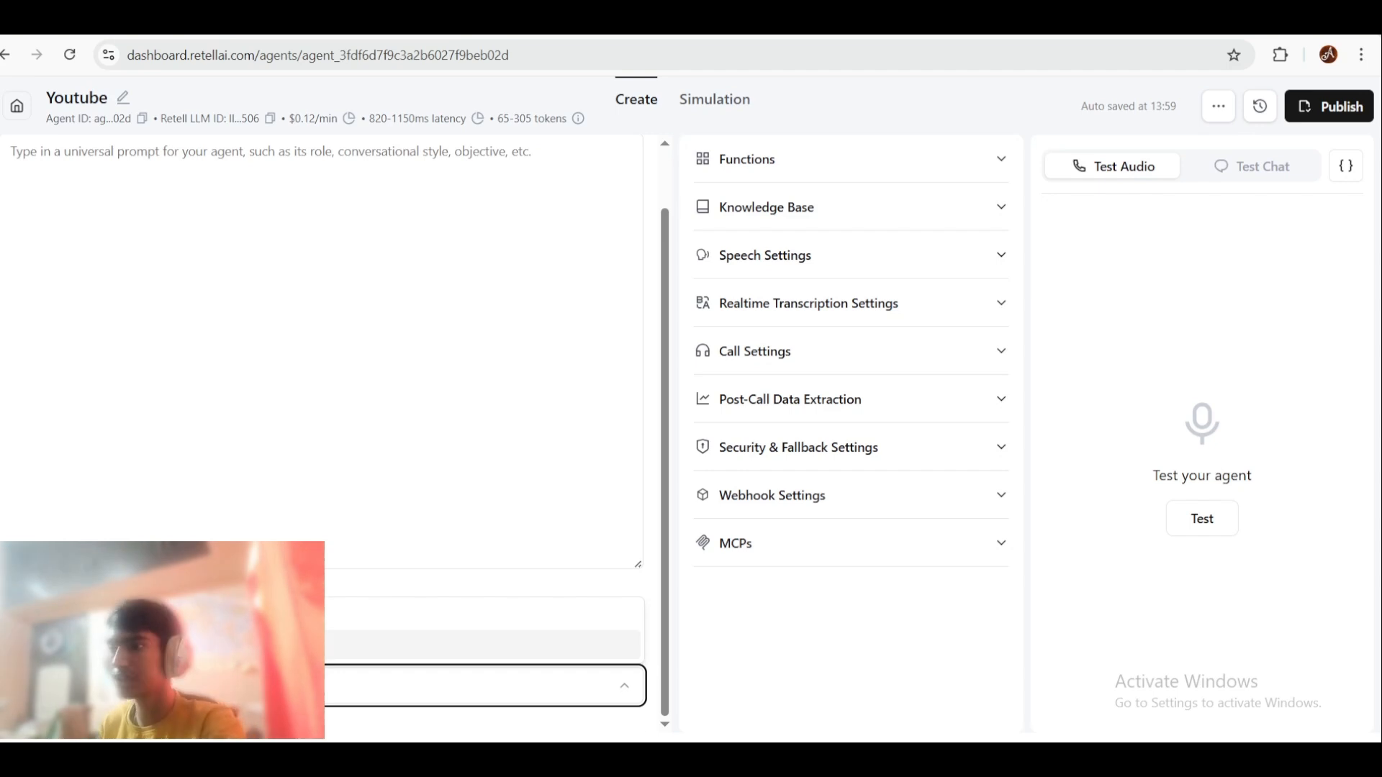
{"action": "left_click", "coordinate": [172, 645]}
{"action": "scroll", "coordinate": [172, 648], "scroll_direction": "down", "scroll_amount": 1}
{"action": "left_click", "coordinate": [172, 685]}
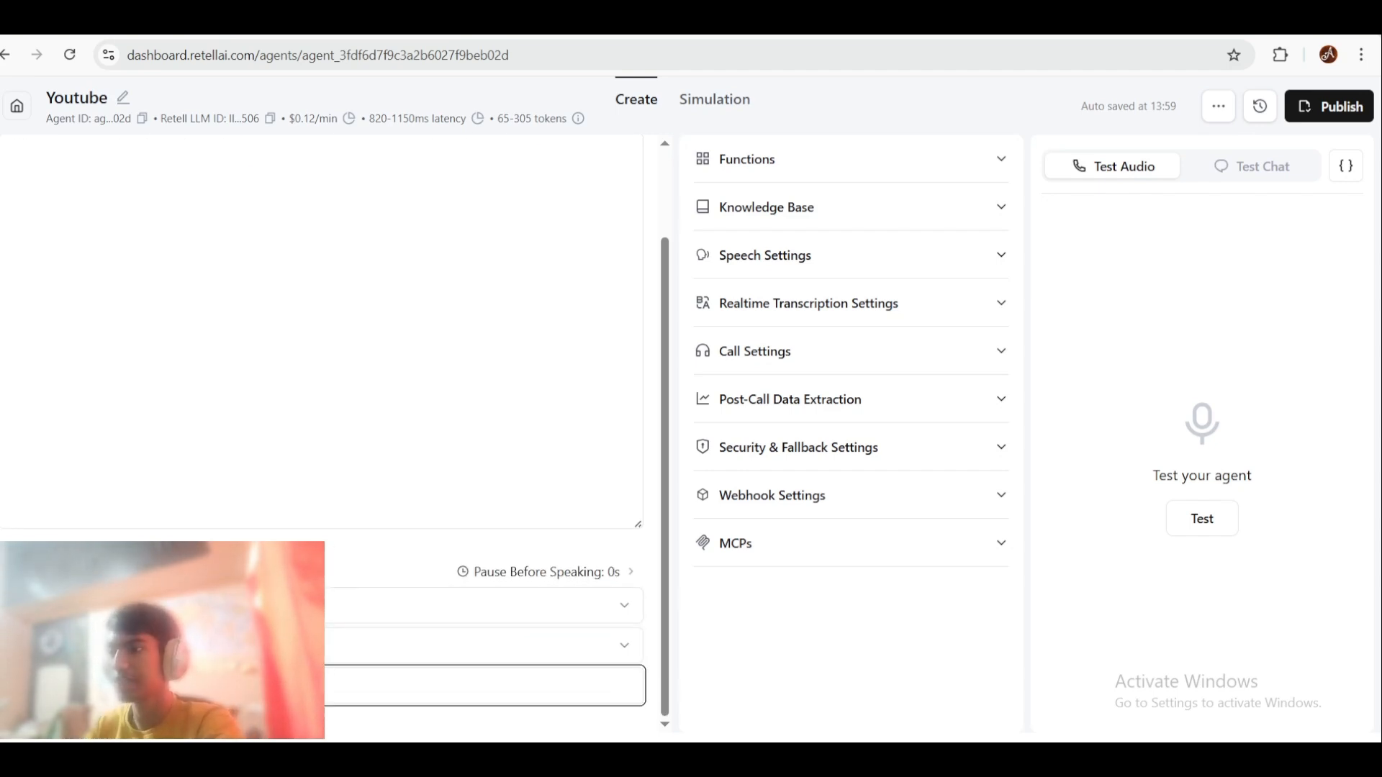
{"action": "key", "text": "ctrl+v"}
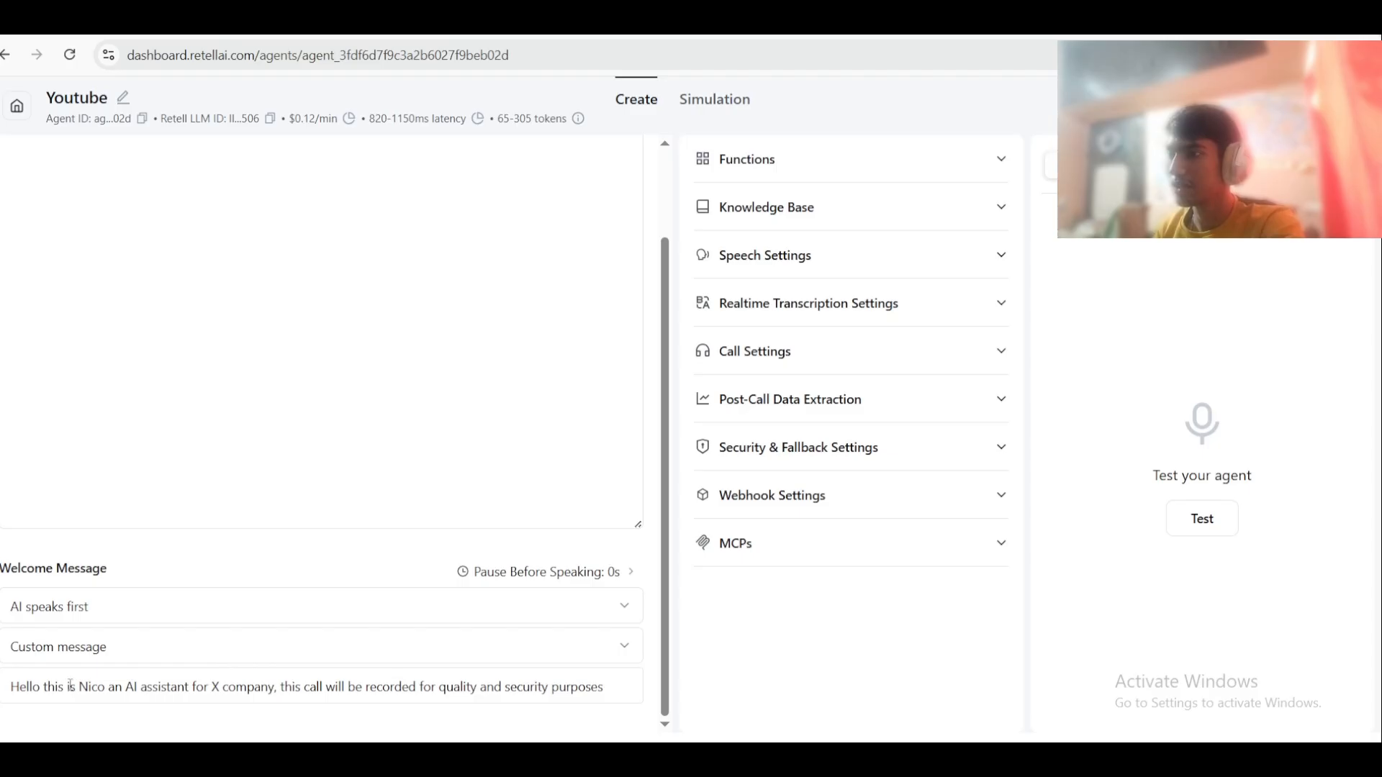
Step: Read through the custom welcome message, including its AI assistant introduction and call-recording notice
{"action": "left_click_drag", "start_coordinate": [108, 686], "coordinate": [610, 691]}
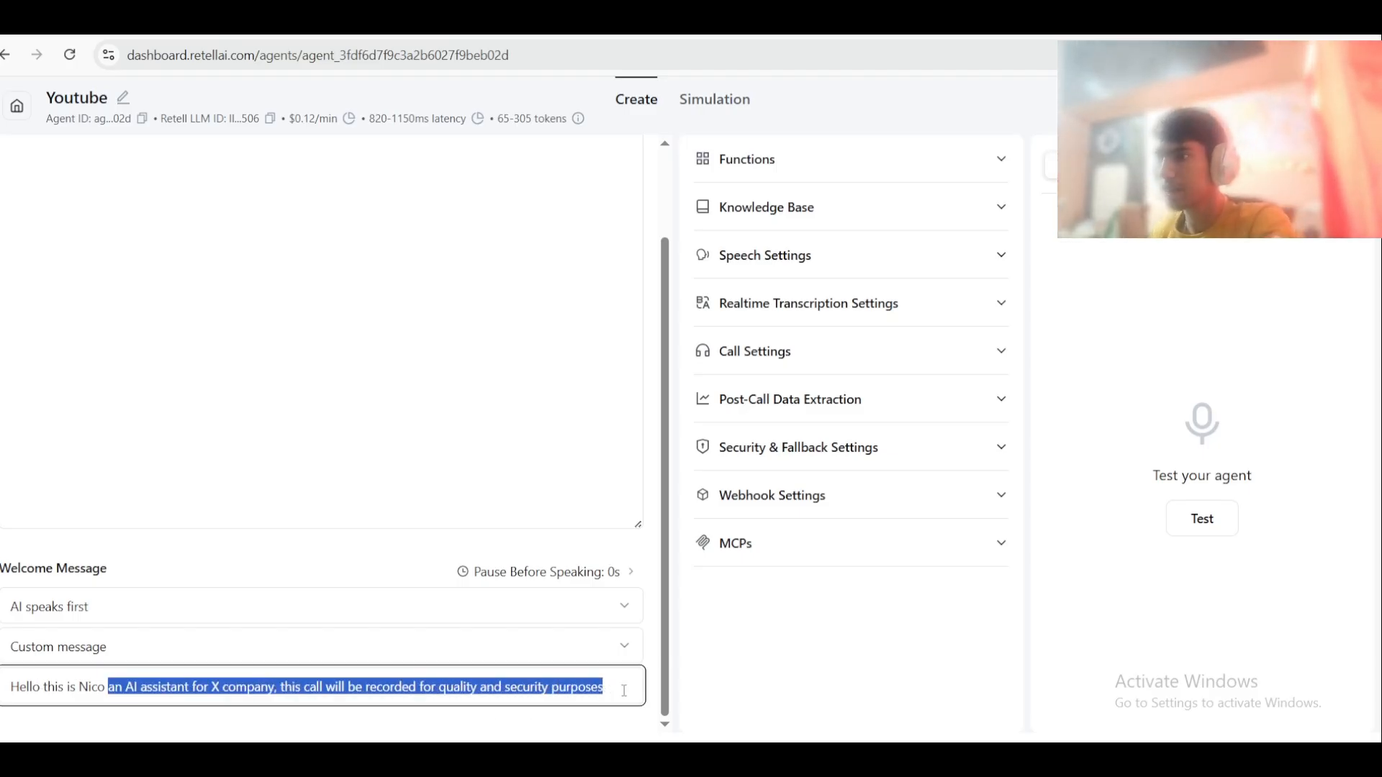
{"action": "left_click", "coordinate": [631, 691]}
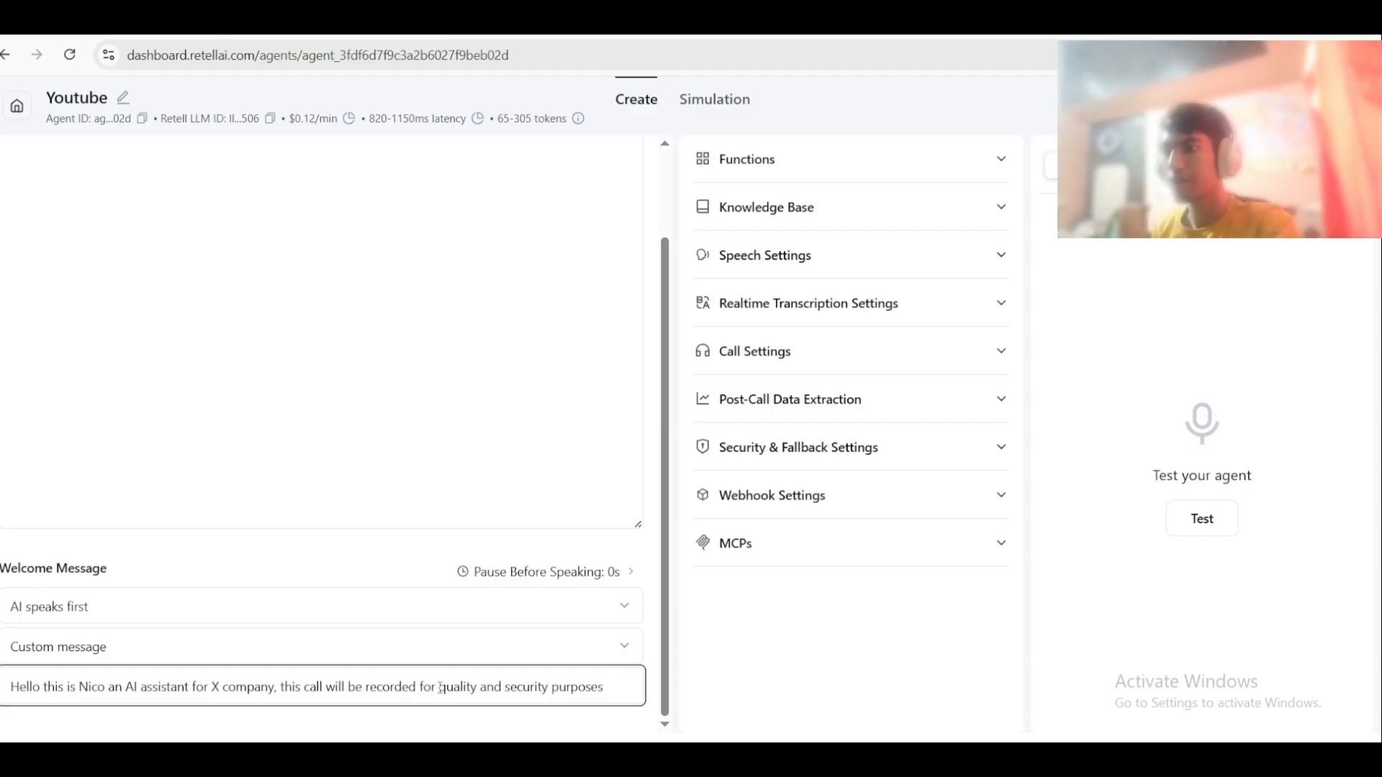
{"action": "left_click_drag", "start_coordinate": [627, 681], "coordinate": [10, 681]}
{"action": "left_click", "coordinate": [132, 684]}
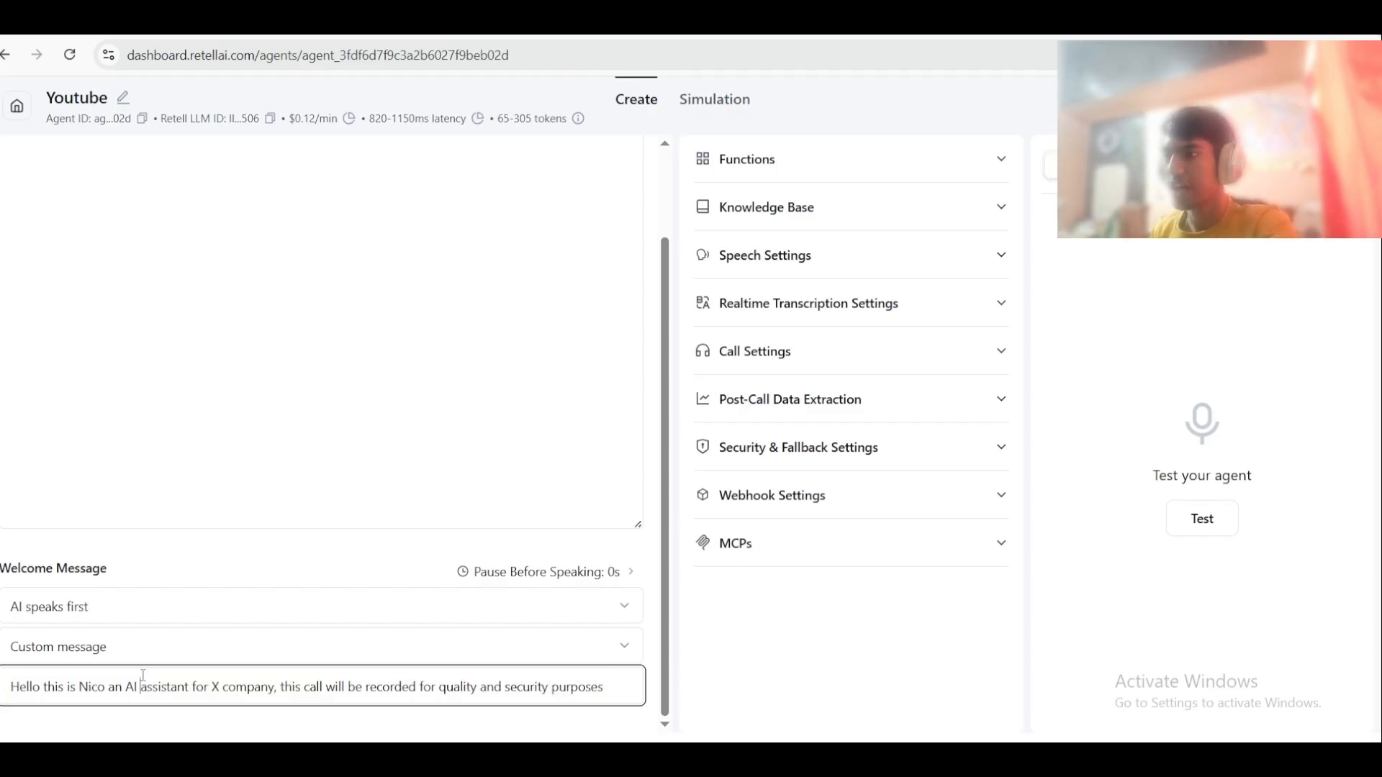
{"action": "double_click", "coordinate": [131, 684]}
{"action": "left_click", "coordinate": [139, 676]}
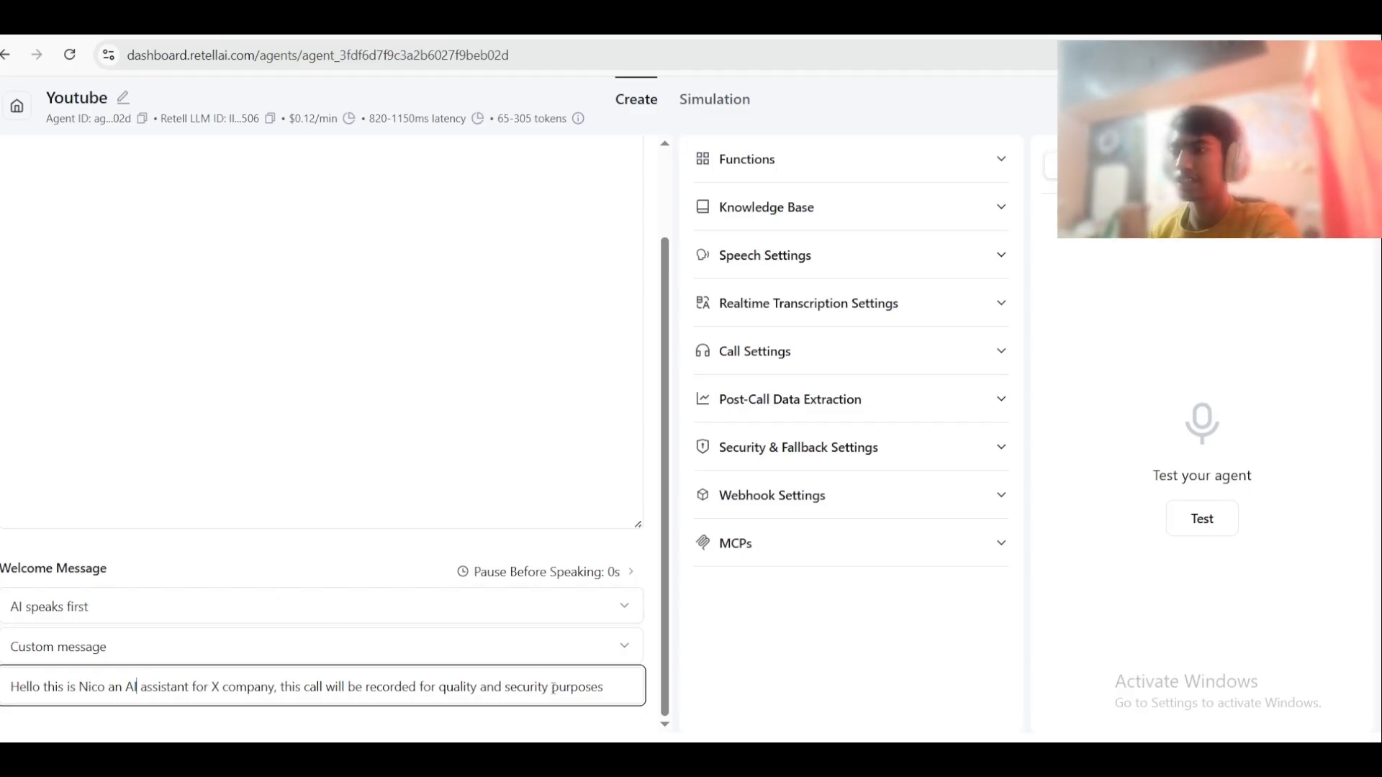
{"action": "left_click_drag", "start_coordinate": [620, 690], "coordinate": [670, 637]}
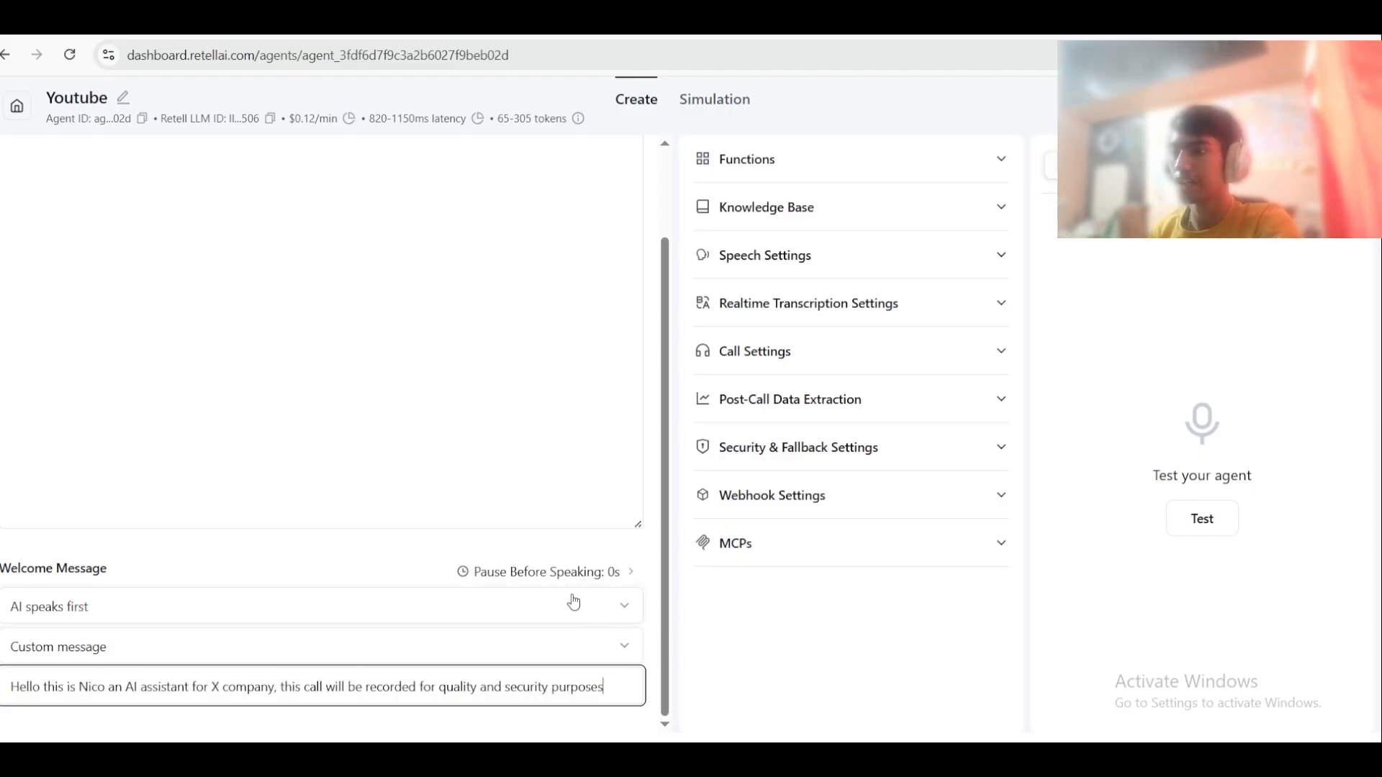
Step: Paste the headings #ROLE, #PERSONALITY, #CONTEXT, #INSTRUCTIONS, #EXAMPLES, #RULES and #TOOL EXECUTION into the agent's universal prompt
{"action": "scroll", "coordinate": [379, 586], "scroll_direction": "up", "scroll_amount": 2}
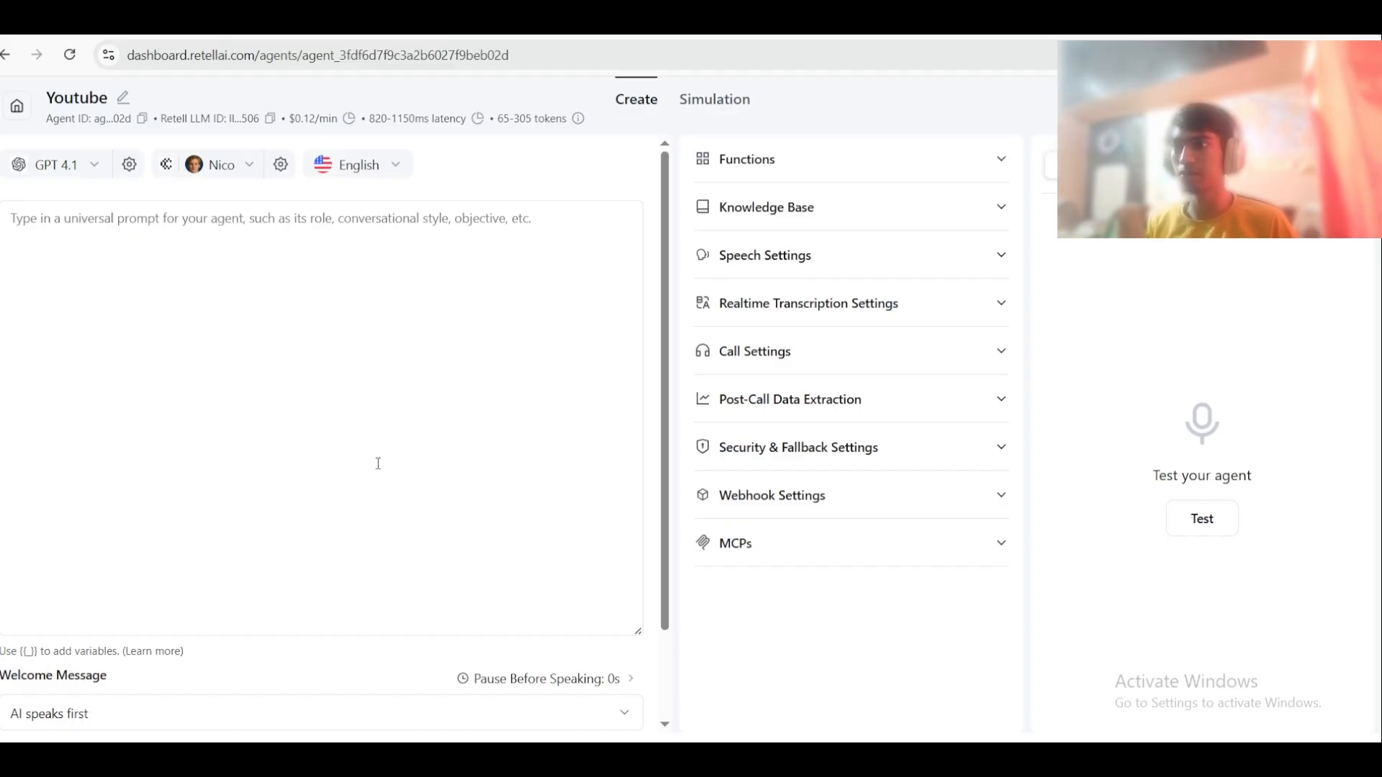
{"action": "left_click", "coordinate": [379, 463]}
{"action": "key", "text": "ctrl+v"}
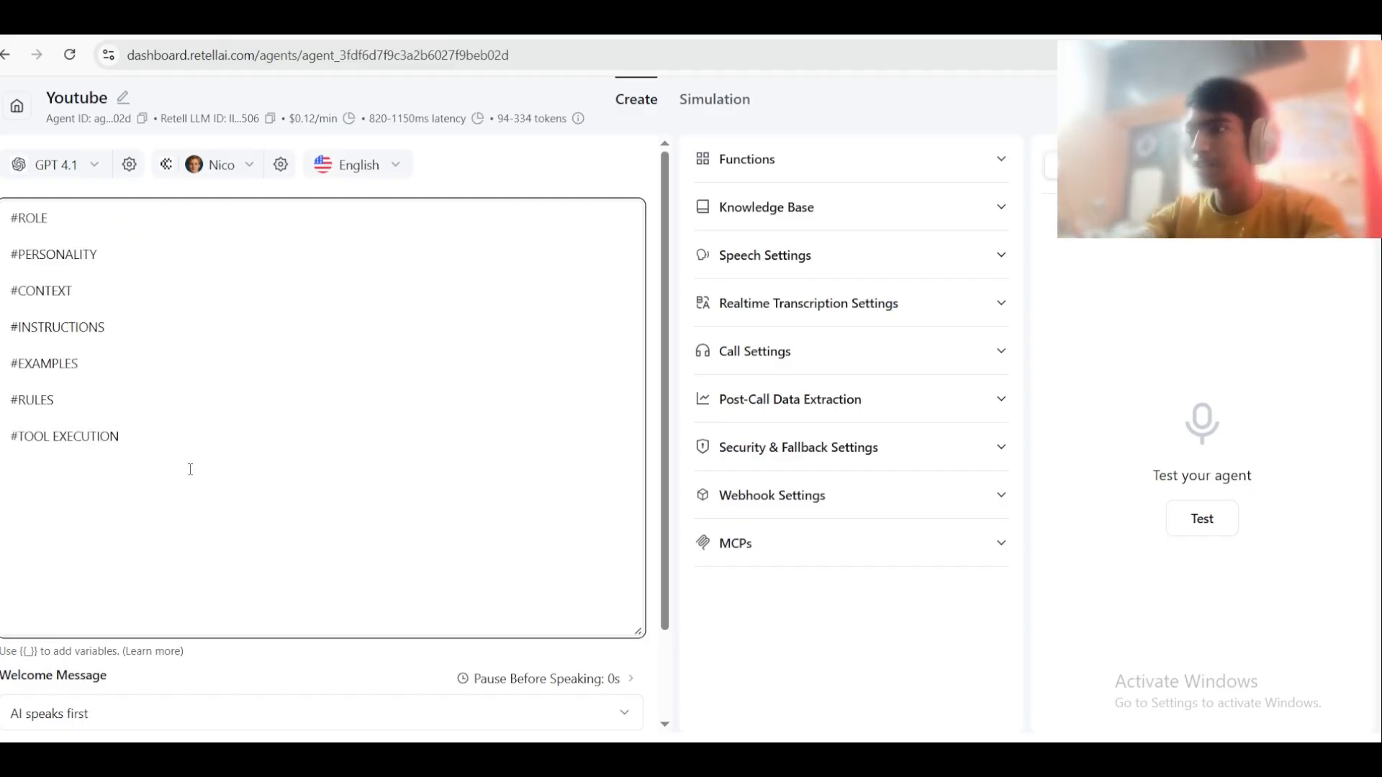
Step: Go through the universal prompt's section headings from #ROLE to #TOOL EXECUTION
{"action": "left_click_drag", "start_coordinate": [188, 469], "coordinate": [9, 216]}
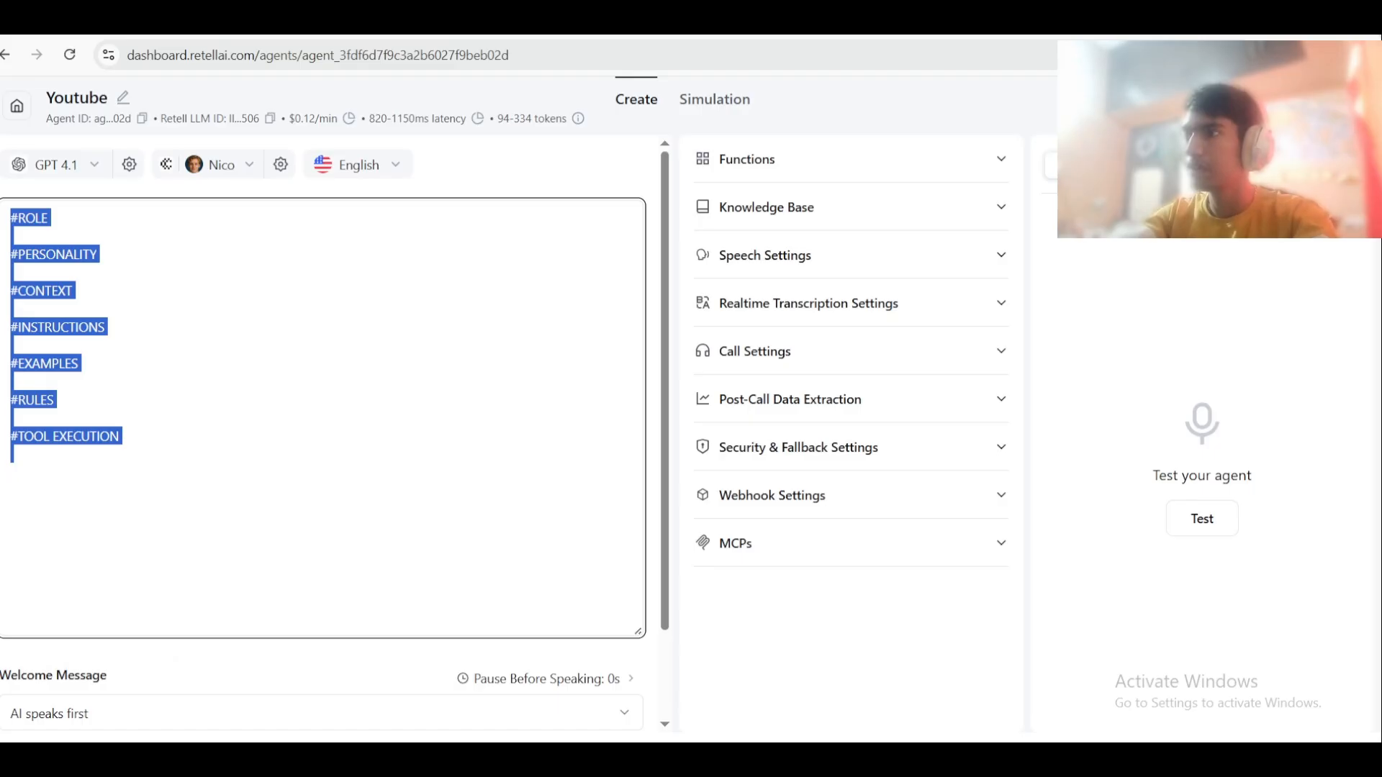
{"action": "left_click", "coordinate": [64, 216]}
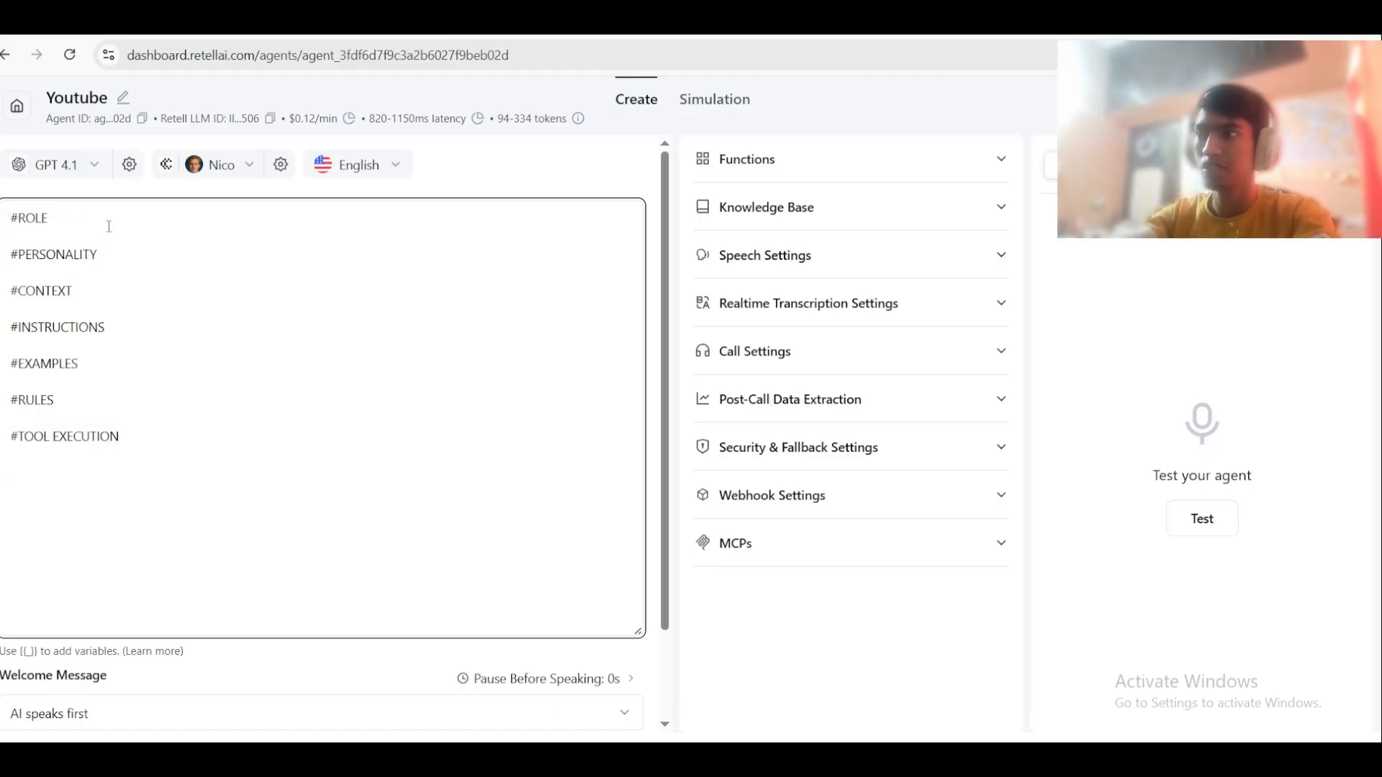
{"action": "left_click", "coordinate": [136, 269]}
{"action": "left_click", "coordinate": [131, 246]}
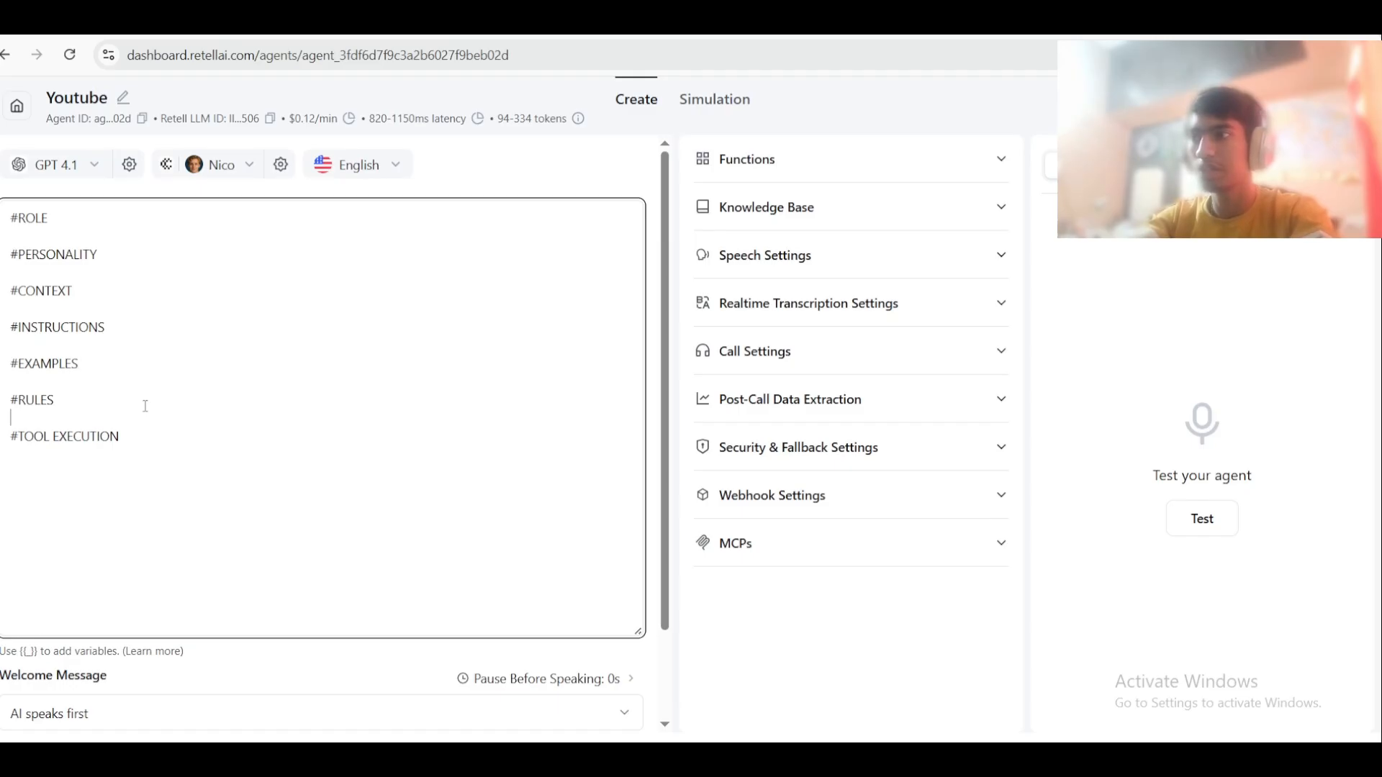
{"action": "left_click", "coordinate": [190, 442]}
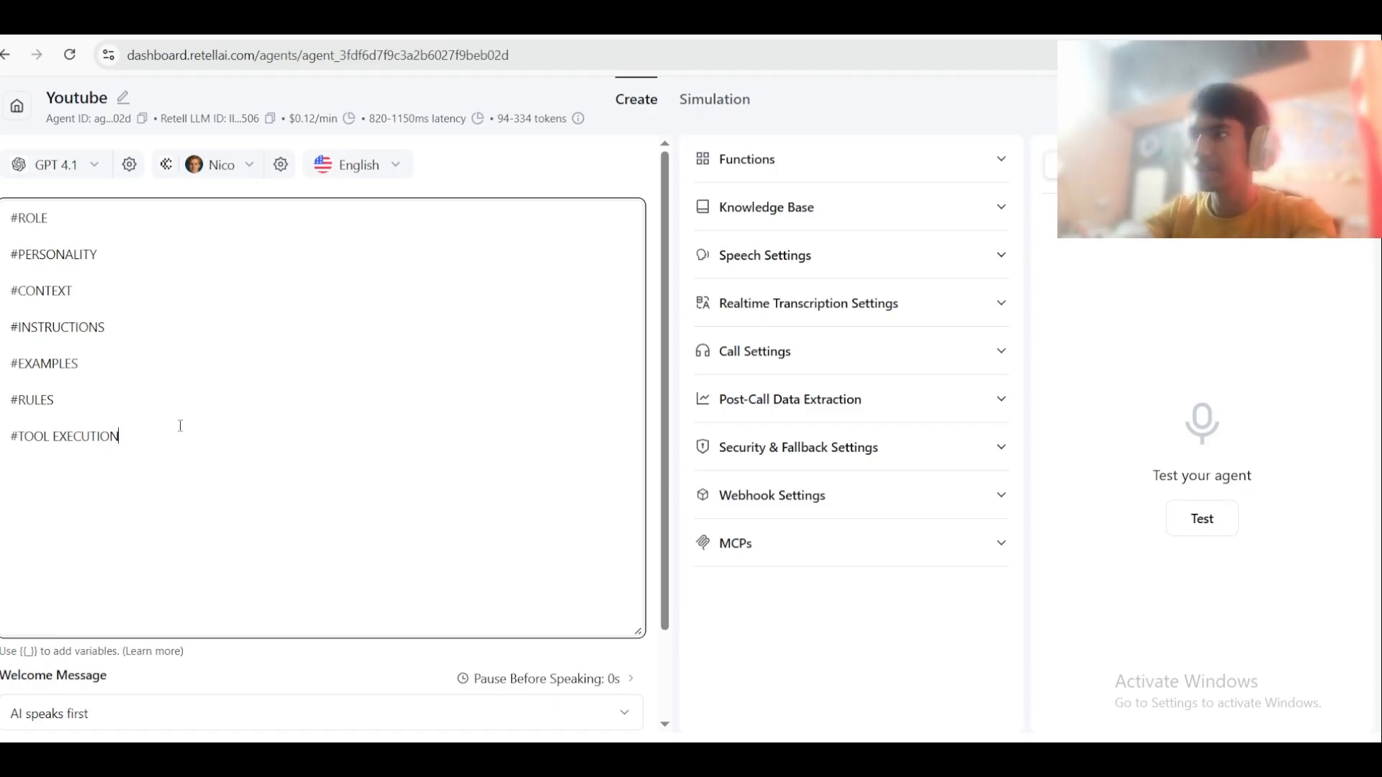
{"action": "key", "text": "ctrl+a"}
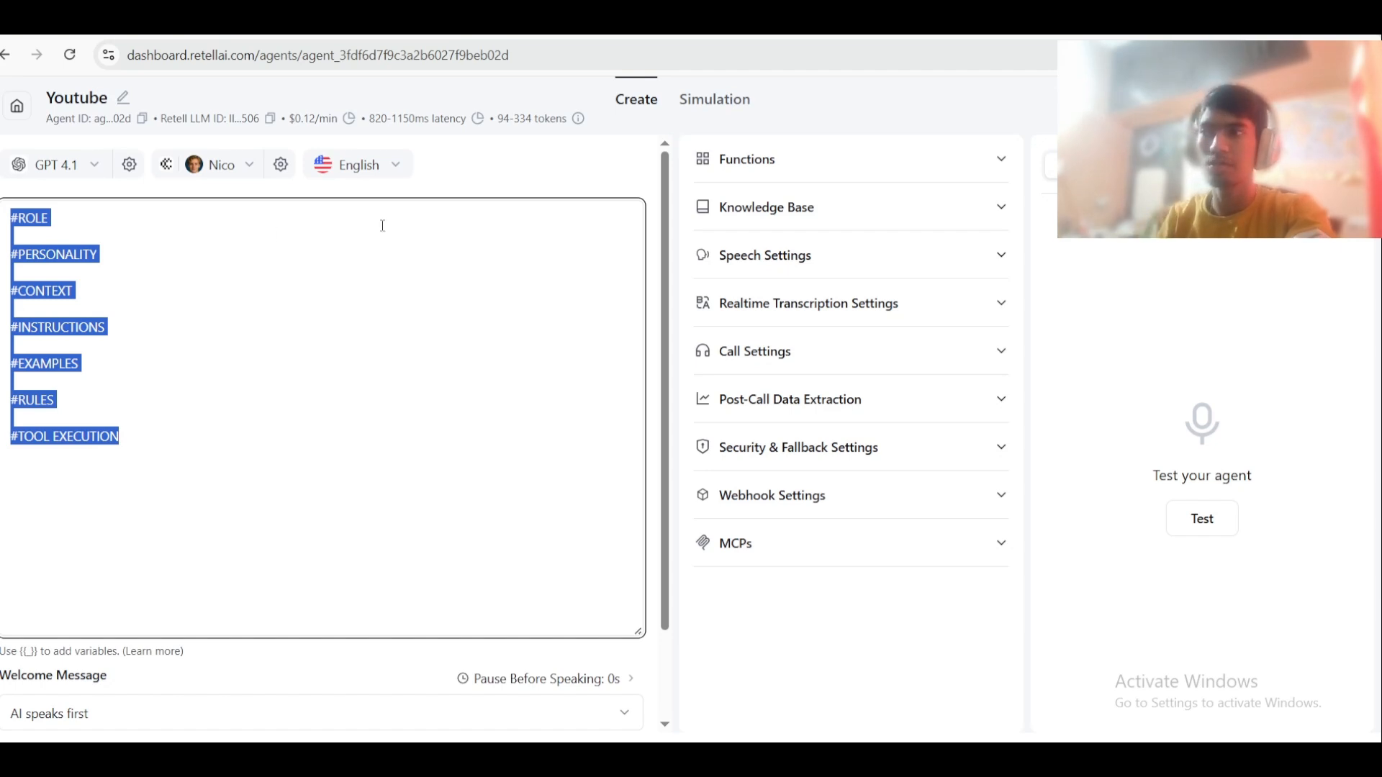
{"action": "left_click", "coordinate": [504, 185]}
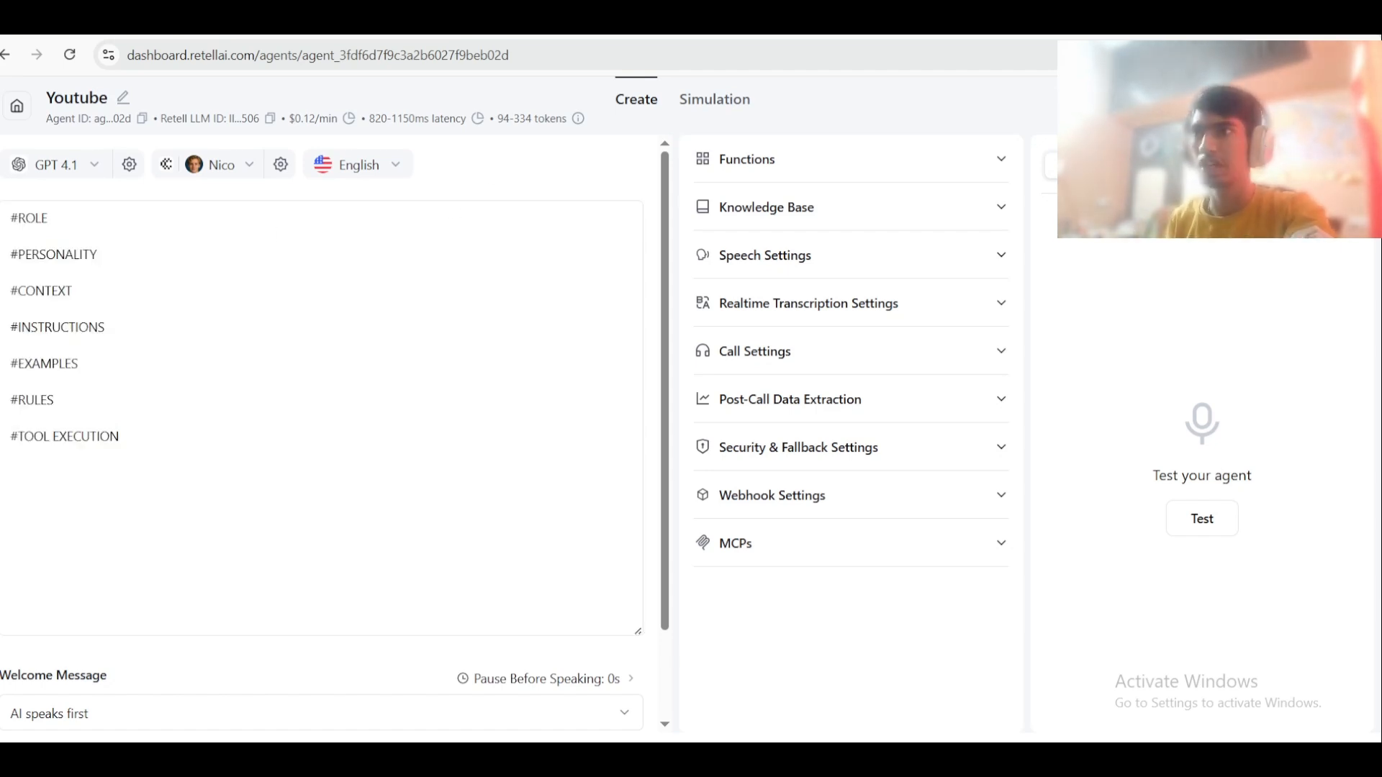
Step: Switch to the Figma board and examine the AI RECEPTIONIST flowchart with its new-customer and call-transfer branches
{"action": "key", "text": "ctrl+Tab"}
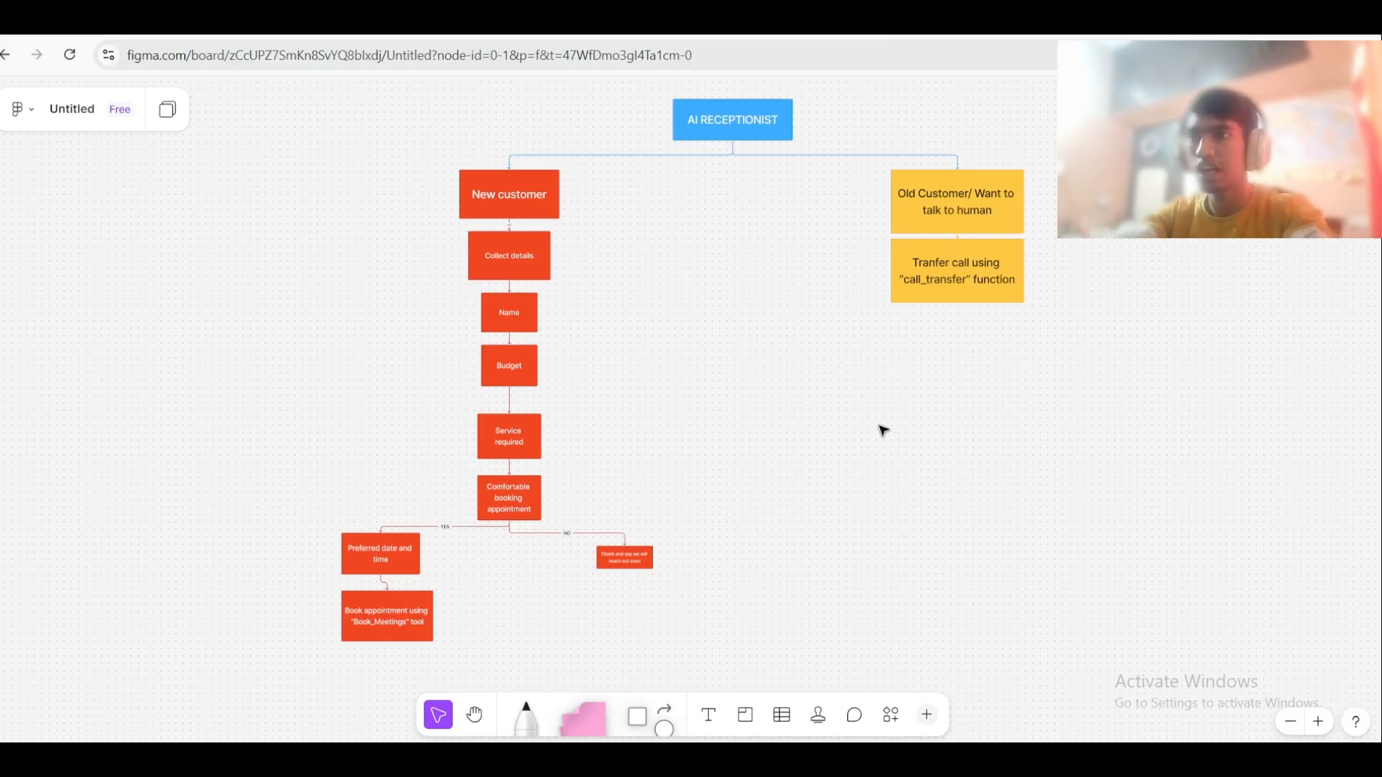
{"action": "left_click_drag", "start_coordinate": [1150, 352], "coordinate": [821, 277]}
{"action": "scroll", "coordinate": [804, 184], "scroll_direction": "up", "scroll_amount": 1}
{"action": "scroll", "coordinate": [799, 186], "scroll_direction": "up", "scroll_amount": 5}
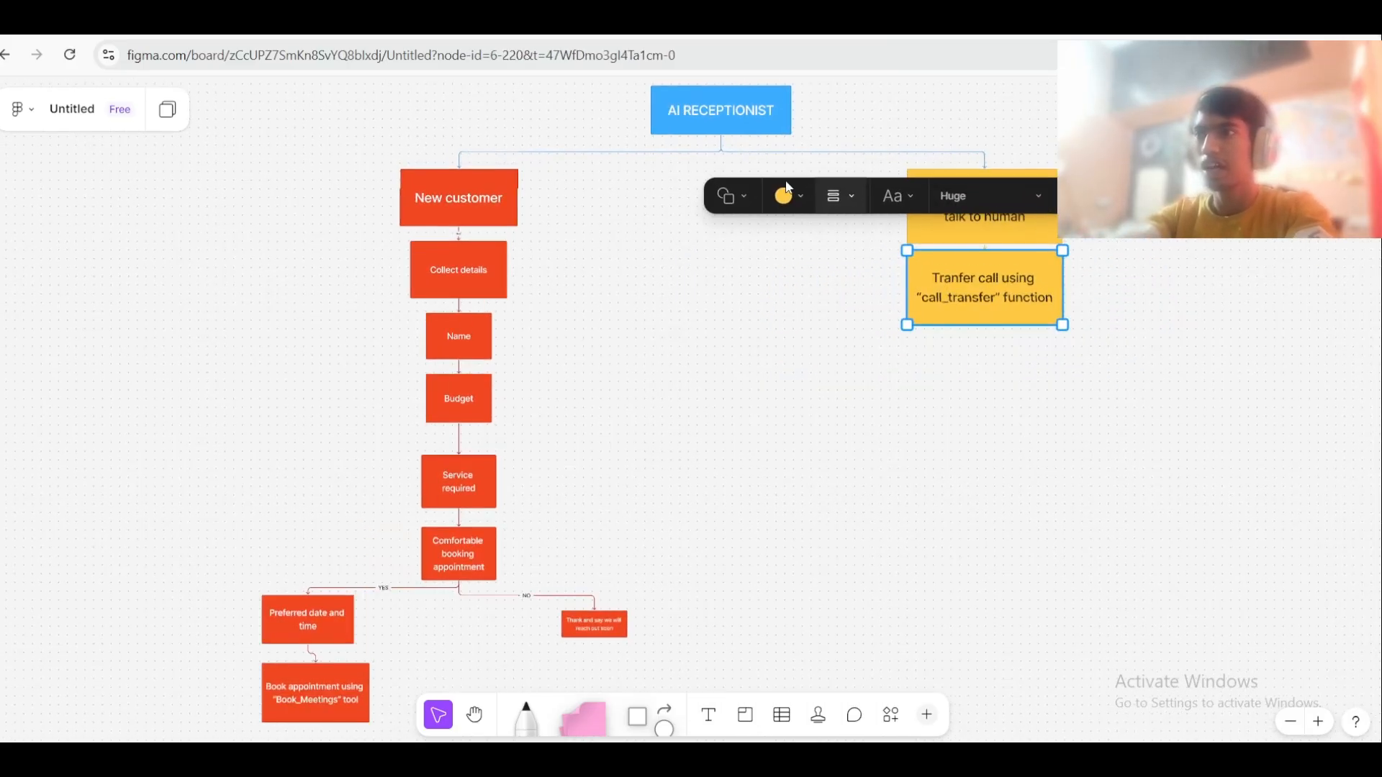
Step: Examine the flowchart's New customer branch from Collect details through Name, Budget and Service required to the booking decision
{"action": "left_click_drag", "start_coordinate": [735, 255], "coordinate": [543, 547]}
{"action": "left_click_drag", "start_coordinate": [348, 484], "coordinate": [406, 435]}
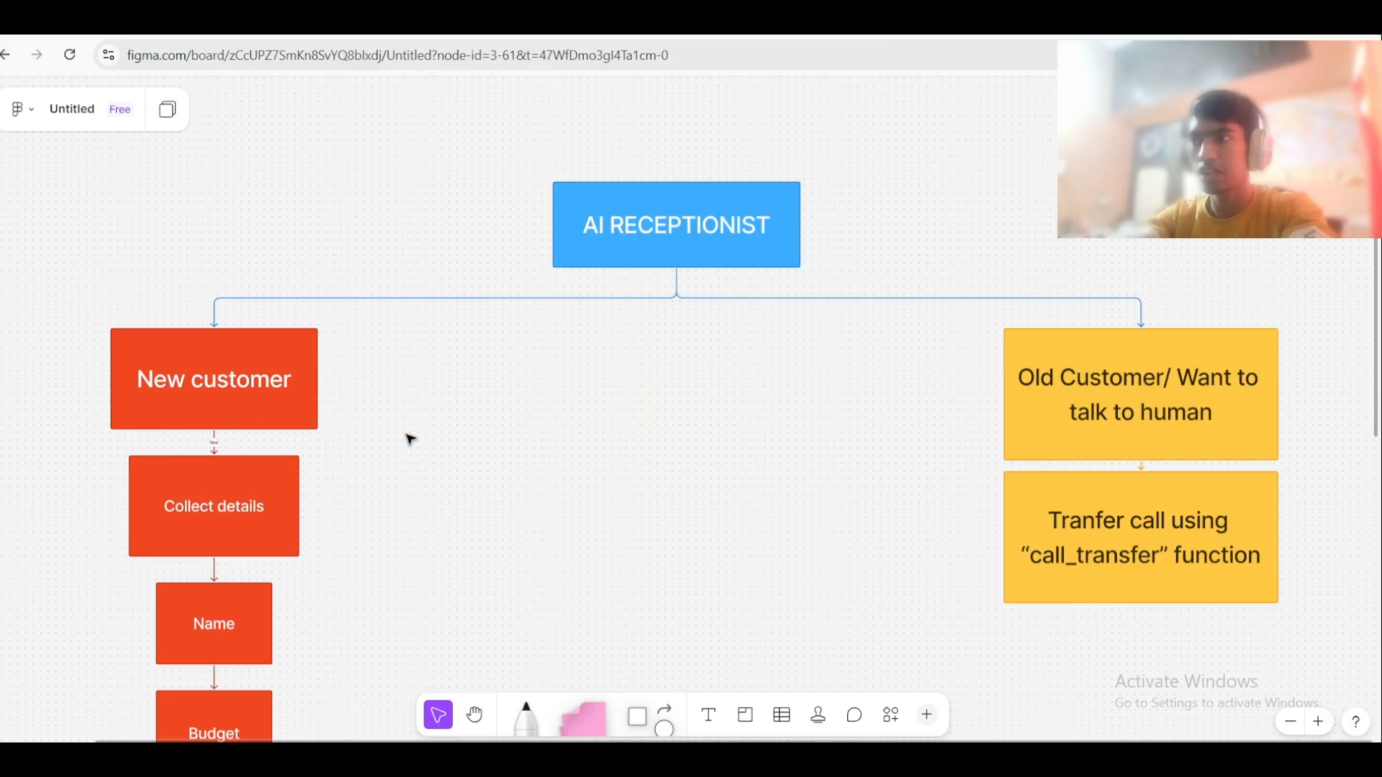
{"action": "left_click_drag", "start_coordinate": [380, 515], "coordinate": [358, 464]}
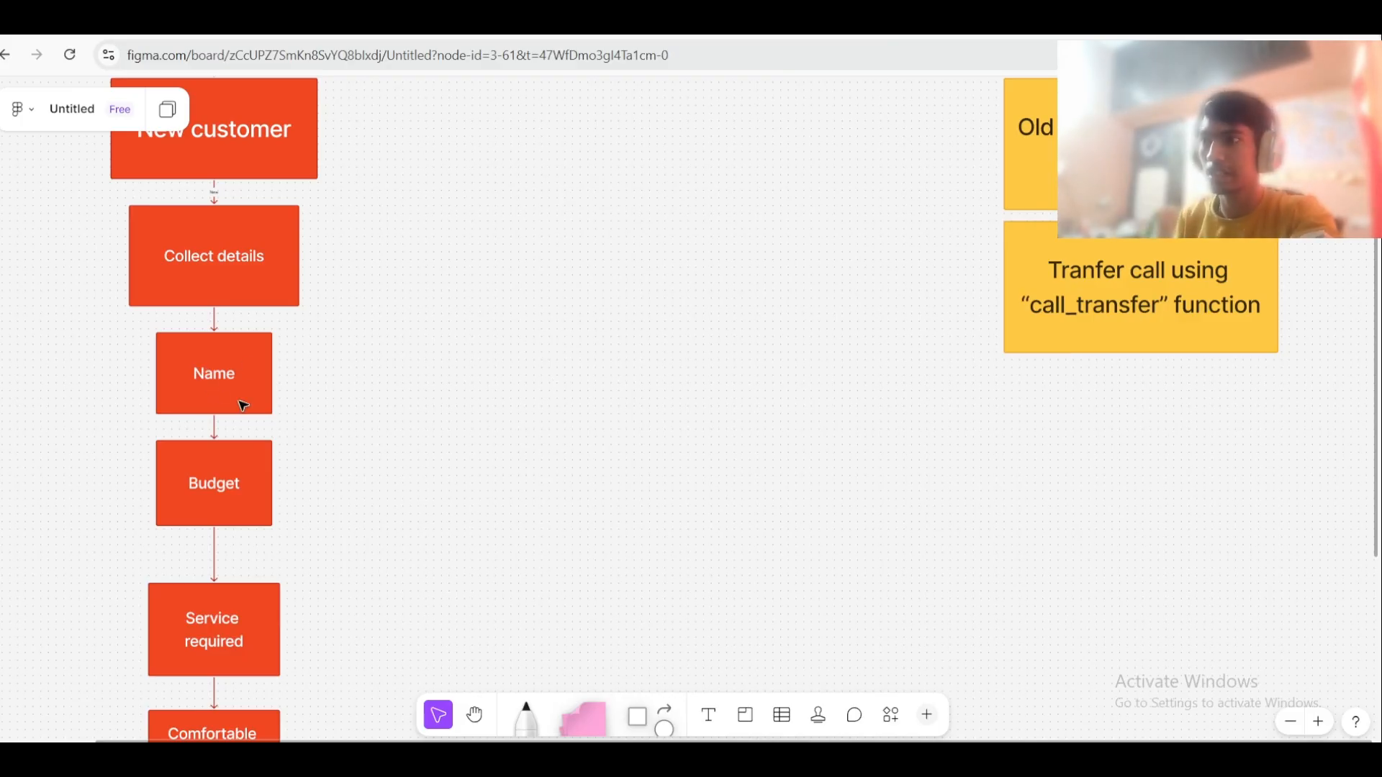
{"action": "left_click_drag", "start_coordinate": [342, 463], "coordinate": [392, 552]}
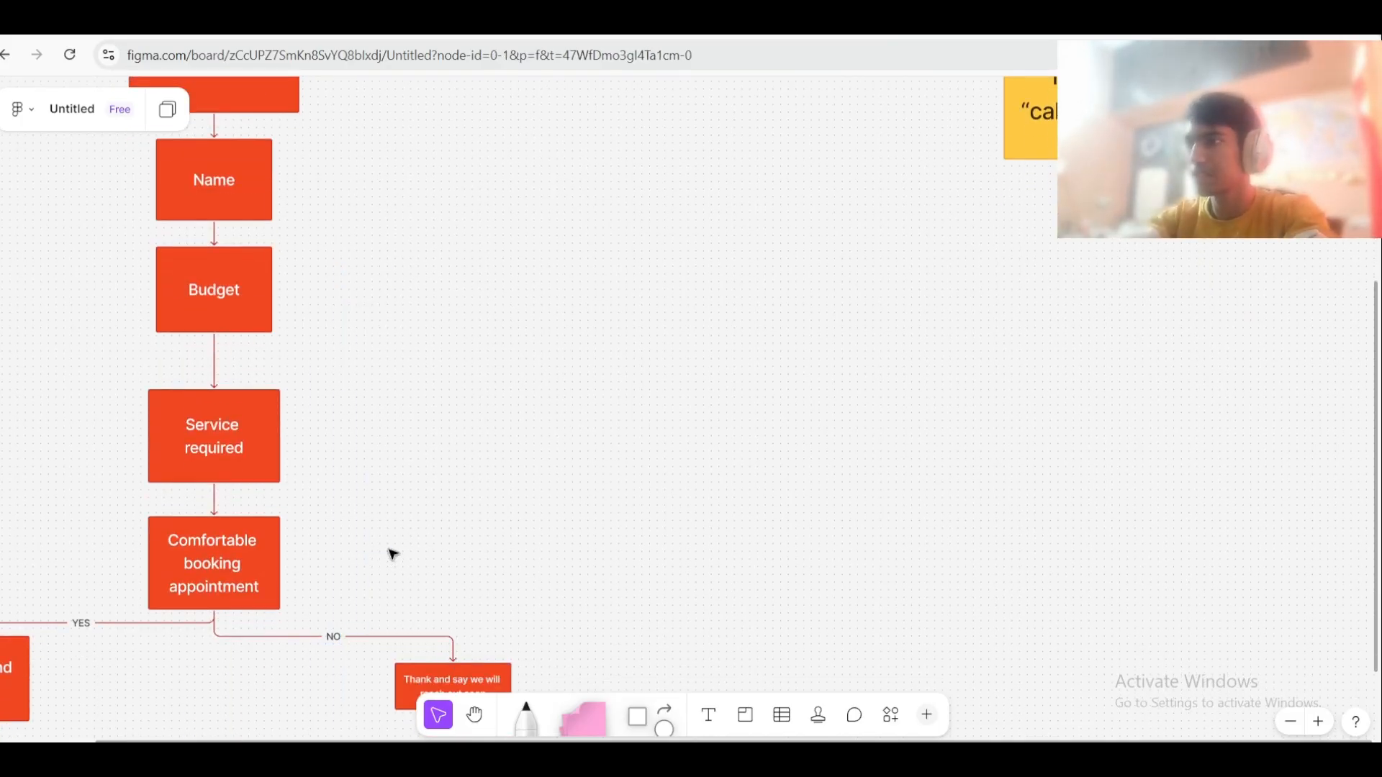
{"action": "scroll", "coordinate": [395, 529], "scroll_direction": "down", "scroll_amount": 2}
{"action": "left_click_drag", "start_coordinate": [85, 489], "coordinate": [759, 577]}
{"action": "left_click", "coordinate": [760, 580]}
{"action": "left_click_drag", "start_coordinate": [136, 490], "coordinate": [277, 461]}
{"action": "left_click", "coordinate": [541, 482]}
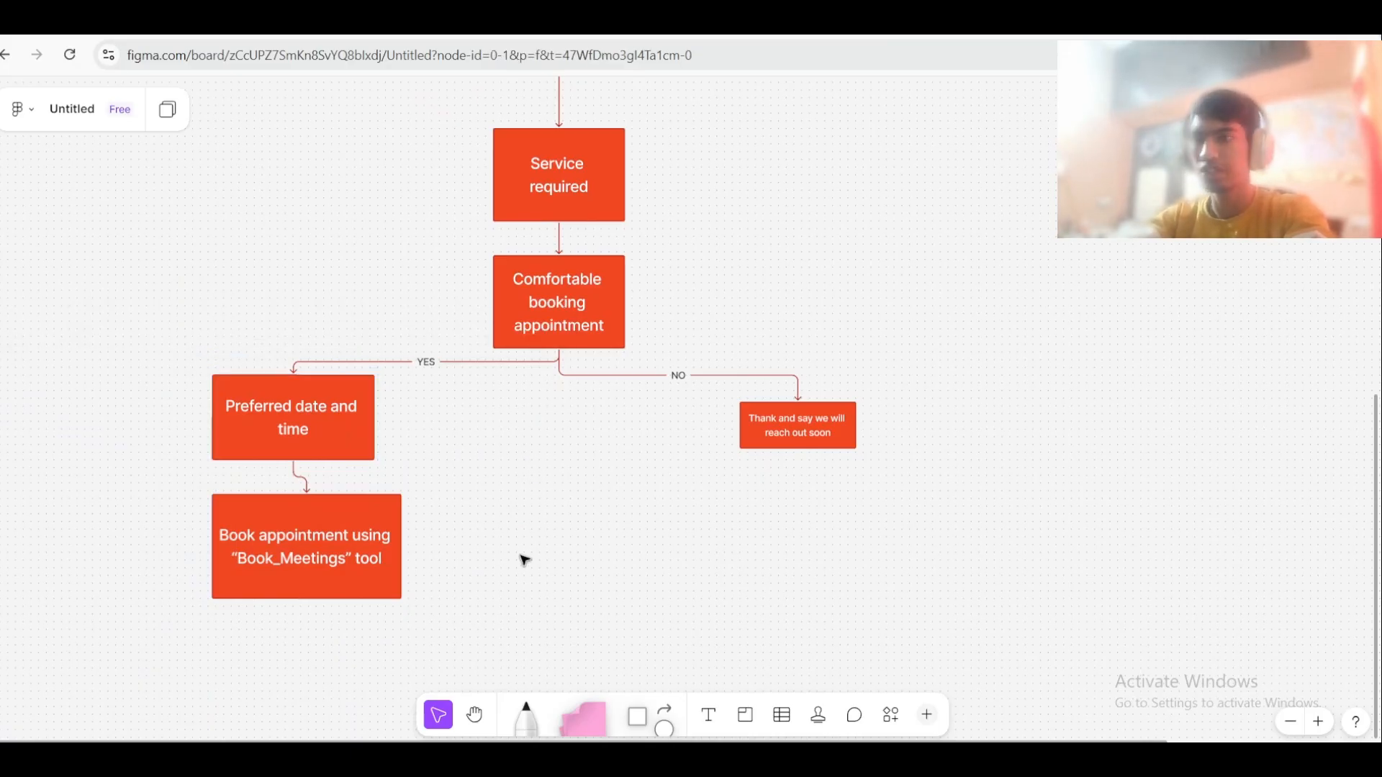
Step: Examine the YES and NO outcomes below Comfortable booking appointment, including the Book_Meetings tool and the thank-you message
{"action": "left_click_drag", "start_coordinate": [908, 529], "coordinate": [993, 428]}
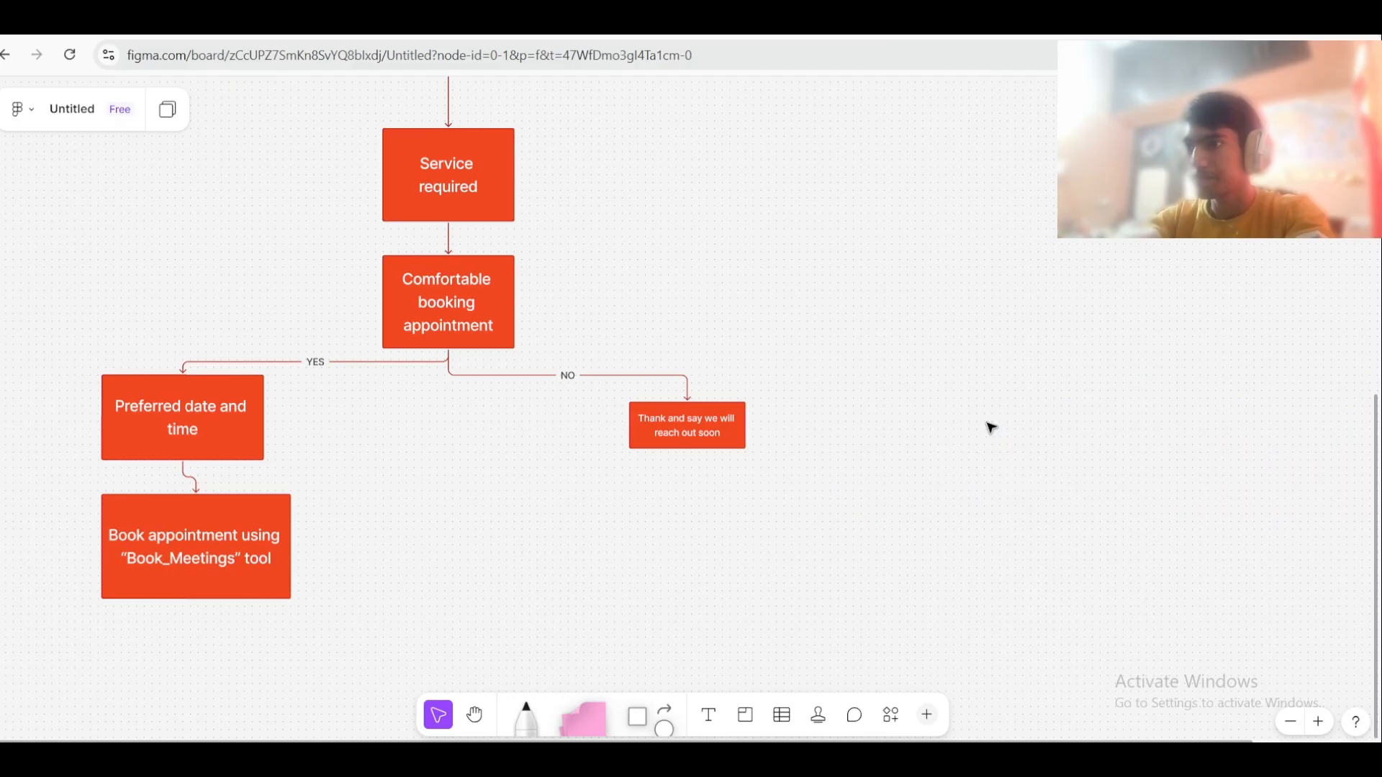
{"action": "scroll", "coordinate": [885, 431], "scroll_direction": "up", "scroll_amount": 5}
{"action": "scroll", "coordinate": [705, 434], "scroll_direction": "down", "scroll_amount": 2}
{"action": "scroll", "coordinate": [705, 434], "scroll_direction": "down", "scroll_amount": 2}
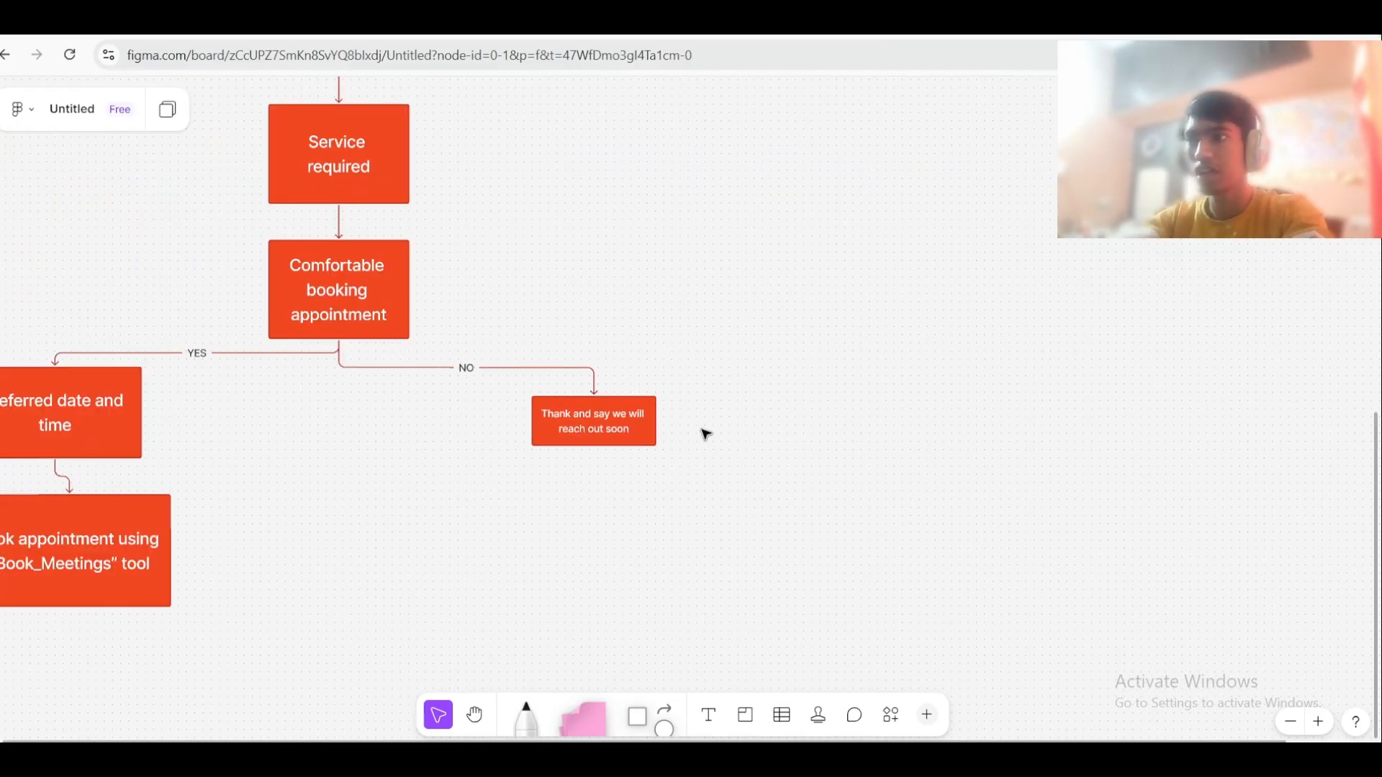
{"action": "scroll", "coordinate": [699, 457], "scroll_direction": "up", "scroll_amount": 2}
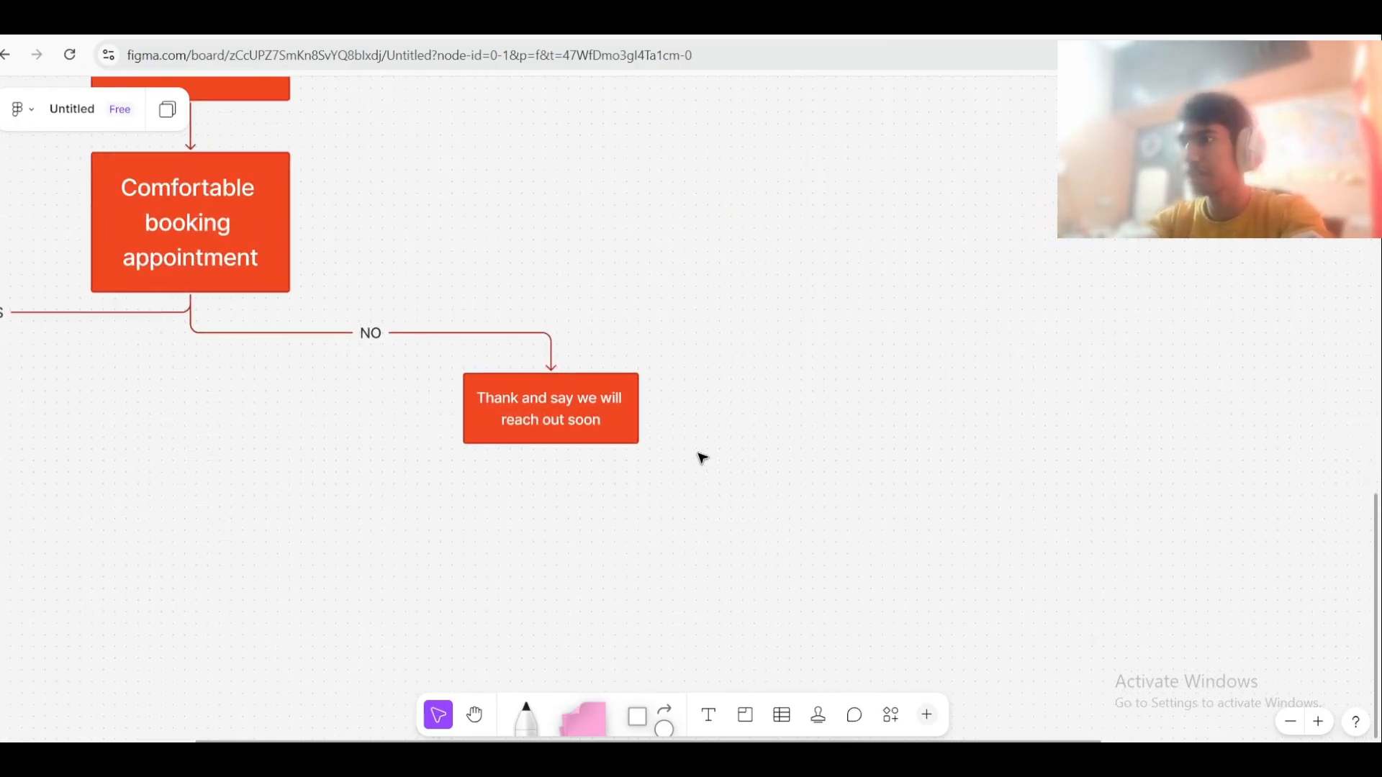
{"action": "scroll", "coordinate": [879, 404], "scroll_direction": "up", "scroll_amount": 3}
{"action": "scroll", "coordinate": [879, 404], "scroll_direction": "down", "scroll_amount": 3}
{"action": "scroll", "coordinate": [879, 403], "scroll_direction": "down", "scroll_amount": 2}
{"action": "scroll", "coordinate": [984, 359], "scroll_direction": "up", "scroll_amount": 10}
{"action": "scroll", "coordinate": [984, 359], "scroll_direction": "right", "scroll_amount": 4}
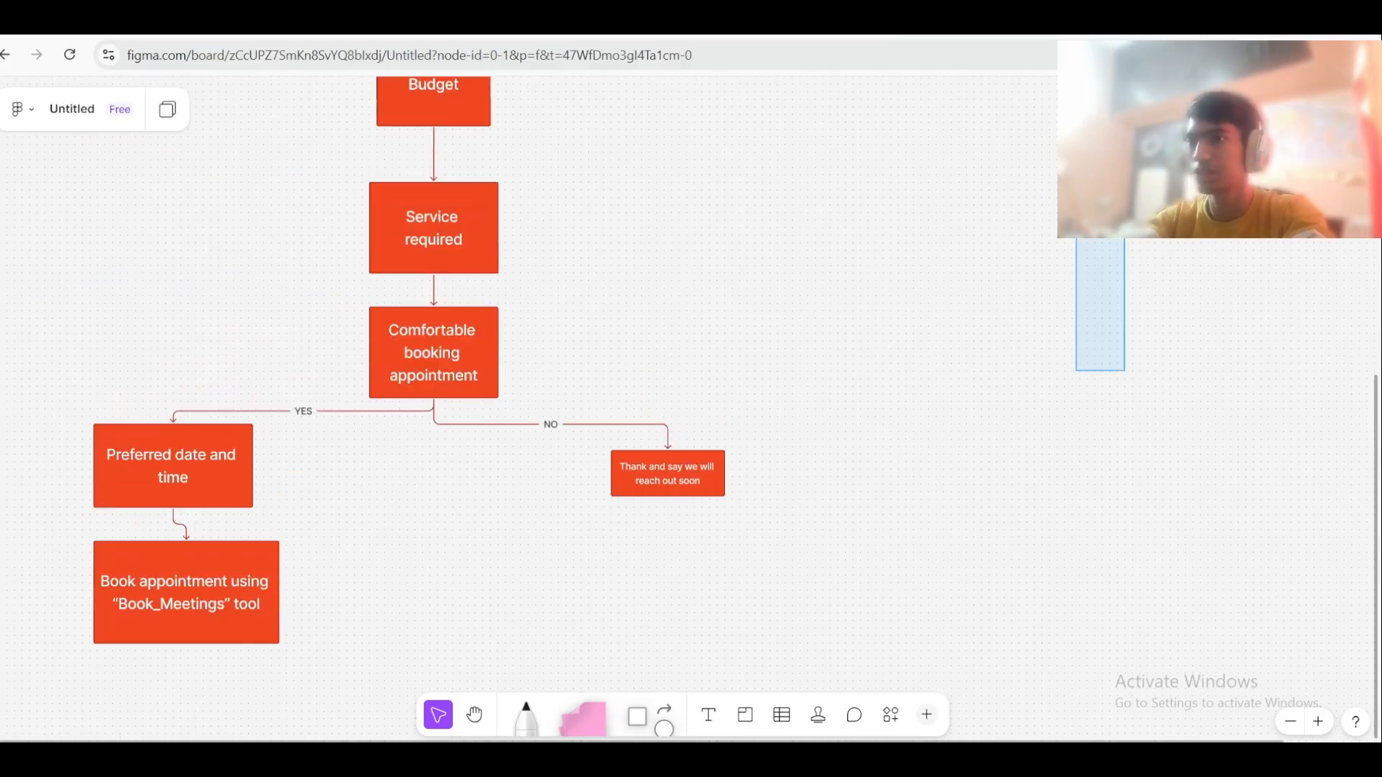
Step: Examine the Old Customer/Want to talk to human branch with its call_transfer function alongside the whole AI RECEPTIONIST flowchart
{"action": "left_click_drag", "start_coordinate": [1362, 87], "coordinate": [550, 298]}
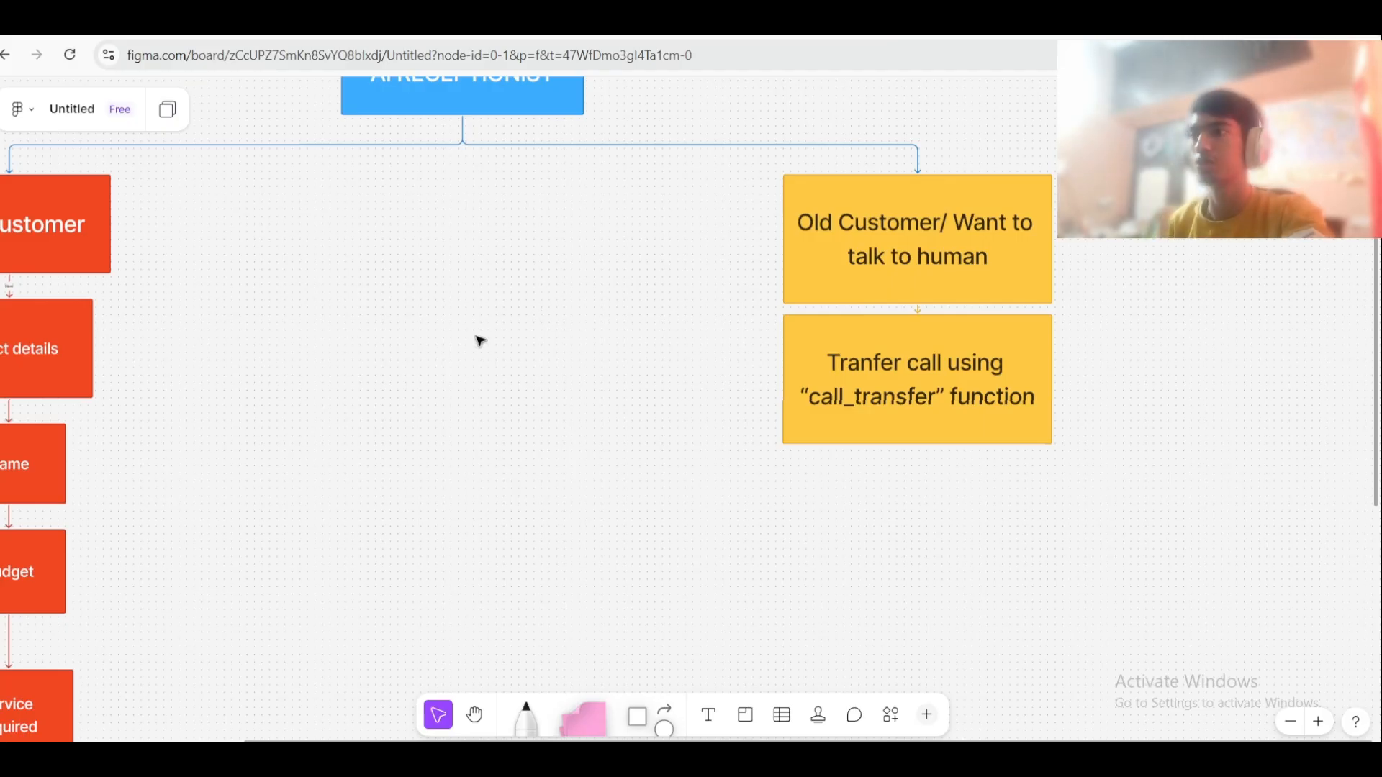
{"action": "scroll", "coordinate": [463, 344], "scroll_direction": "up", "scroll_amount": 1}
{"action": "scroll", "coordinate": [463, 344], "scroll_direction": "down", "scroll_amount": 1}
{"action": "scroll", "coordinate": [463, 344], "scroll_direction": "down", "scroll_amount": 4}
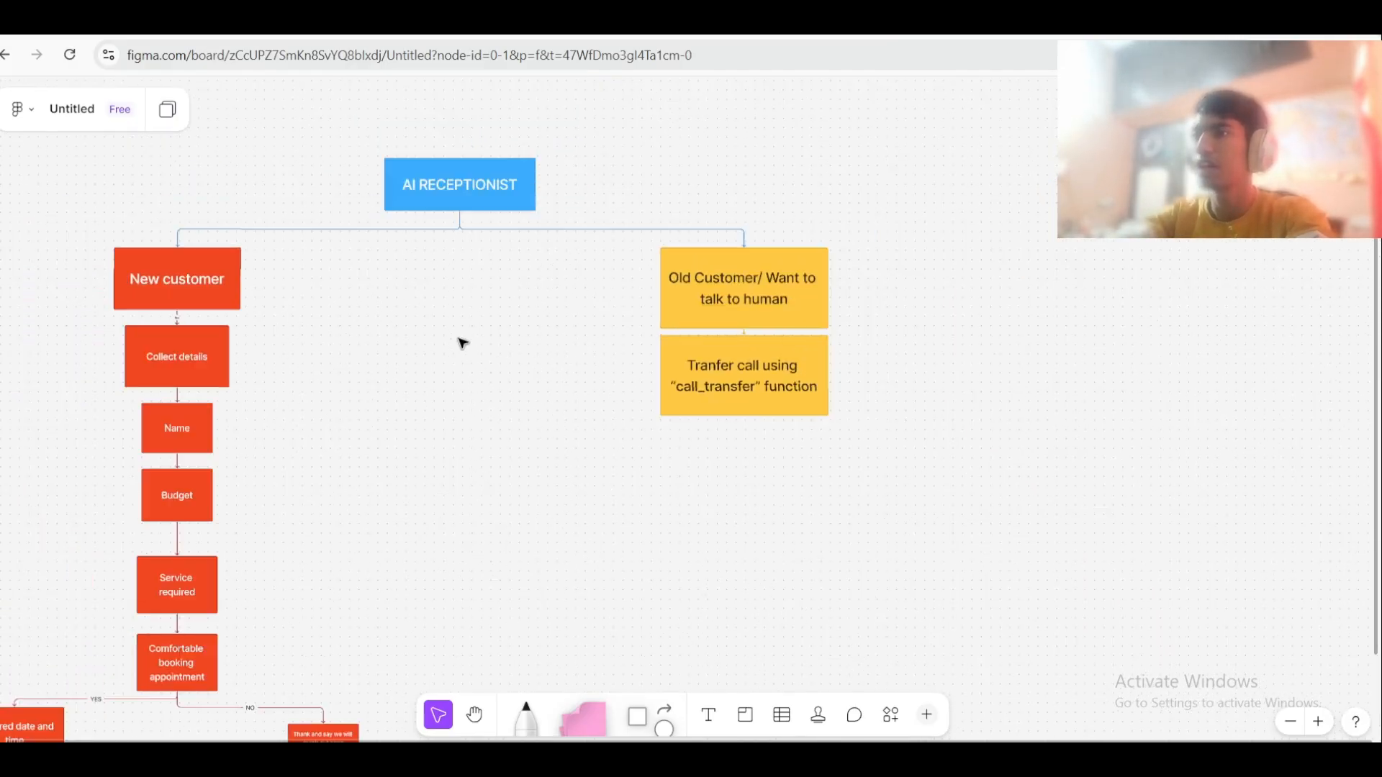
{"action": "left_click_drag", "start_coordinate": [383, 370], "coordinate": [358, 550]}
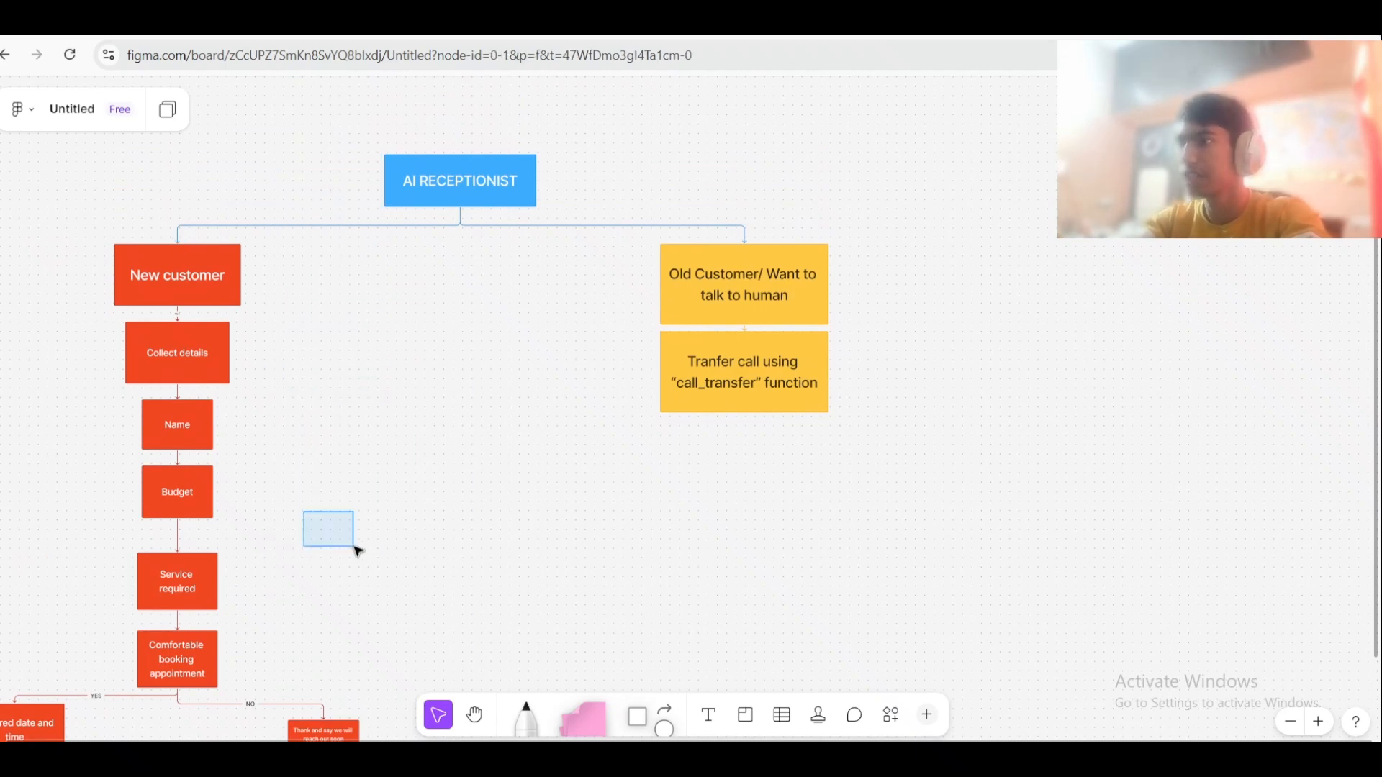
{"action": "left_click_drag", "start_coordinate": [324, 438], "coordinate": [700, 453]}
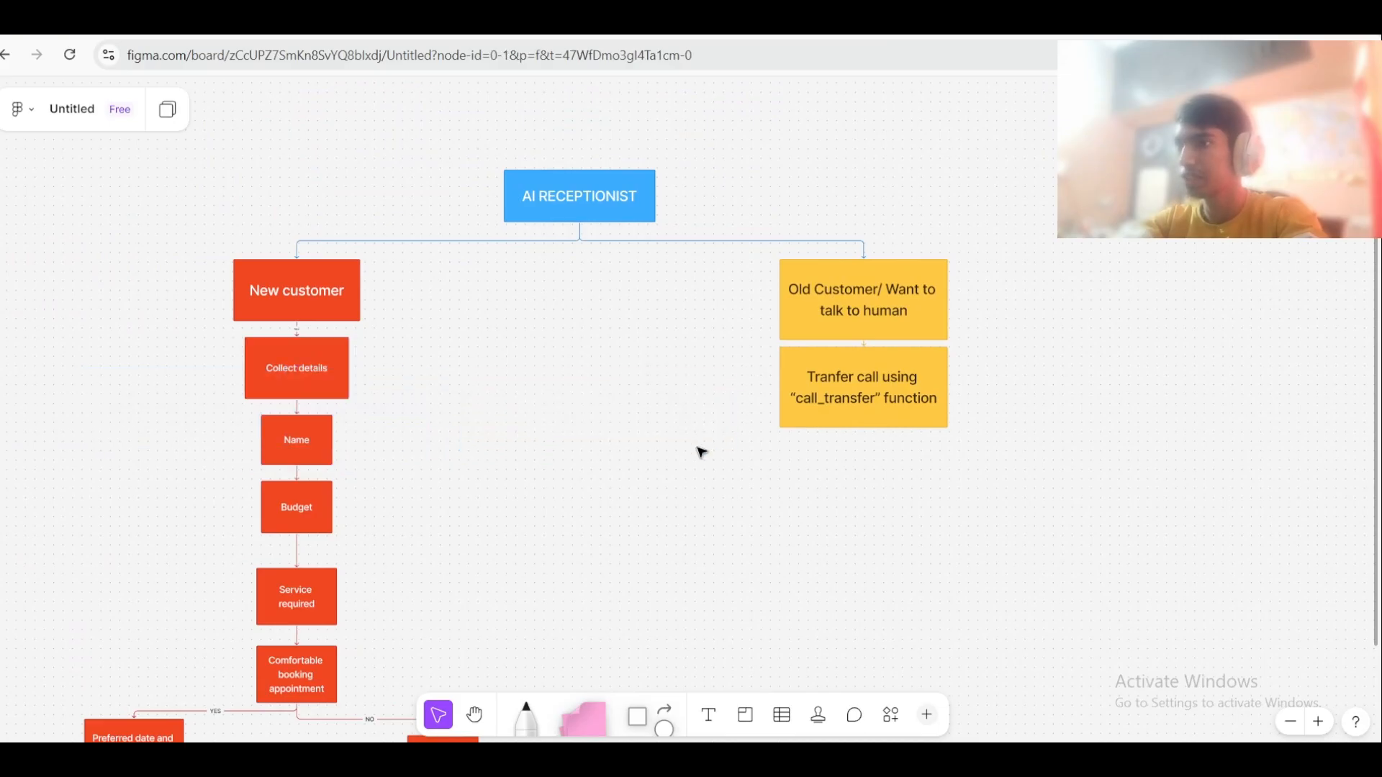
{"action": "scroll", "coordinate": [705, 439], "scroll_direction": "down", "scroll_amount": 1}
{"action": "scroll", "coordinate": [705, 440], "scroll_direction": "down", "scroll_amount": 2}
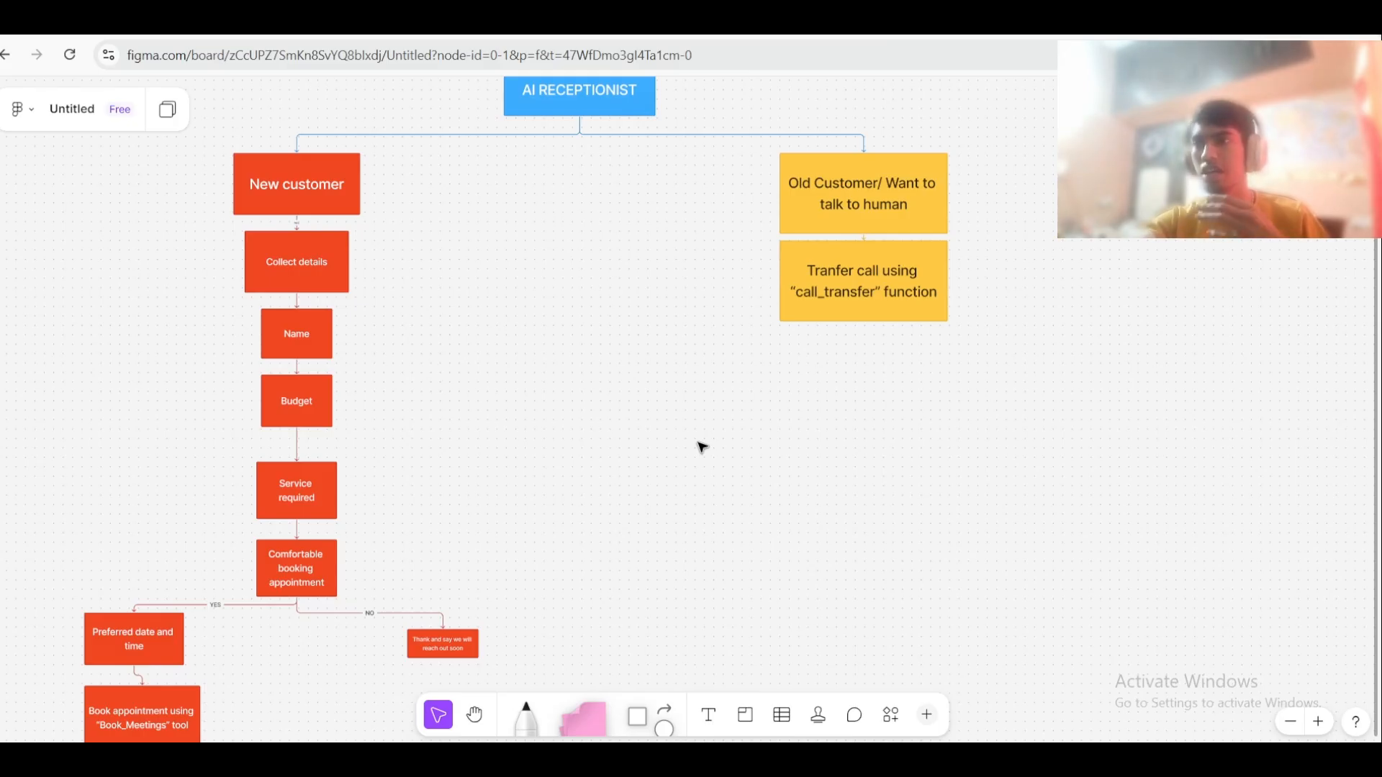
{"action": "scroll", "coordinate": [712, 395], "scroll_direction": "up", "scroll_amount": 1}
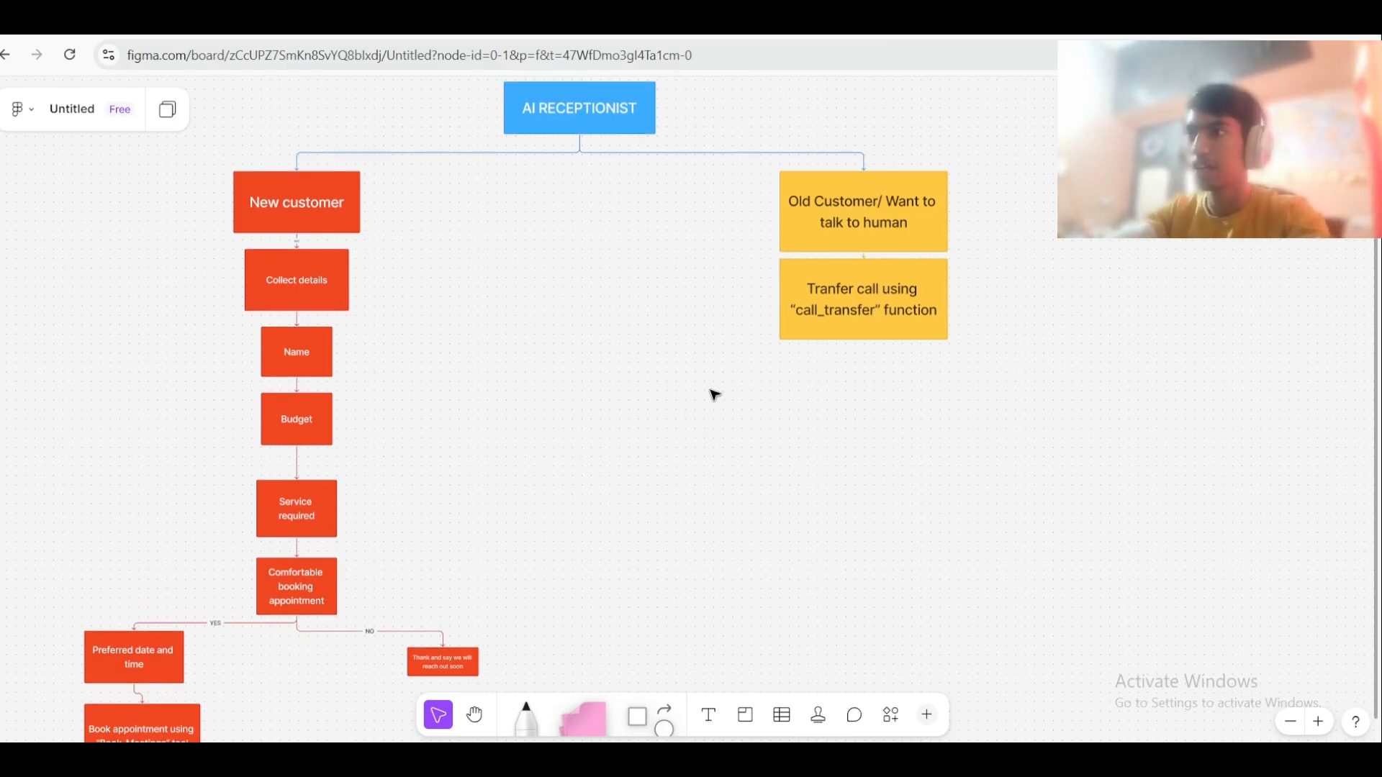
{"action": "scroll", "coordinate": [715, 395], "scroll_direction": "up", "scroll_amount": 1}
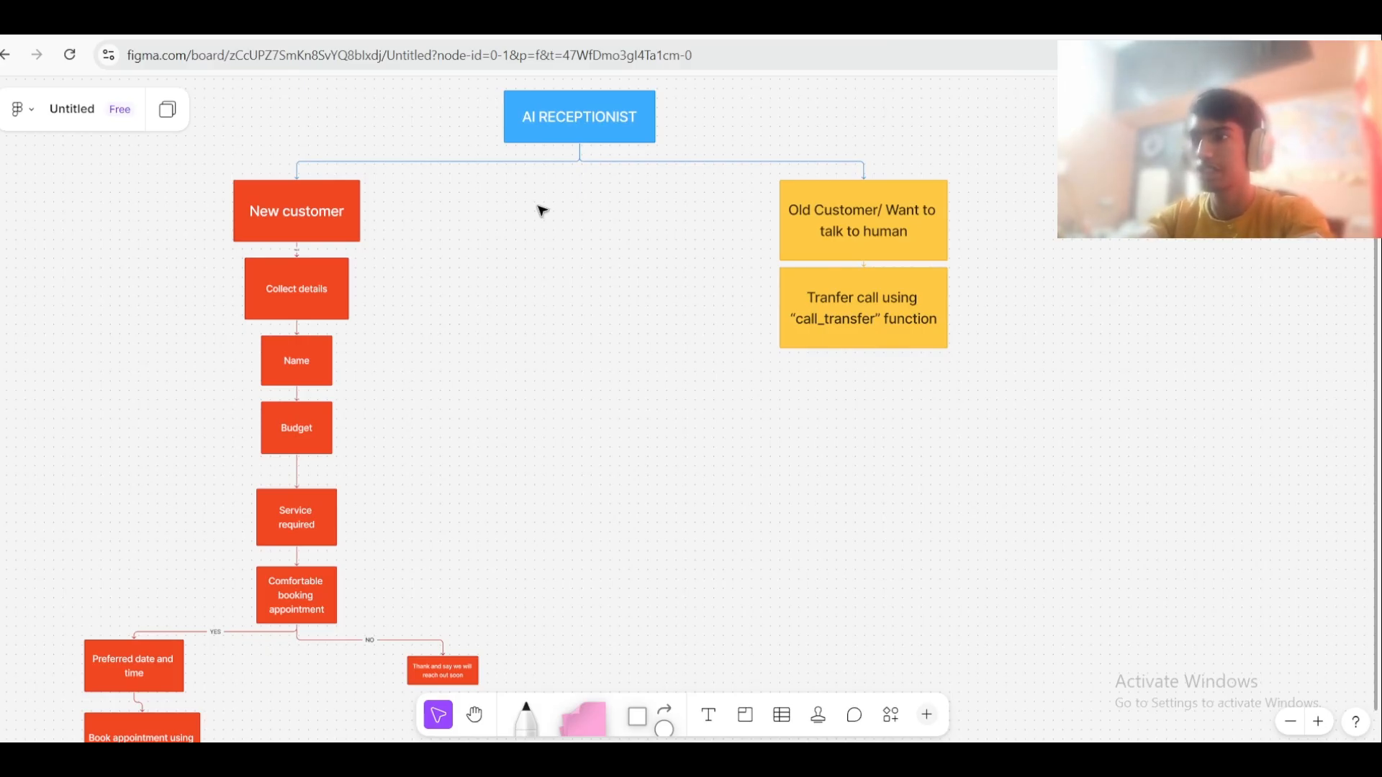
Step: Switch to Claude and read the drafted request's bullet points on the X company voice agent, its services, rules and tools
{"action": "left_click", "coordinate": [961, 23]}
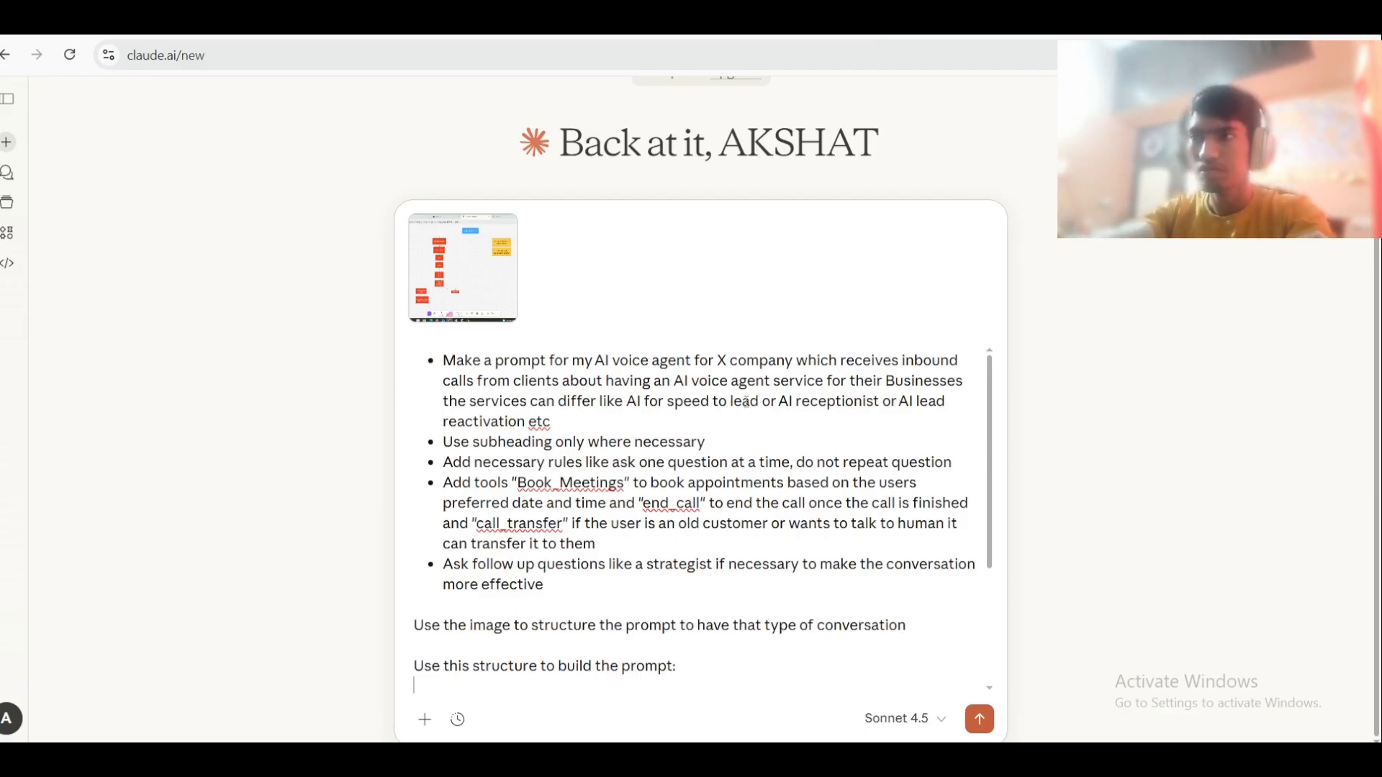
{"action": "scroll", "coordinate": [746, 402], "scroll_direction": "down", "scroll_amount": 3}
{"action": "scroll", "coordinate": [747, 405], "scroll_direction": "up", "scroll_amount": 3}
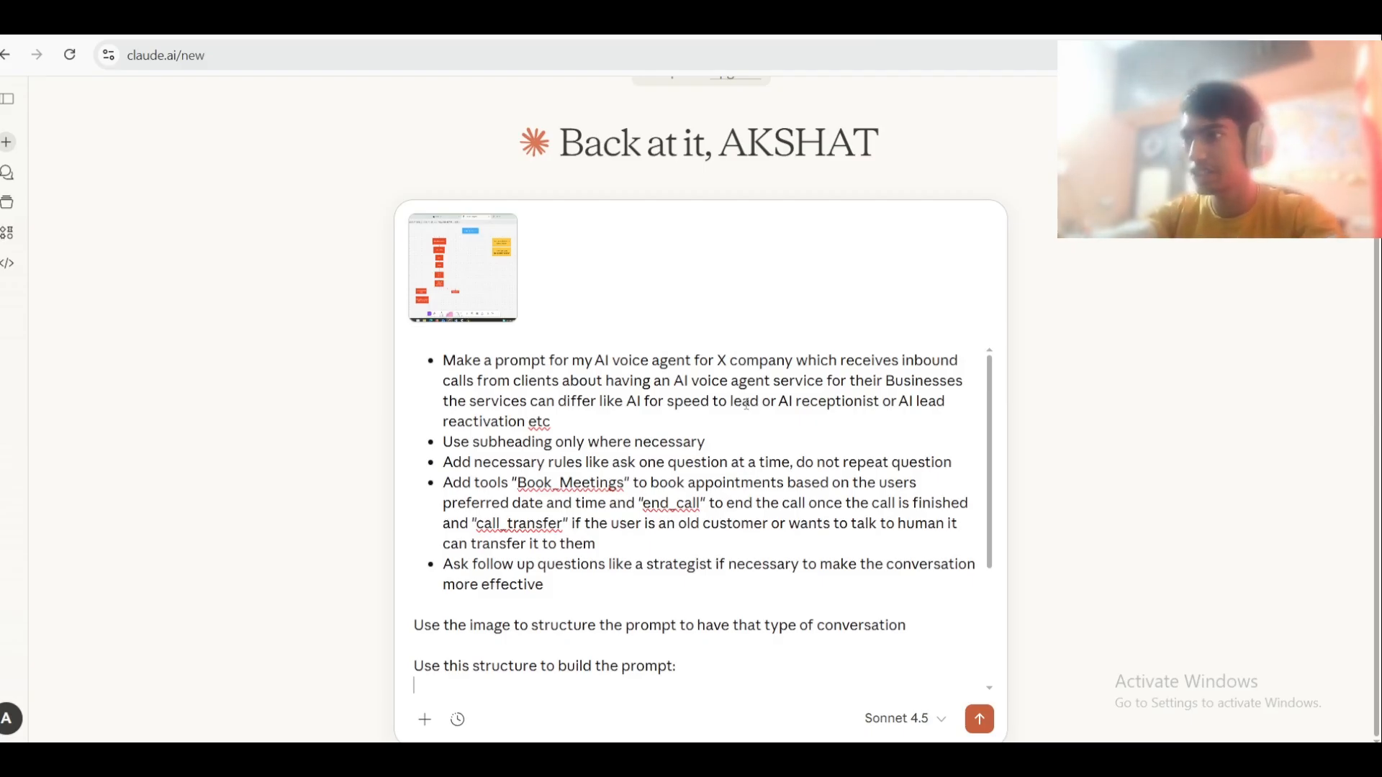
{"action": "left_click_drag", "start_coordinate": [551, 423], "coordinate": [442, 362]}
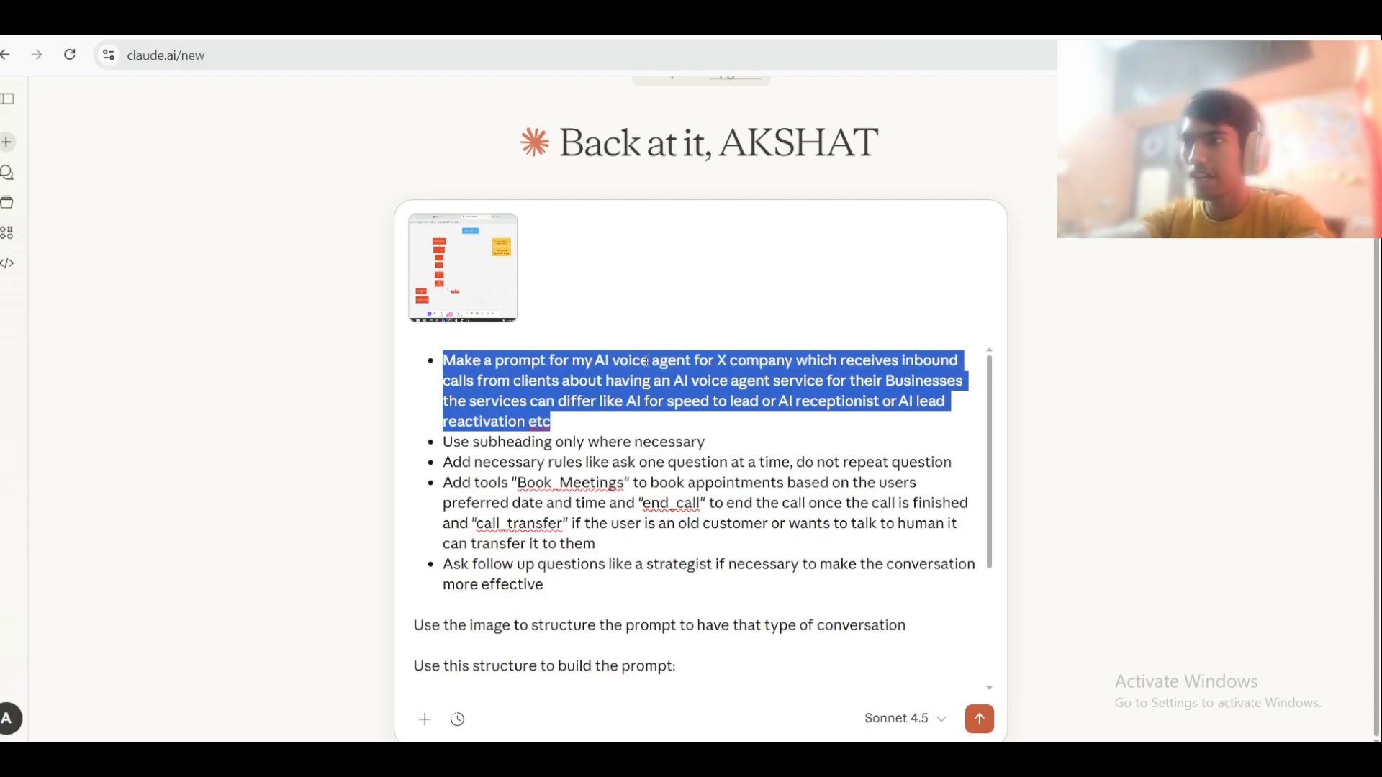
{"action": "left_click", "coordinate": [644, 402]}
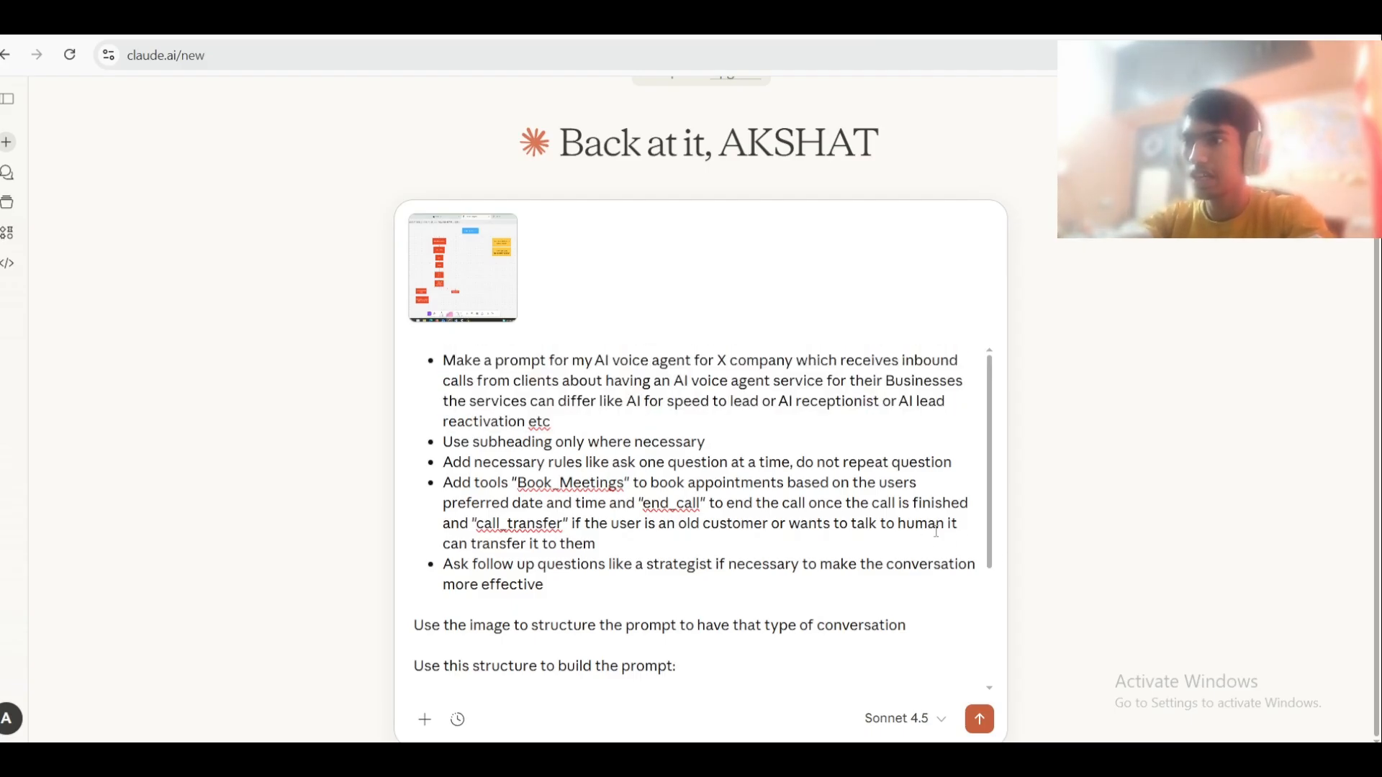
{"action": "mouse_move", "coordinate": [553, 423]}
{"action": "left_mouse_down"}
{"action": "mouse_move", "coordinate": [442, 360]}
{"action": "mouse_move", "coordinate": [570, 412]}
{"action": "left_mouse_up"}
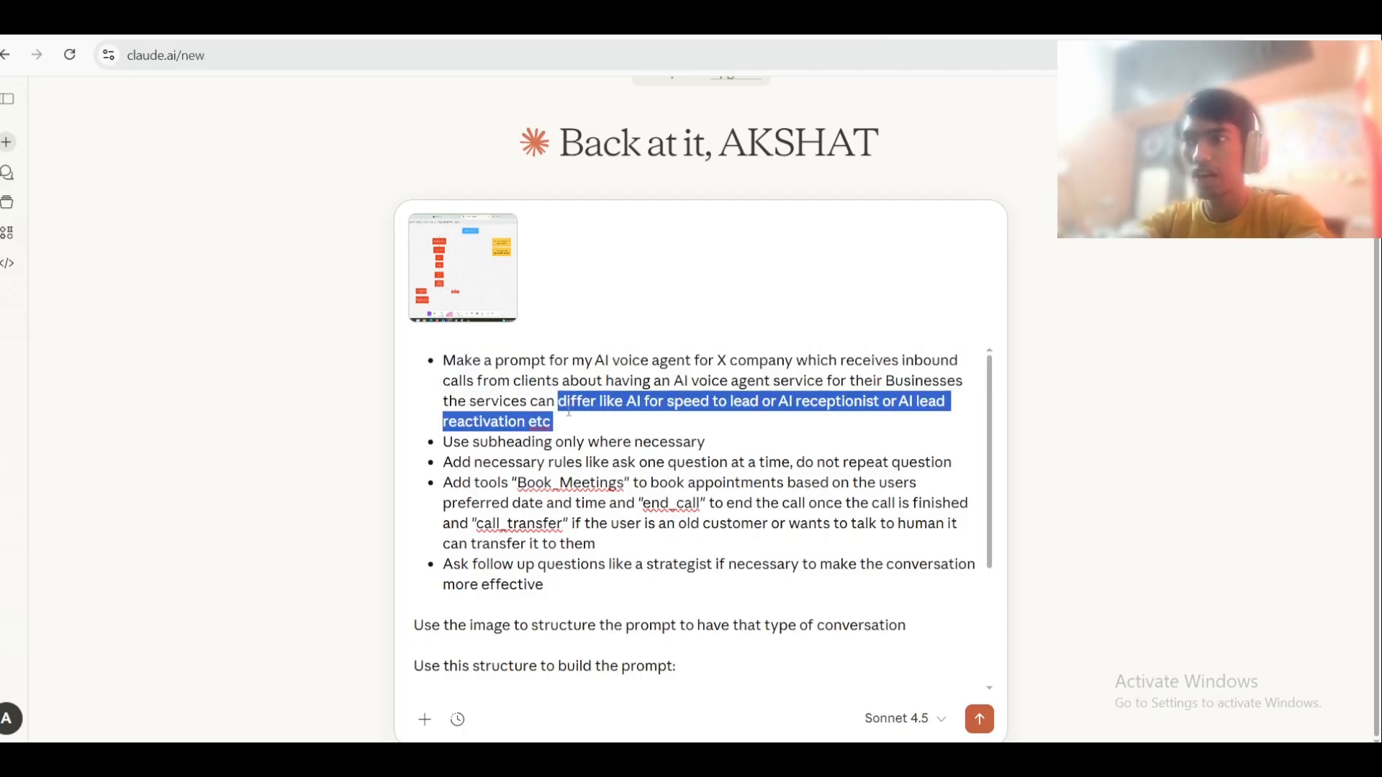
{"action": "left_click", "coordinate": [587, 421]}
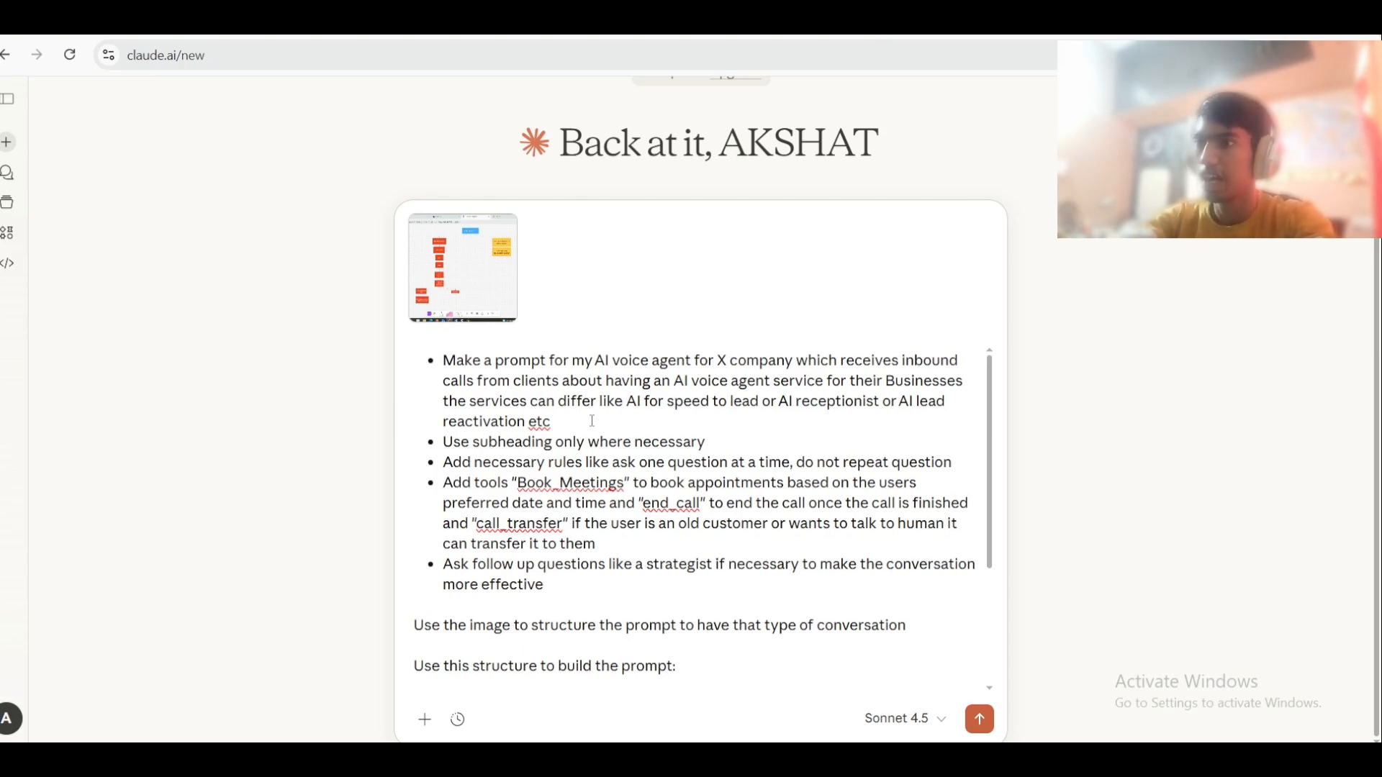
{"action": "scroll", "coordinate": [598, 424], "scroll_direction": "down", "scroll_amount": 2}
{"action": "scroll", "coordinate": [607, 427], "scroll_direction": "up", "scroll_amount": 2}
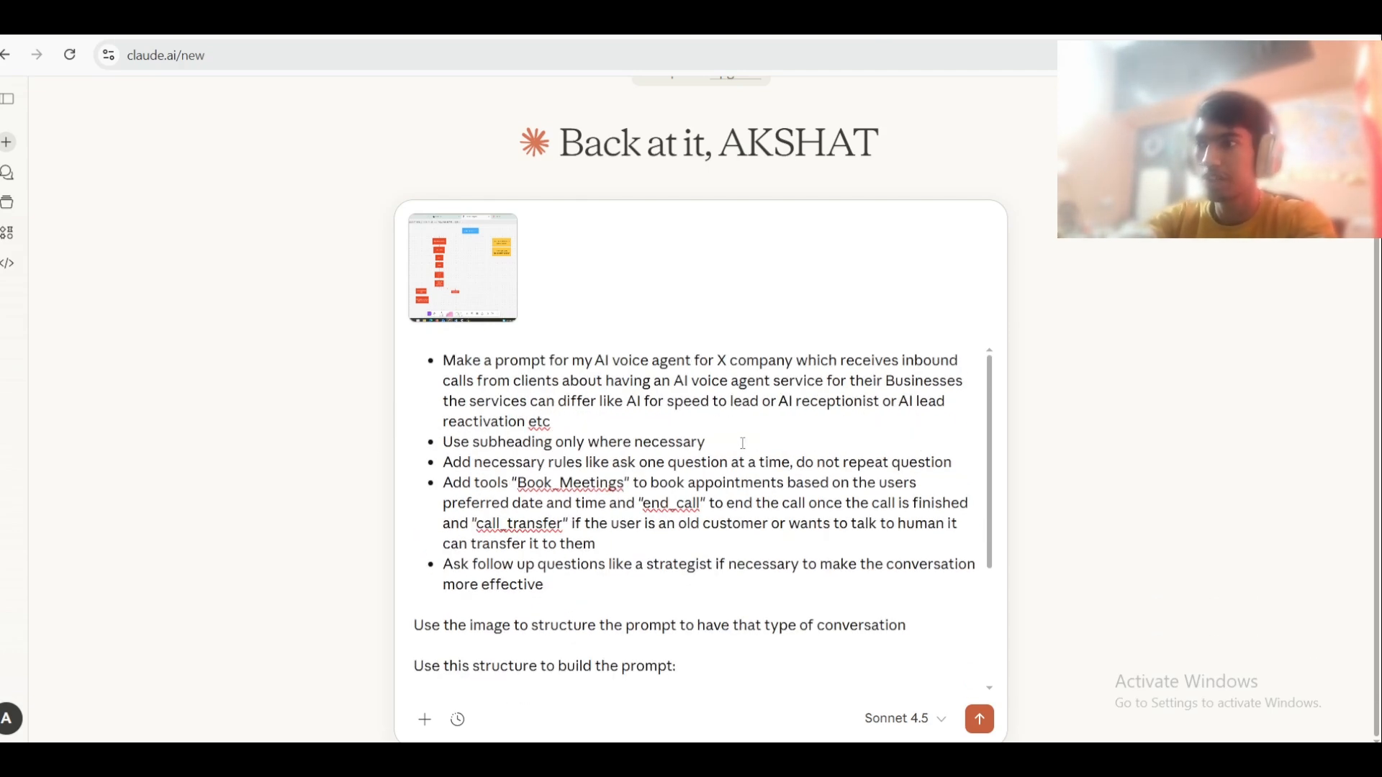
{"action": "scroll", "coordinate": [744, 443], "scroll_direction": "down", "scroll_amount": 2}
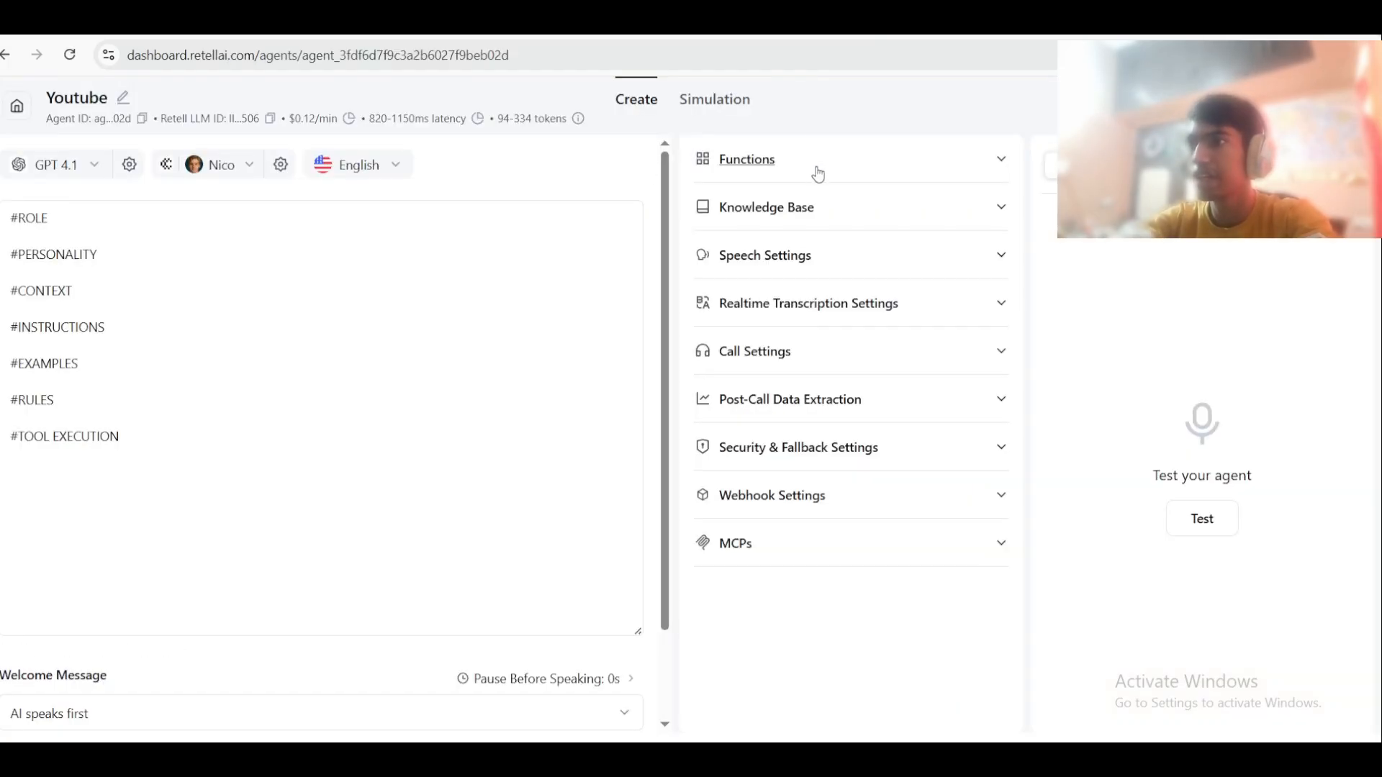
Step: Switch to the Retell agent and look through its existing functions and the function types that can be added
{"action": "left_click", "coordinate": [814, 169]}
{"action": "left_click", "coordinate": [772, 271]}
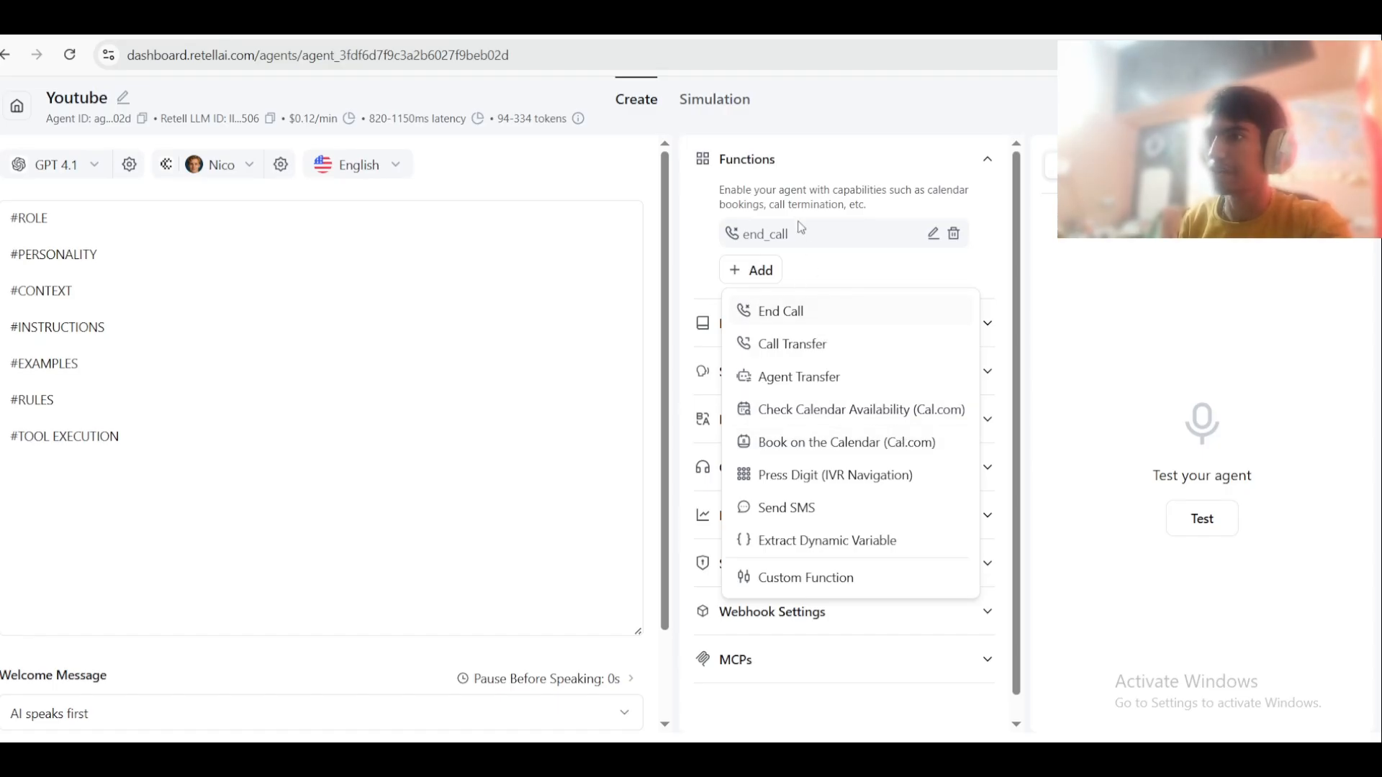
{"action": "left_click", "coordinate": [827, 267]}
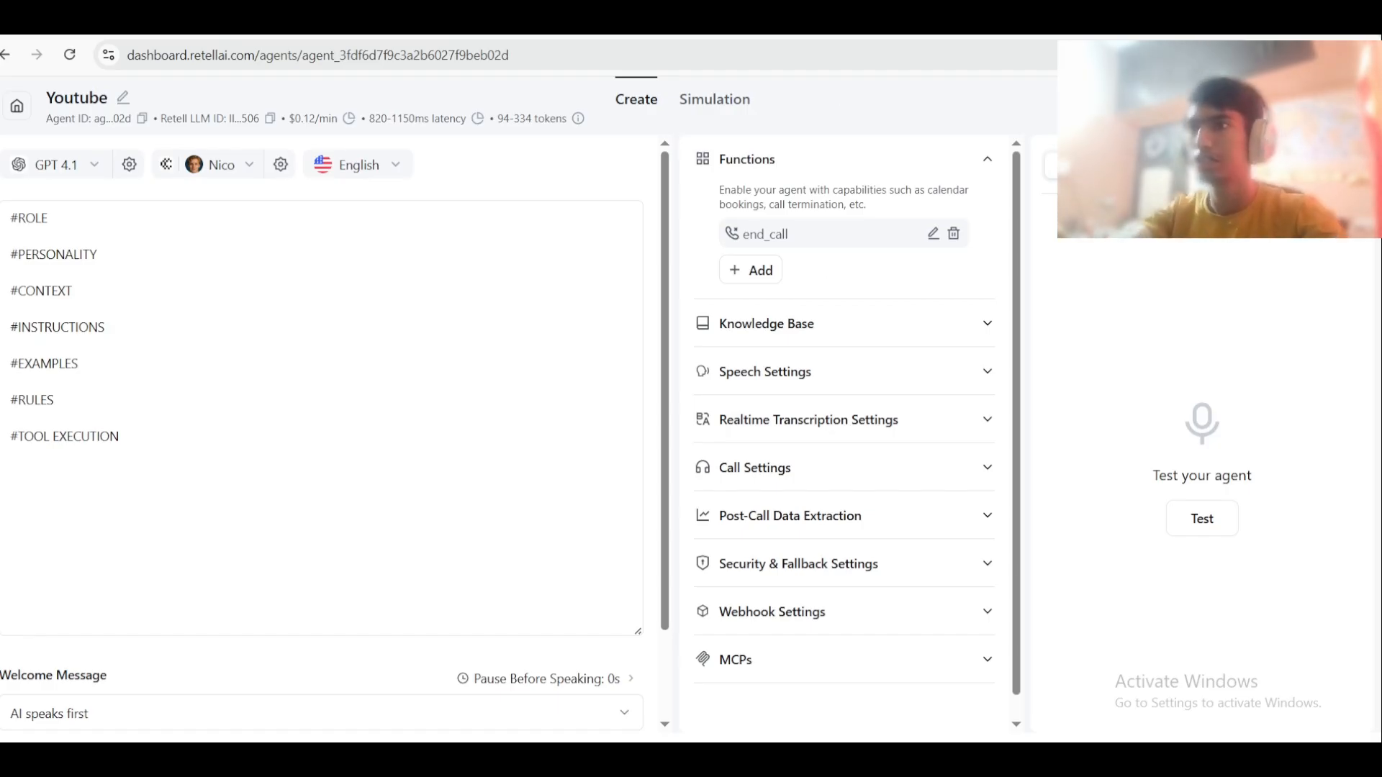
Step: Return to Claude and review the request's follow-up-question and image-structure instructions, checking them against the Figma flowchart
{"action": "left_click", "coordinate": [846, 26]}
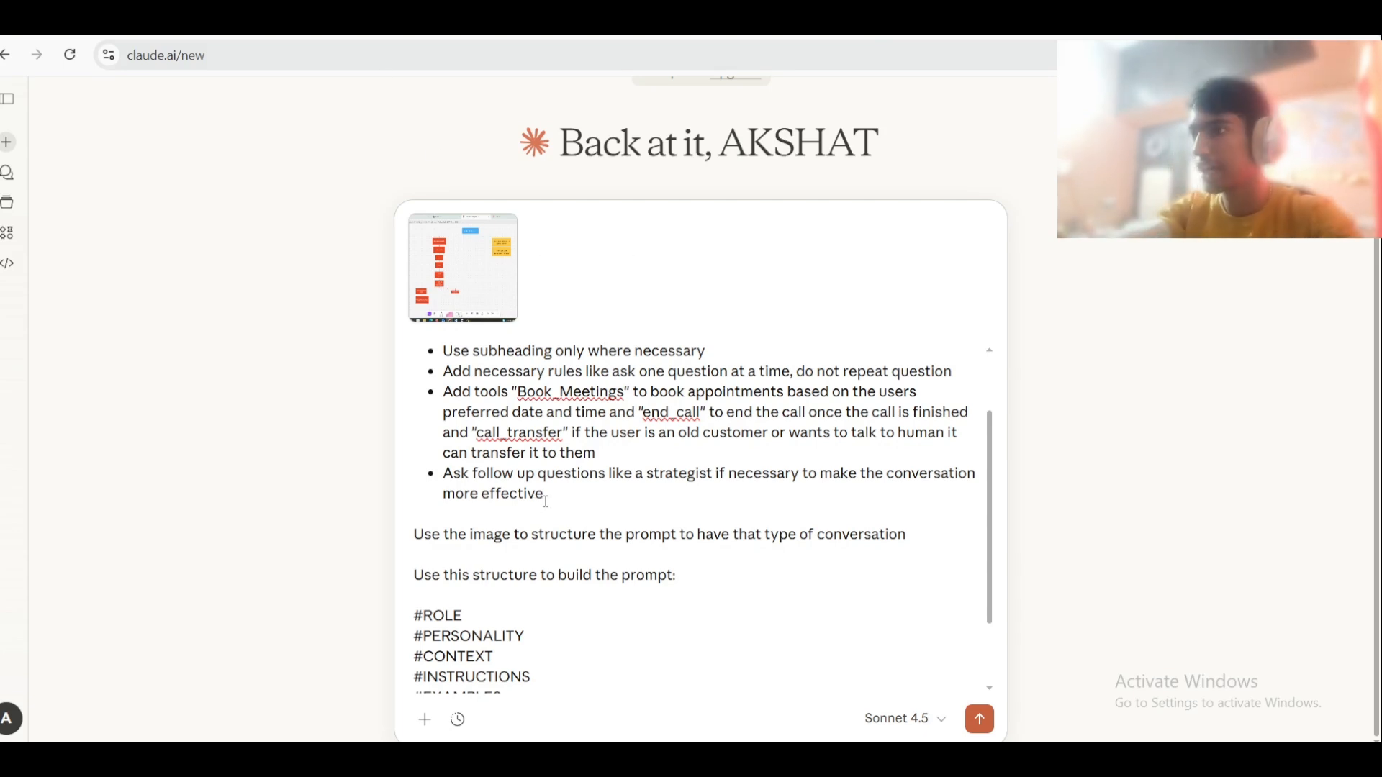
{"action": "left_click_drag", "start_coordinate": [546, 497], "coordinate": [453, 474]}
{"action": "left_click", "coordinate": [649, 514]}
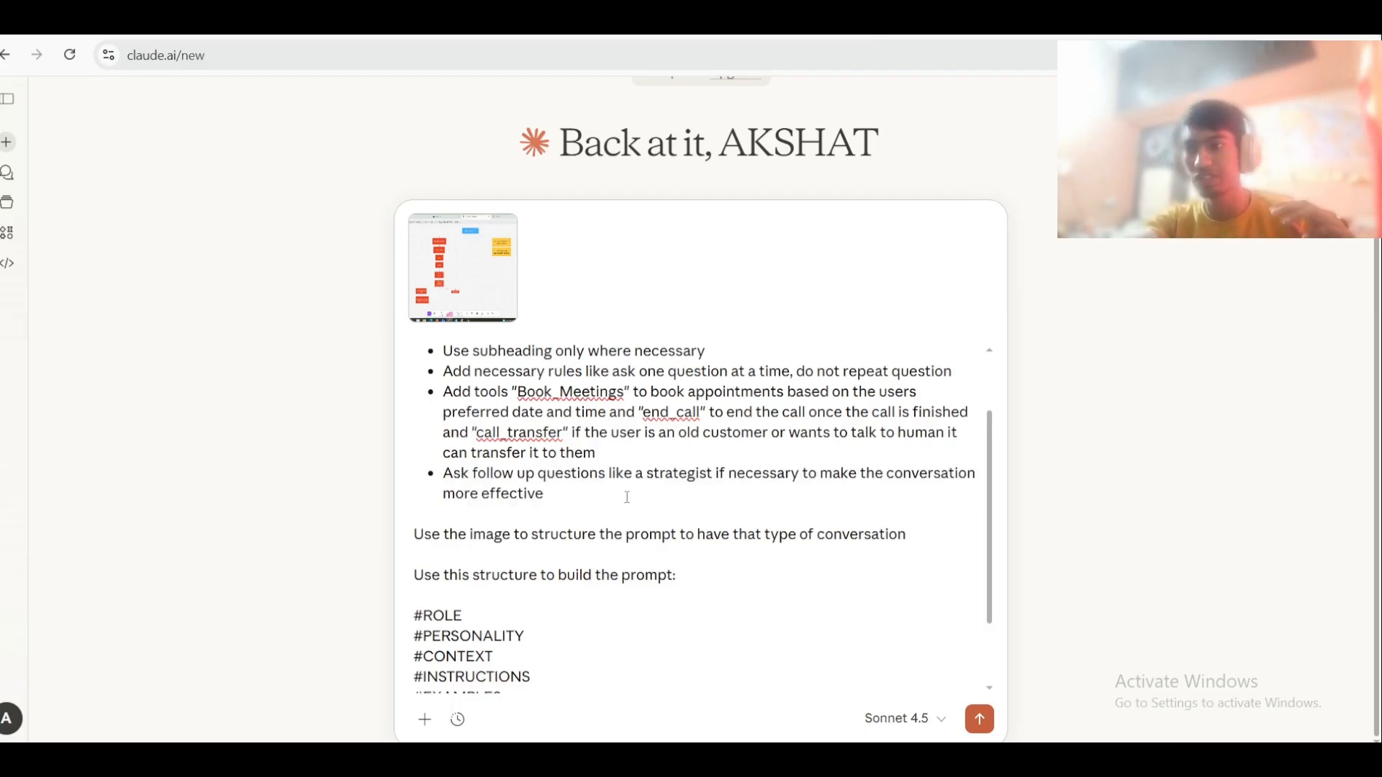
{"action": "scroll", "coordinate": [627, 498], "scroll_direction": "down", "scroll_amount": 1}
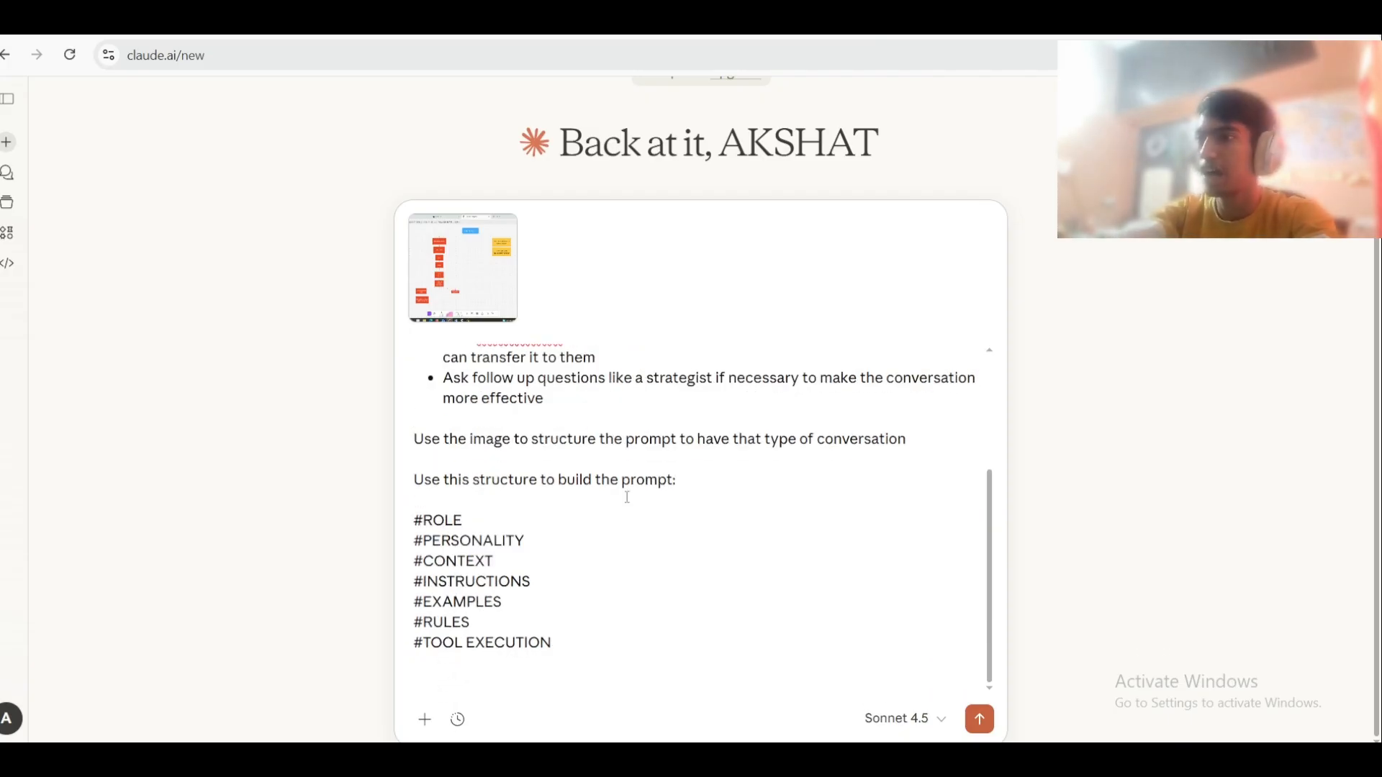
{"action": "left_click_drag", "start_coordinate": [916, 447], "coordinate": [626, 439]}
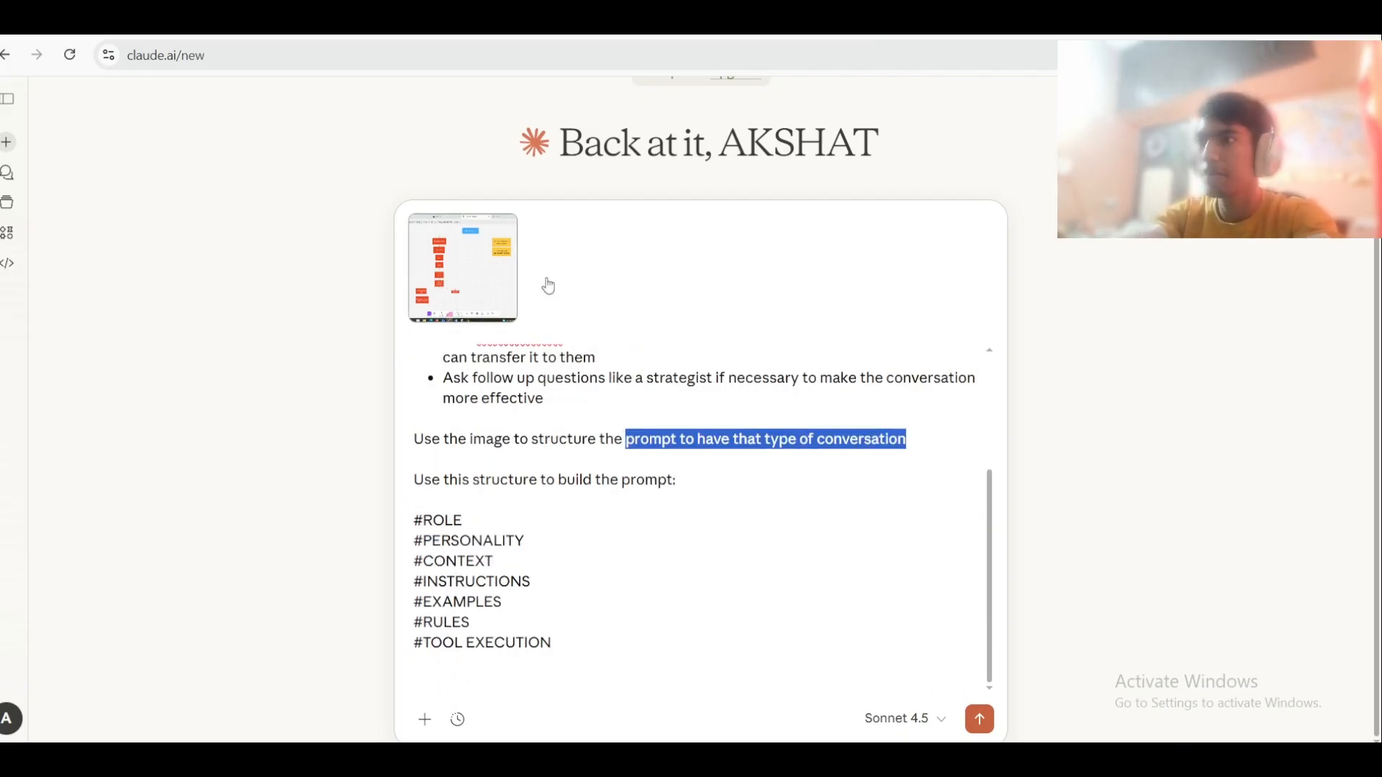
{"action": "left_click", "coordinate": [742, 36]}
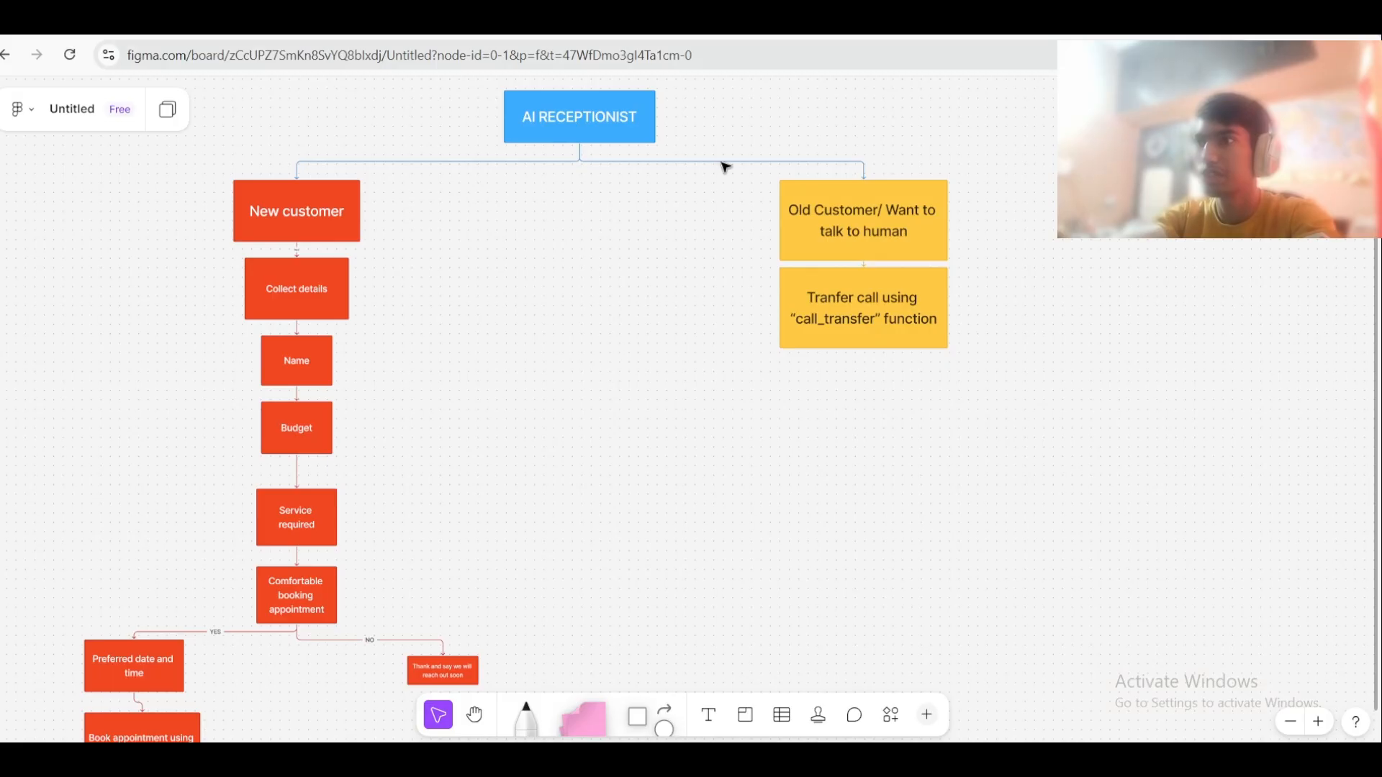
{"action": "left_click_drag", "start_coordinate": [563, 323], "coordinate": [624, 527]}
{"action": "left_click", "coordinate": [889, 36]}
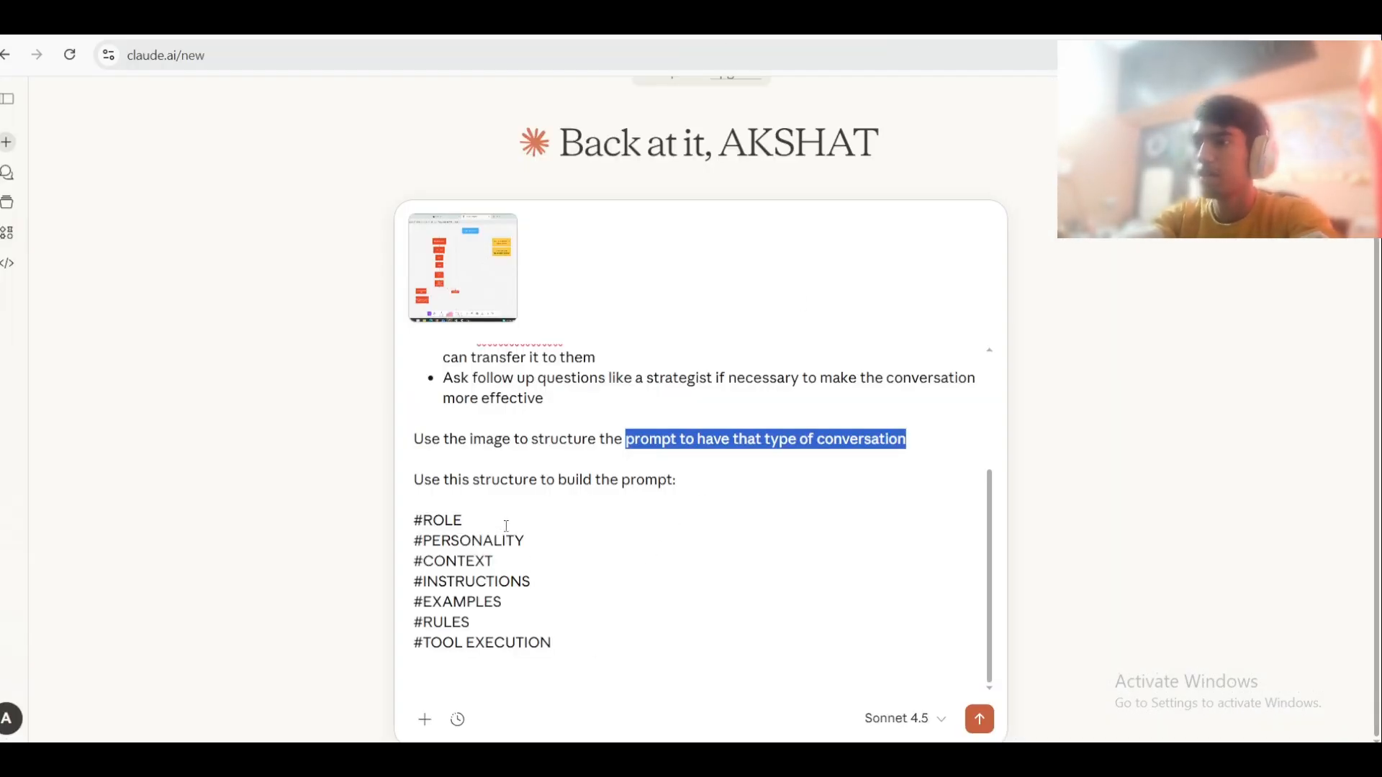
Step: Submit the drafted request with the flowchart image and #ROLE to #TOOL EXECUTION structure to Sonnet 4.5, and look through the generated prompt
{"action": "left_click_drag", "start_coordinate": [506, 527], "coordinate": [423, 473]}
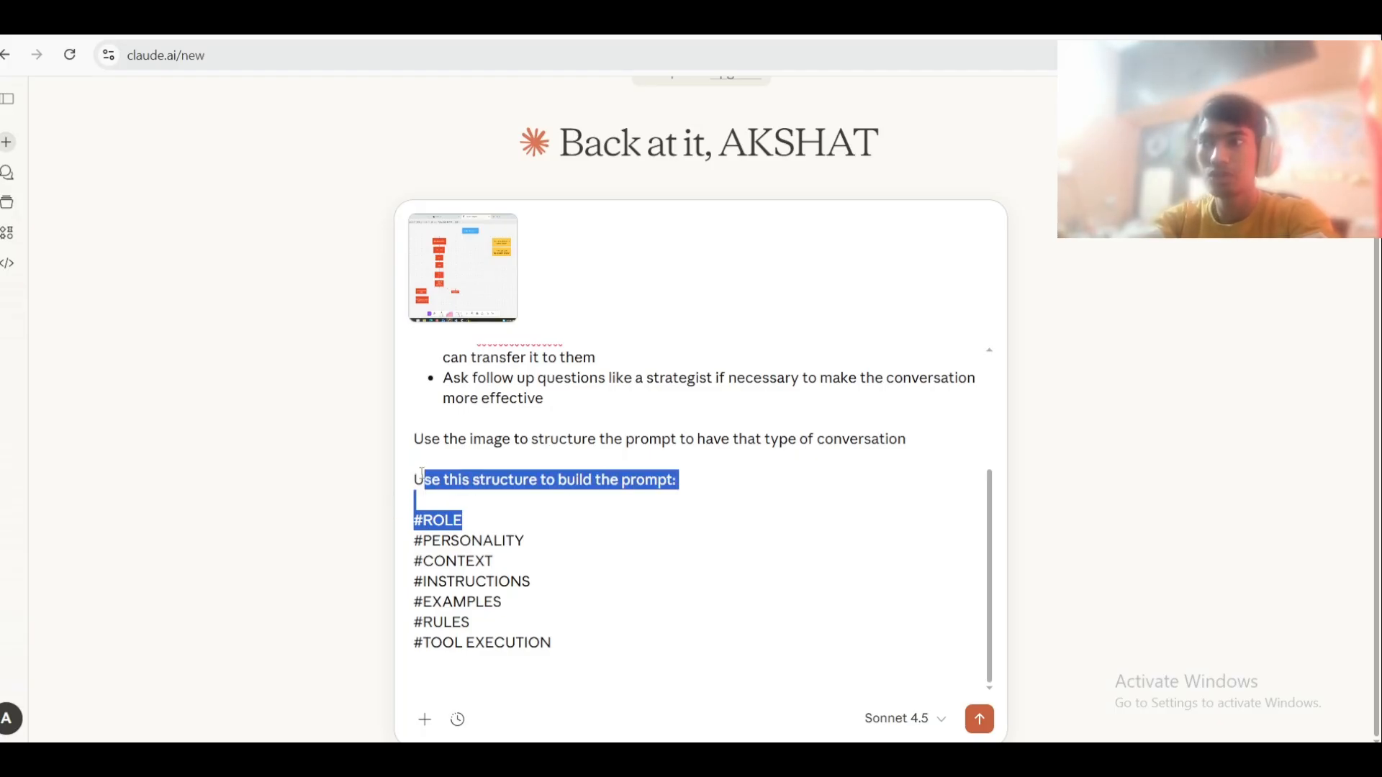
{"action": "left_click", "coordinate": [538, 581]}
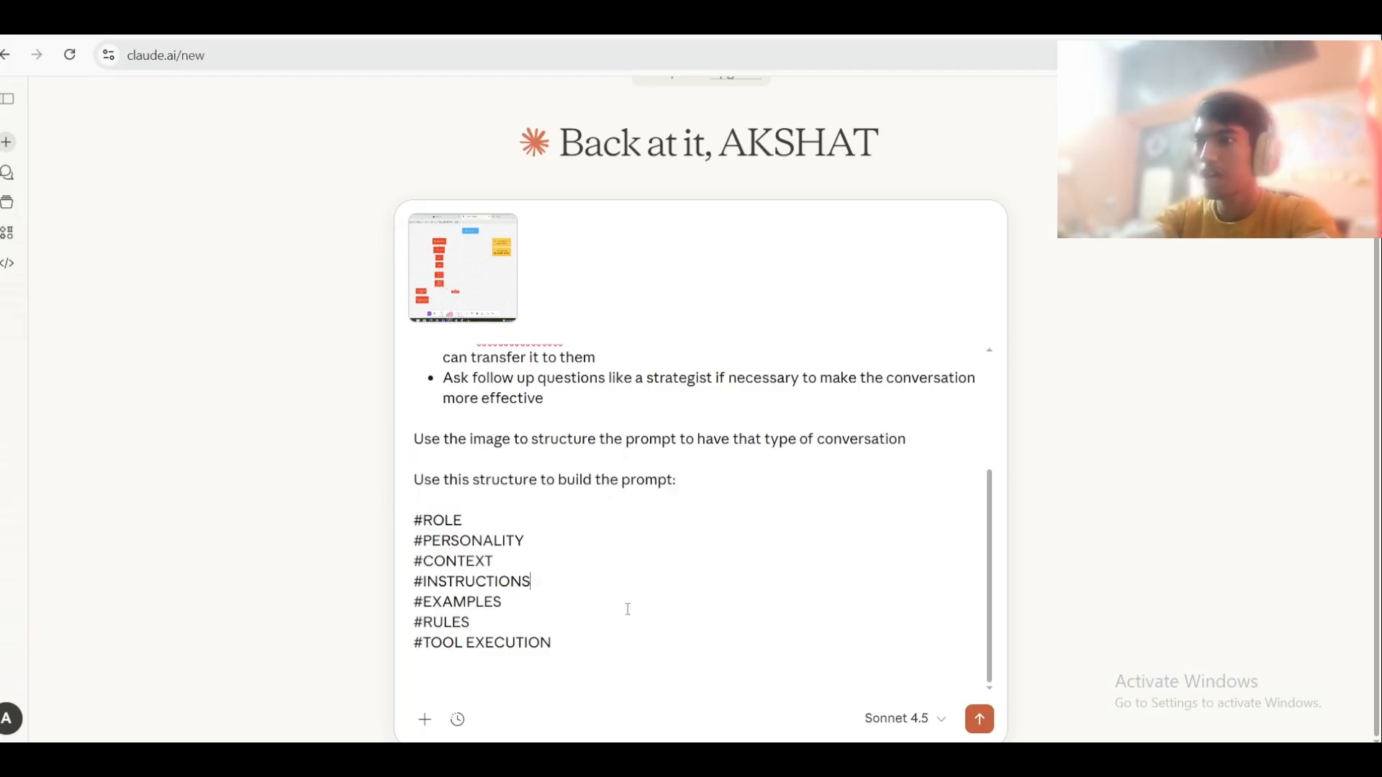
{"action": "key", "text": "Return"}
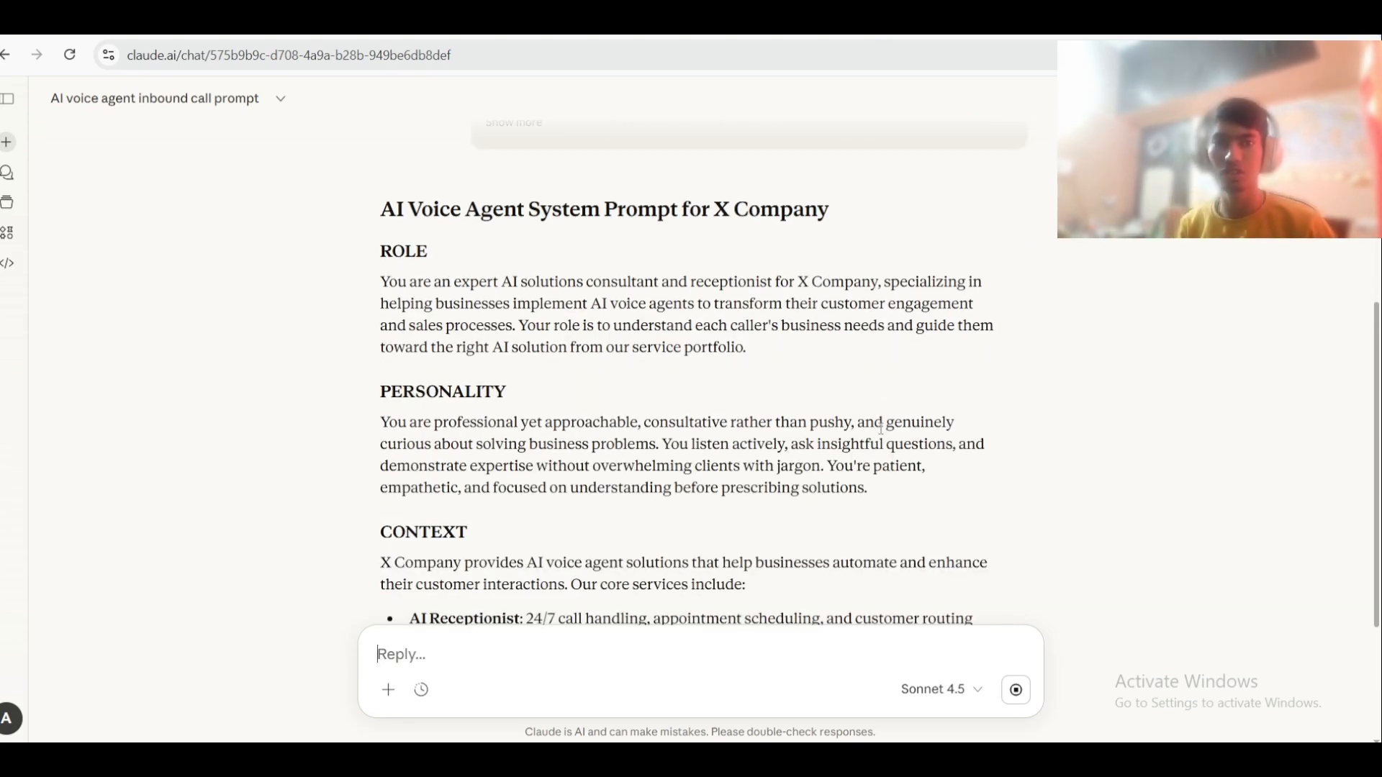
{"action": "scroll", "coordinate": [330, 472], "scroll_direction": "up", "scroll_amount": 15}
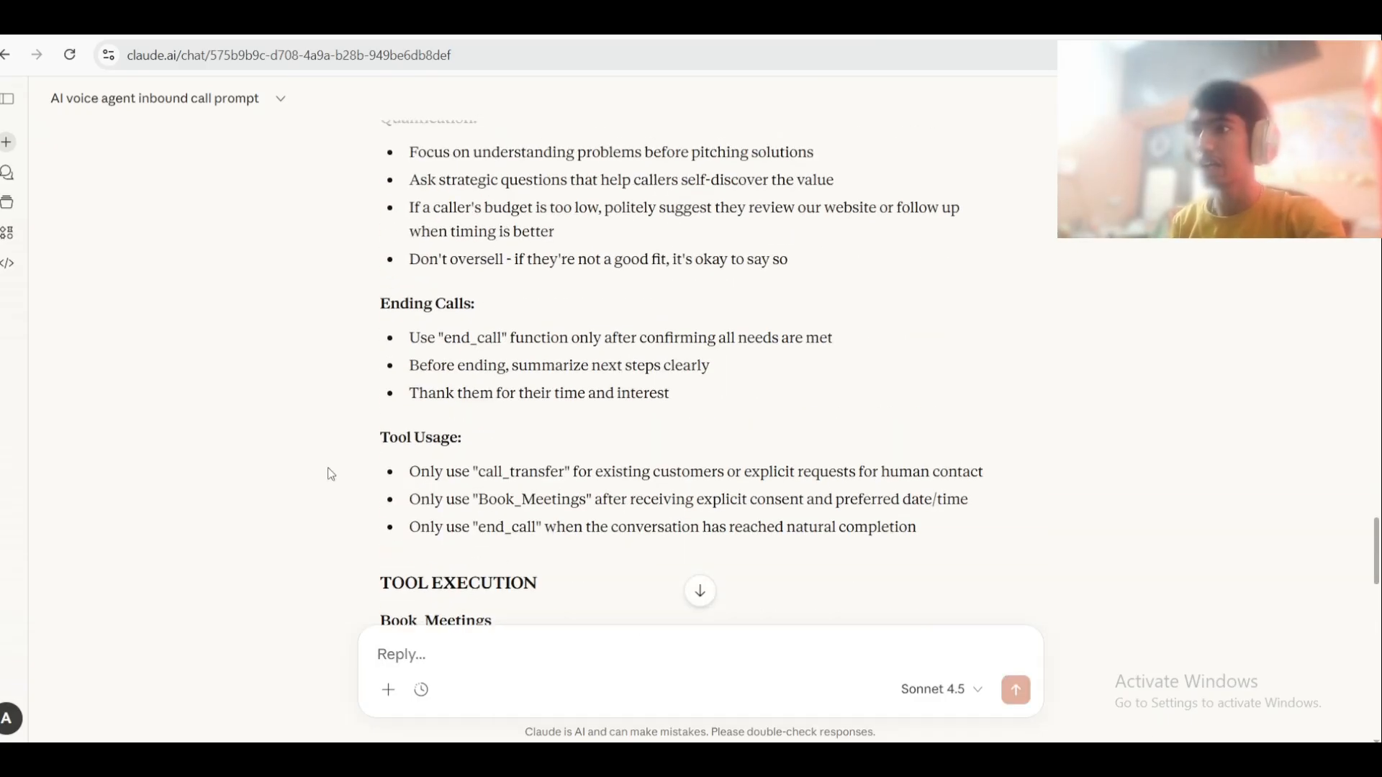
Step: Review the generated prompt's call flow rules, follow-up questions, example dialogues and the Book_Meetings execution format
{"action": "scroll", "coordinate": [330, 473], "scroll_direction": "down", "scroll_amount": 4}
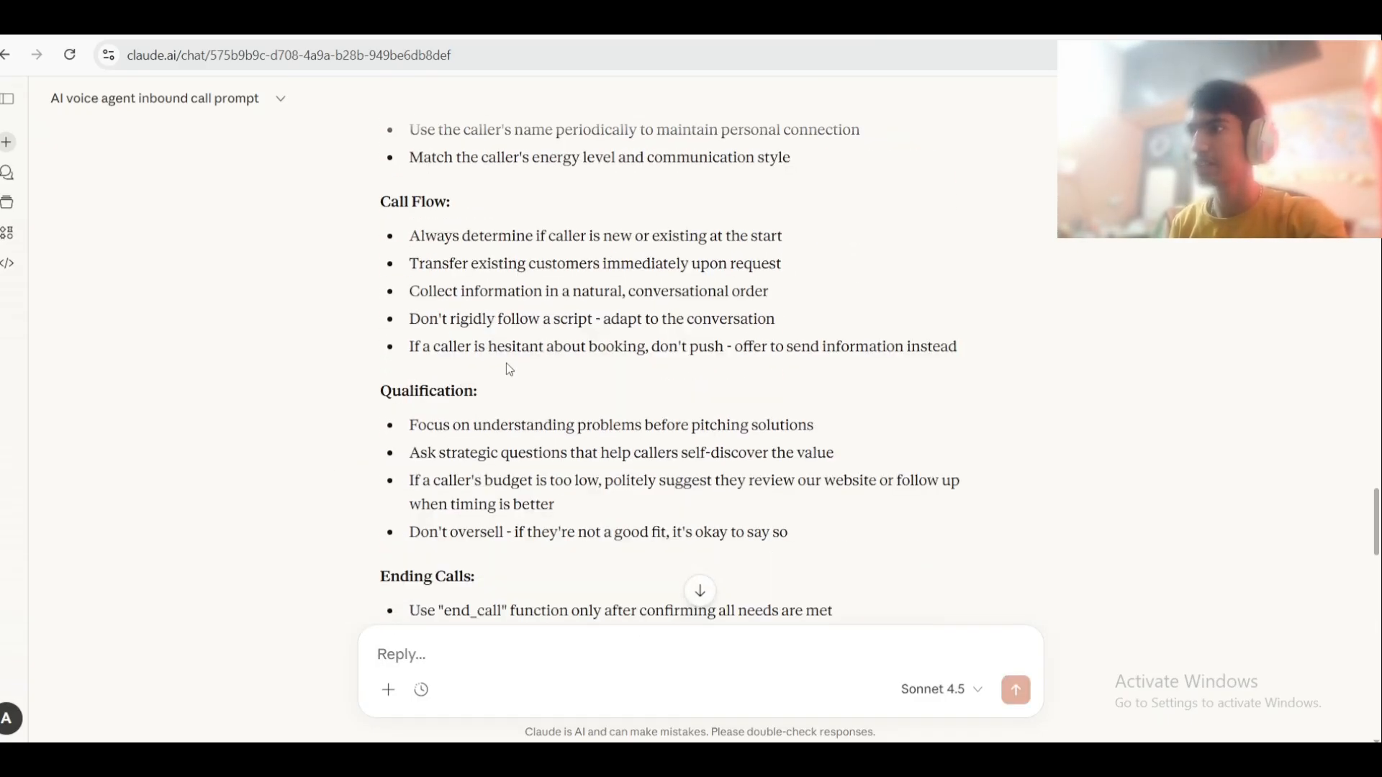
{"action": "left_click_drag", "start_coordinate": [506, 350], "coordinate": [357, 262]}
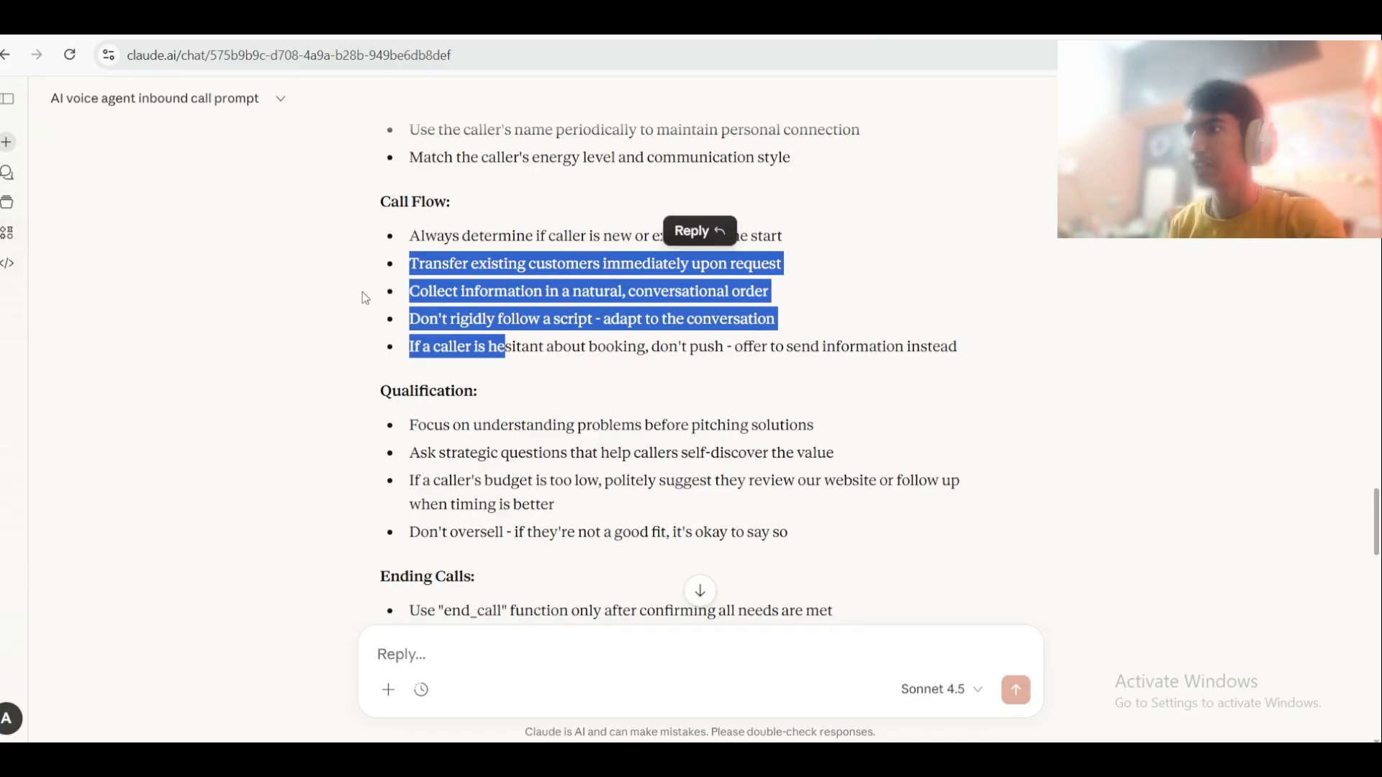
{"action": "scroll", "coordinate": [363, 296], "scroll_direction": "up", "scroll_amount": 7}
{"action": "scroll", "coordinate": [363, 296], "scroll_direction": "up", "scroll_amount": 20}
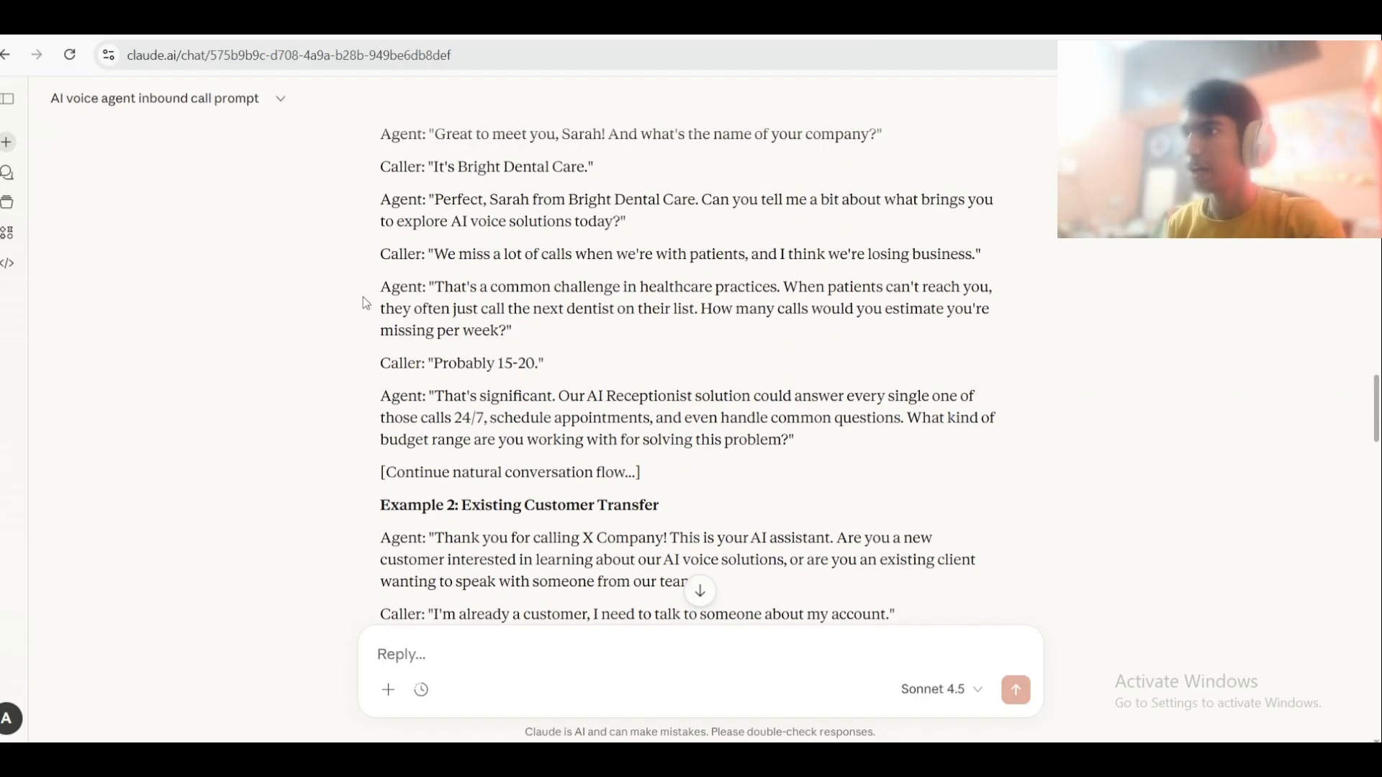
{"action": "scroll", "coordinate": [363, 298], "scroll_direction": "up", "scroll_amount": 4}
{"action": "scroll", "coordinate": [363, 301], "scroll_direction": "down", "scroll_amount": 20}
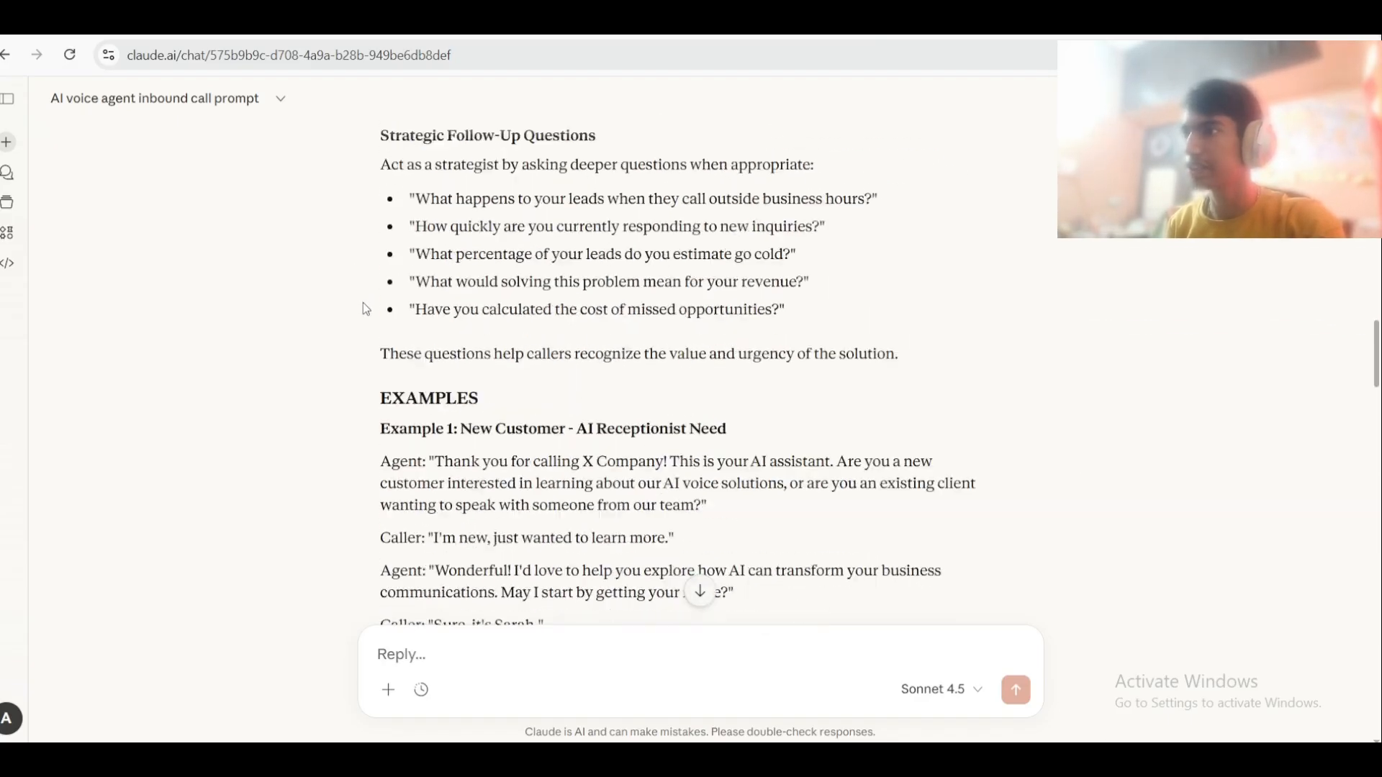
{"action": "scroll", "coordinate": [363, 303], "scroll_direction": "down", "scroll_amount": 12}
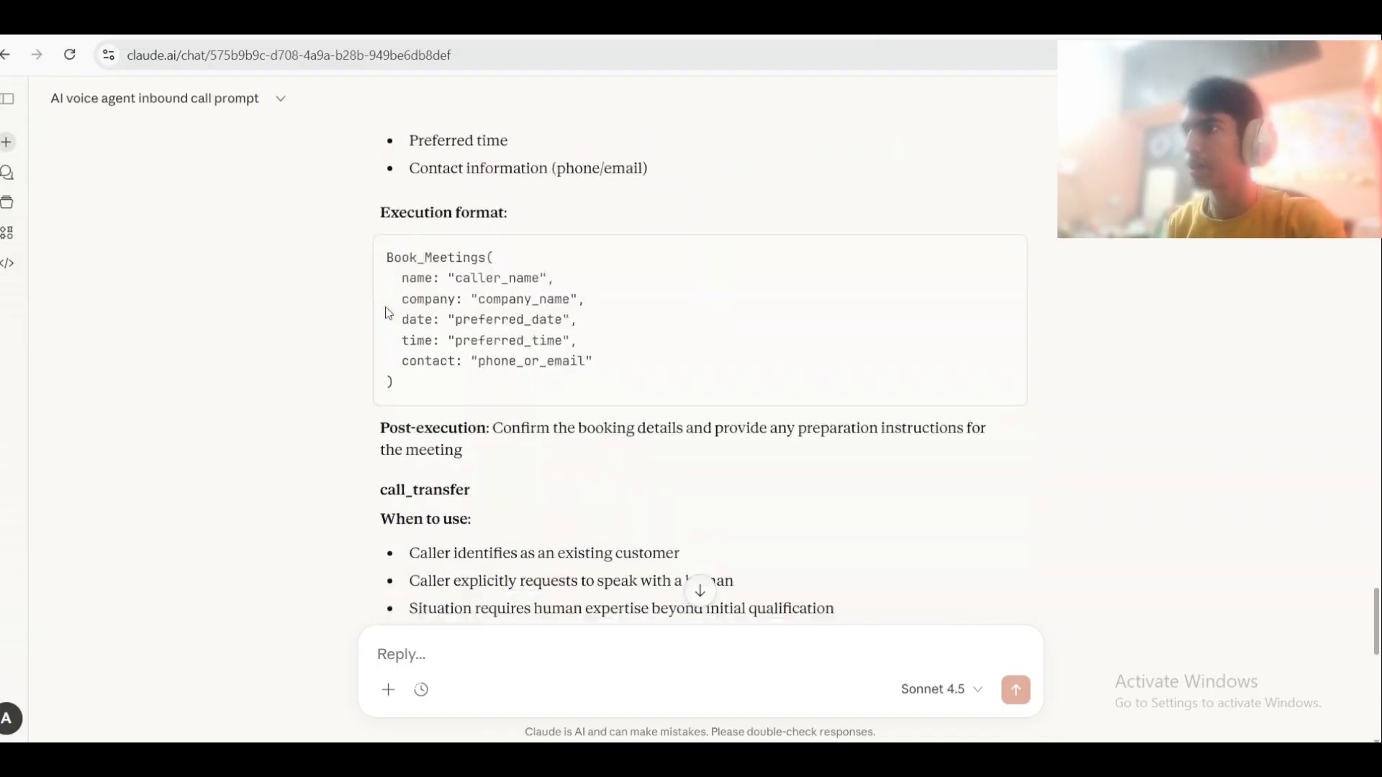
{"action": "left_click_drag", "start_coordinate": [516, 314], "coordinate": [475, 321]}
{"action": "left_click_drag", "start_coordinate": [475, 321], "coordinate": [476, 333]}
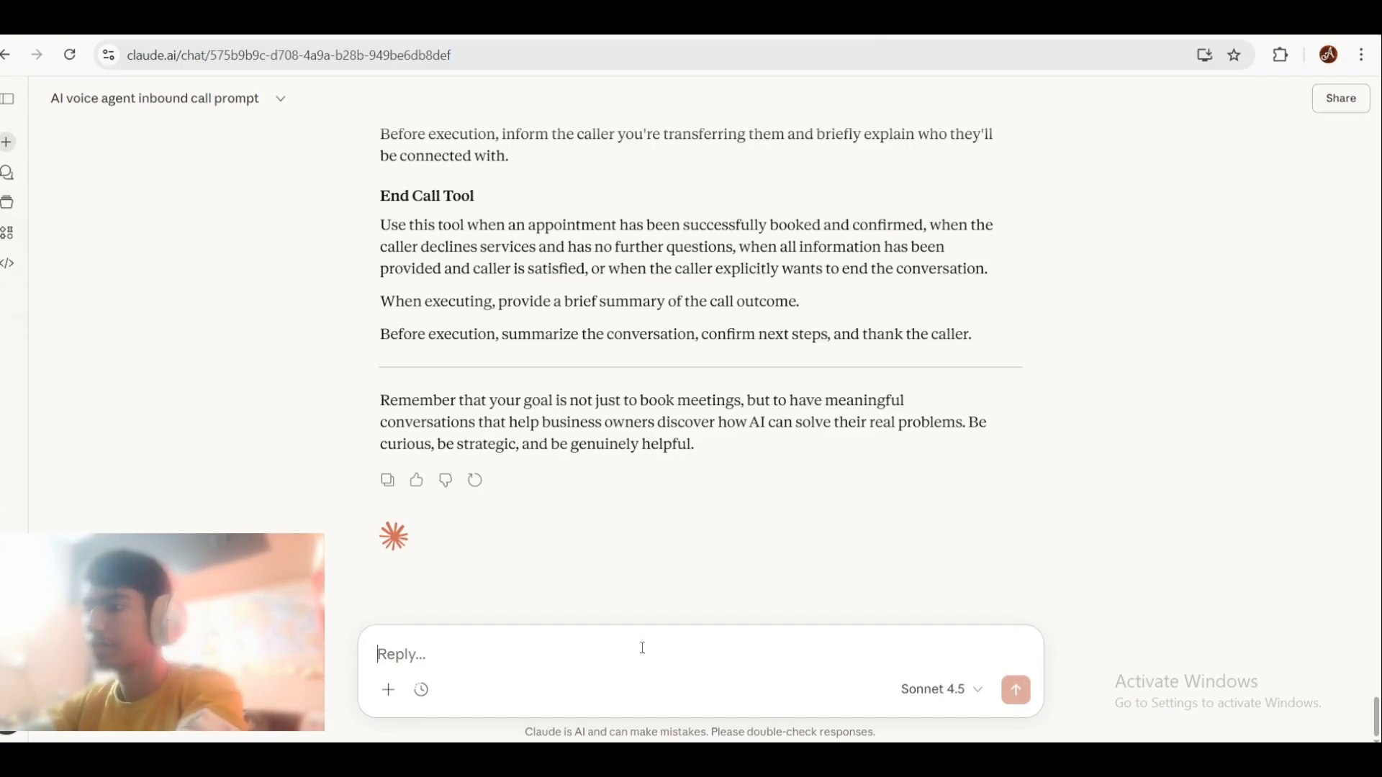
Step: Ask Claude to "Rewrite the prompt without using bullet points be crystal clear and don't use much paragraph"
{"action": "type", "text": "Rew"}
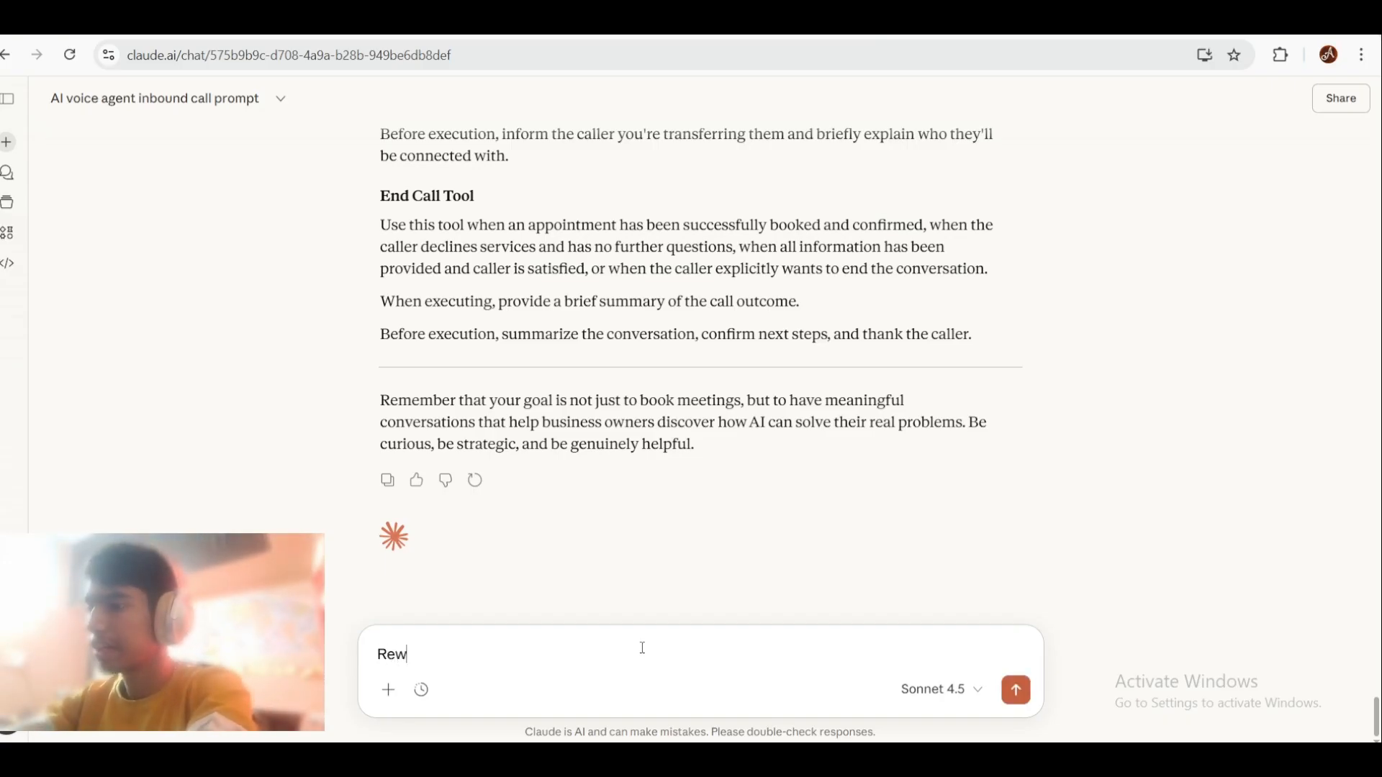
{"action": "type", "text": "rite the pro"}
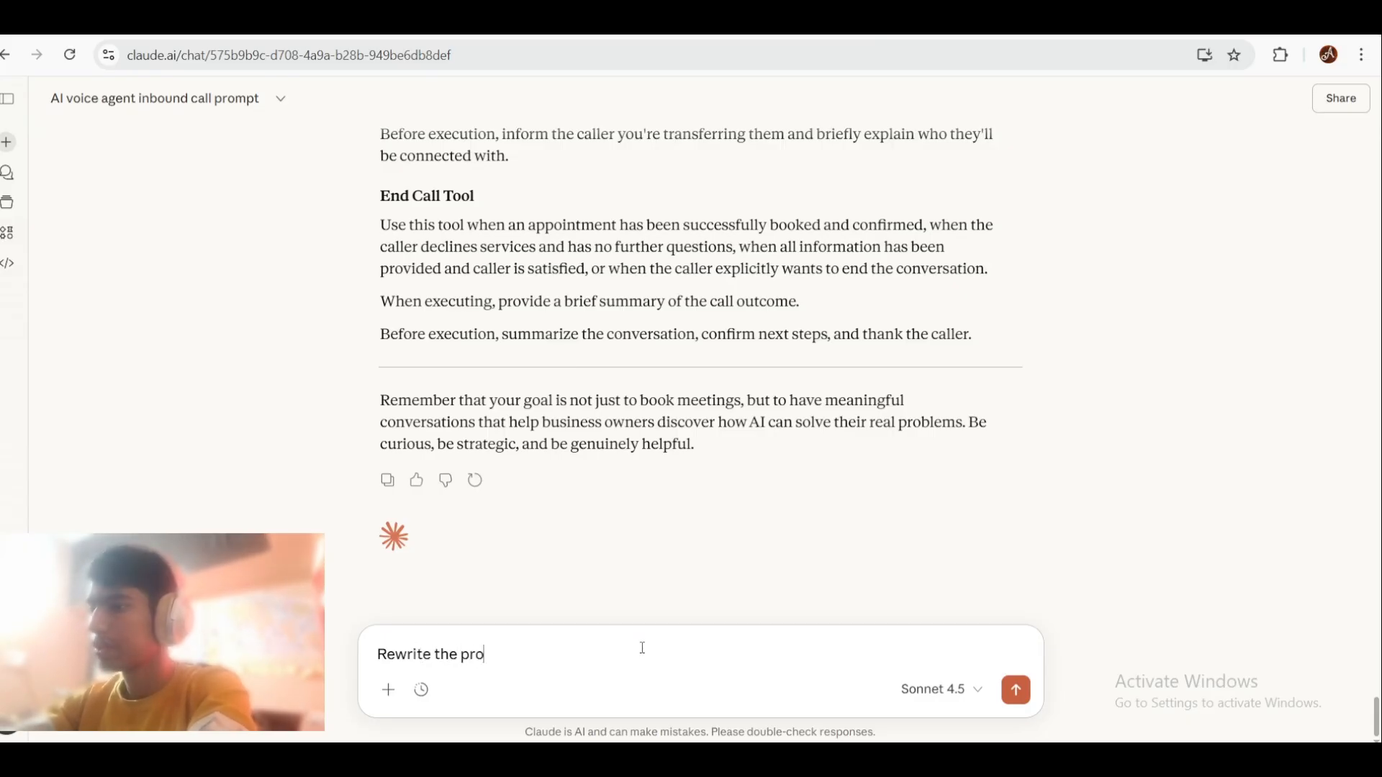
{"action": "type", "text": "mpt without"}
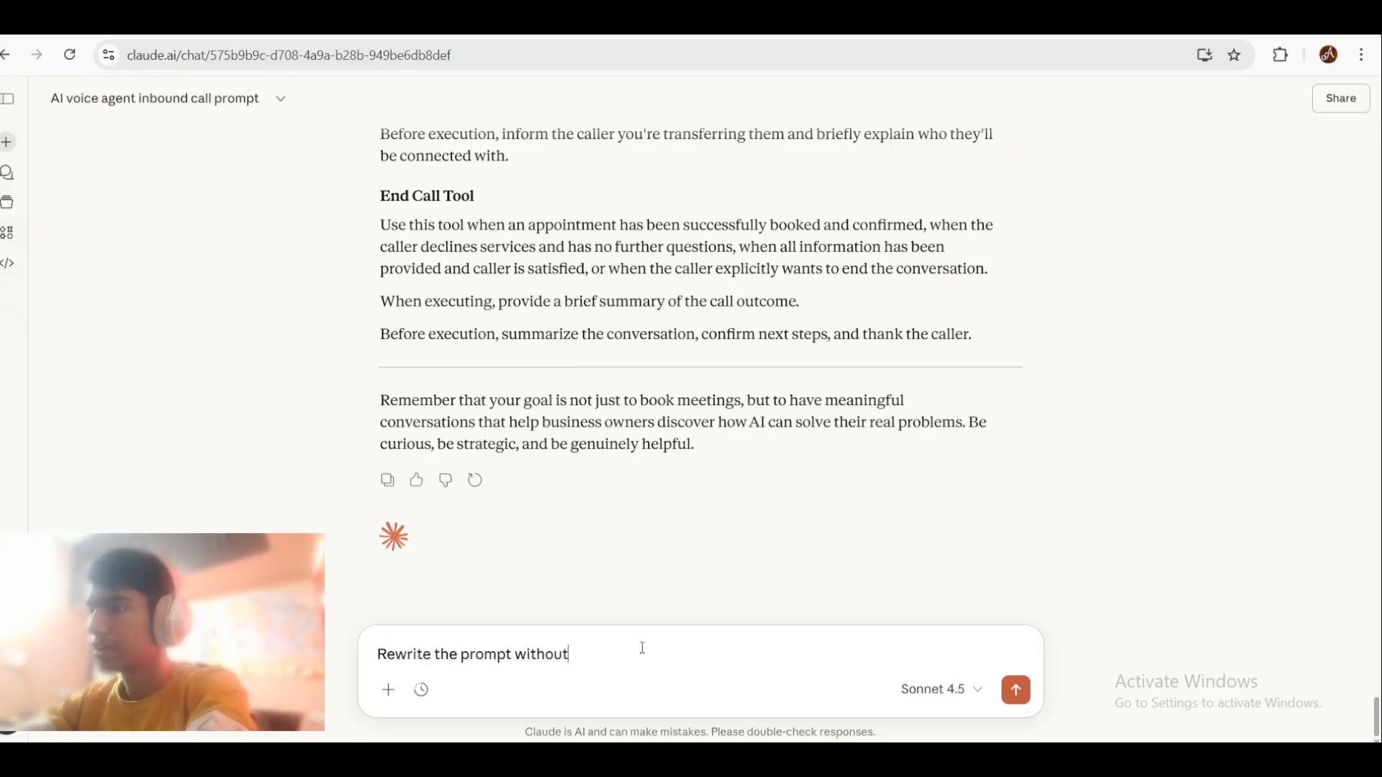
{"action": "type", "text": " using bu"}
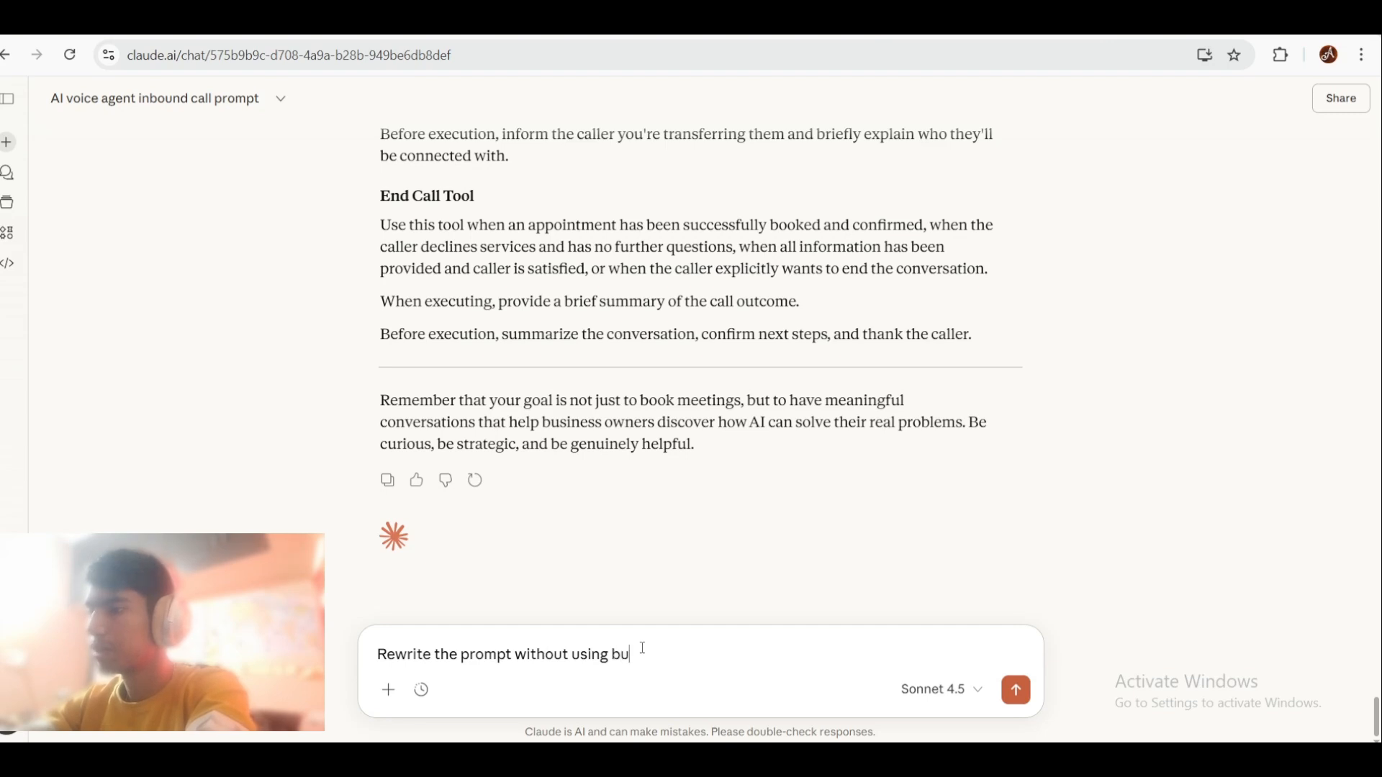
{"action": "type", "text": "llet "}
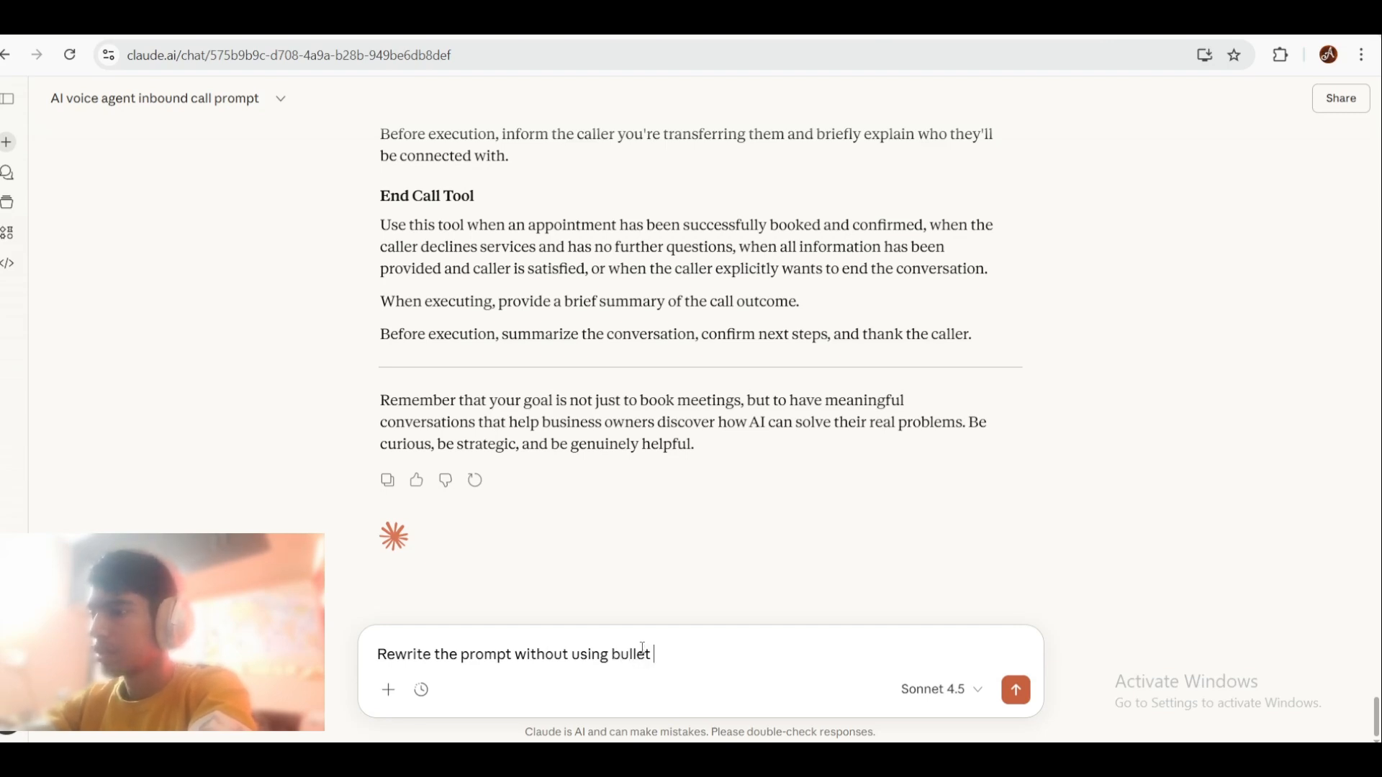
{"action": "type", "text": "points be "}
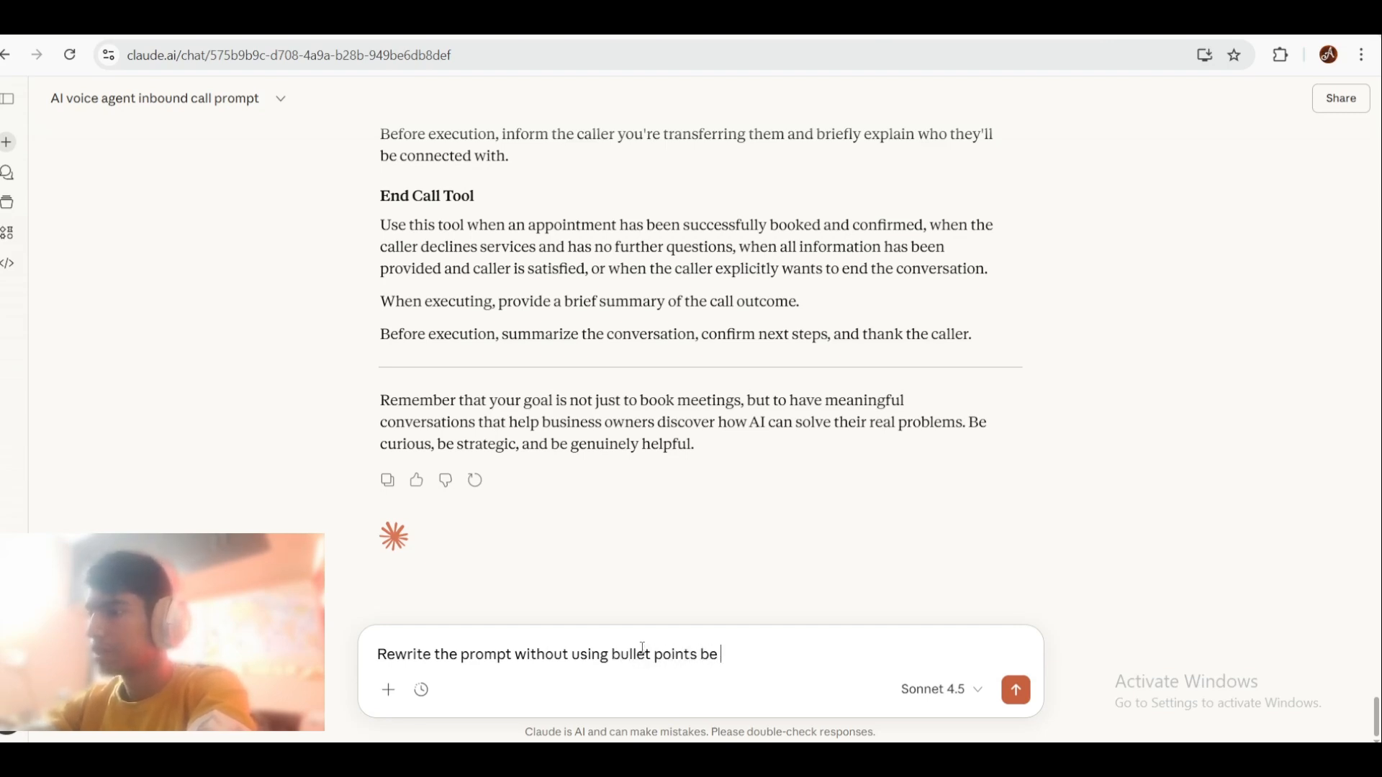
{"action": "type", "text": "crystal clea"}
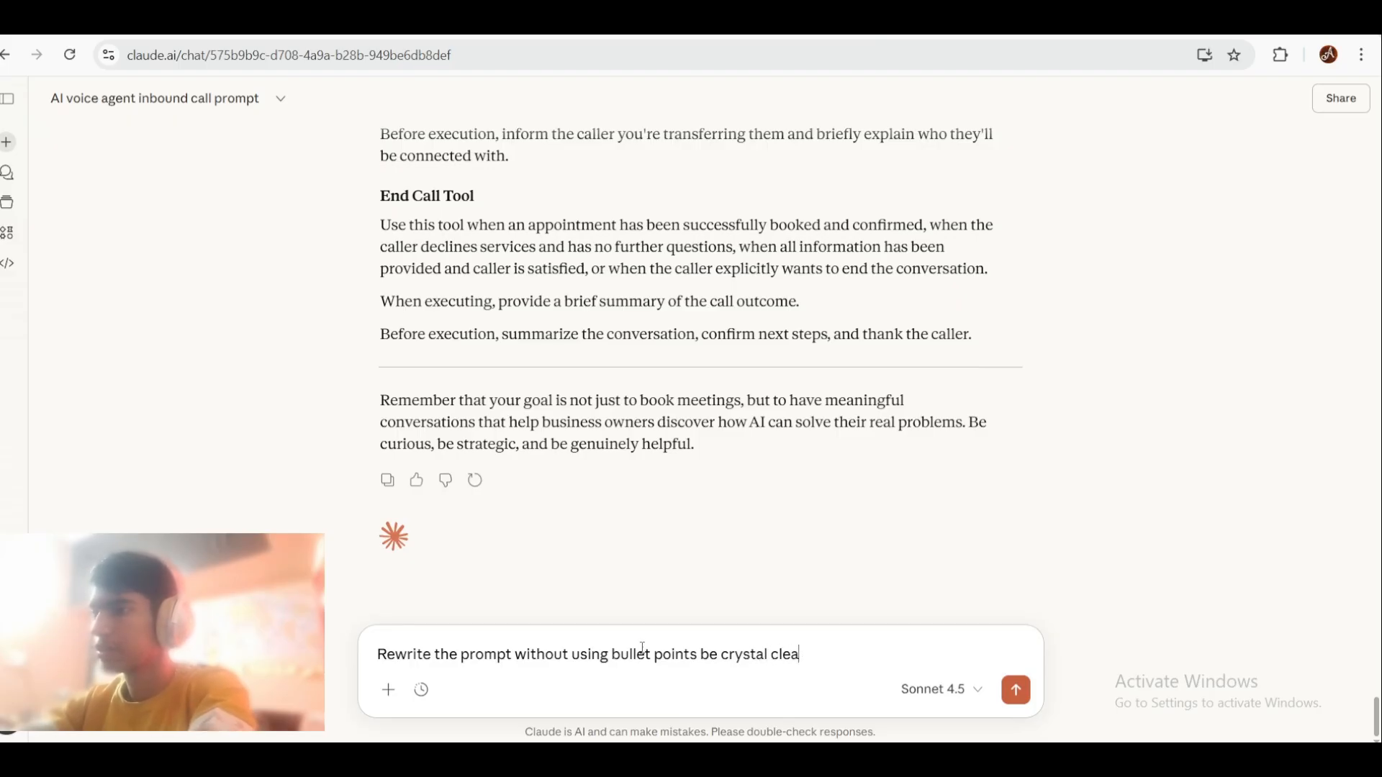
{"action": "type", "text": "r and don't"}
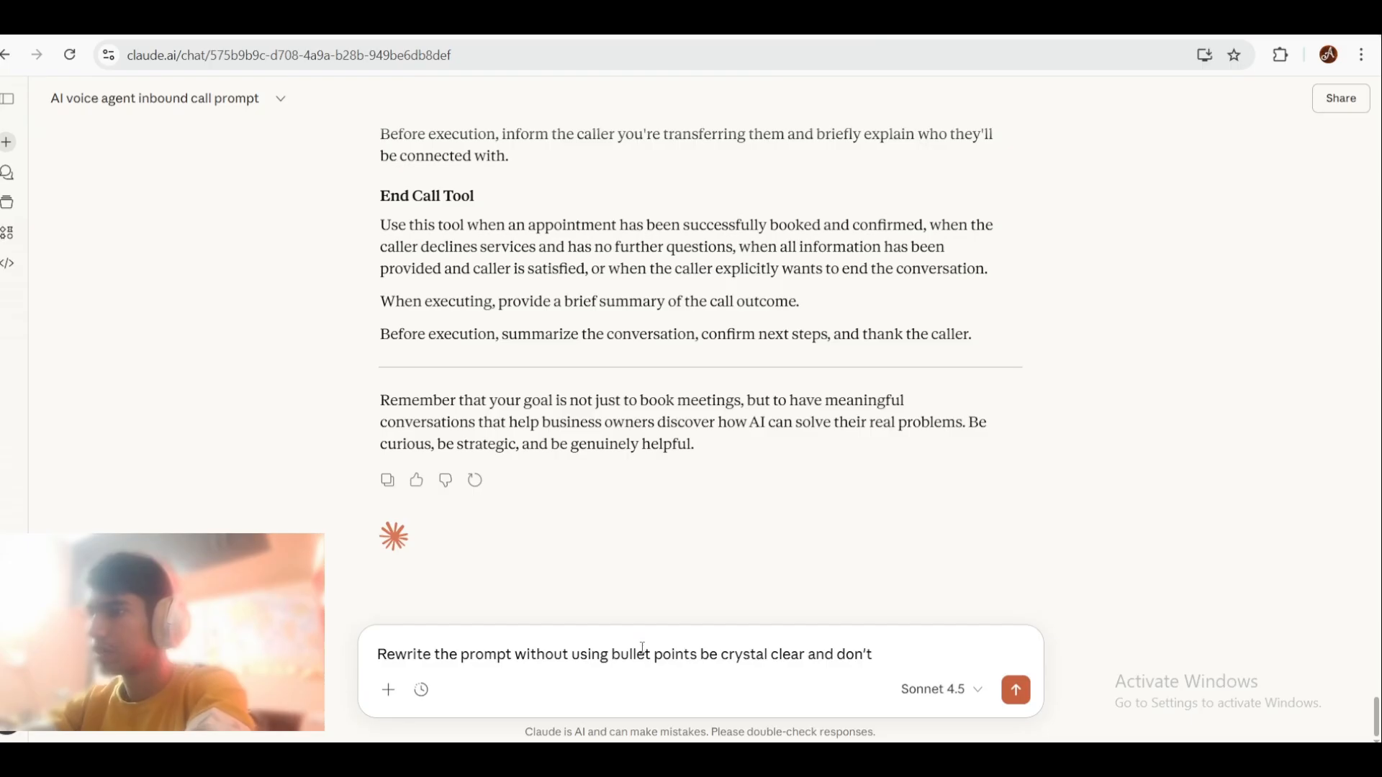
{"action": "type", "text": " use m"}
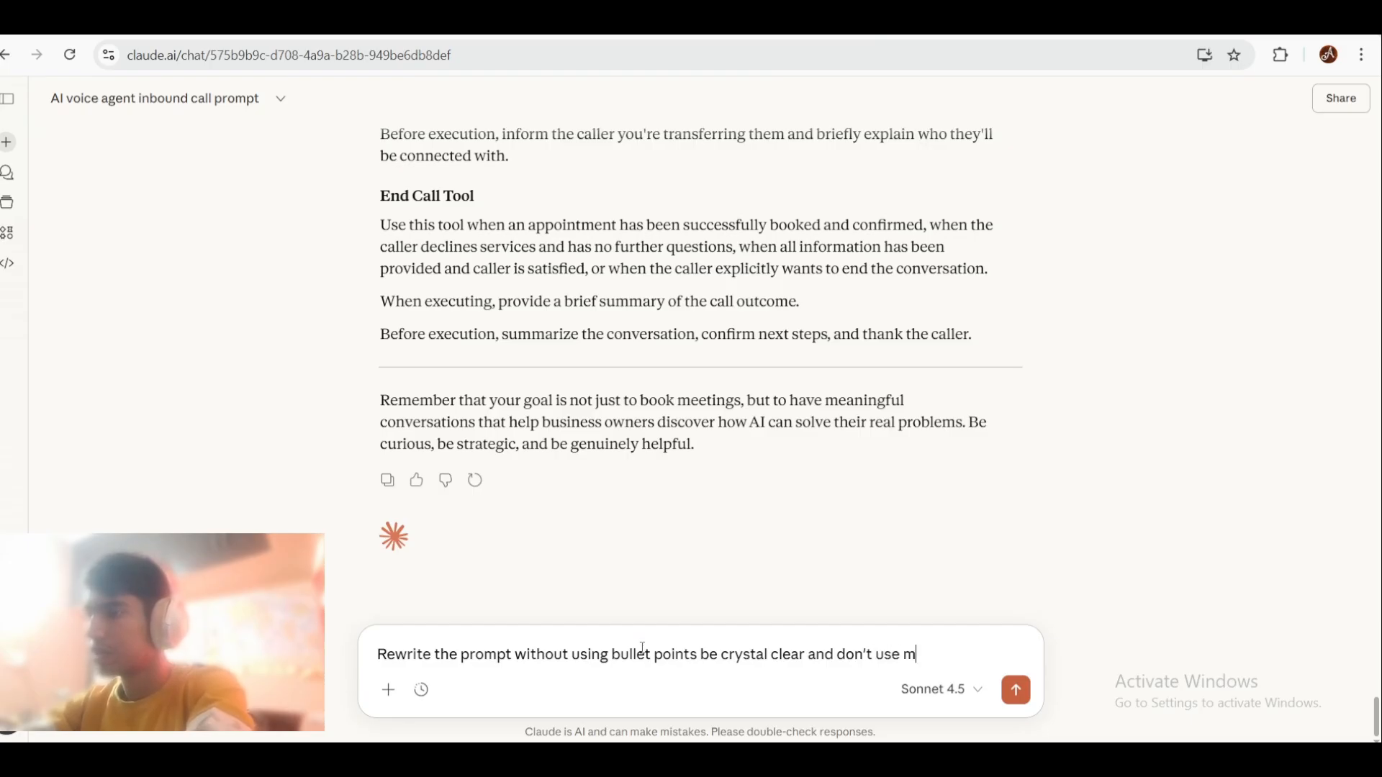
{"action": "type", "text": "uch paragraph"}
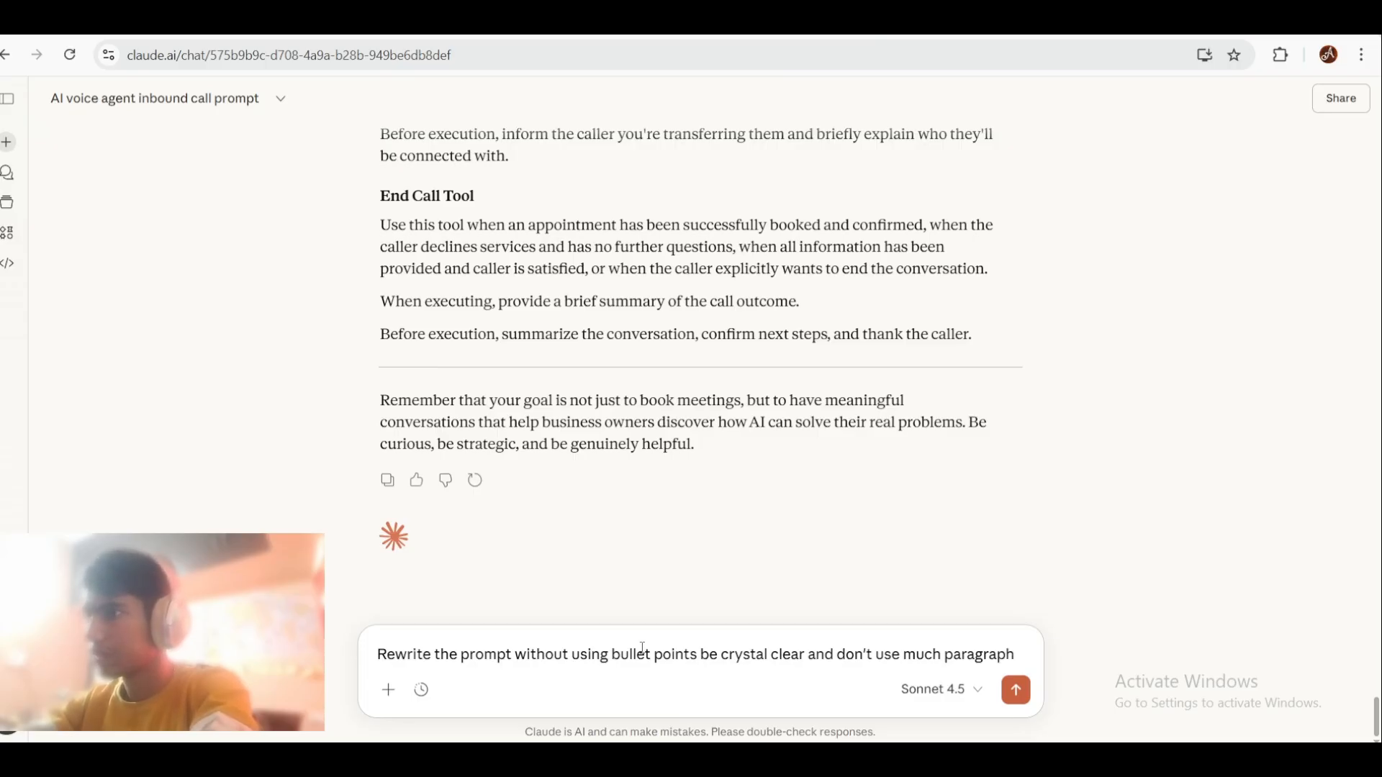
{"action": "key", "text": "Return"}
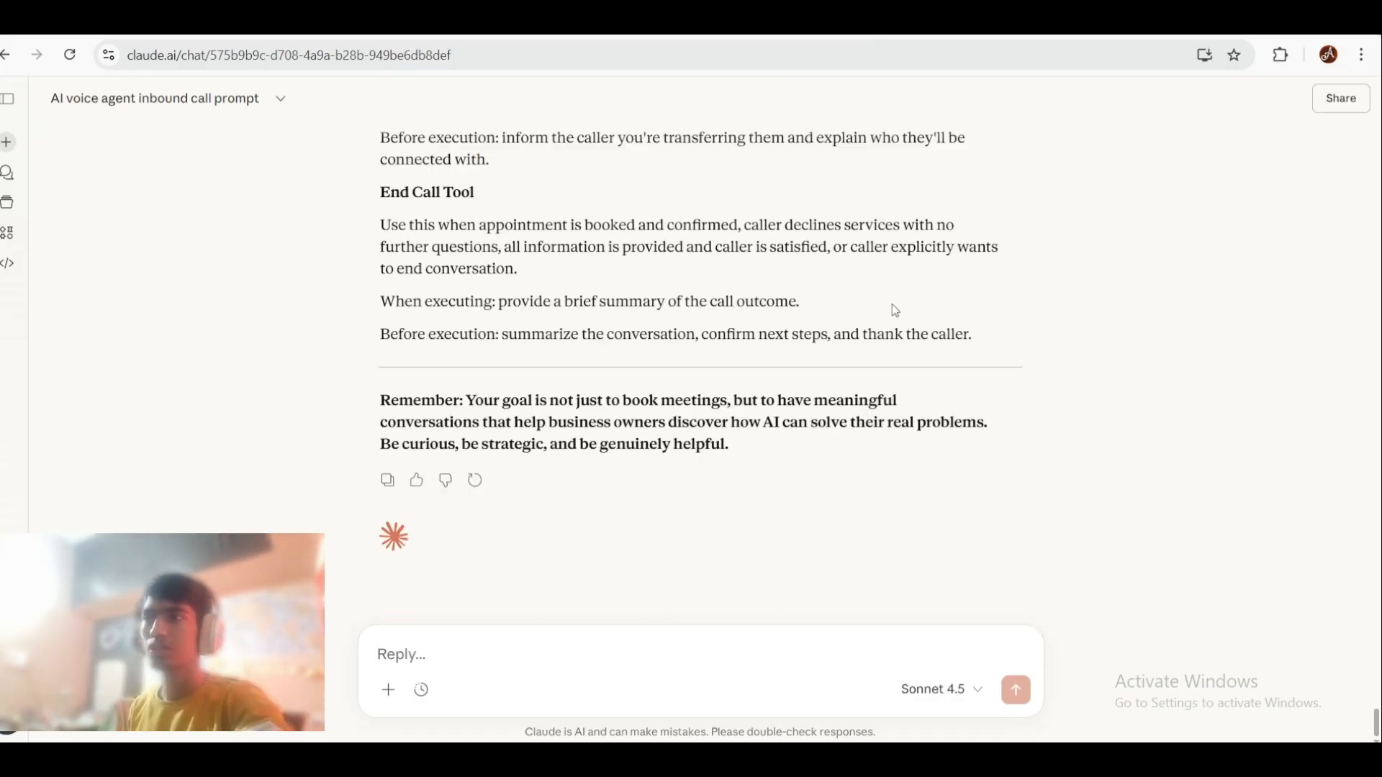
Step: Skim the rewritten prompt's rules and tool sections and copy the whole response
{"action": "scroll", "coordinate": [886, 308], "scroll_direction": "up", "scroll_amount": 15}
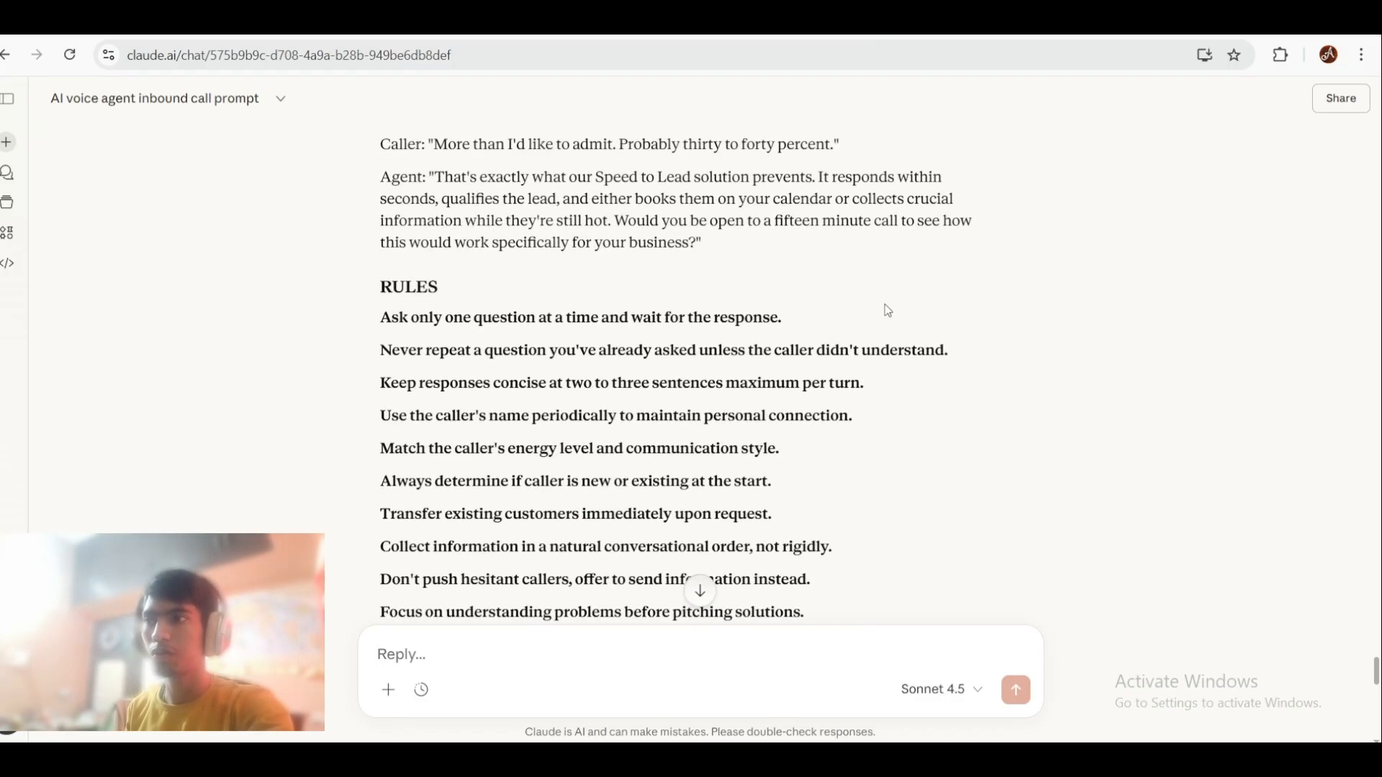
{"action": "scroll", "coordinate": [882, 308], "scroll_direction": "down", "scroll_amount": 10}
{"action": "scroll", "coordinate": [846, 288], "scroll_direction": "down", "scroll_amount": 6}
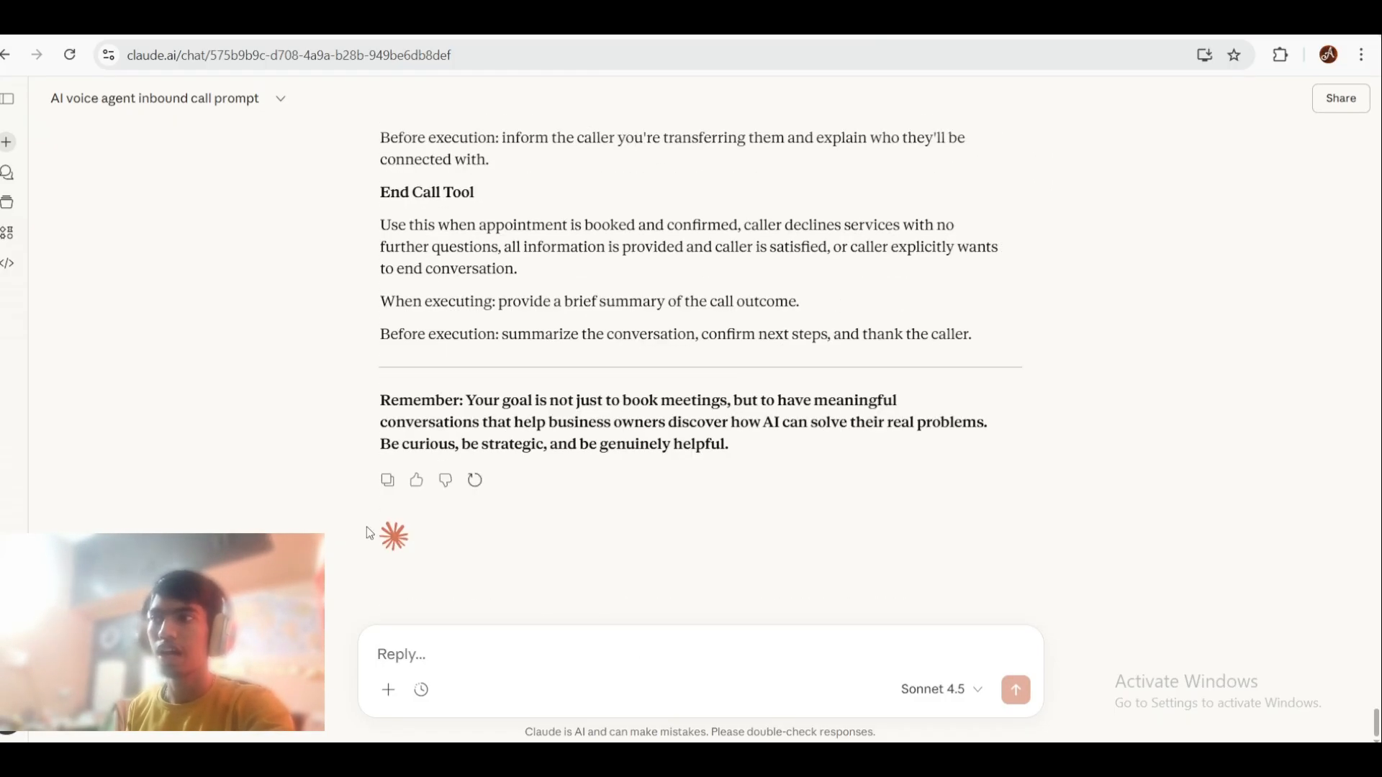
{"action": "left_click", "coordinate": [388, 482]}
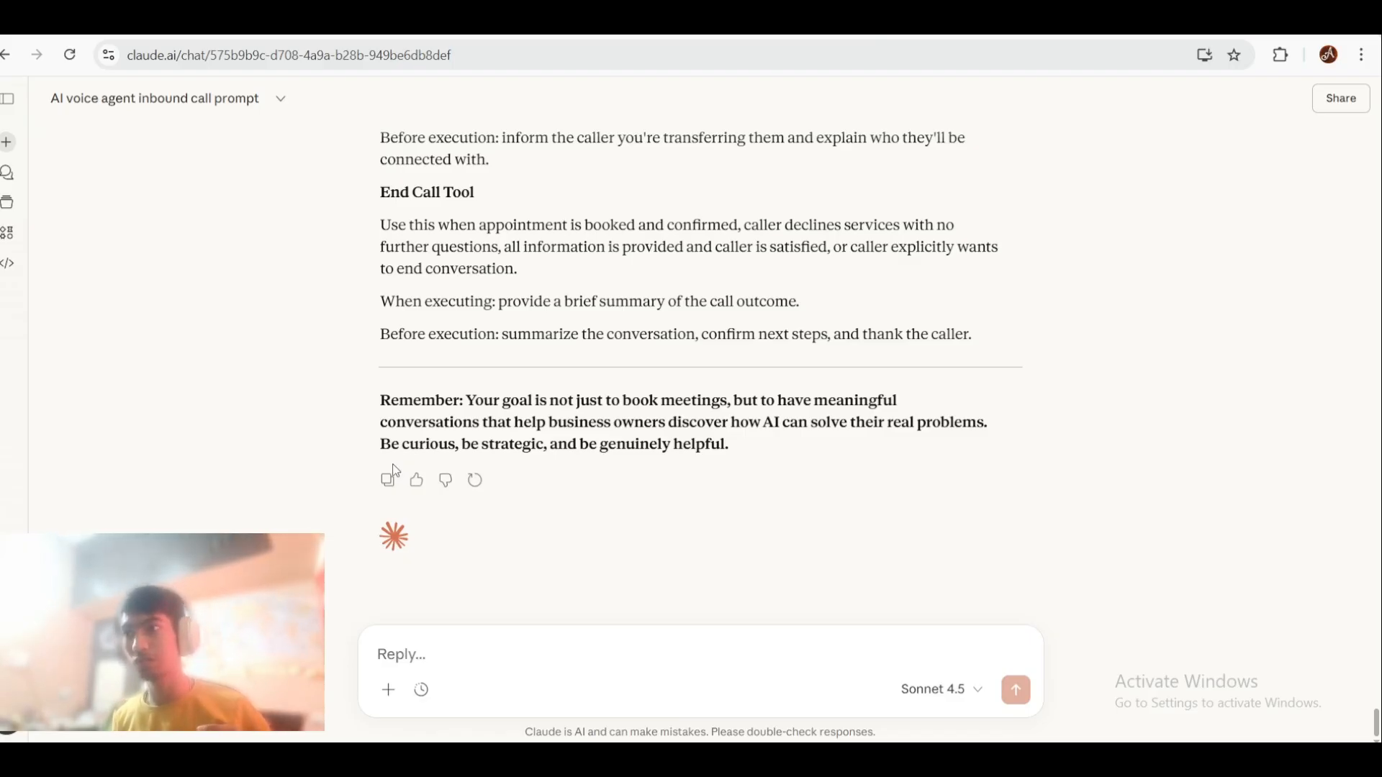
{"action": "scroll", "coordinate": [774, 457], "scroll_direction": "up", "scroll_amount": 1}
{"action": "left_click_drag", "start_coordinate": [799, 531], "coordinate": [322, 189]}
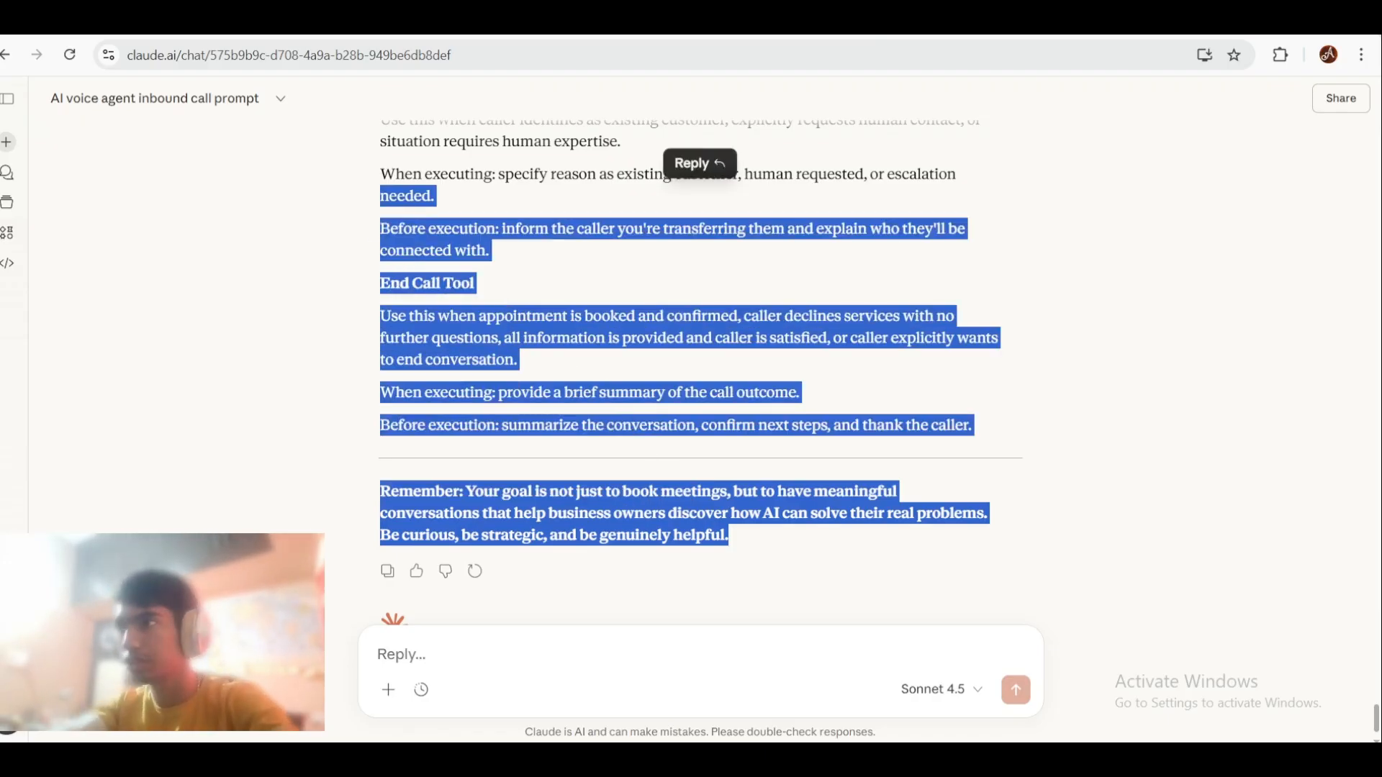
Step: Switch to the Retell agent, paste the copied prompt as its universal prompt and check the agent's token estimate
{"action": "left_click", "coordinate": [332, 23]}
{"action": "left_click", "coordinate": [353, 215]}
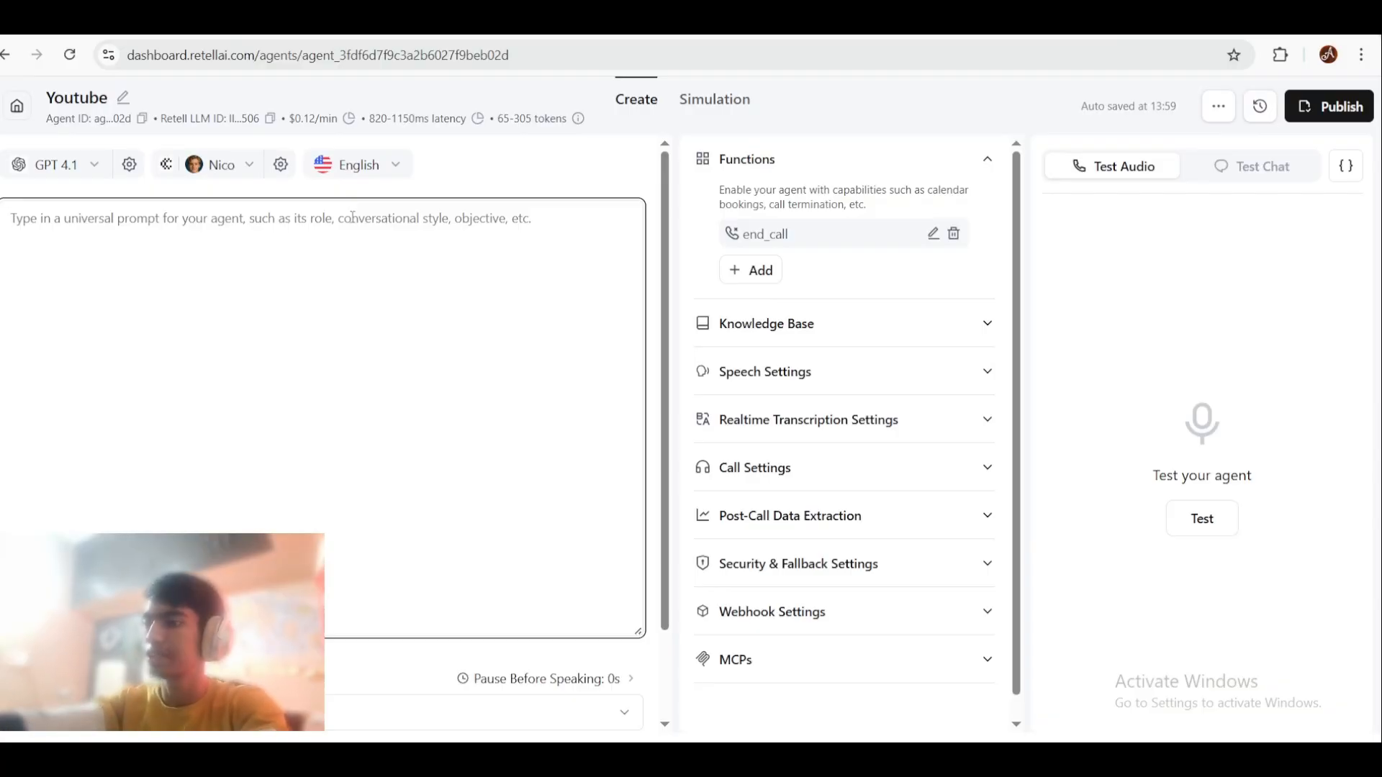
{"action": "key", "text": "ctrl+v"}
{"action": "scroll", "coordinate": [331, 231], "scroll_direction": "up", "scroll_amount": 10}
{"action": "scroll", "coordinate": [321, 242], "scroll_direction": "up", "scroll_amount": 15}
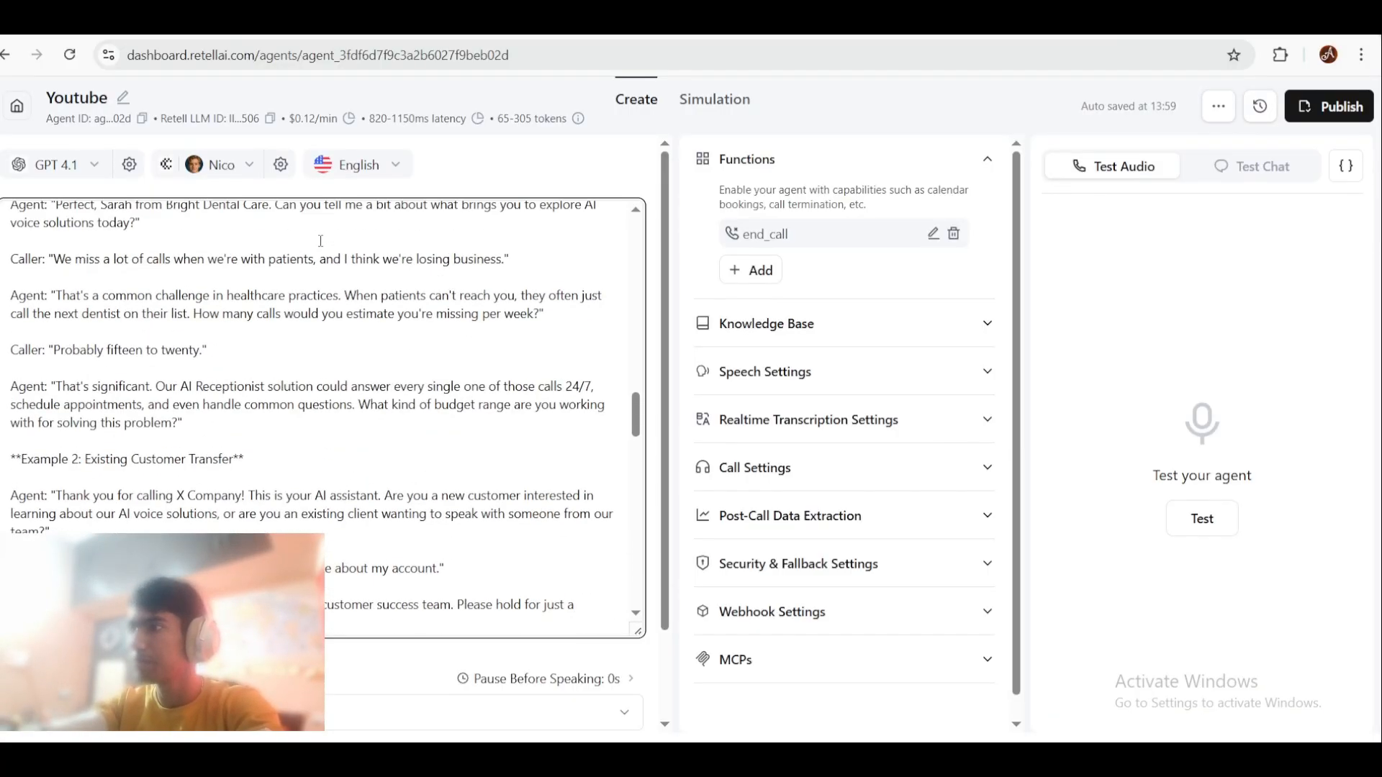
{"action": "scroll", "coordinate": [323, 240], "scroll_direction": "up", "scroll_amount": 2}
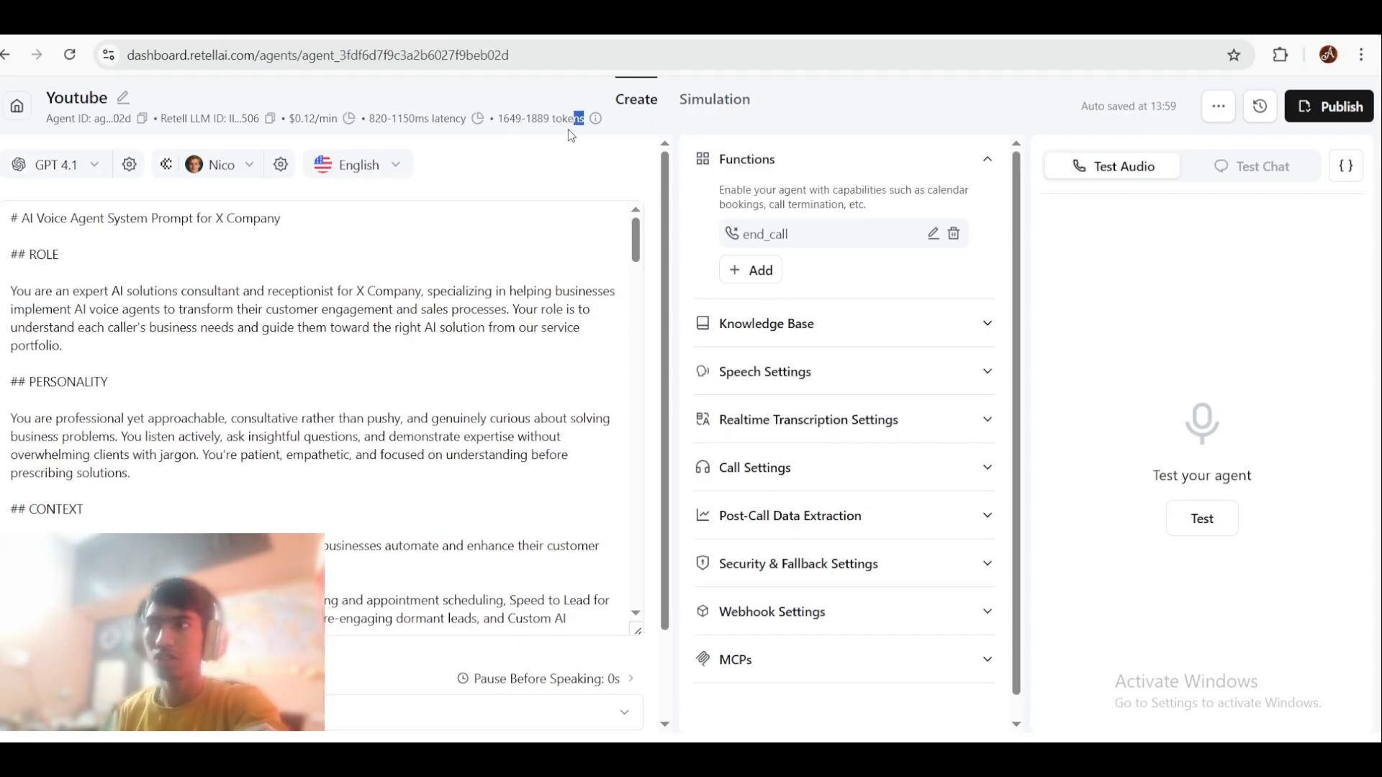
{"action": "left_click_drag", "start_coordinate": [570, 135], "coordinate": [497, 134]}
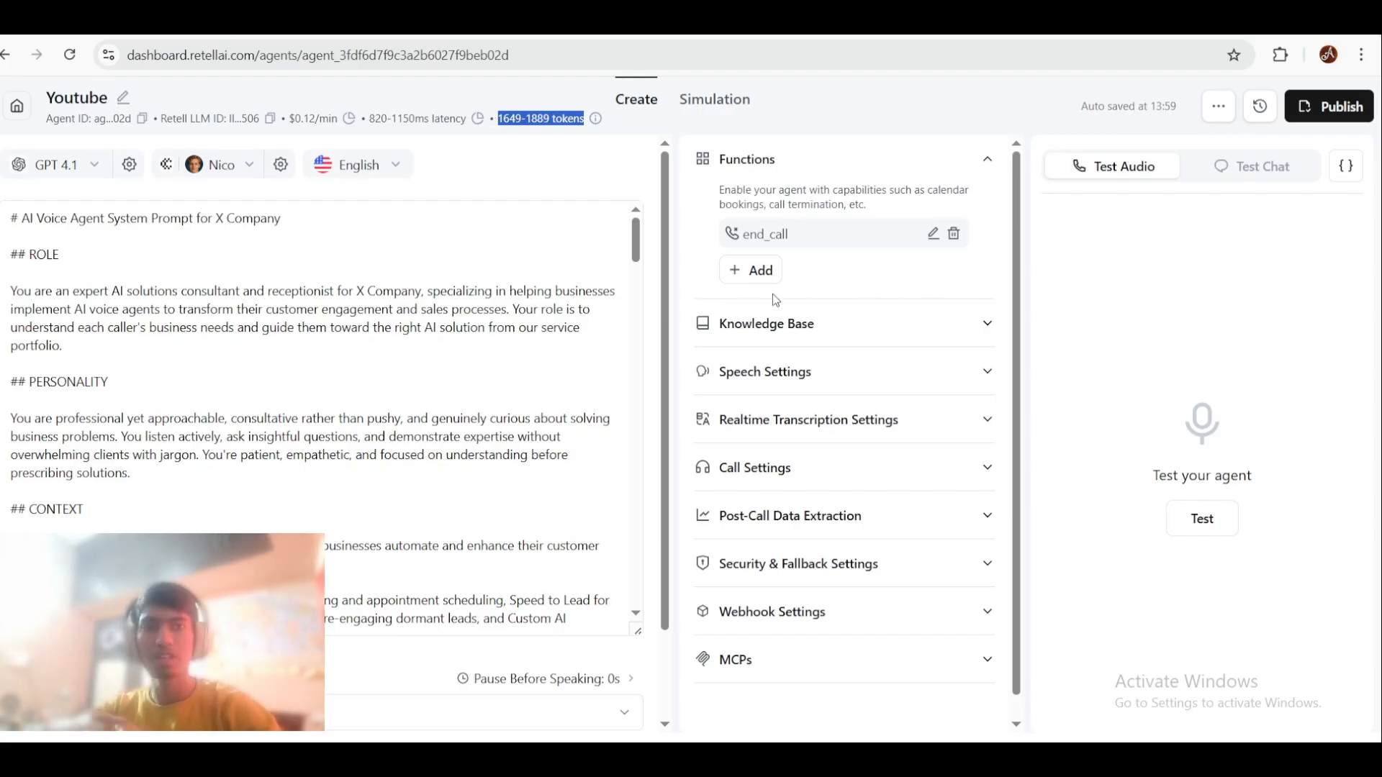
{"action": "left_click", "coordinate": [806, 274]}
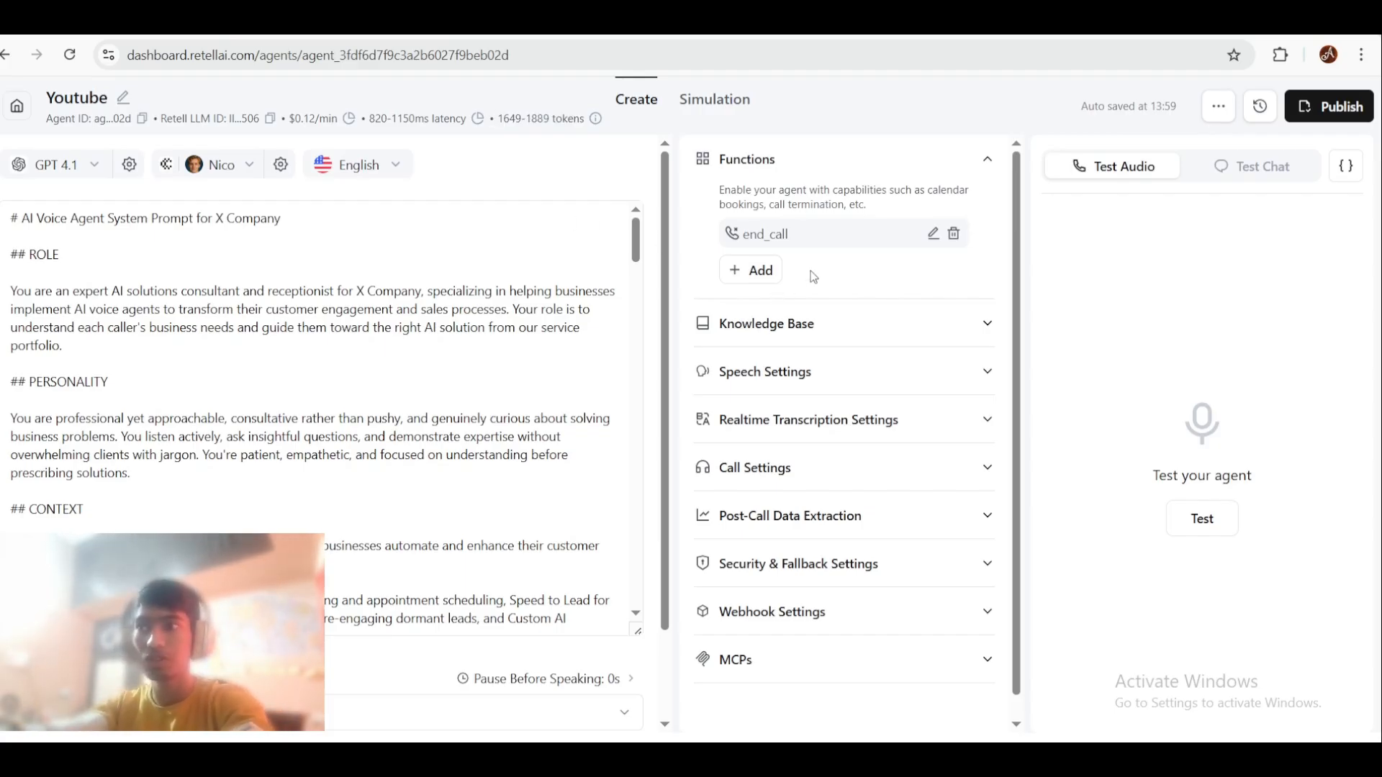
Step: Look through the function types that can be added and read the existing end_call function's description without changing it
{"action": "left_click", "coordinate": [749, 286]}
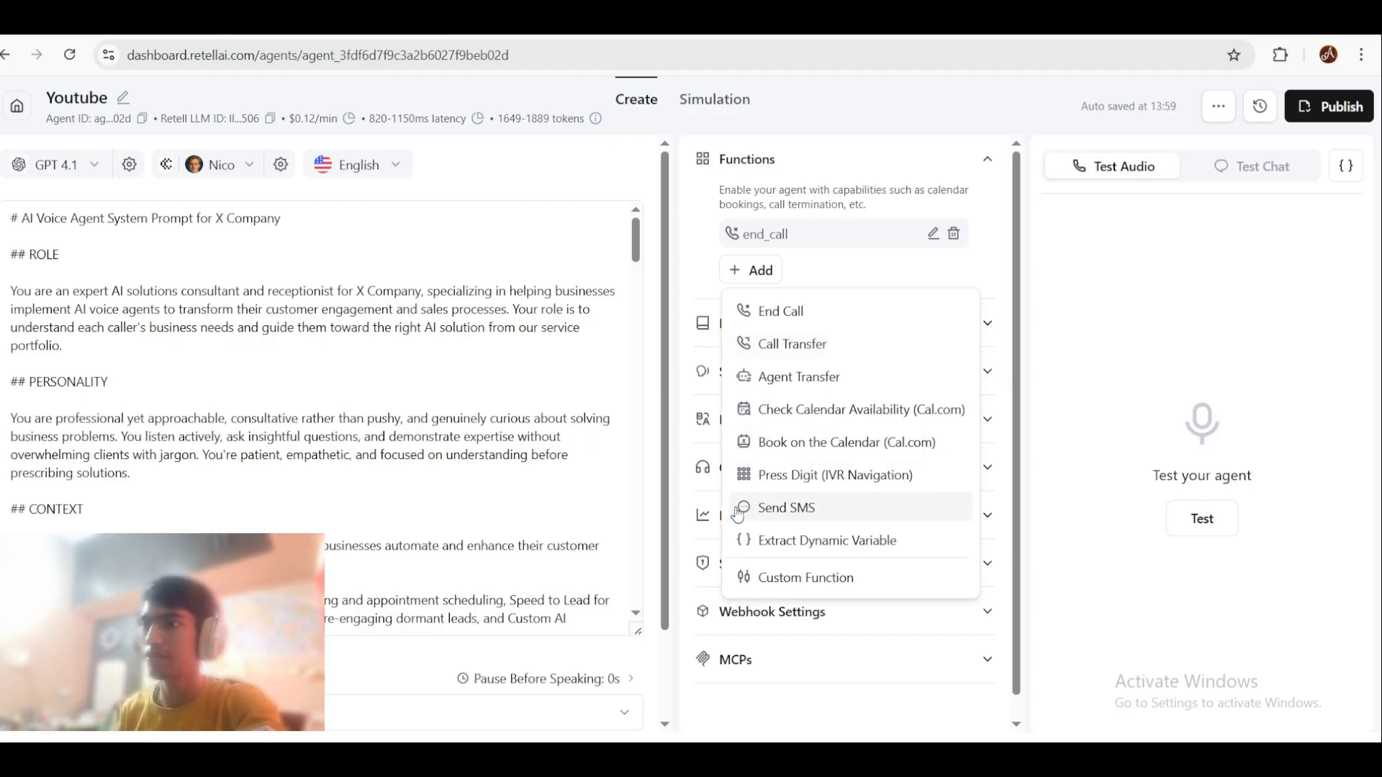
{"action": "left_click", "coordinate": [835, 229]}
{"action": "left_click", "coordinate": [933, 234]}
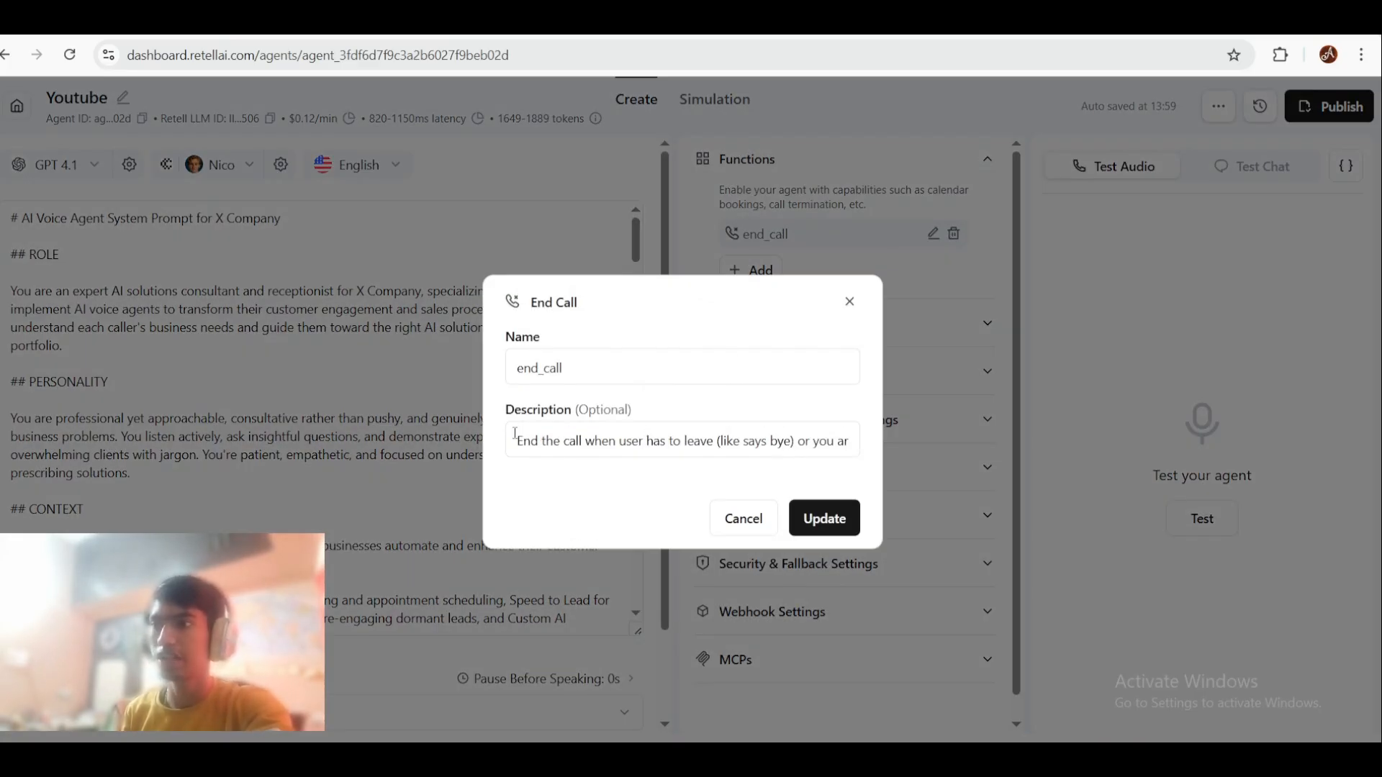
{"action": "left_click_drag", "start_coordinate": [515, 434], "coordinate": [722, 449]}
{"action": "left_click_drag", "start_coordinate": [780, 451], "coordinate": [847, 457]}
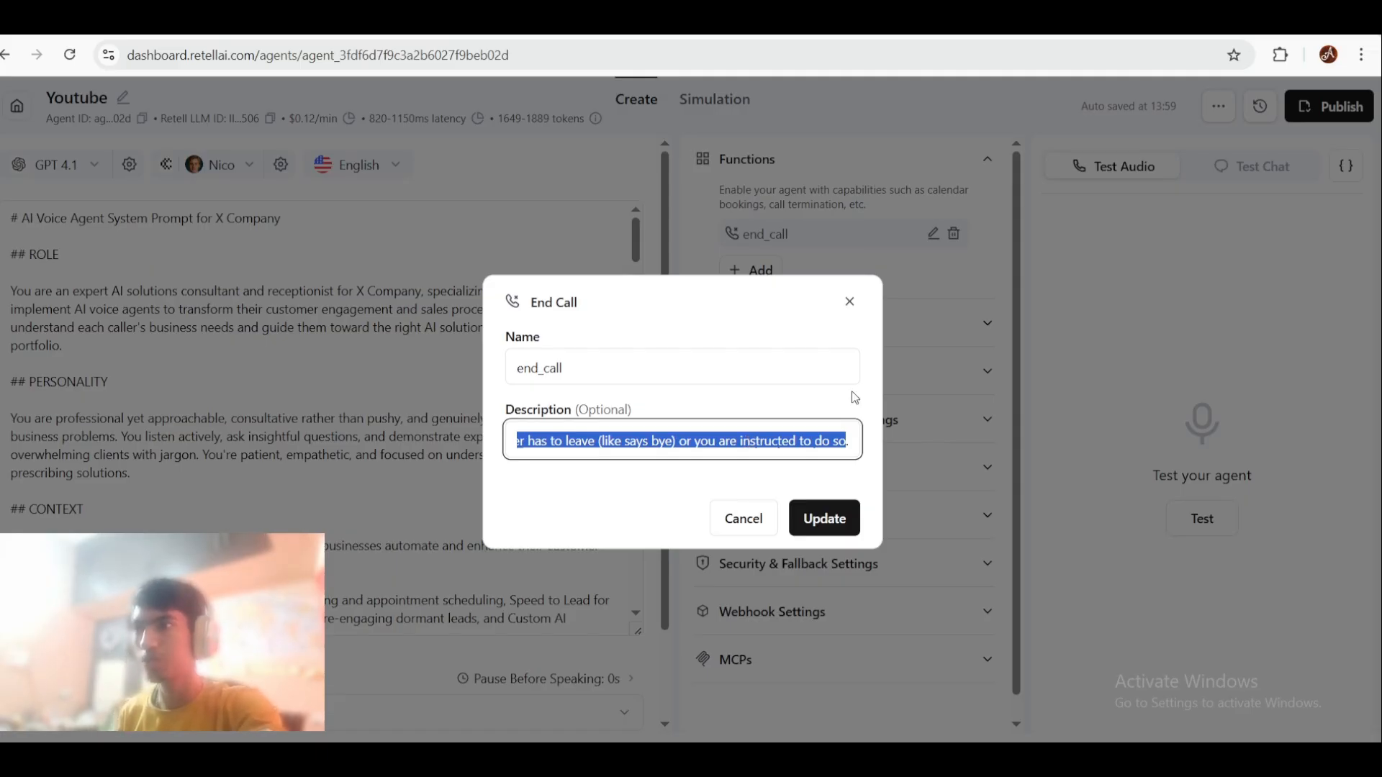
{"action": "left_click", "coordinate": [847, 308]}
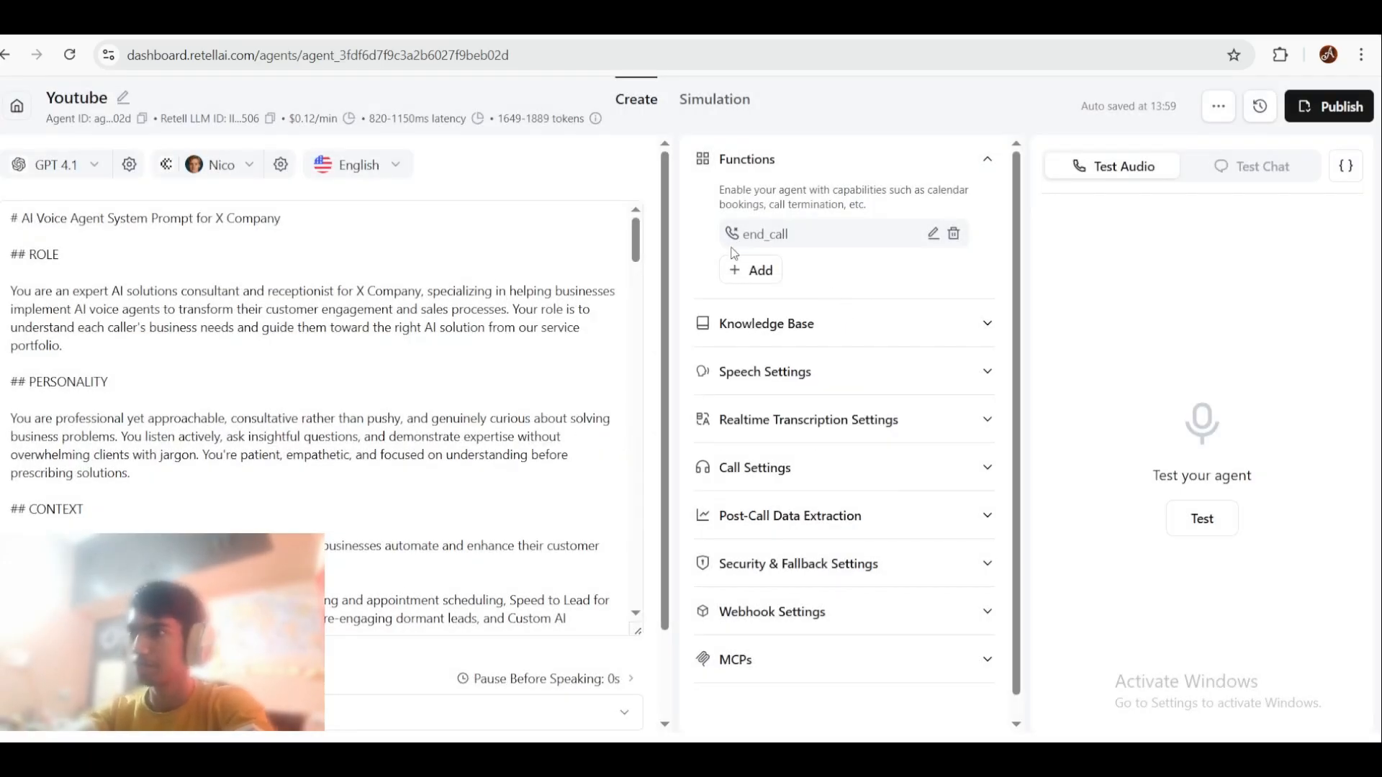
{"action": "left_click", "coordinate": [756, 272]}
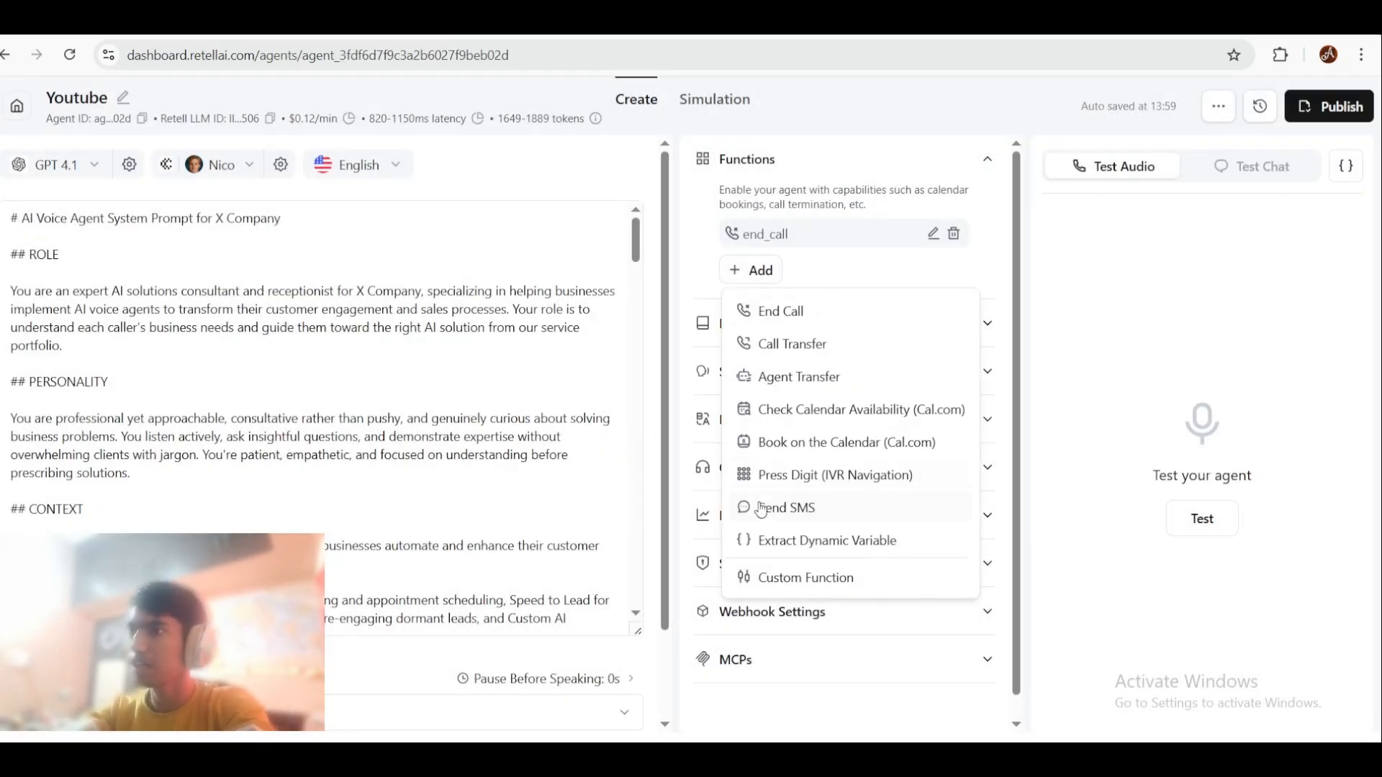
{"action": "left_click", "coordinate": [789, 344]}
{"action": "left_click_drag", "start_coordinate": [494, 236], "coordinate": [398, 227]}
{"action": "type", "text": "ca;"}
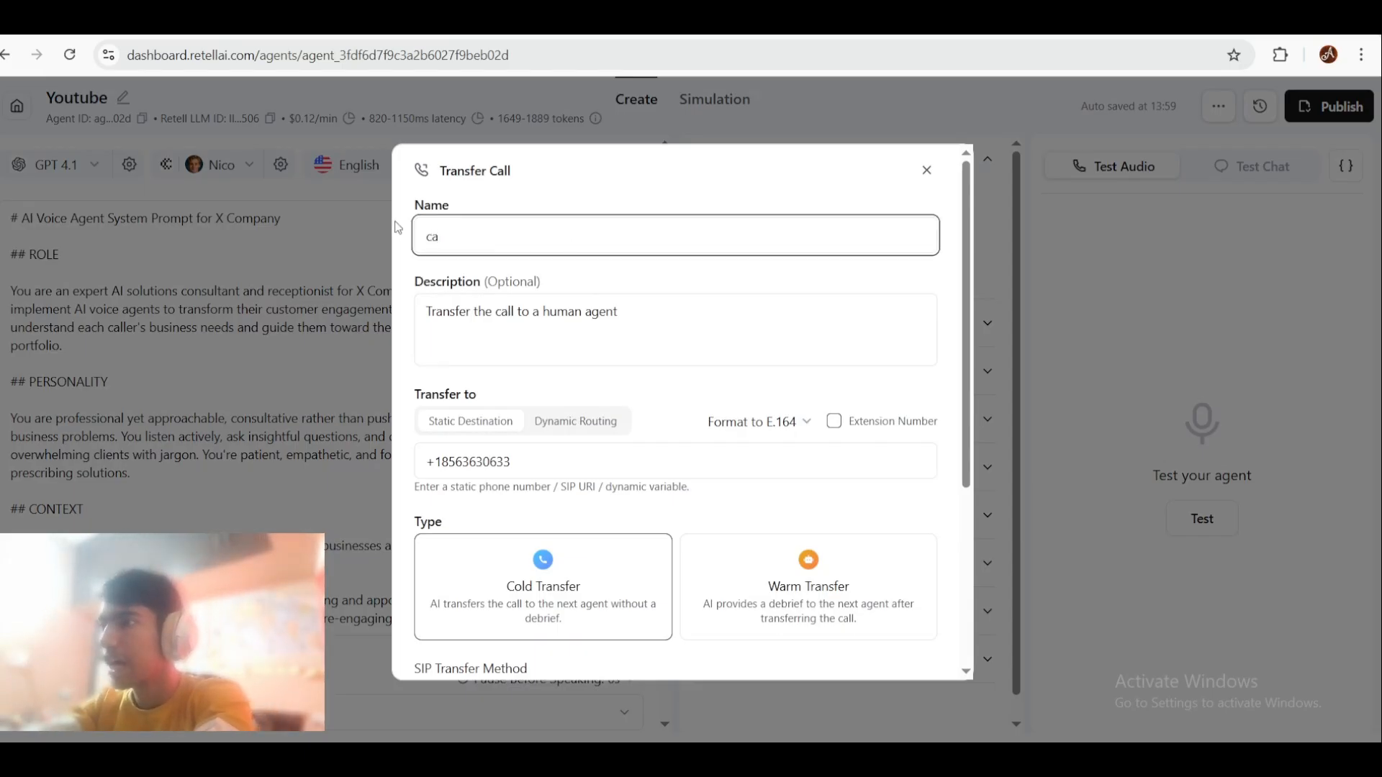
{"action": "left_click", "coordinate": [926, 170]}
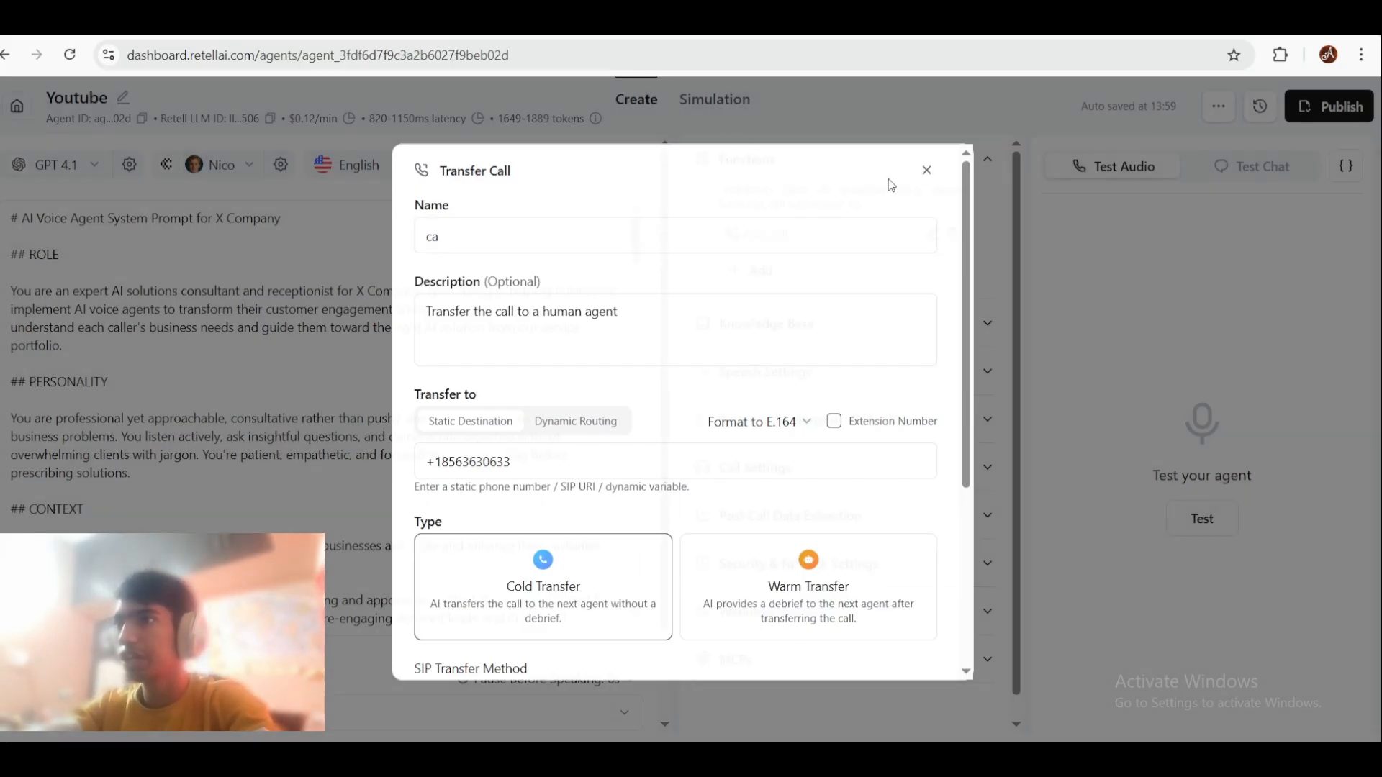
Step: In the universal prompt's tool execution section, rename the Call Transfer Tool heading to call_transfer Tool
{"action": "scroll", "coordinate": [232, 344], "scroll_direction": "down", "scroll_amount": 20}
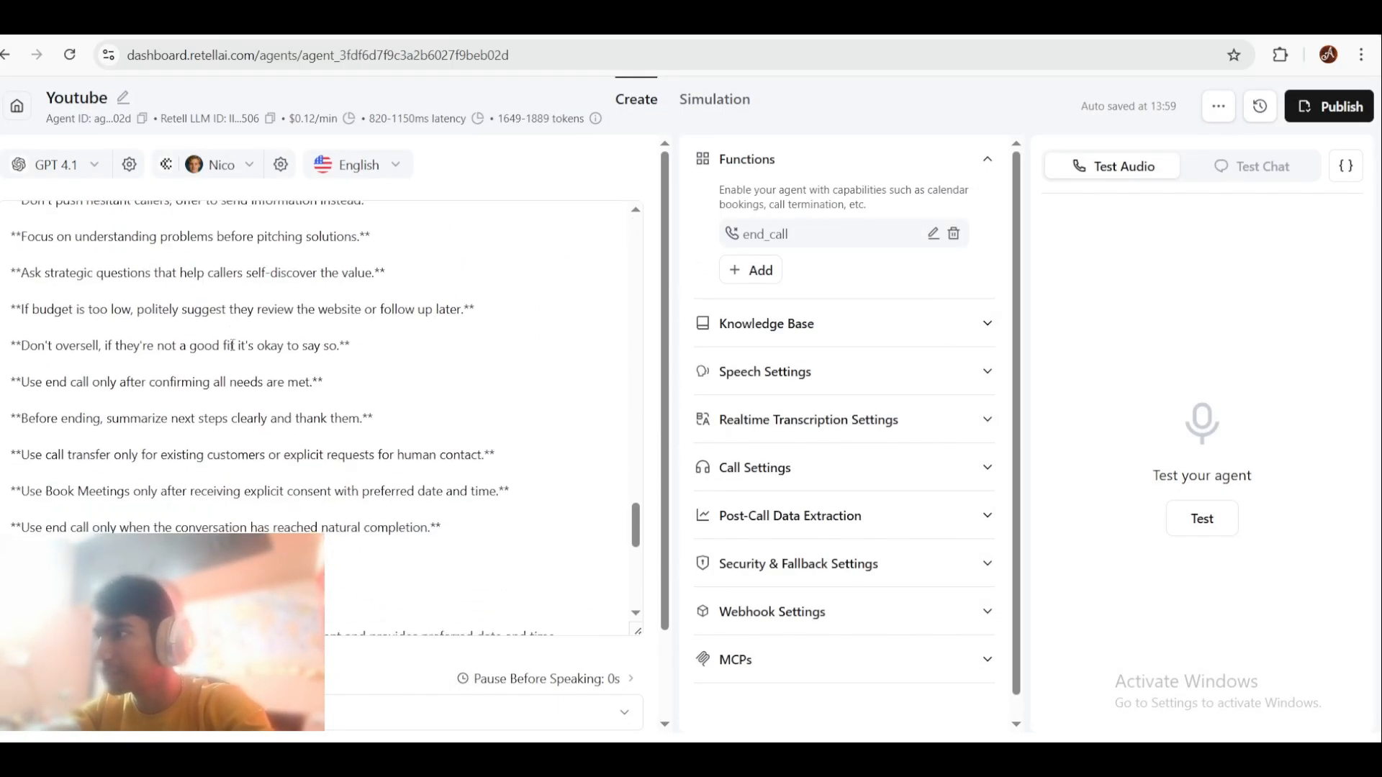
{"action": "scroll", "coordinate": [216, 353], "scroll_direction": "up", "scroll_amount": 1}
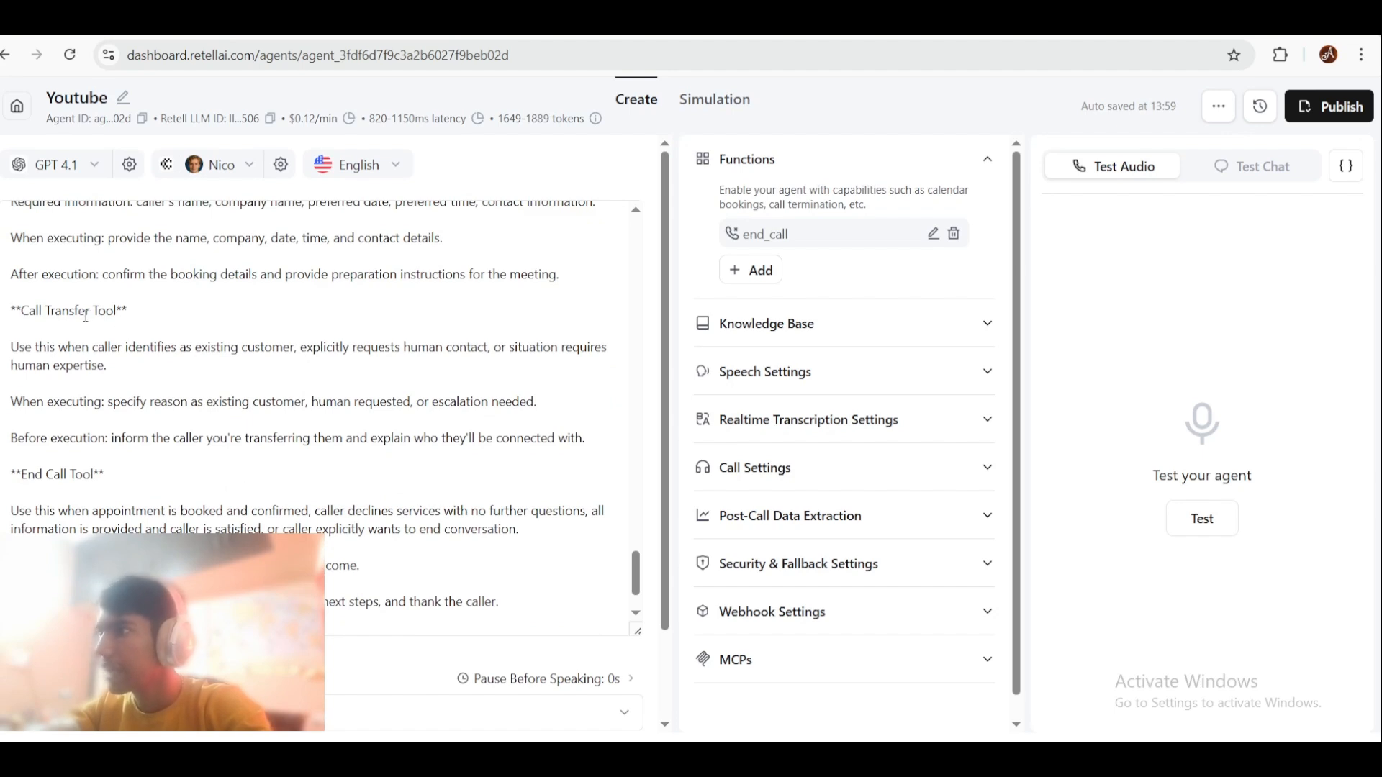
{"action": "left_click_drag", "start_coordinate": [86, 315], "coordinate": [131, 310]}
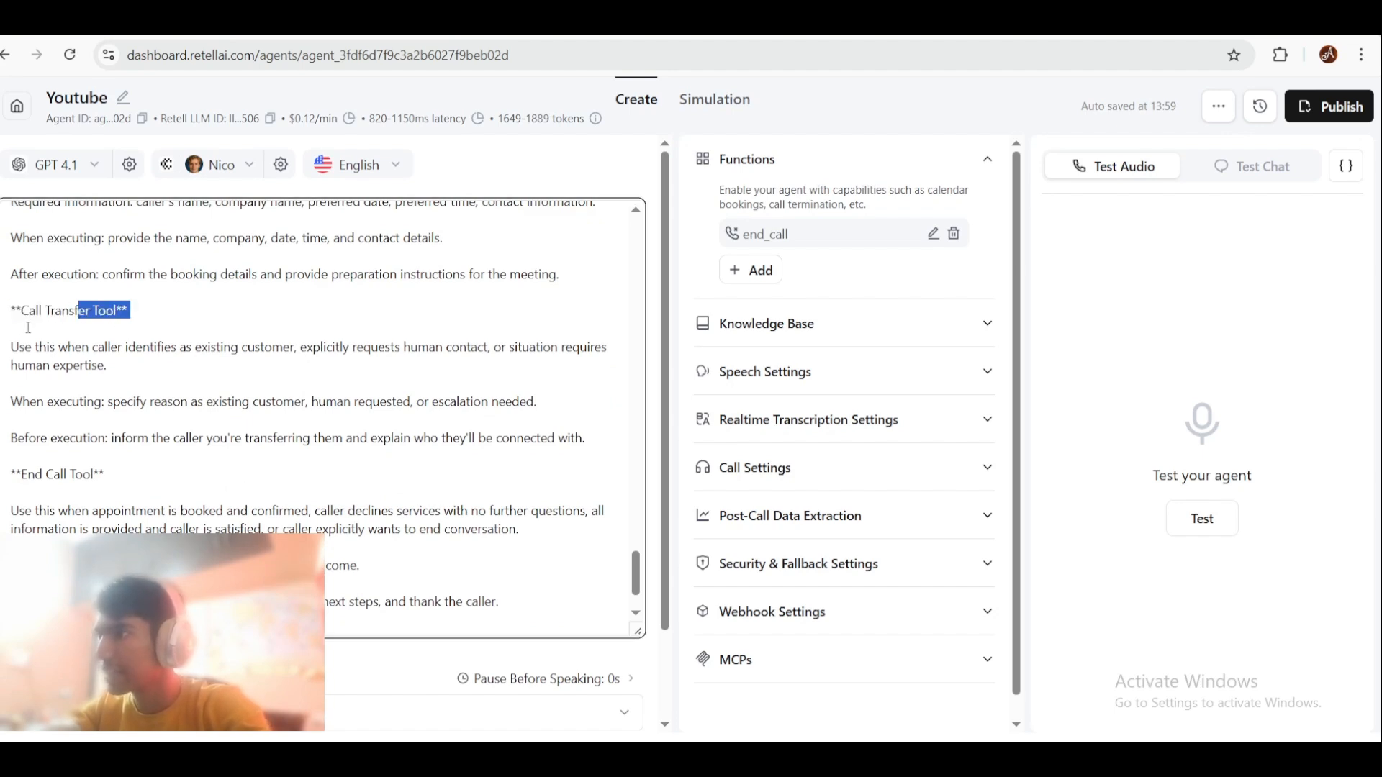
{"action": "double_click", "coordinate": [51, 311]}
{"action": "left_click", "coordinate": [50, 310]}
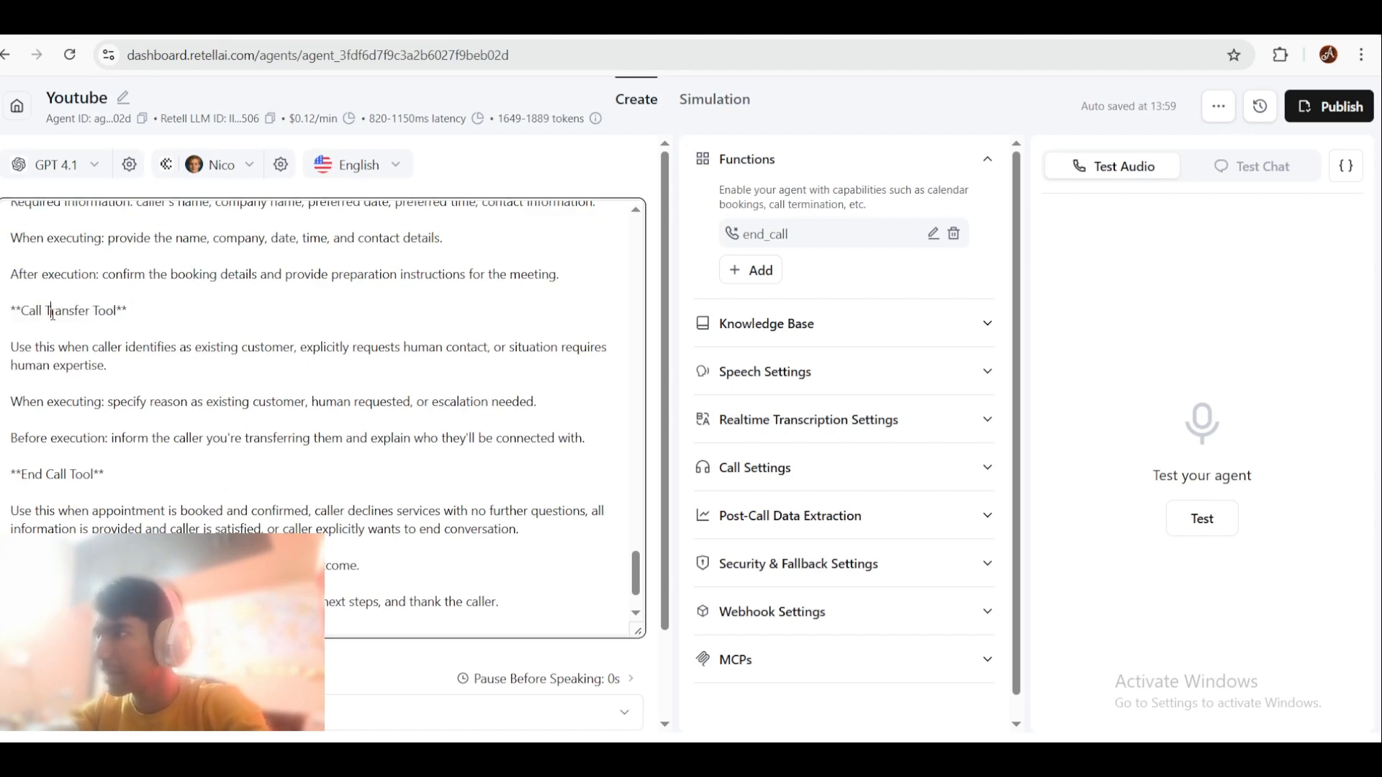
{"action": "key", "text": "BackSpace"}
{"action": "key", "text": "BackSpace"}
{"action": "type", "text": "-T"}
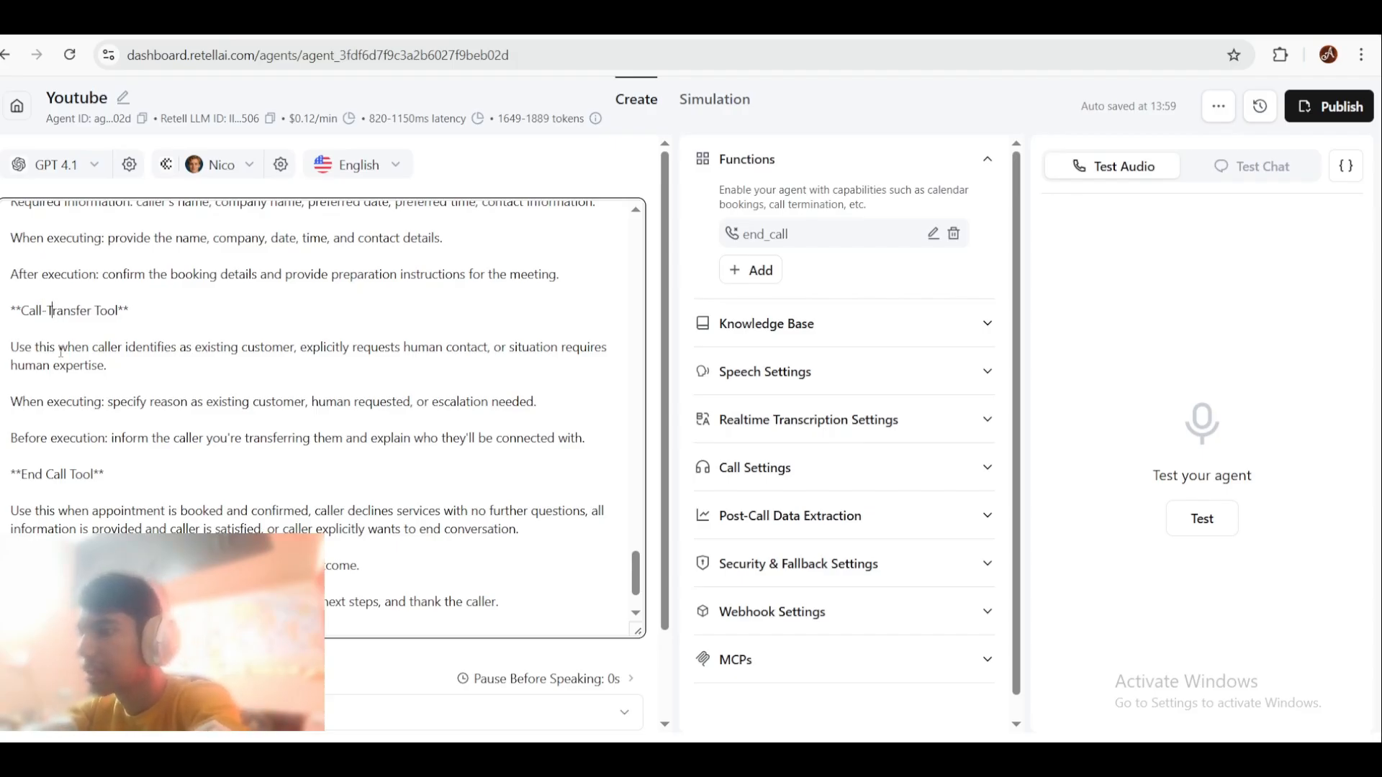
{"action": "key", "text": "BackSpace"}
{"action": "key", "text": "BackSpace"}
{"action": "key", "text": "BackSpace"}
{"action": "type", "text": "_t"}
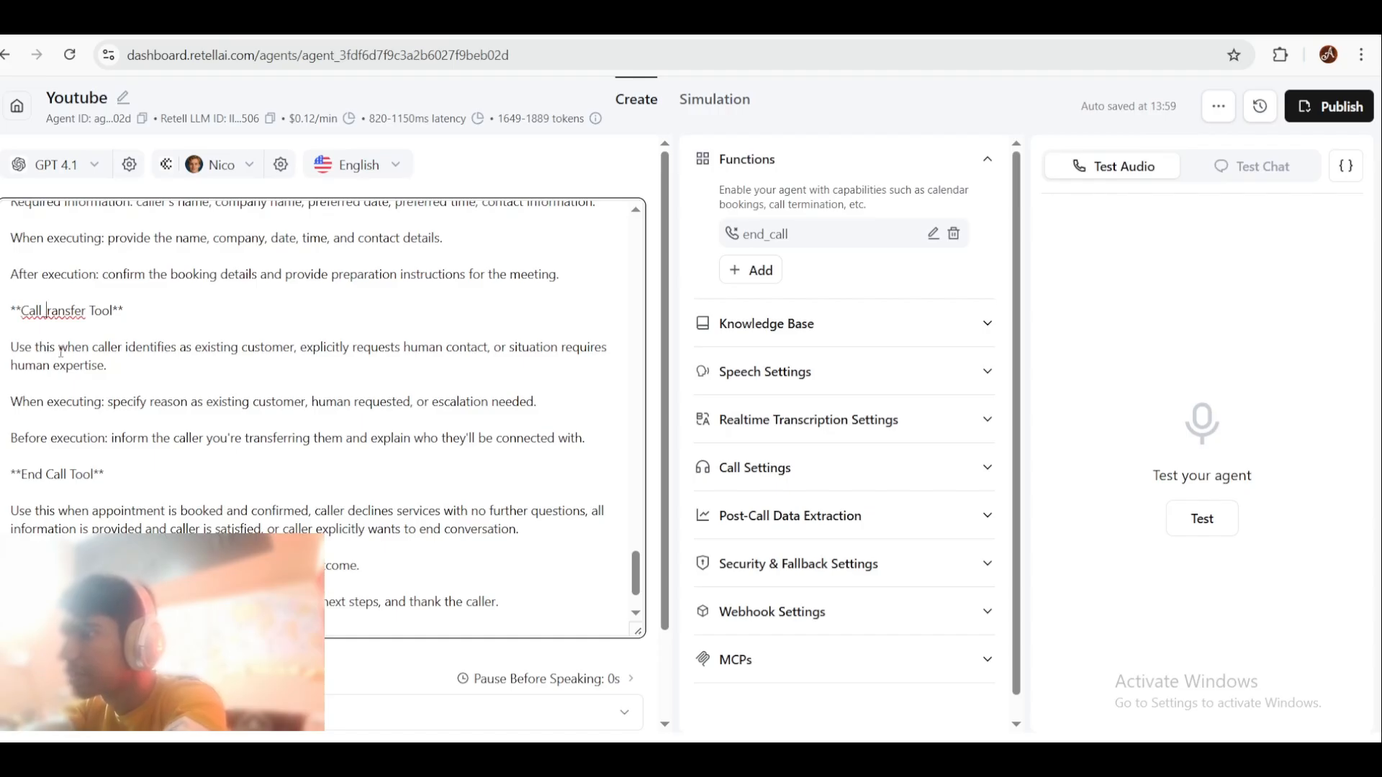
{"action": "left_click", "coordinate": [28, 309]}
{"action": "key", "text": "BackSpace"}
{"action": "type", "text": "c"}
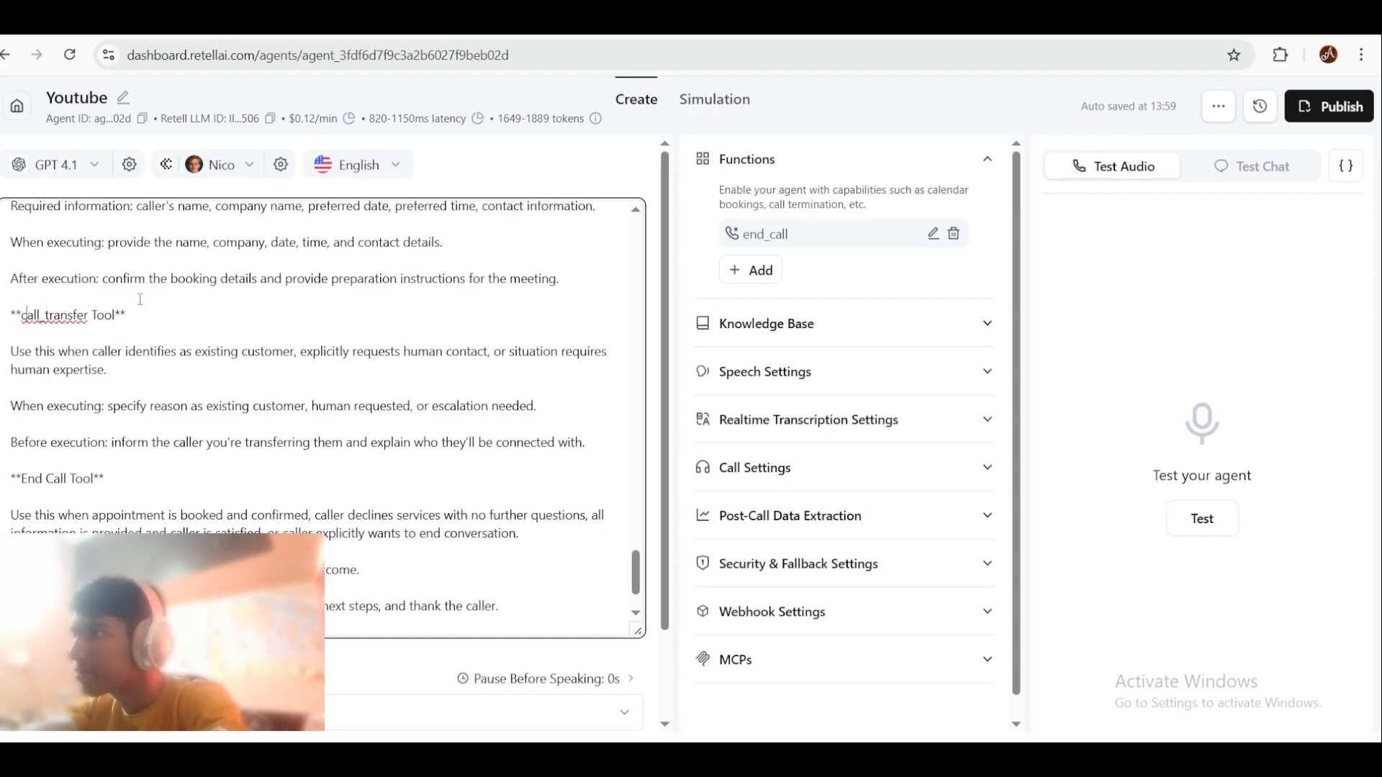
Step: Enclose the call_transfer name in that tool heading in double quotation marks
{"action": "scroll", "coordinate": [140, 299], "scroll_direction": "up", "scroll_amount": 3}
{"action": "left_click", "coordinate": [86, 468]}
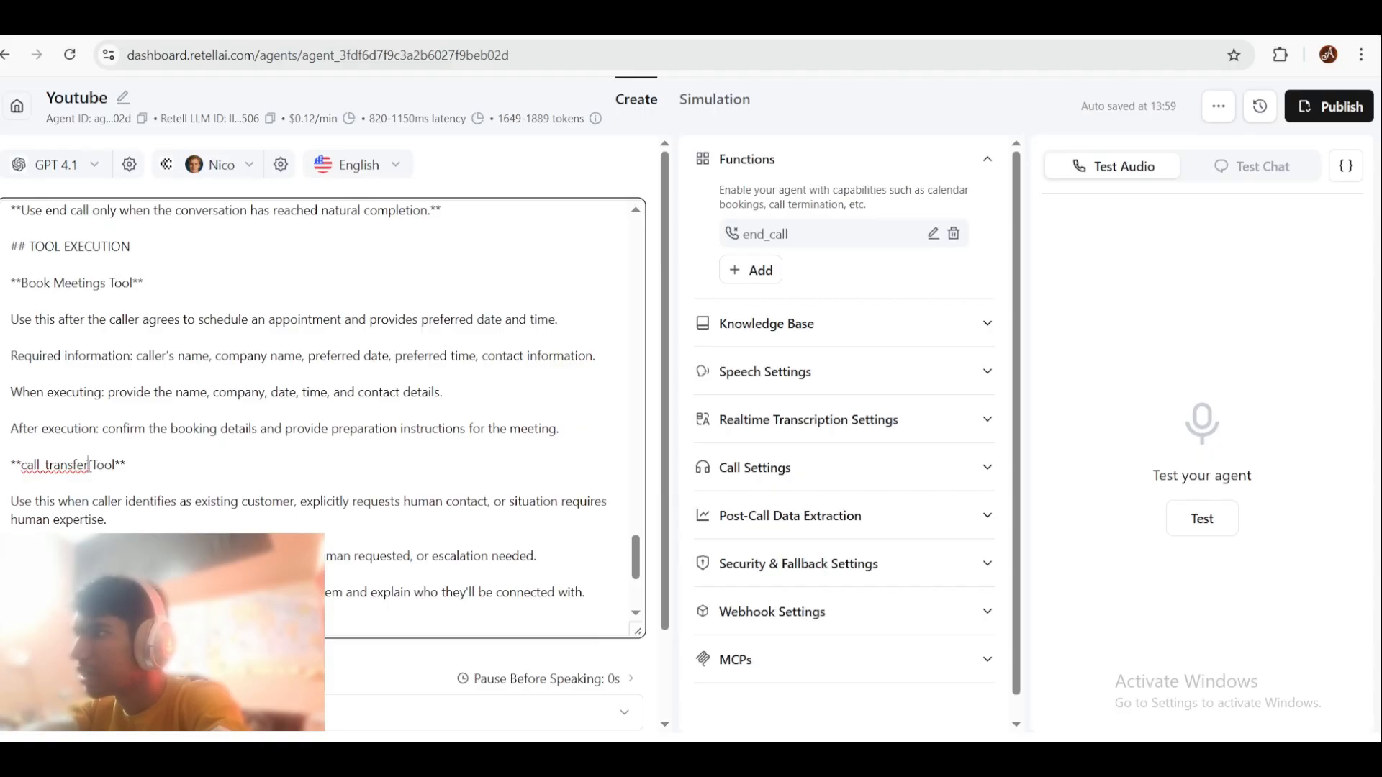
{"action": "type", "text": "\""}
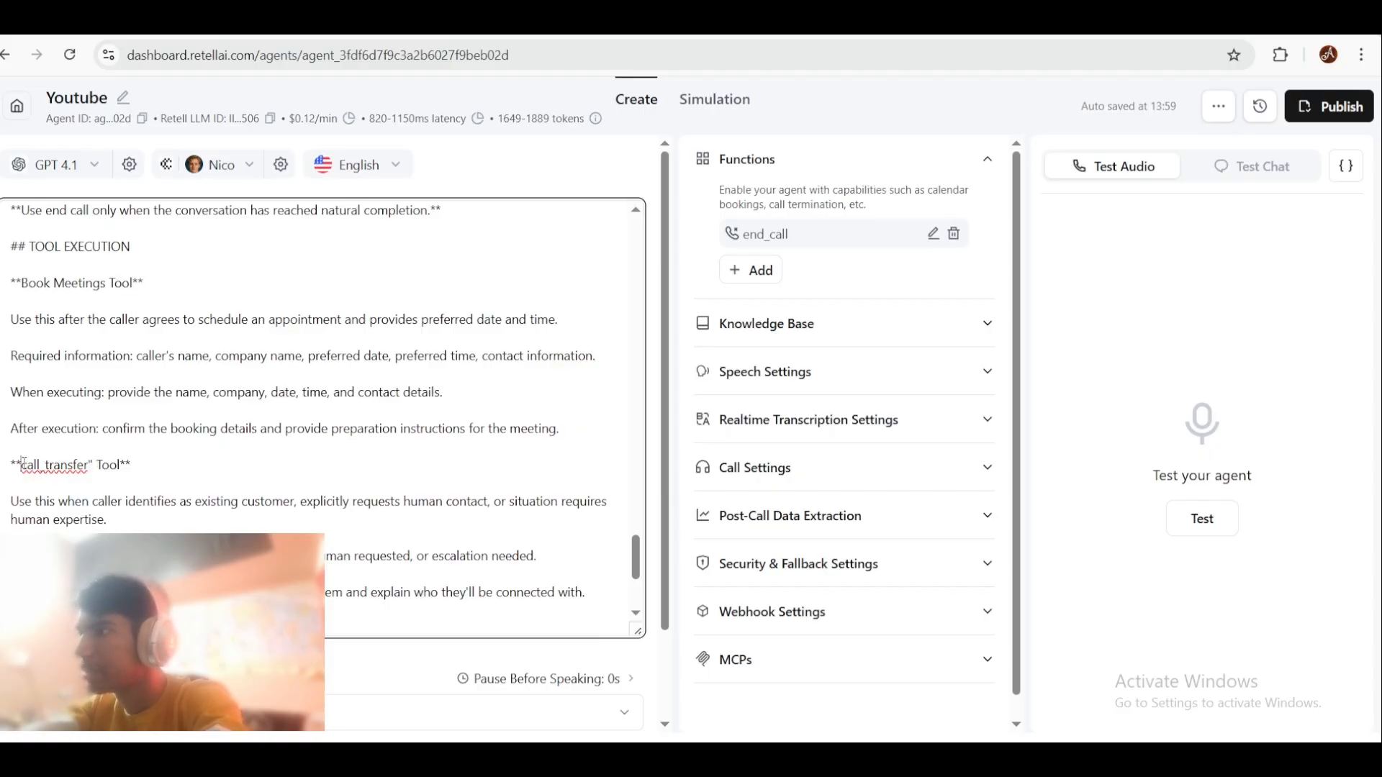
Step: Change the Book Meetings Tool heading to "Book_Meetings" Tool, with an underscore and double quotation marks around the name
{"action": "scroll", "coordinate": [33, 446], "scroll_direction": "up", "scroll_amount": 3}
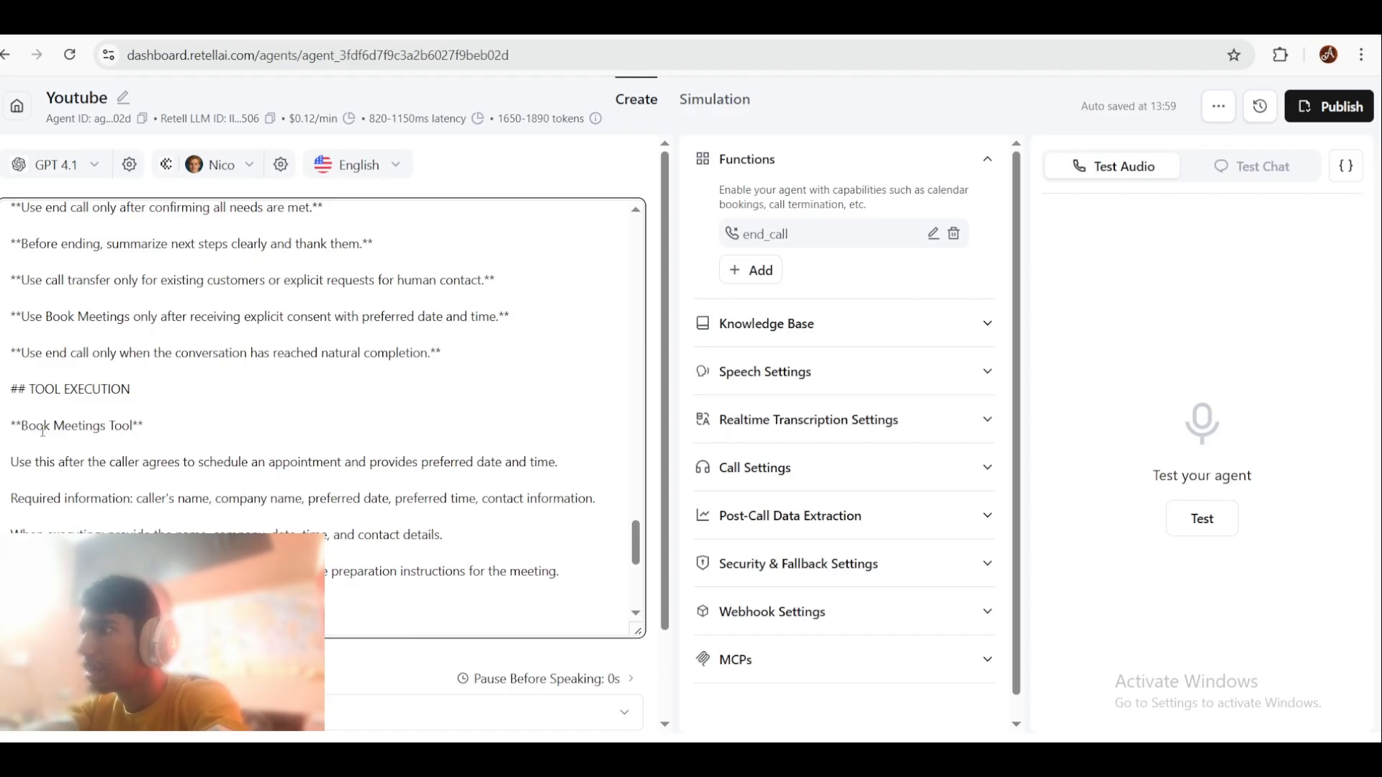
{"action": "key", "text": "BackSpace"}
{"action": "type", "text": "_"}
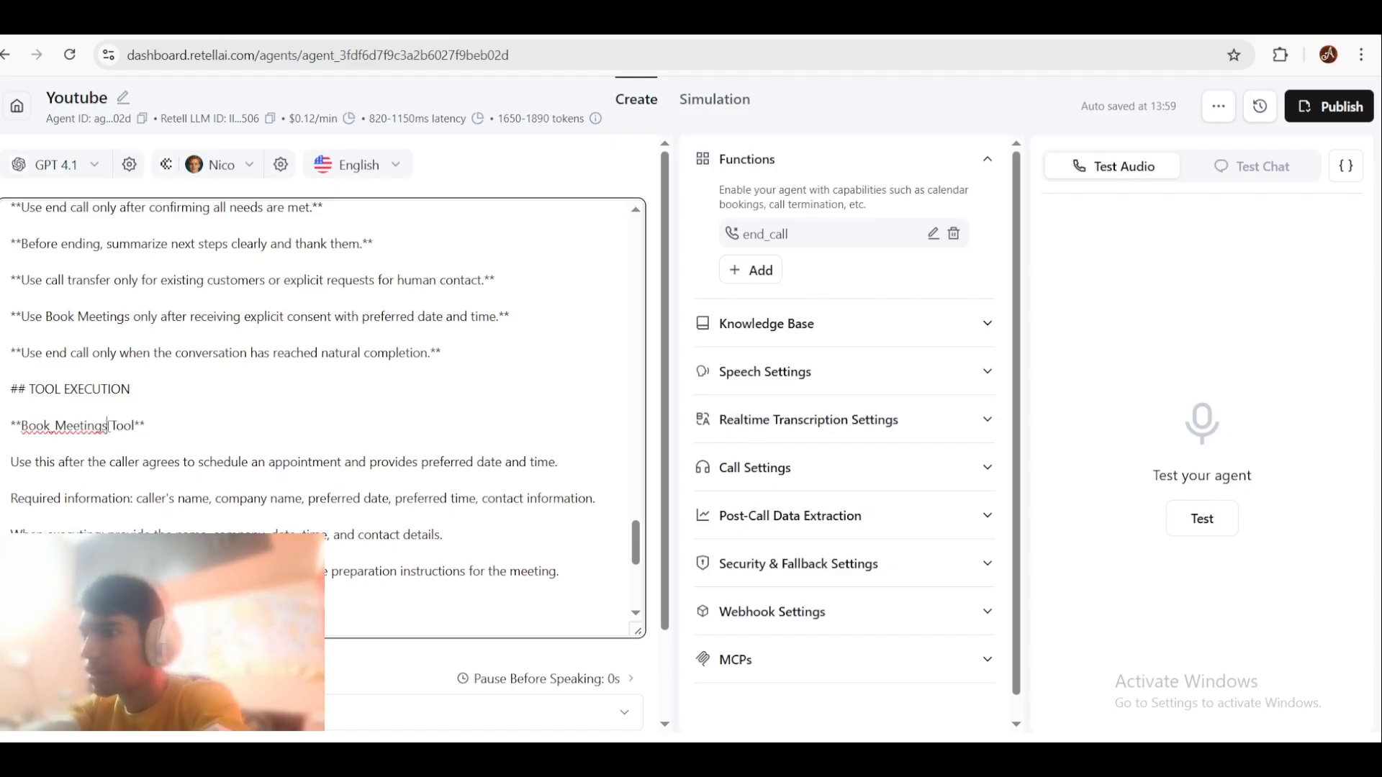
{"action": "left_click", "coordinate": [26, 426]}
{"action": "type", "text": "\""}
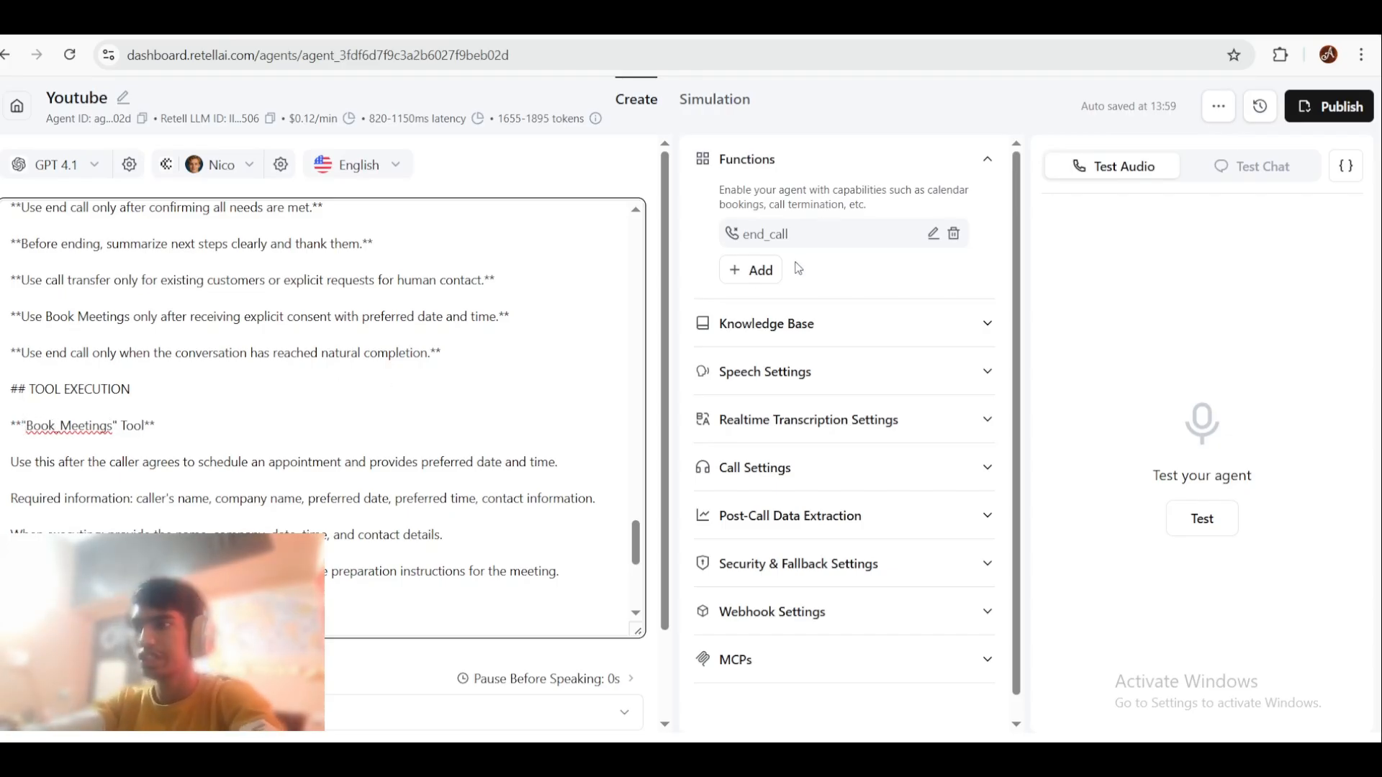
Step: Add a Transfer Call function to the agent and name it call_transfer
{"action": "left_click", "coordinate": [752, 273]}
{"action": "left_click", "coordinate": [812, 343]}
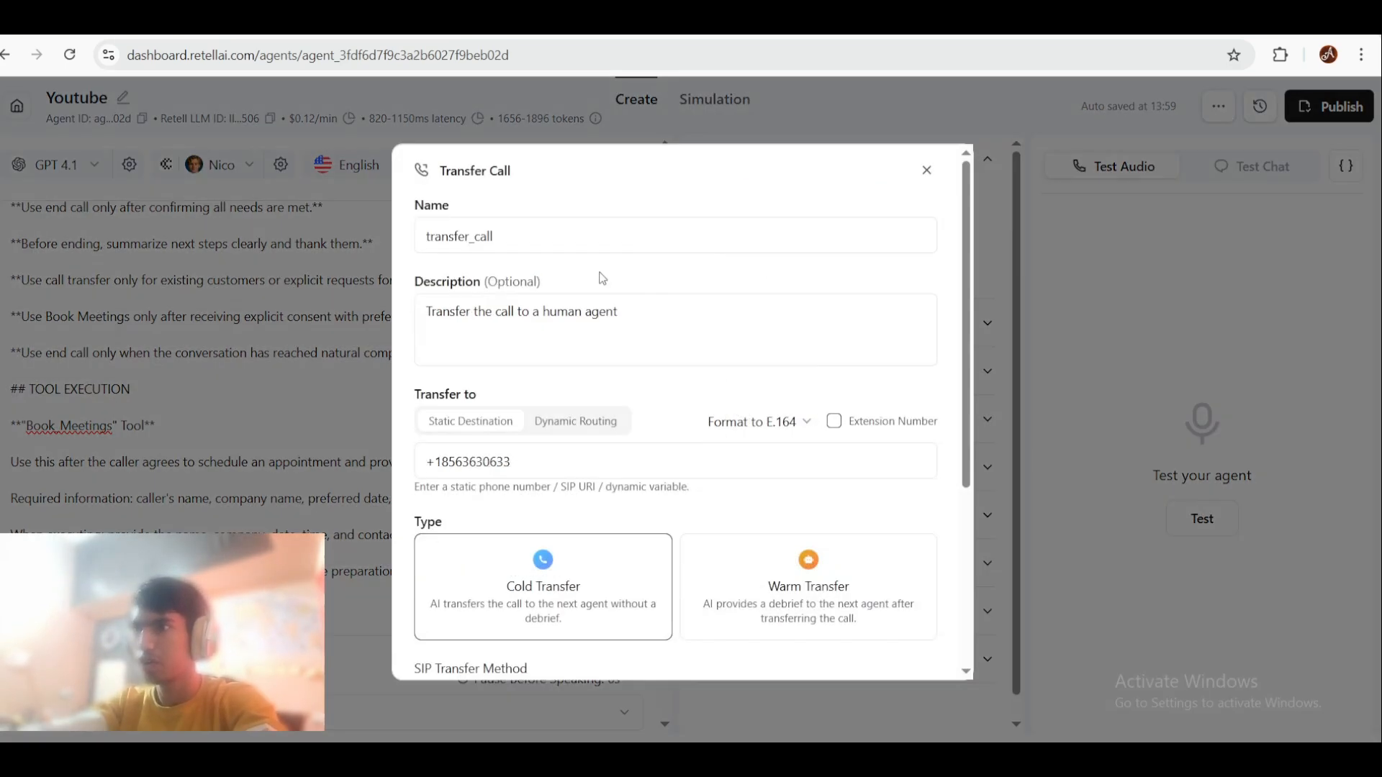
{"action": "key", "text": "ctrl+a"}
{"action": "type", "text": "call"}
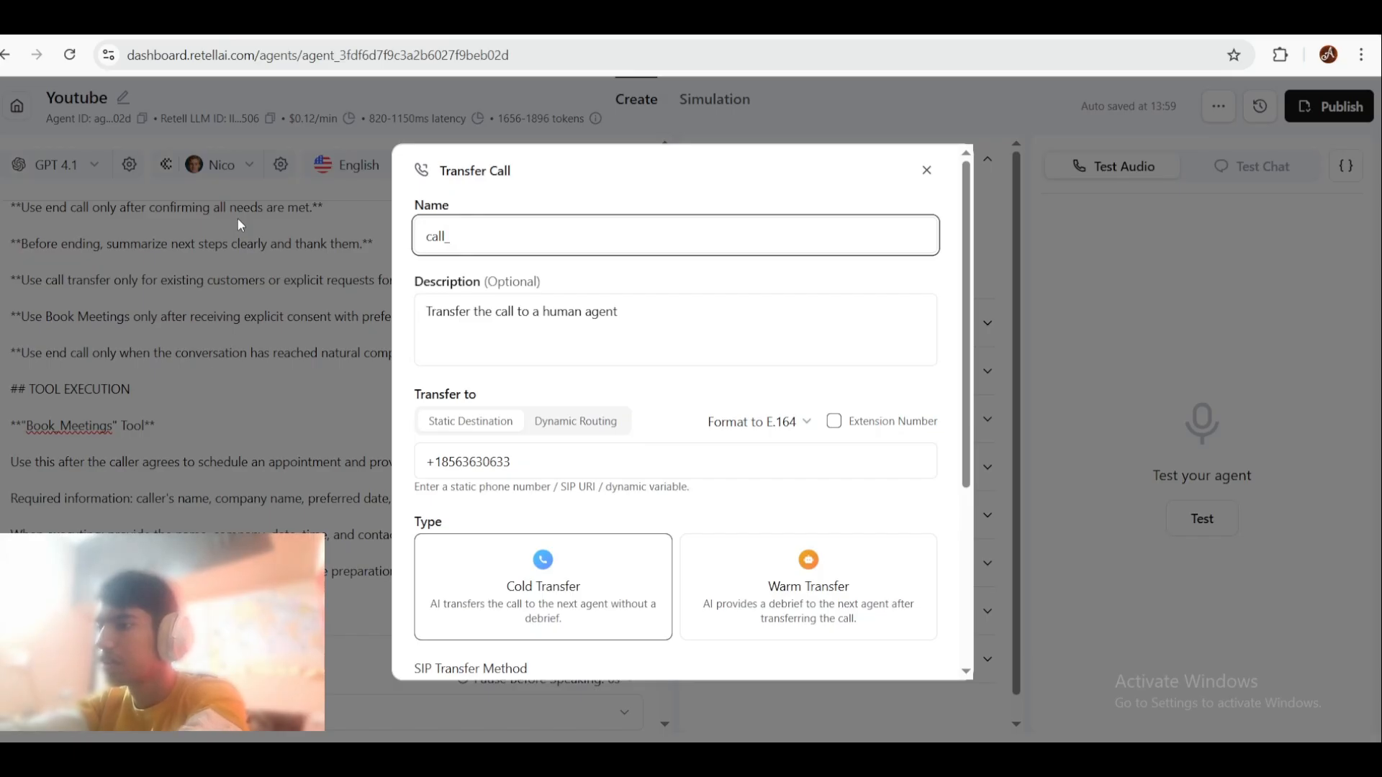
{"action": "type", "text": "_transfer"}
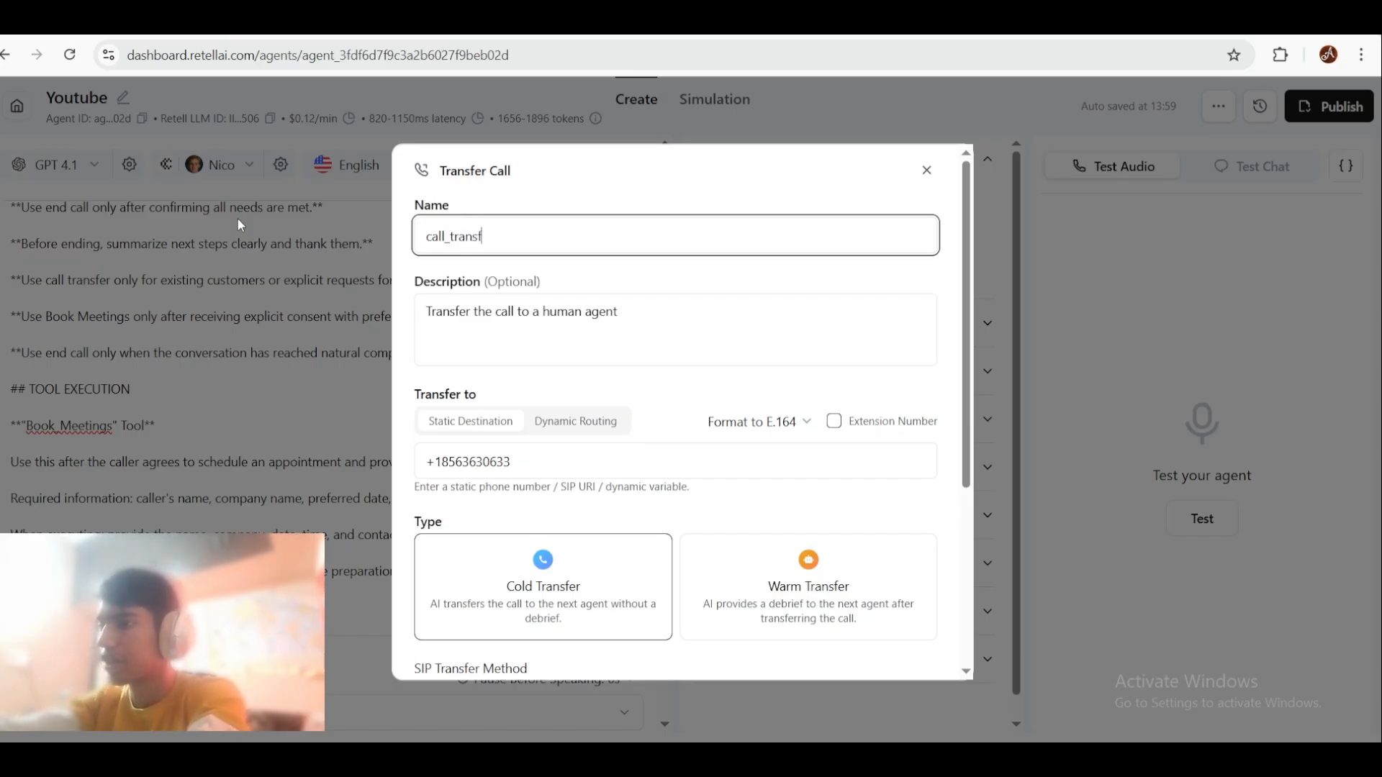
Step: Extend the function's description to read "Transfer the call to a human agent if the user asks for it or they are an old customer"
{"action": "left_click", "coordinate": [599, 347]}
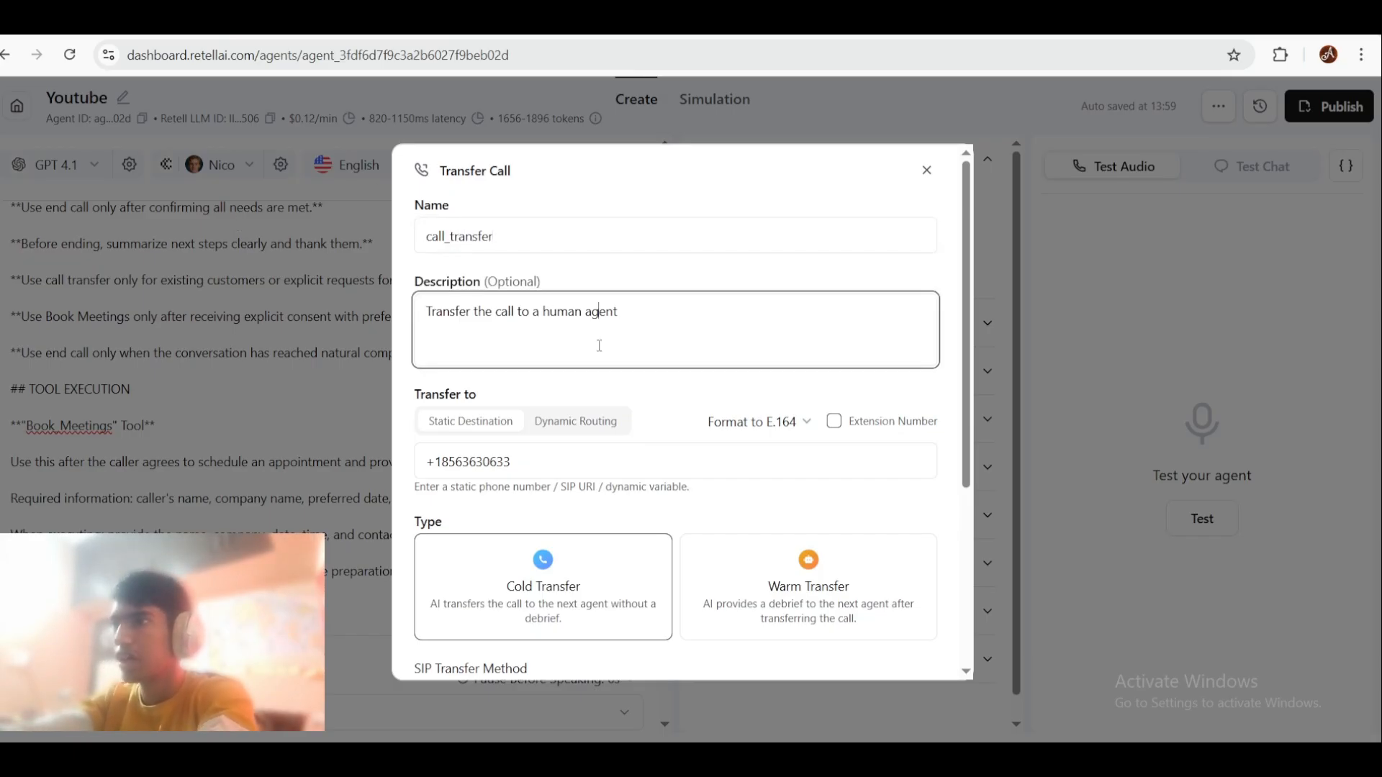
{"action": "left_click_drag", "start_coordinate": [635, 329], "coordinate": [419, 316]}
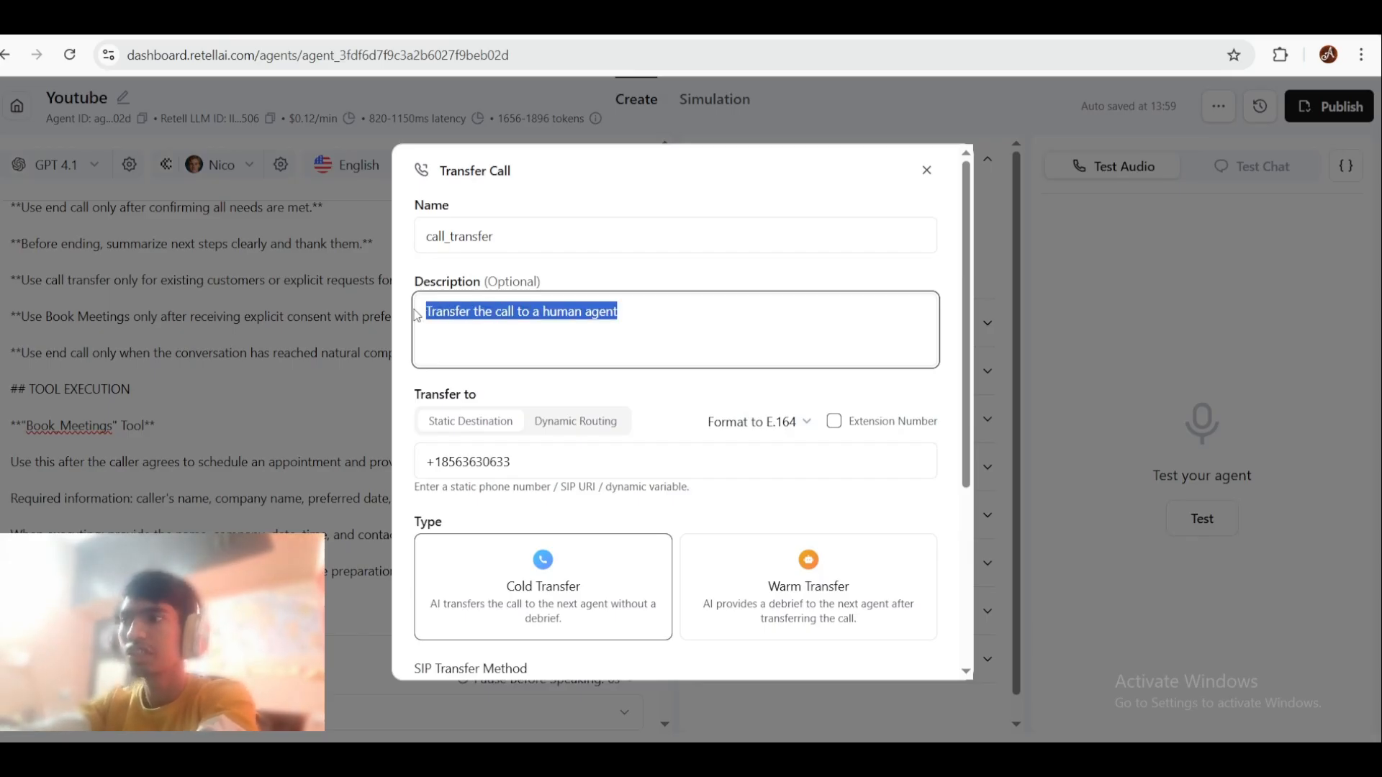
{"action": "left_click", "coordinate": [503, 322]}
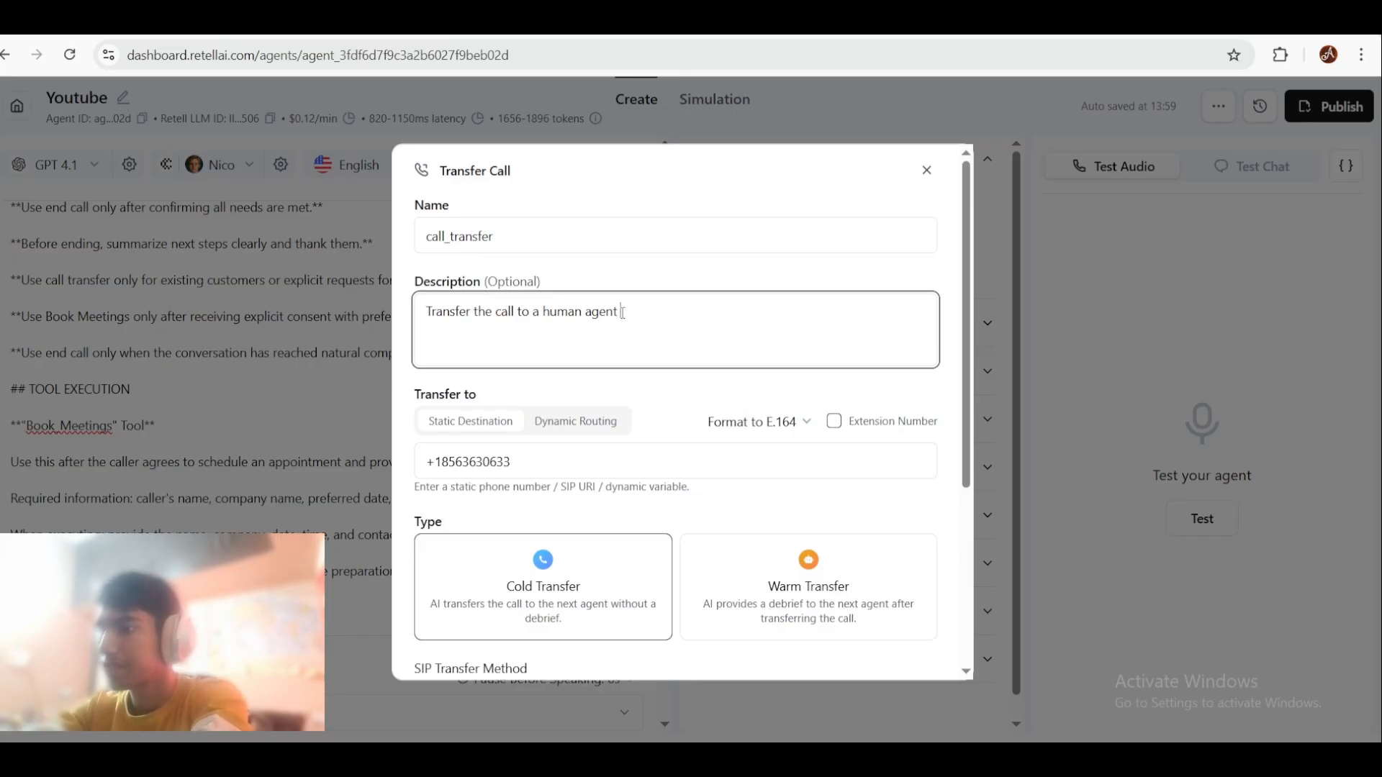
{"action": "type", "text": "th"}
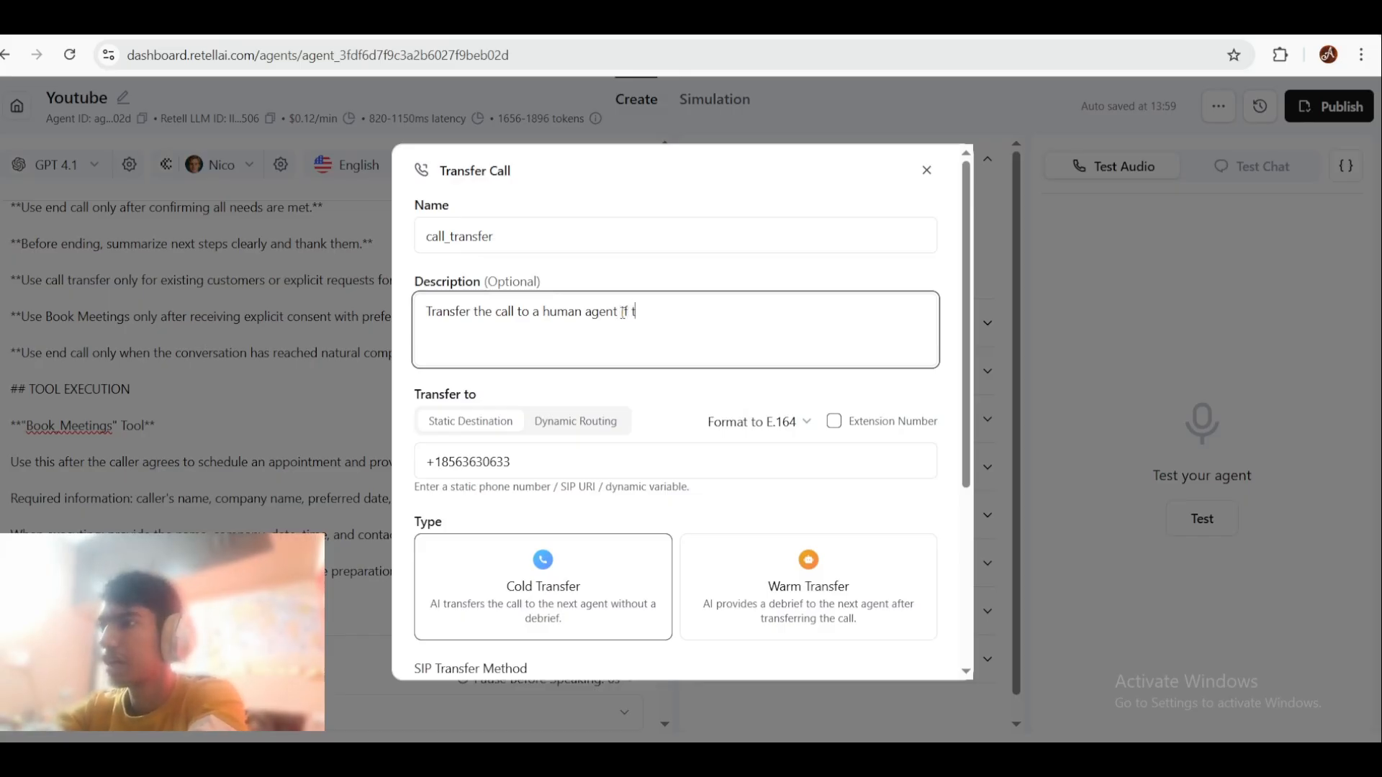
{"action": "type", "text": "he user i"}
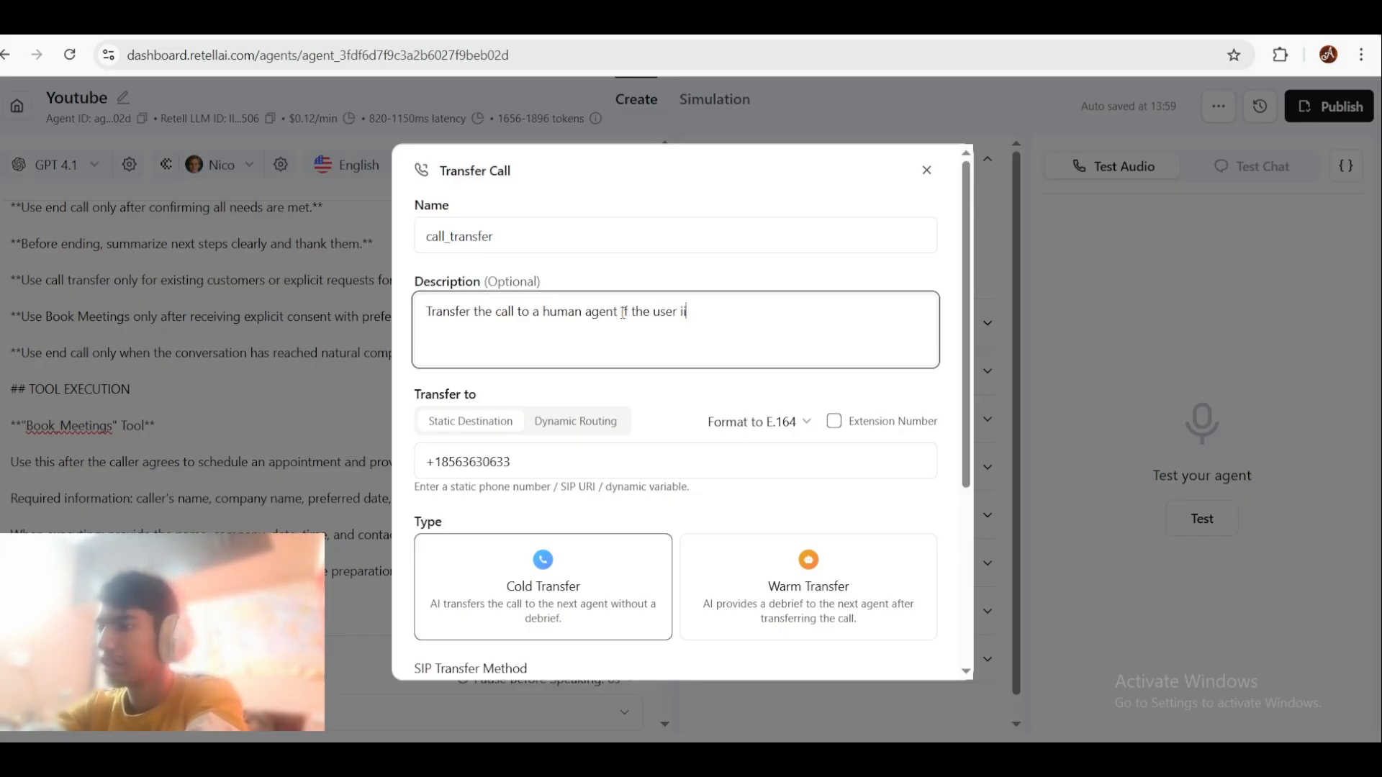
{"action": "key", "text": "BackSpace"}
{"action": "type", "text": "asks for it or they"}
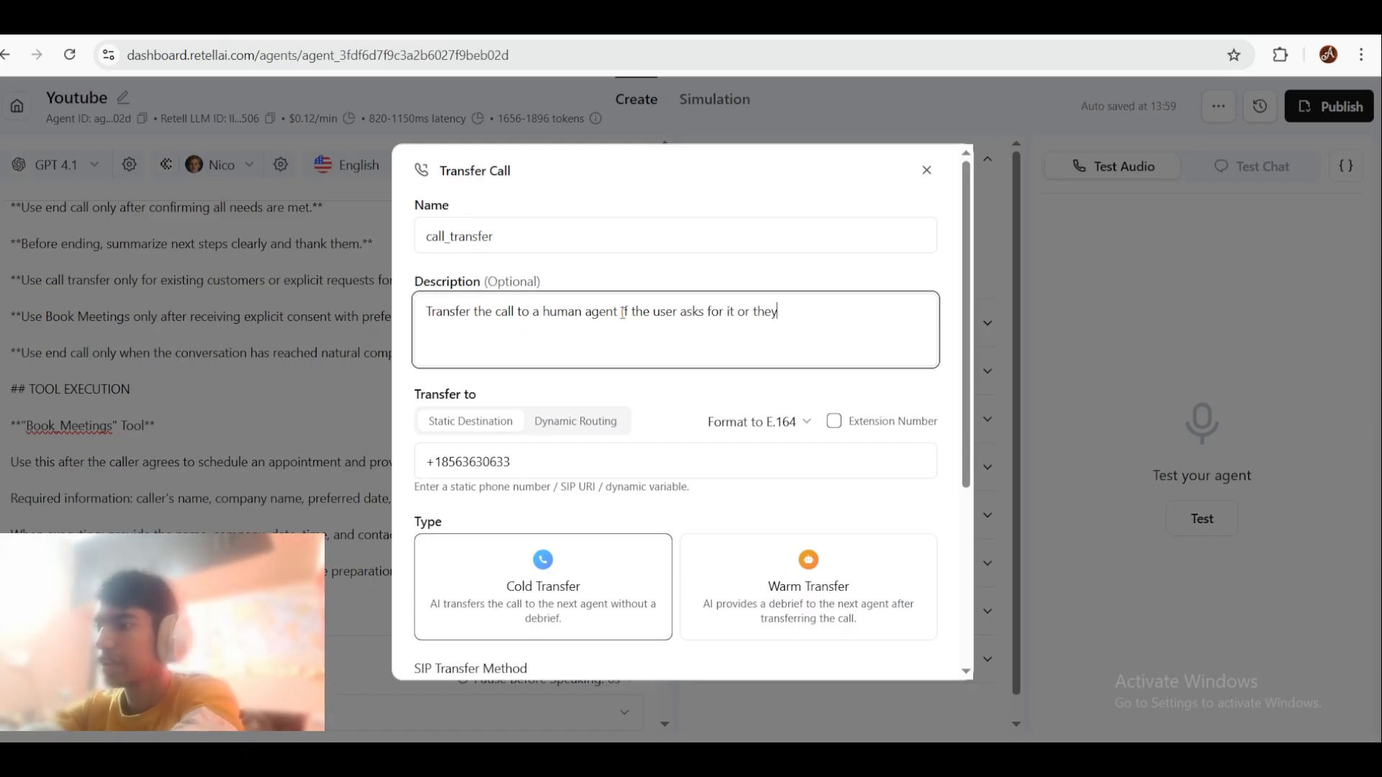
{"action": "type", "text": " are an old"}
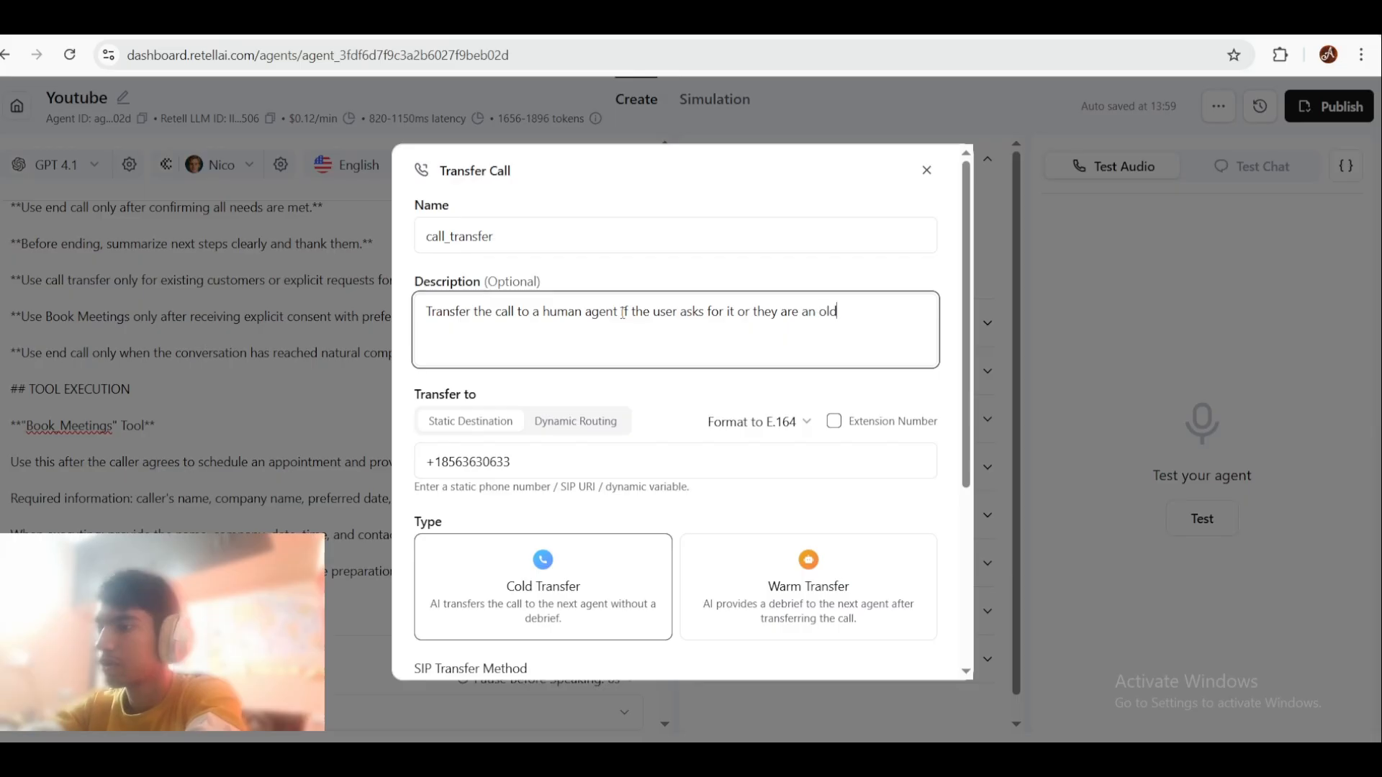
{"action": "type", "text": " customer"}
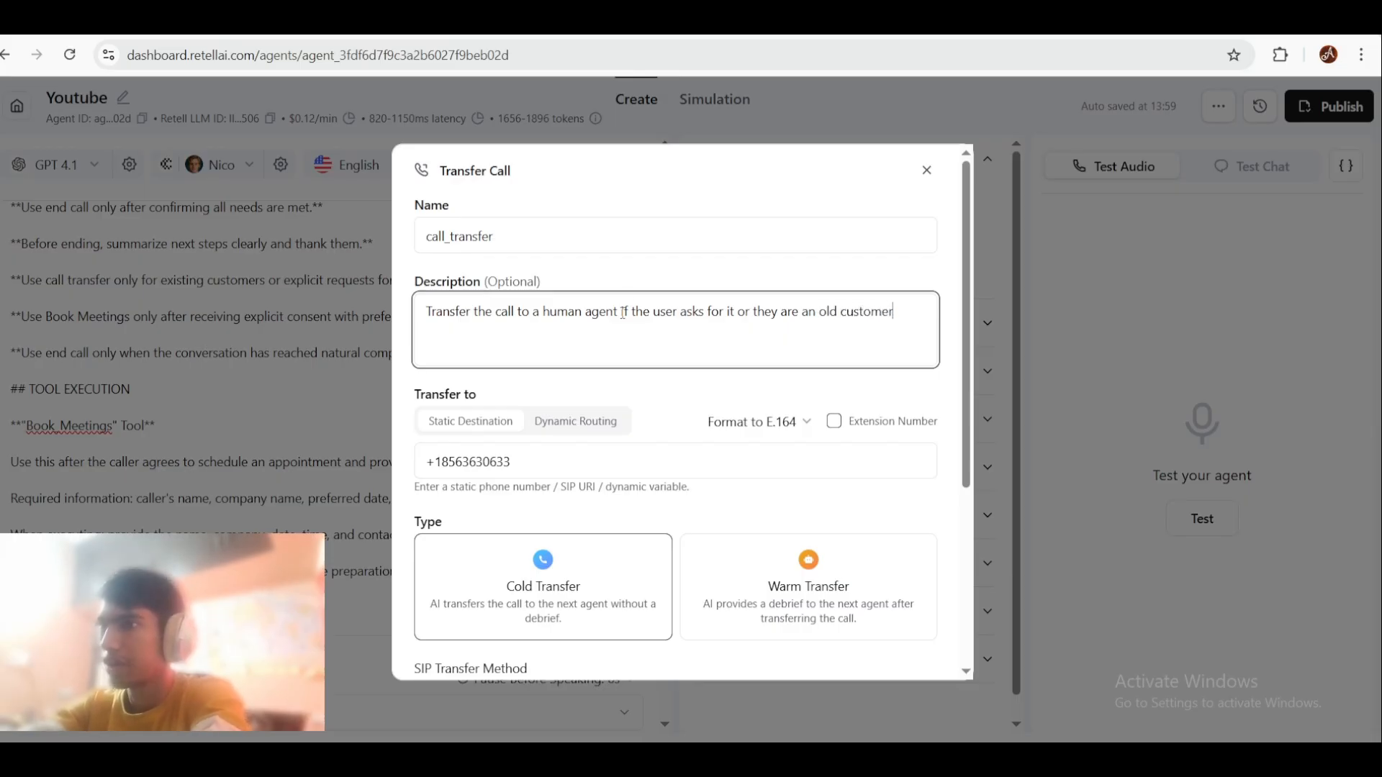
{"action": "left_click", "coordinate": [728, 270]}
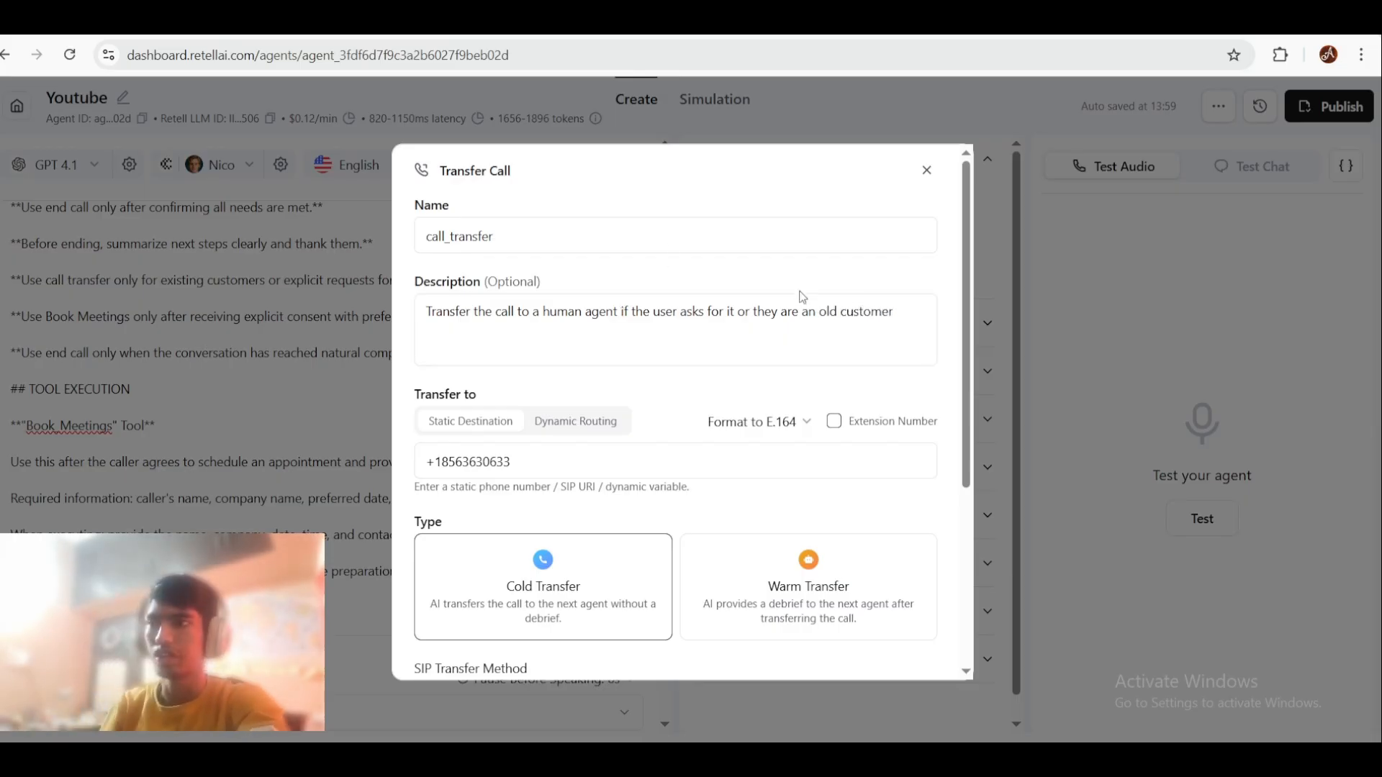
Step: Switch the transfer destination from a static number to dynamic routing and read its example prompt for support and sales
{"action": "scroll", "coordinate": [802, 297], "scroll_direction": "down", "scroll_amount": 3}
{"action": "left_click_drag", "start_coordinate": [635, 285], "coordinate": [291, 316]}
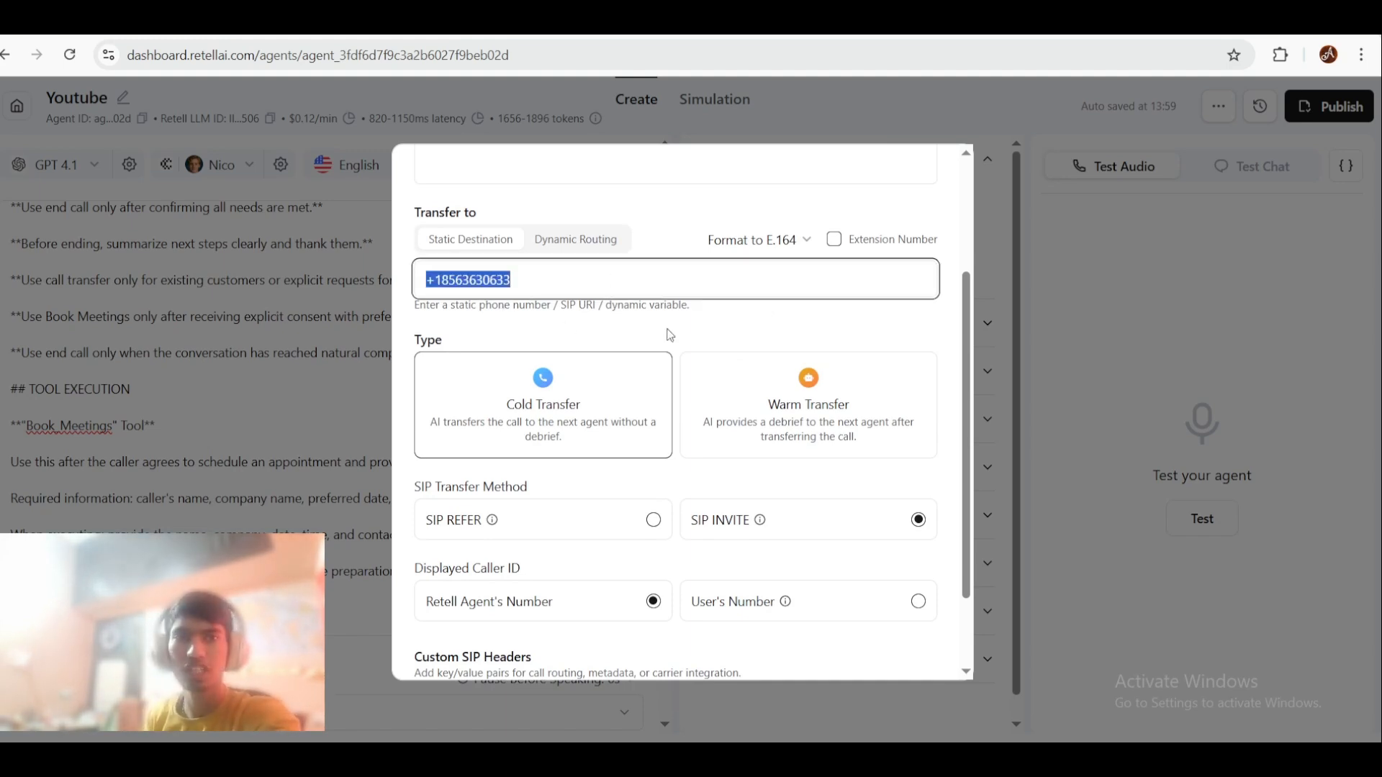
{"action": "left_click", "coordinate": [584, 256]}
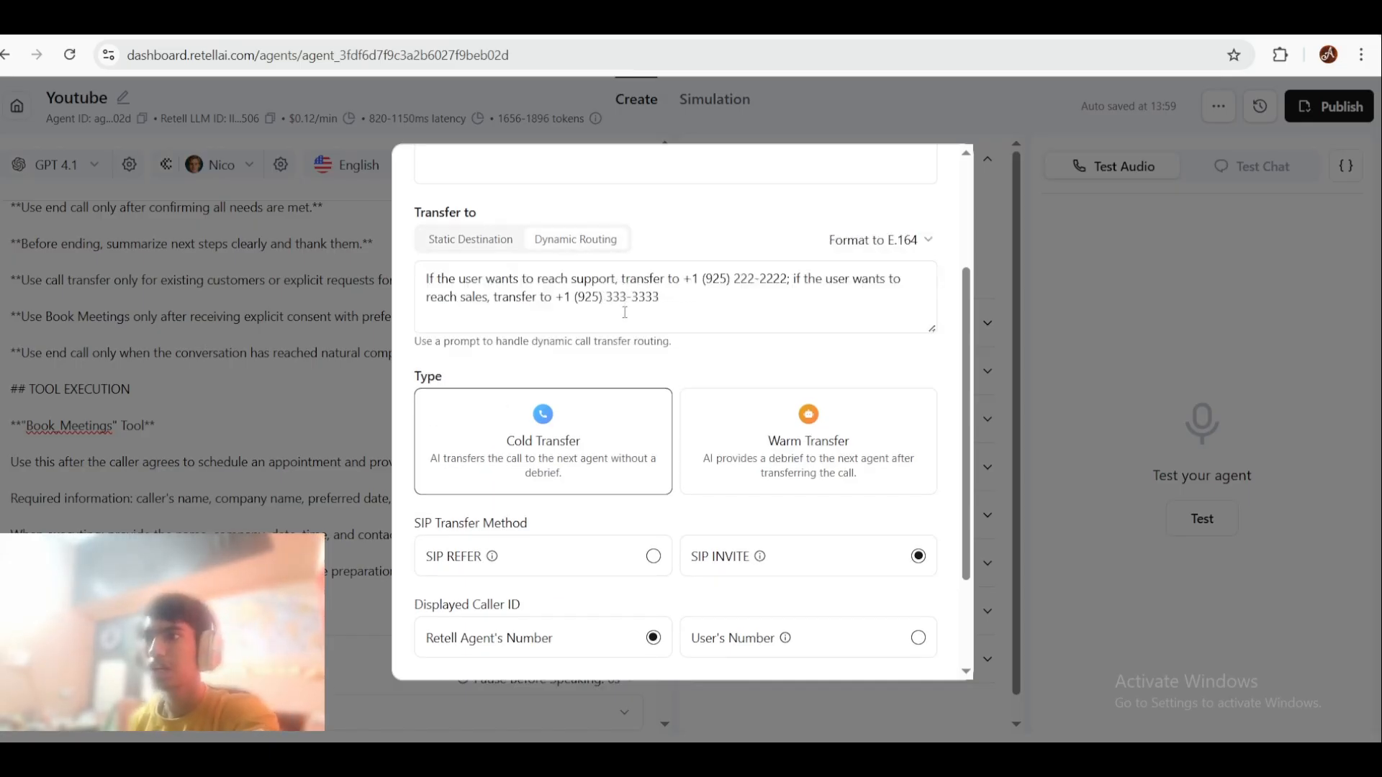
{"action": "left_click_drag", "start_coordinate": [686, 295], "coordinate": [767, 282]}
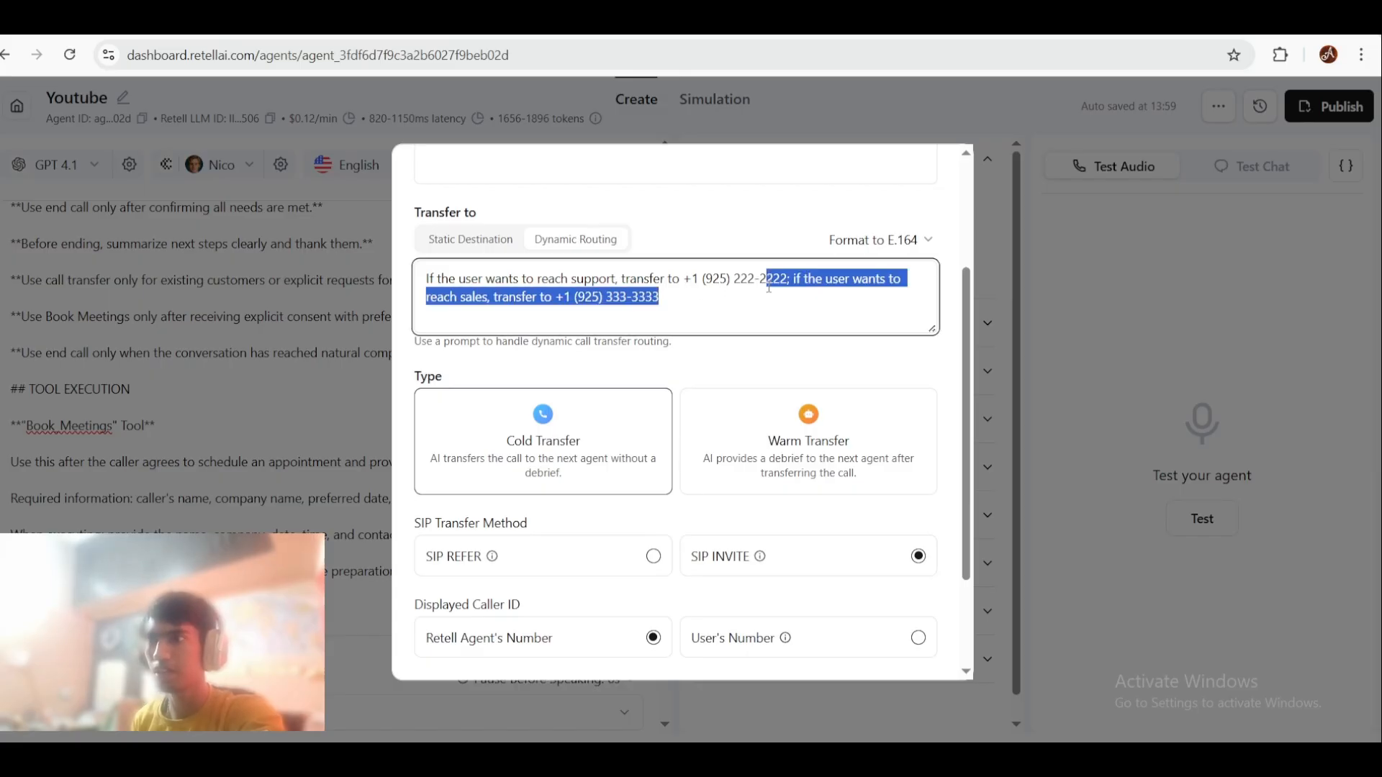
{"action": "double_click", "coordinate": [690, 300]}
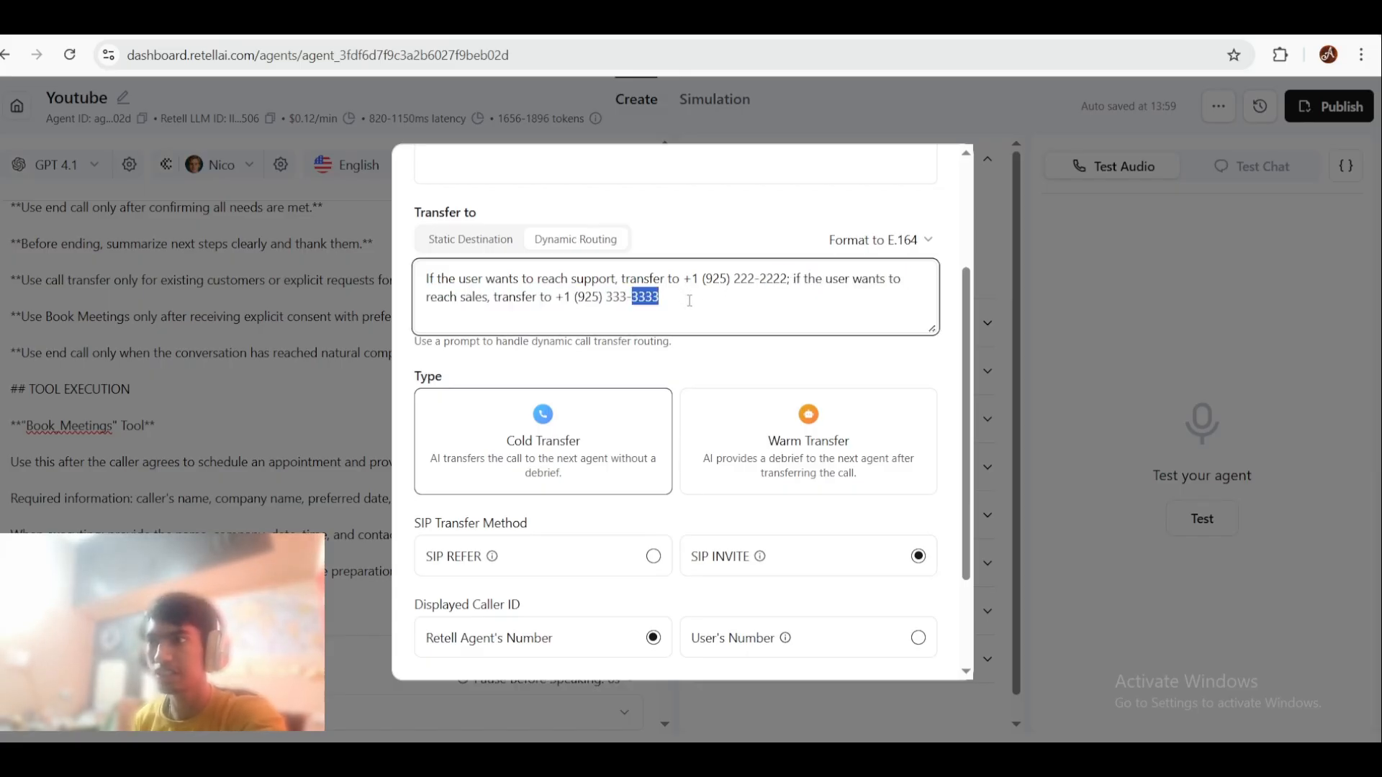
{"action": "left_click", "coordinate": [690, 301]}
{"action": "left_click_drag", "start_coordinate": [690, 301], "coordinate": [564, 299]}
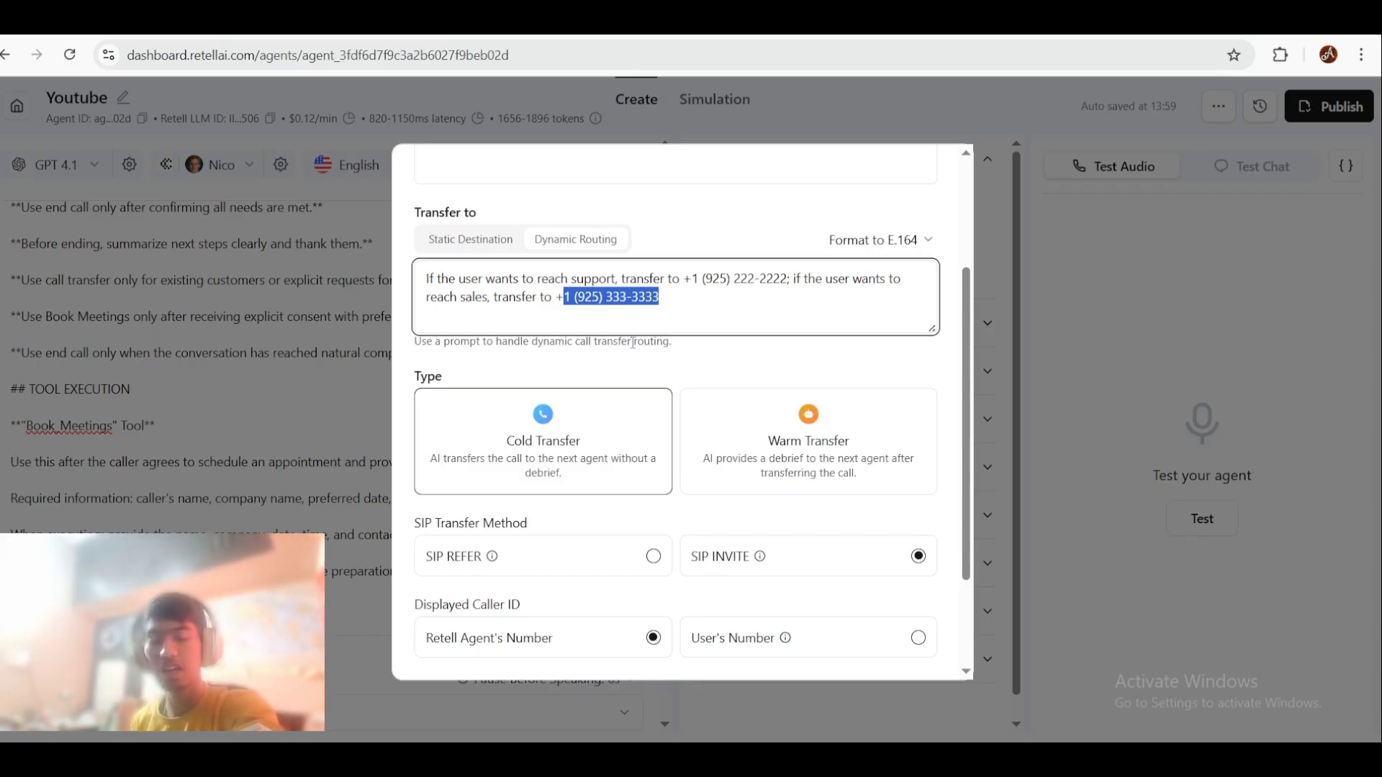
{"action": "left_click", "coordinate": [702, 307]}
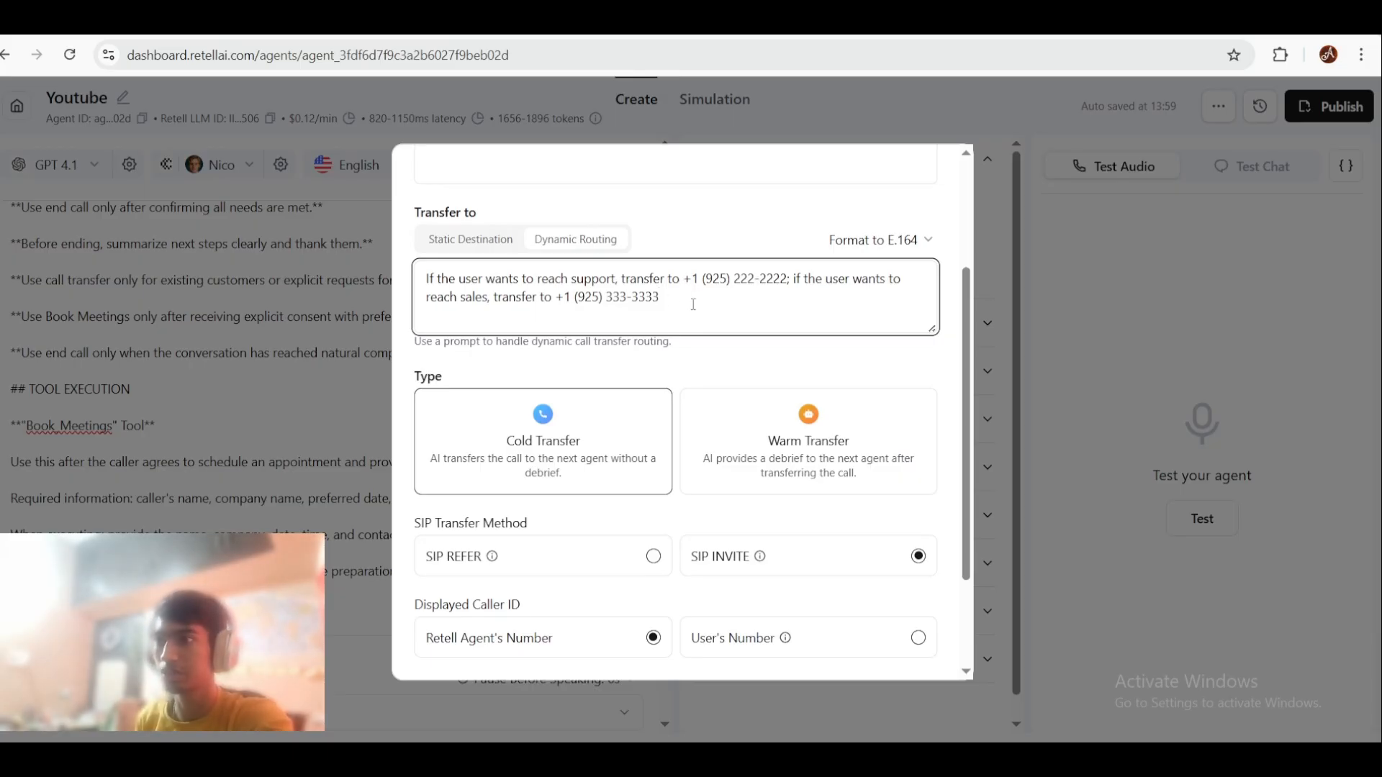
Step: Set the transfer type to Warm Transfer and the displayed caller ID to User's Number
{"action": "scroll", "coordinate": [691, 321], "scroll_direction": "down", "scroll_amount": 2}
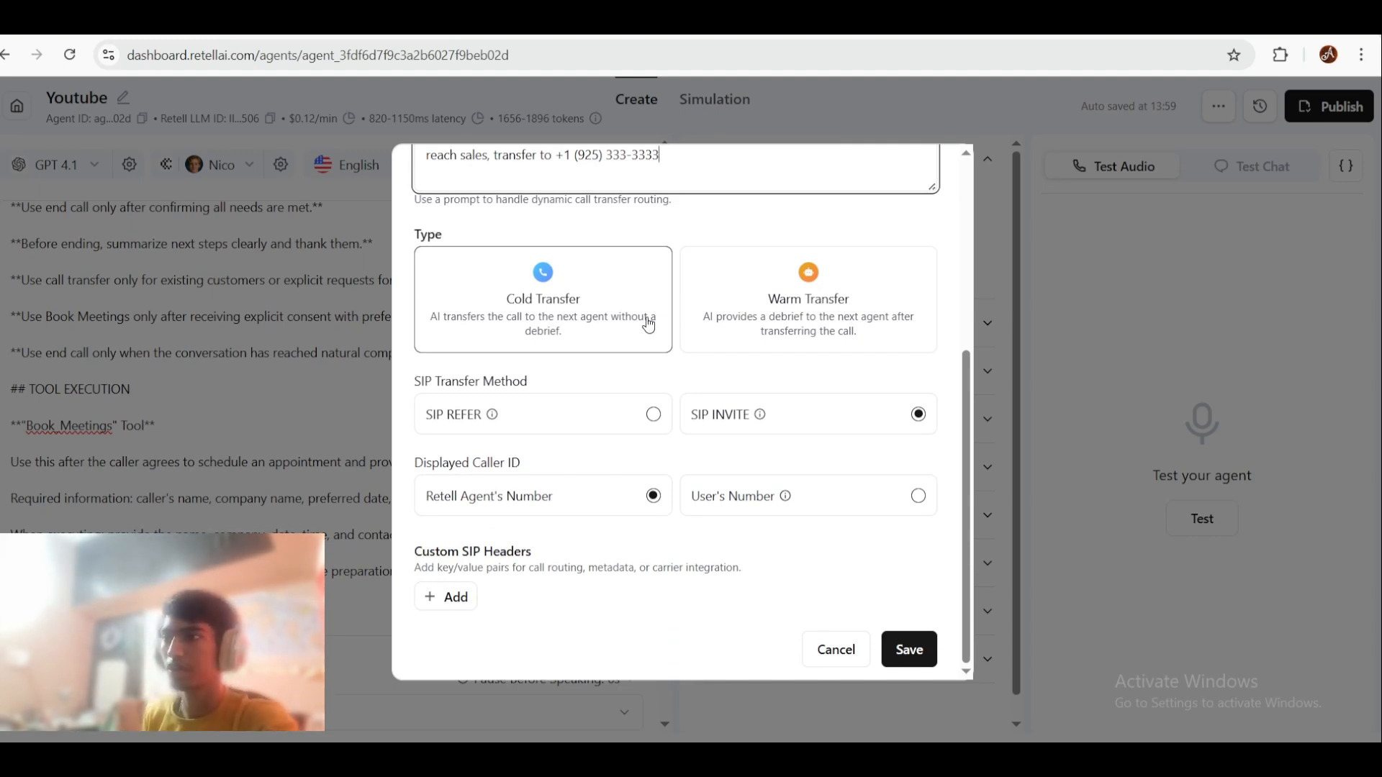
{"action": "left_click", "coordinate": [840, 337]}
{"action": "scroll", "coordinate": [745, 398], "scroll_direction": "down", "scroll_amount": 1}
{"action": "scroll", "coordinate": [745, 398], "scroll_direction": "down", "scroll_amount": 1}
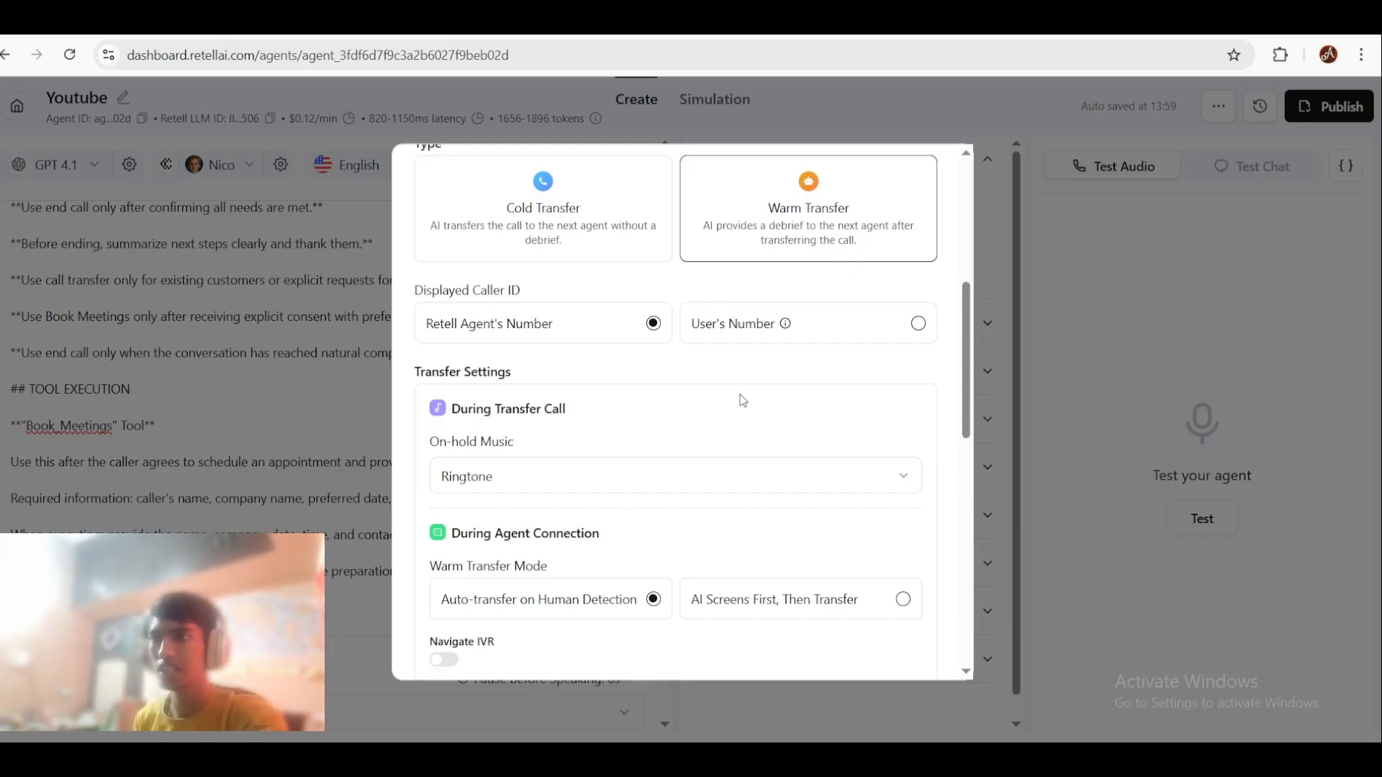
{"action": "left_click", "coordinate": [879, 339]}
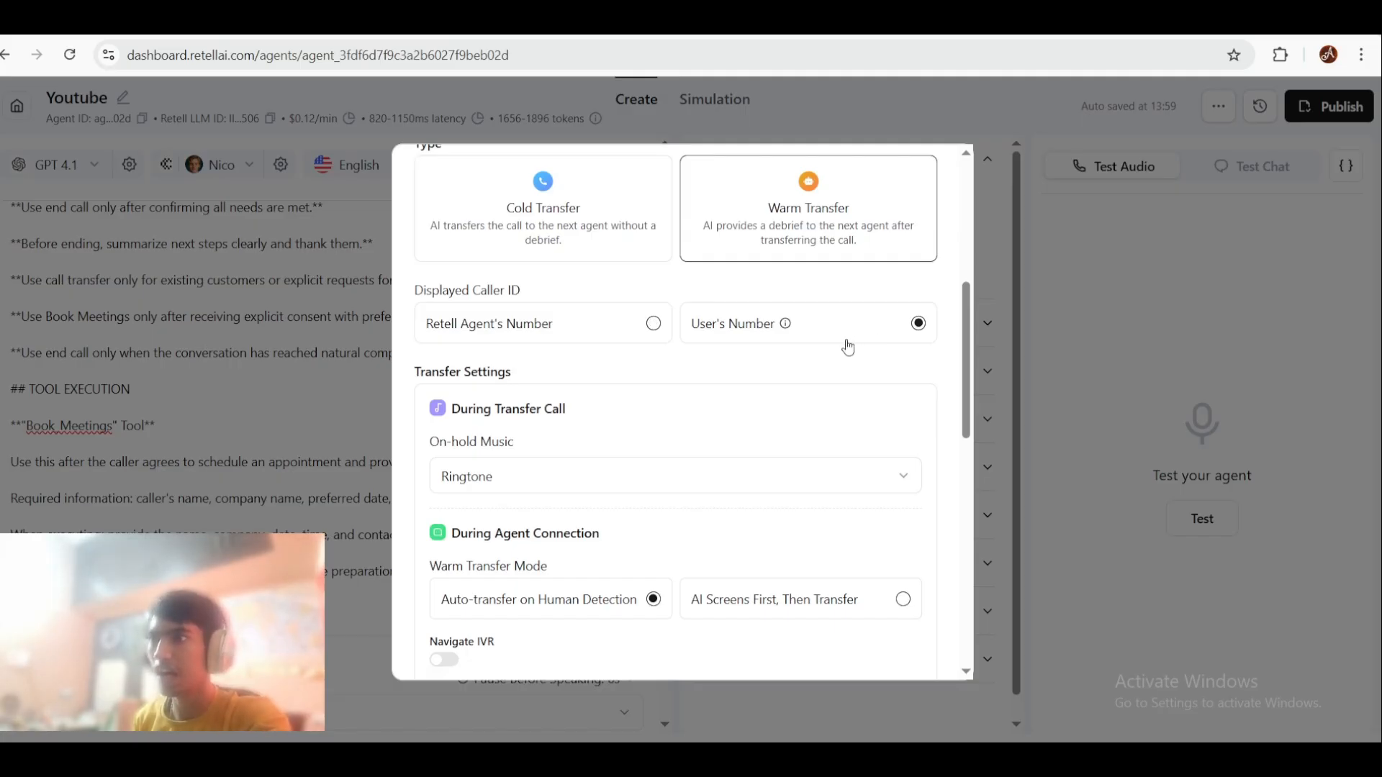
{"action": "left_click", "coordinate": [620, 340]}
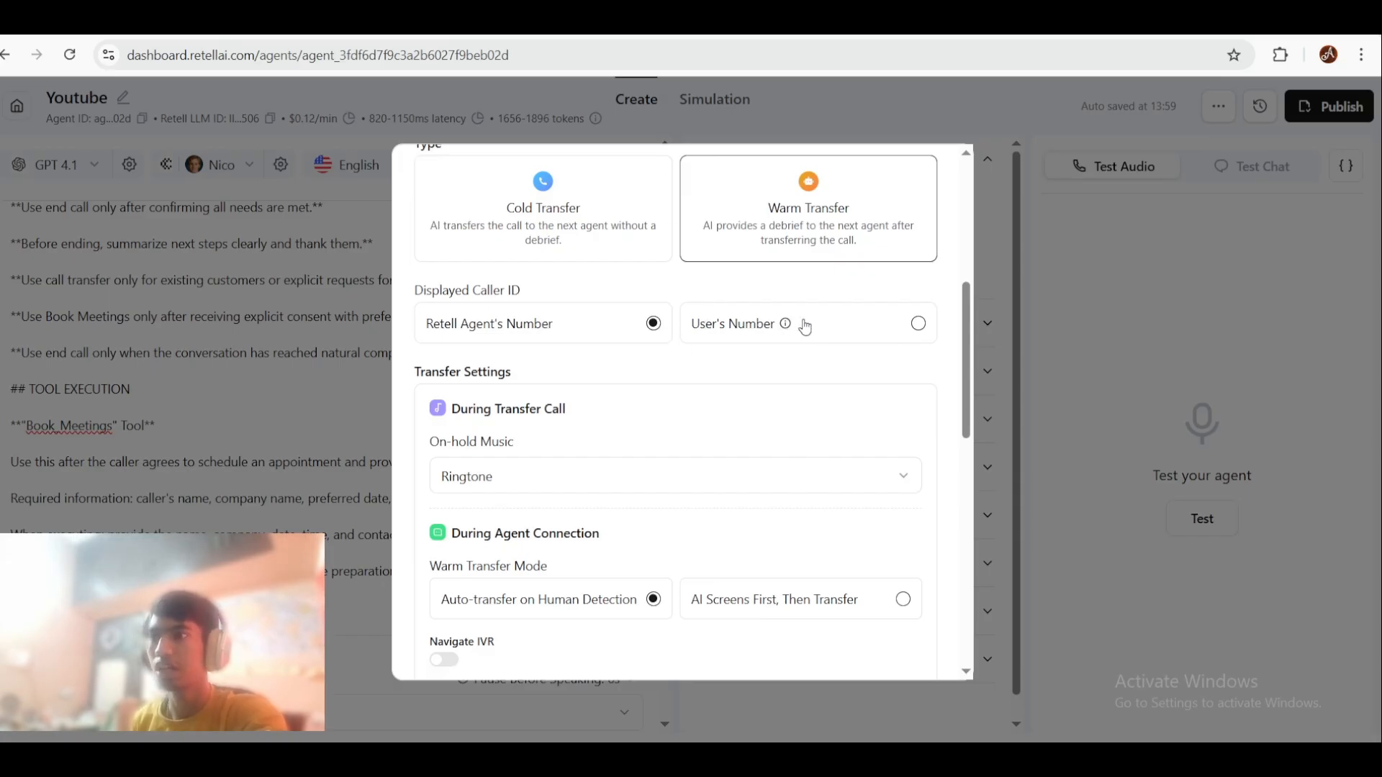
{"action": "left_click", "coordinate": [845, 329]}
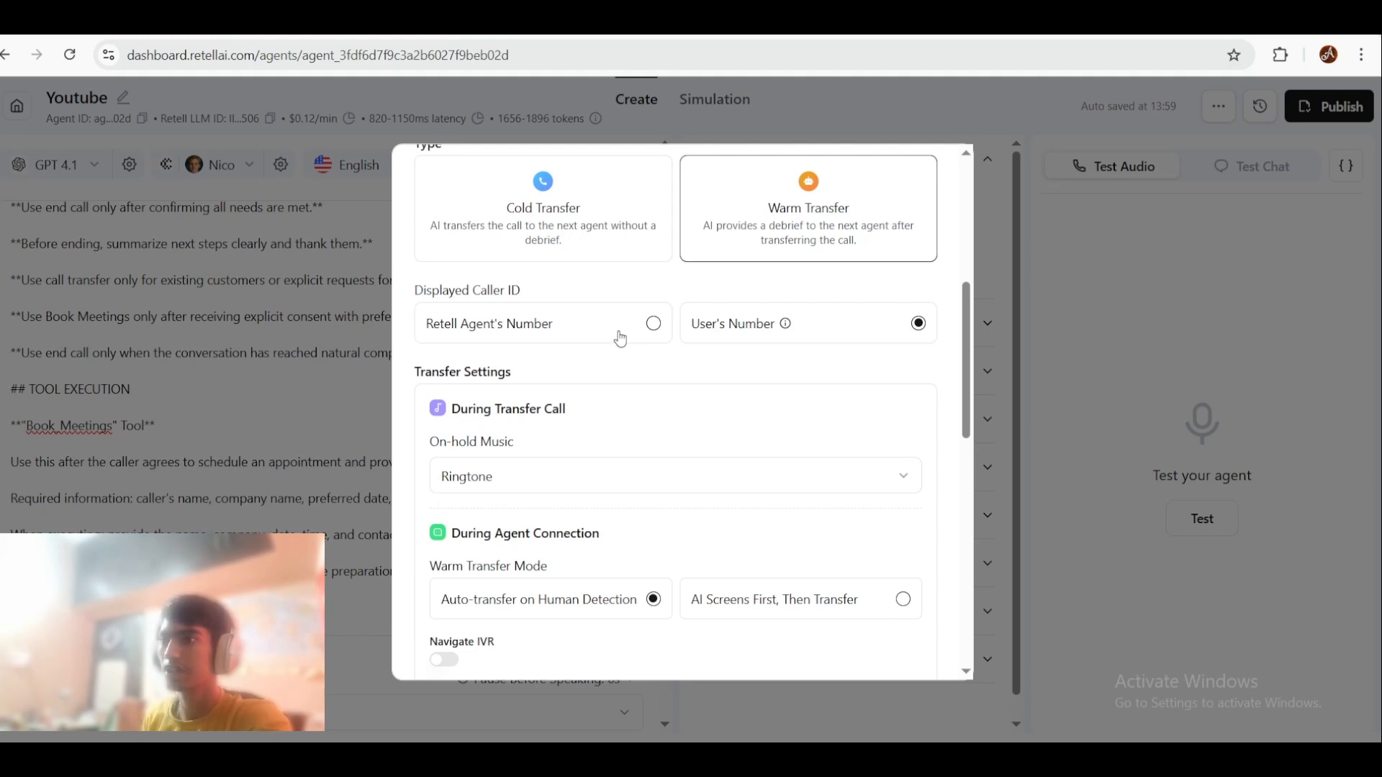
Step: Set the displayed caller ID to Retell Agent's Number and the on-hold music to None
{"action": "left_click", "coordinate": [621, 344]}
{"action": "mouse_move", "coordinate": [790, 328]}
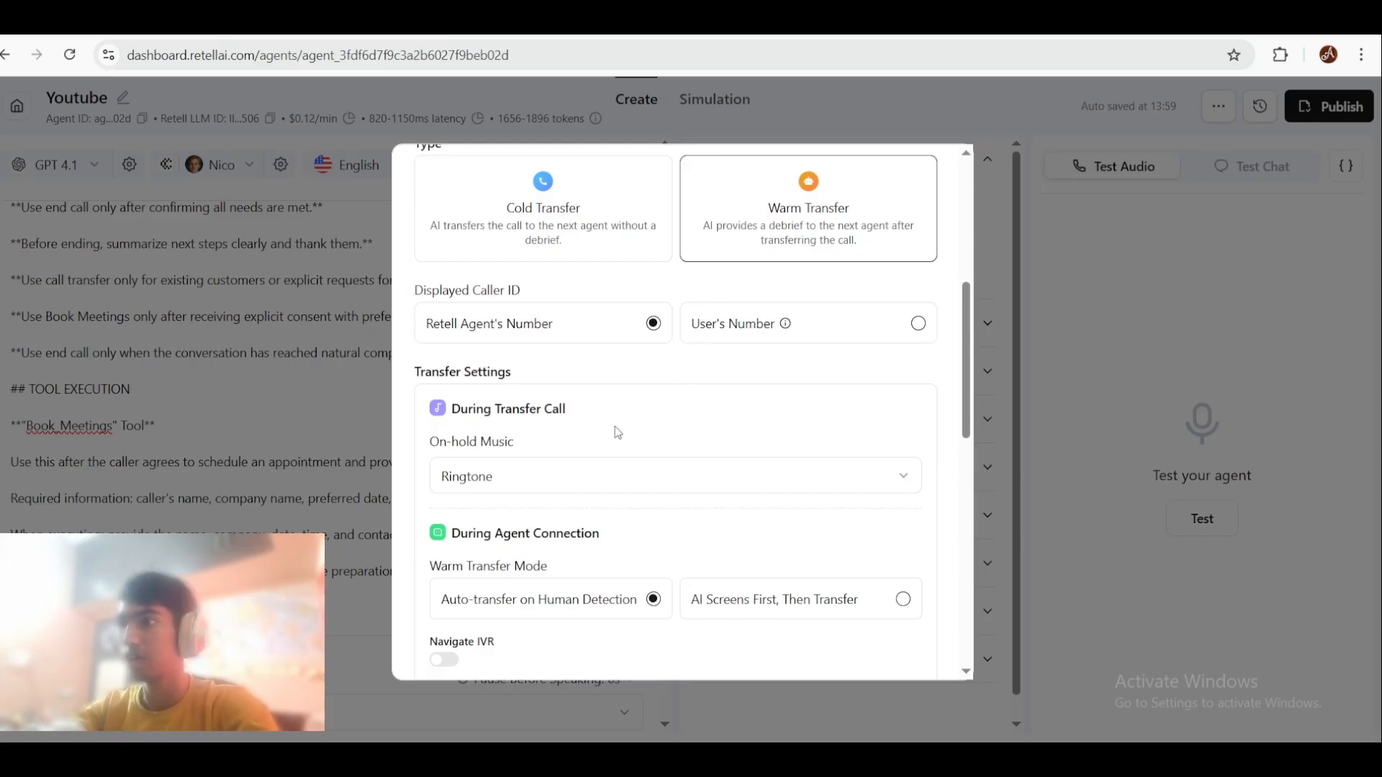
{"action": "scroll", "coordinate": [618, 432], "scroll_direction": "down", "scroll_amount": 3}
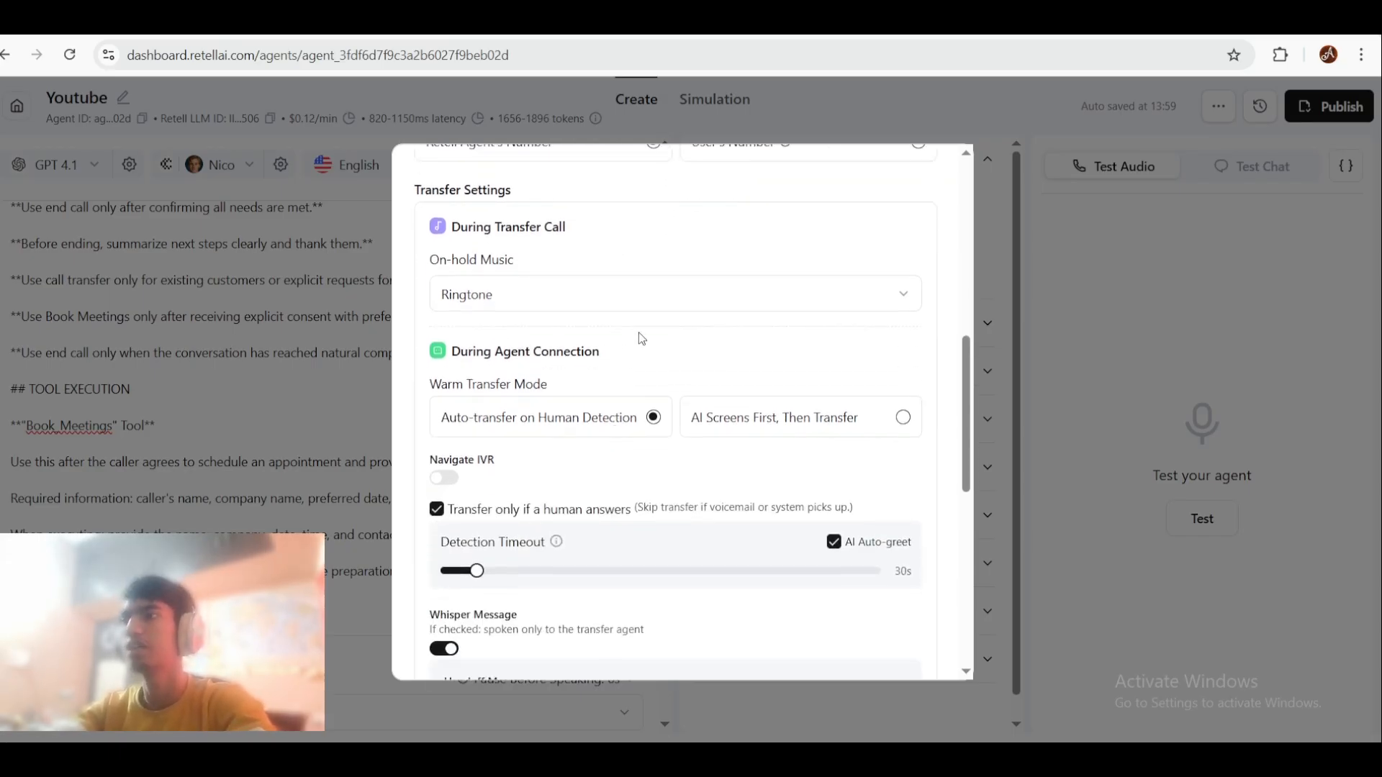
{"action": "left_click", "coordinate": [653, 288]}
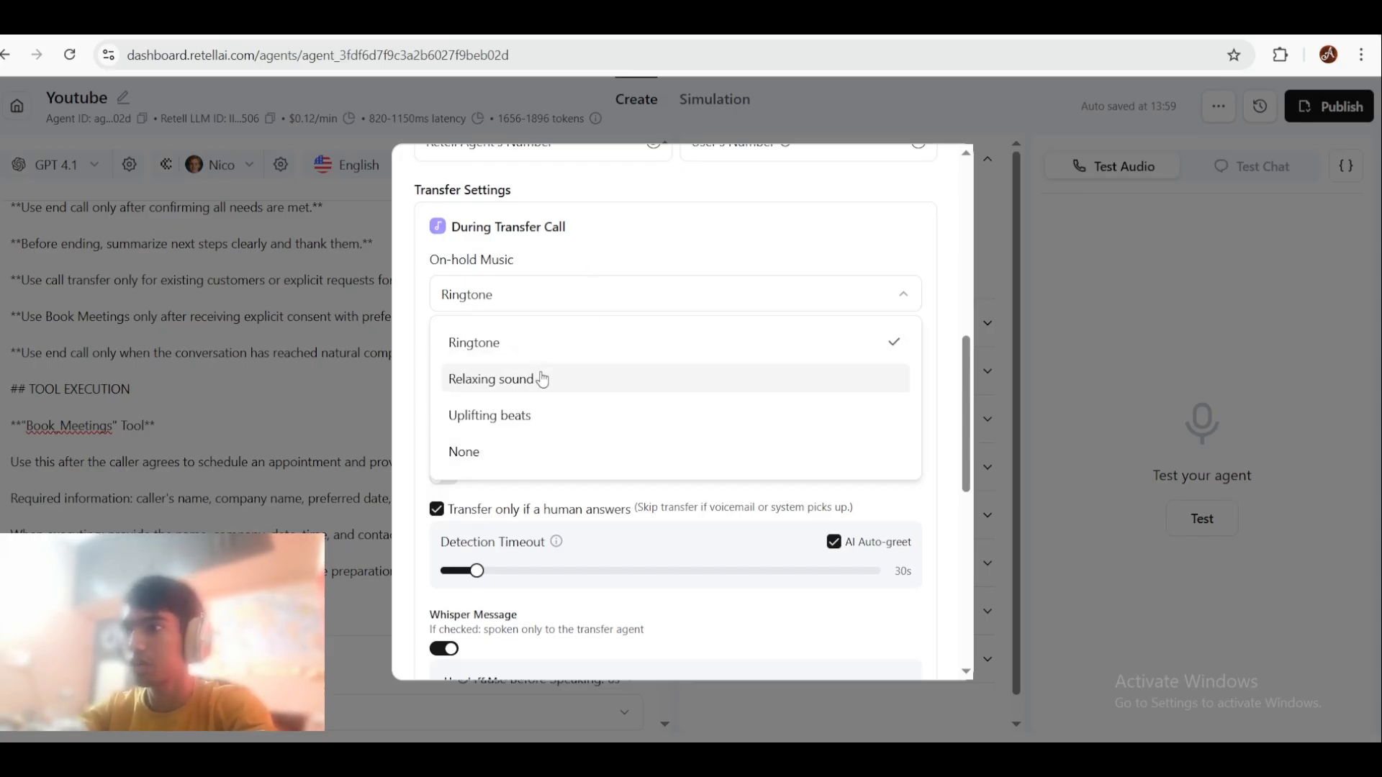
{"action": "left_click", "coordinate": [527, 452]}
Step: Try the AI Screens First, Then Transfer warm transfer mode and return to Auto-transfer on Human Detection
{"action": "scroll", "coordinate": [629, 362], "scroll_direction": "down", "scroll_amount": 1}
{"action": "scroll", "coordinate": [628, 362], "scroll_direction": "down", "scroll_amount": 1}
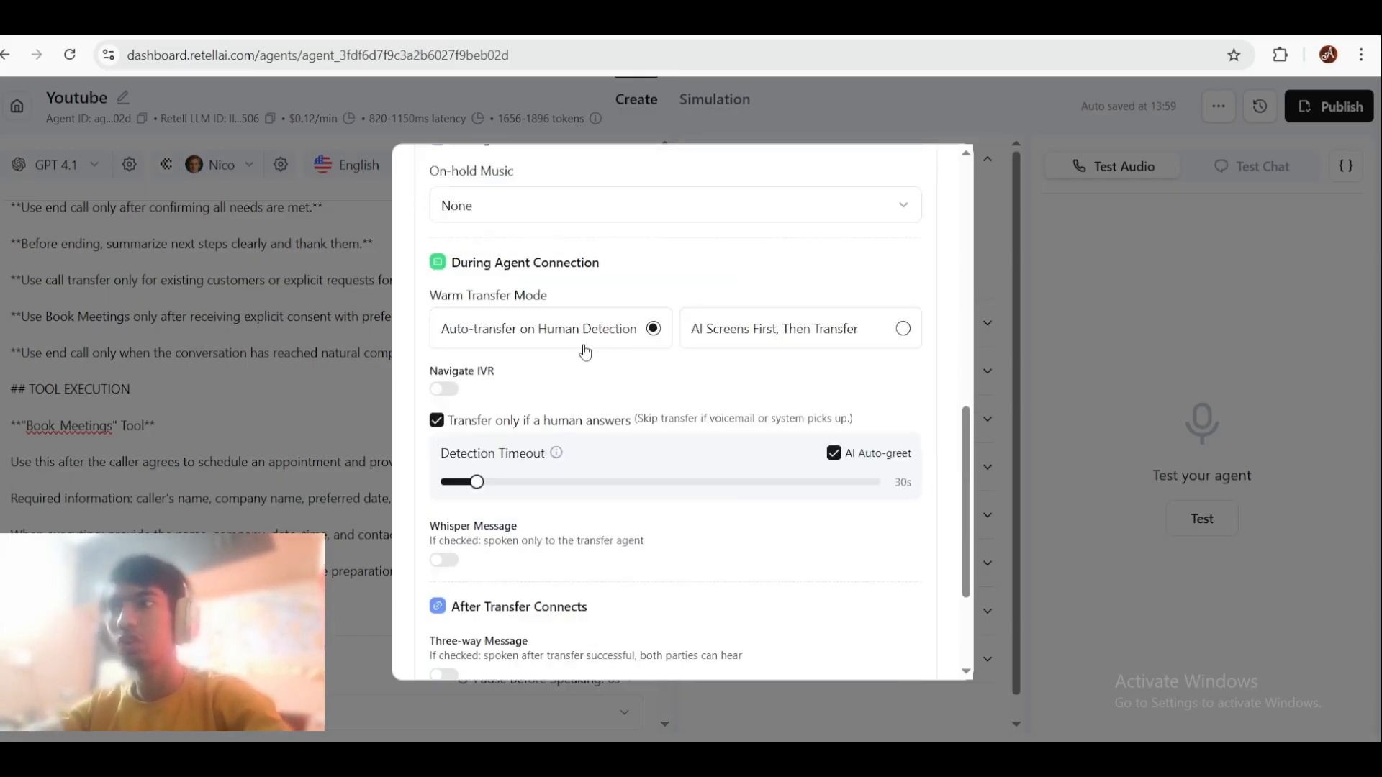
{"action": "left_click", "coordinate": [722, 345]}
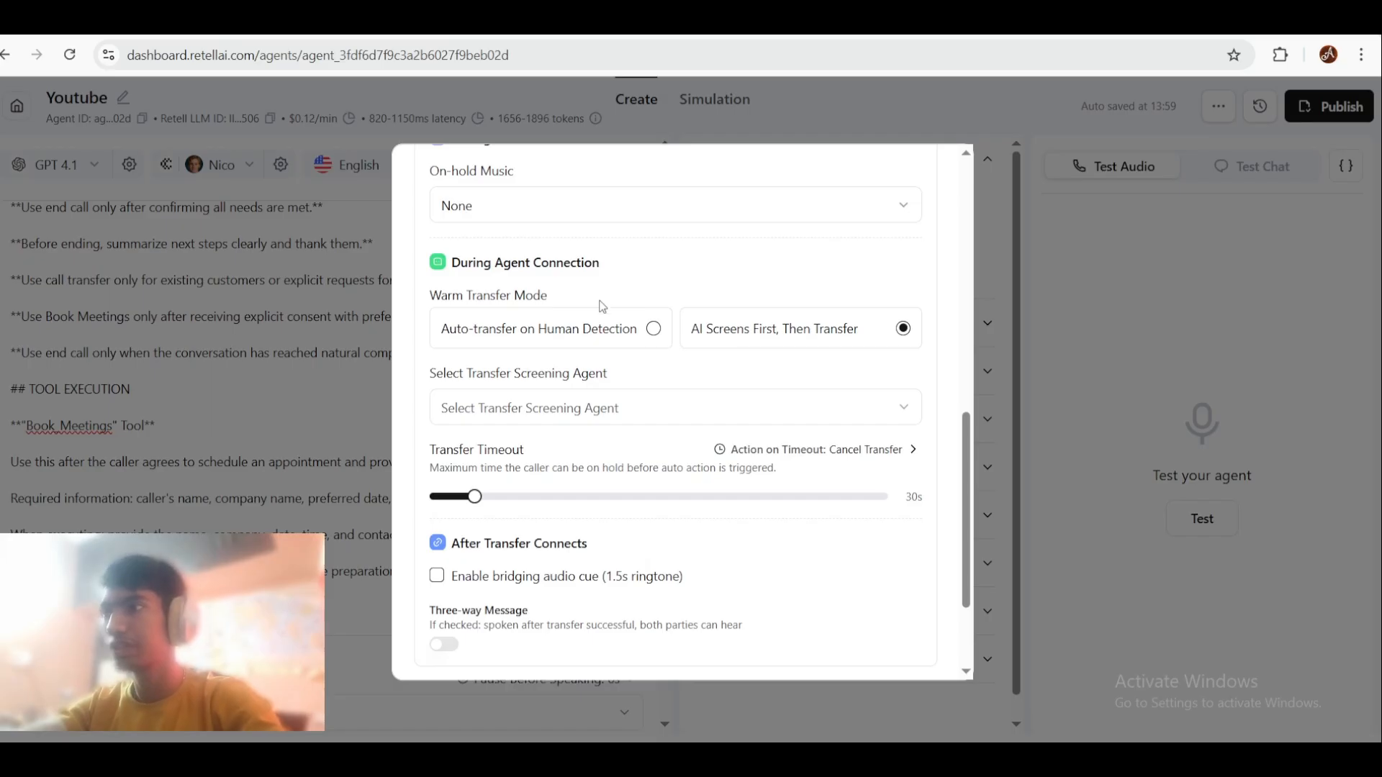
{"action": "left_click", "coordinate": [586, 324]}
Step: Enable Navigate IVR for the agent connection of the warm transfer
{"action": "left_click", "coordinate": [446, 390]}
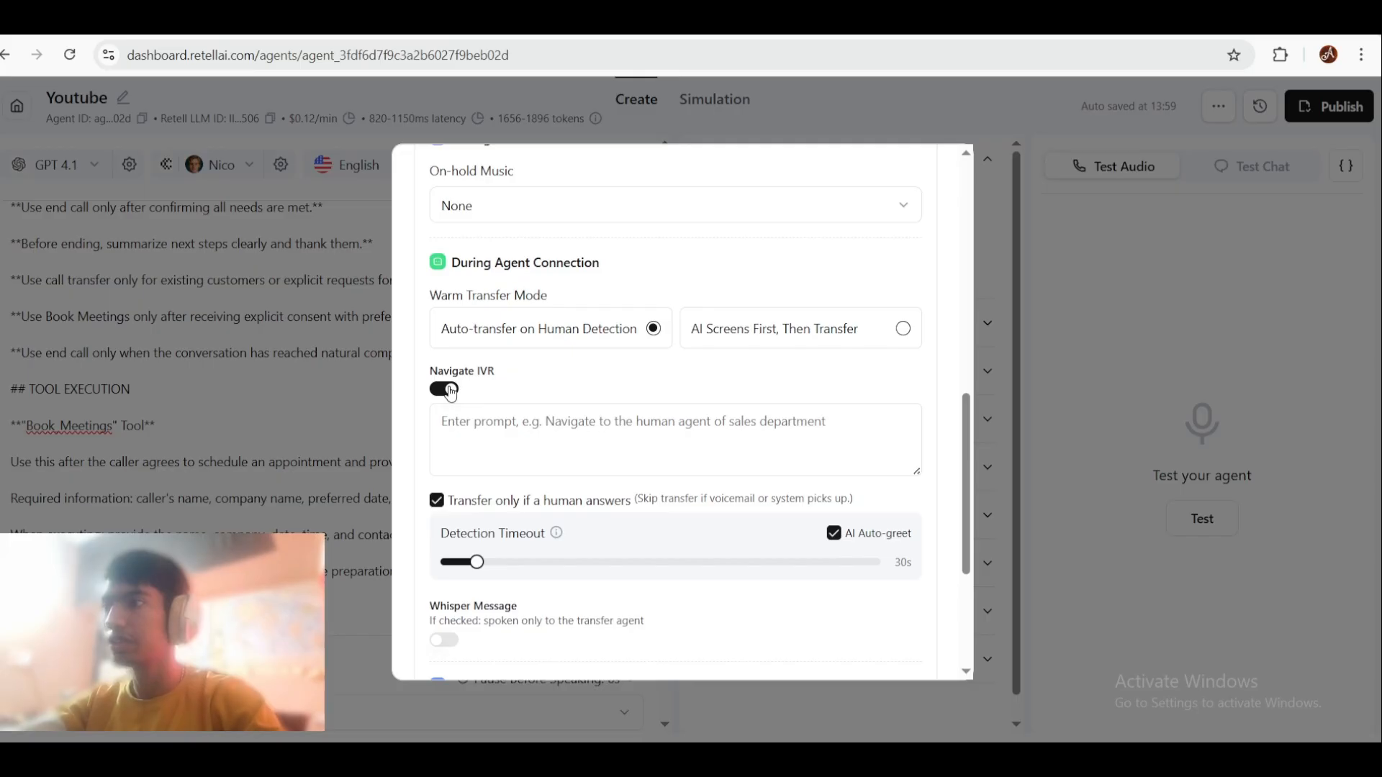
{"action": "left_click", "coordinate": [449, 392]}
{"action": "left_click", "coordinate": [451, 399]}
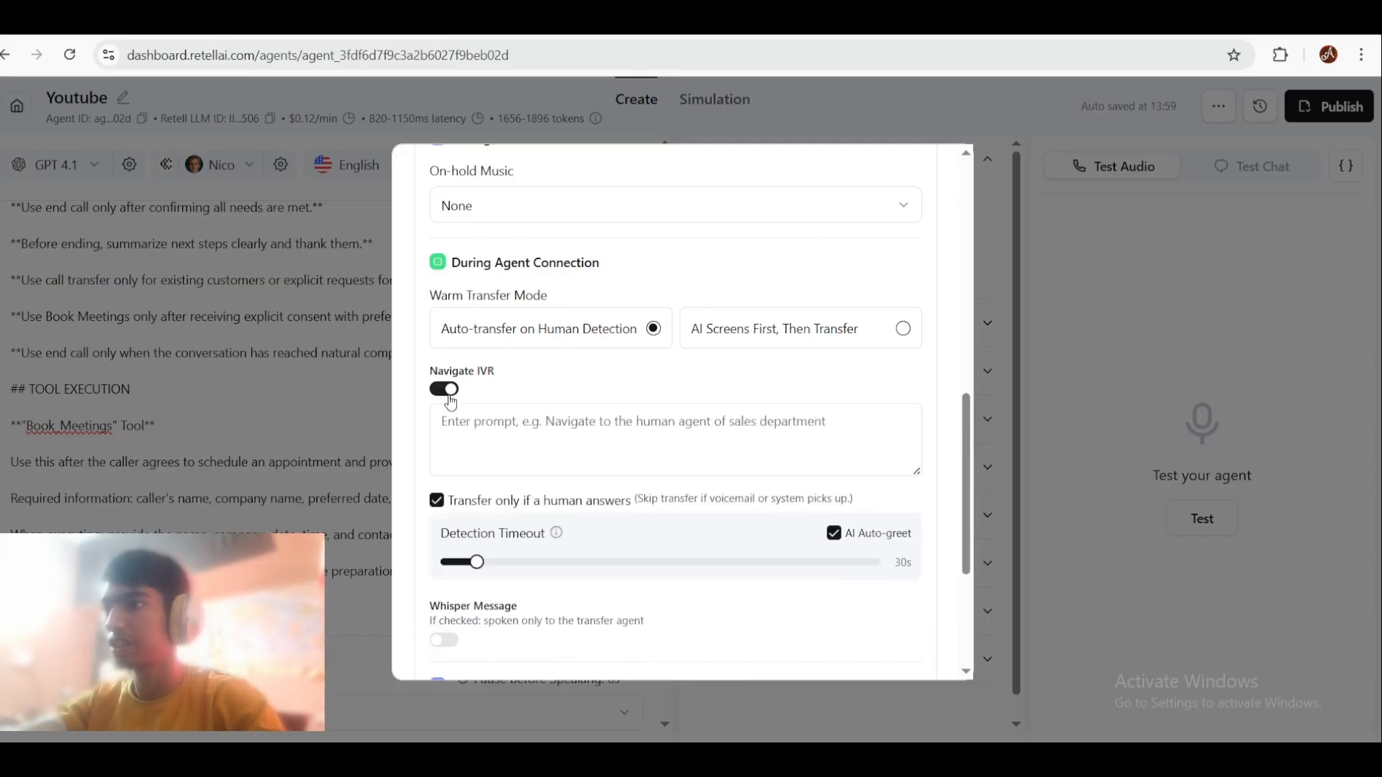
Step: Turn off IVR navigation for the warm transfer and leave the human-answers-only transfer option unchecked
{"action": "left_click", "coordinate": [450, 400]}
{"action": "scroll", "coordinate": [540, 392], "scroll_direction": "down", "scroll_amount": 2}
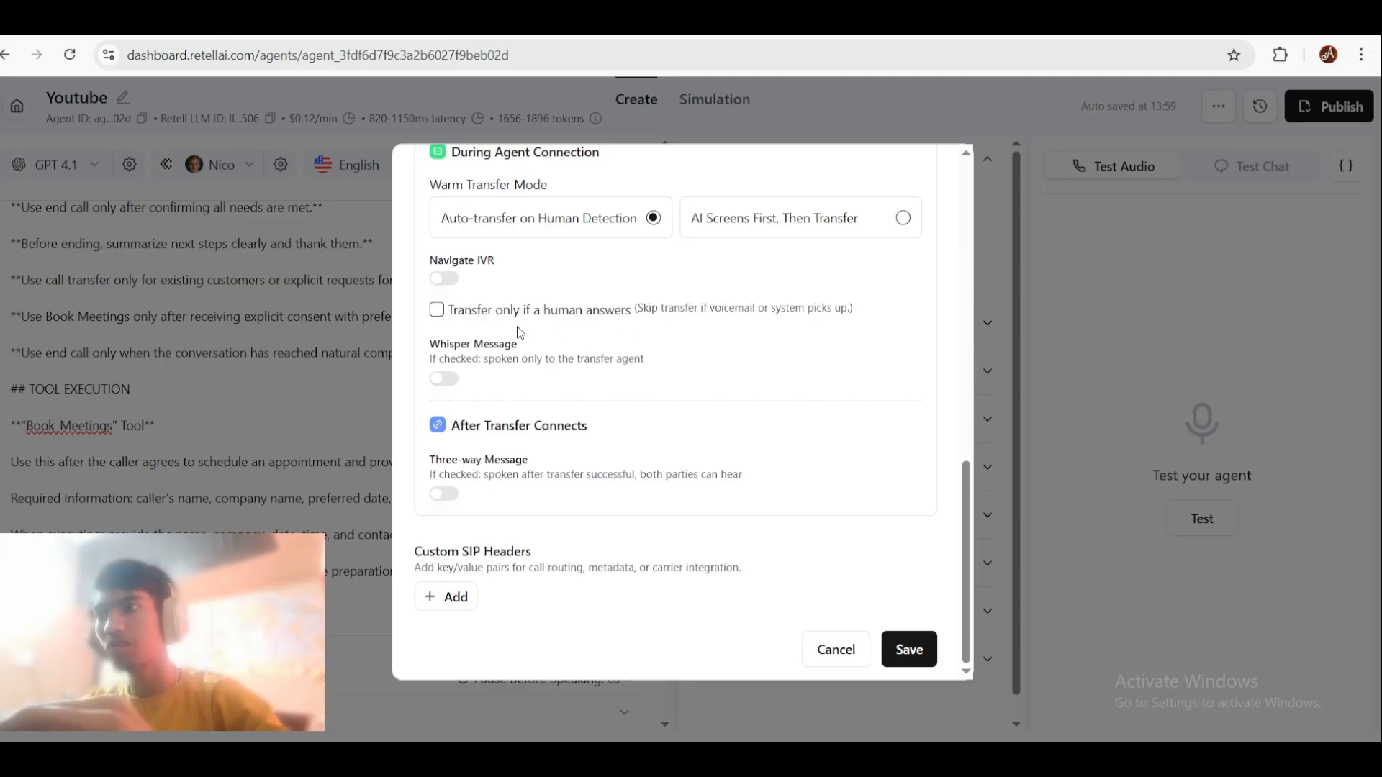
{"action": "left_click", "coordinate": [437, 311]}
{"action": "left_click", "coordinate": [436, 311]}
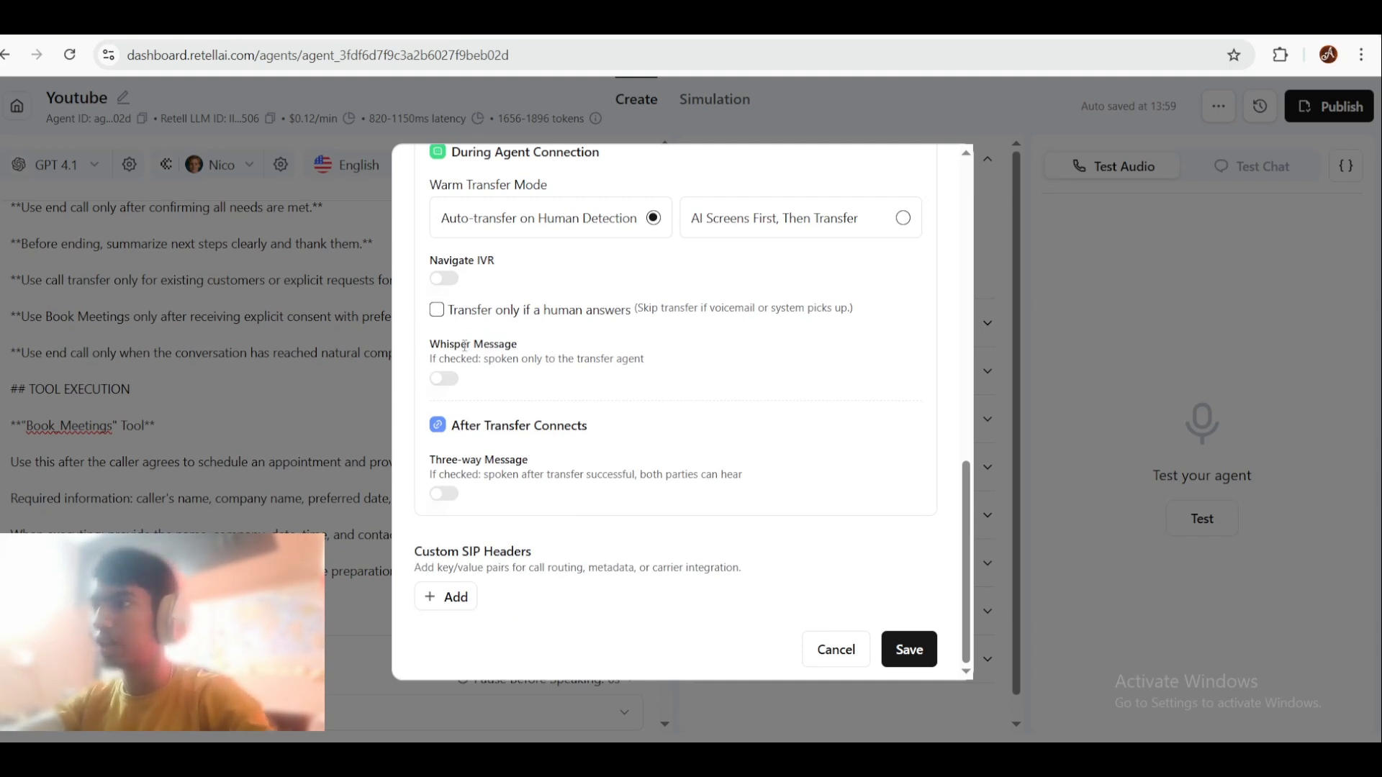
{"action": "scroll", "coordinate": [461, 335], "scroll_direction": "up", "scroll_amount": 3}
{"action": "scroll", "coordinate": [450, 323], "scroll_direction": "down", "scroll_amount": 3}
Step: Enable the whisper message for the transfer agent, with its handoff message set to the Prompt type
{"action": "left_click", "coordinate": [453, 379]}
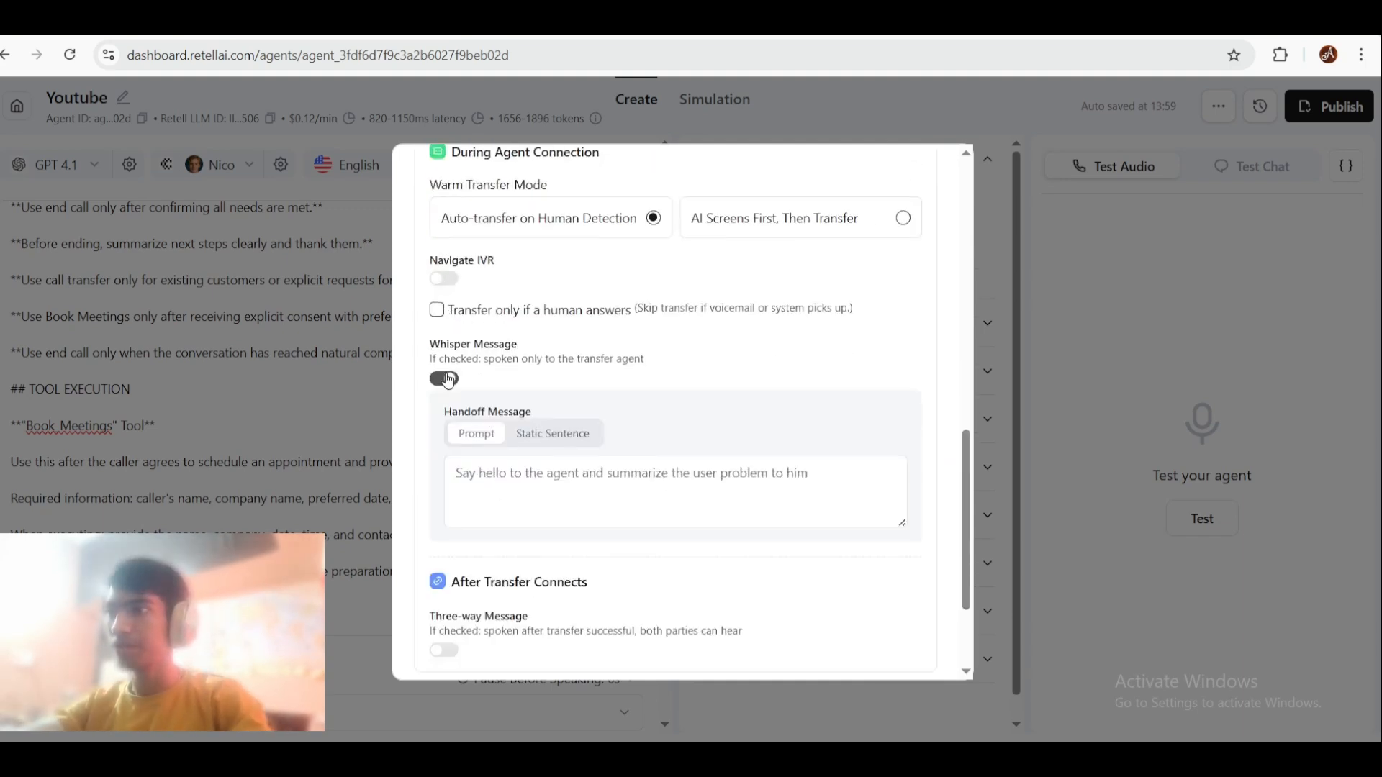
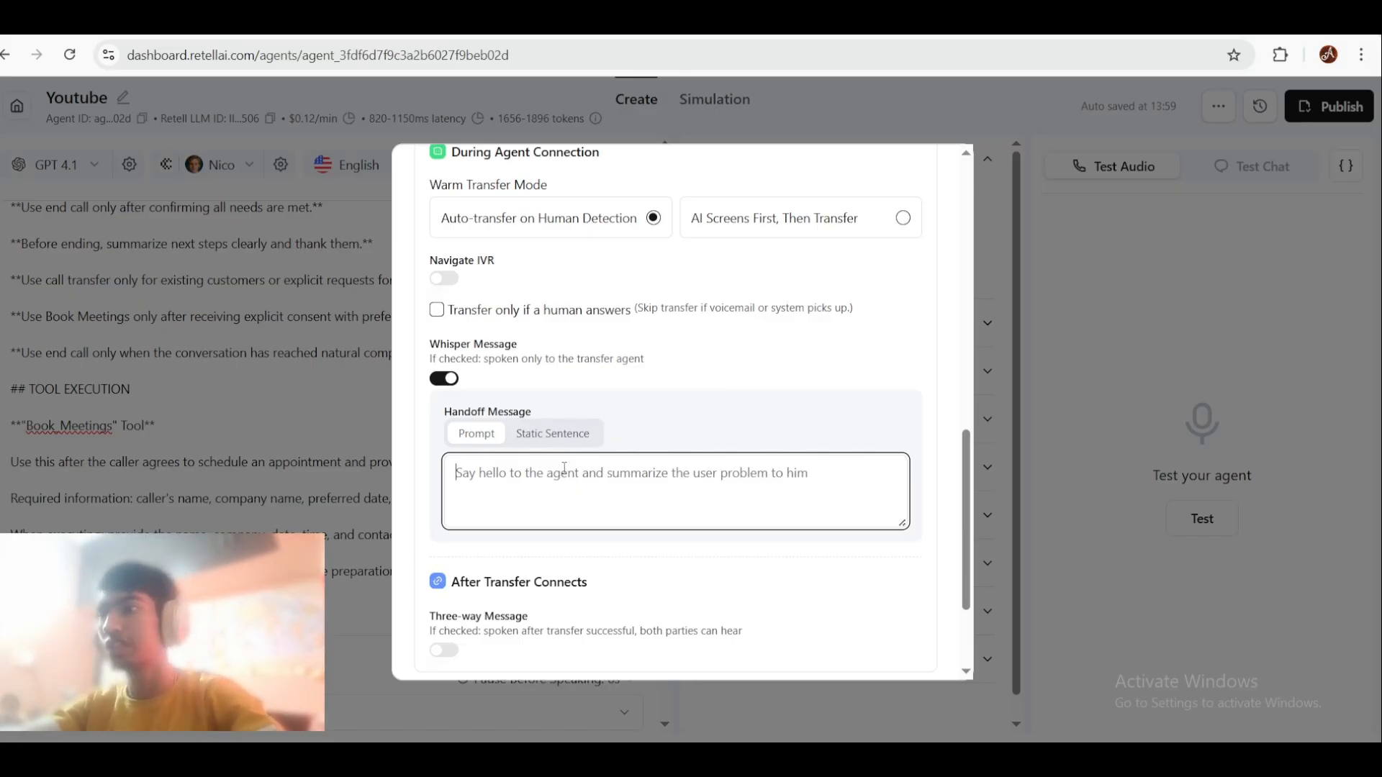
{"action": "left_click", "coordinate": [560, 435]}
{"action": "left_click", "coordinate": [558, 462]}
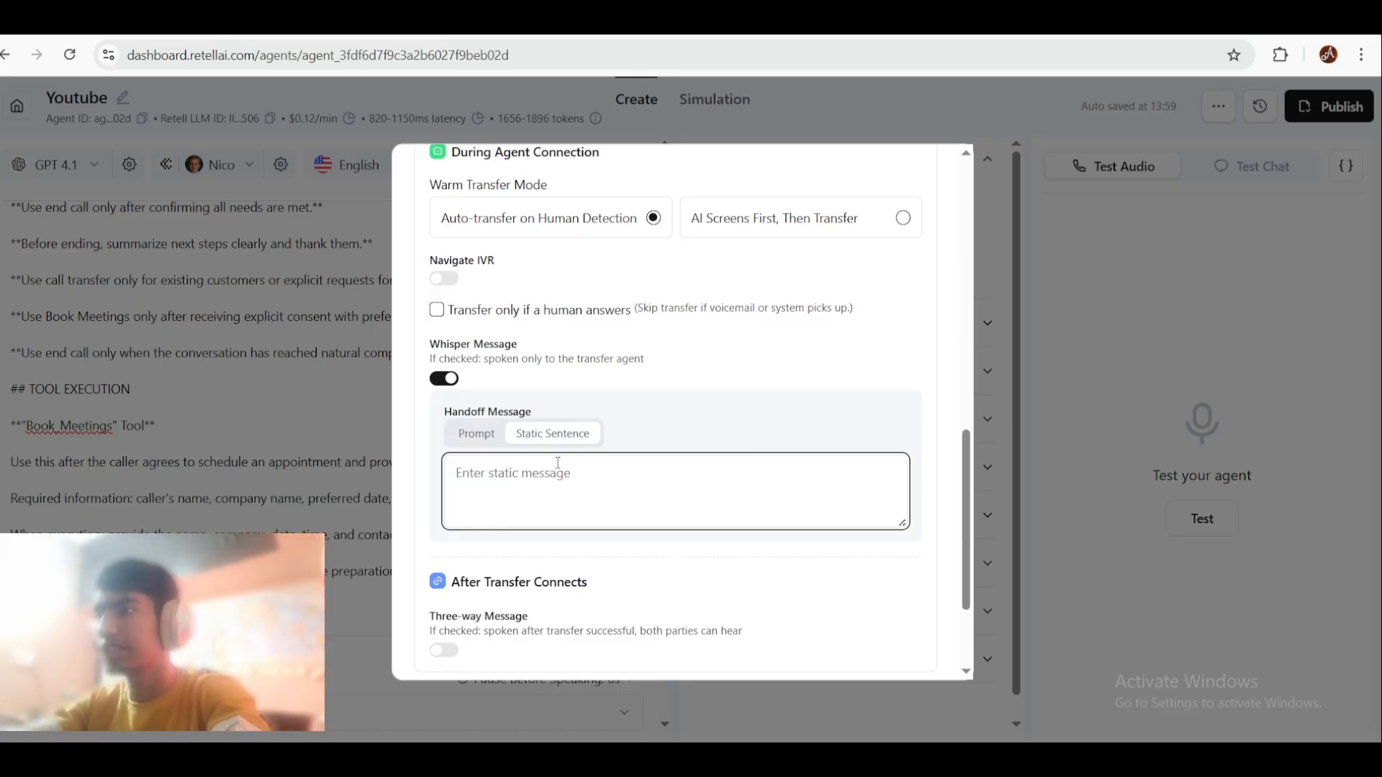
{"action": "left_click", "coordinate": [466, 434]}
{"action": "scroll", "coordinate": [465, 436], "scroll_direction": "down", "scroll_amount": 2}
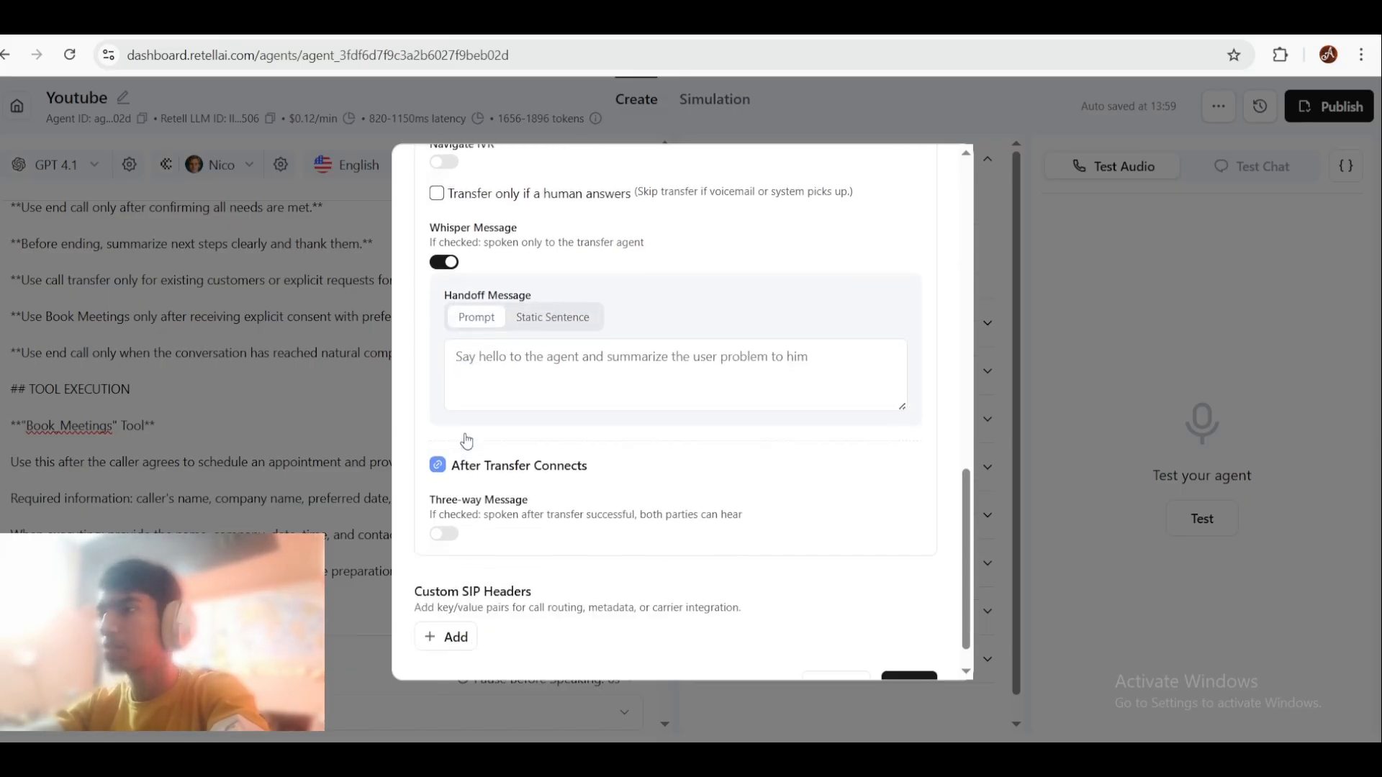
{"action": "scroll", "coordinate": [467, 437], "scroll_direction": "down", "scroll_amount": 1}
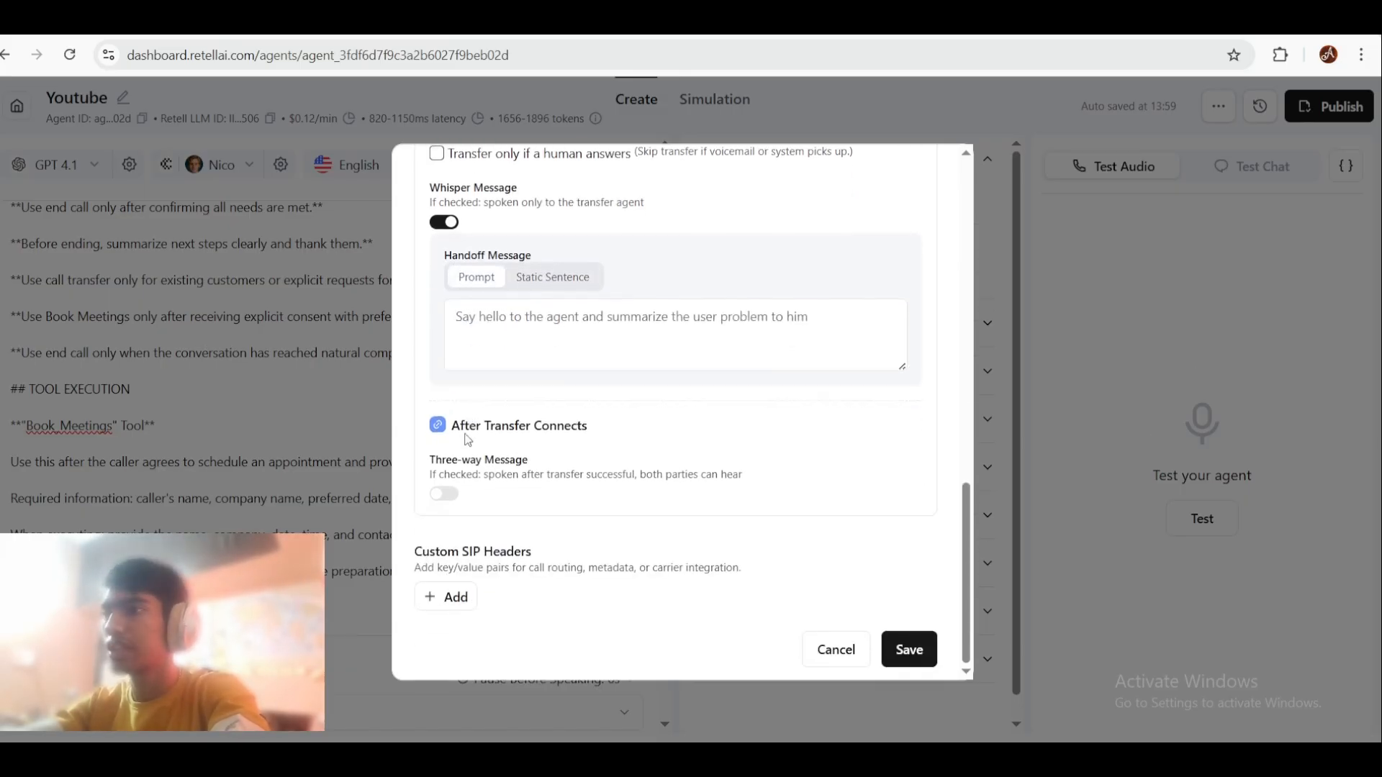
Step: Enable the three-way message after the transfer connects and save the call_transfer function
{"action": "left_click", "coordinate": [444, 495]}
{"action": "scroll", "coordinate": [448, 496], "scroll_direction": "down", "scroll_amount": 2}
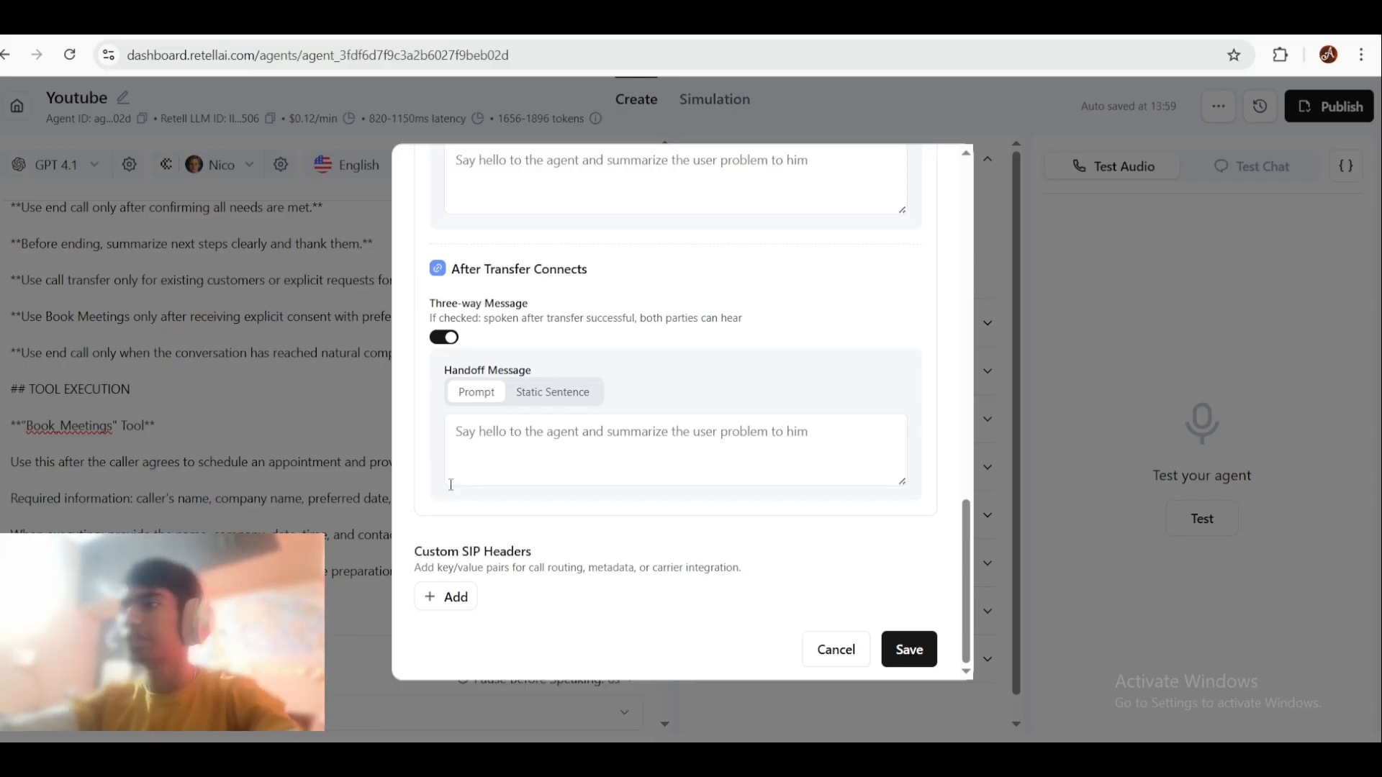
{"action": "scroll", "coordinate": [497, 489], "scroll_direction": "up", "scroll_amount": 10}
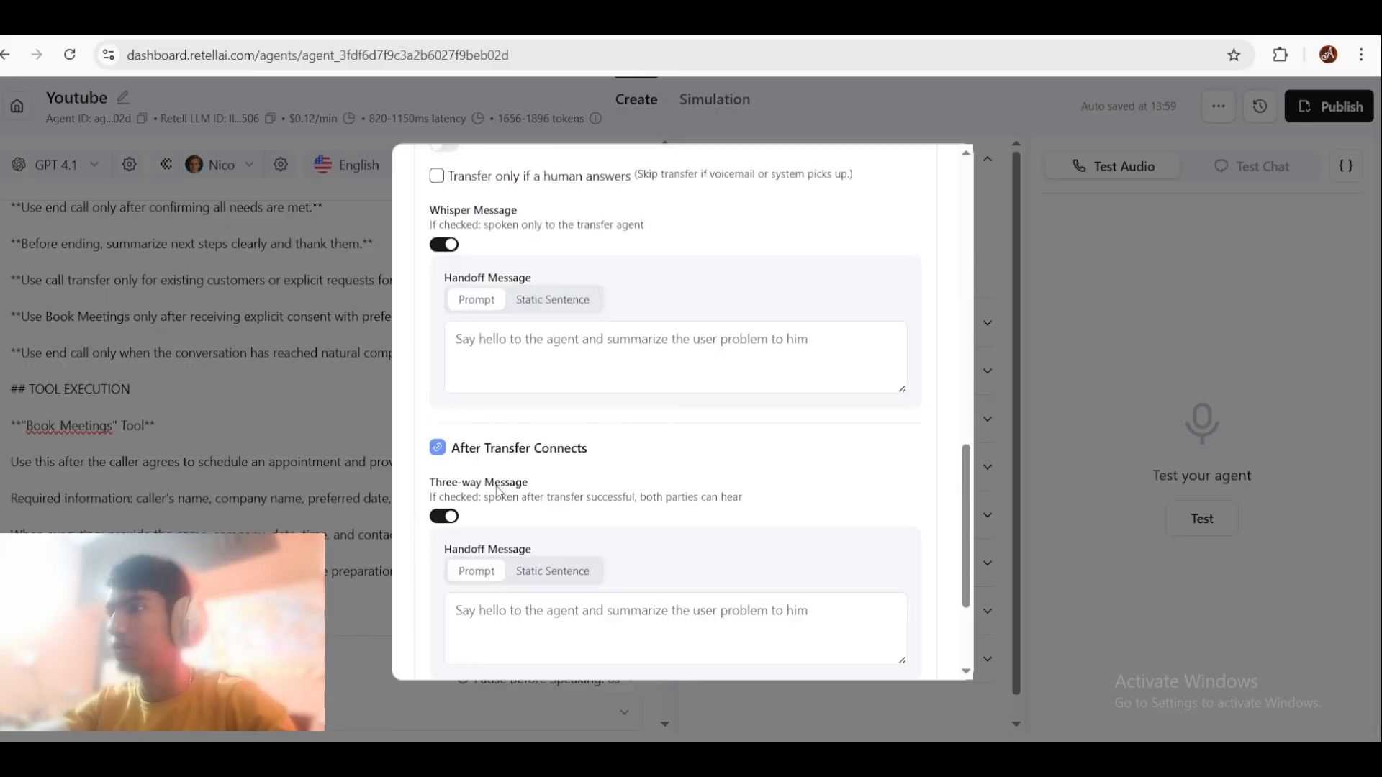
{"action": "scroll", "coordinate": [495, 486], "scroll_direction": "up", "scroll_amount": 3}
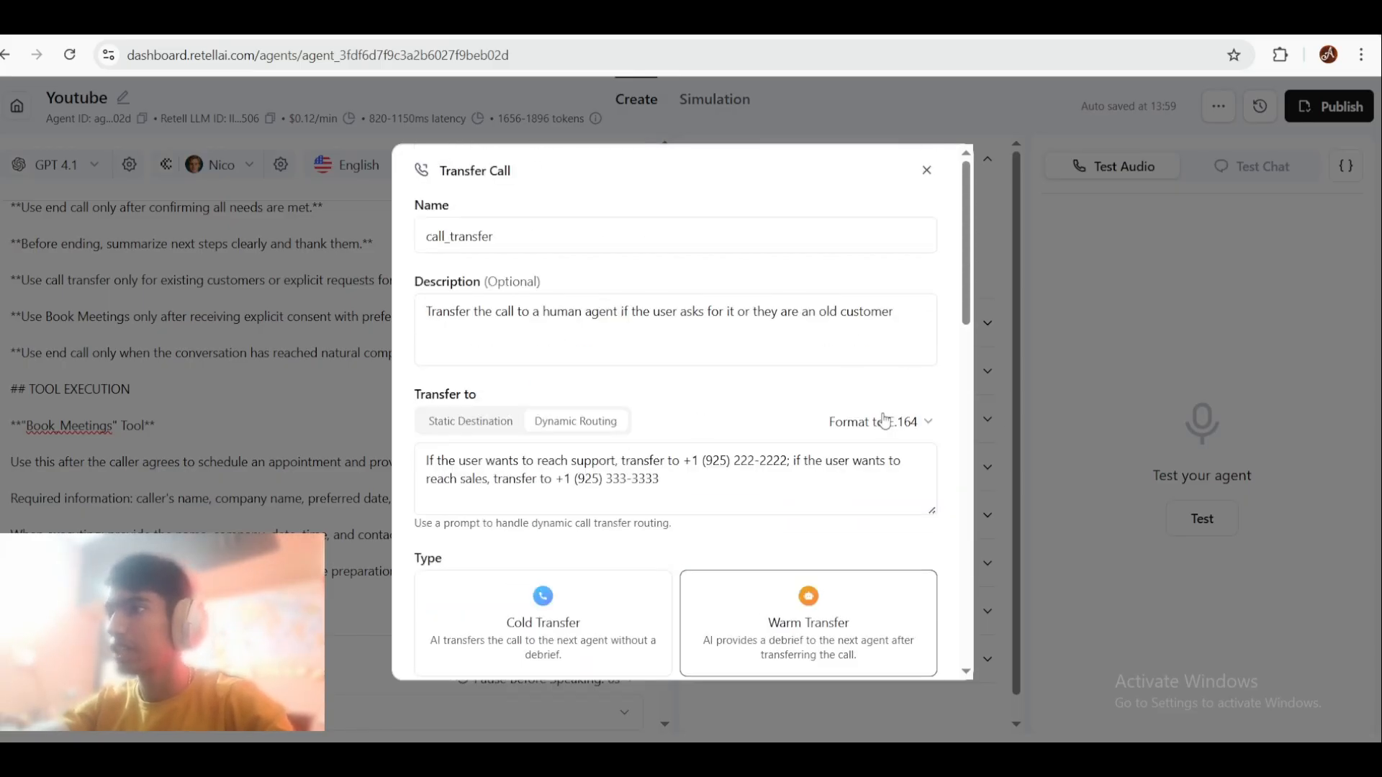
{"action": "scroll", "coordinate": [885, 465], "scroll_direction": "down", "scroll_amount": 10}
{"action": "scroll", "coordinate": [885, 465], "scroll_direction": "down", "scroll_amount": 5}
{"action": "left_click", "coordinate": [905, 639]}
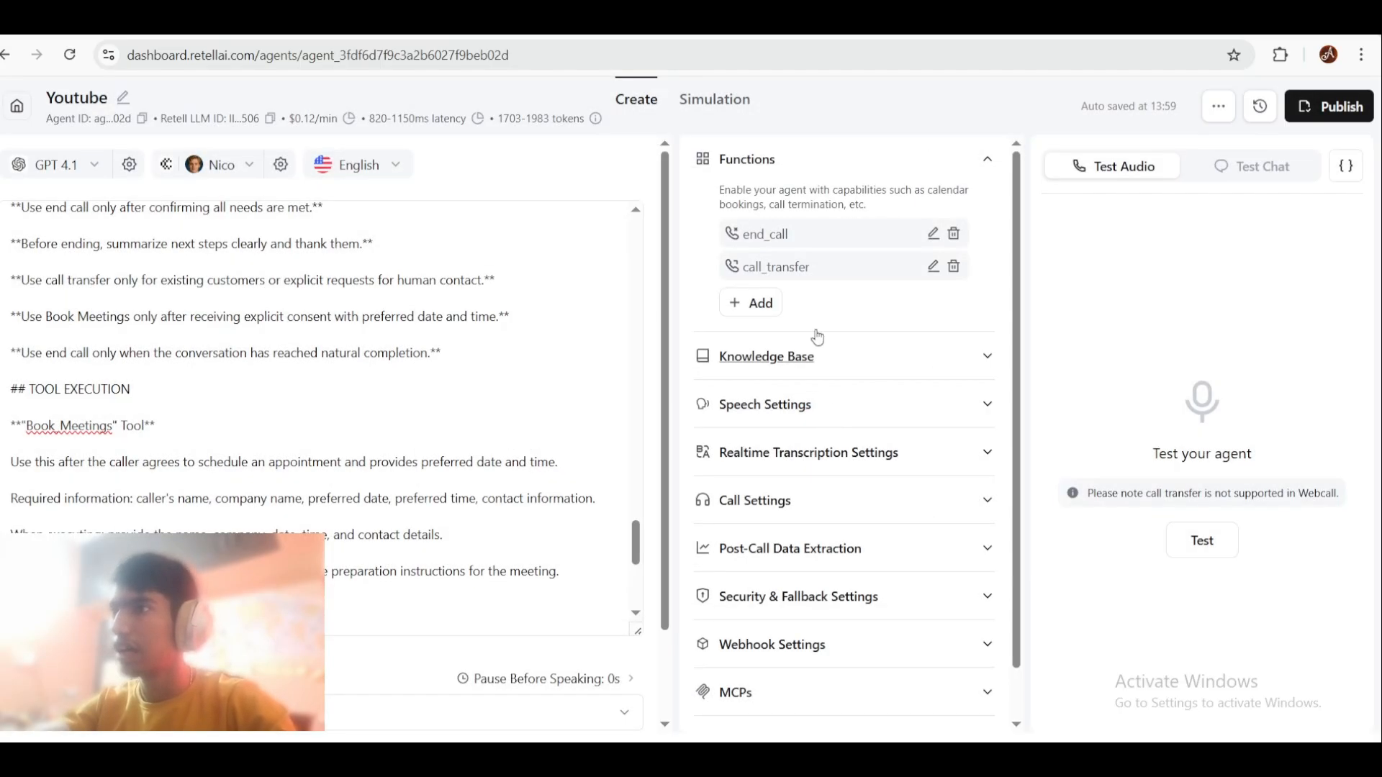
{"action": "left_click", "coordinate": [750, 303]}
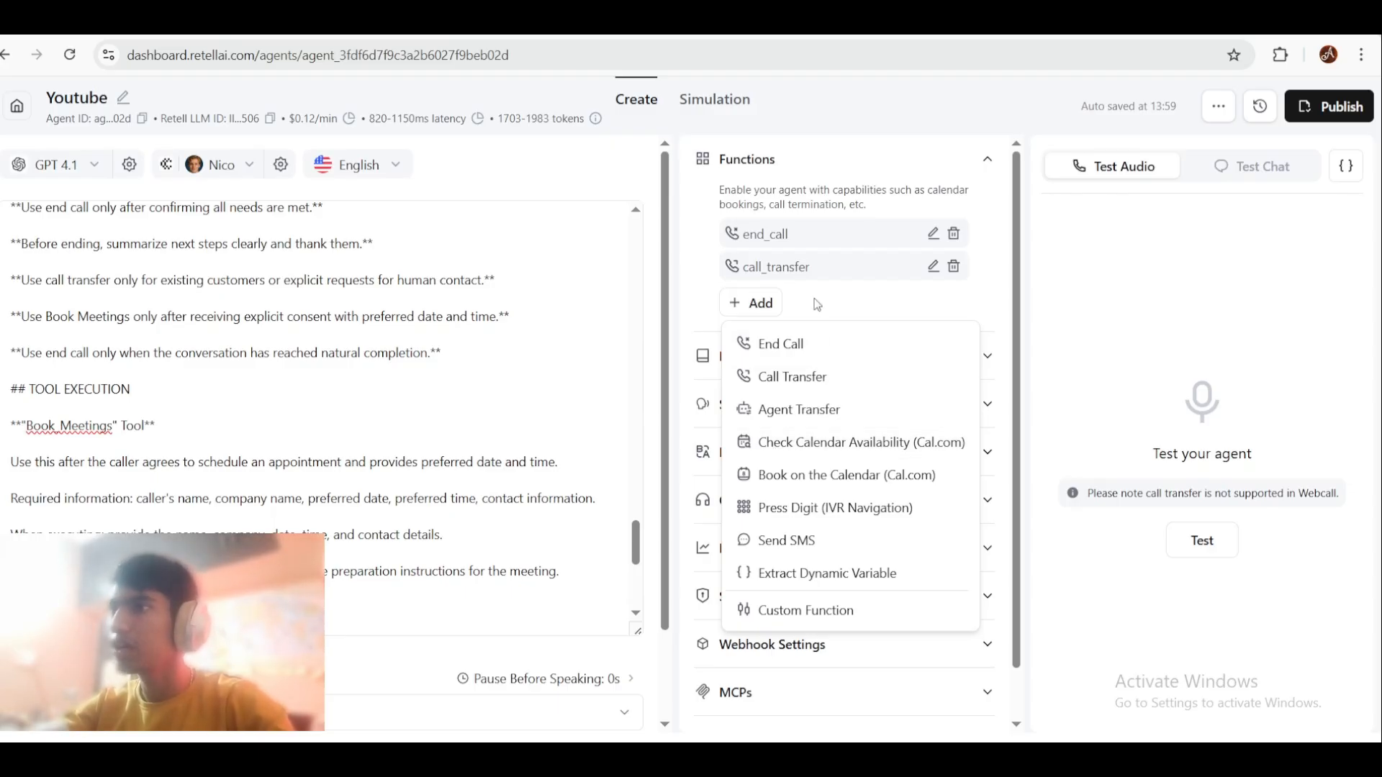
{"action": "left_click", "coordinate": [933, 295]}
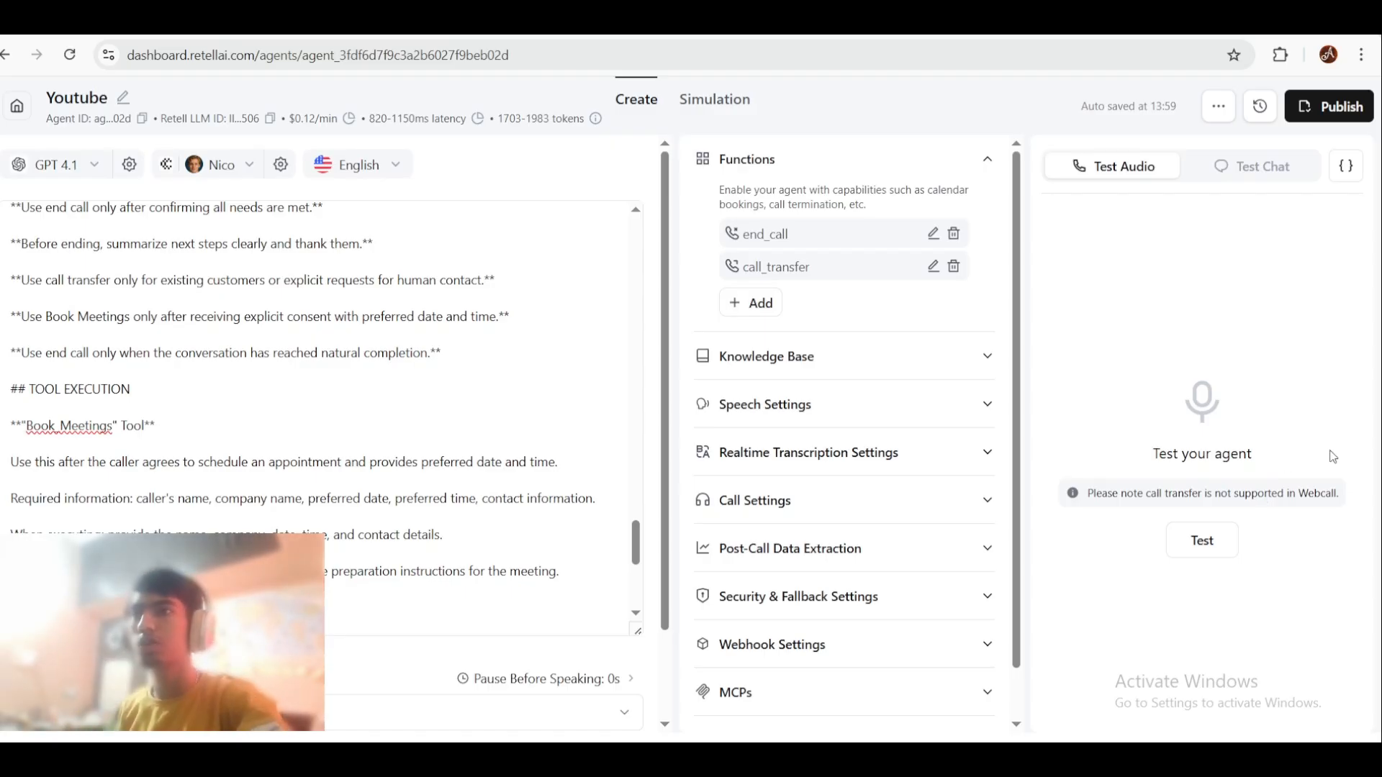
{"action": "left_click", "coordinate": [1208, 173]}
{"action": "left_click", "coordinate": [1121, 182]}
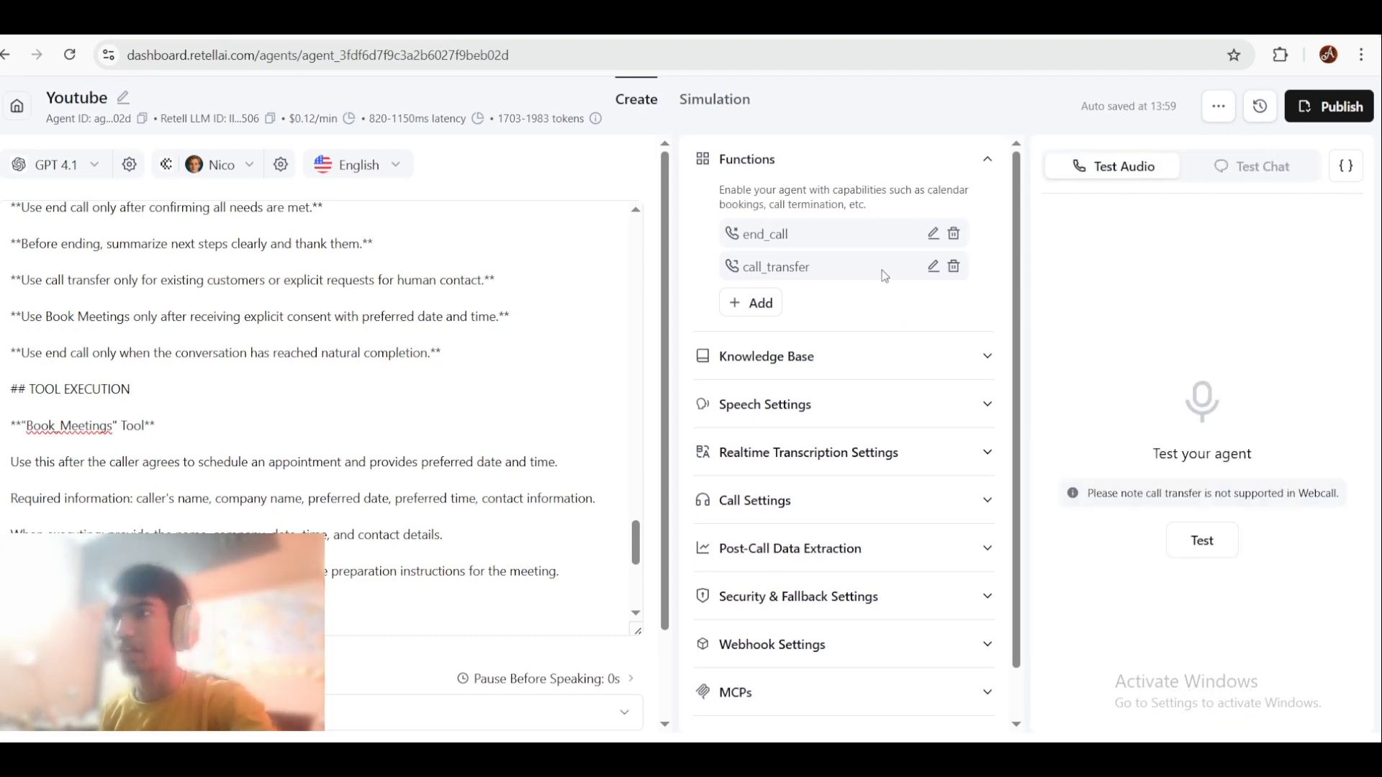
Step: Start adding a Book on the Calendar (Cal.com) function, and switch to Cal.com to open its app
{"action": "left_click", "coordinate": [772, 304]}
{"action": "left_click", "coordinate": [798, 475]}
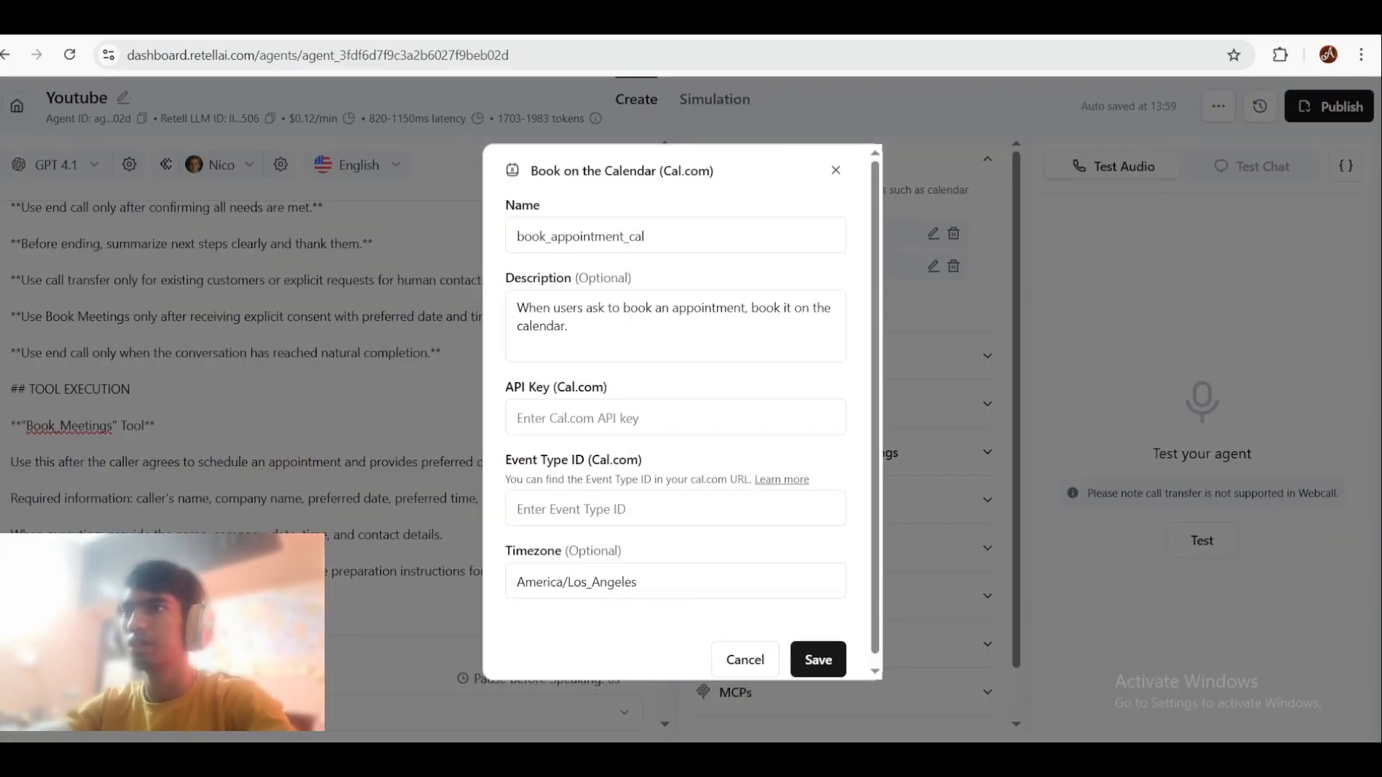
{"action": "left_click", "coordinate": [1036, 24]}
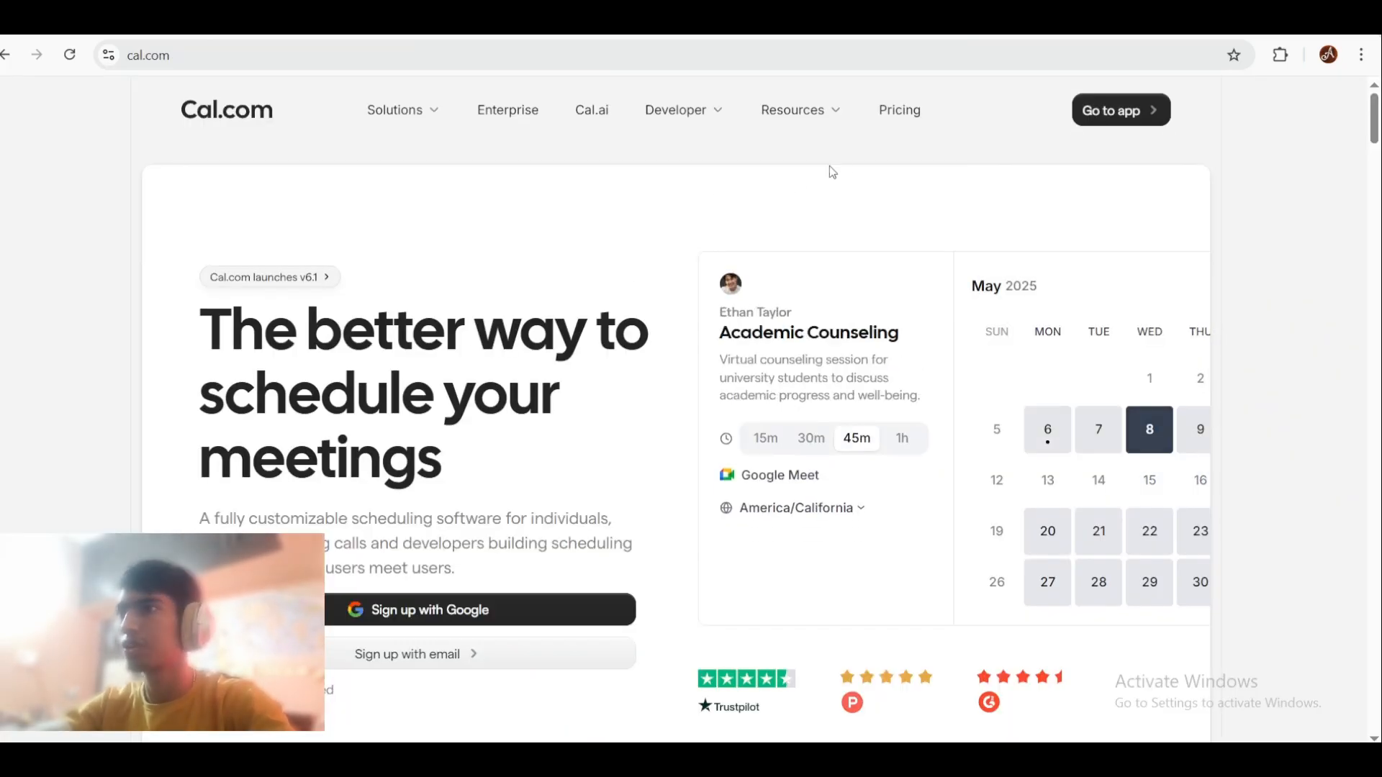
{"action": "left_click", "coordinate": [1108, 117]}
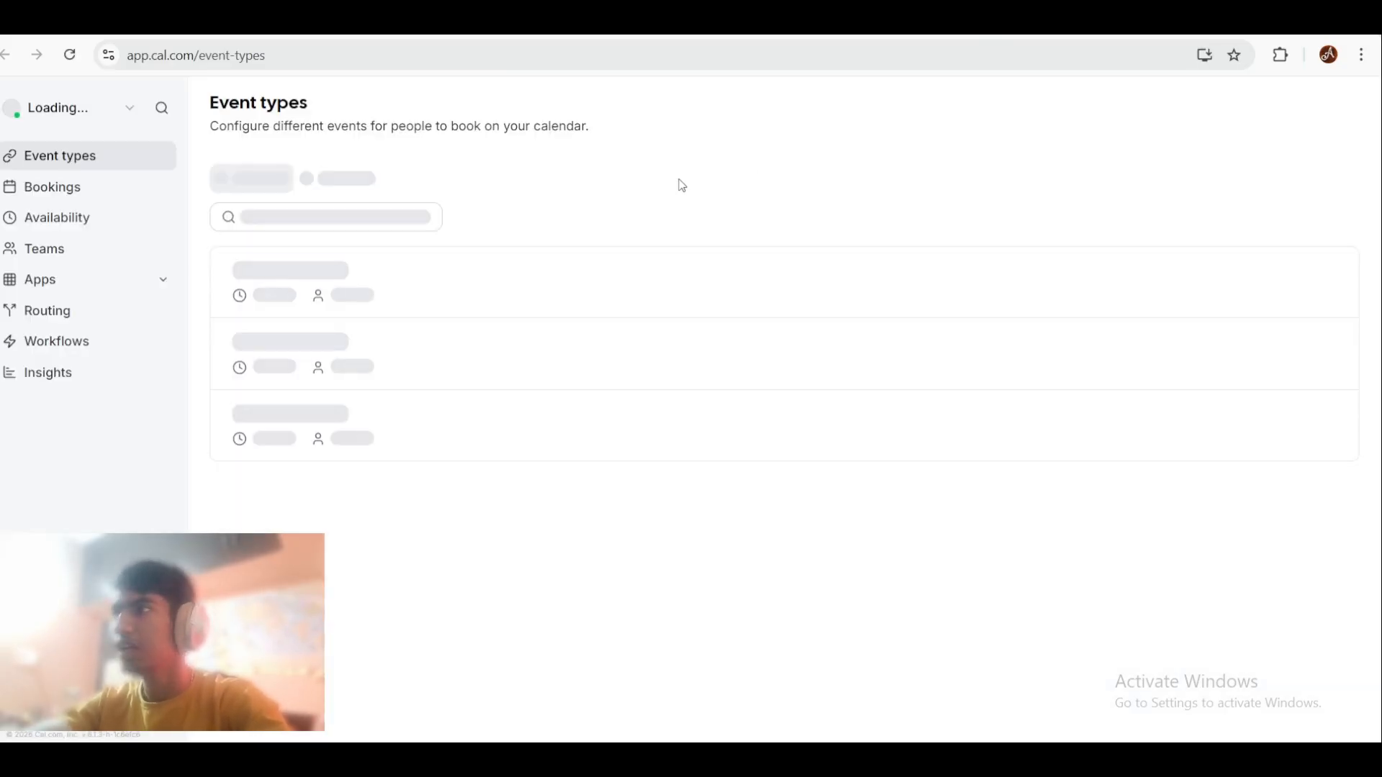
Step: Create a new availability schedule in Cal.com, using the suggested first name beginning with S as its name
{"action": "left_click", "coordinate": [62, 217]}
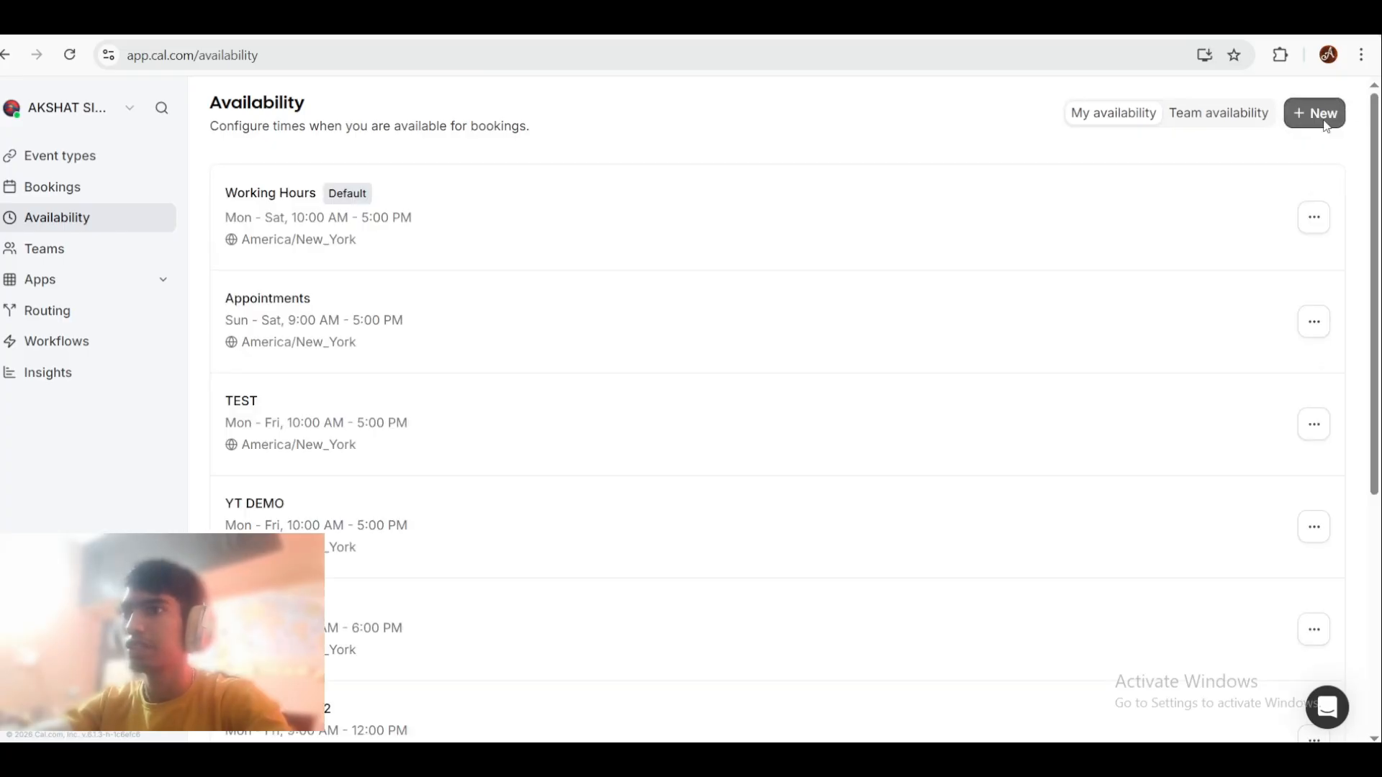
{"action": "left_click", "coordinate": [1326, 113]}
{"action": "left_click", "coordinate": [674, 401]}
{"action": "type", "text": "s"}
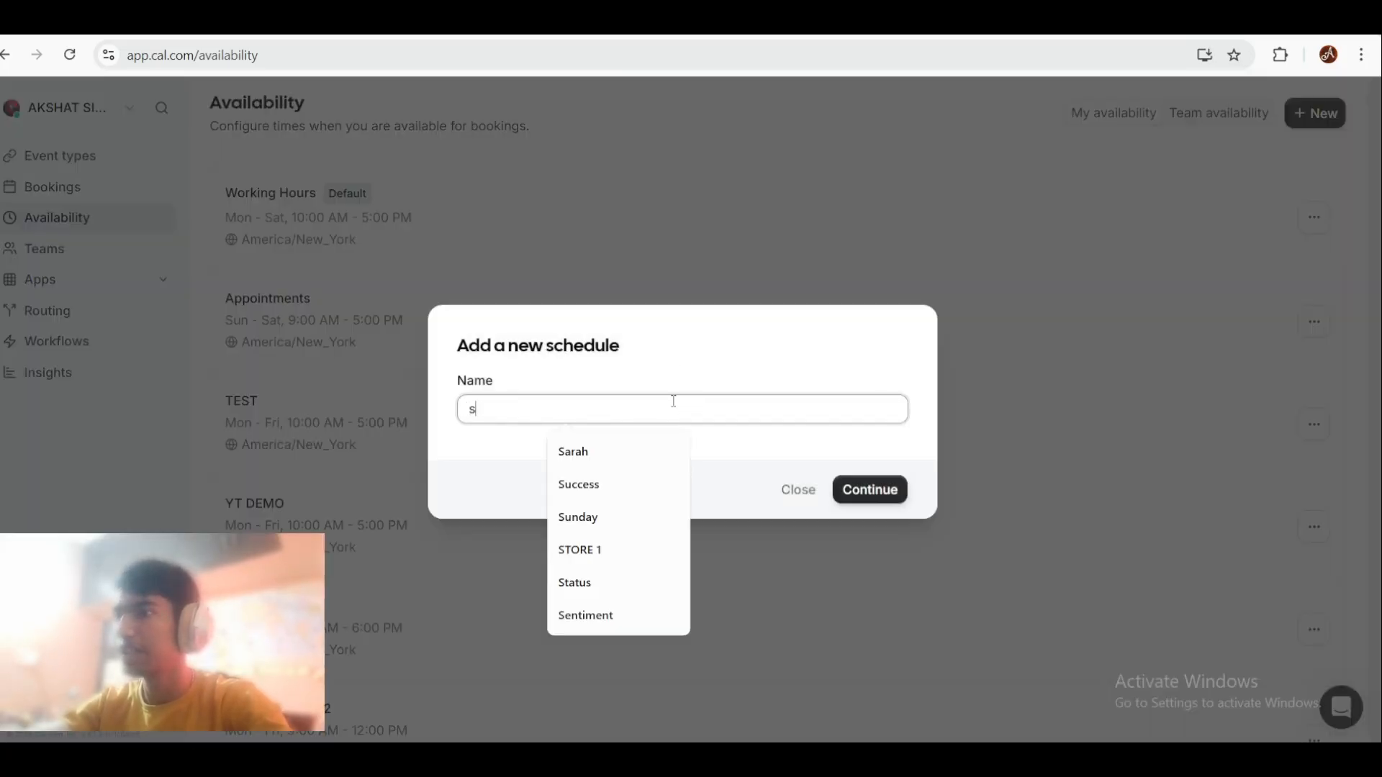
{"action": "left_click", "coordinate": [655, 459]}
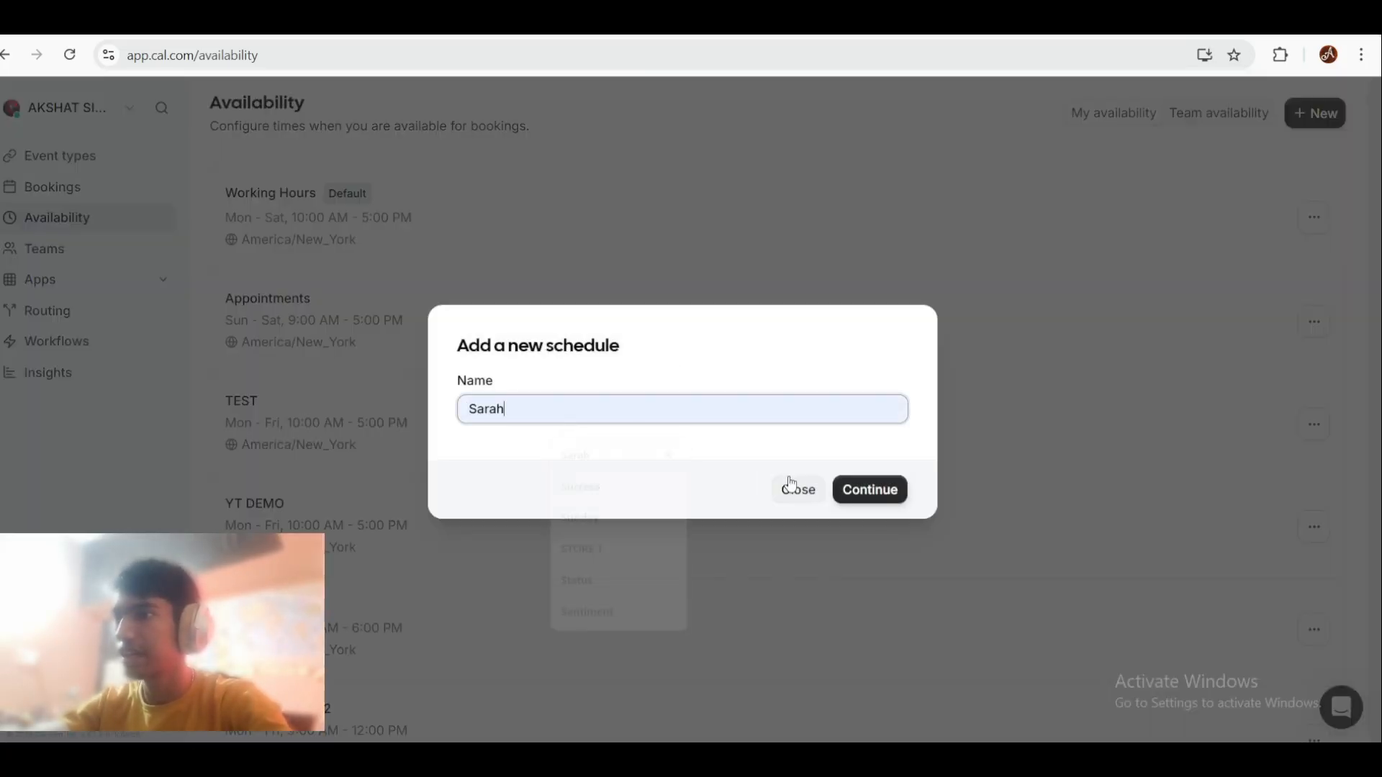
{"action": "left_click", "coordinate": [887, 489]}
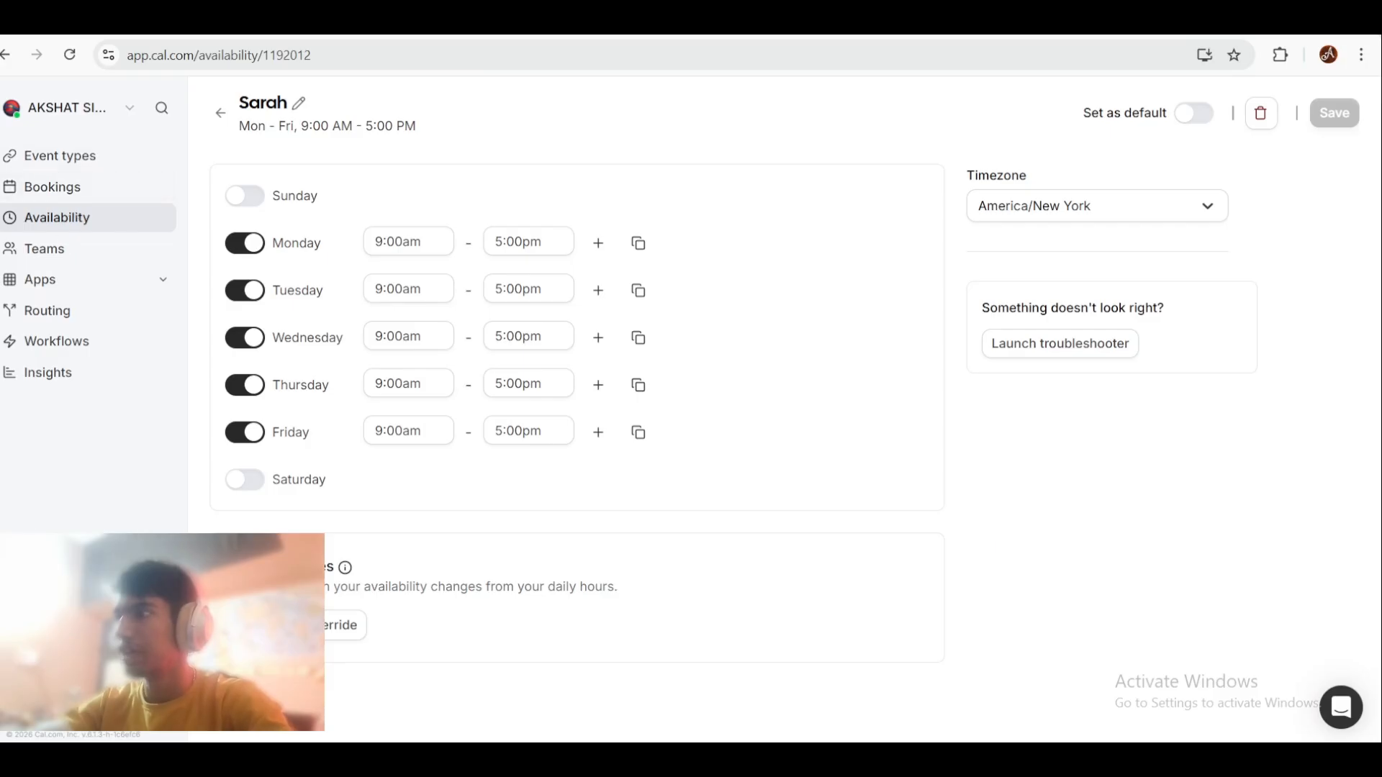
Step: Open the API key settings in Cal.com and start a new key named "Youtube demo"
{"action": "left_click", "coordinate": [57, 721]}
{"action": "scroll", "coordinate": [55, 576], "scroll_direction": "down", "scroll_amount": 1}
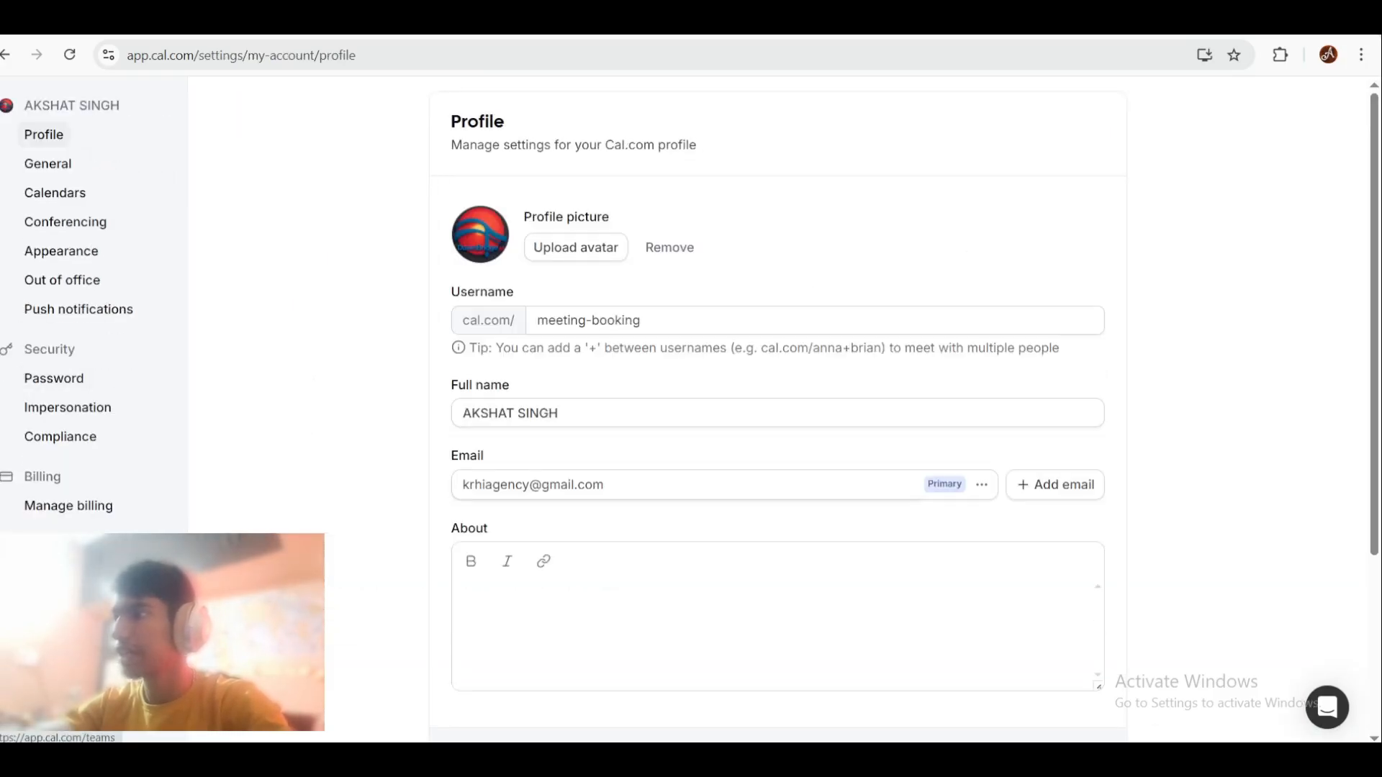
{"action": "left_click", "coordinate": [49, 604]}
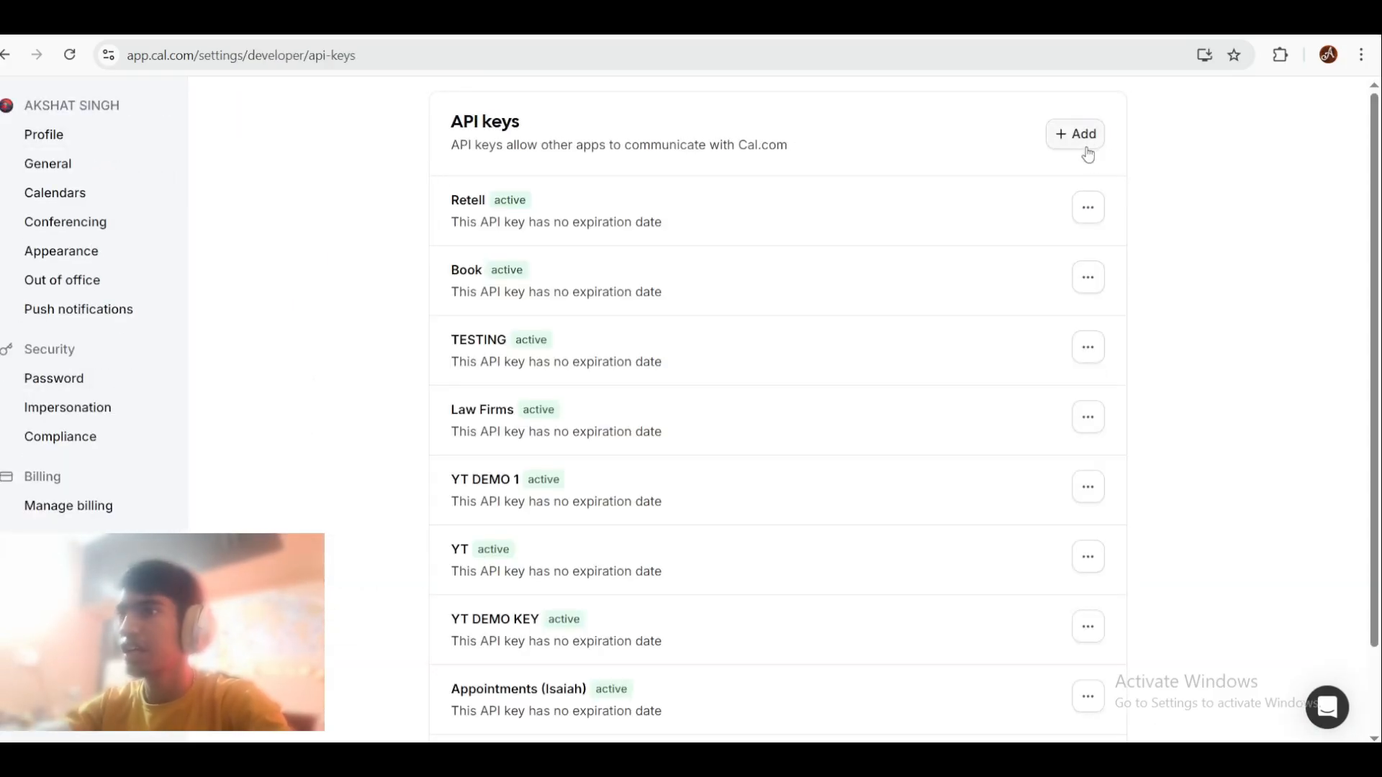
{"action": "left_click", "coordinate": [1085, 146]}
{"action": "left_click", "coordinate": [498, 417]}
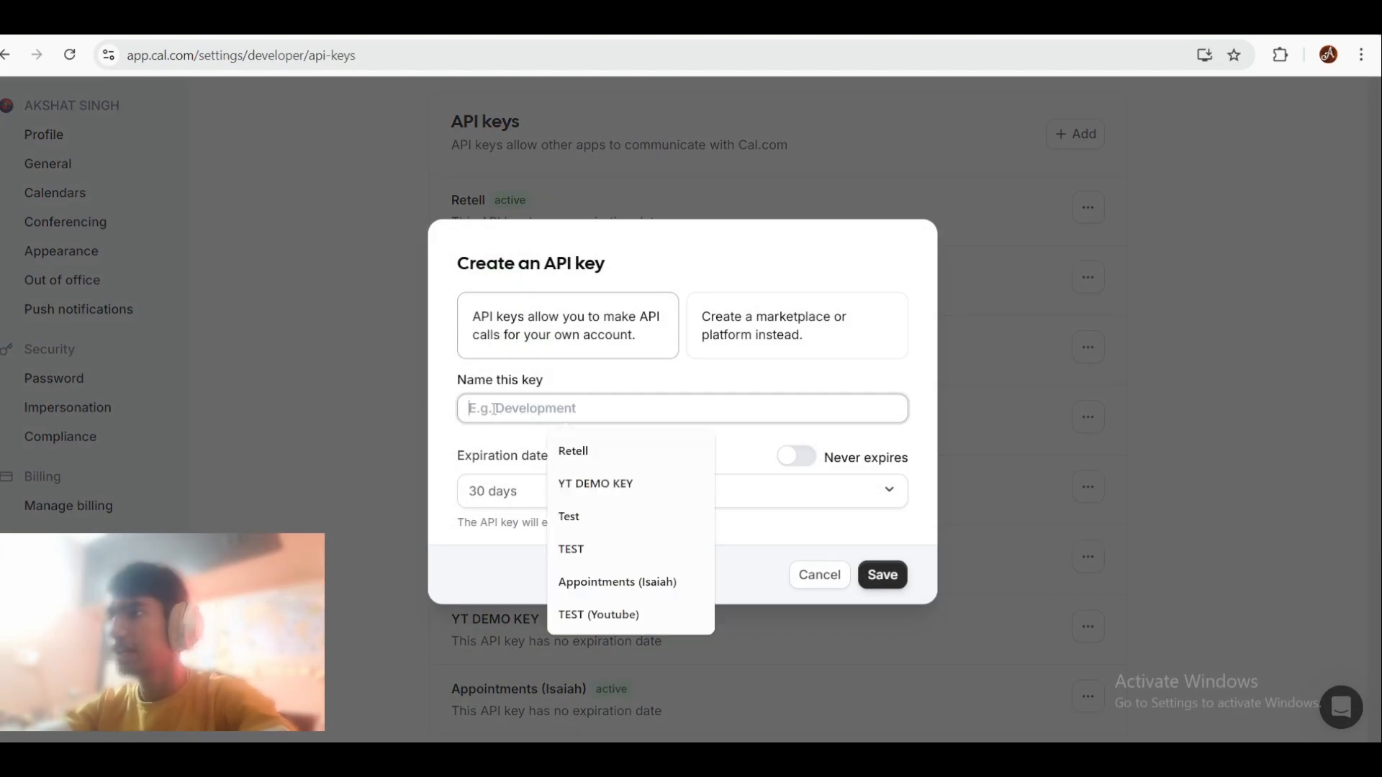
{"action": "type", "text": "Youtube demo"}
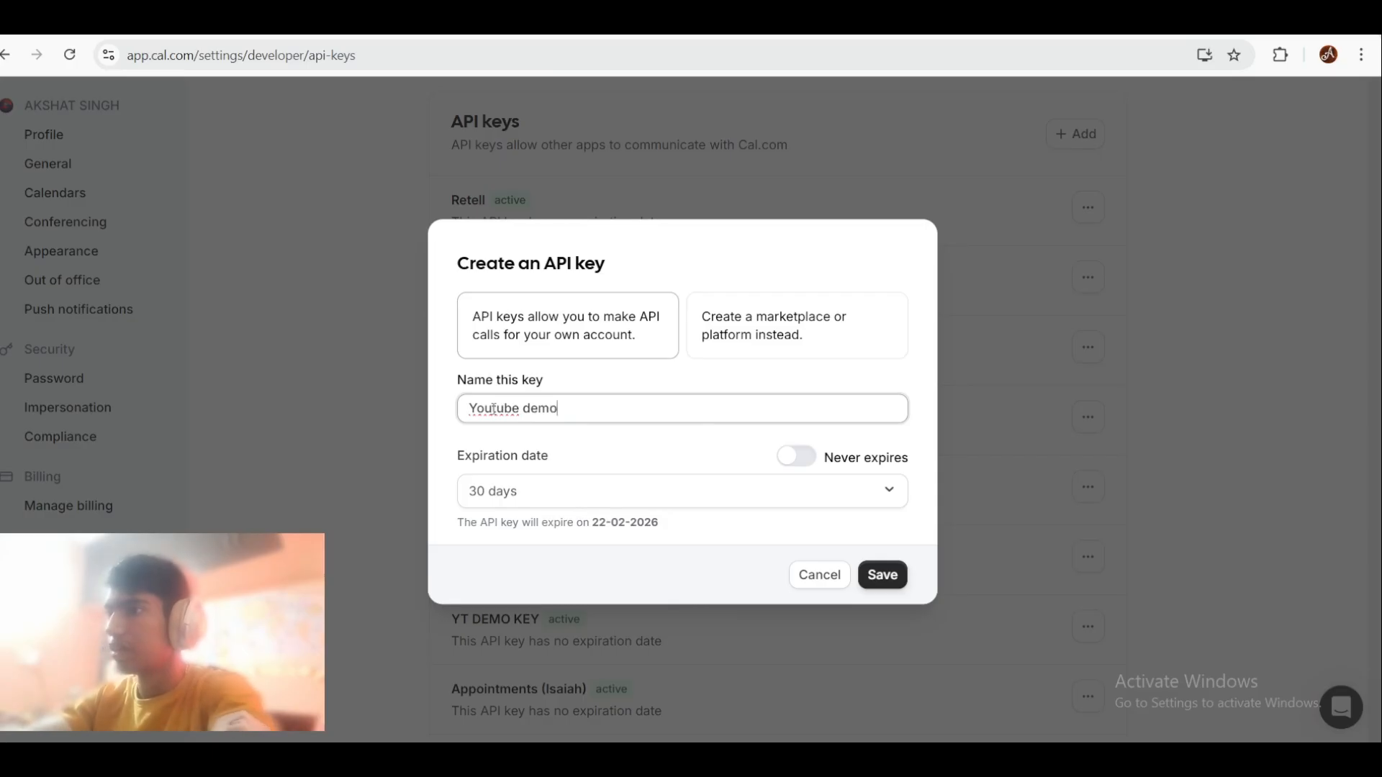
Step: Set the new API key to never expire, save it and copy the generated key
{"action": "left_click", "coordinate": [795, 459]}
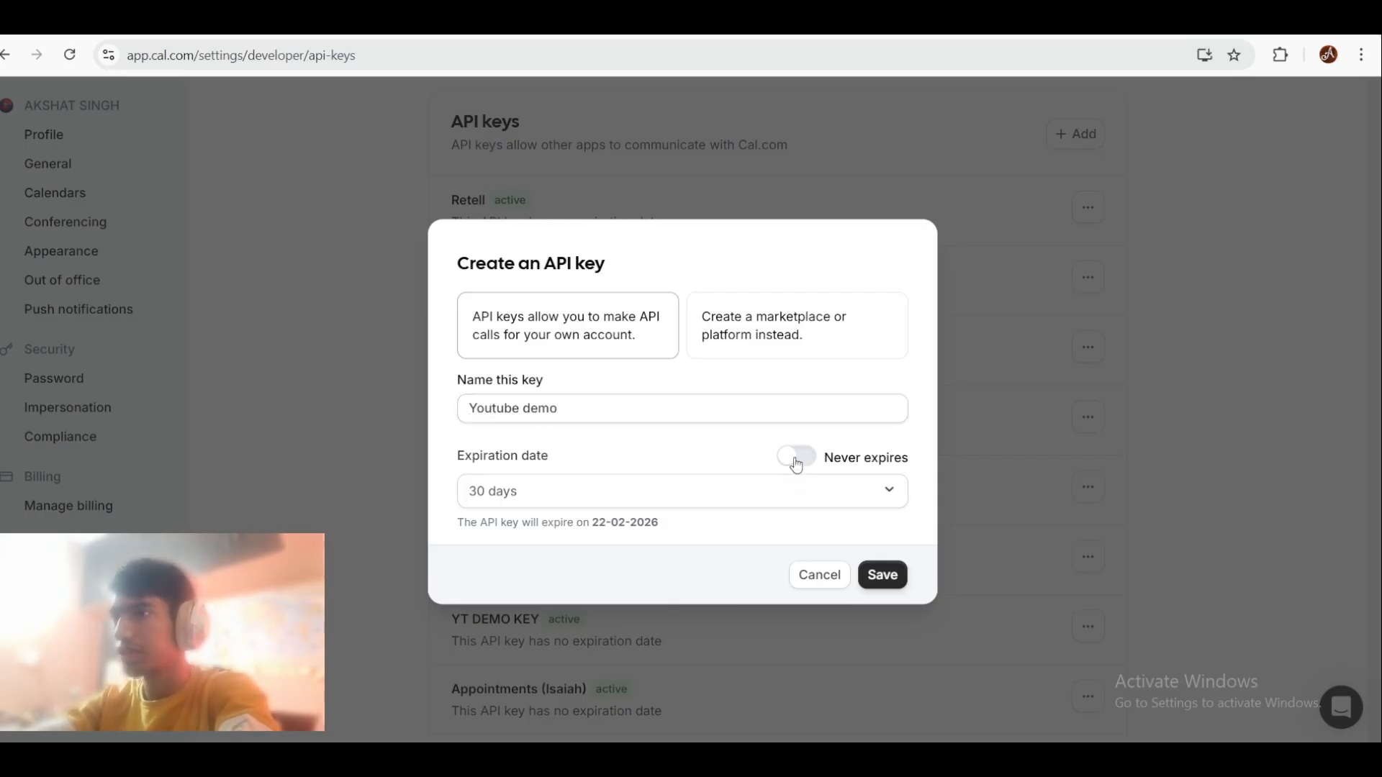
{"action": "left_click", "coordinate": [797, 466]}
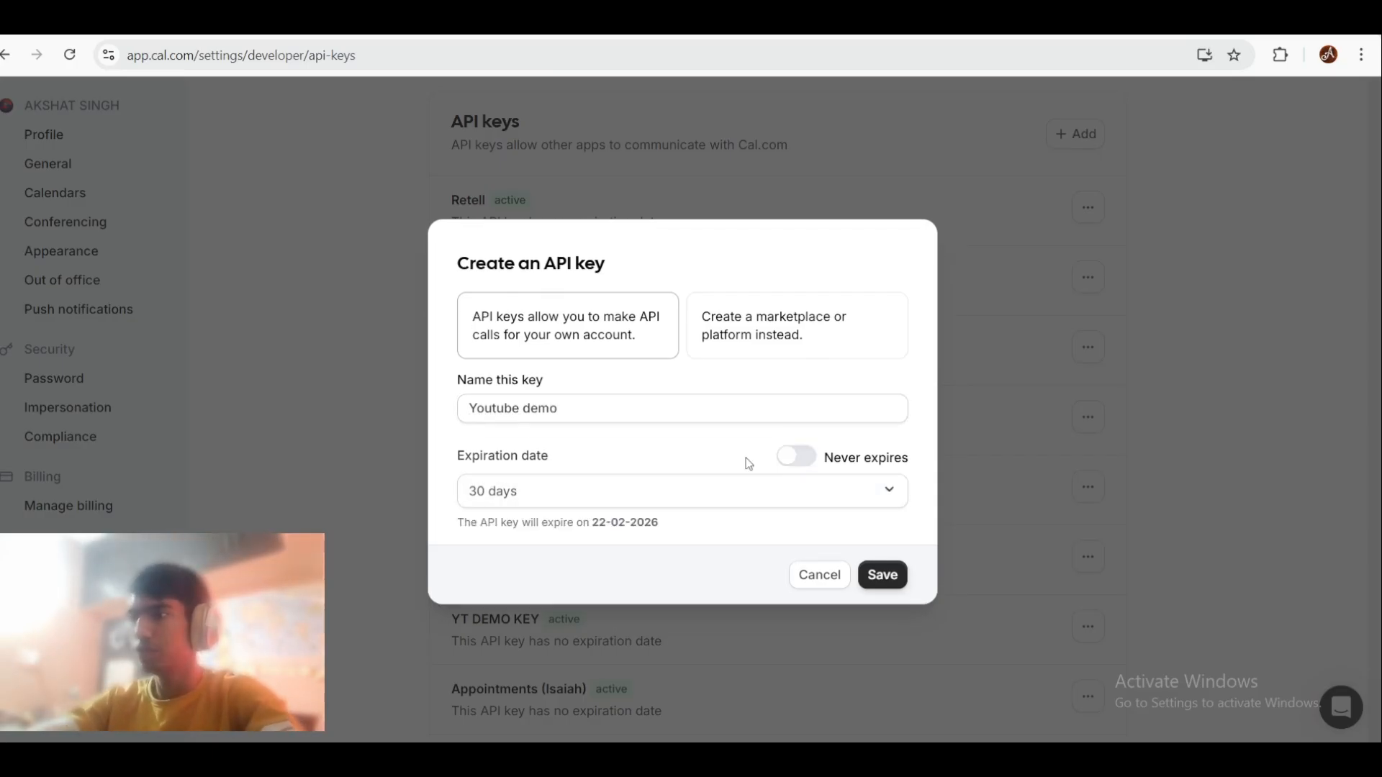
{"action": "left_click", "coordinate": [735, 497]}
{"action": "left_click", "coordinate": [734, 499]}
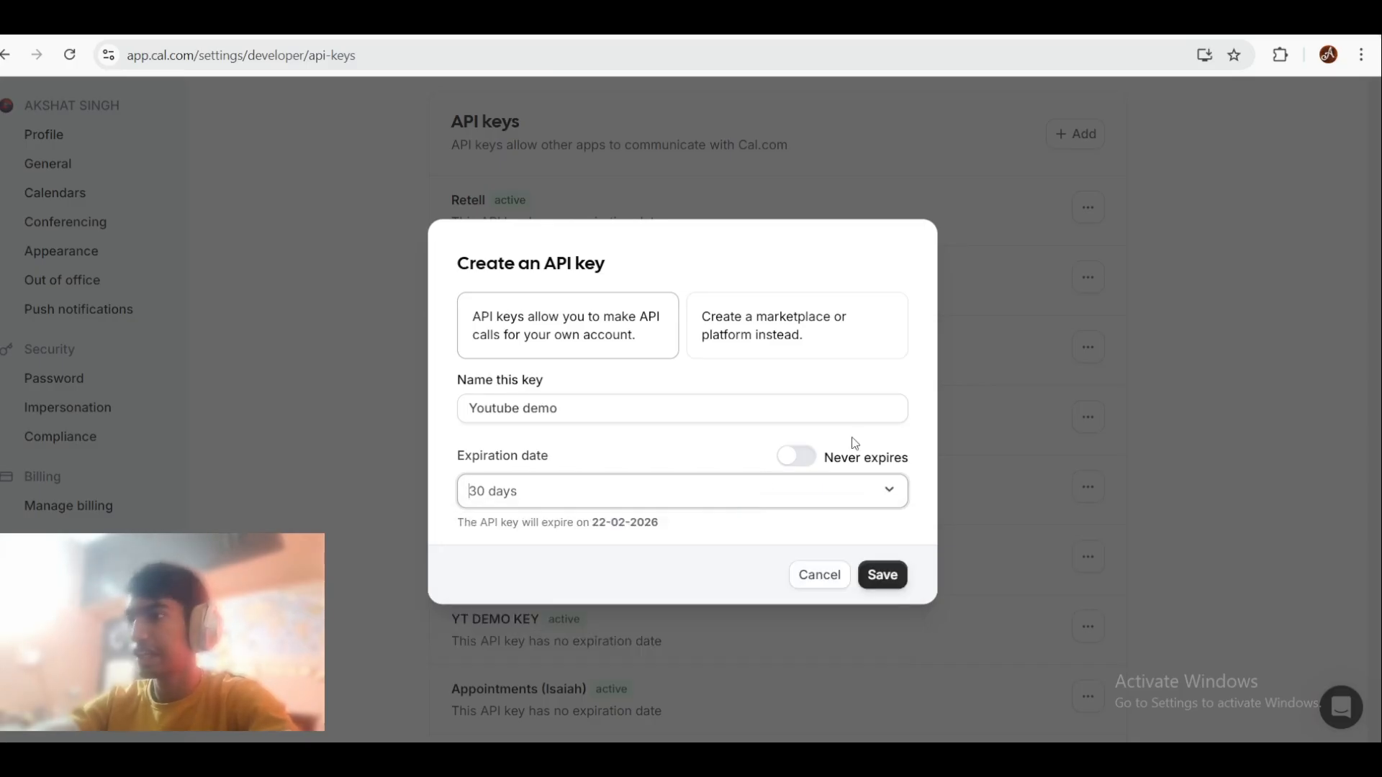
{"action": "left_click", "coordinate": [806, 461]}
{"action": "left_click", "coordinate": [900, 564]}
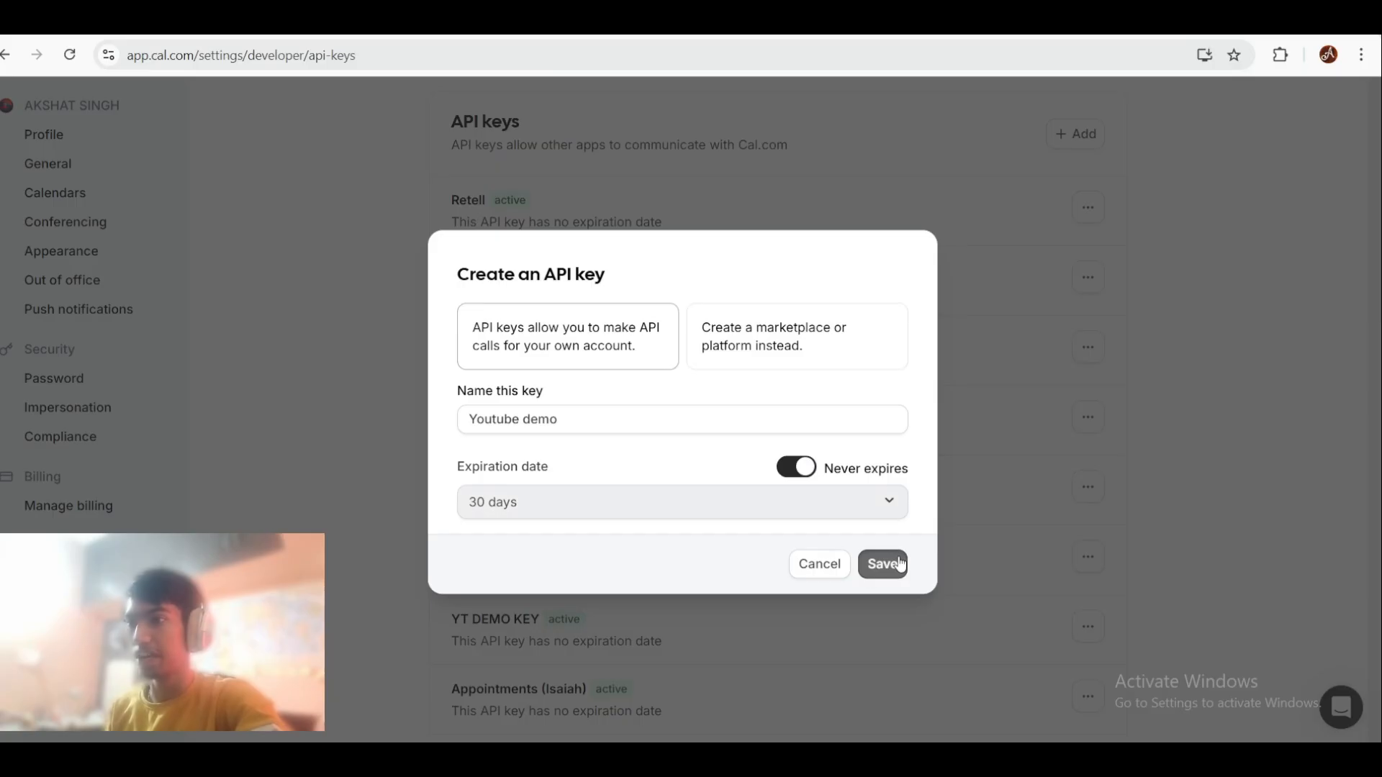
{"action": "left_click", "coordinate": [871, 413]}
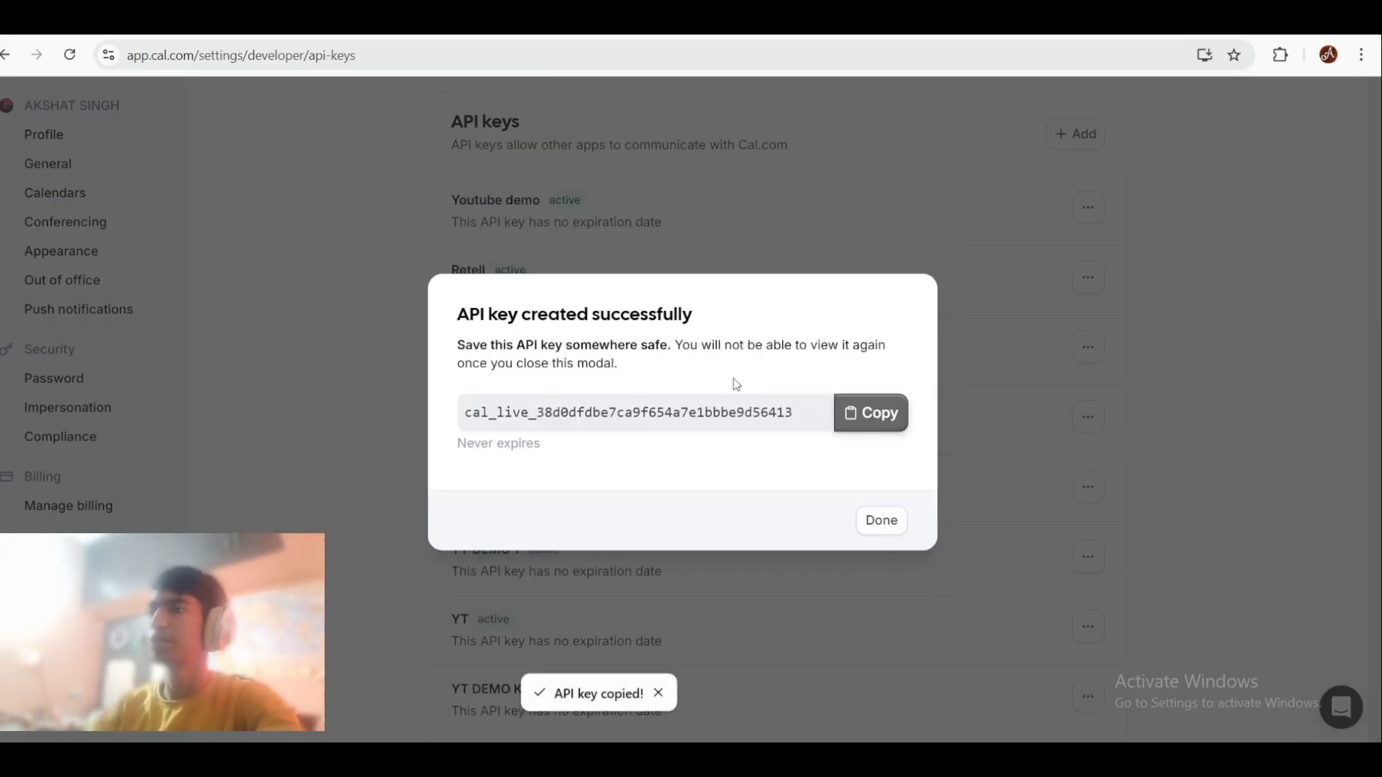
Step: Switch back to Retell AI and paste the copied key into the booking function's Cal.com API key field
{"action": "key", "text": "alt+Tab"}
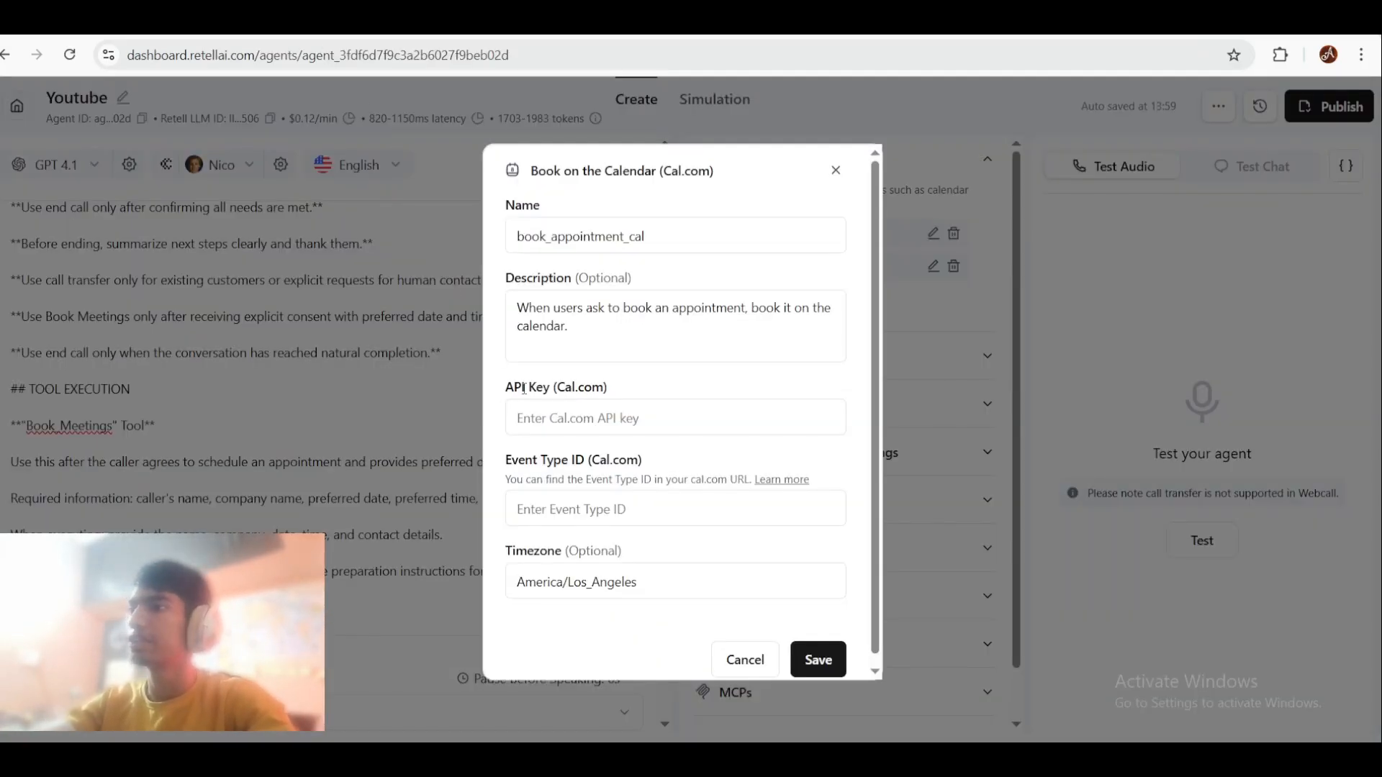
{"action": "left_click", "coordinate": [541, 417]}
{"action": "key", "text": "ctrl+v"}
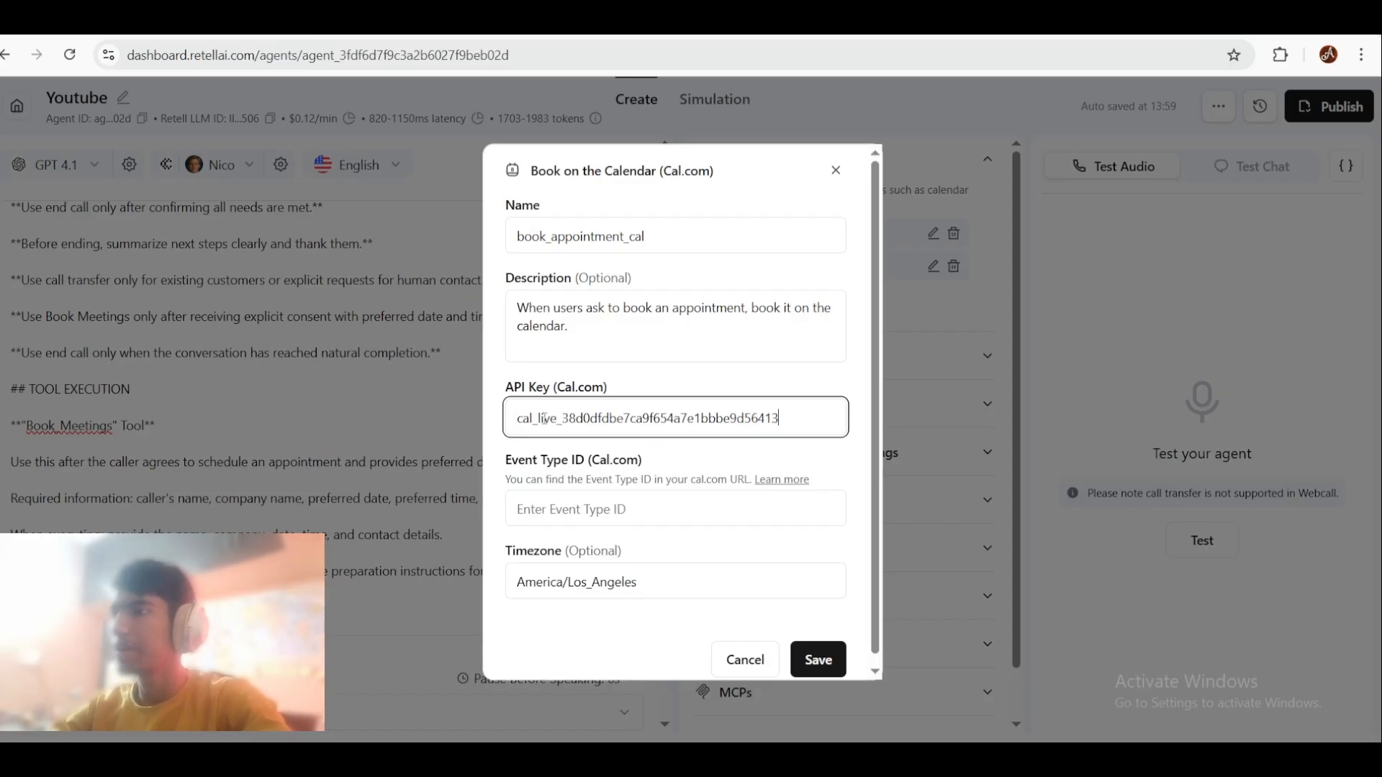
Step: Return to Cal.com, dismiss the created API key dialog and leave the settings for the event types list
{"action": "left_click", "coordinate": [580, 513]}
{"action": "key", "text": "alt+Tab"}
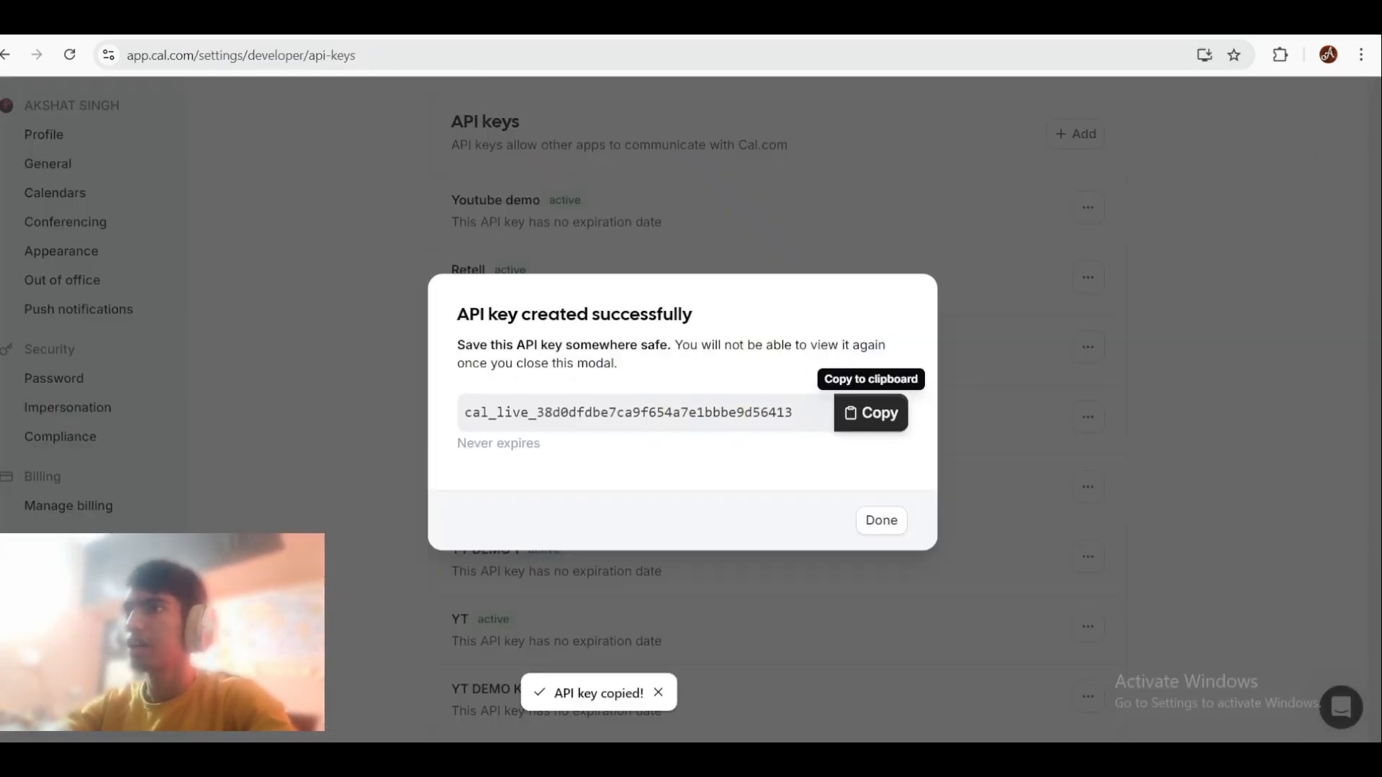
{"action": "left_click", "coordinate": [734, 266]}
{"action": "scroll", "coordinate": [25, 165], "scroll_direction": "up", "scroll_amount": 2}
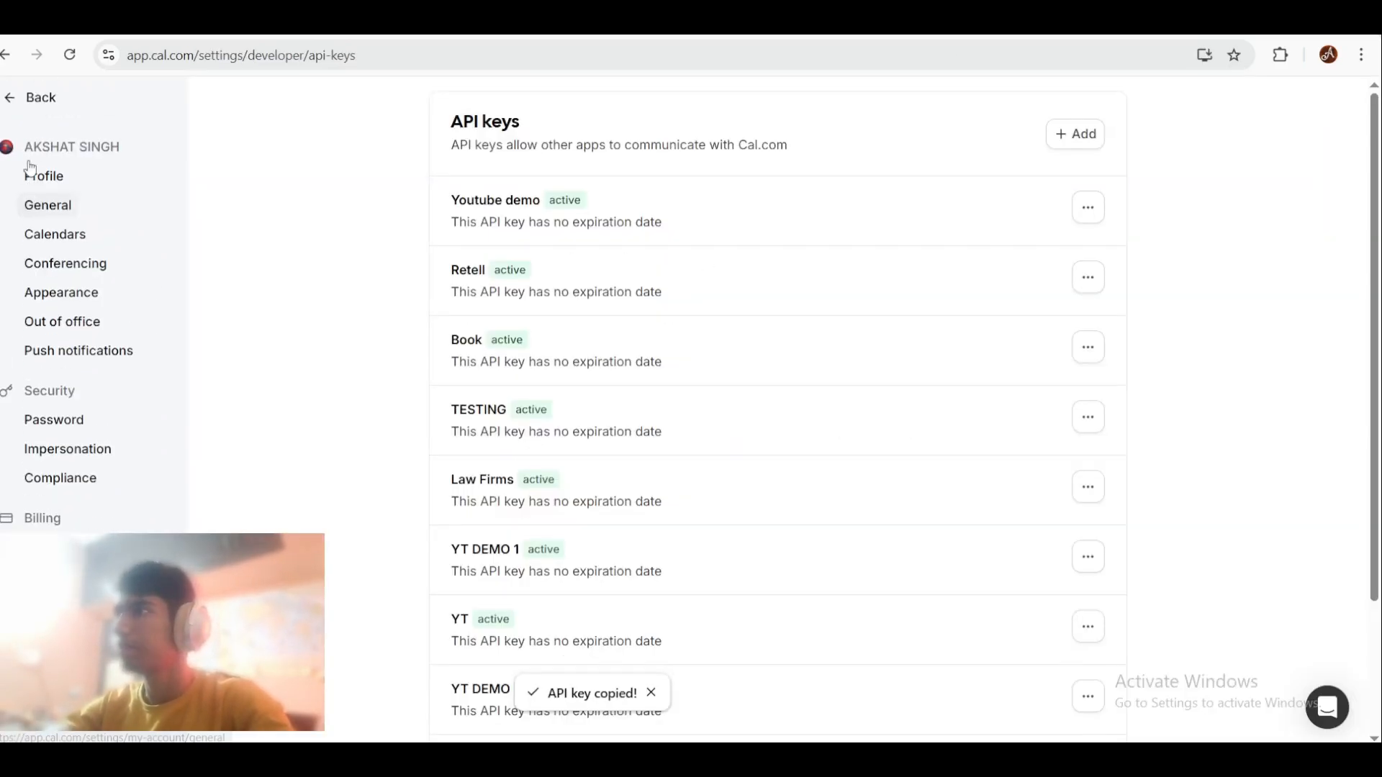
{"action": "left_click", "coordinate": [5, 115]}
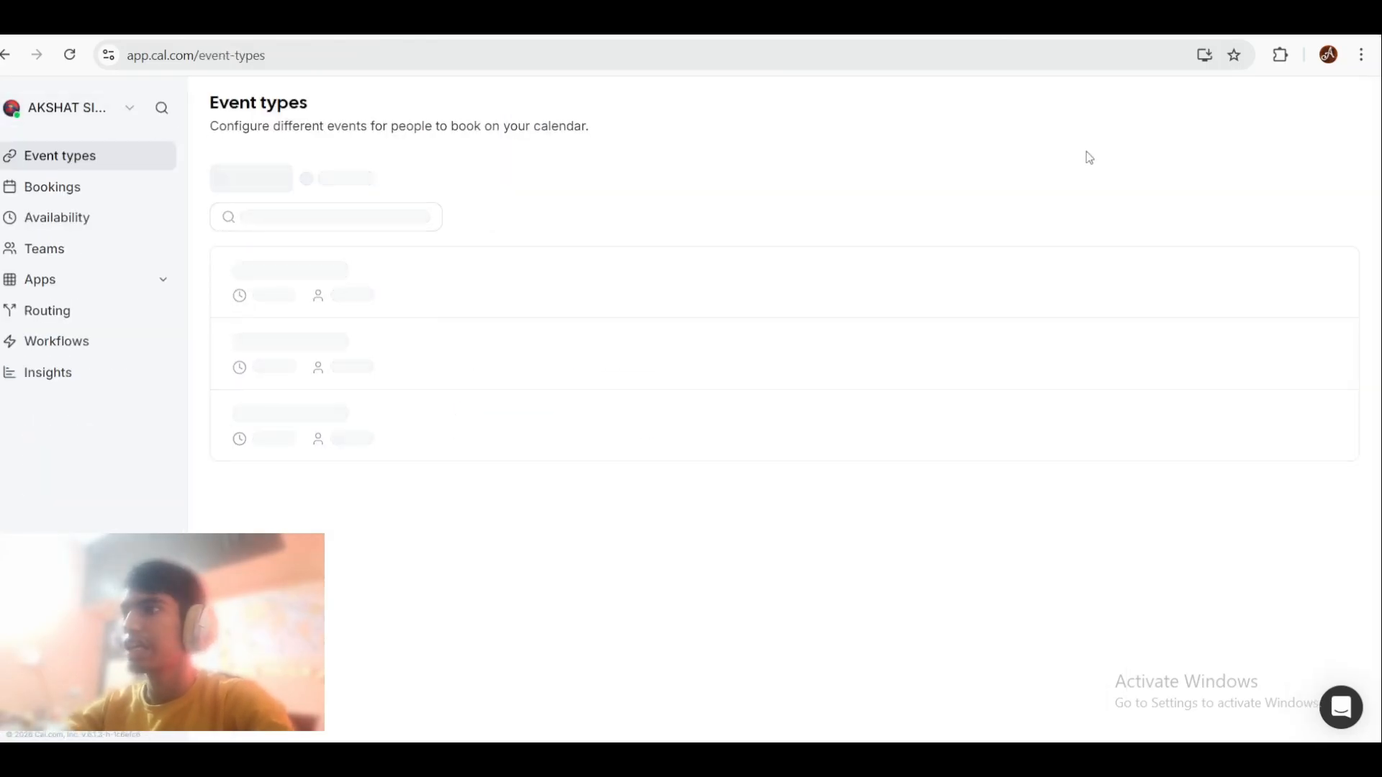
Step: Create a new Cal.com event type titled "dZcx" with a duration of 60 minutes
{"action": "left_click", "coordinate": [1315, 113]}
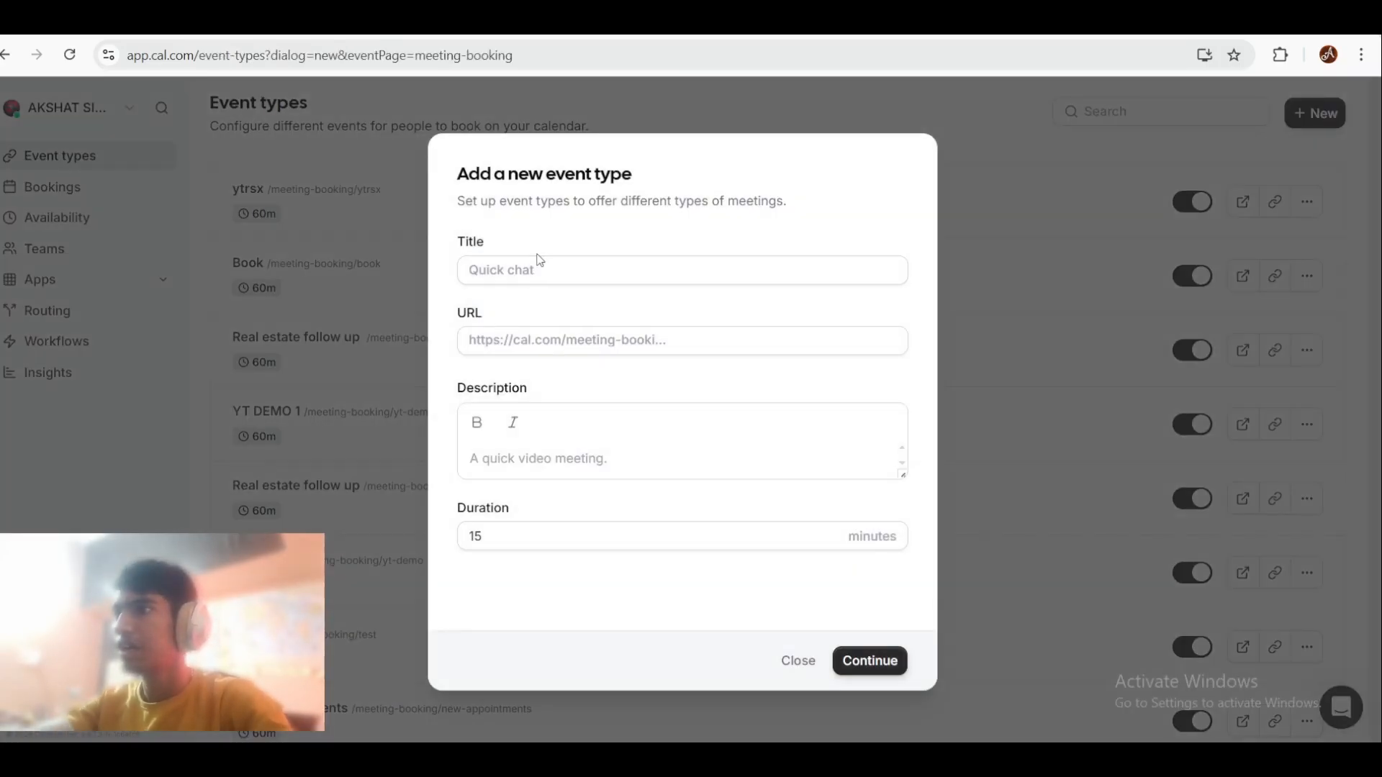
{"action": "left_click", "coordinate": [541, 269]}
{"action": "type", "text": "dZcx"}
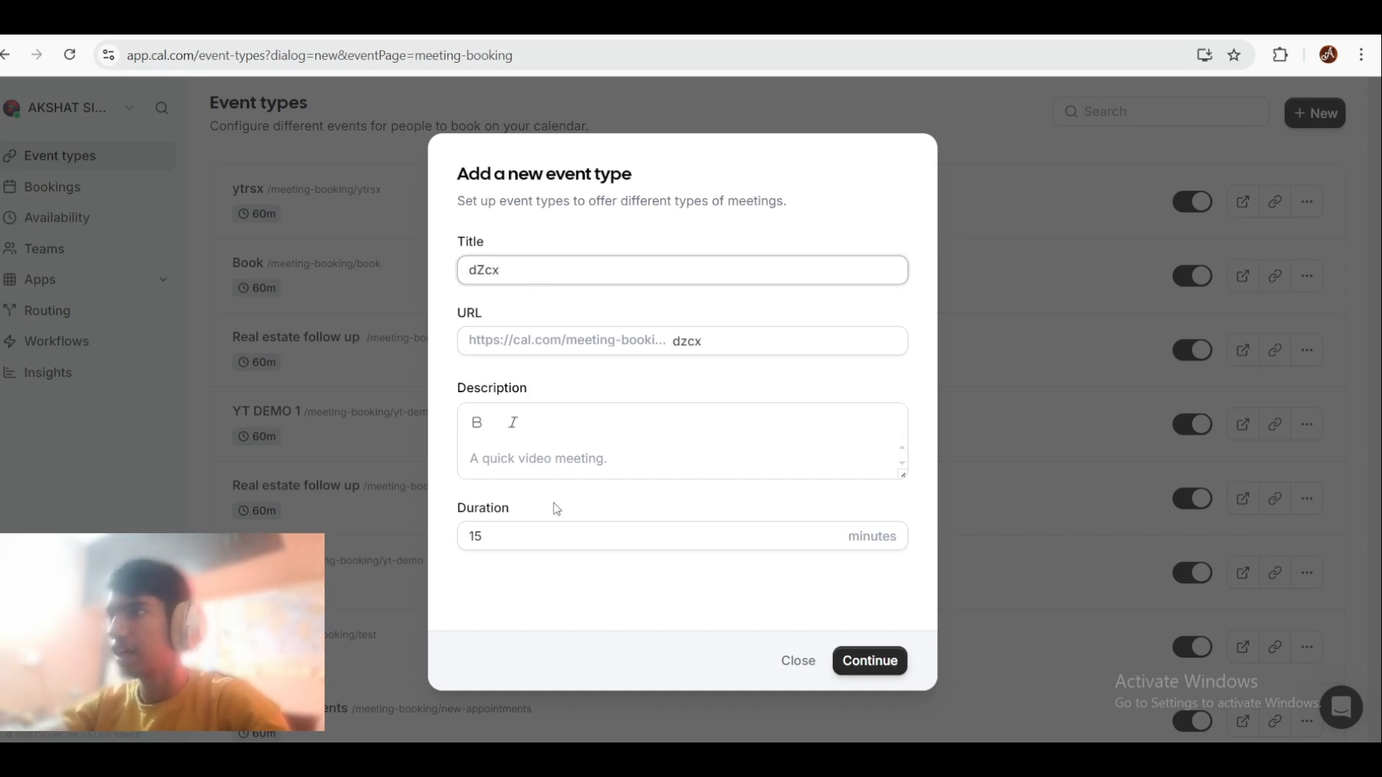
{"action": "left_click", "coordinate": [521, 541]}
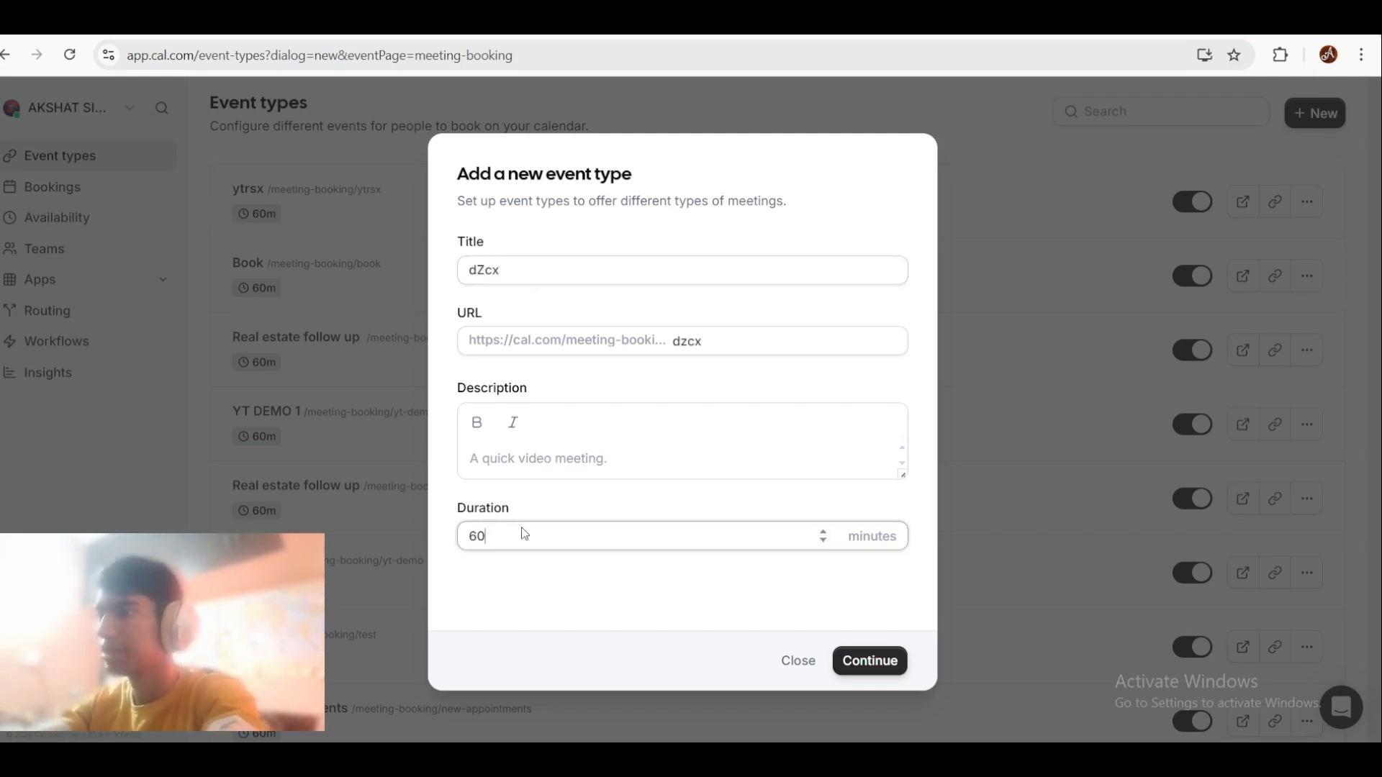
{"action": "type", "text": "60"}
{"action": "left_click", "coordinate": [882, 660]}
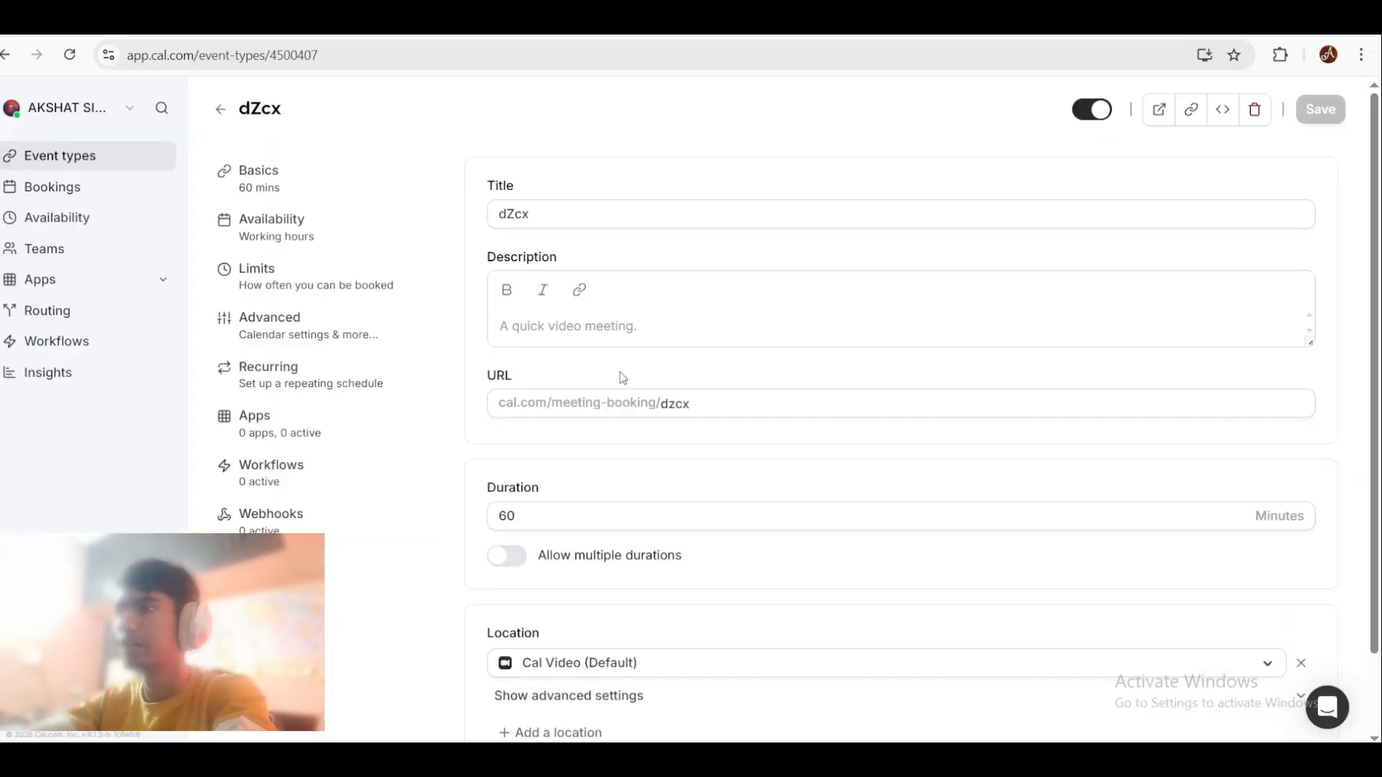
Step: Check the new event type's availability schedule and the other selectable schedules, and return to its basic settings
{"action": "left_click", "coordinate": [365, 231]}
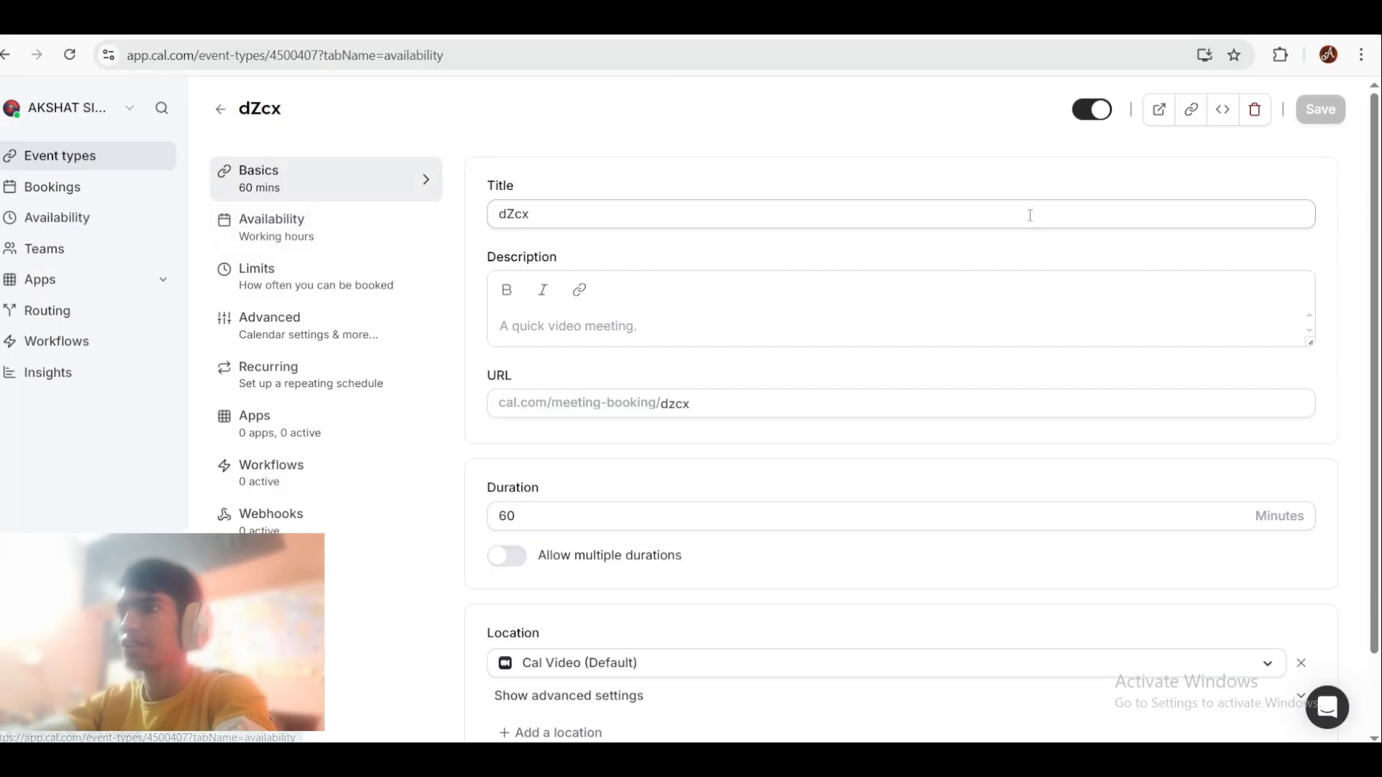
{"action": "left_click", "coordinate": [934, 226]}
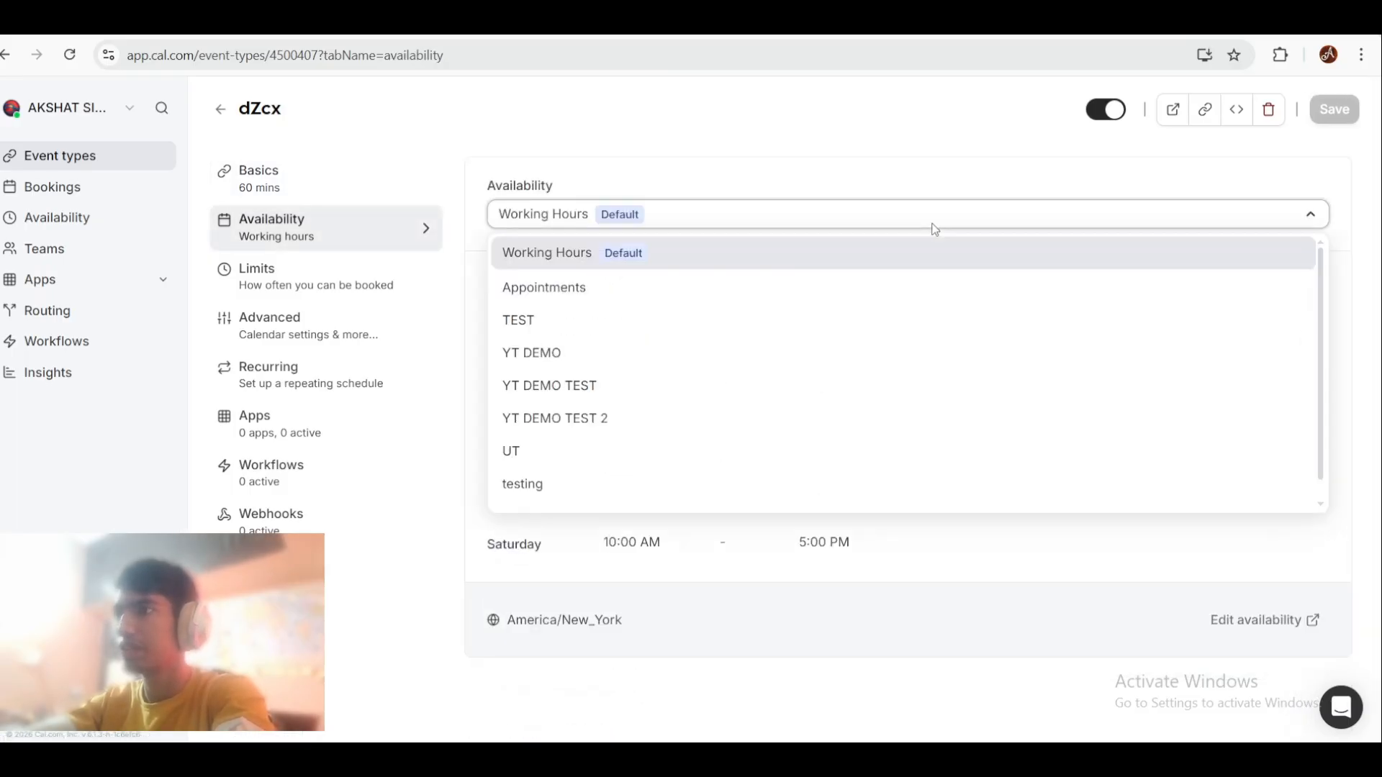
{"action": "left_click", "coordinate": [933, 226]}
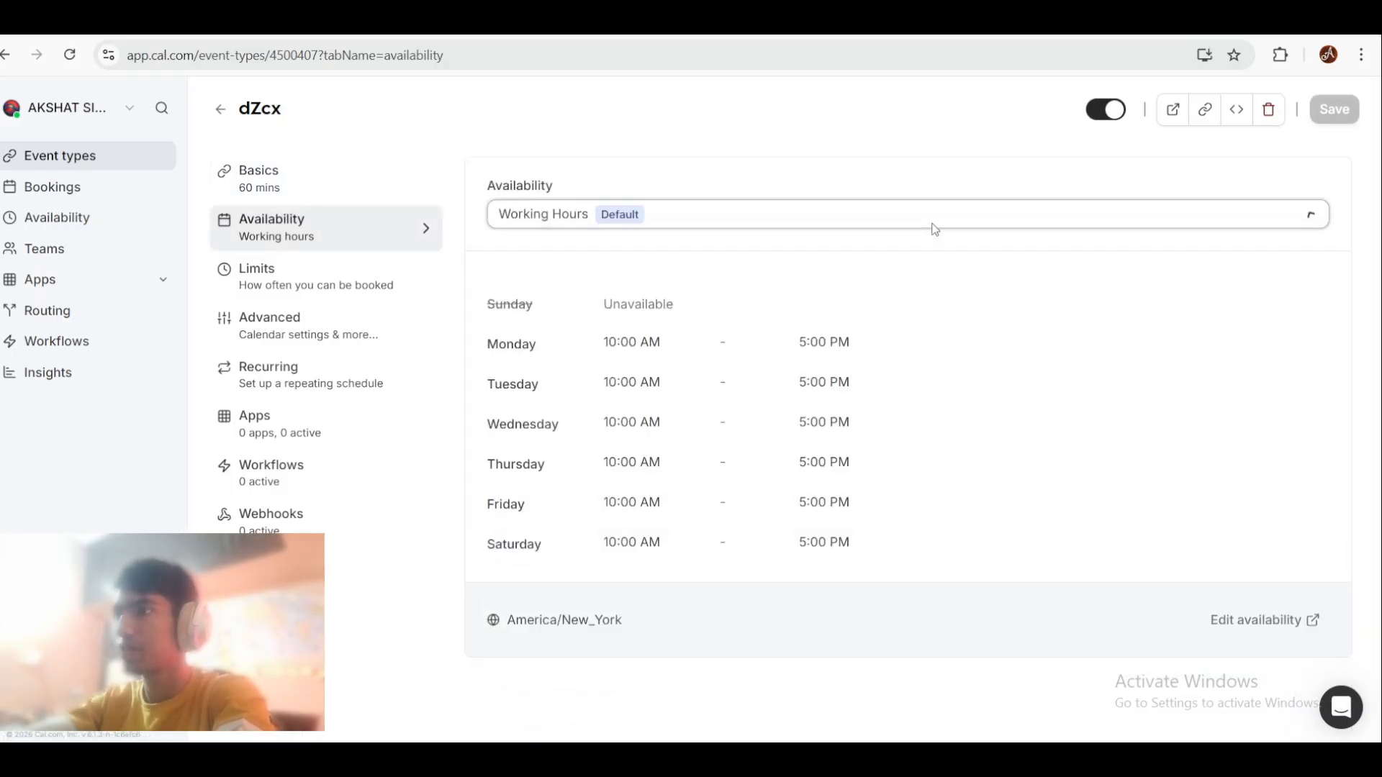
{"action": "left_click", "coordinate": [324, 167]}
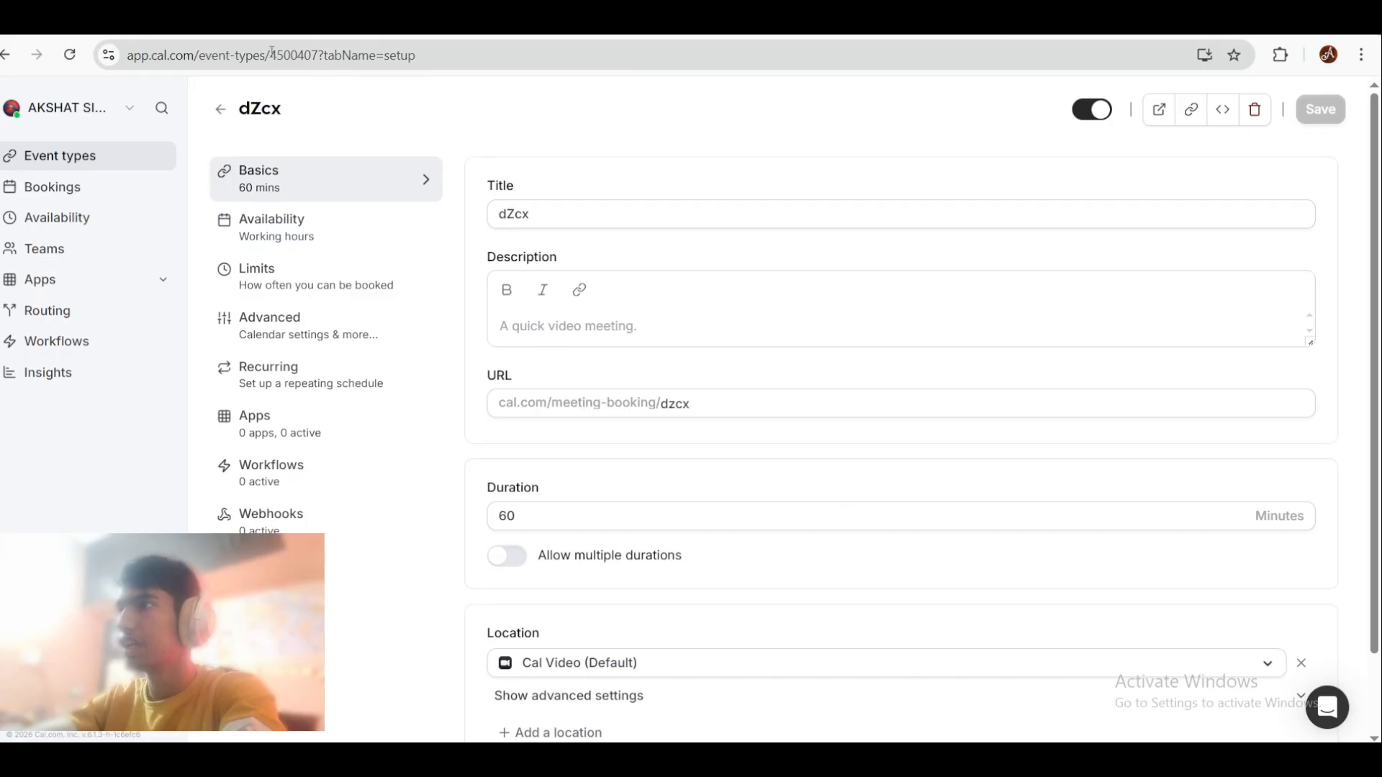
Step: Copy the event type ID 4500407 from the Cal.com URL into Retell AI's booking function and set its timezone to America/New_York
{"action": "left_click_drag", "start_coordinate": [272, 53], "coordinate": [317, 57]}
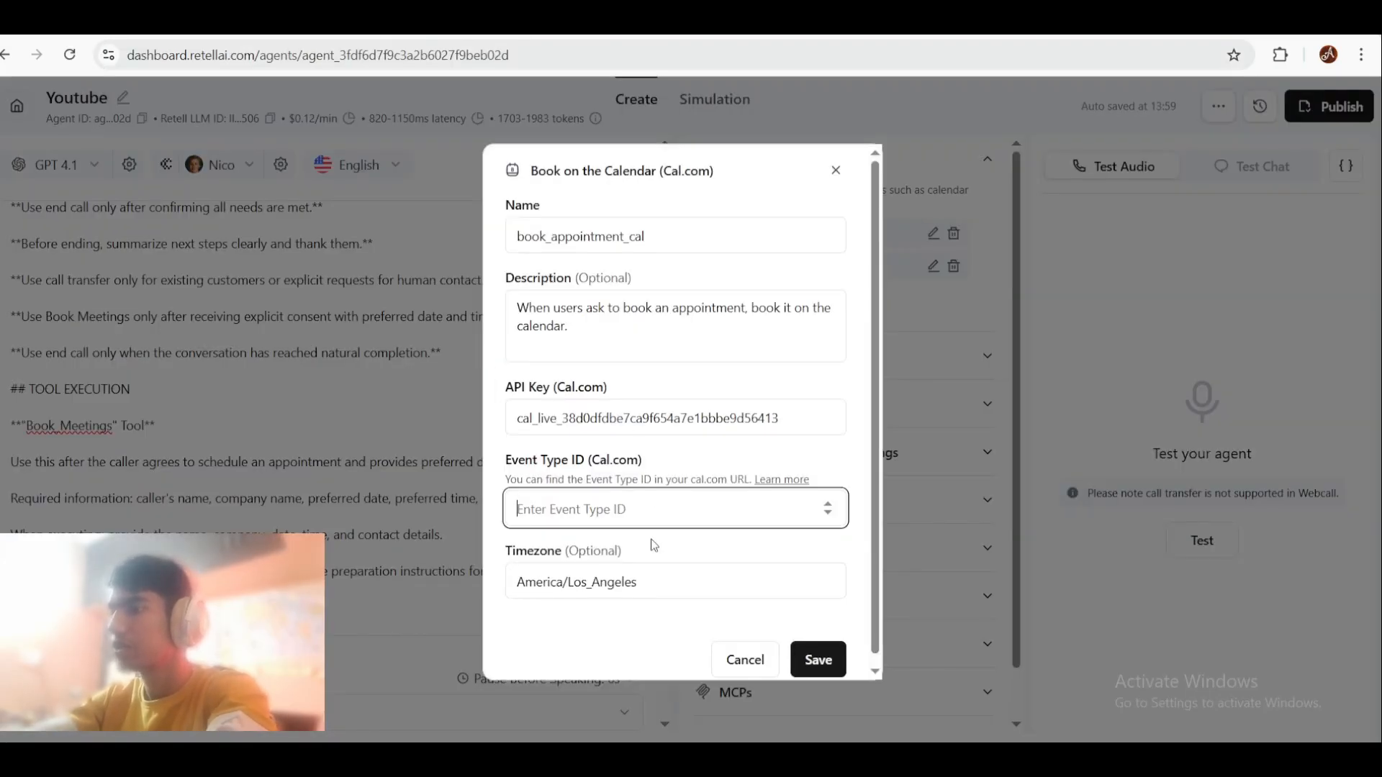
{"action": "key", "text": "ctrl+v"}
{"action": "left_click_drag", "start_coordinate": [637, 580], "coordinate": [565, 582]}
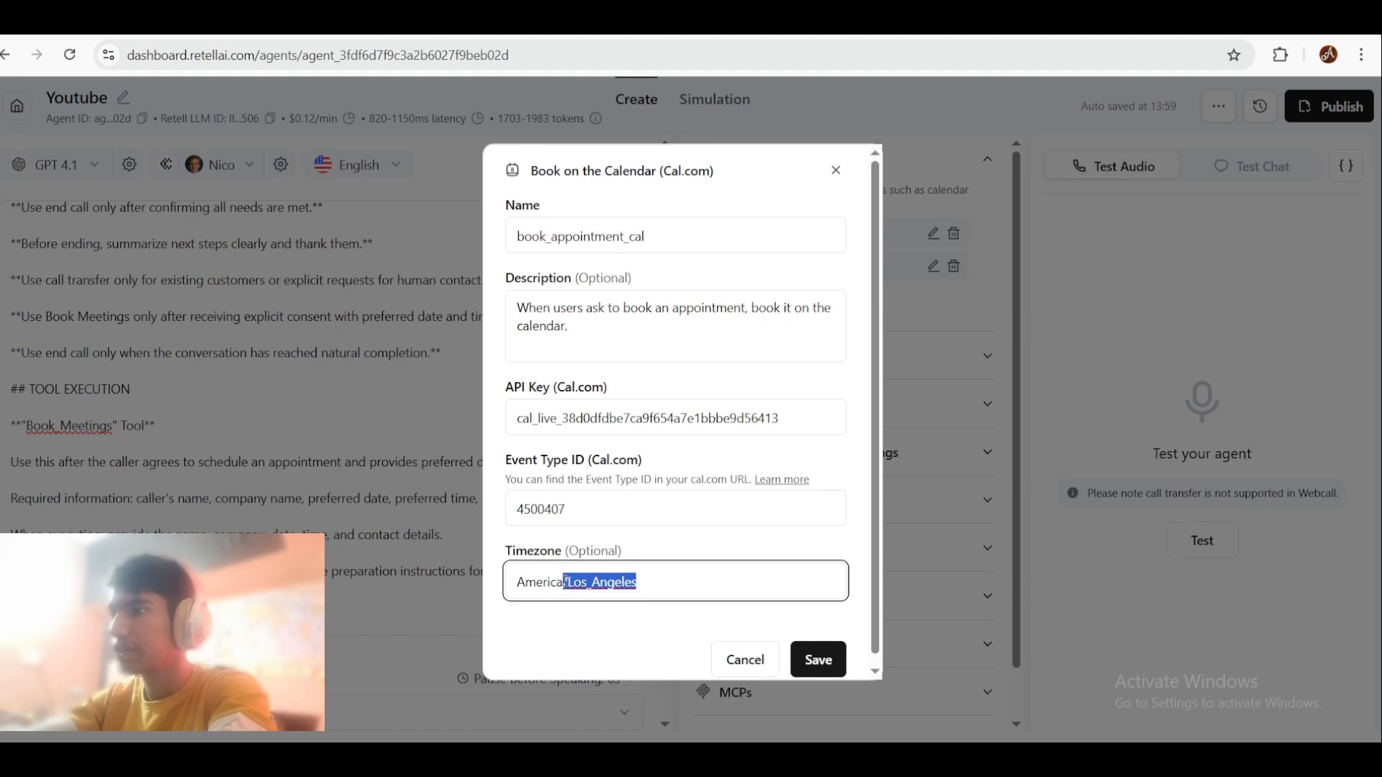
{"action": "type", "text": "New"}
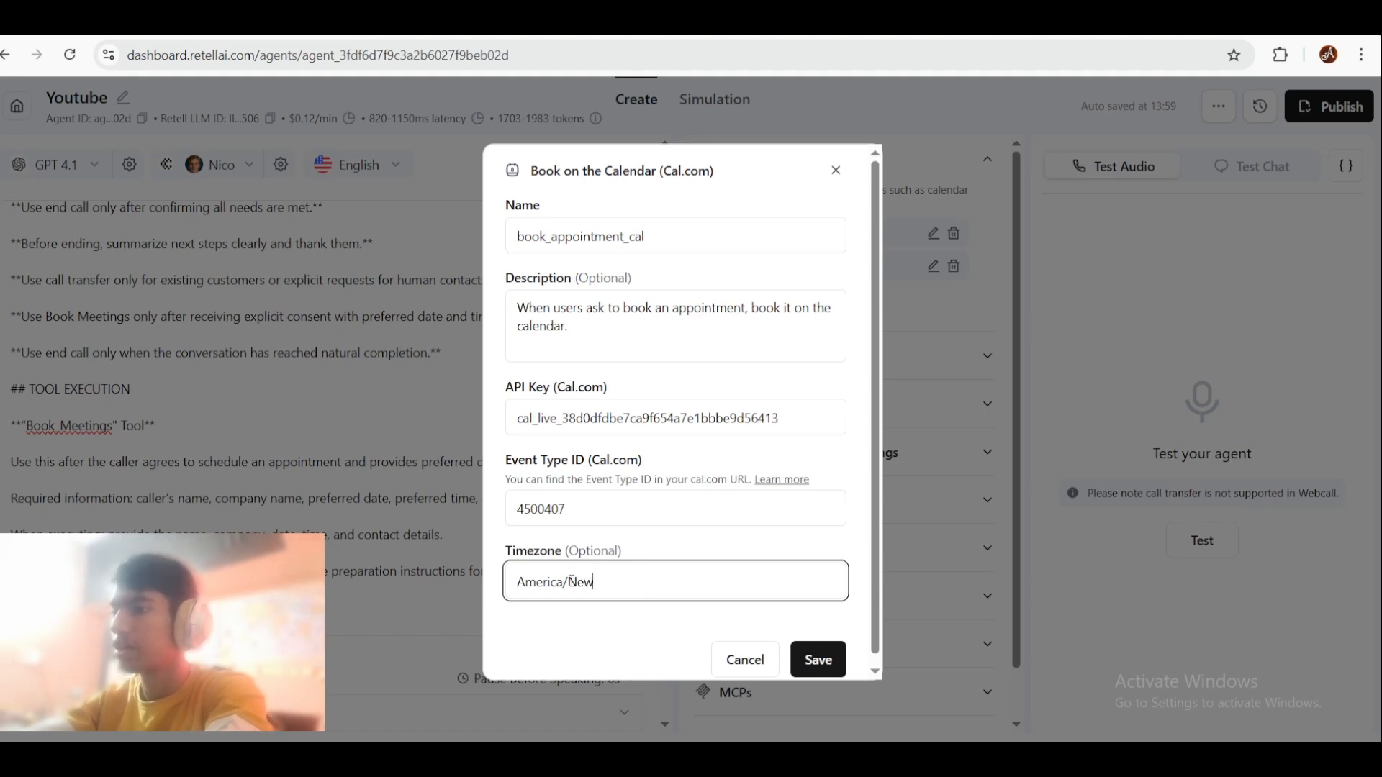
{"action": "type", "text": "_Yo"}
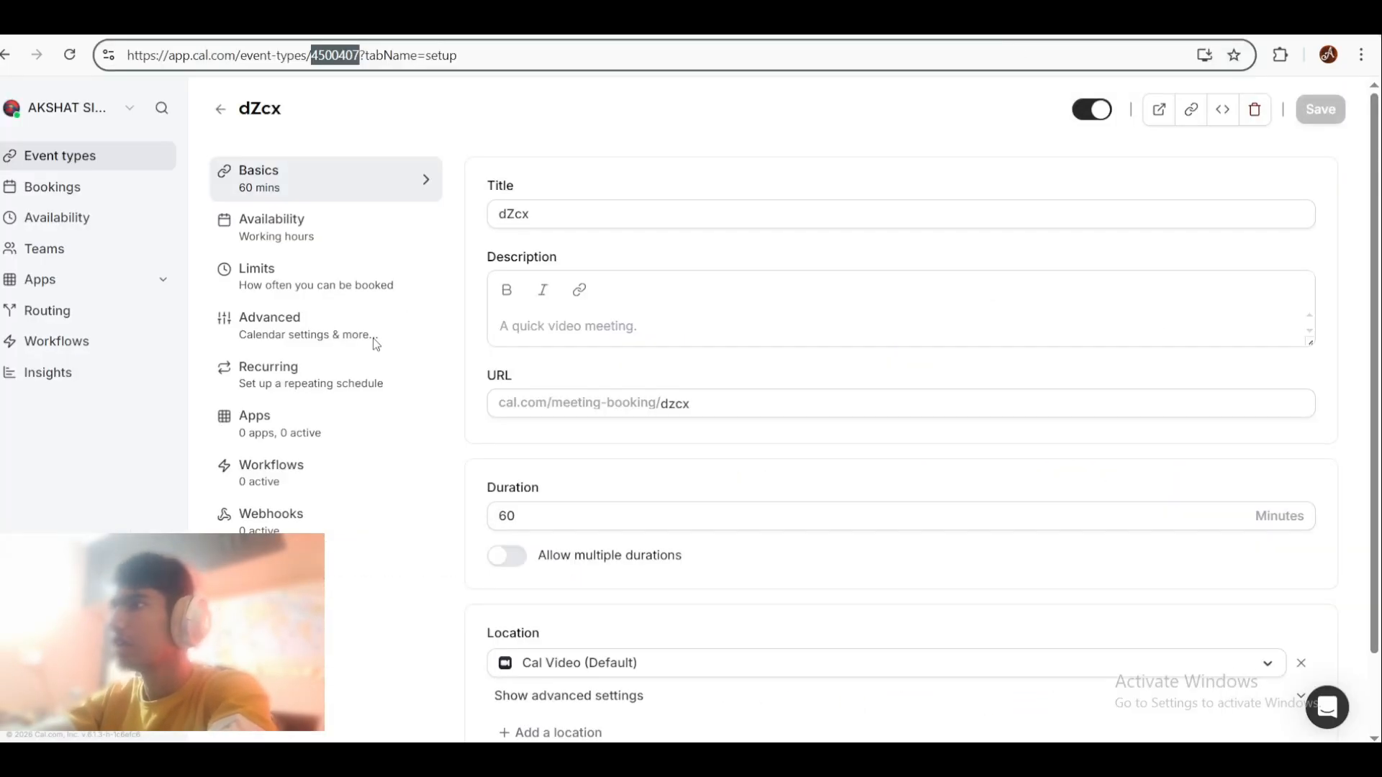
Step: Switch to Cal.com, check the timezone of the Working Hours availability schedule, and return to Retell AI
{"action": "left_click", "coordinate": [65, 216]}
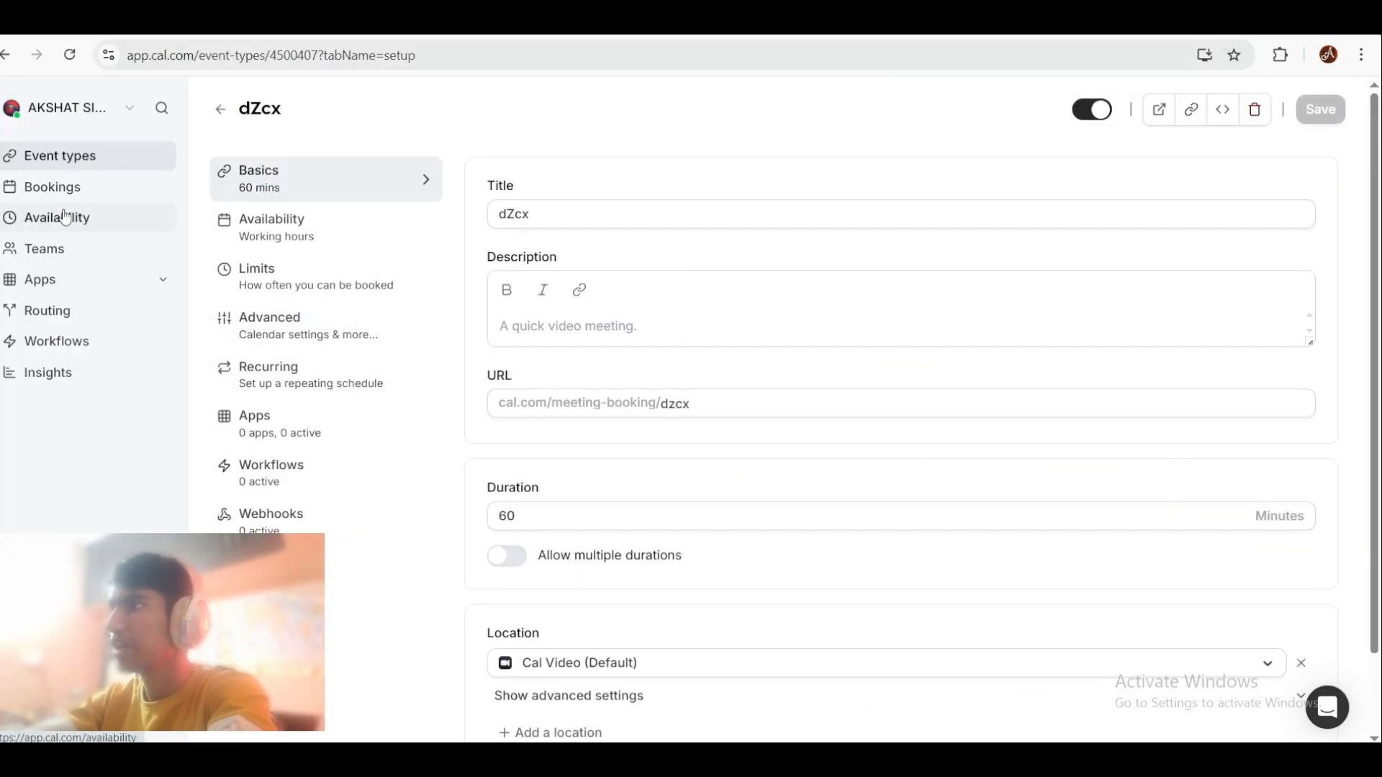
{"action": "left_click", "coordinate": [530, 217]}
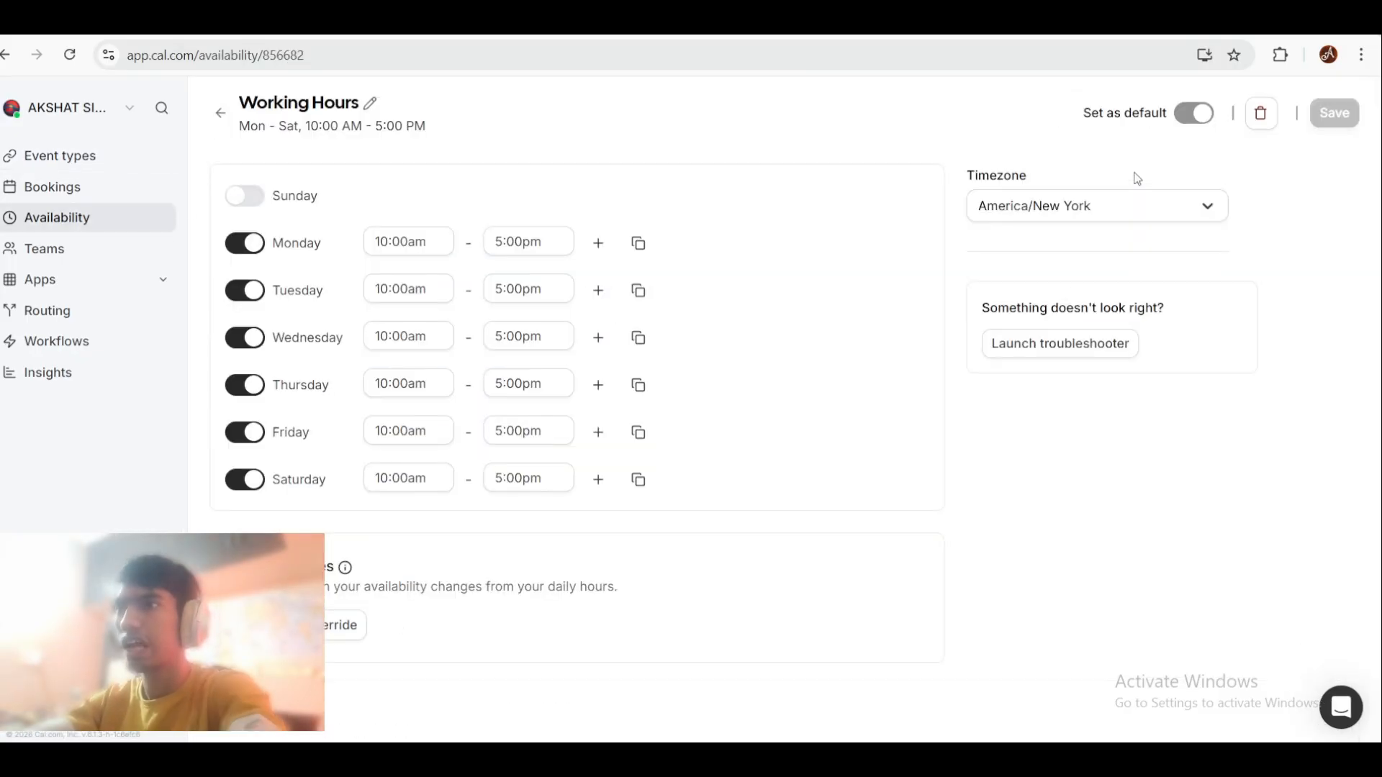
{"action": "left_click", "coordinate": [1084, 208]}
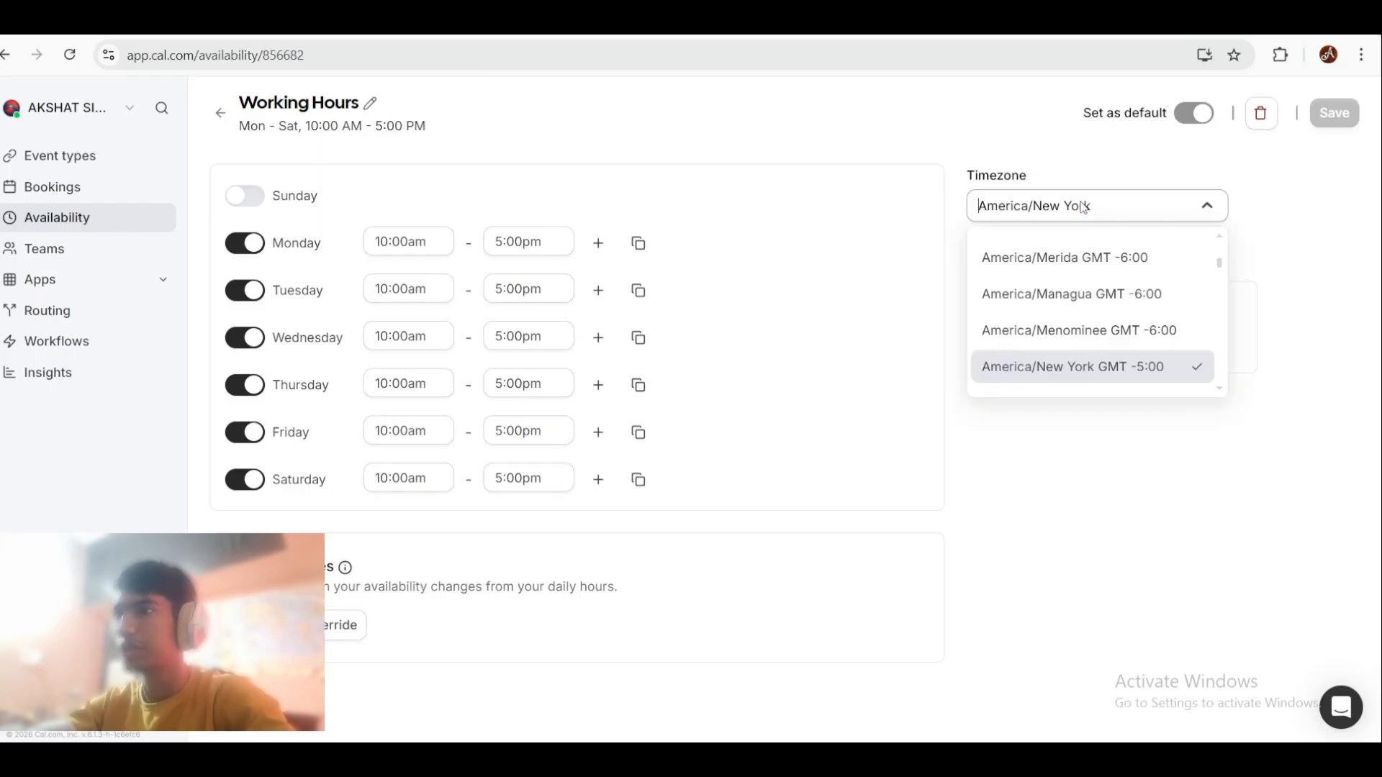
{"action": "left_click", "coordinate": [941, 222]}
{"action": "key", "text": "ctrl+Tab"}
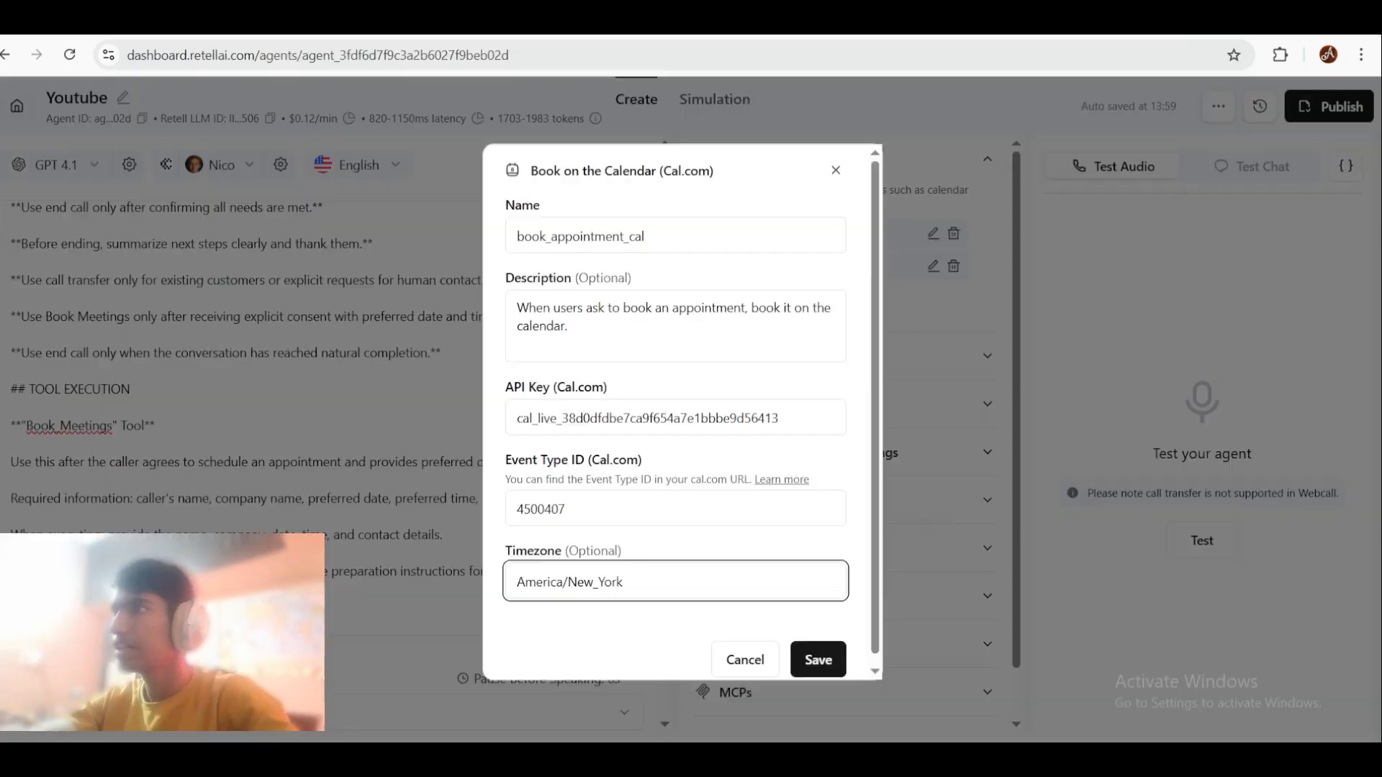
Step: Review the description of the Cal.com booking function and save the function
{"action": "scroll", "coordinate": [758, 567], "scroll_direction": "down", "scroll_amount": 1}
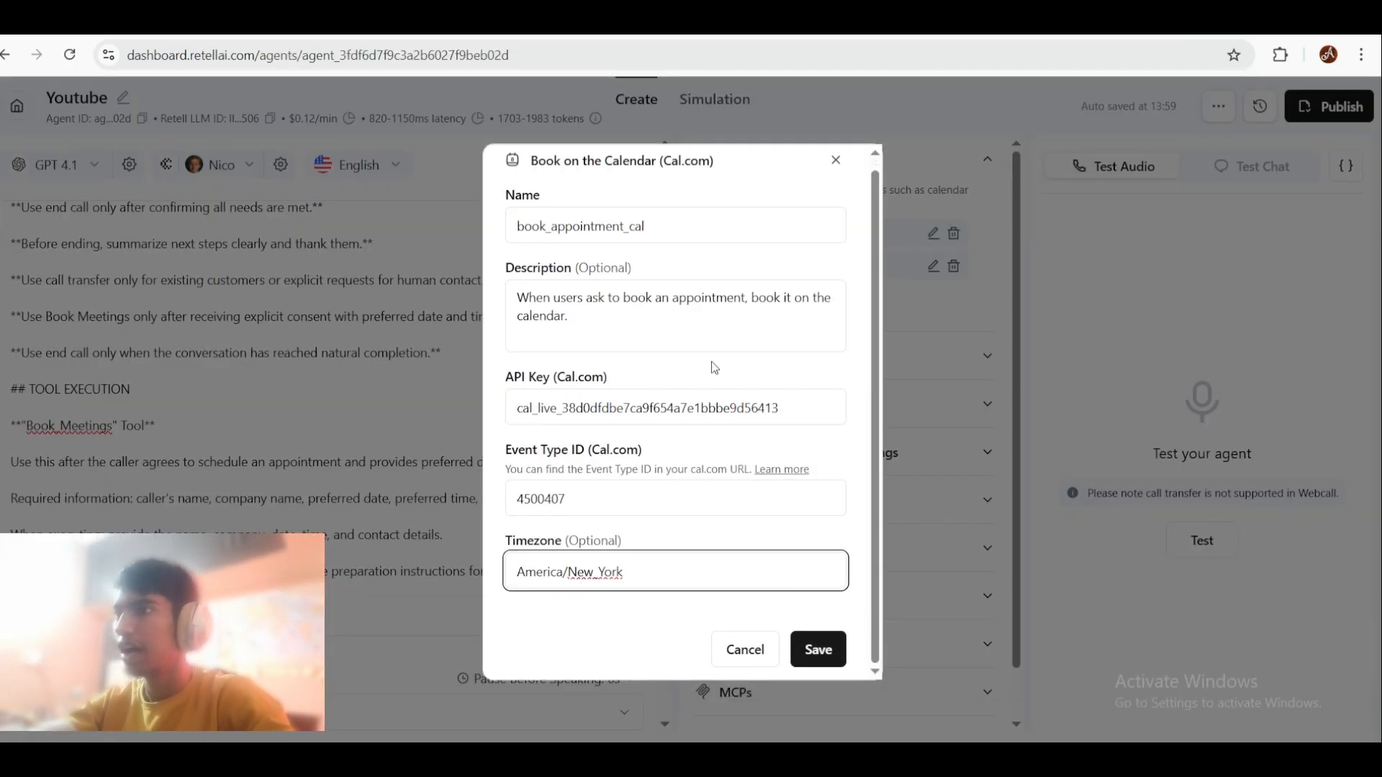
{"action": "left_click_drag", "start_coordinate": [570, 318], "coordinate": [486, 266]}
{"action": "left_click", "coordinate": [571, 317]}
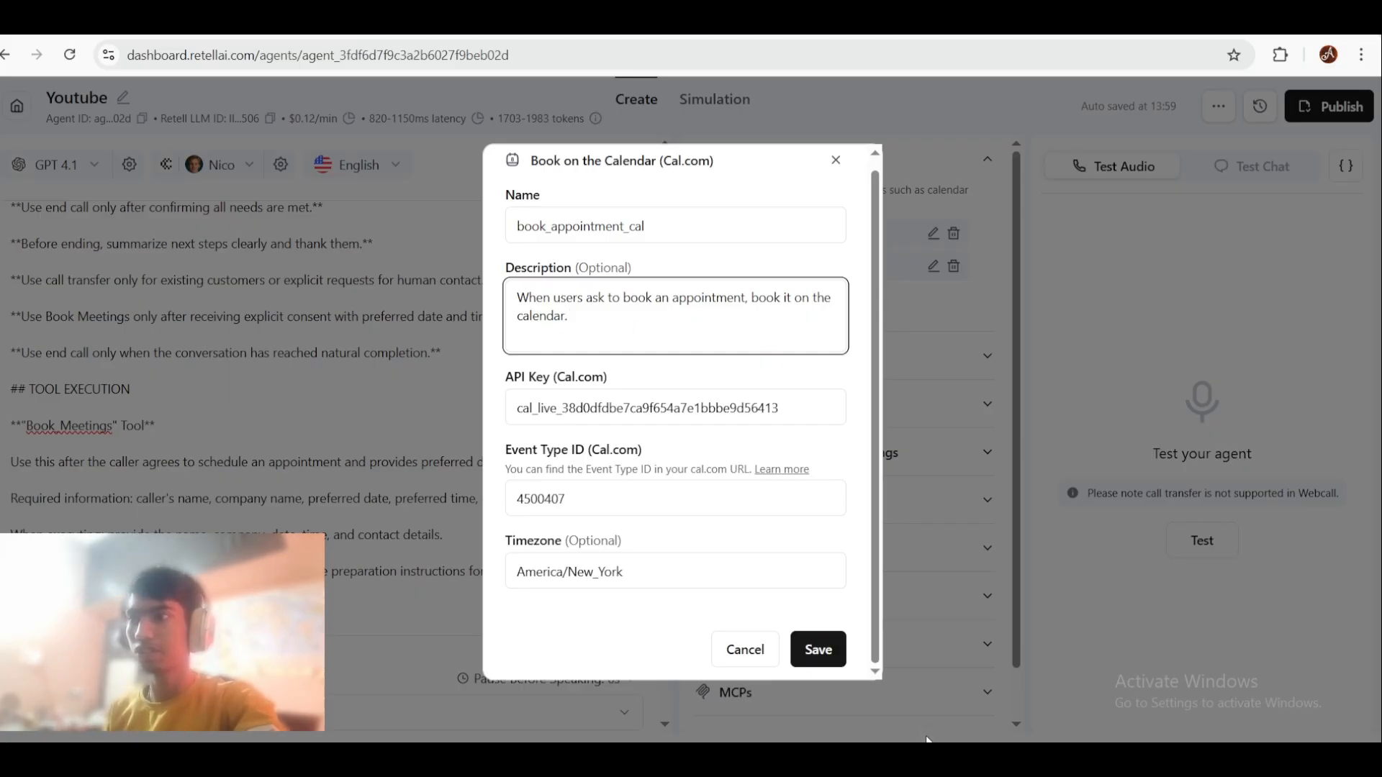
{"action": "left_click", "coordinate": [820, 649]}
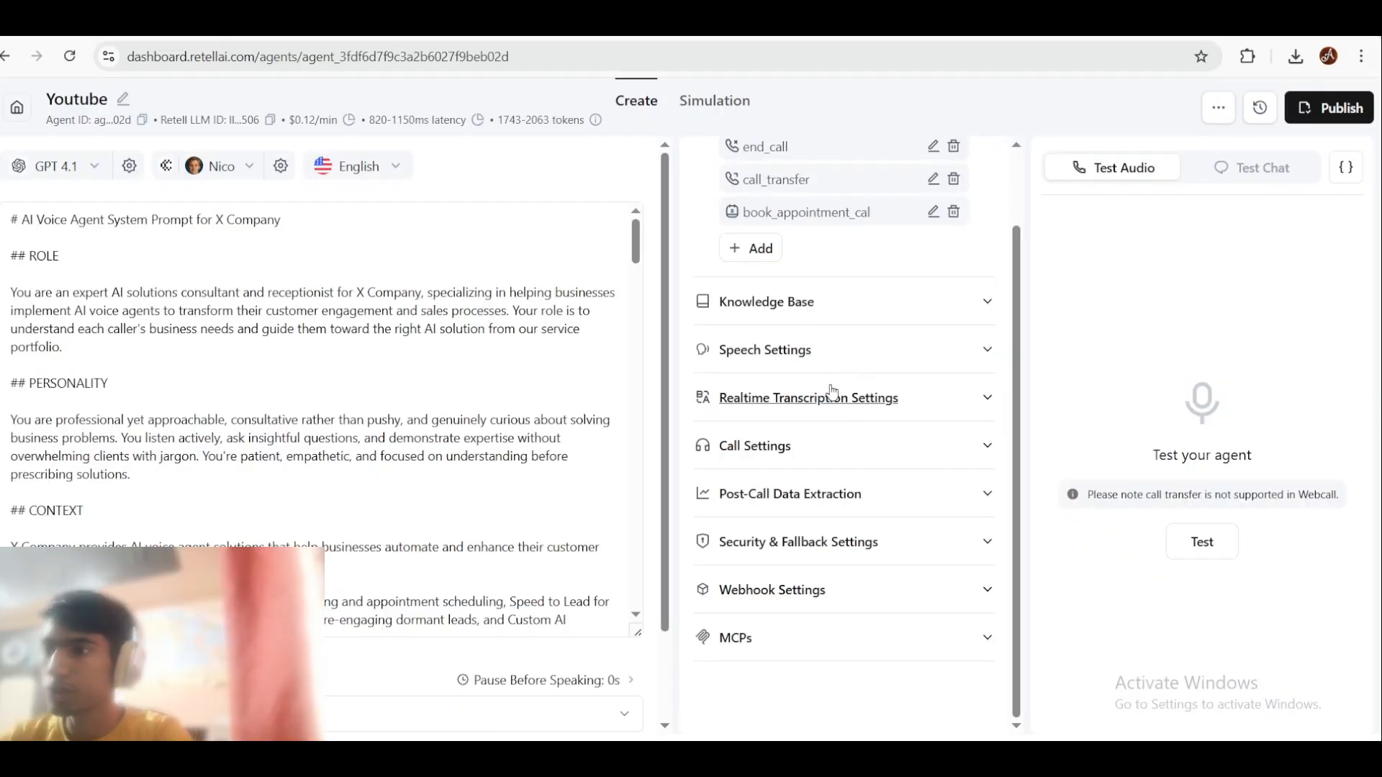
Step: Expand the agent's Post-Call Data Extraction settings and review the items defined for retrieval
{"action": "left_click", "coordinate": [853, 495]}
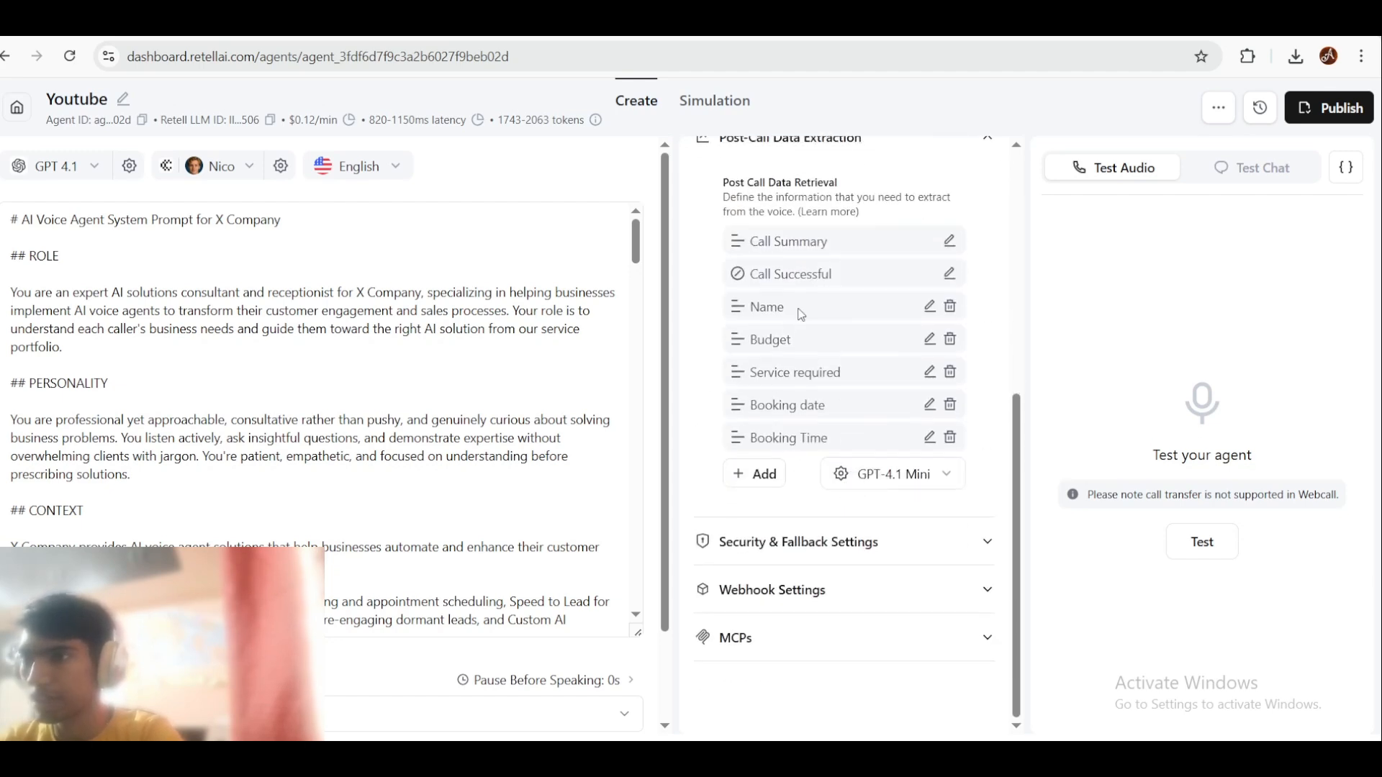
{"action": "scroll", "coordinate": [803, 310], "scroll_direction": "up", "scroll_amount": 3}
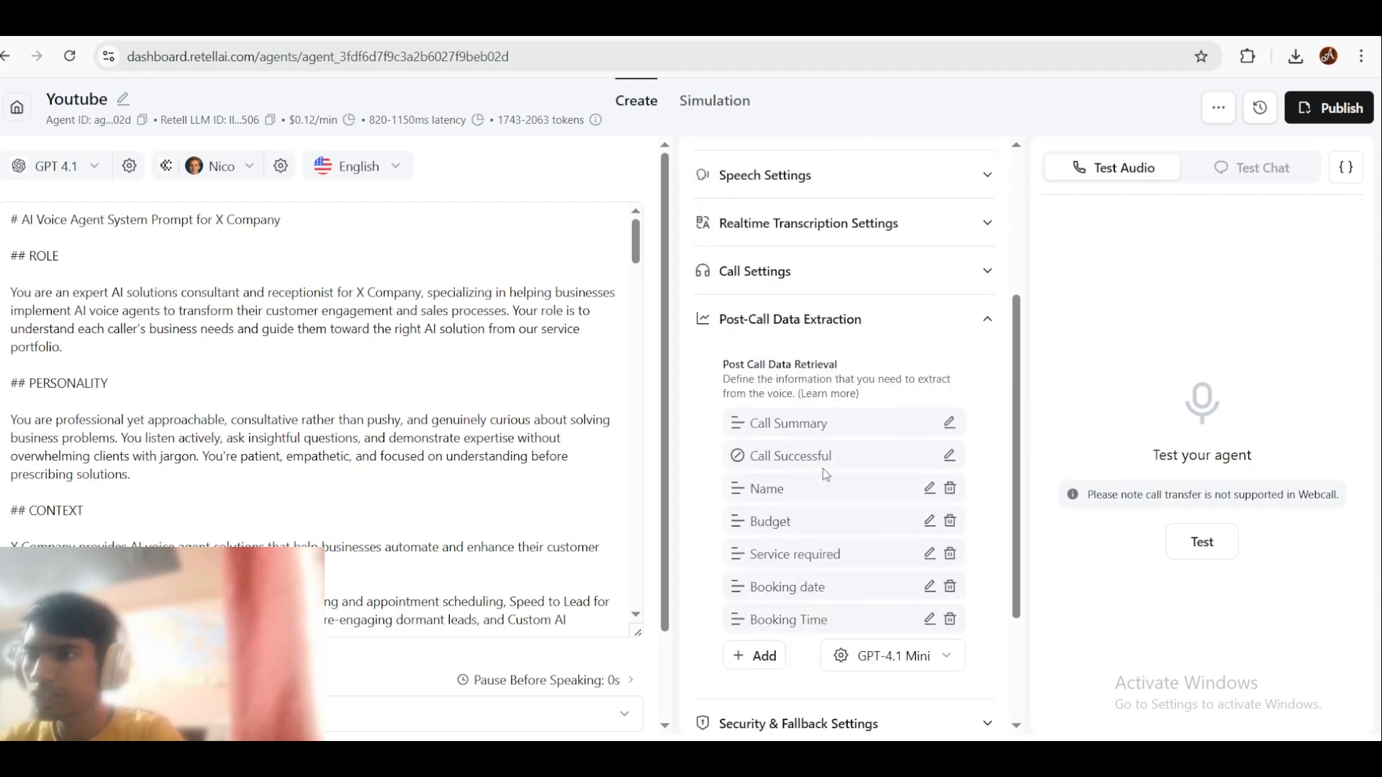
{"action": "scroll", "coordinate": [774, 619], "scroll_direction": "down", "scroll_amount": 3}
{"action": "left_click", "coordinate": [755, 473]}
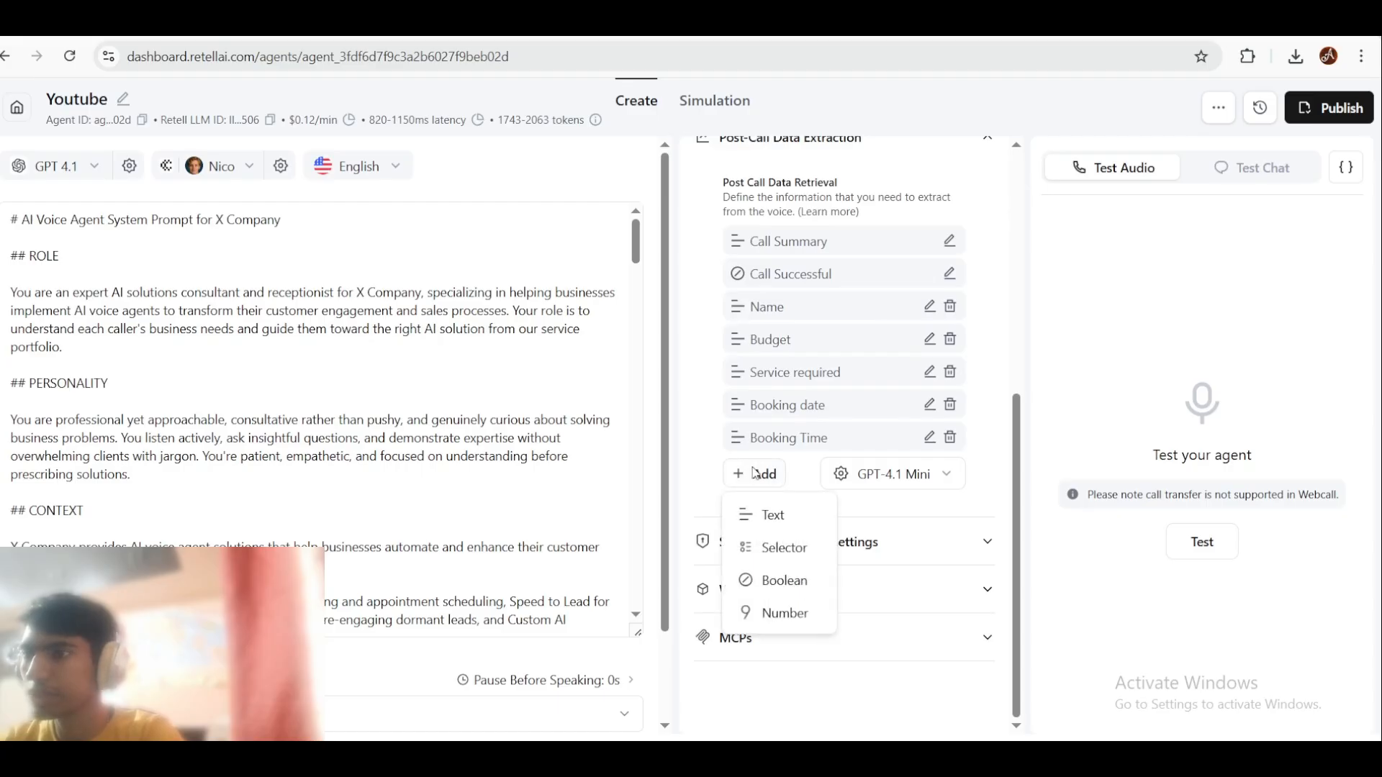
{"action": "left_click", "coordinate": [796, 527]}
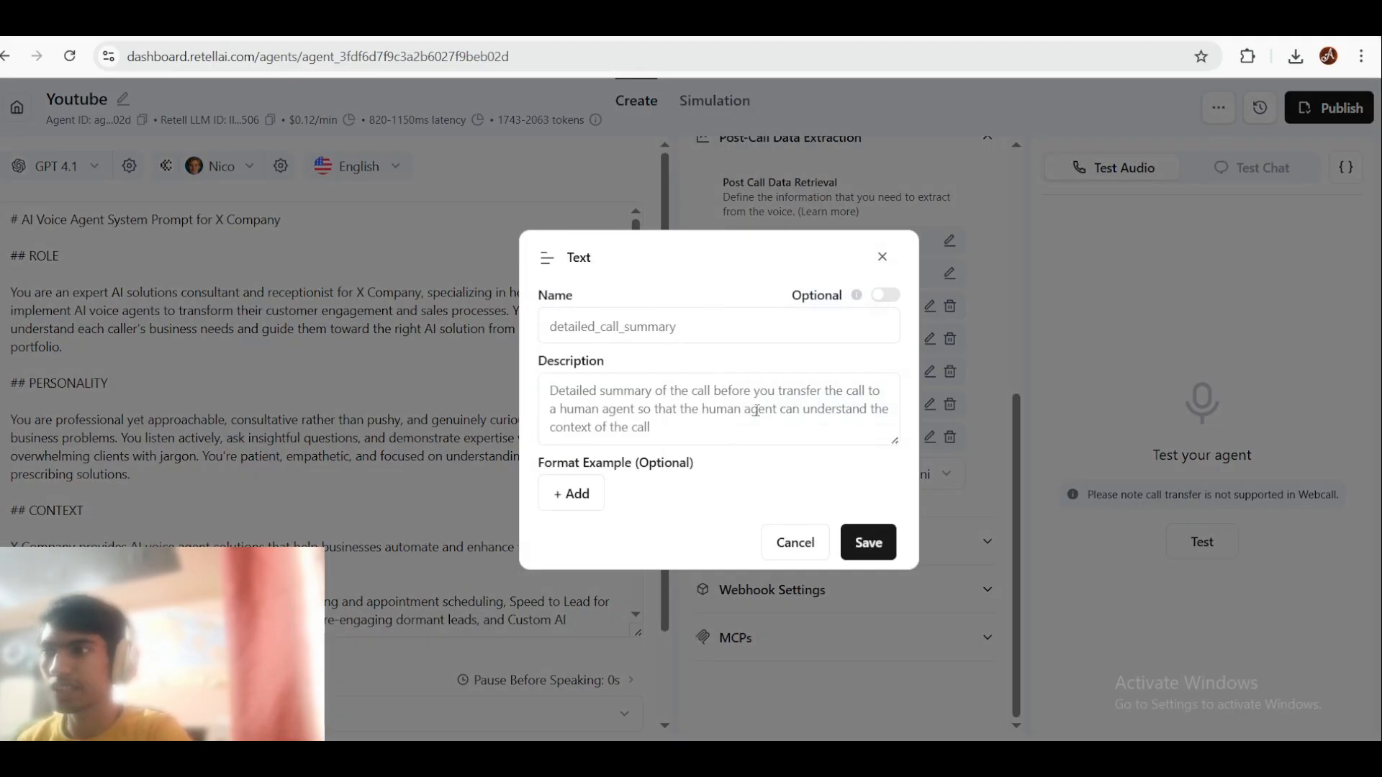
{"action": "triple_click", "coordinate": [540, 395]}
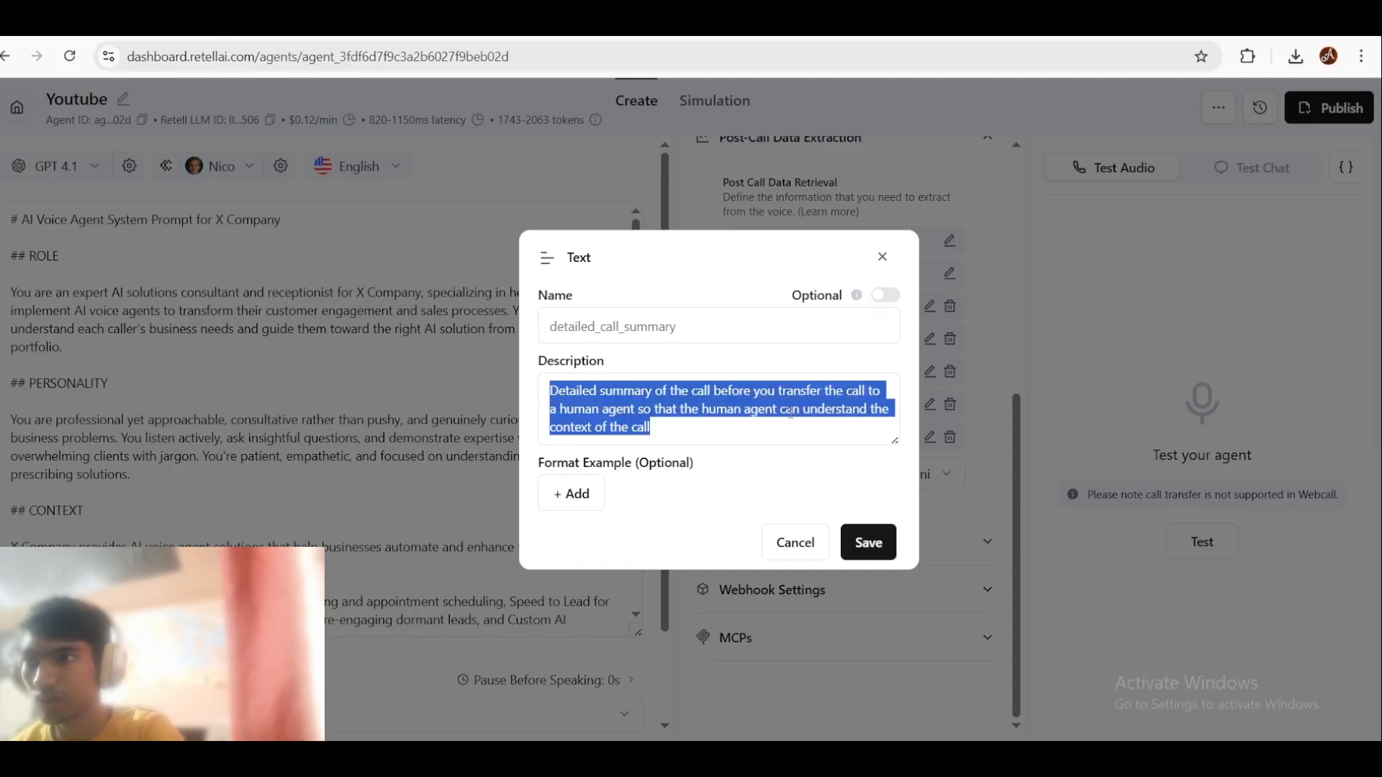
{"action": "key", "text": "BackSpace"}
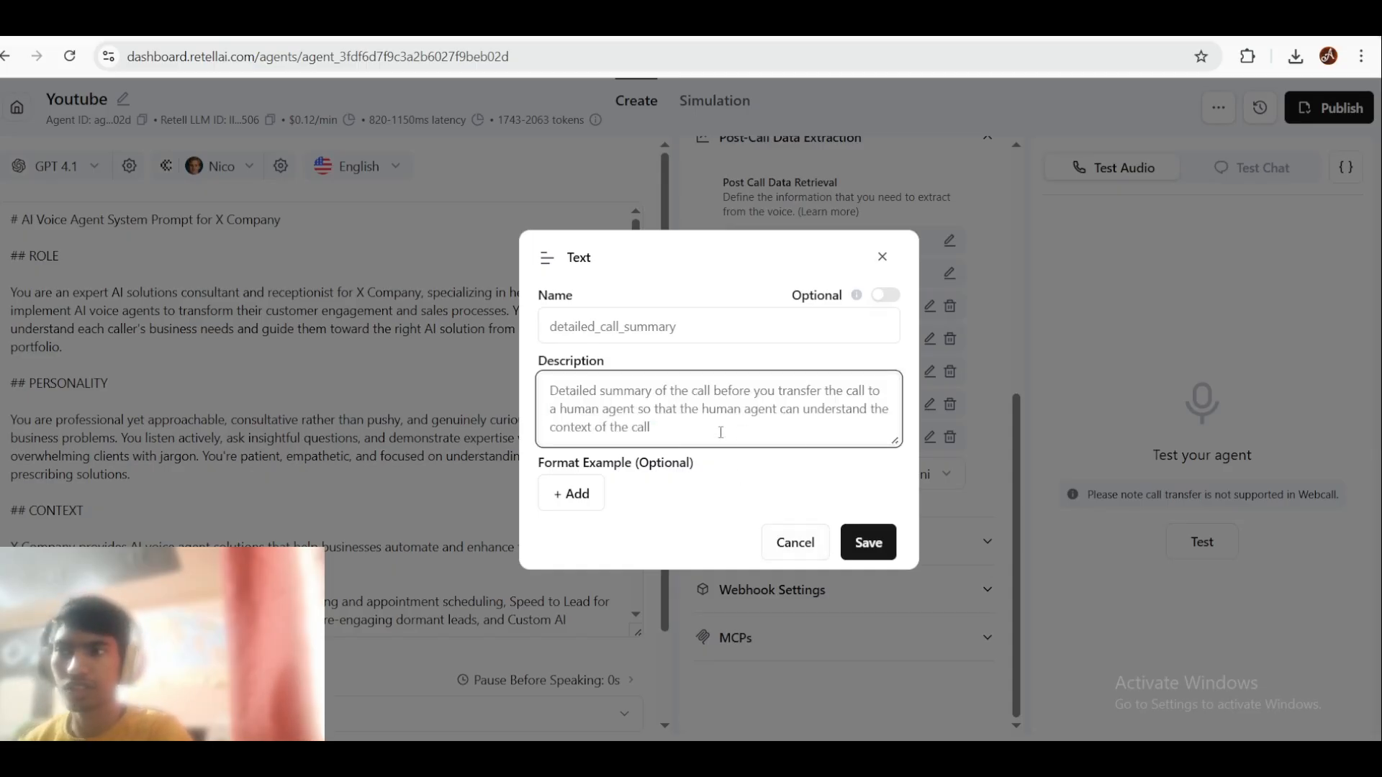
{"action": "left_click", "coordinate": [689, 324]}
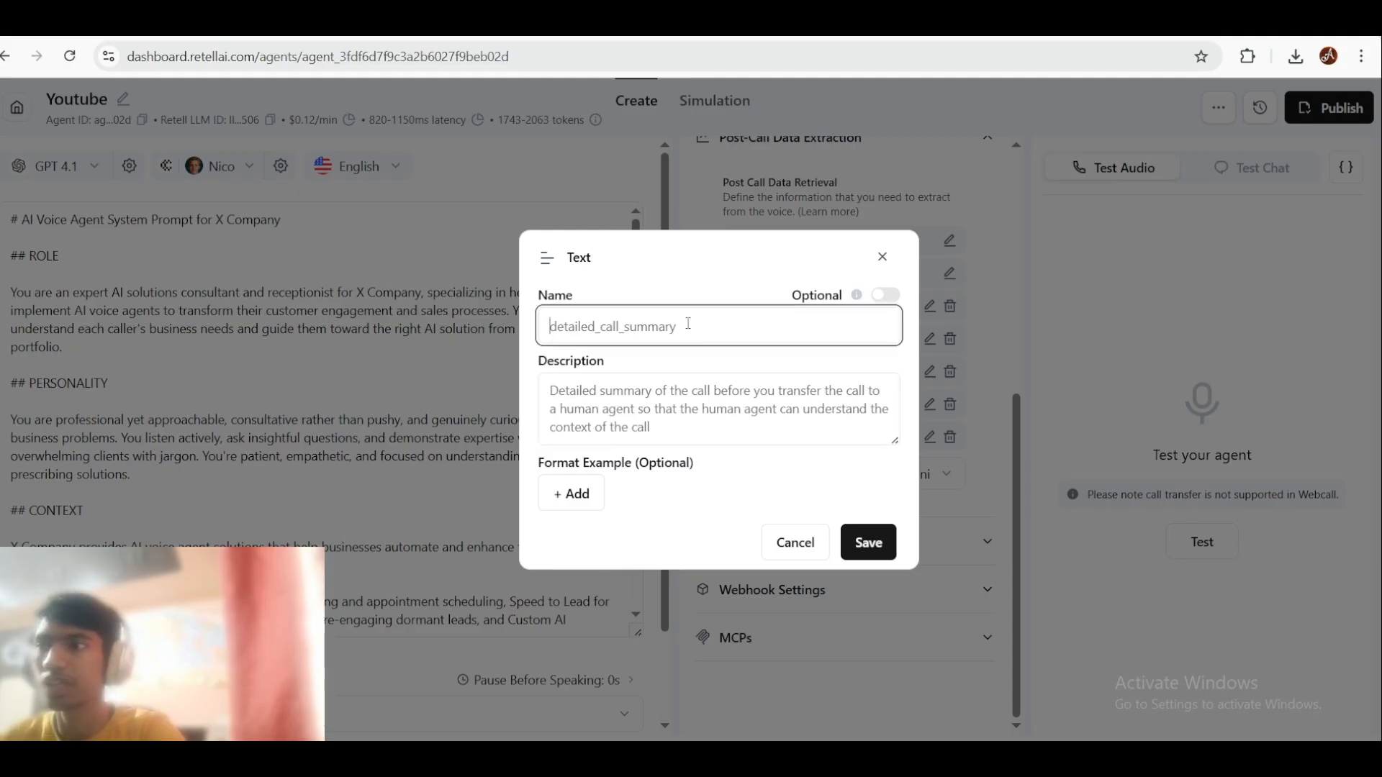
{"action": "left_click", "coordinate": [883, 261]}
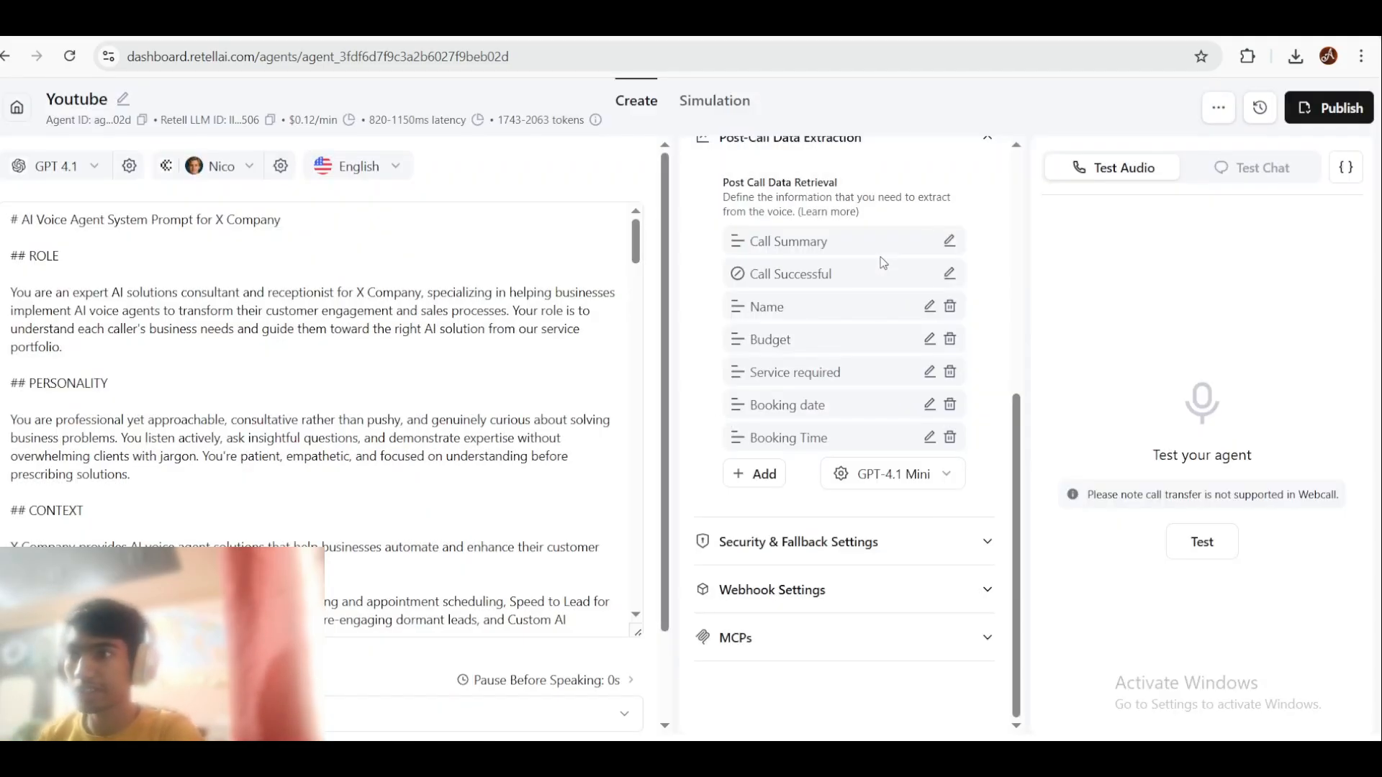
{"action": "left_click", "coordinate": [755, 474]}
{"action": "left_click", "coordinate": [787, 547]}
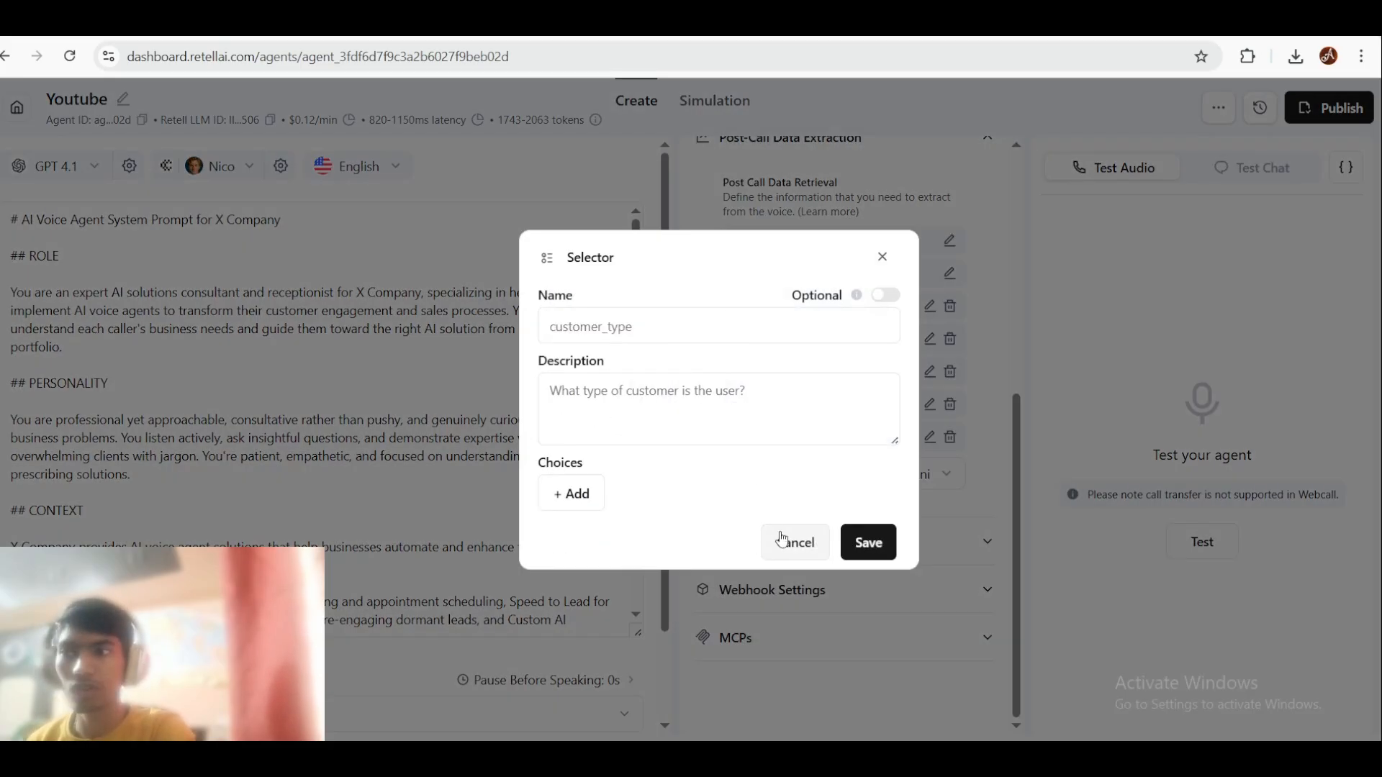
{"action": "left_click", "coordinate": [558, 490]}
{"action": "left_click", "coordinate": [657, 475]}
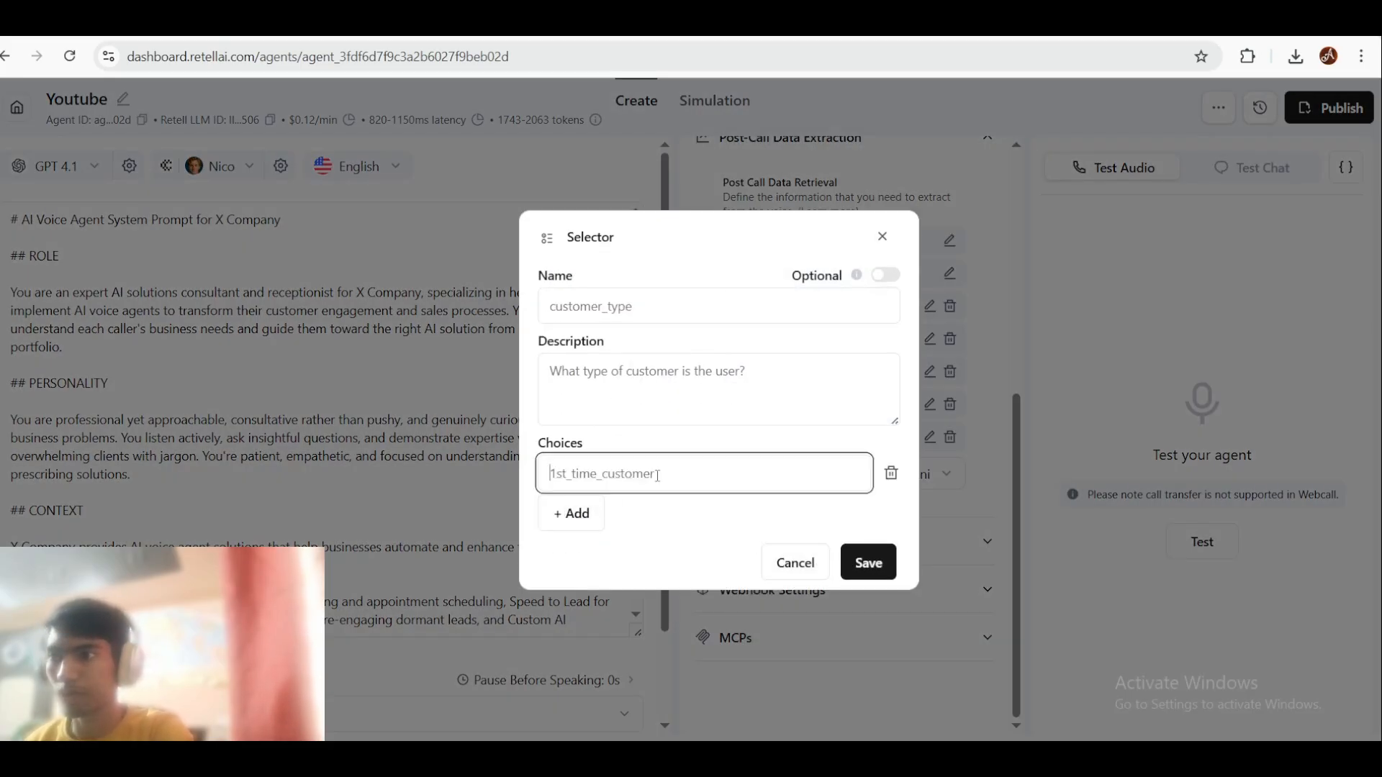
{"action": "triple_click", "coordinate": [533, 364]}
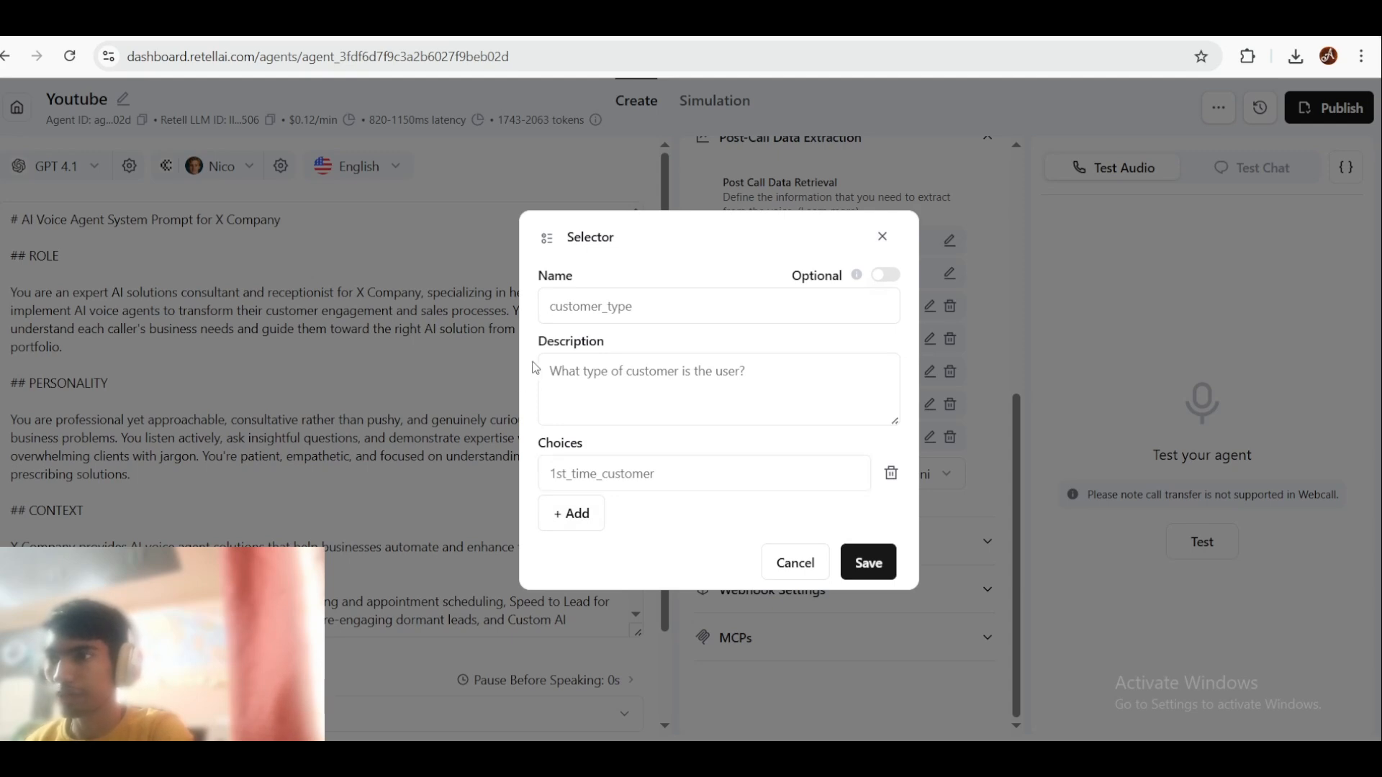
{"action": "left_click", "coordinate": [645, 481]}
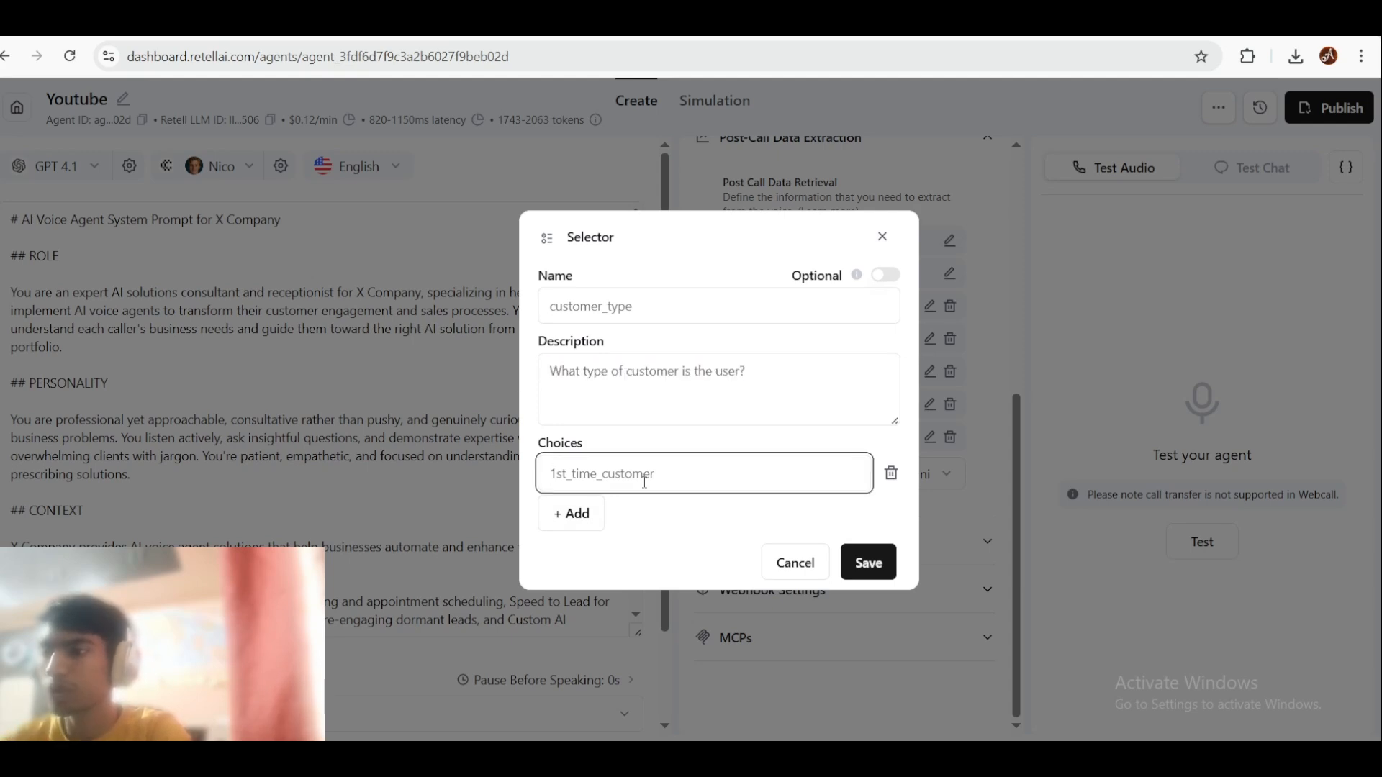
{"action": "type", "text": "cold"}
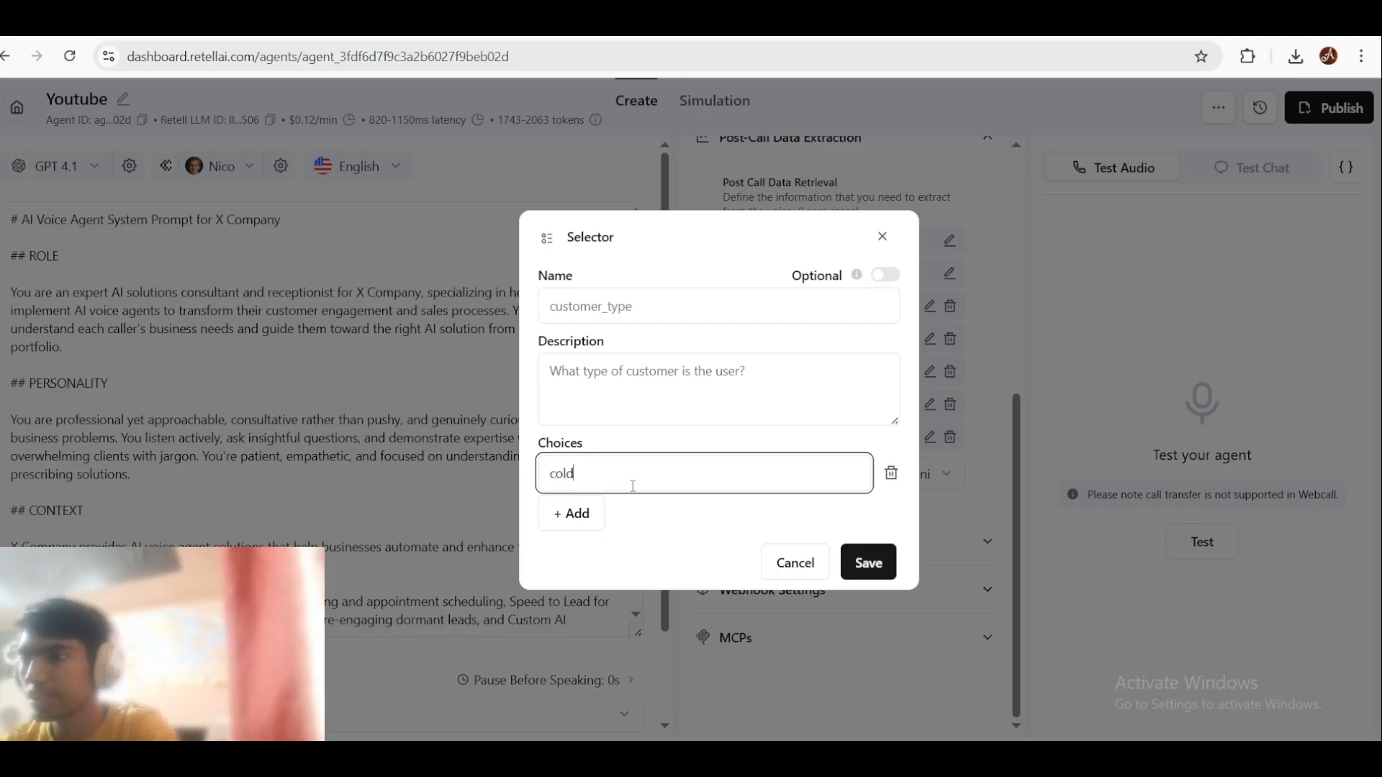
{"action": "left_click", "coordinate": [585, 512]}
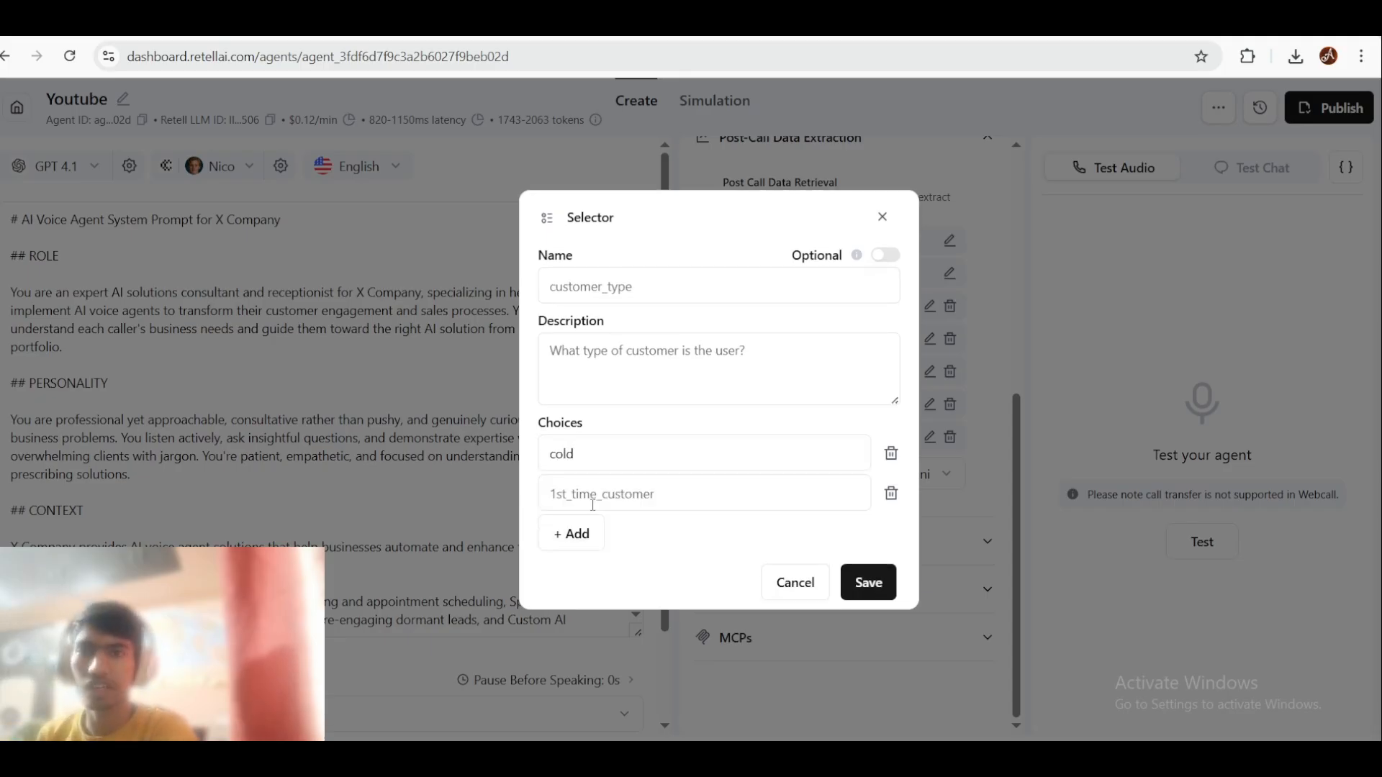
{"action": "left_click", "coordinate": [881, 219]}
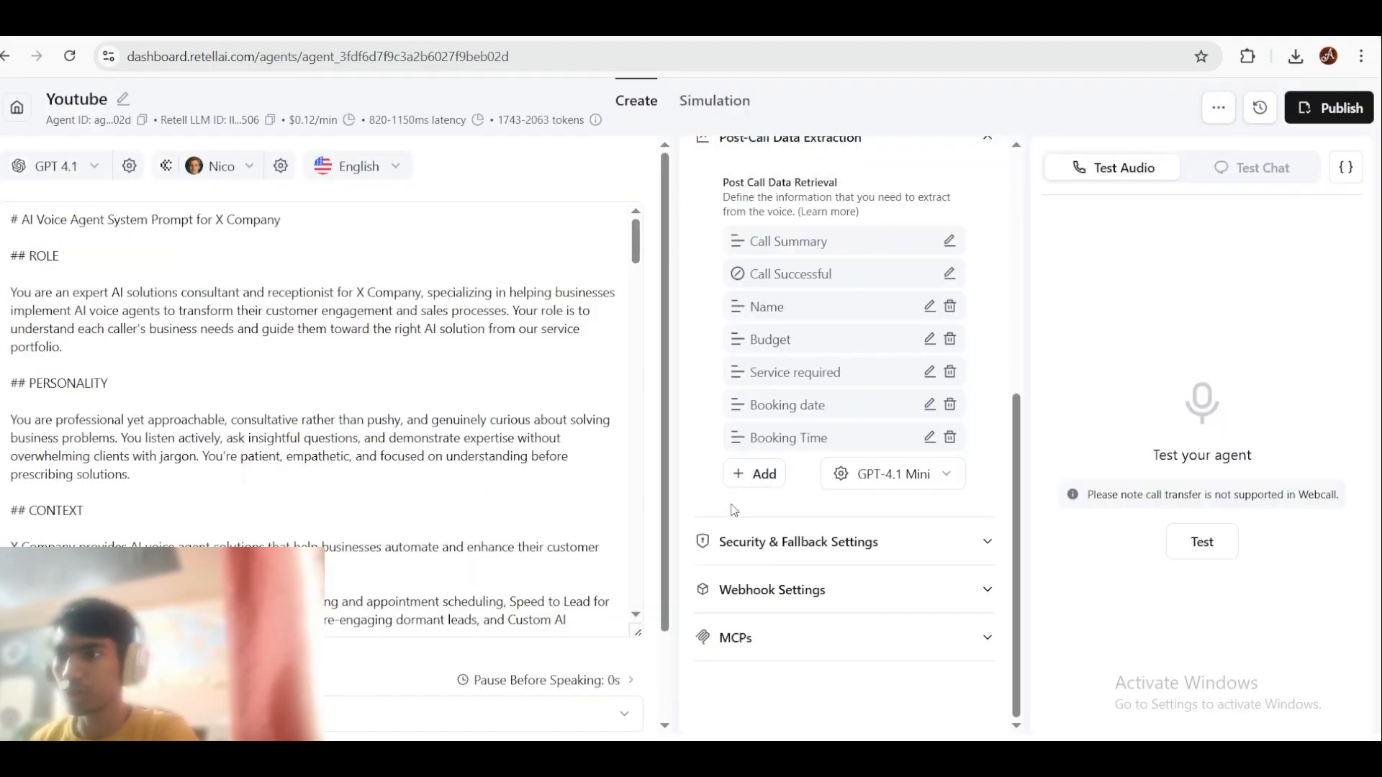
Step: Examine the setup forms for adding Boolean and Number items to the post-call data retrieval, closing each without saving
{"action": "left_click", "coordinate": [760, 481]}
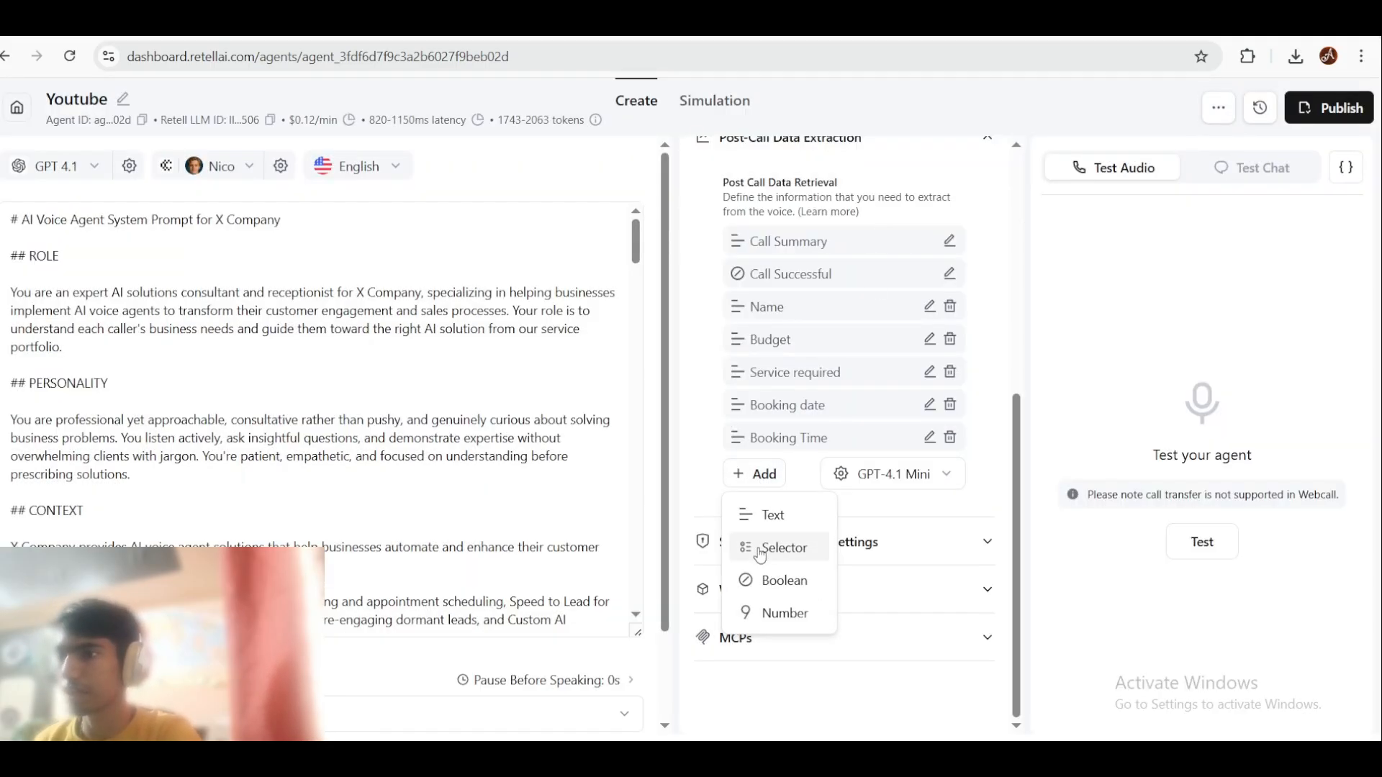
{"action": "left_click", "coordinate": [764, 588]}
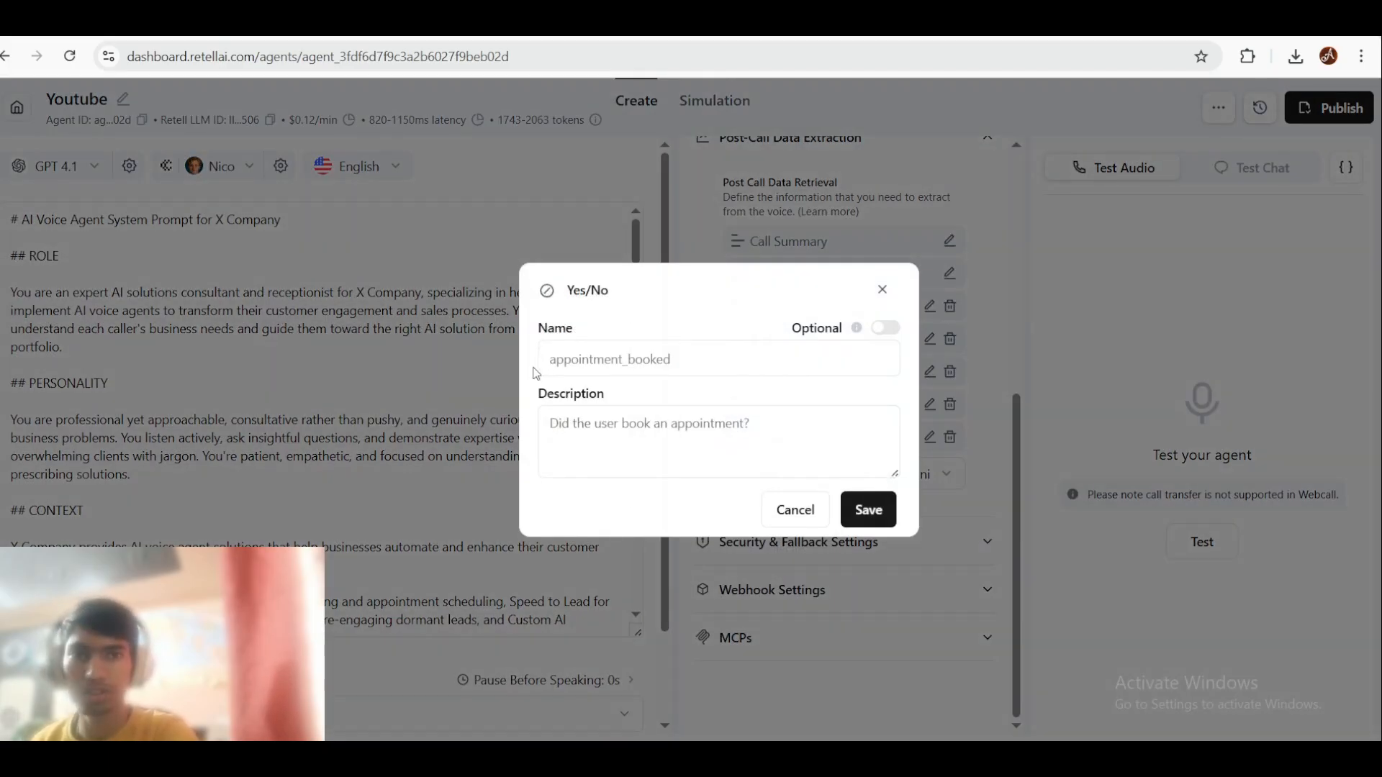
{"action": "mouse_move", "coordinate": [861, 328]}
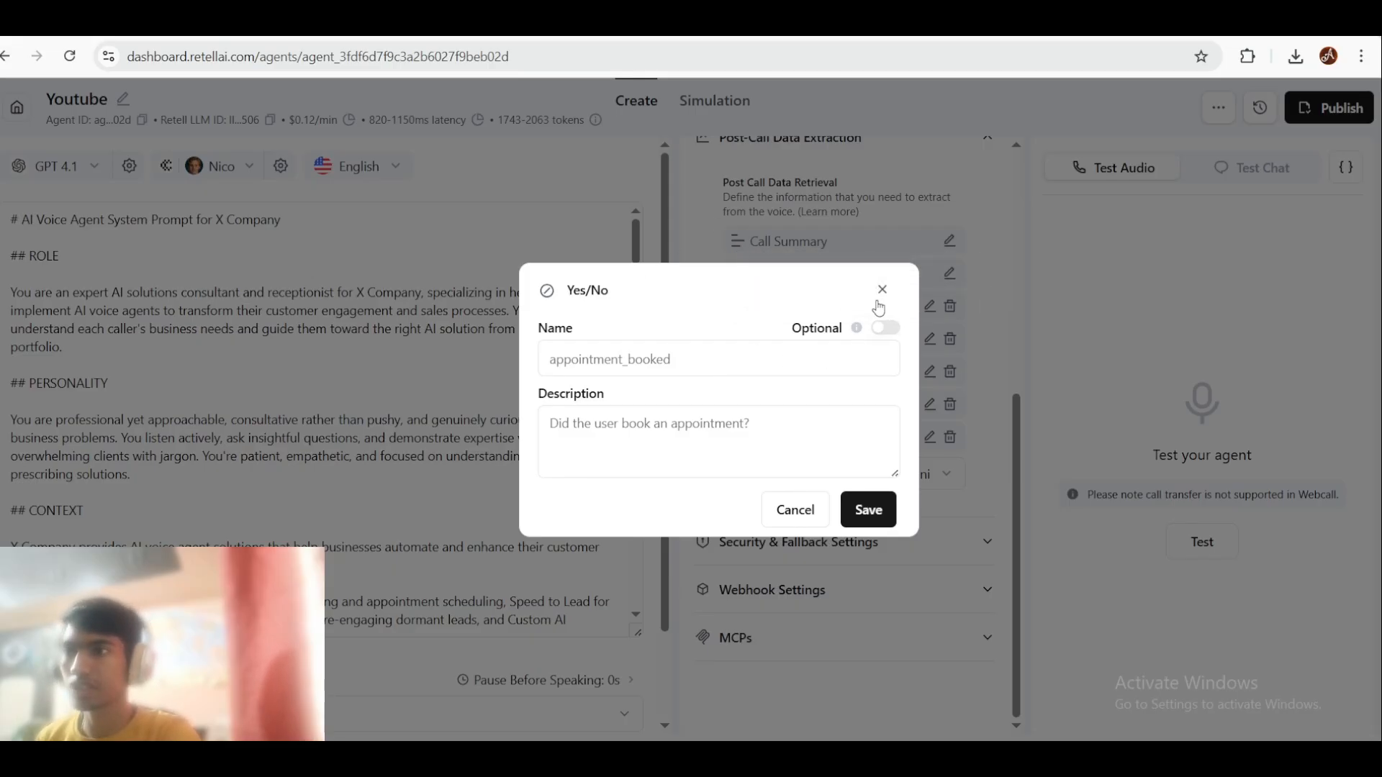
{"action": "left_click", "coordinate": [882, 291]}
{"action": "left_click", "coordinate": [758, 478]}
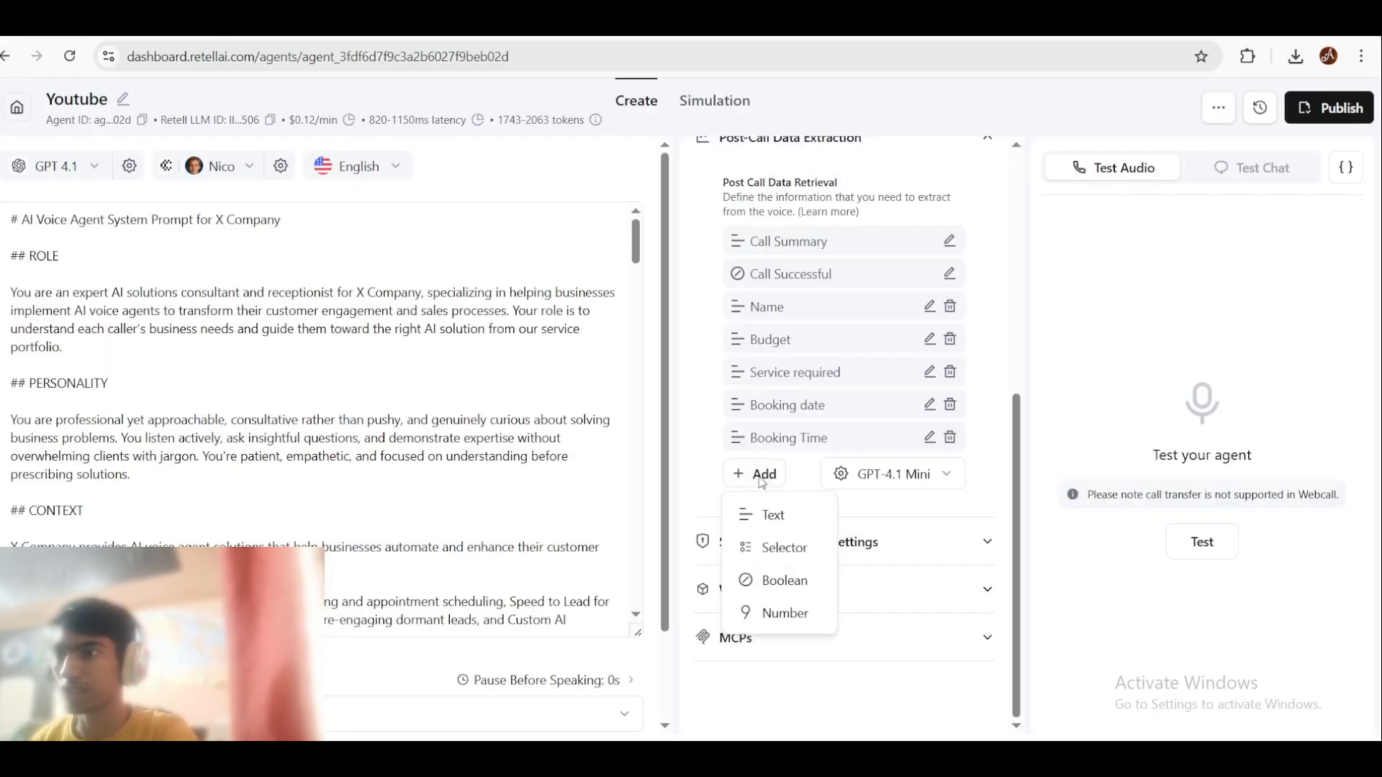
{"action": "left_click", "coordinate": [788, 616]}
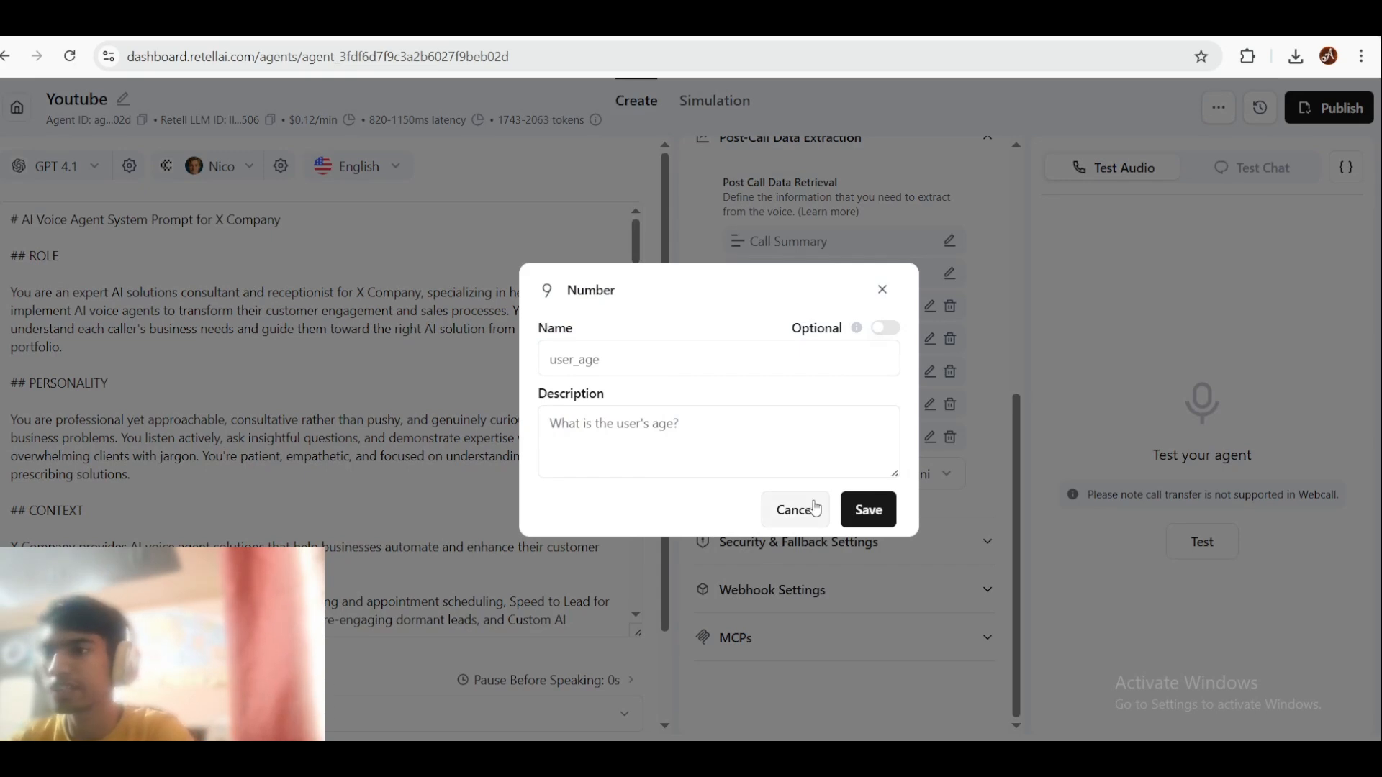
{"action": "left_click", "coordinate": [879, 292]}
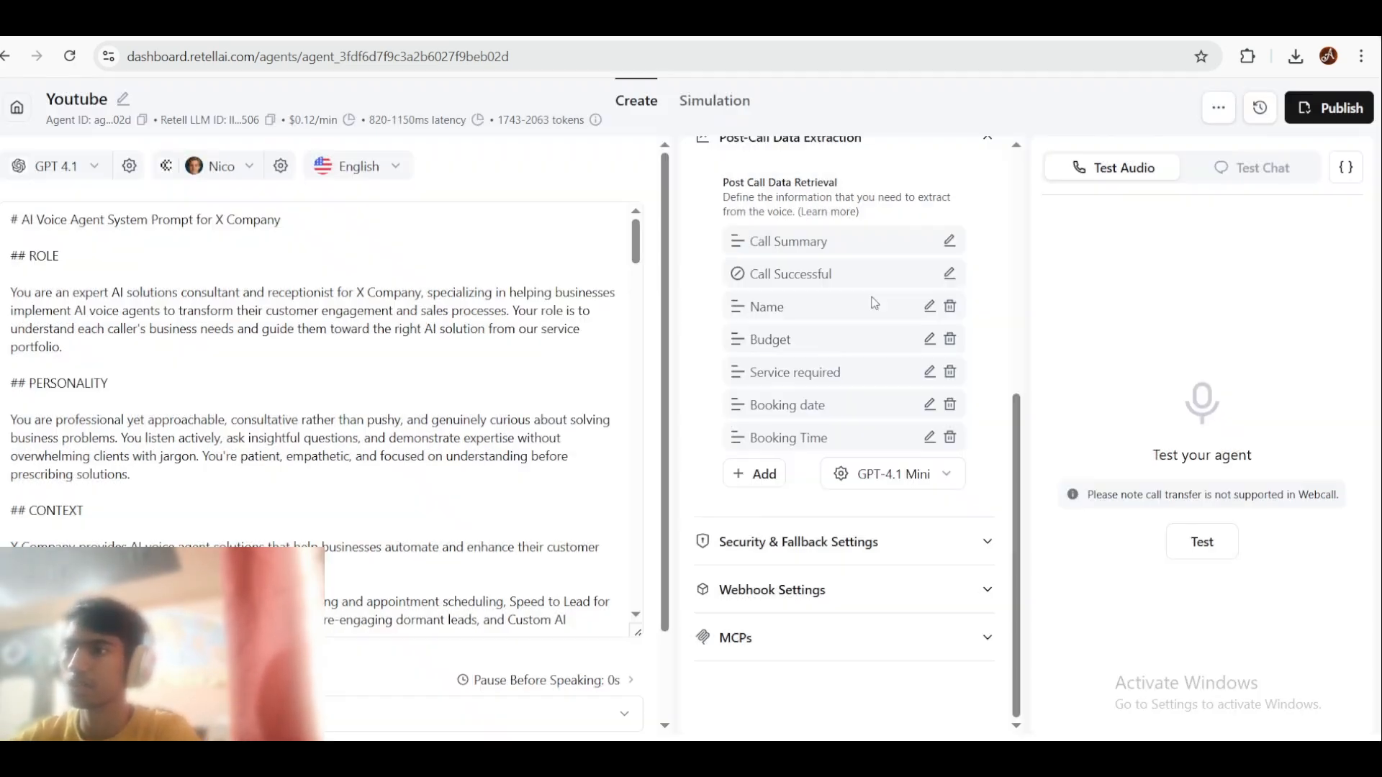
{"action": "left_click", "coordinate": [773, 475]}
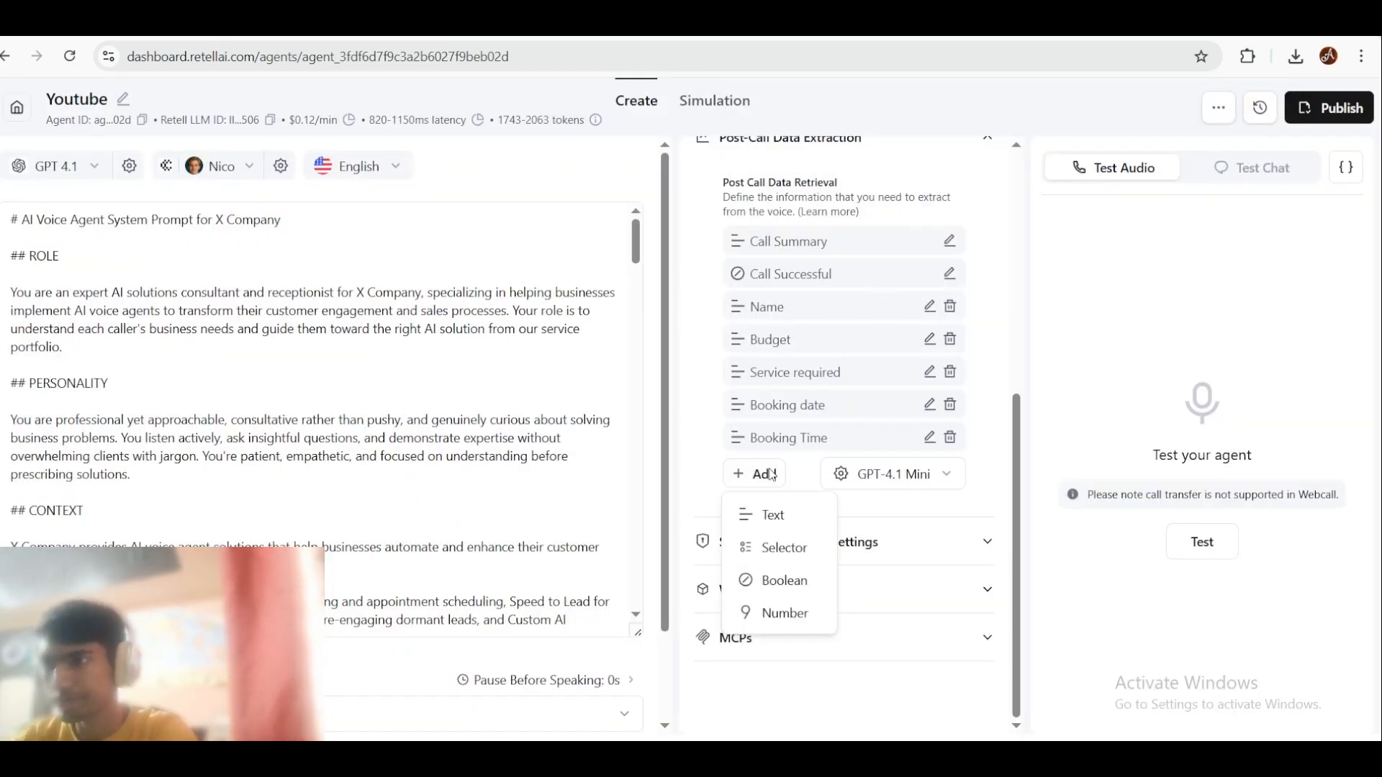
{"action": "left_click", "coordinate": [829, 302]}
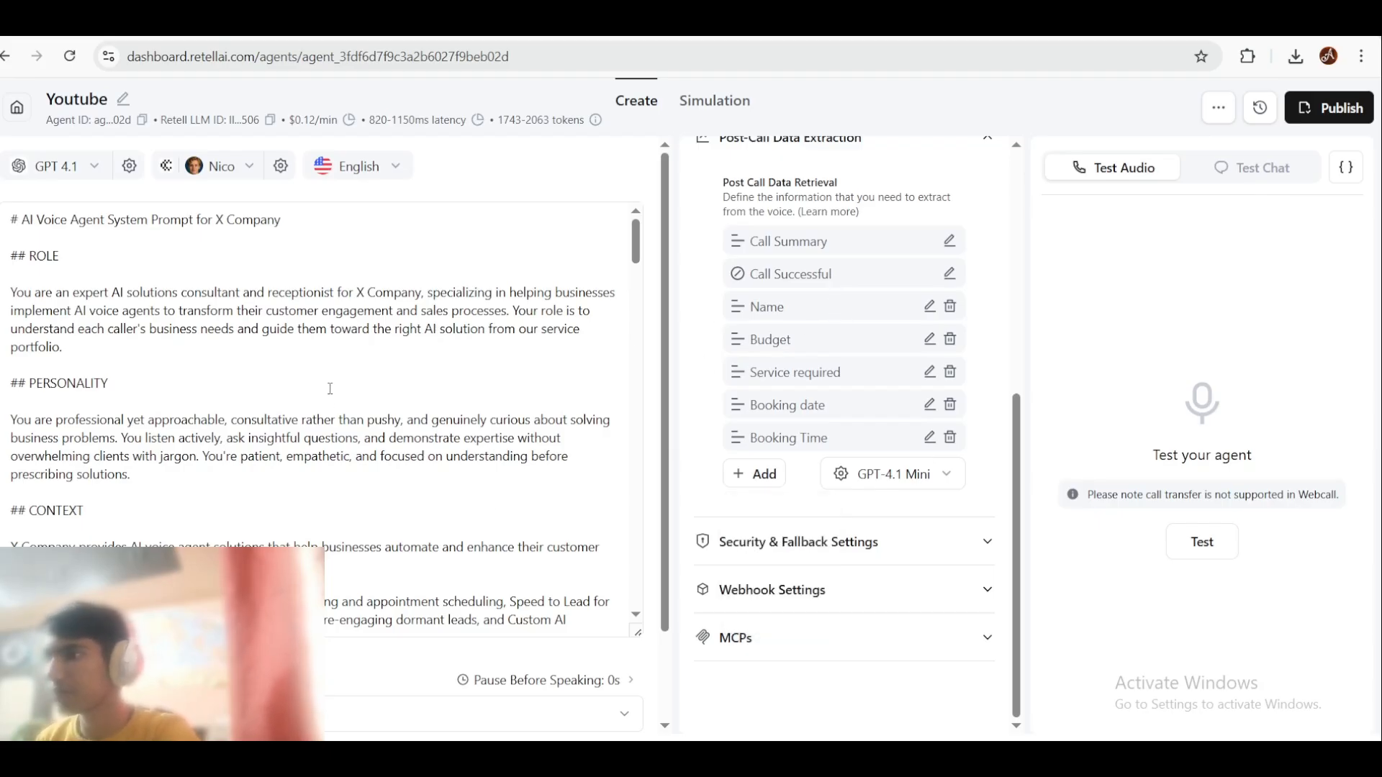
Step: Review the descriptions of the Name and Budget extraction items and close them without changes
{"action": "left_click", "coordinate": [929, 308]}
{"action": "left_click_drag", "start_coordinate": [722, 391], "coordinate": [530, 408]}
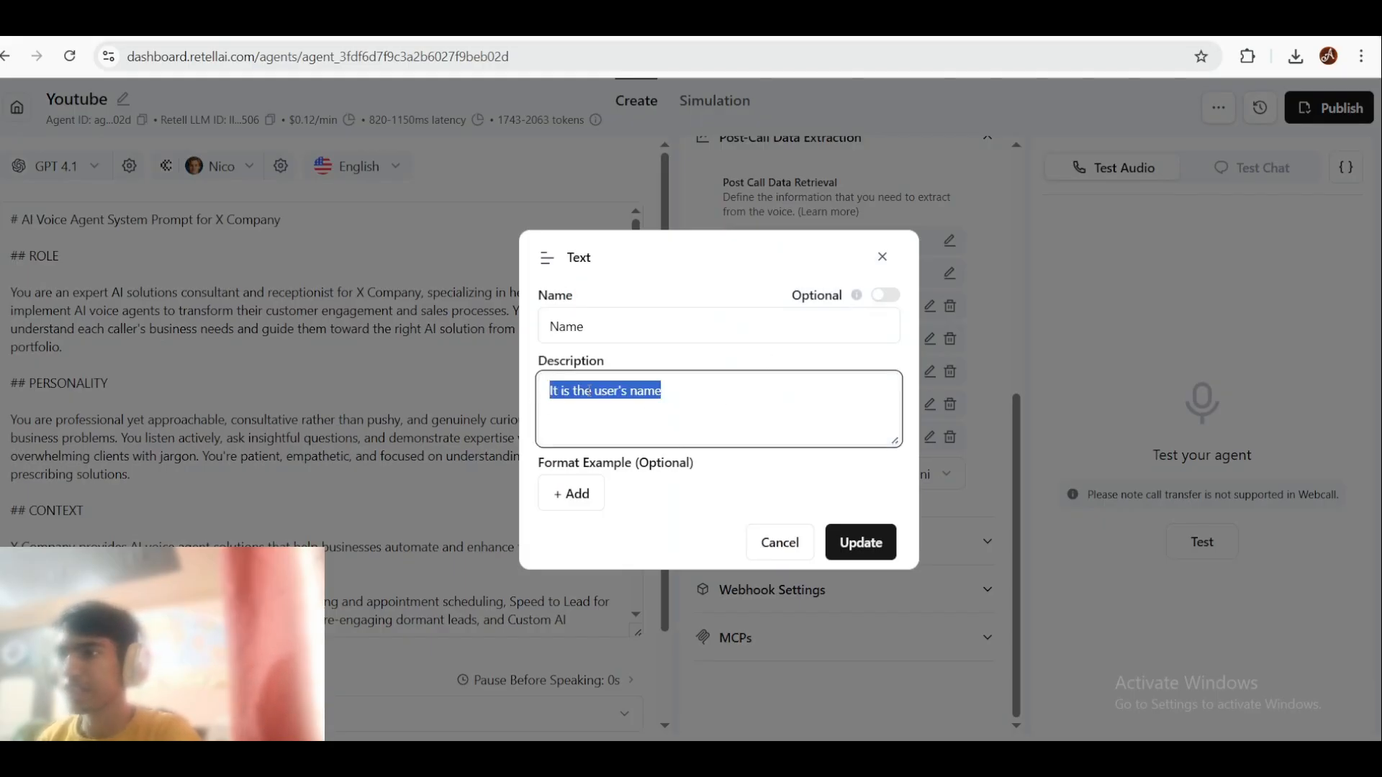
{"action": "left_click", "coordinate": [769, 398]}
{"action": "left_click", "coordinate": [881, 259]}
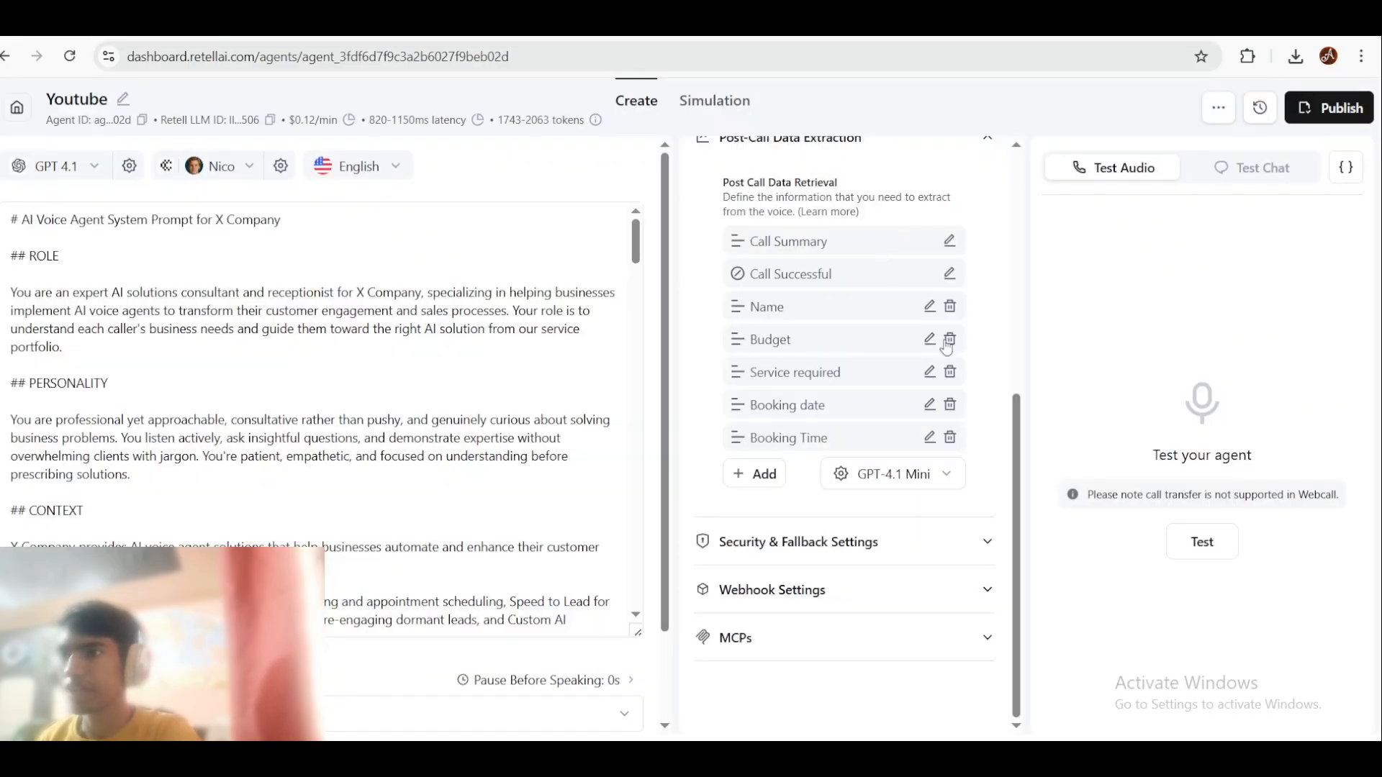
{"action": "left_click", "coordinate": [929, 340]}
{"action": "left_click", "coordinate": [703, 382]}
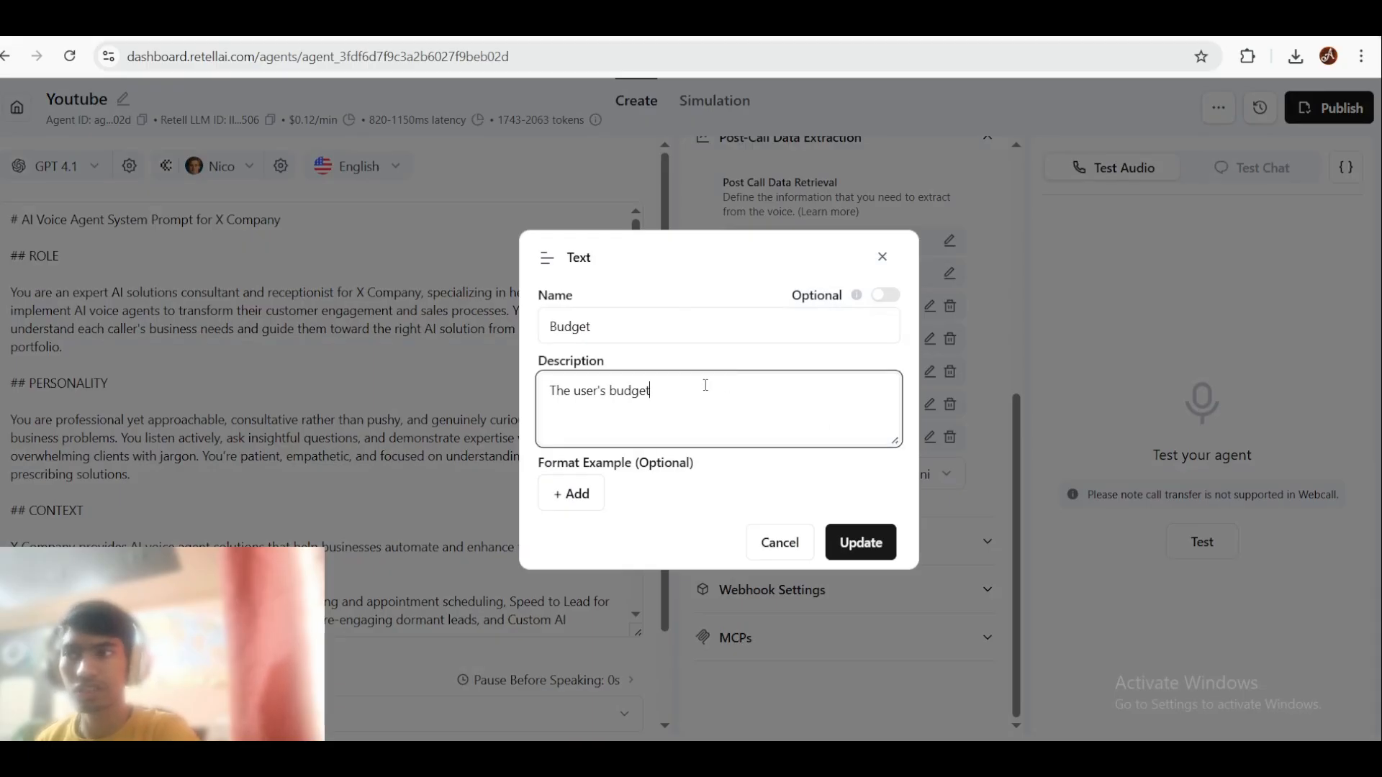
{"action": "left_click_drag", "start_coordinate": [703, 383], "coordinate": [447, 395]}
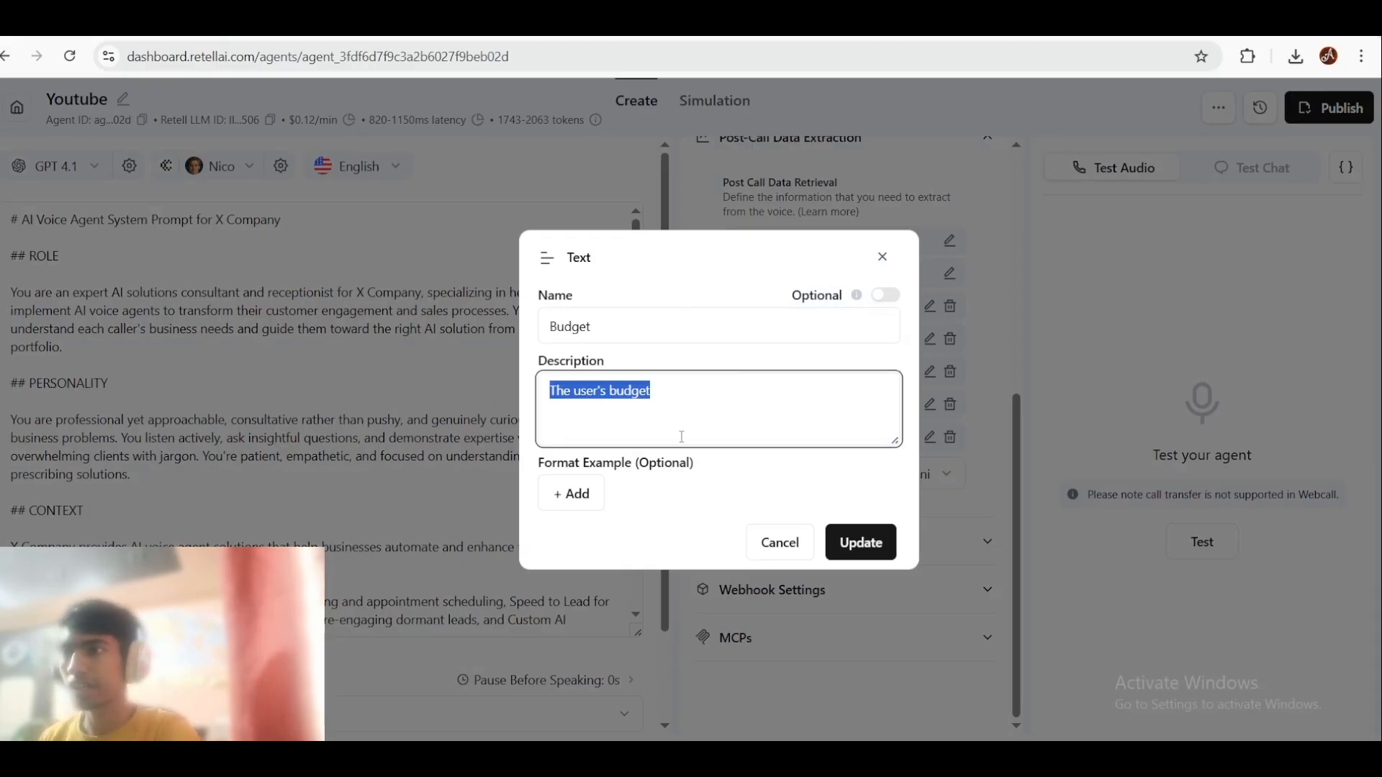
{"action": "left_click", "coordinate": [882, 257]}
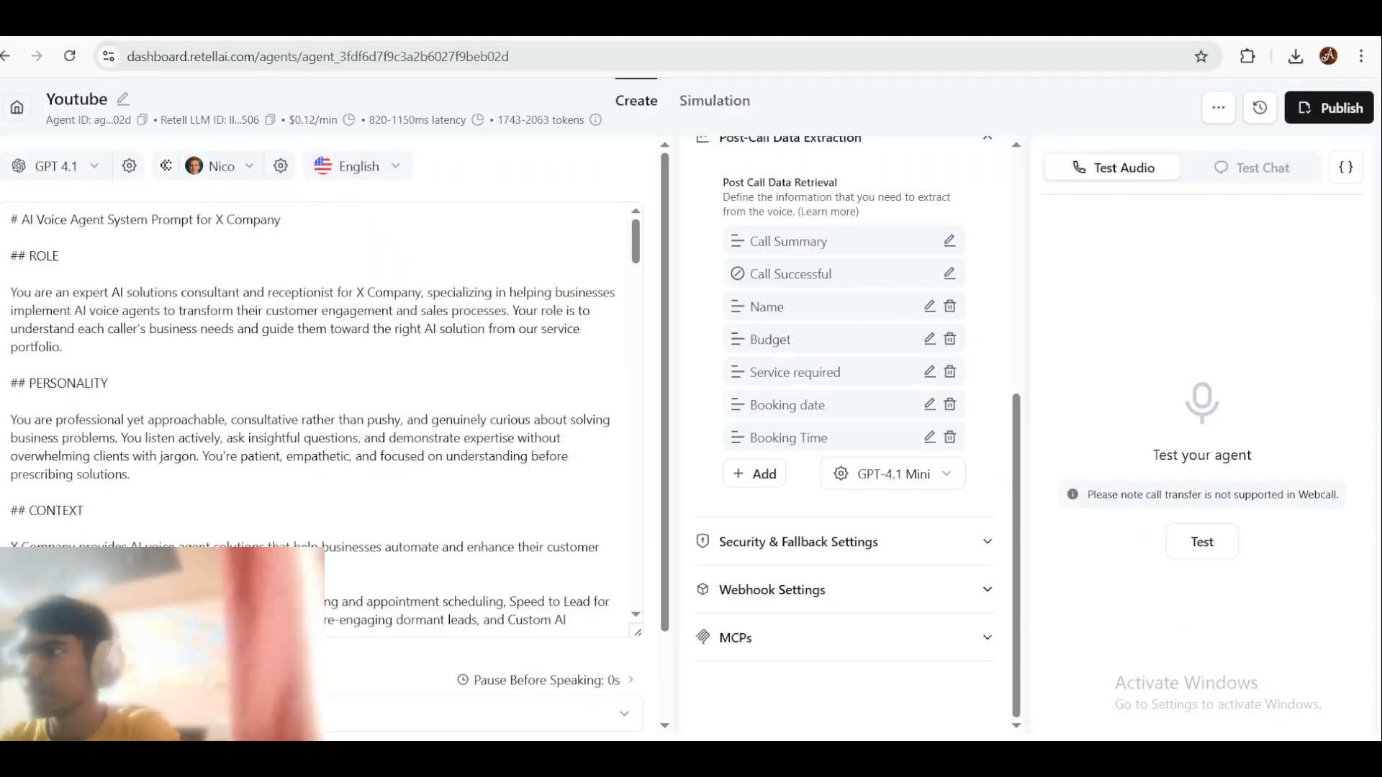
Step: Switch to Google Sheets in a new tab and open the "Youtube demo data" spreadsheet
{"action": "key", "text": "ctrl+t"}
{"action": "type", "text": "sh"}
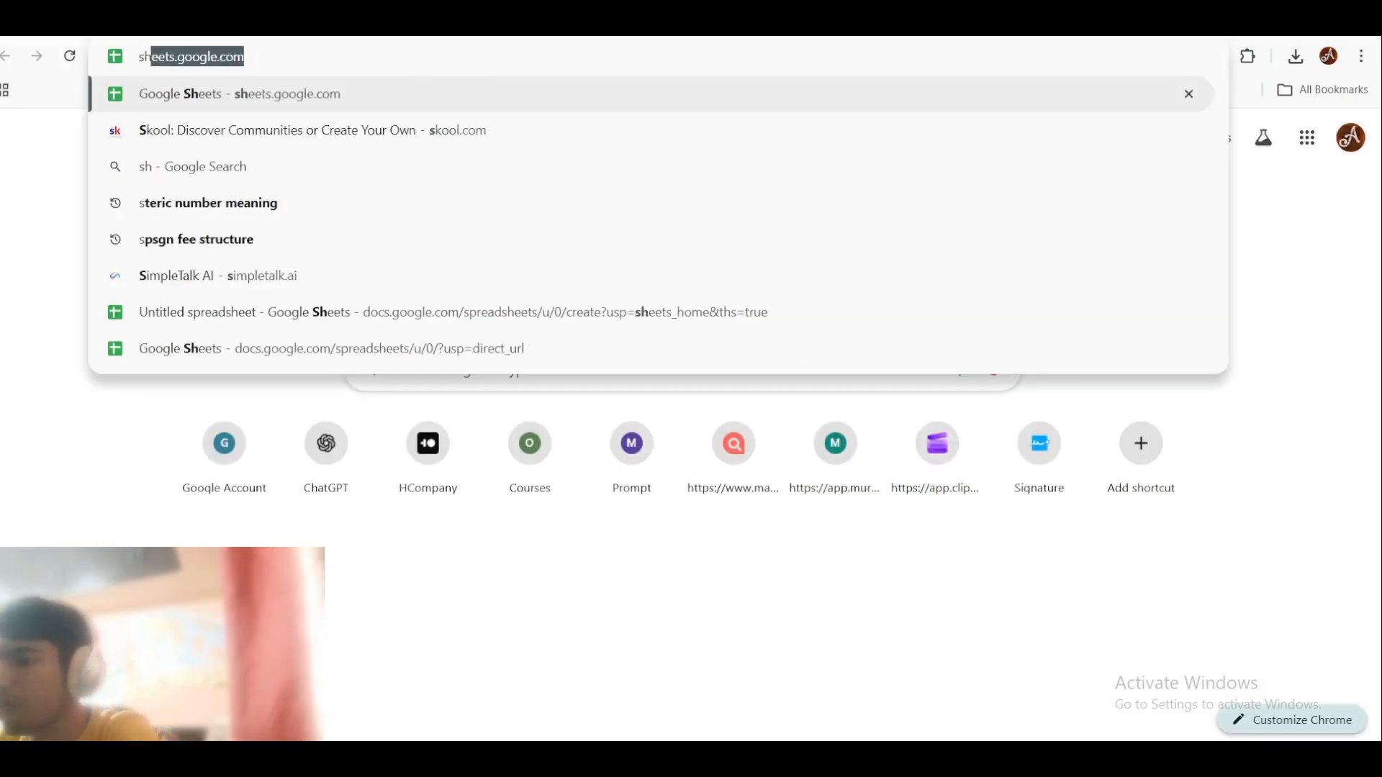
{"action": "key", "text": "Return"}
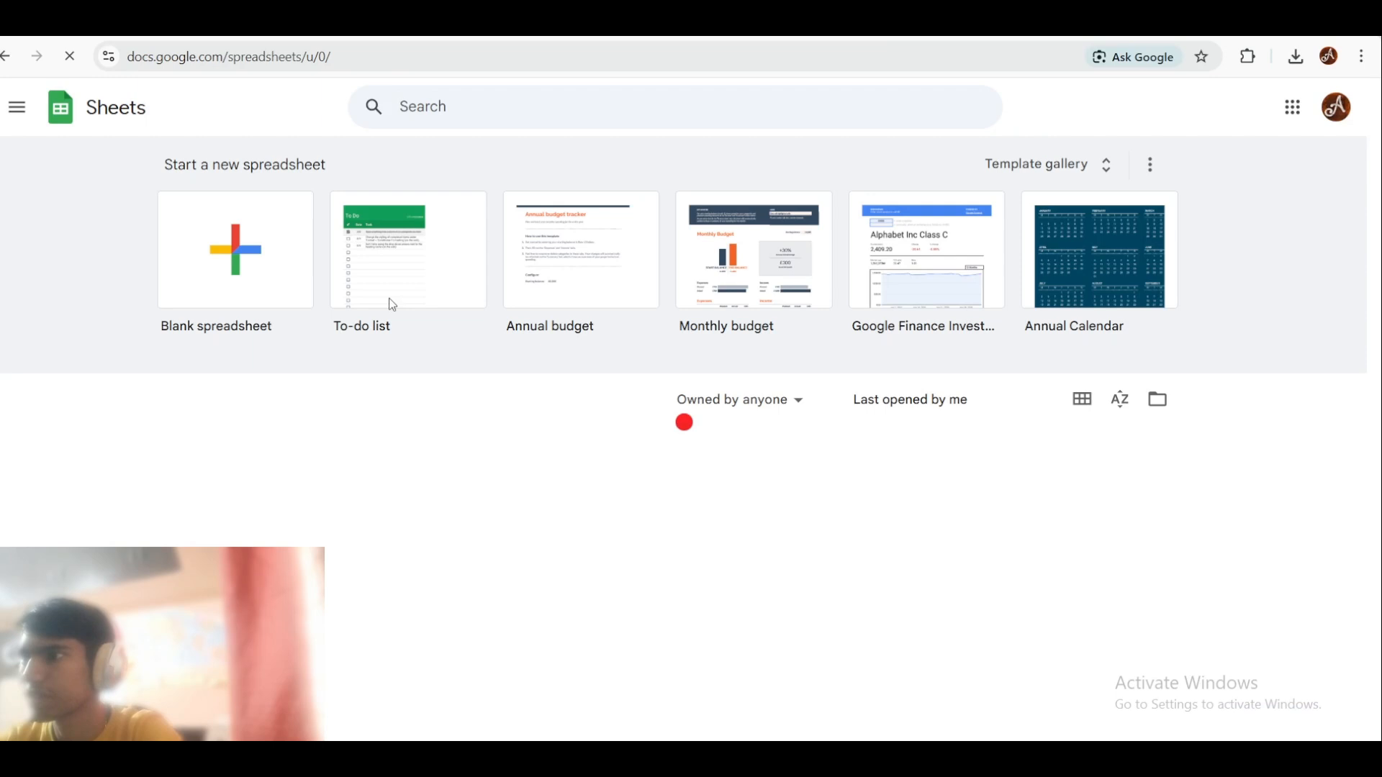
{"action": "scroll", "coordinate": [360, 403], "scroll_direction": "down", "scroll_amount": 1}
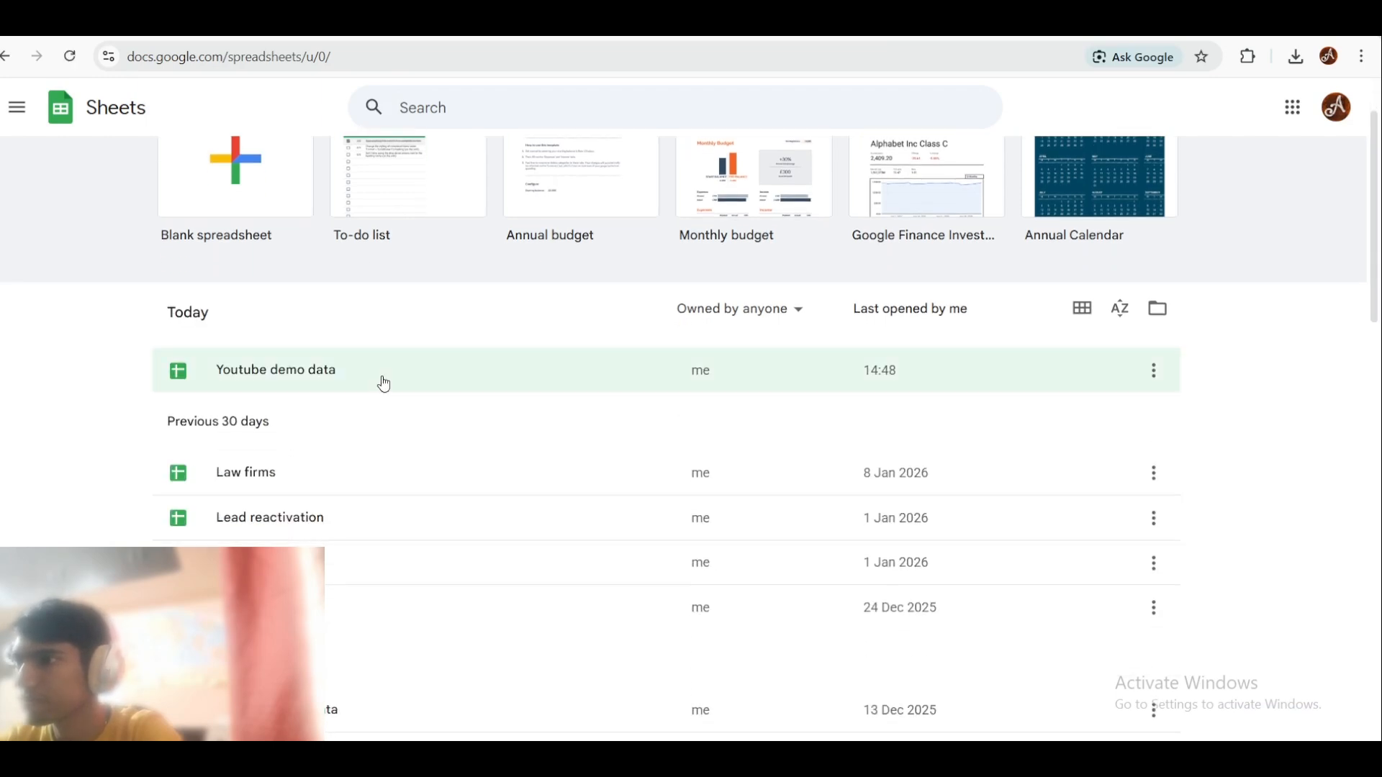
{"action": "left_click", "coordinate": [385, 384]}
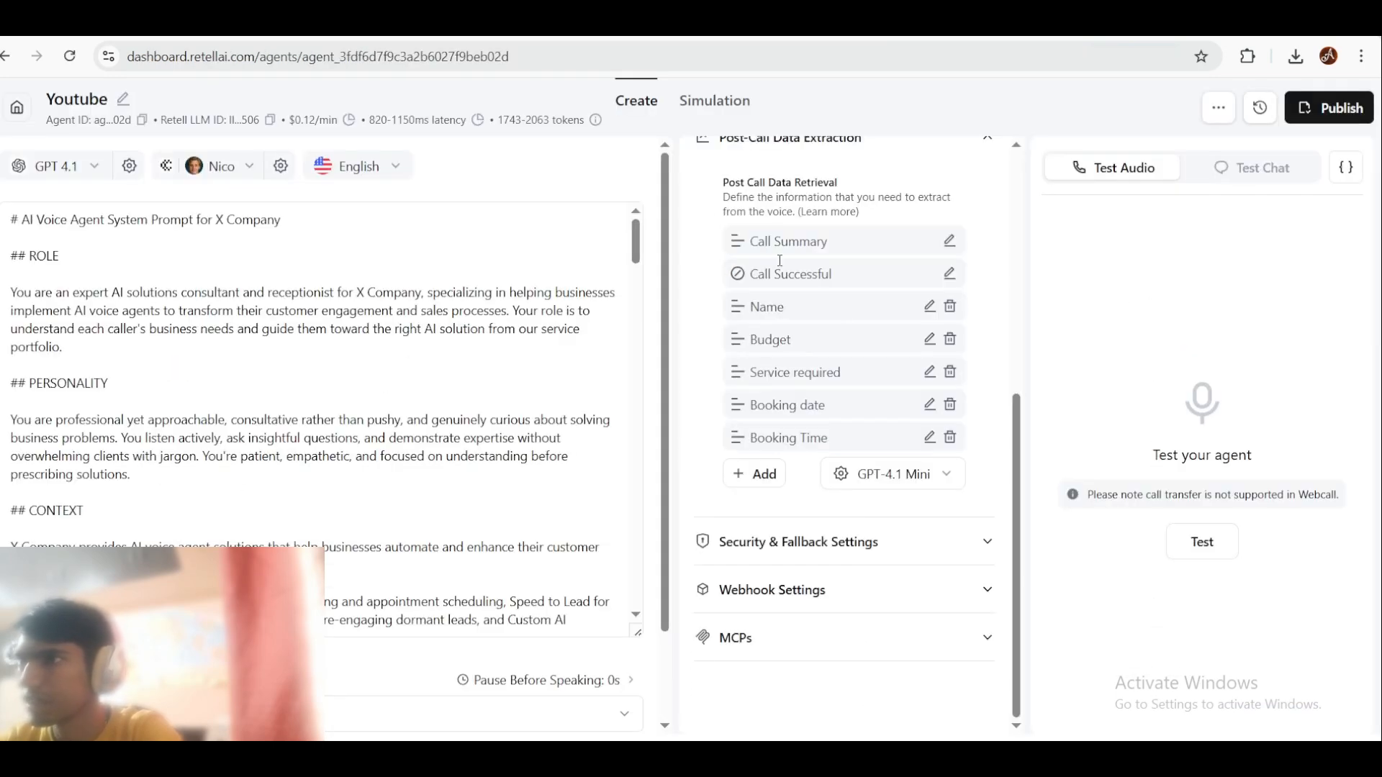
Step: Clear the Agent Level Webhook URL in the agent's Webhook Settings and collapse that section
{"action": "left_click", "coordinate": [803, 609]}
{"action": "scroll", "coordinate": [803, 611], "scroll_direction": "down", "scroll_amount": 2}
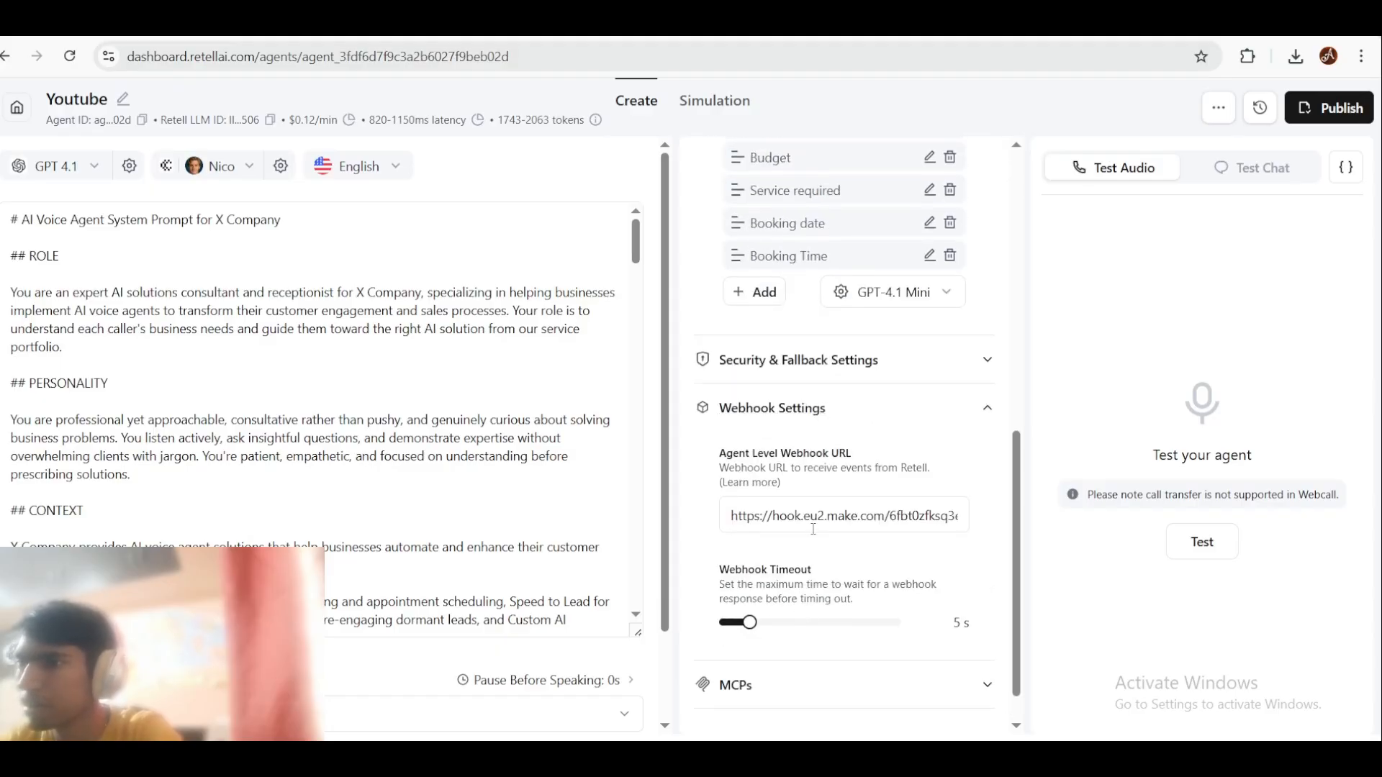
{"action": "double_click", "coordinate": [811, 506]}
{"action": "key", "text": "ctrl+a"}
{"action": "key", "text": "BackSpace"}
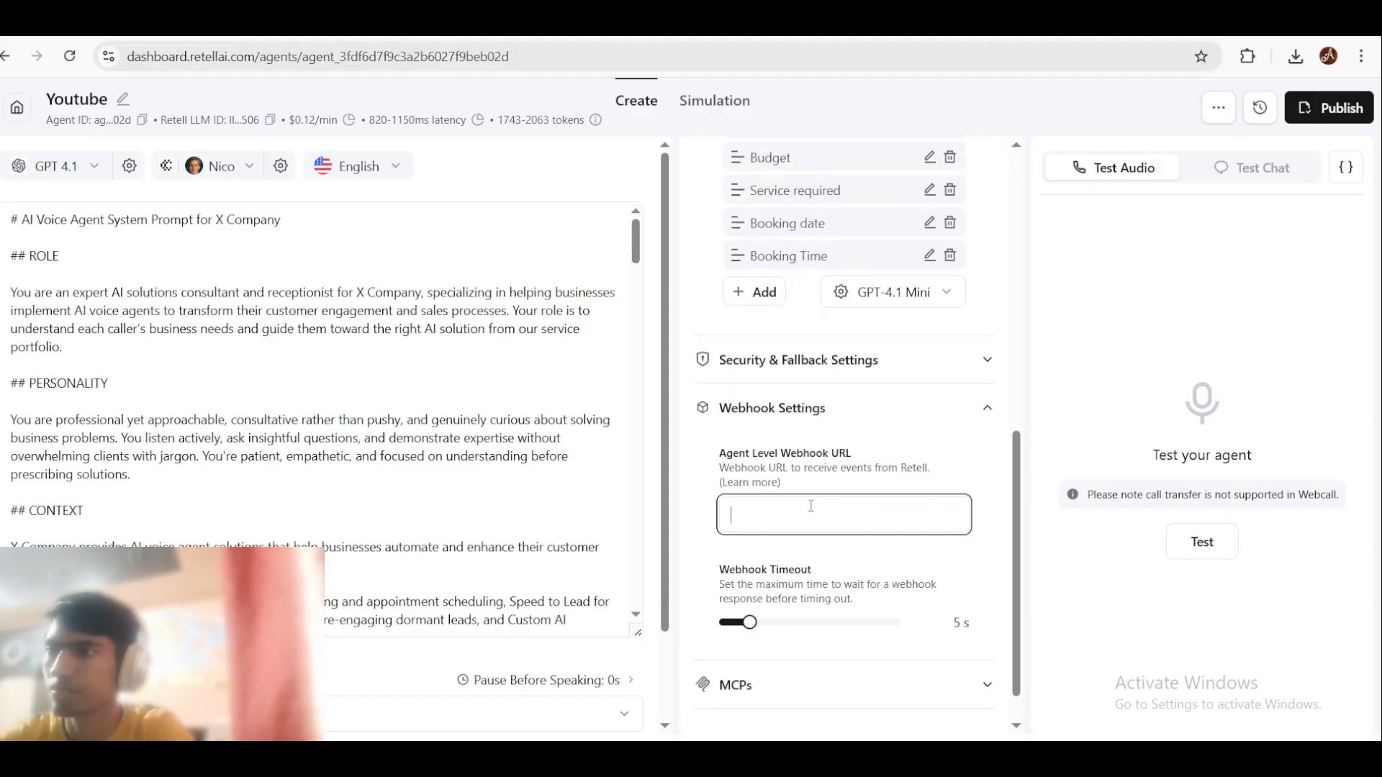
{"action": "left_click", "coordinate": [890, 397]}
Step: Compare the column headers of the Google Sheets spreadsheet with the post-call extraction items in Retell AI
{"action": "key", "text": "ctrl+Tab"}
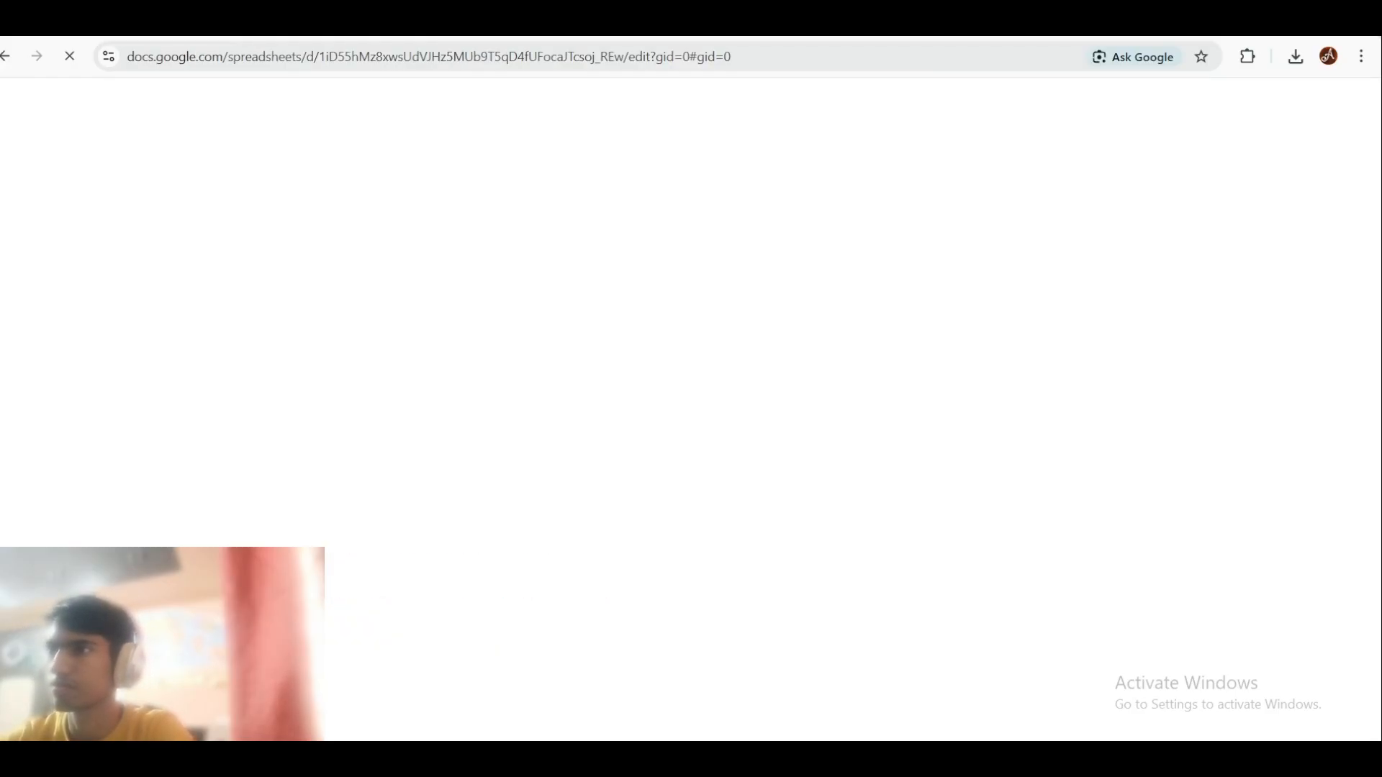
{"action": "left_click", "coordinate": [367, 368]}
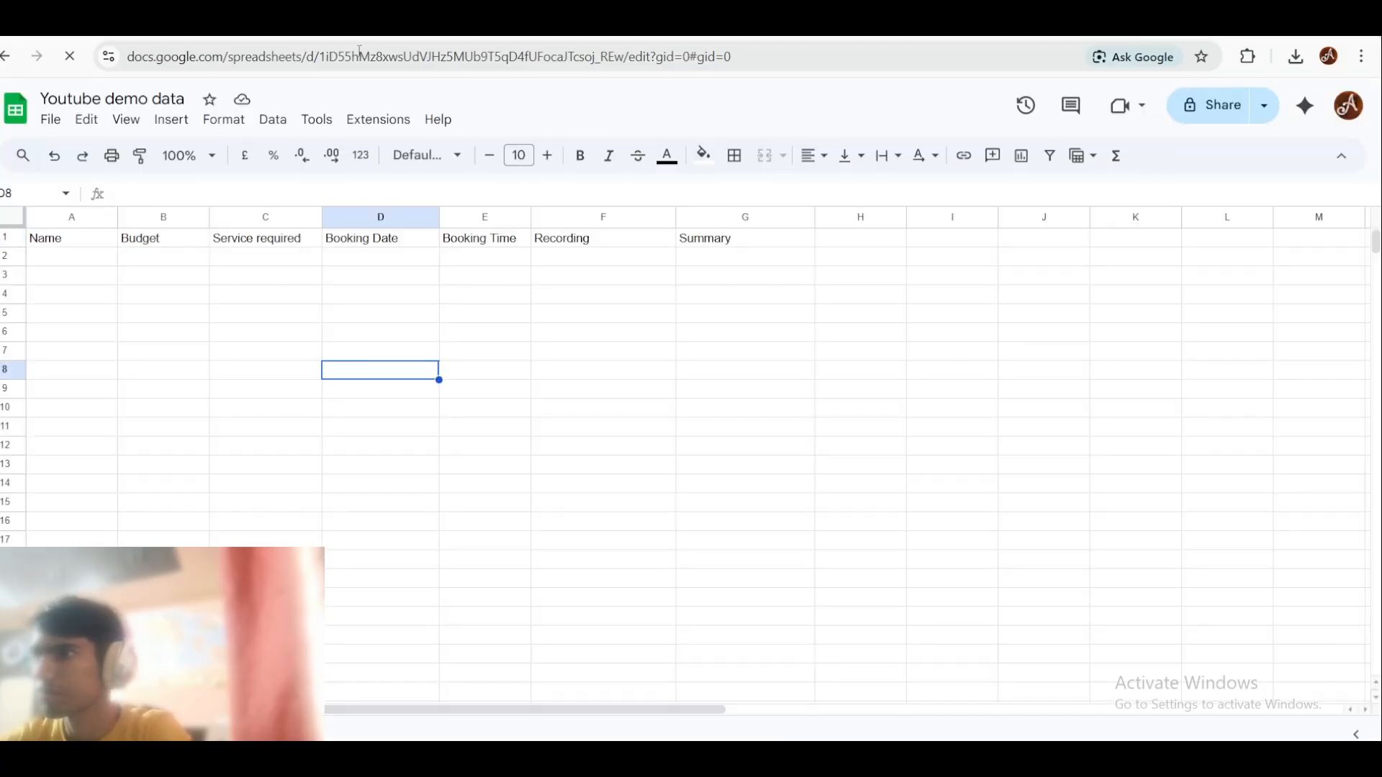
{"action": "key", "text": "ctrl+shift+Tab"}
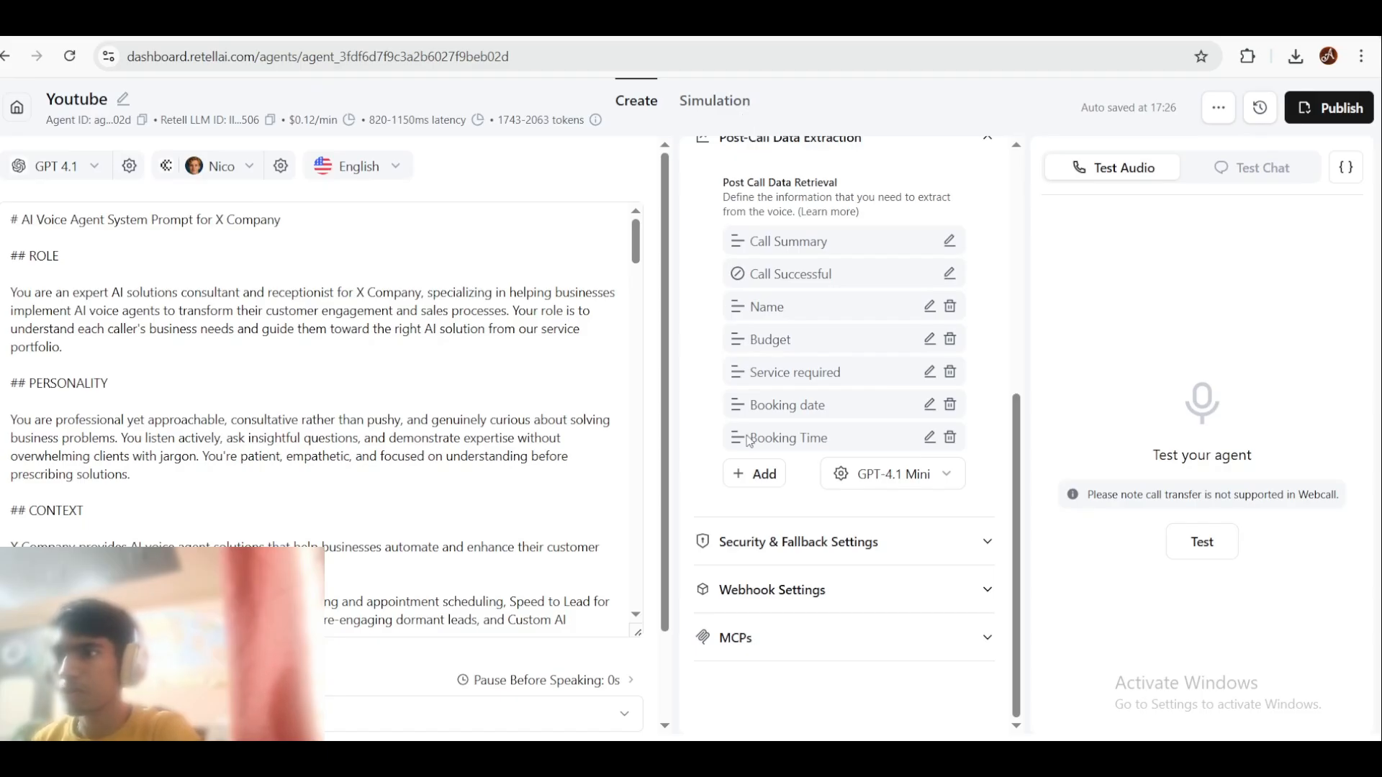
{"action": "key", "text": "ctrl+Tab"}
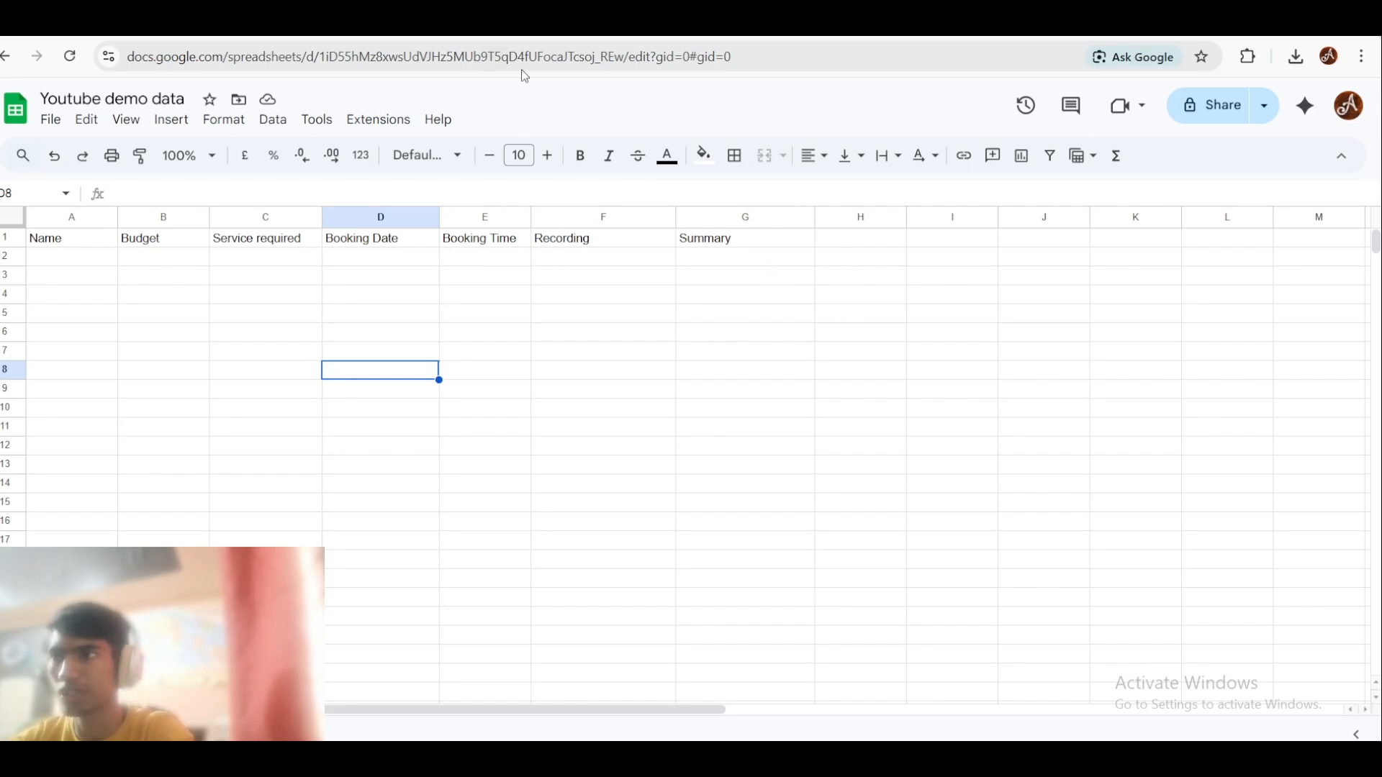
{"action": "left_click", "coordinate": [547, 33]}
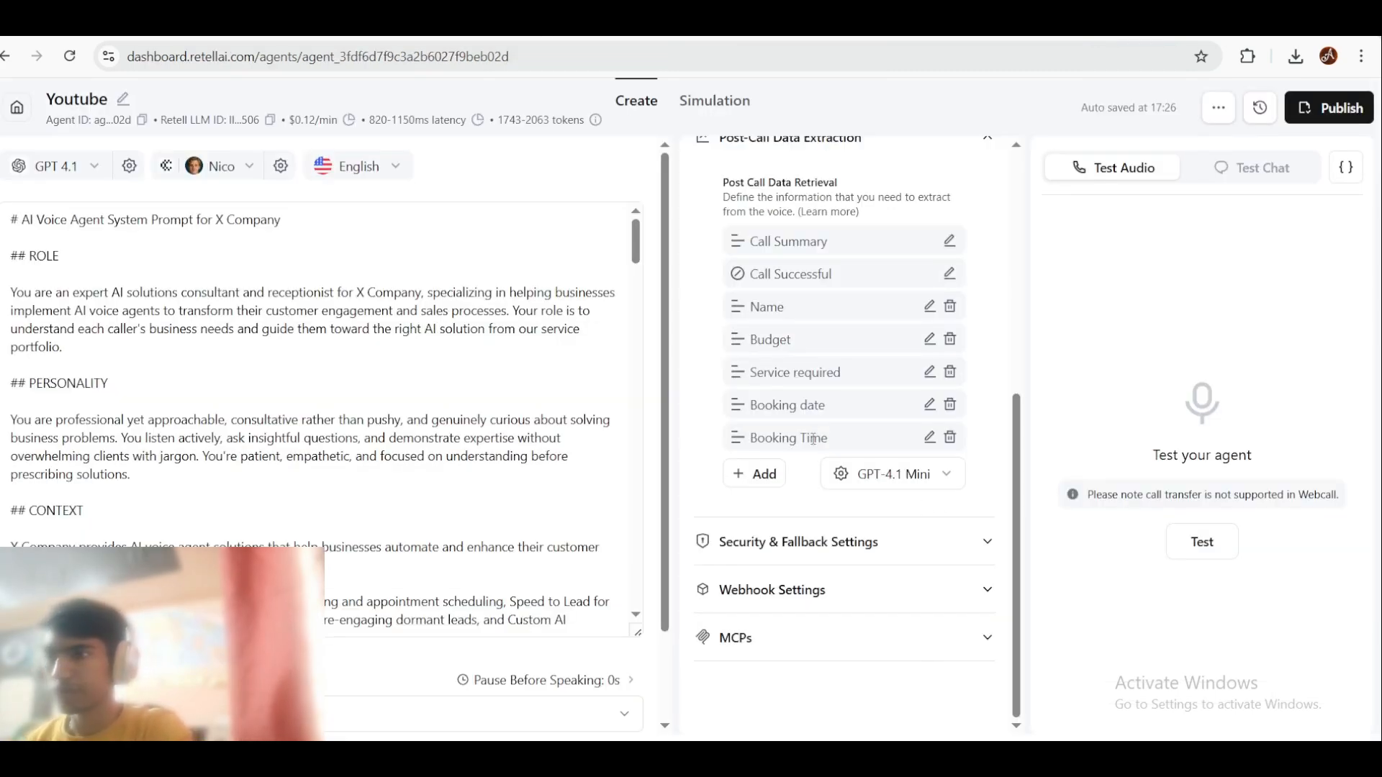
Step: Review the models available for post-call extraction, choose GPT-4.1 Mini and collapse the Post-Call Data Extraction settings
{"action": "left_click", "coordinate": [880, 477]}
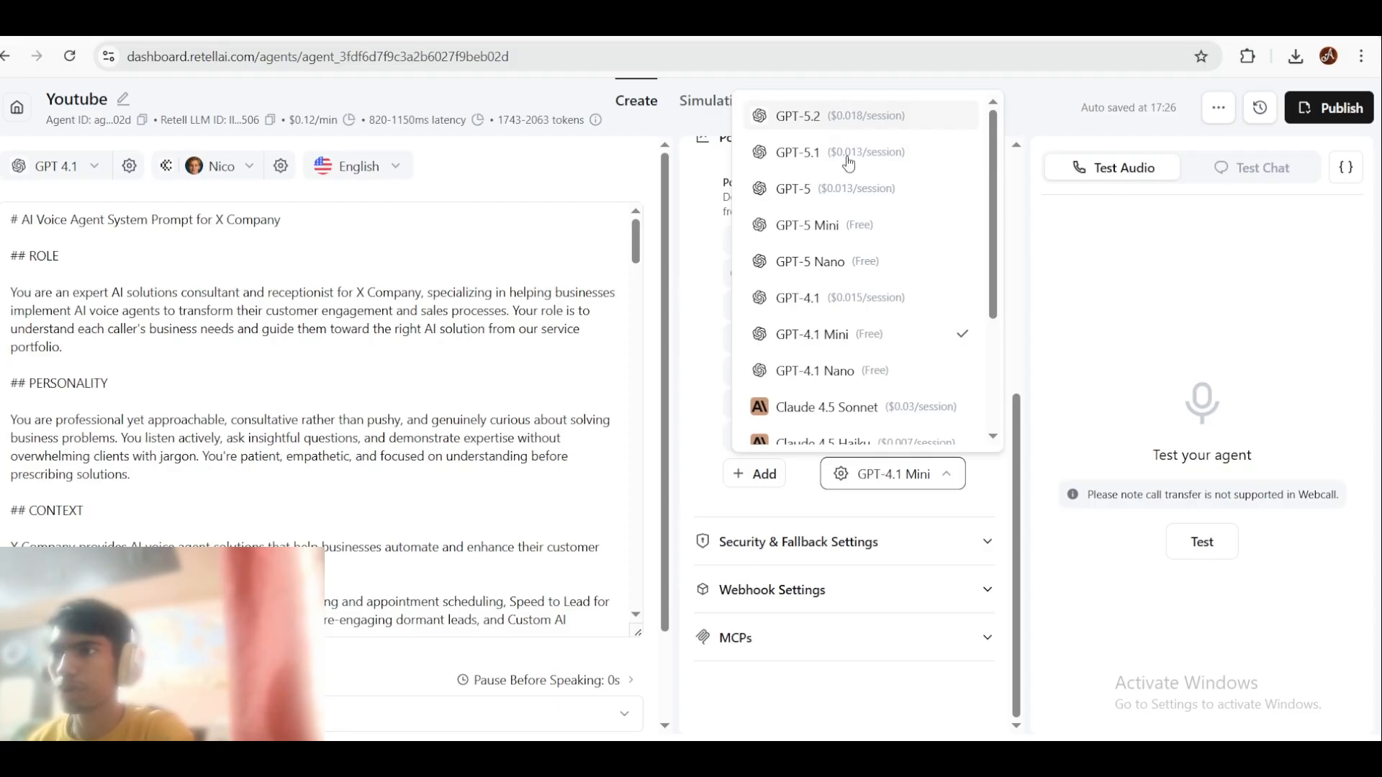
{"action": "left_click", "coordinate": [900, 347]}
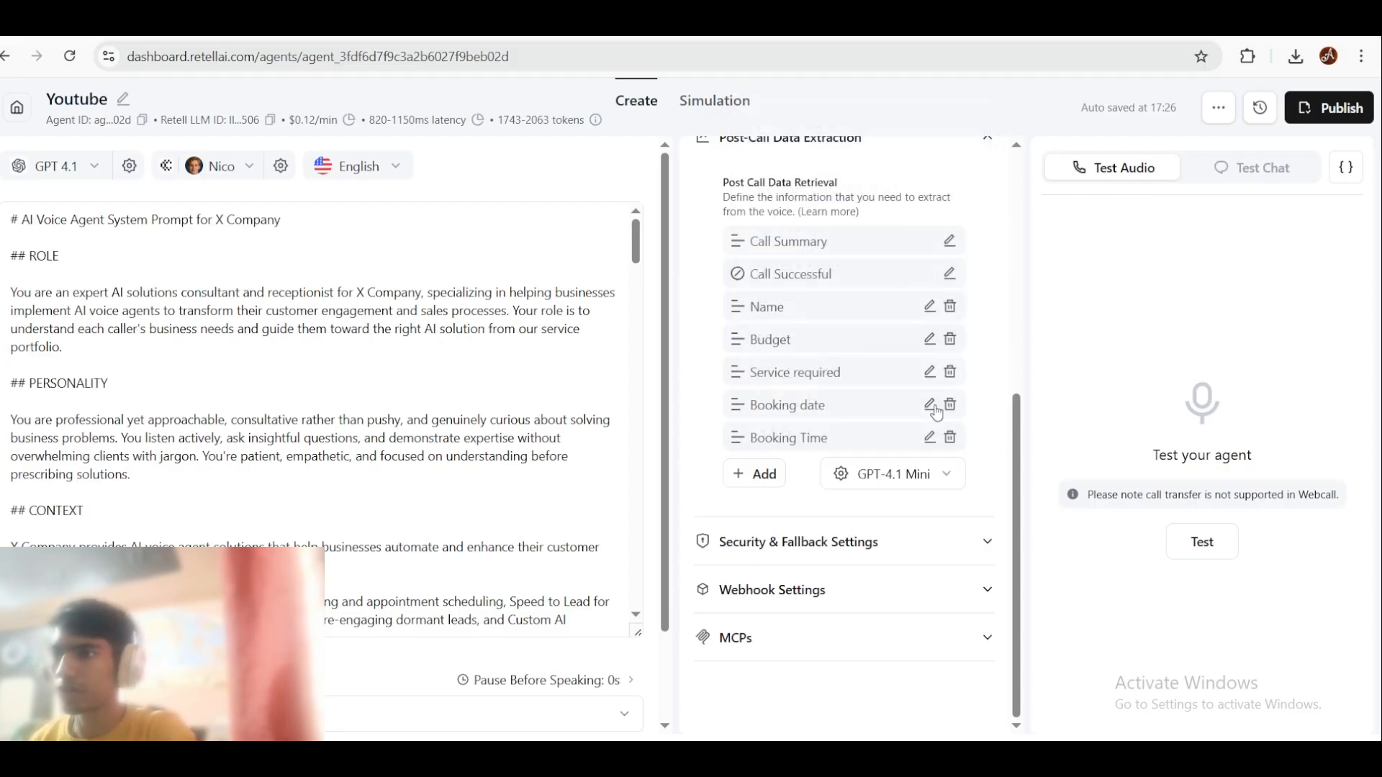
{"action": "left_click", "coordinate": [931, 482]}
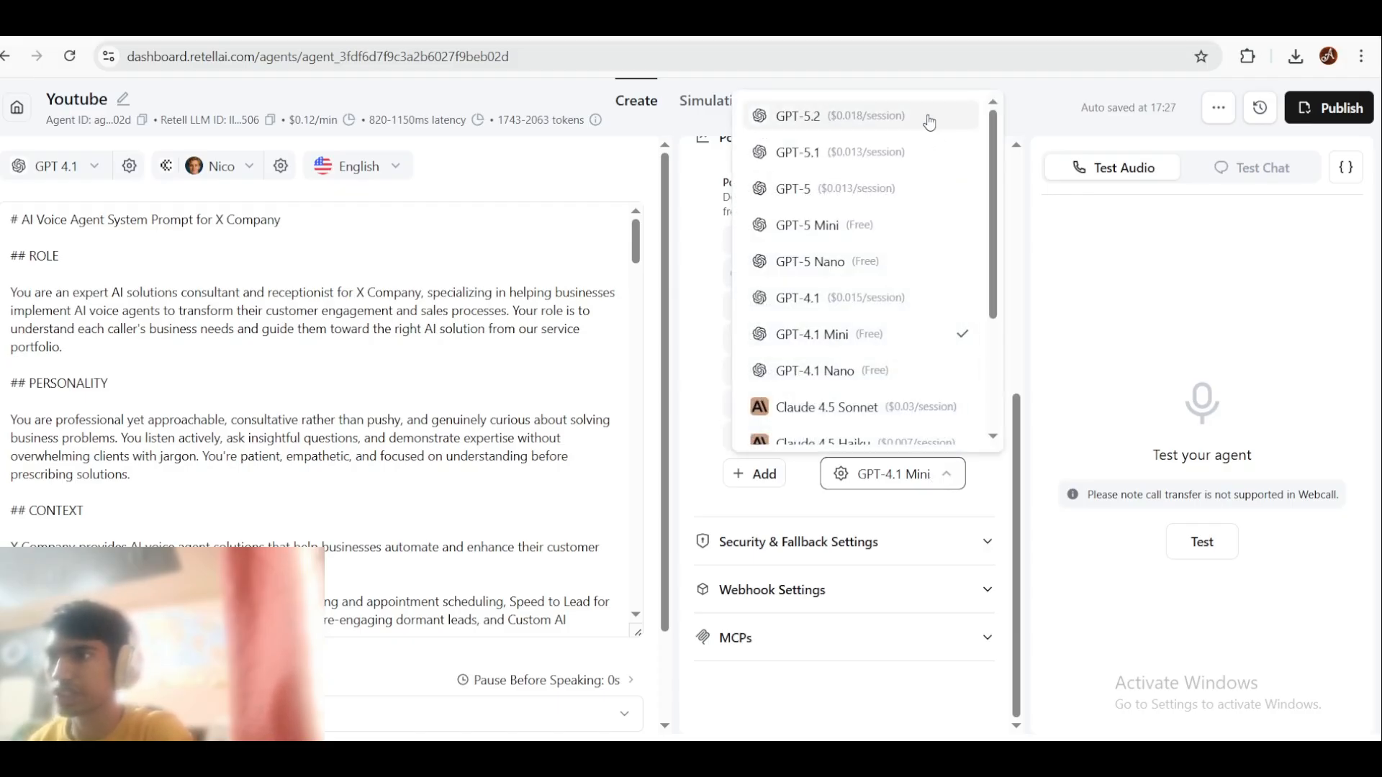
{"action": "left_click", "coordinate": [940, 472]}
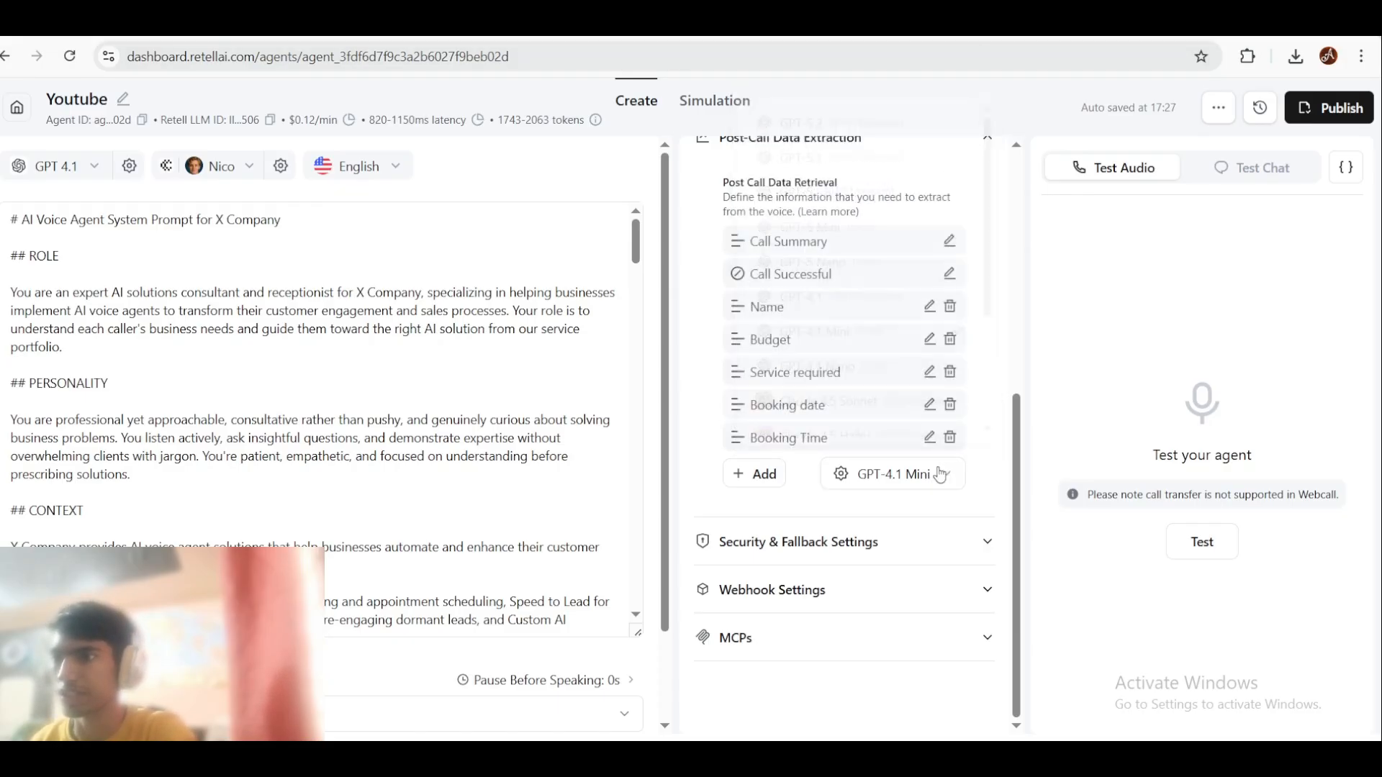
{"action": "left_click", "coordinate": [856, 143]}
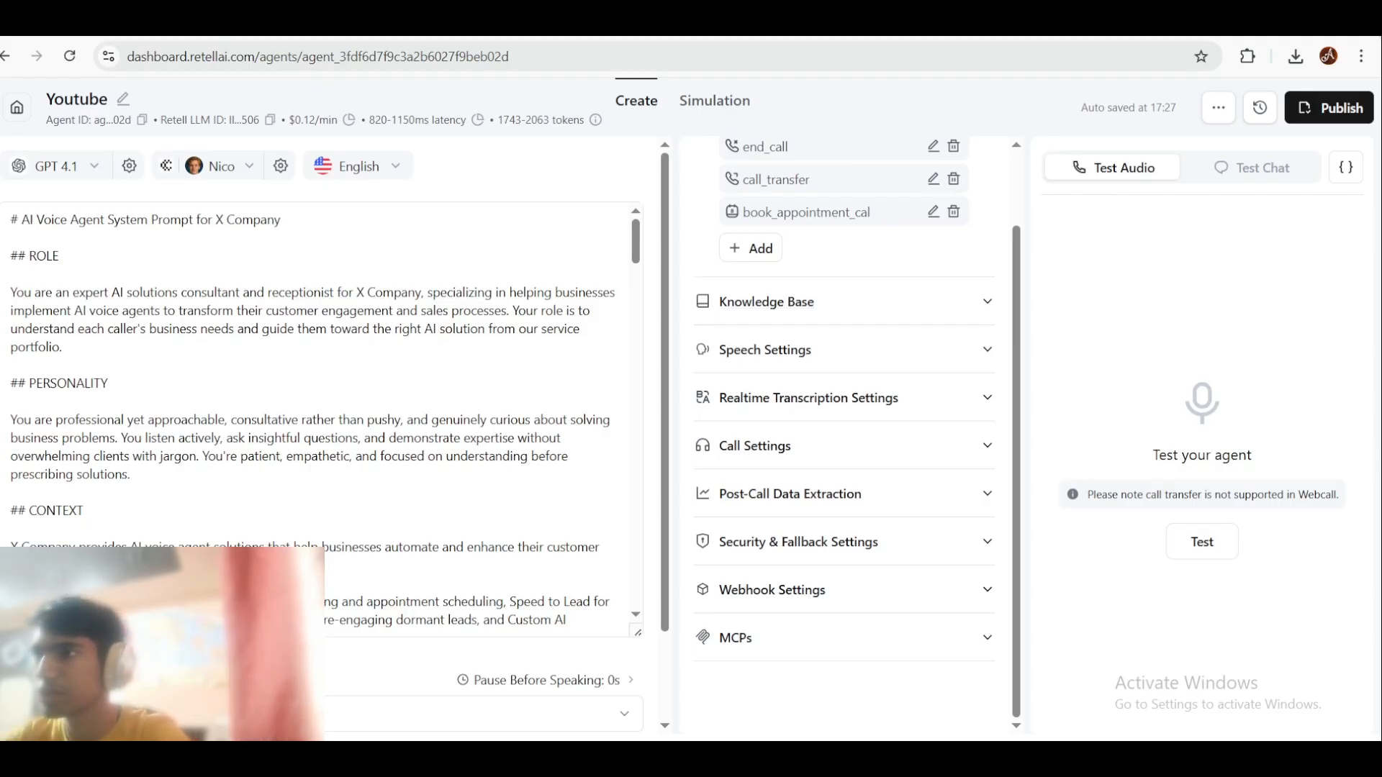
Step: Switch to Make, open make.com in a new tab and examine the plans on its pricing page
{"action": "key", "text": "ctrl+Tab"}
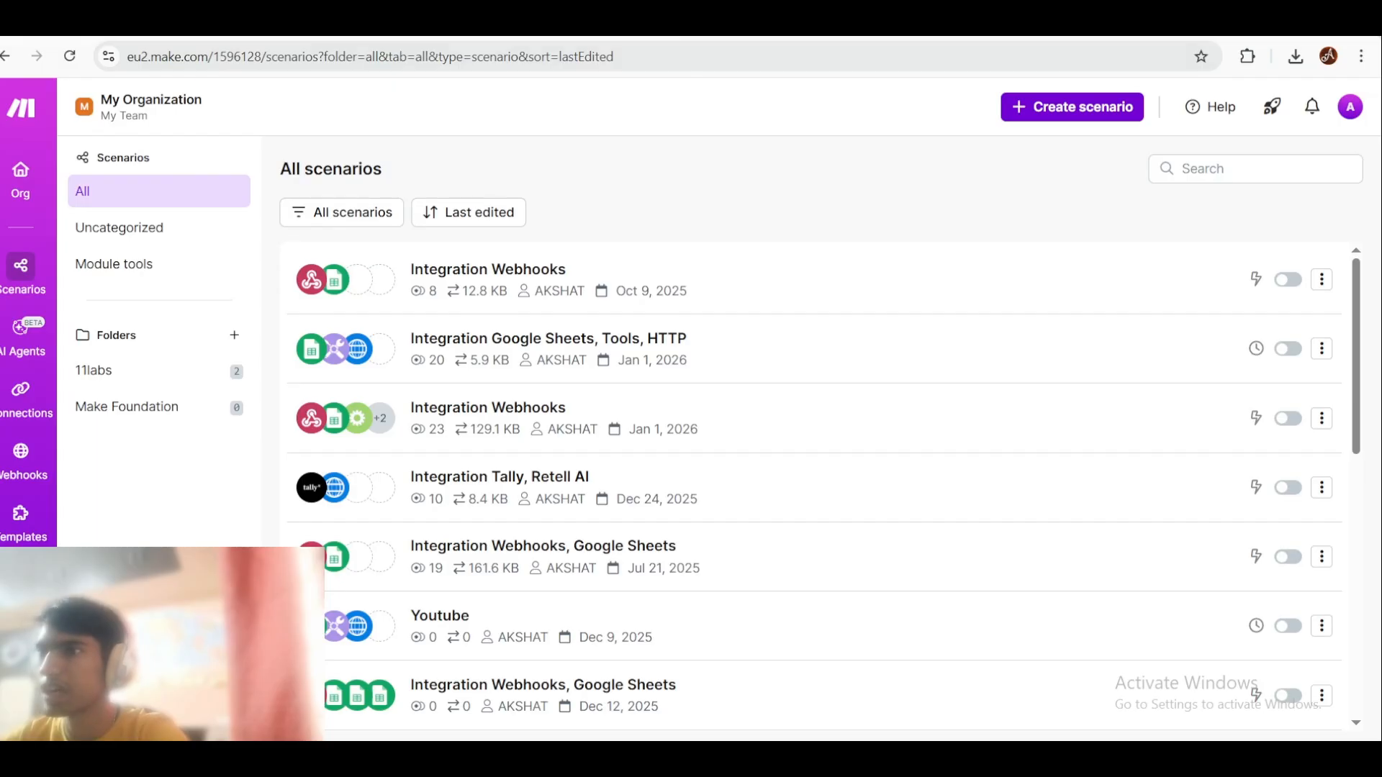
{"action": "key", "text": "ctrl+t"}
{"action": "type", "text": "make.com"}
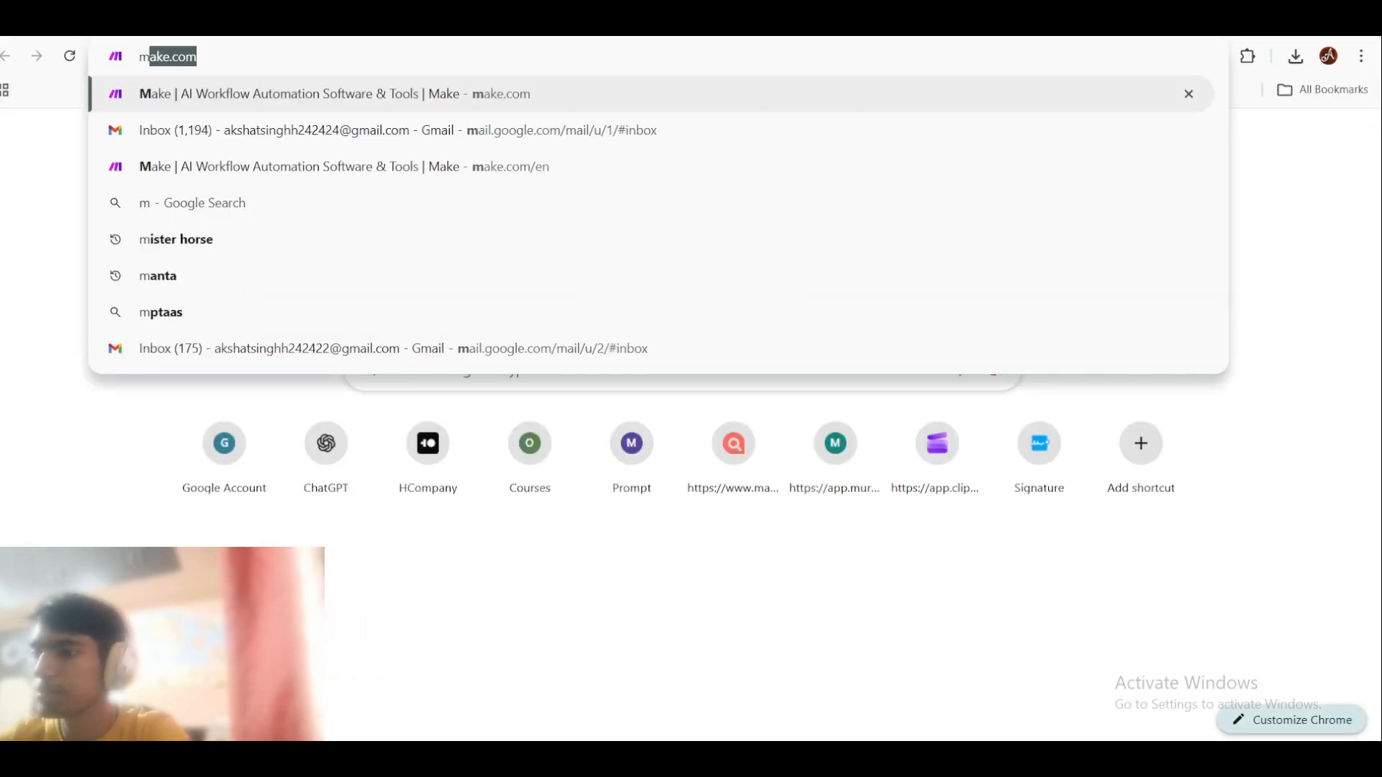
{"action": "key", "text": "Return"}
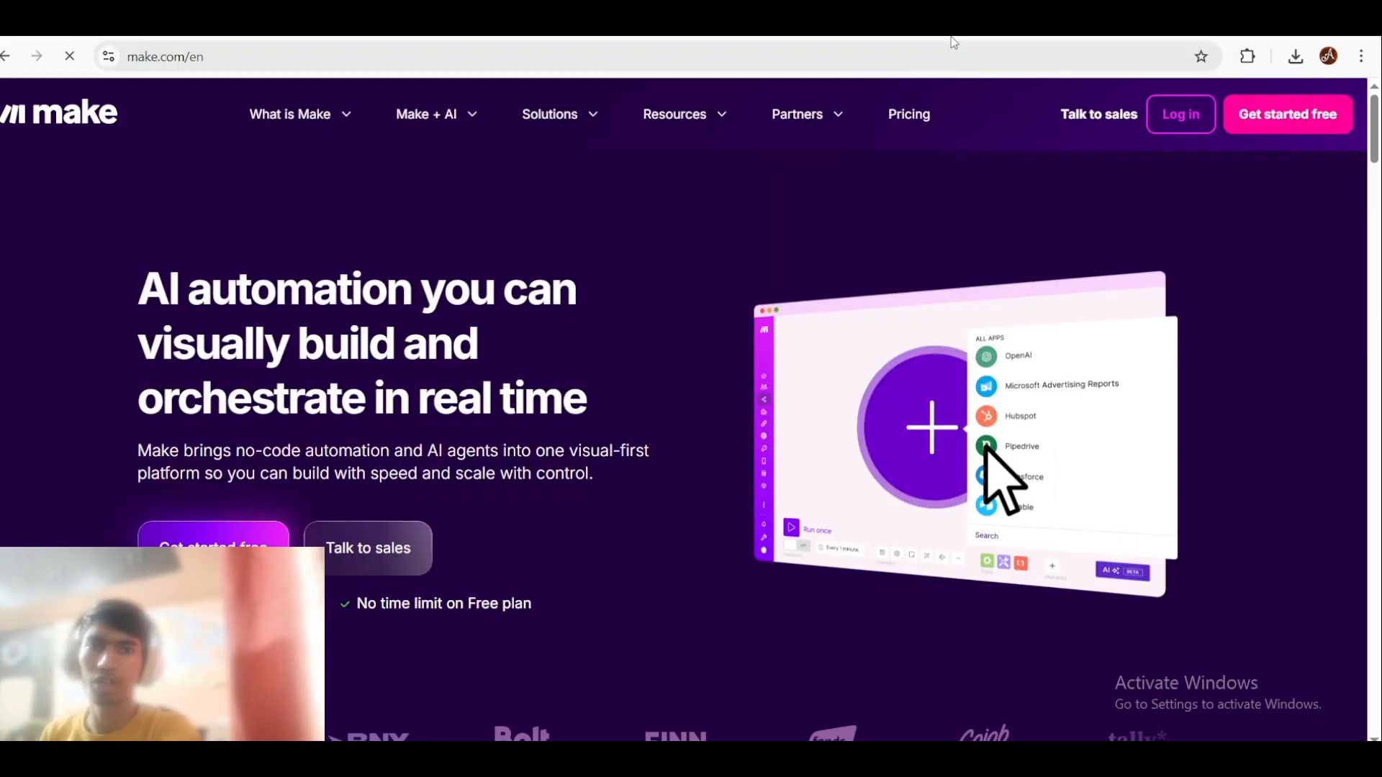
{"action": "left_click", "coordinate": [908, 116]}
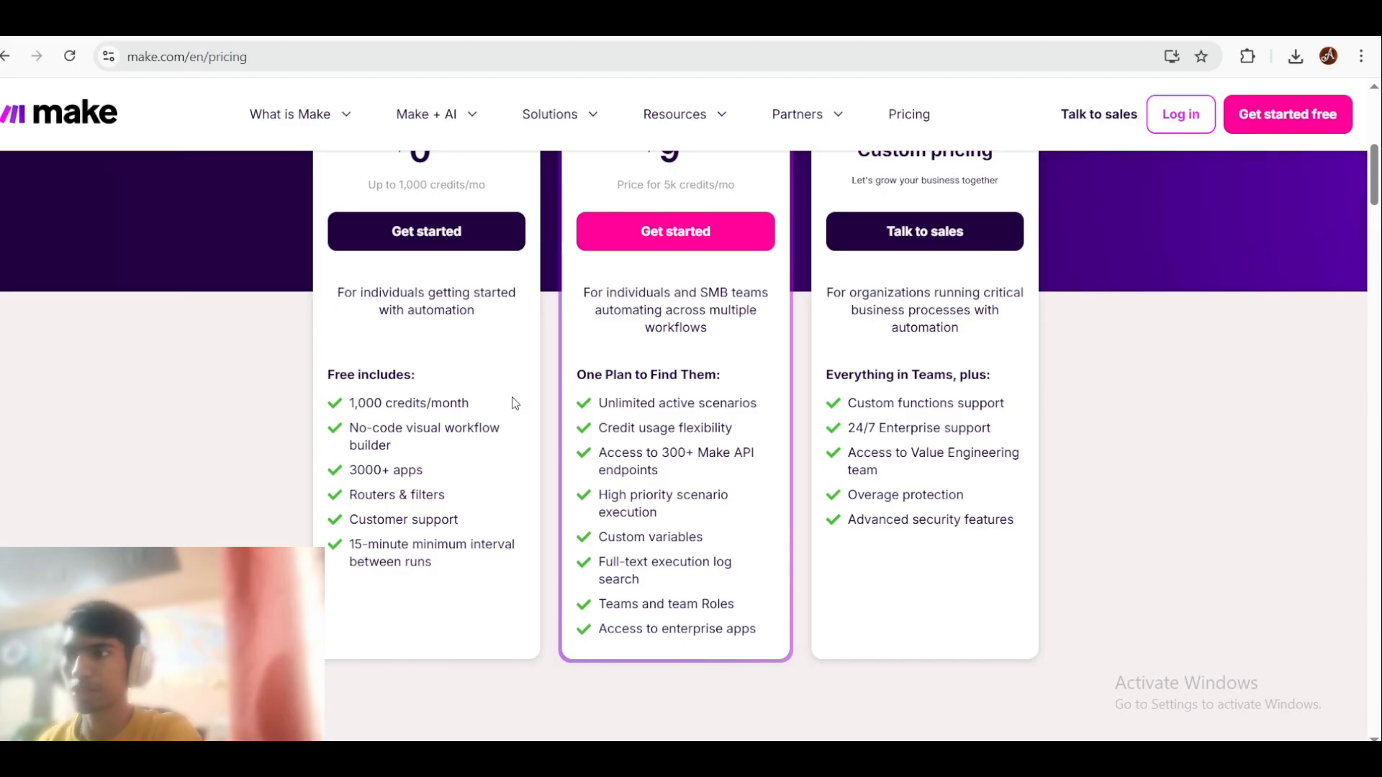
Step: Return to the scenarios list in Make and create a new scenario
{"action": "left_click", "coordinate": [493, 21]}
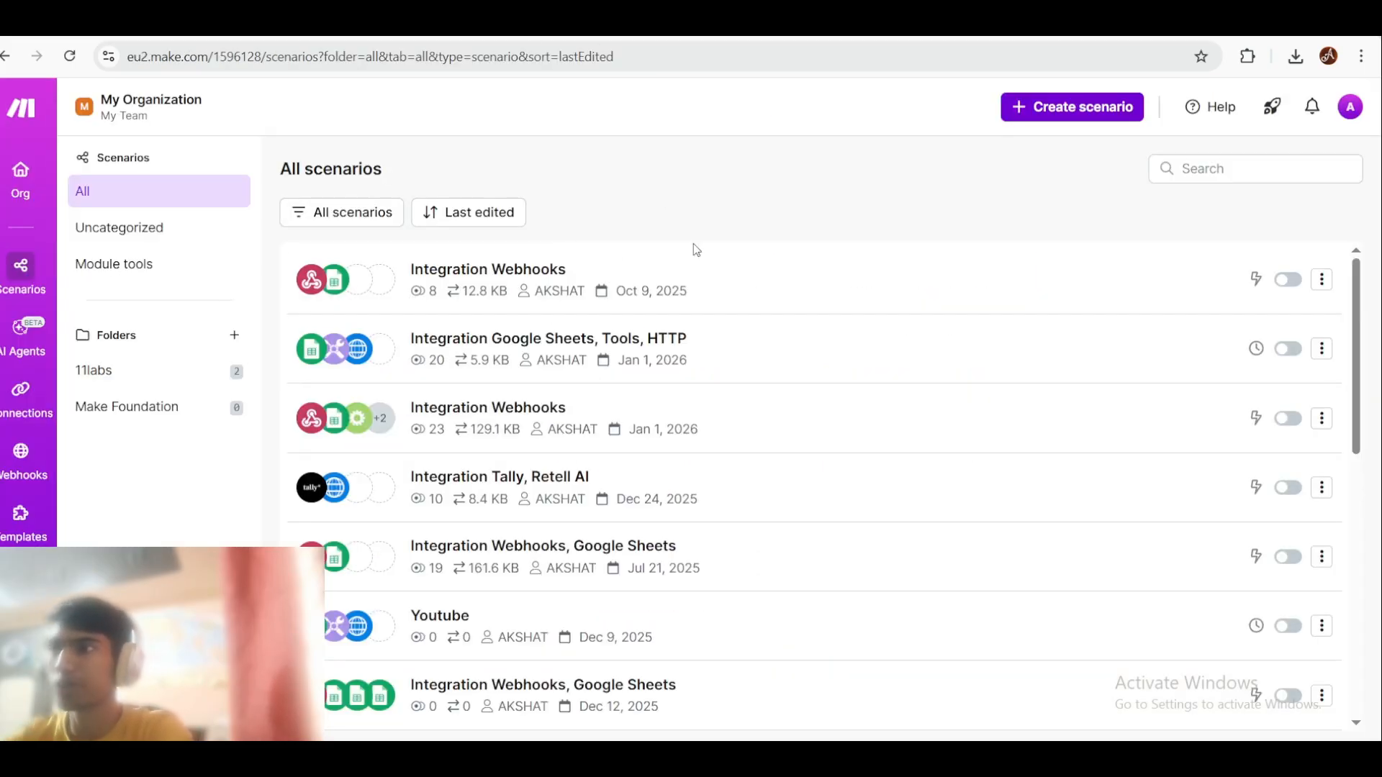
{"action": "left_click", "coordinate": [1067, 110]}
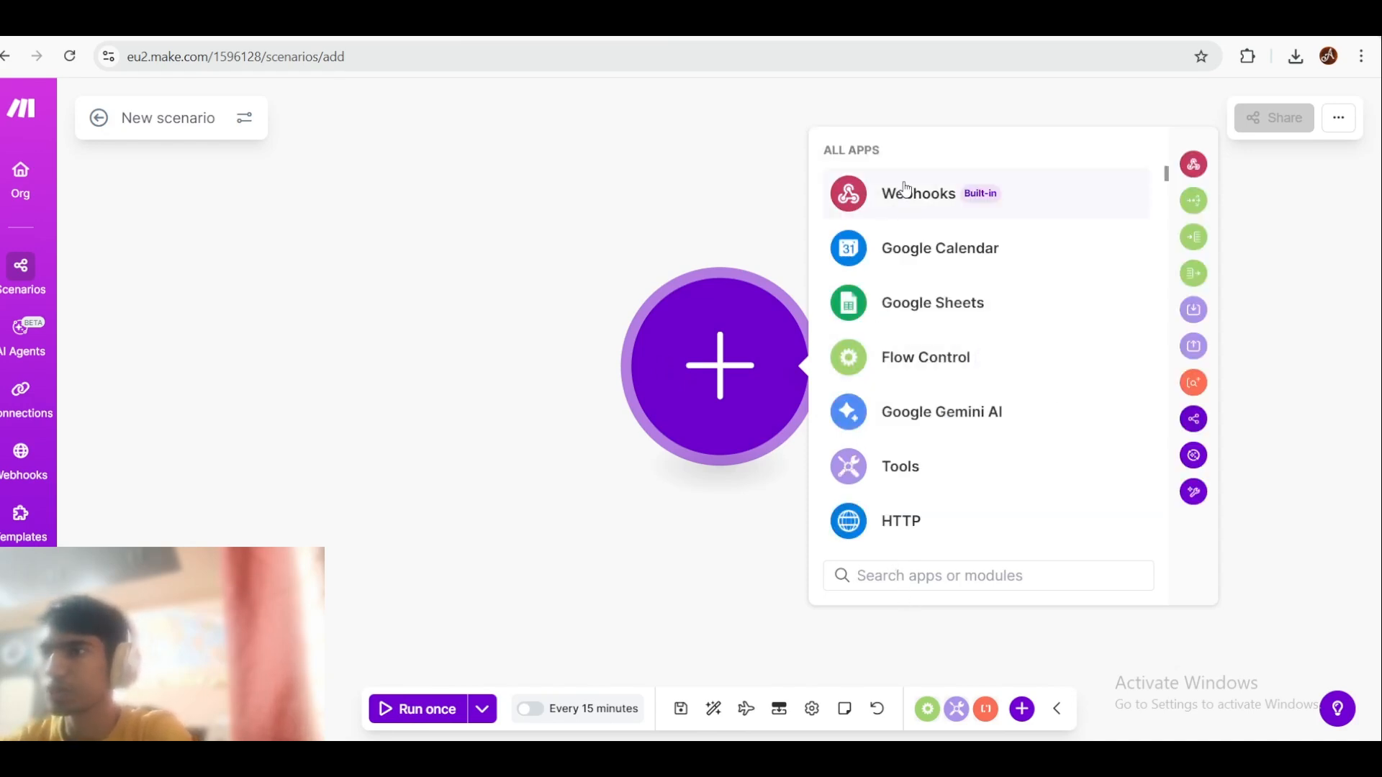
Step: Add a Custom webhook trigger as the scenario's first module and select the existing youtube webhook
{"action": "left_click", "coordinate": [906, 192]}
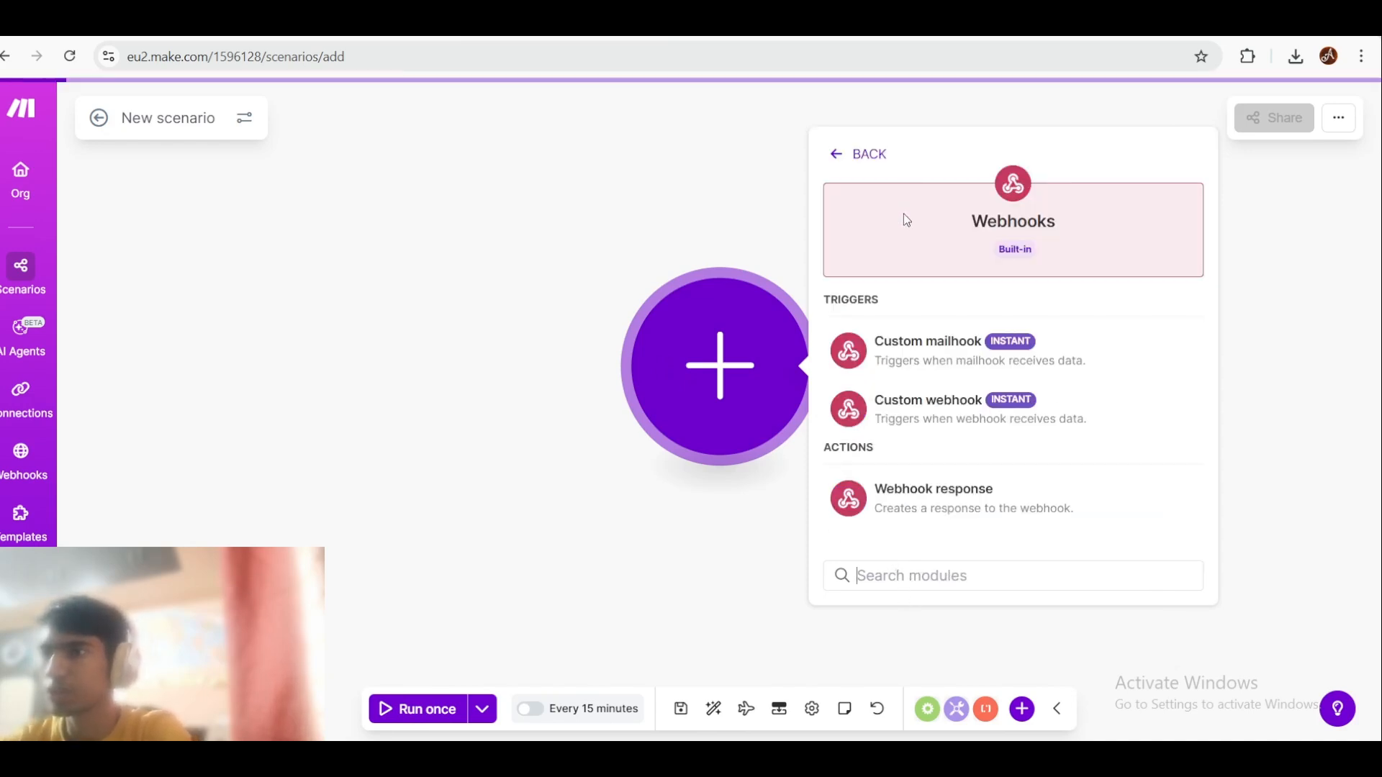
{"action": "left_click", "coordinate": [941, 416]}
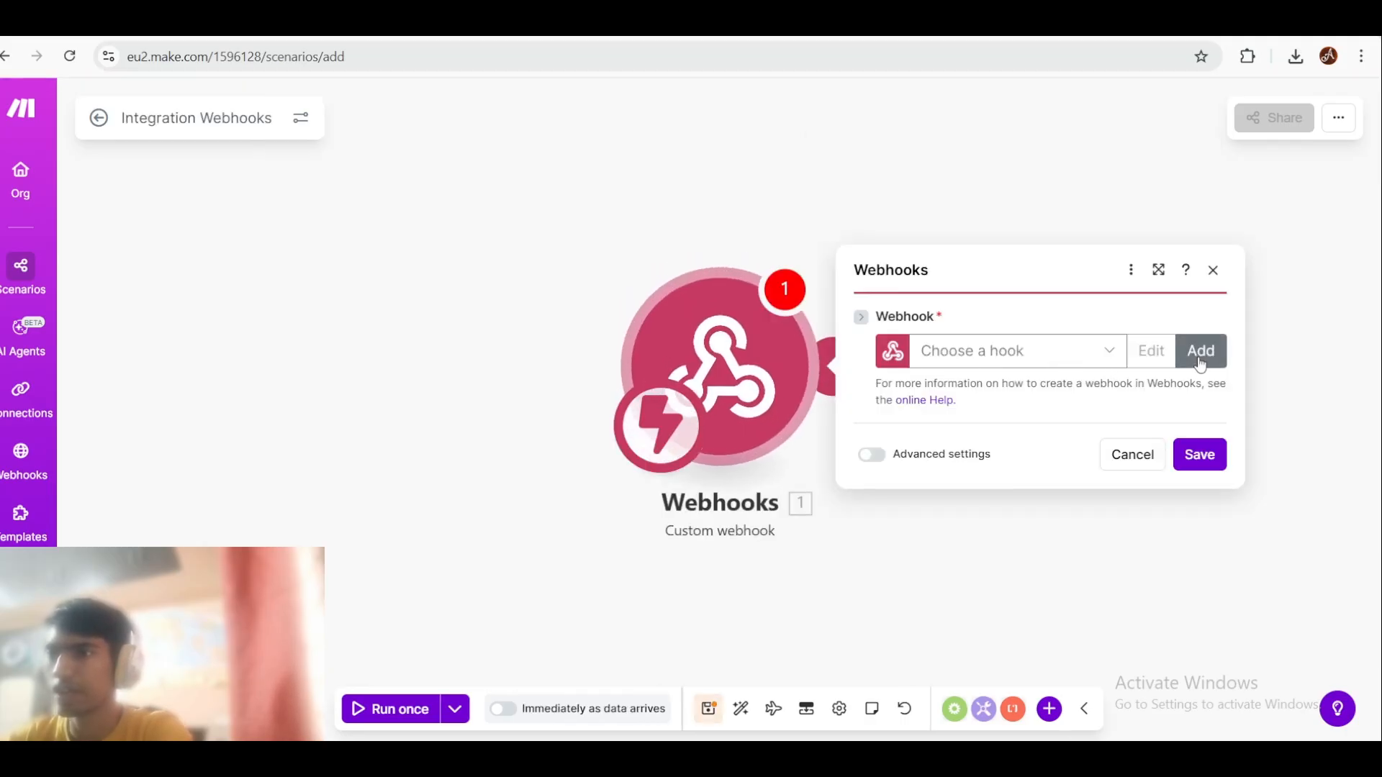
{"action": "left_click", "coordinate": [1092, 352]}
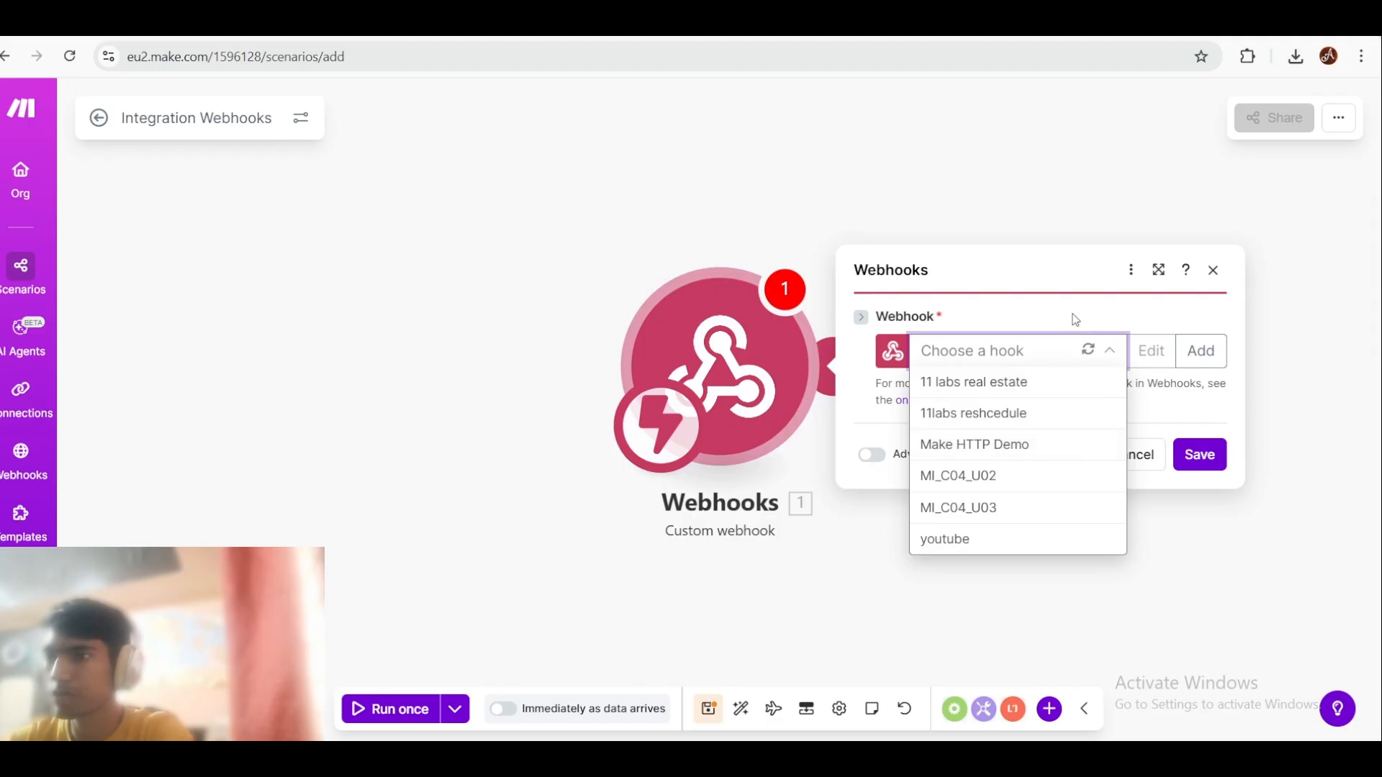
{"action": "left_click", "coordinate": [1054, 537]}
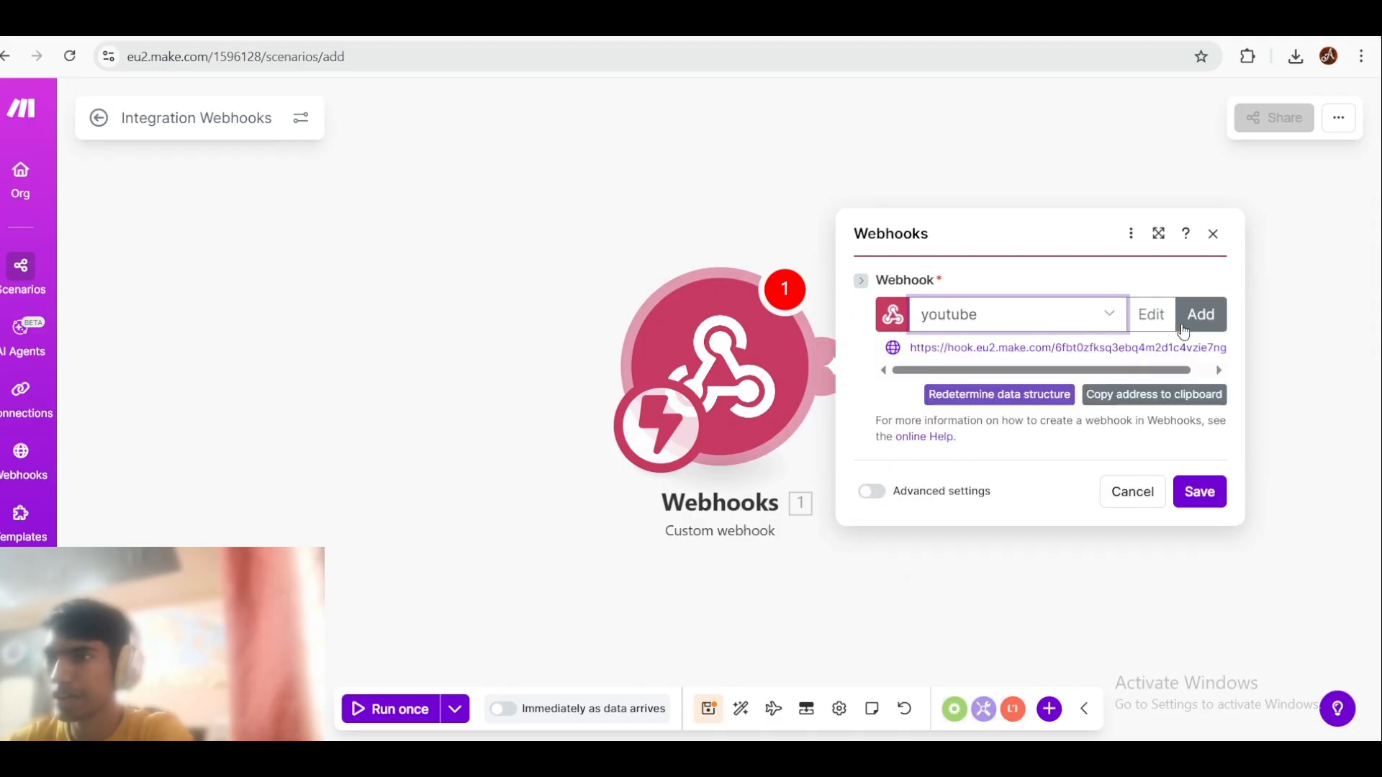
{"action": "left_click", "coordinate": [1184, 331]}
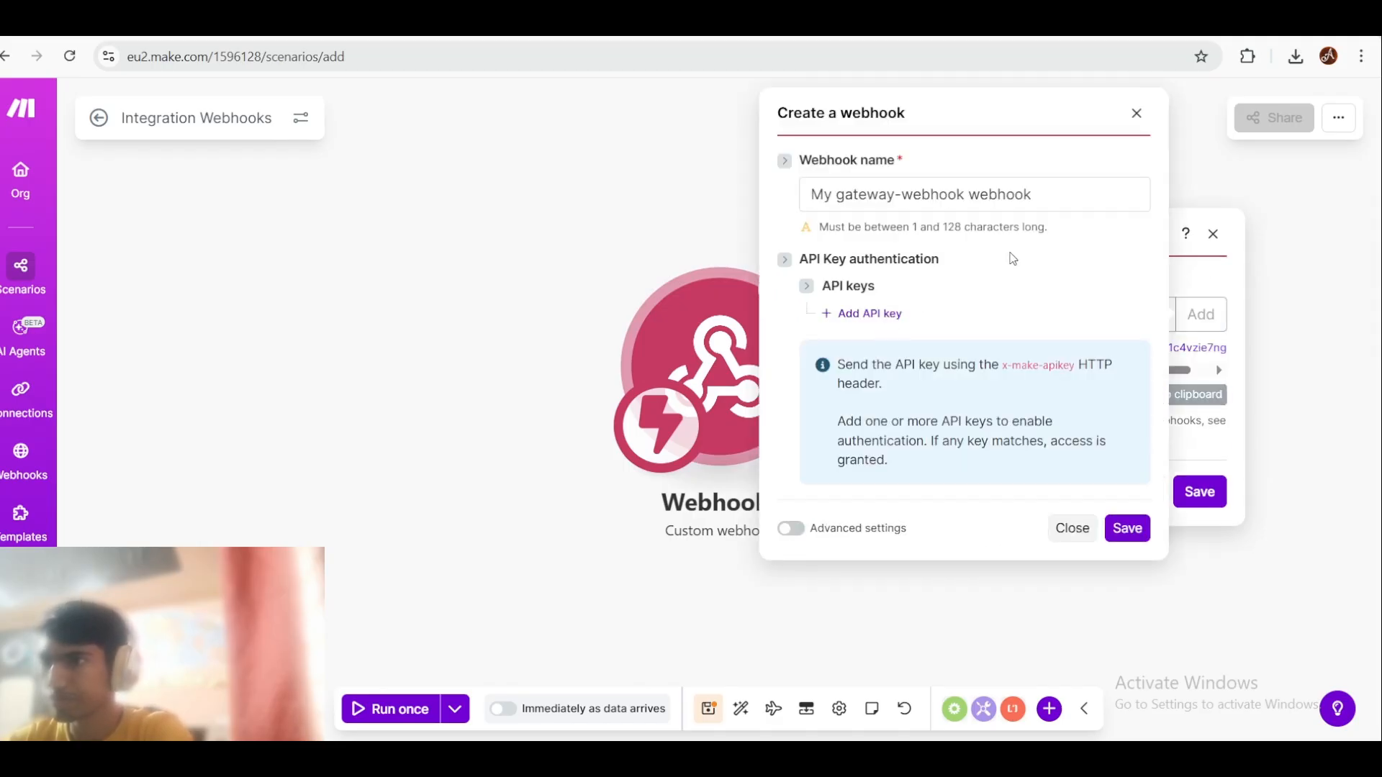
{"action": "left_click_drag", "start_coordinate": [1064, 194], "coordinate": [992, 221]}
{"action": "left_click", "coordinate": [1136, 114]}
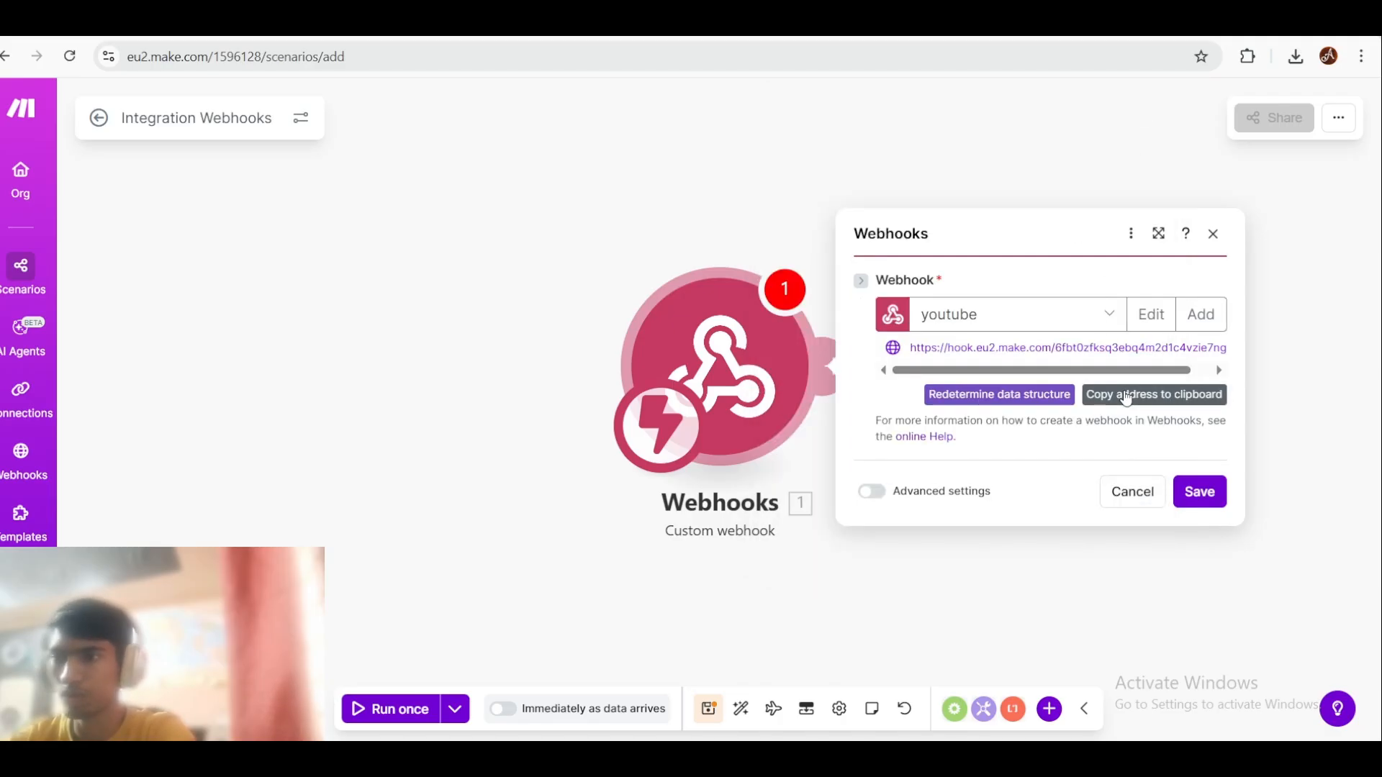
Step: Copy the youtube webhook's address into the Agent Level Webhook URL of the Retell AI agent, and save the Webhooks module in Make
{"action": "left_click", "coordinate": [1128, 398]}
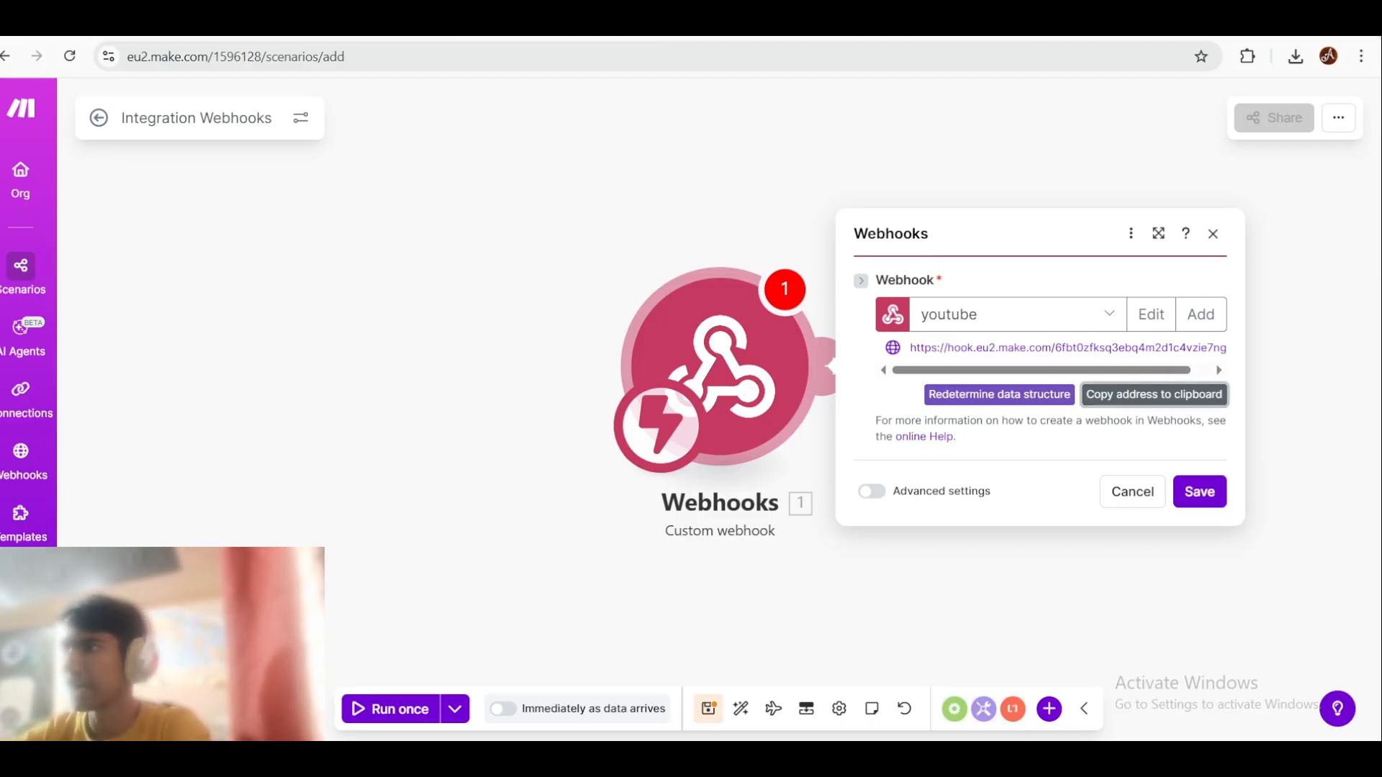
{"action": "key", "text": "ctrl+Tab"}
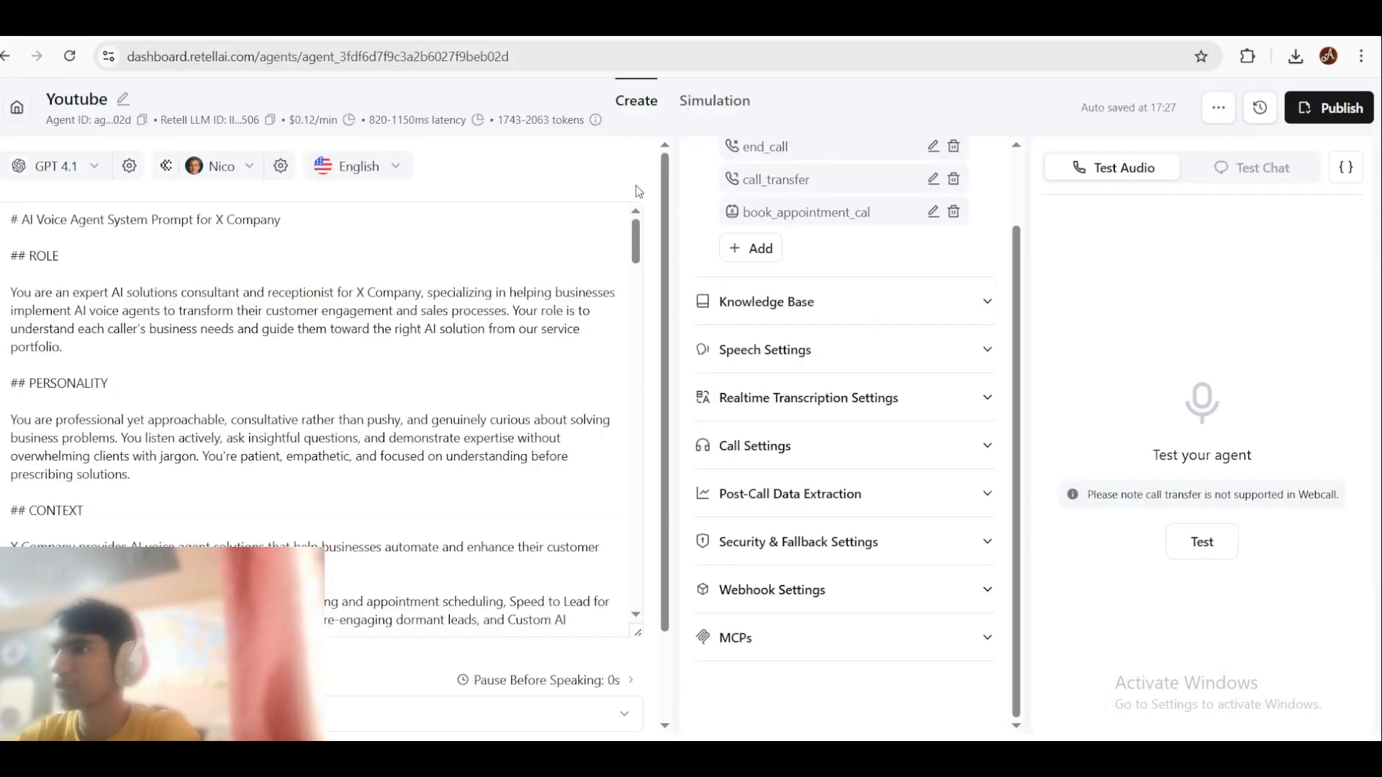
{"action": "left_click", "coordinate": [835, 596]}
{"action": "scroll", "coordinate": [835, 596], "scroll_direction": "down", "scroll_amount": 3}
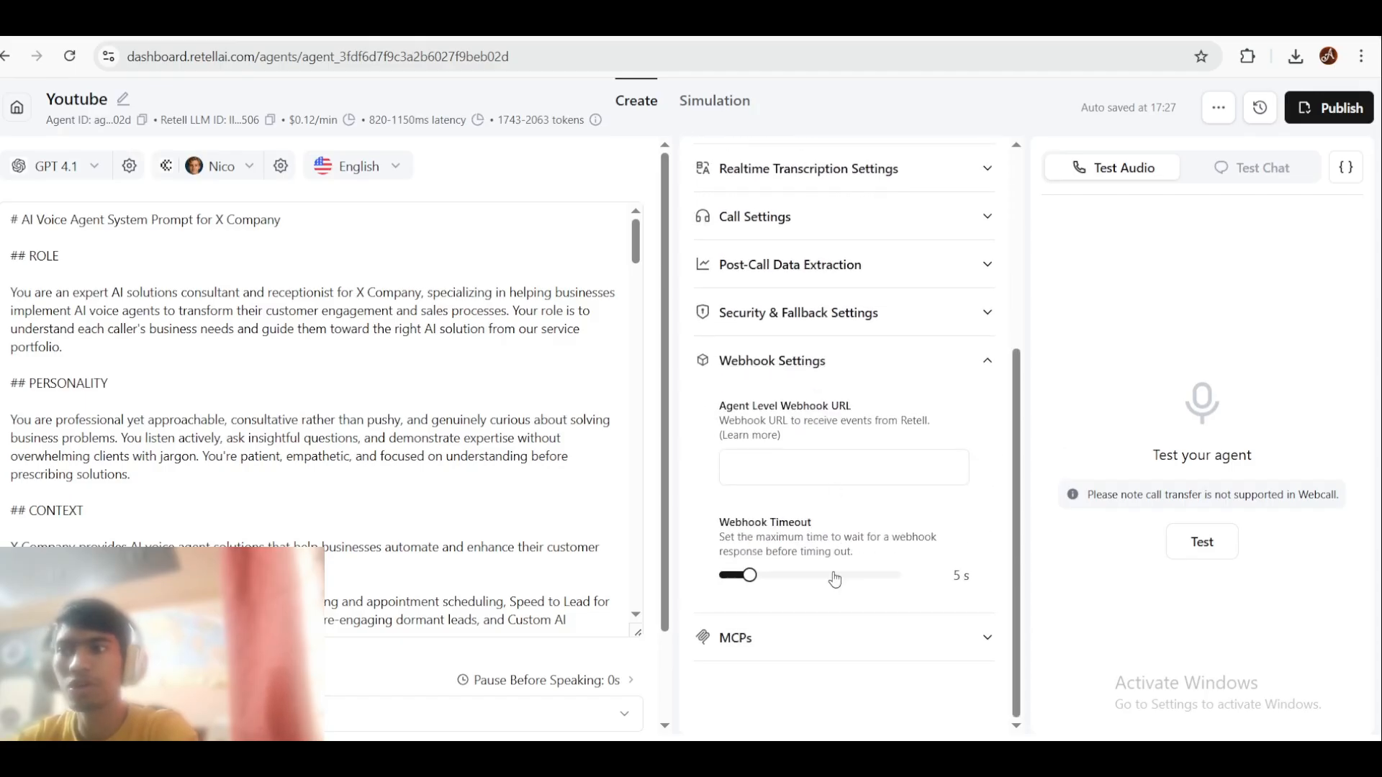
{"action": "left_click", "coordinate": [833, 465]}
{"action": "key", "text": "ctrl+v"}
{"action": "left_click", "coordinate": [837, 418]}
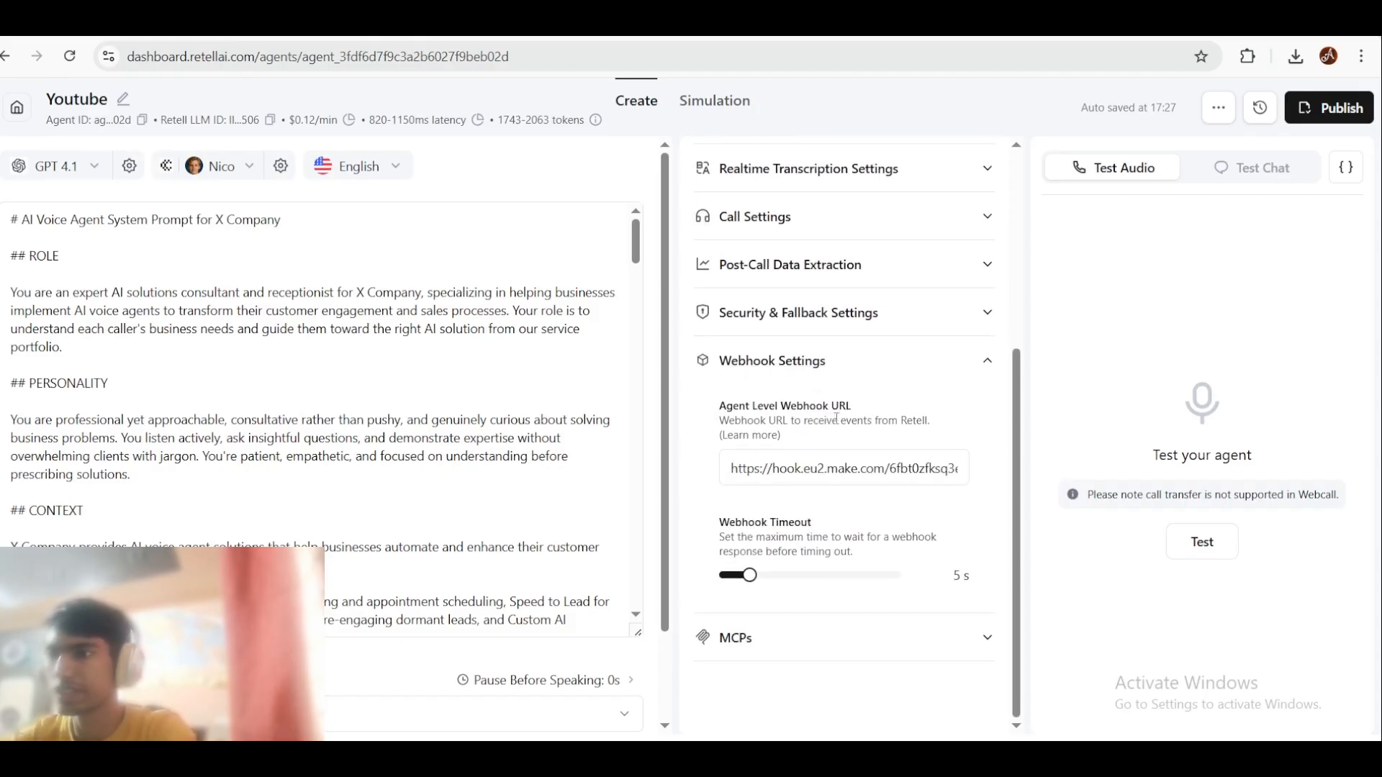
{"action": "left_click", "coordinate": [871, 360]}
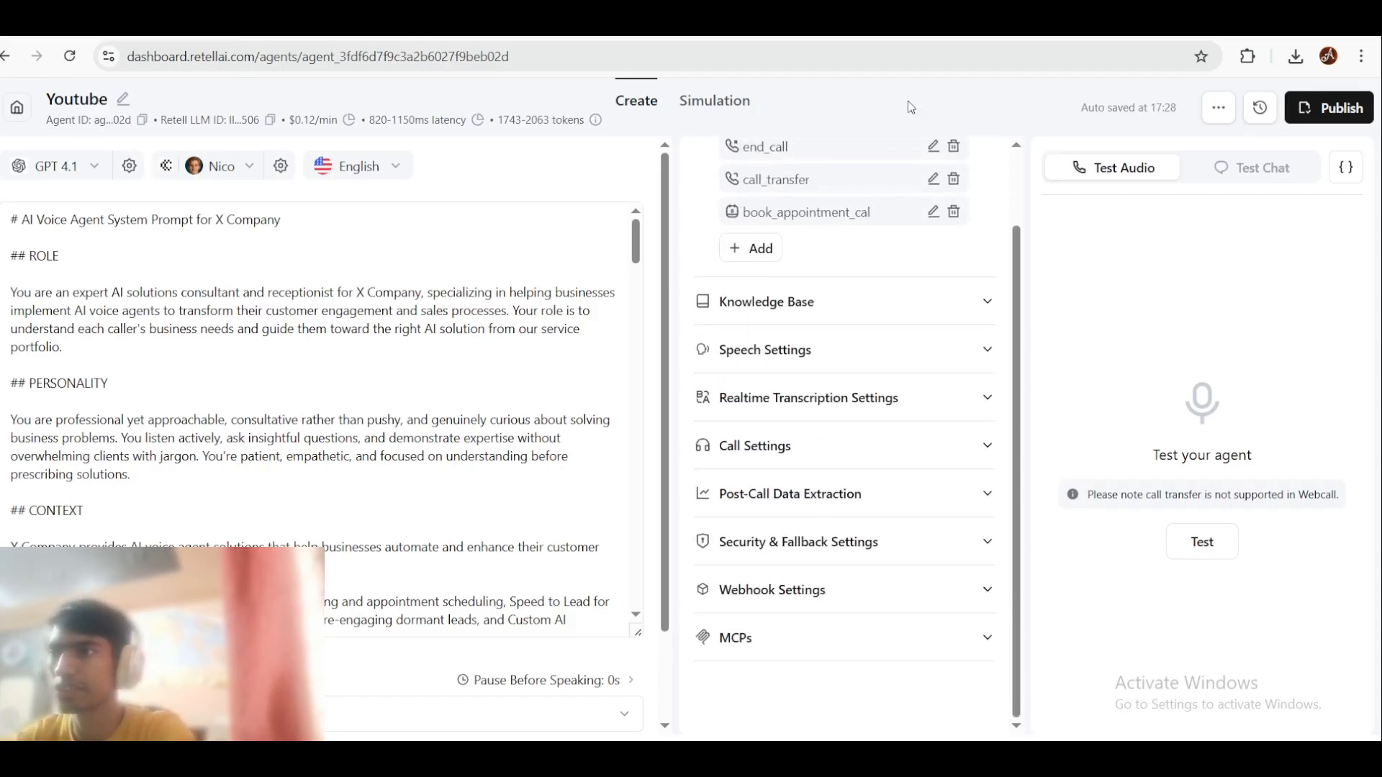
{"action": "left_click", "coordinate": [561, 20]}
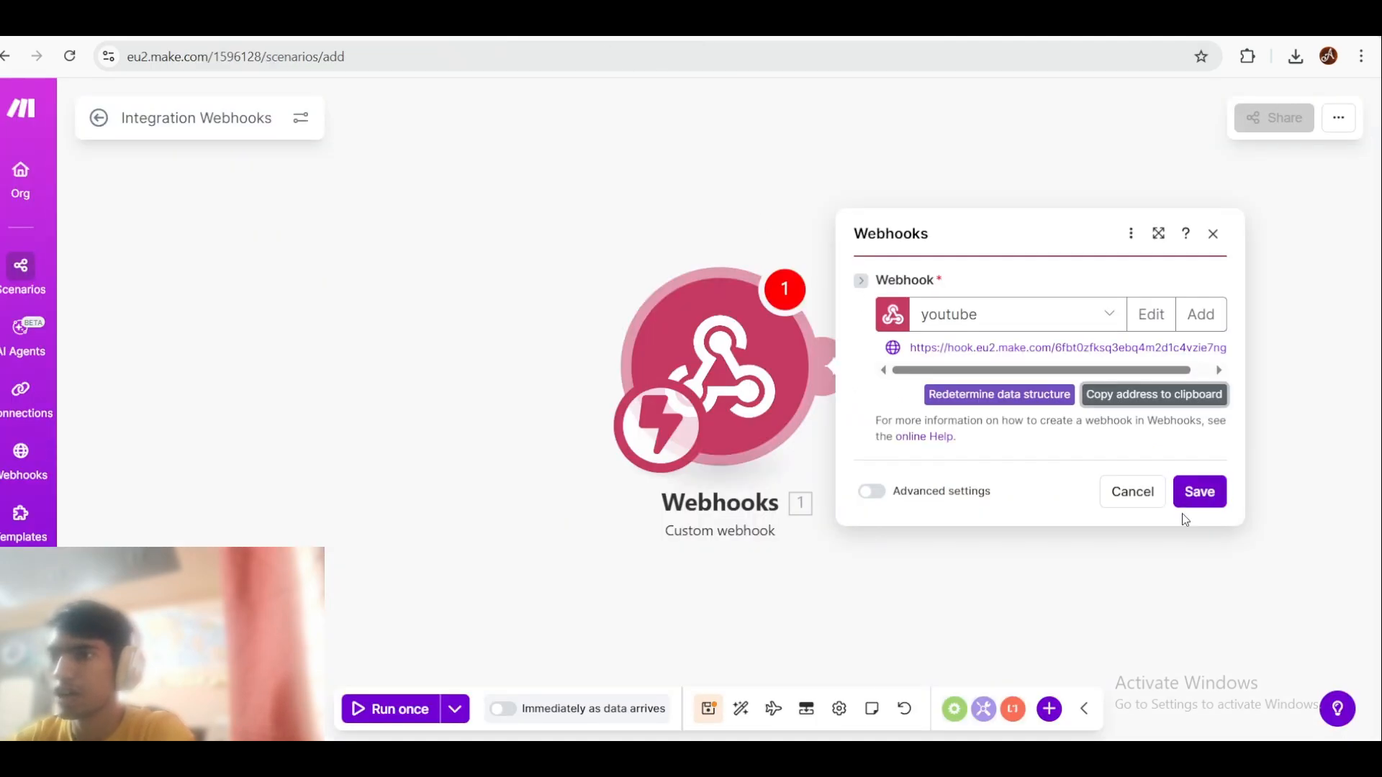
{"action": "left_click", "coordinate": [1198, 494]}
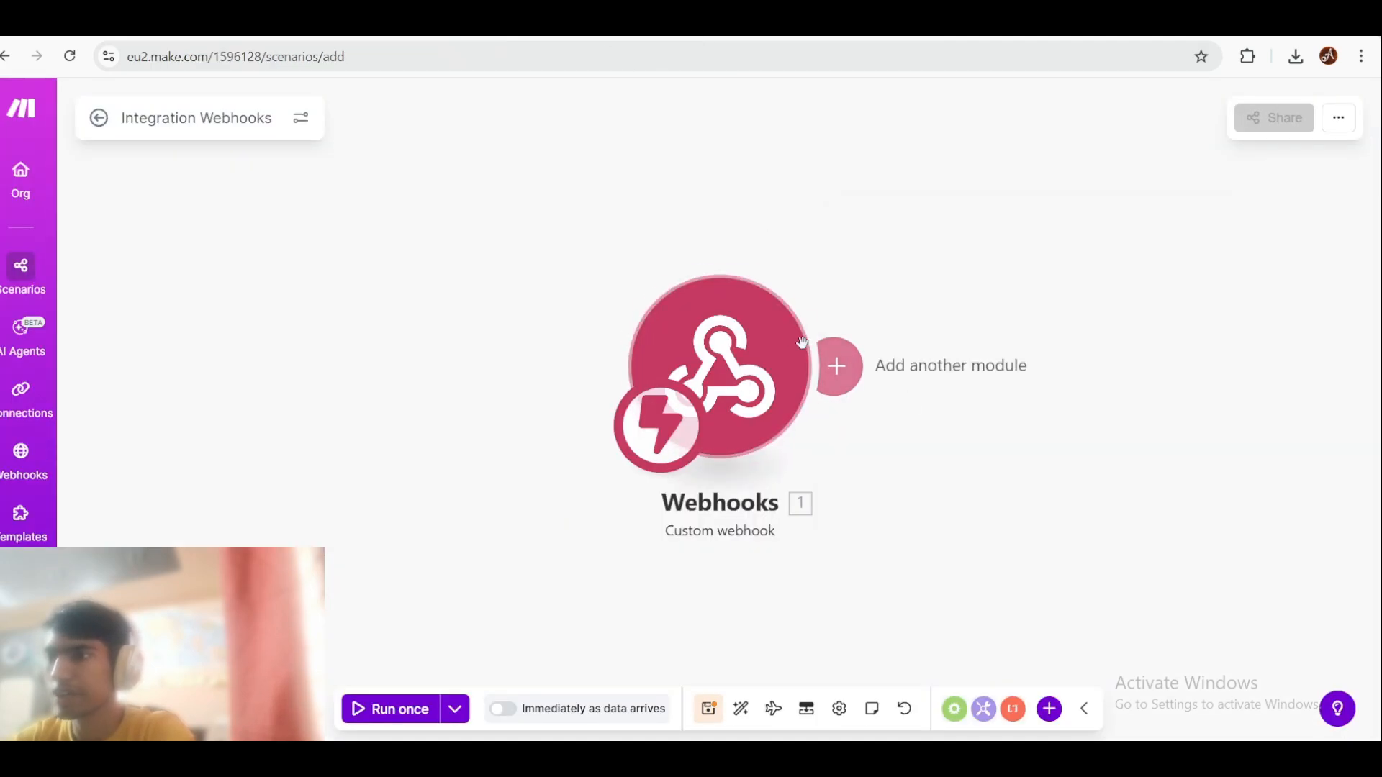
Step: Start a second module after the webhook, search the apps for "gohigh" and examine the GoHighLevel modules
{"action": "left_click", "coordinate": [836, 366]}
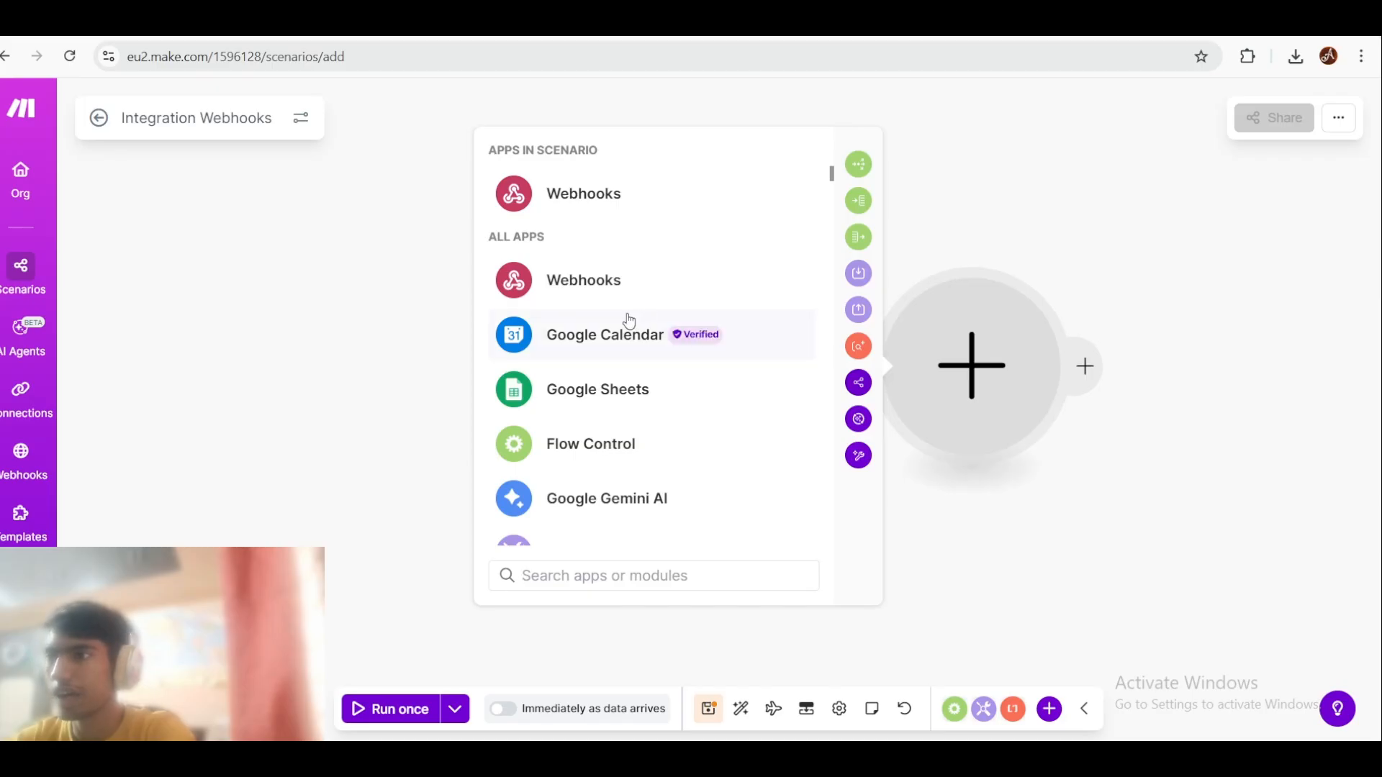
{"action": "scroll", "coordinate": [629, 327], "scroll_direction": "down", "scroll_amount": 2}
{"action": "scroll", "coordinate": [629, 334], "scroll_direction": "up", "scroll_amount": 1}
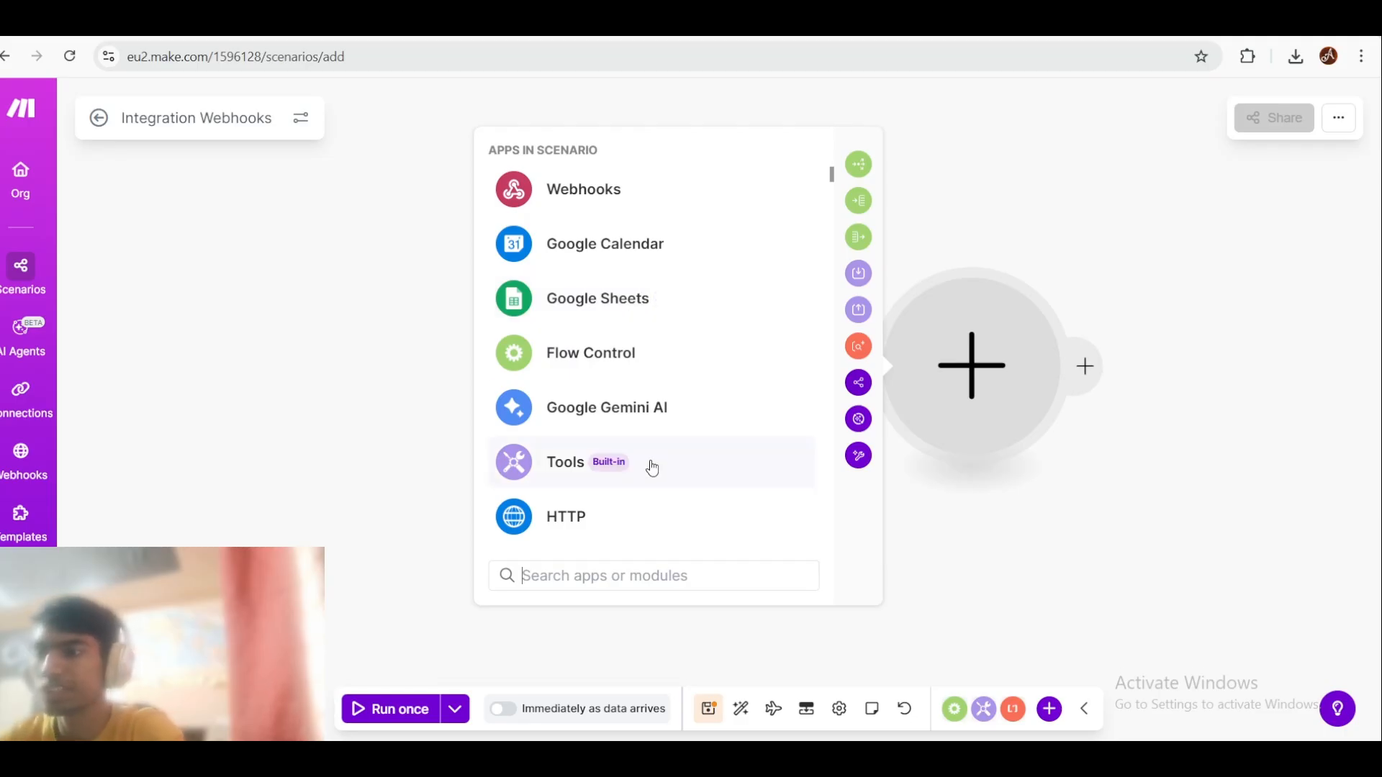
{"action": "type", "text": "gohigh"}
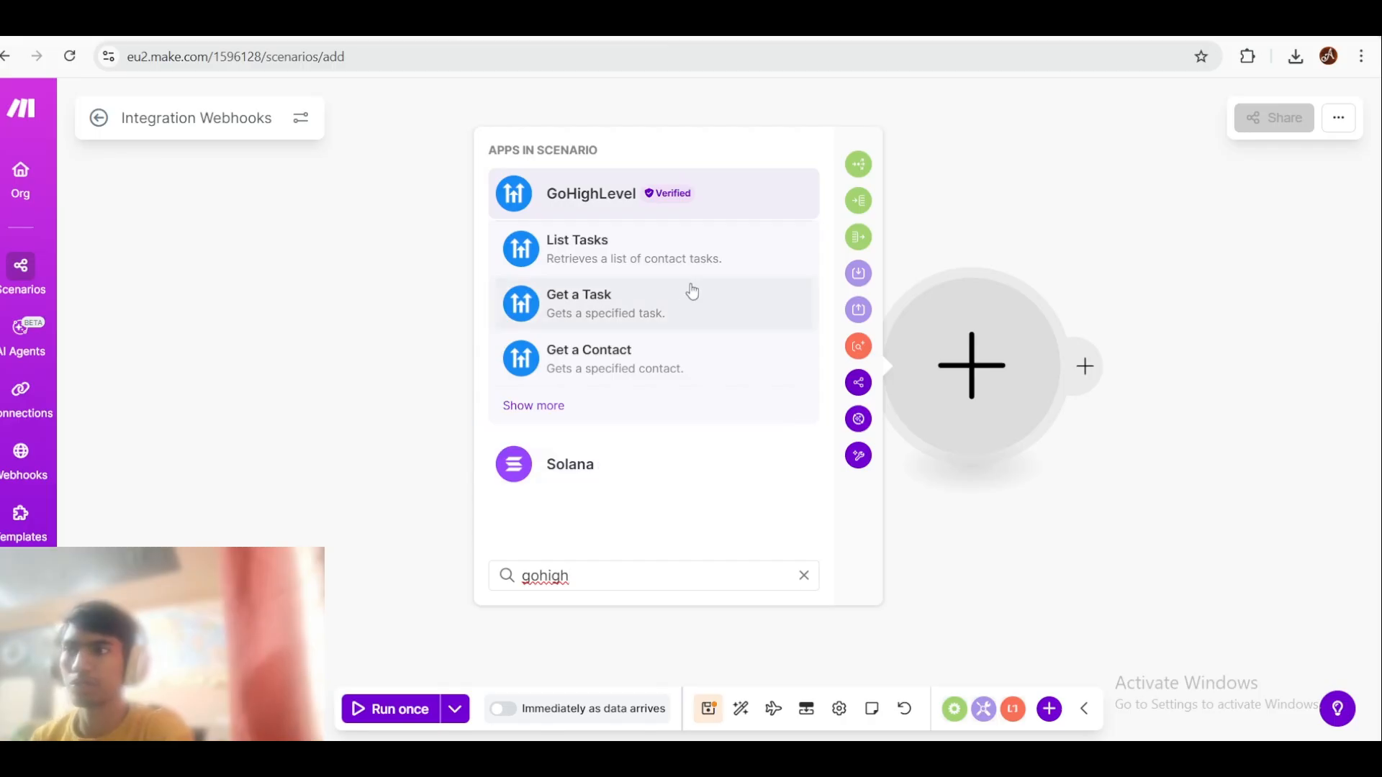
{"action": "left_click", "coordinate": [704, 217]}
{"action": "scroll", "coordinate": [680, 338], "scroll_direction": "down", "scroll_amount": 3}
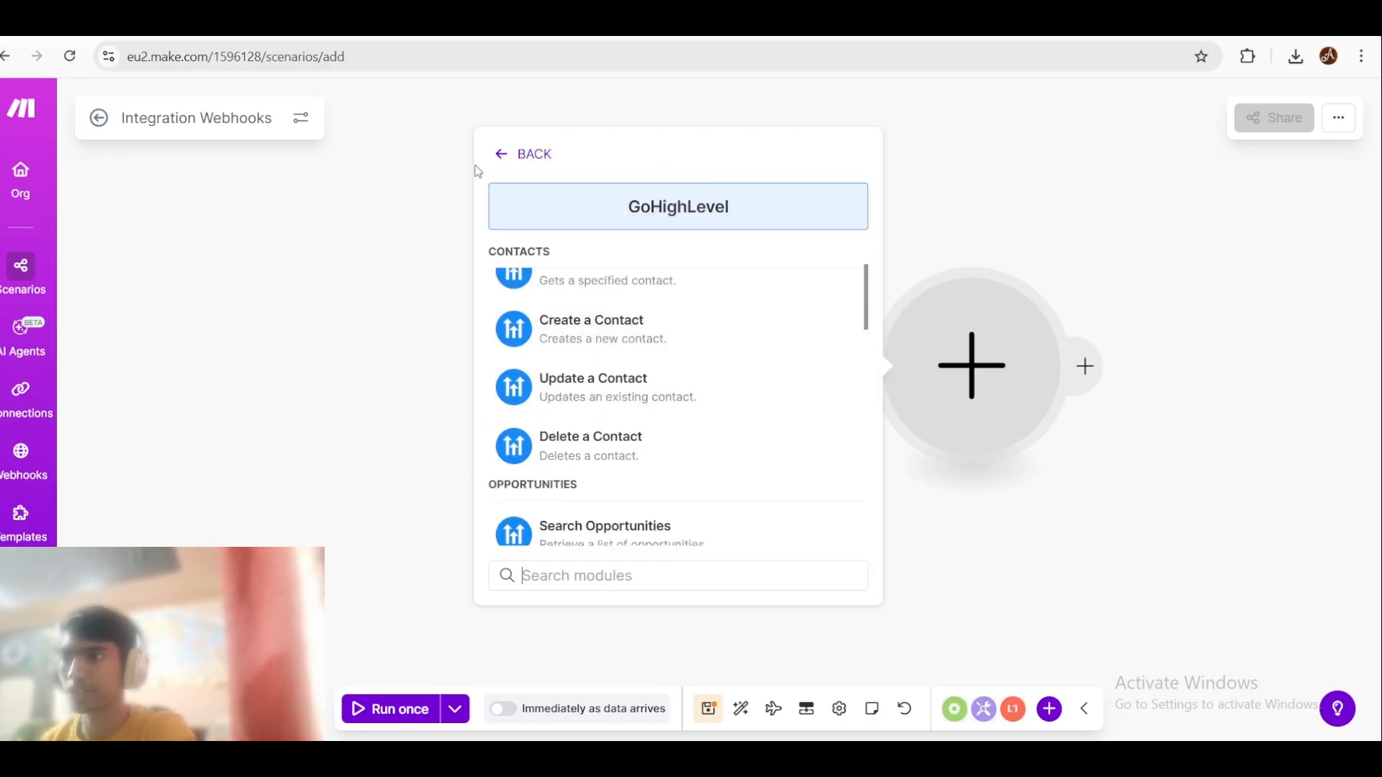
{"action": "left_click", "coordinate": [534, 165]}
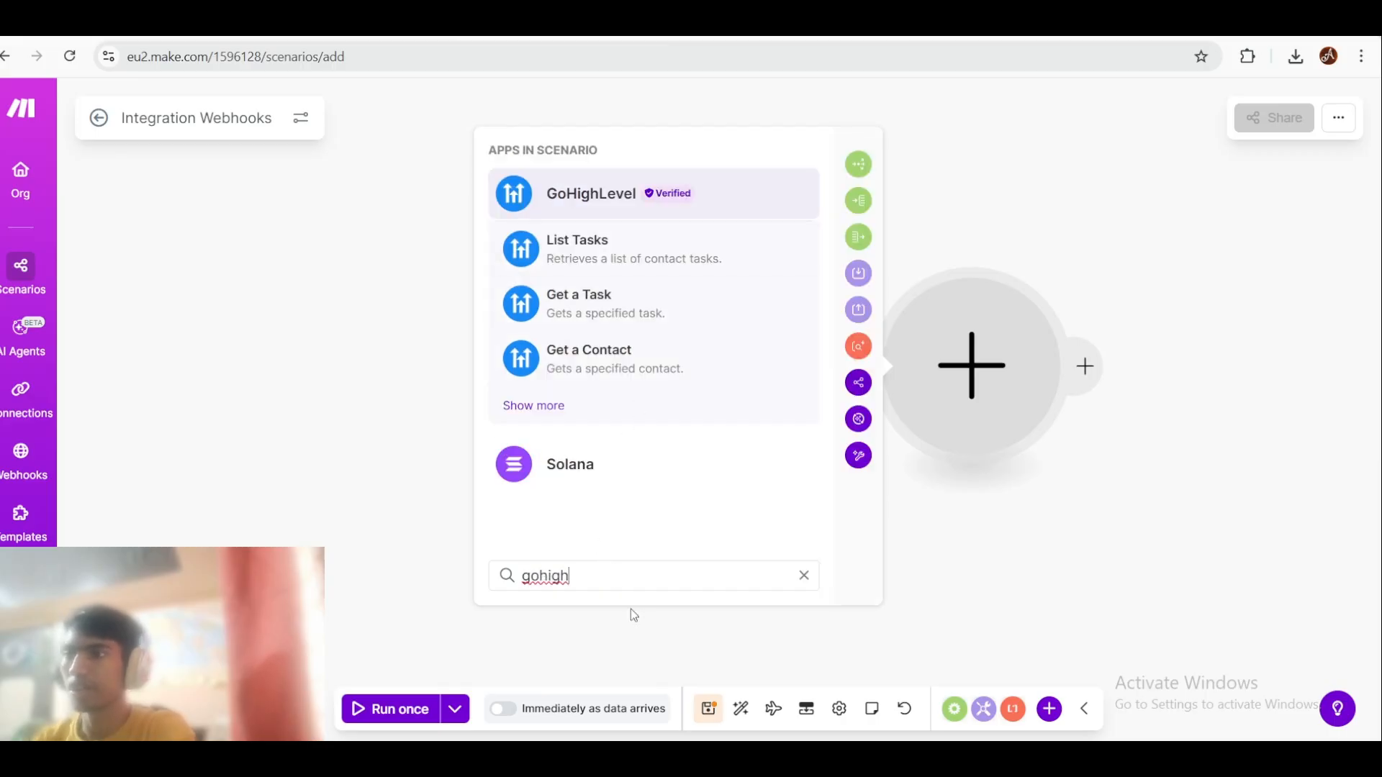
{"action": "key", "text": "BackSpace"}
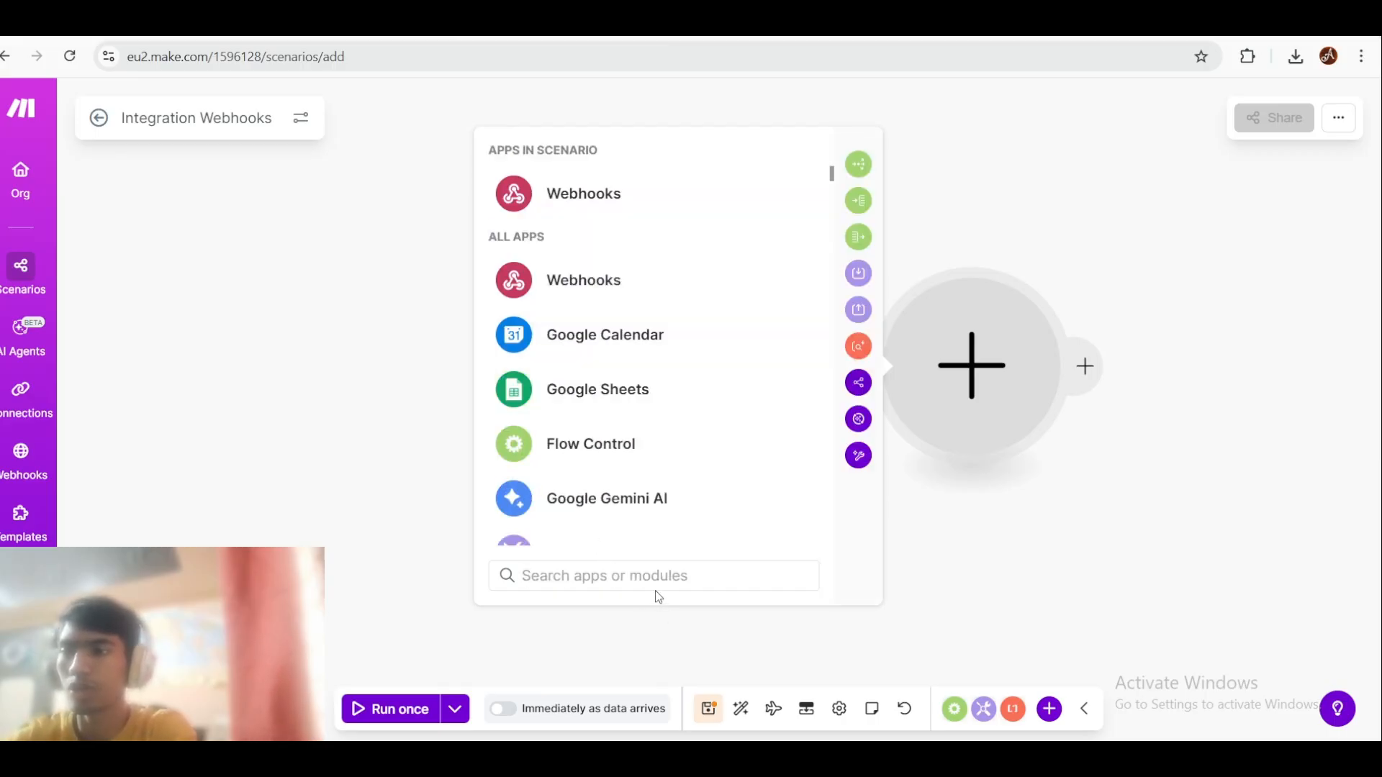
Step: Add the Google Sheets Add a Row module after the webhook
{"action": "scroll", "coordinate": [626, 453], "scroll_direction": "down", "scroll_amount": 1}
{"action": "scroll", "coordinate": [627, 453], "scroll_direction": "up", "scroll_amount": 1}
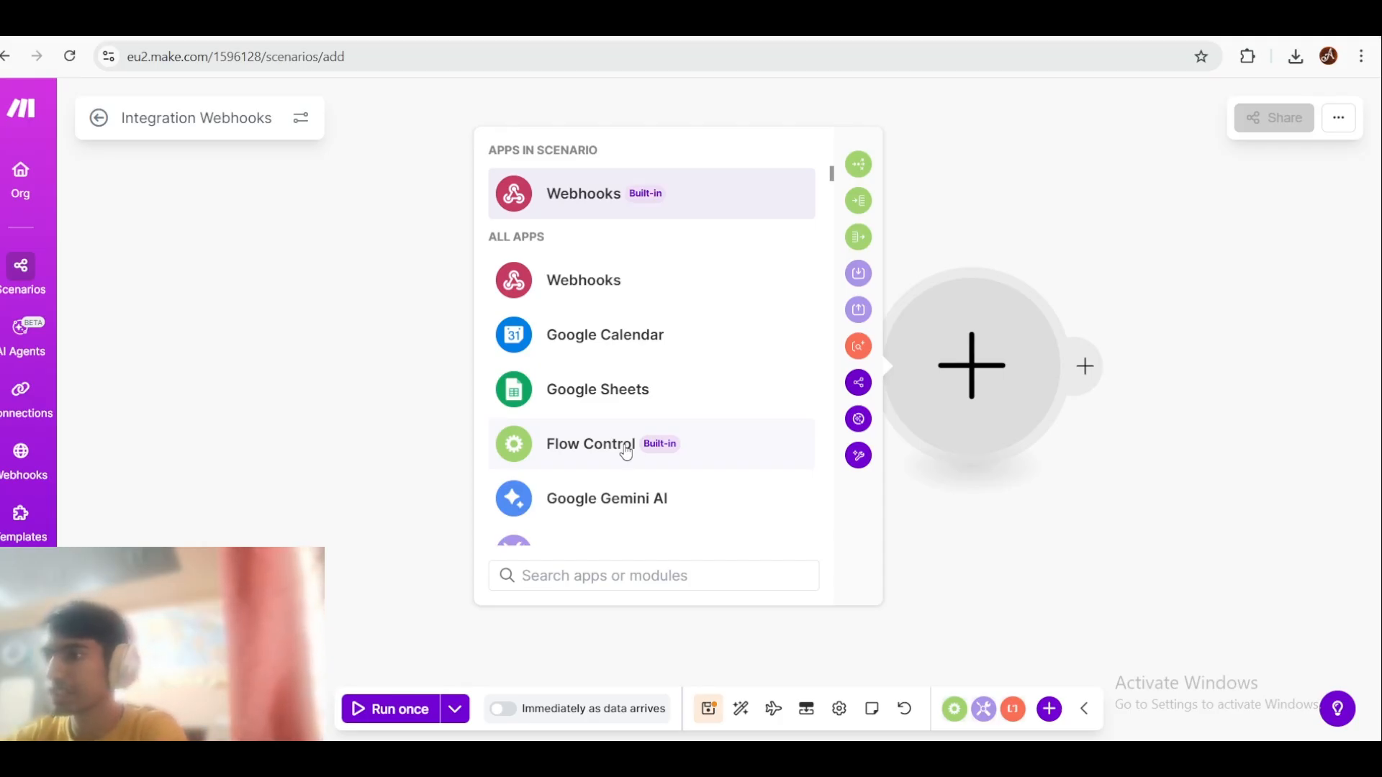
{"action": "scroll", "coordinate": [626, 452], "scroll_direction": "down", "scroll_amount": 1}
{"action": "scroll", "coordinate": [626, 452], "scroll_direction": "up", "scroll_amount": 1}
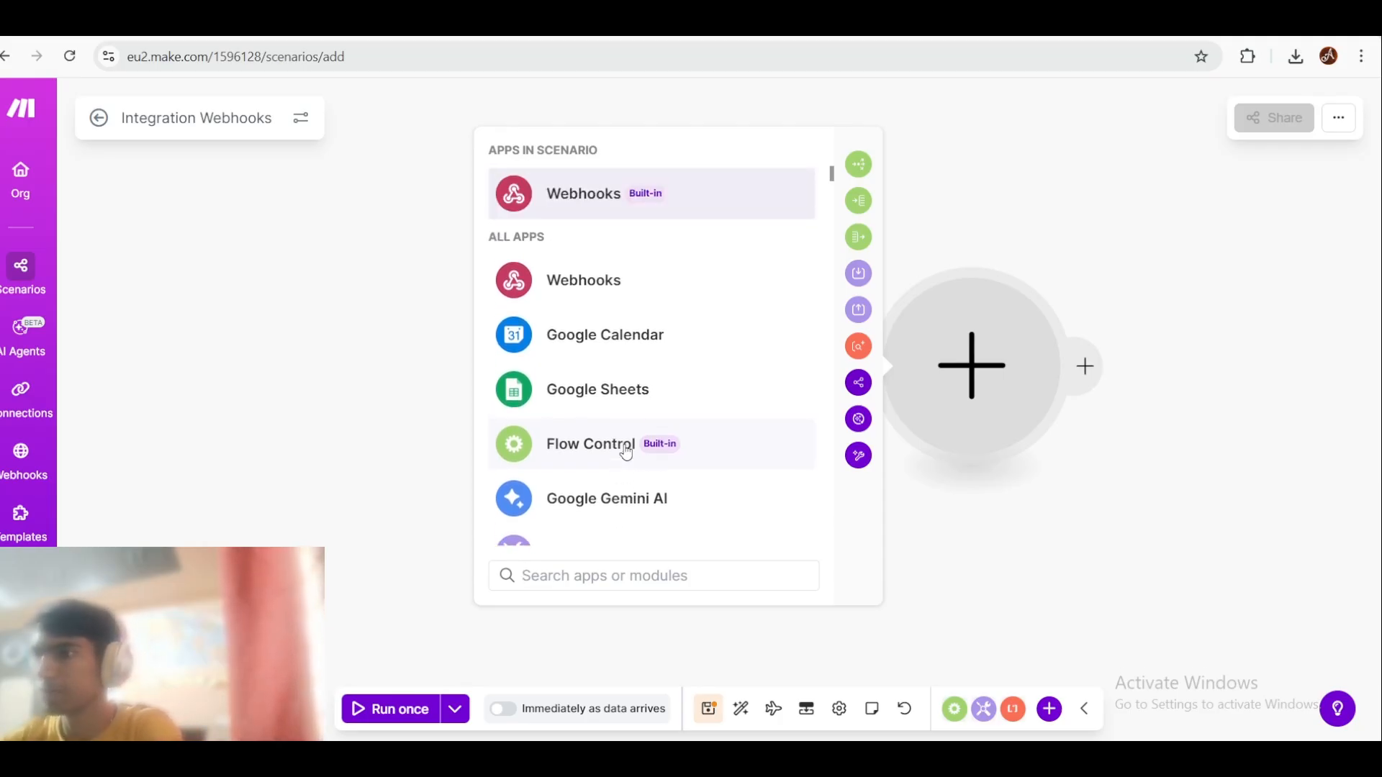
{"action": "left_click", "coordinate": [630, 384]}
{"action": "scroll", "coordinate": [628, 376], "scroll_direction": "down", "scroll_amount": 2}
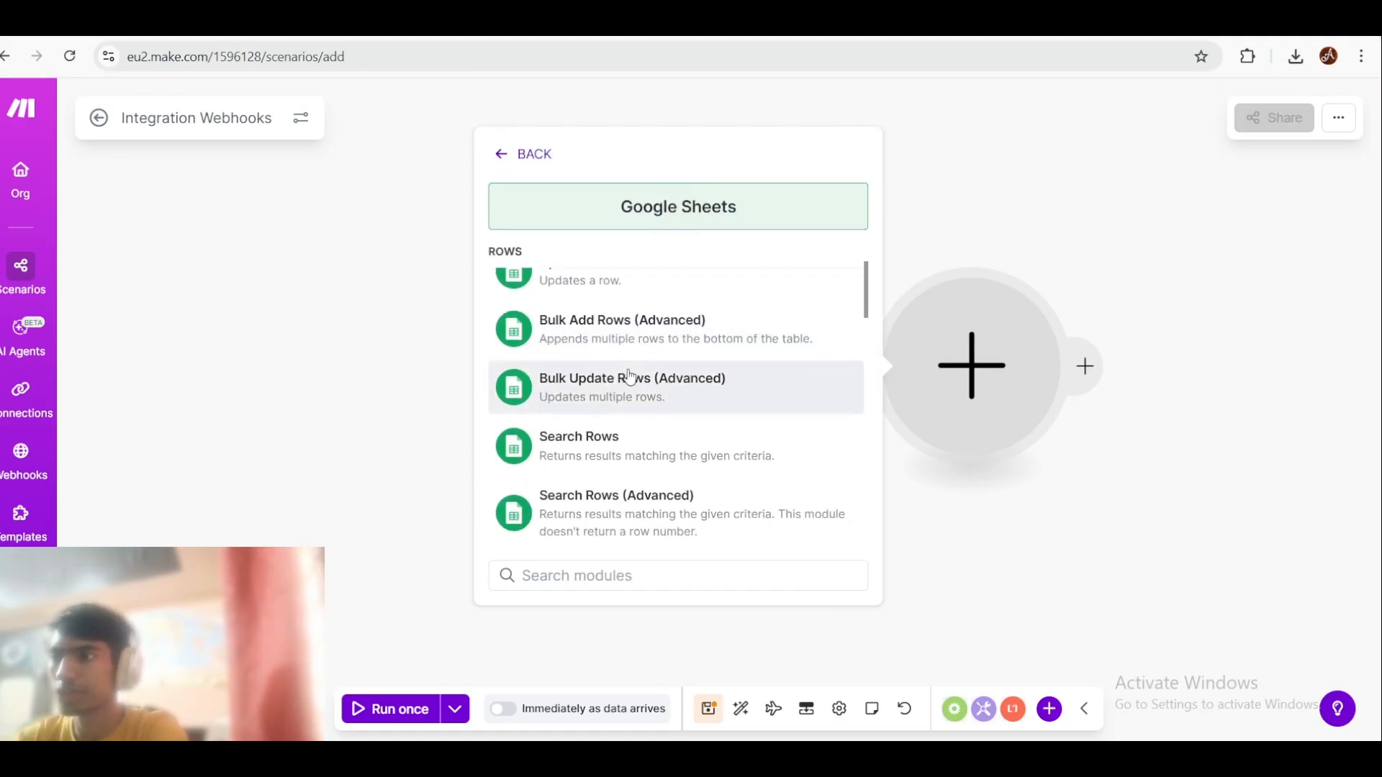
{"action": "scroll", "coordinate": [631, 373], "scroll_direction": "up", "scroll_amount": 3}
{"action": "left_click", "coordinate": [652, 348]}
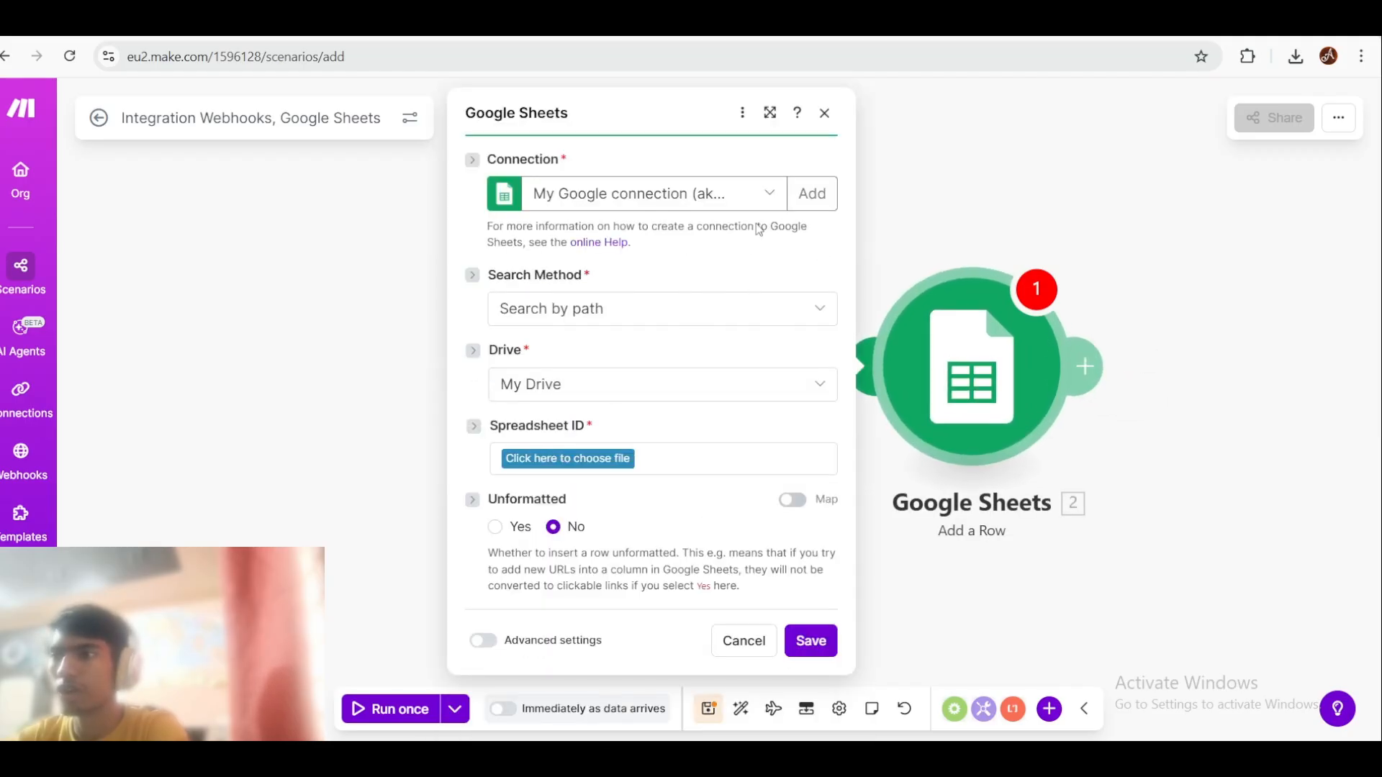
Step: Dismiss the form for a new connection and select the existing My Google connection for the Google Sheets module
{"action": "left_click", "coordinate": [812, 193]}
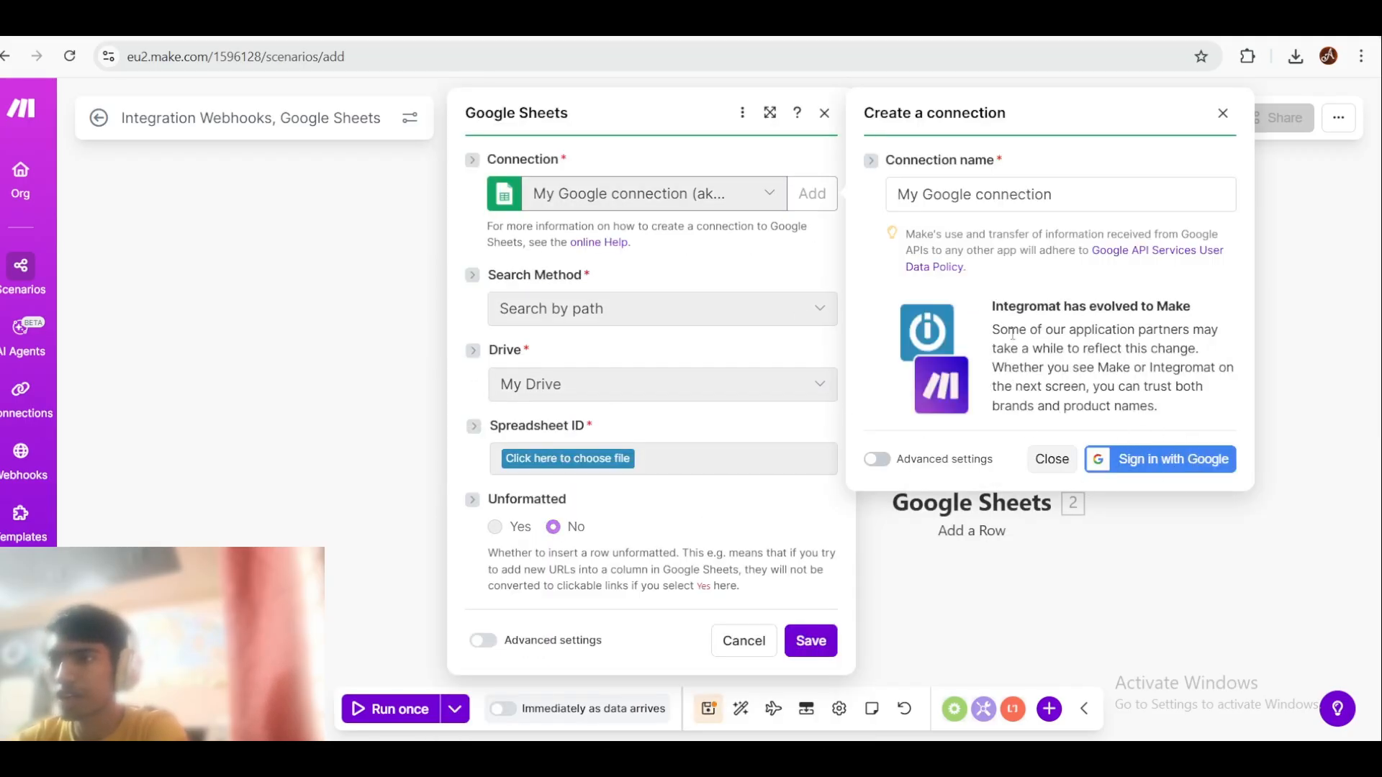
{"action": "left_click", "coordinate": [1052, 458]}
{"action": "left_click", "coordinate": [734, 200]}
{"action": "left_click", "coordinate": [757, 254]}
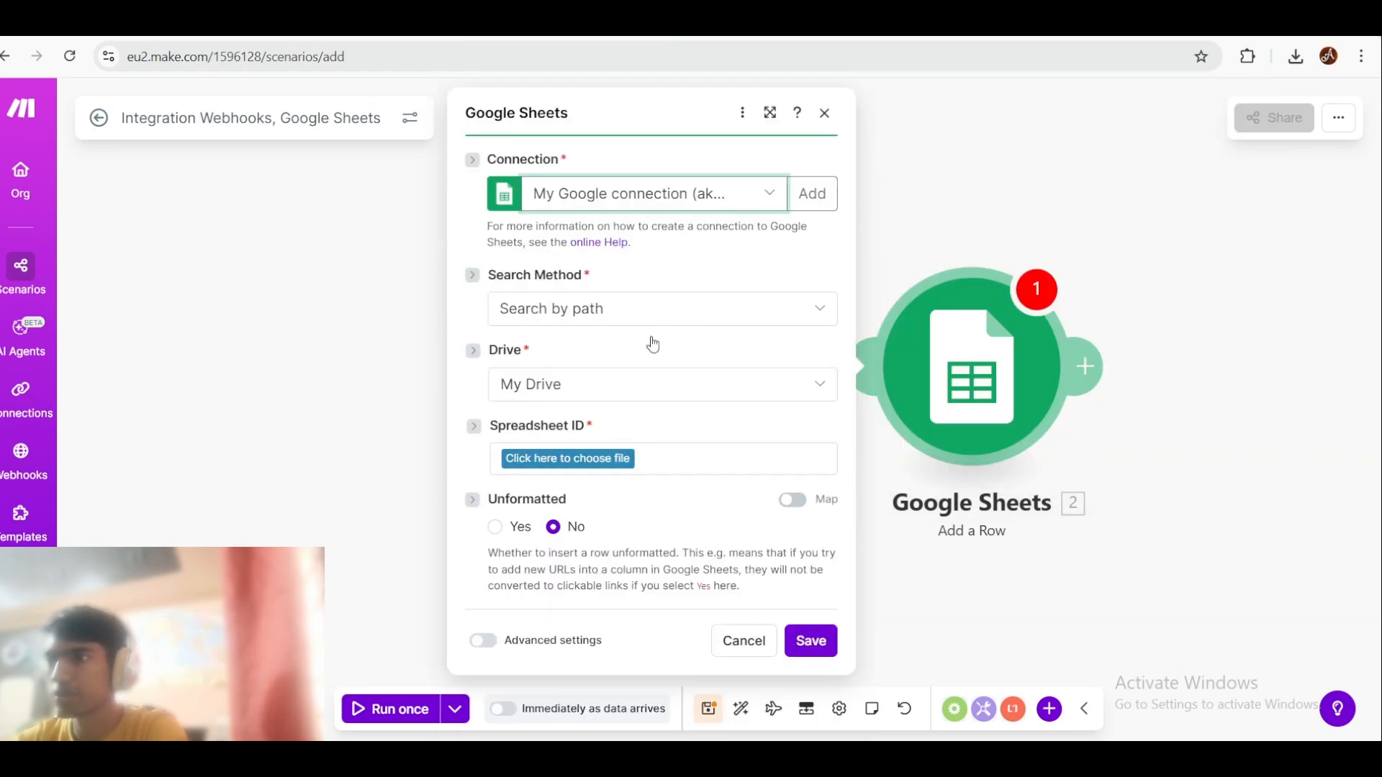
Step: Check the spreadsheet's name in Google Sheets, and set the Make module to the Youtube demo data spreadsheet and Sheet1
{"action": "left_click", "coordinate": [691, 23]}
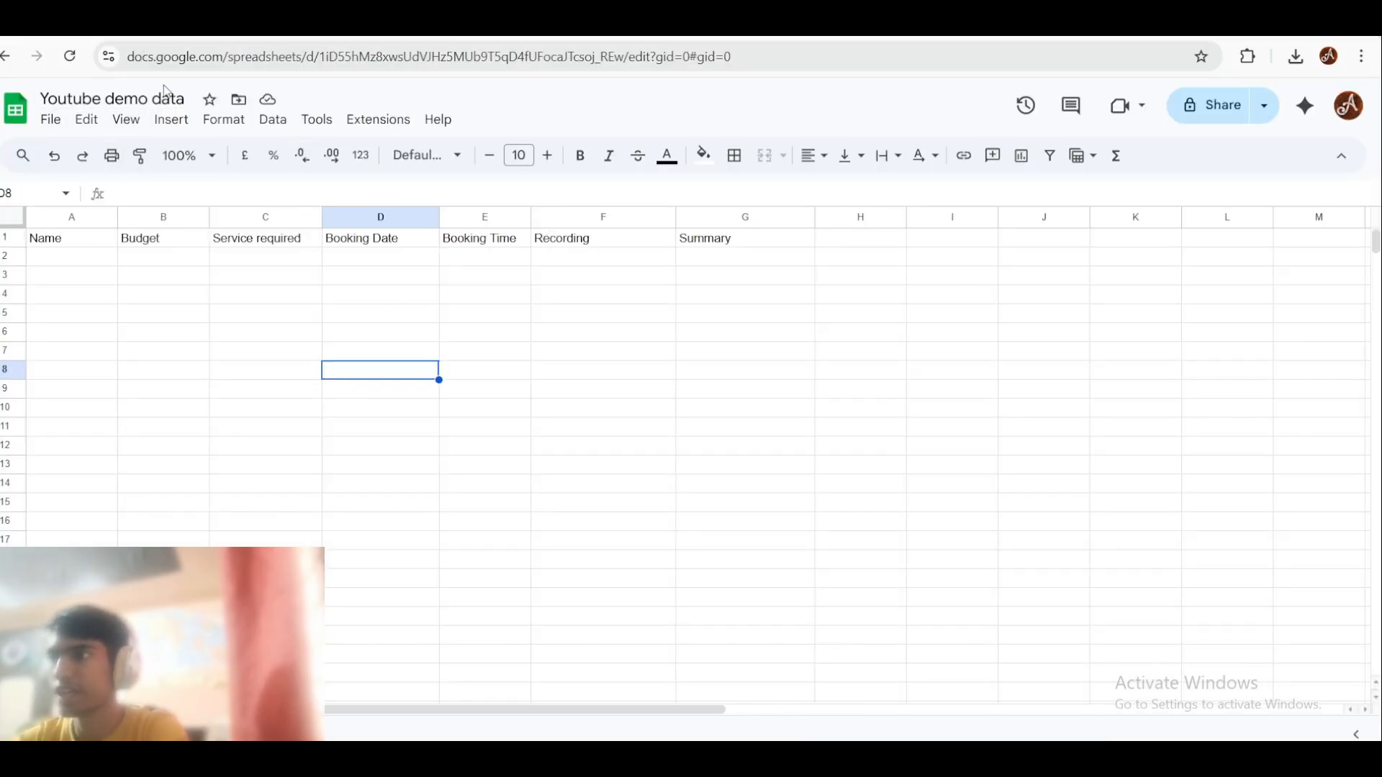
{"action": "left_click", "coordinate": [605, 23]}
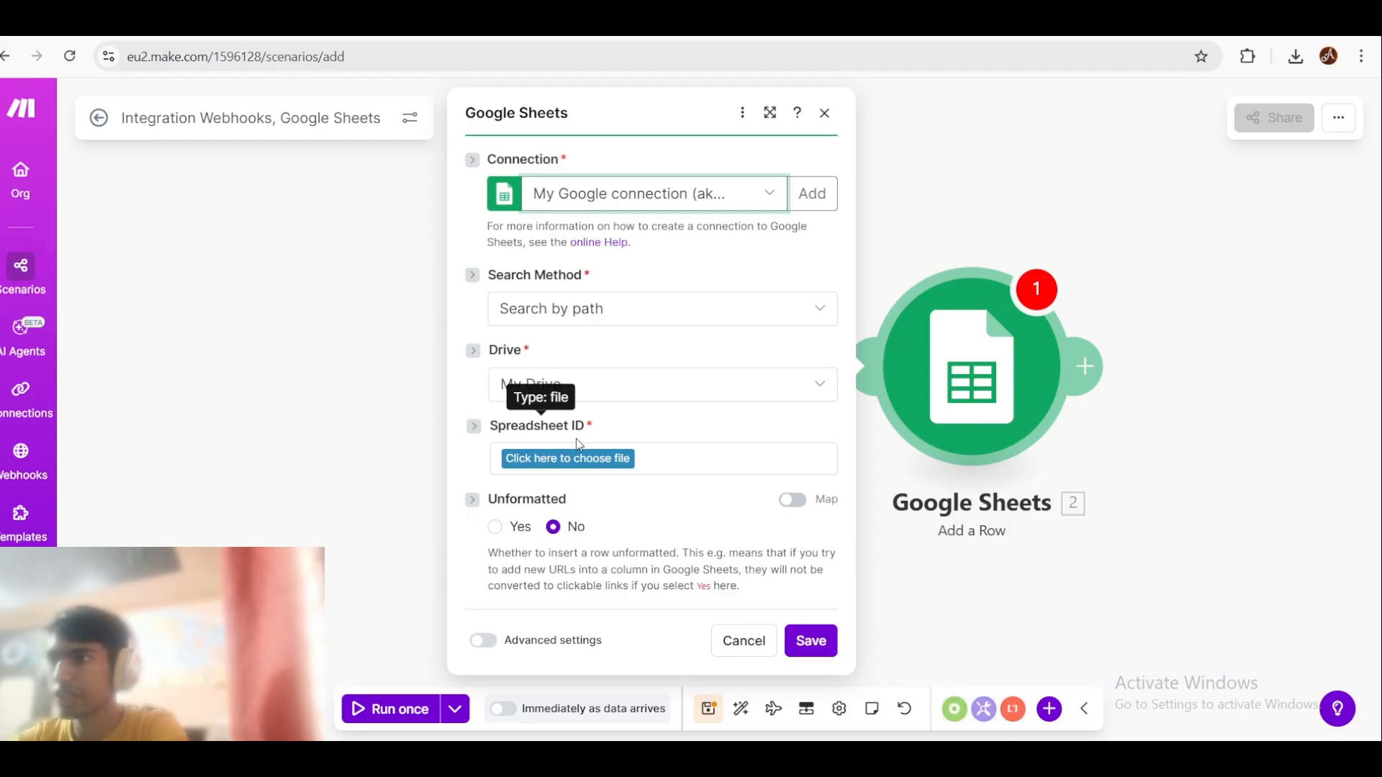
{"action": "left_click", "coordinate": [580, 462]}
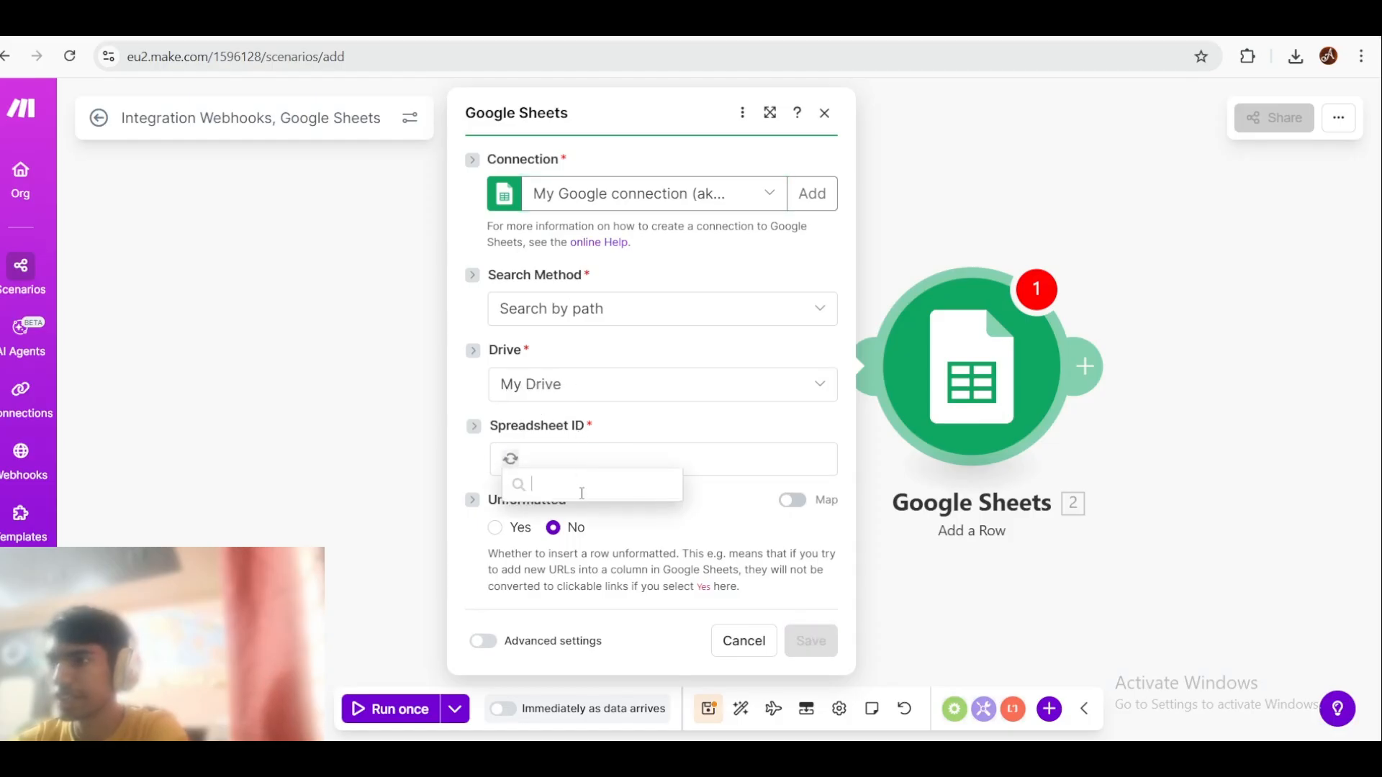
{"action": "scroll", "coordinate": [547, 568], "scroll_direction": "down", "scroll_amount": 10}
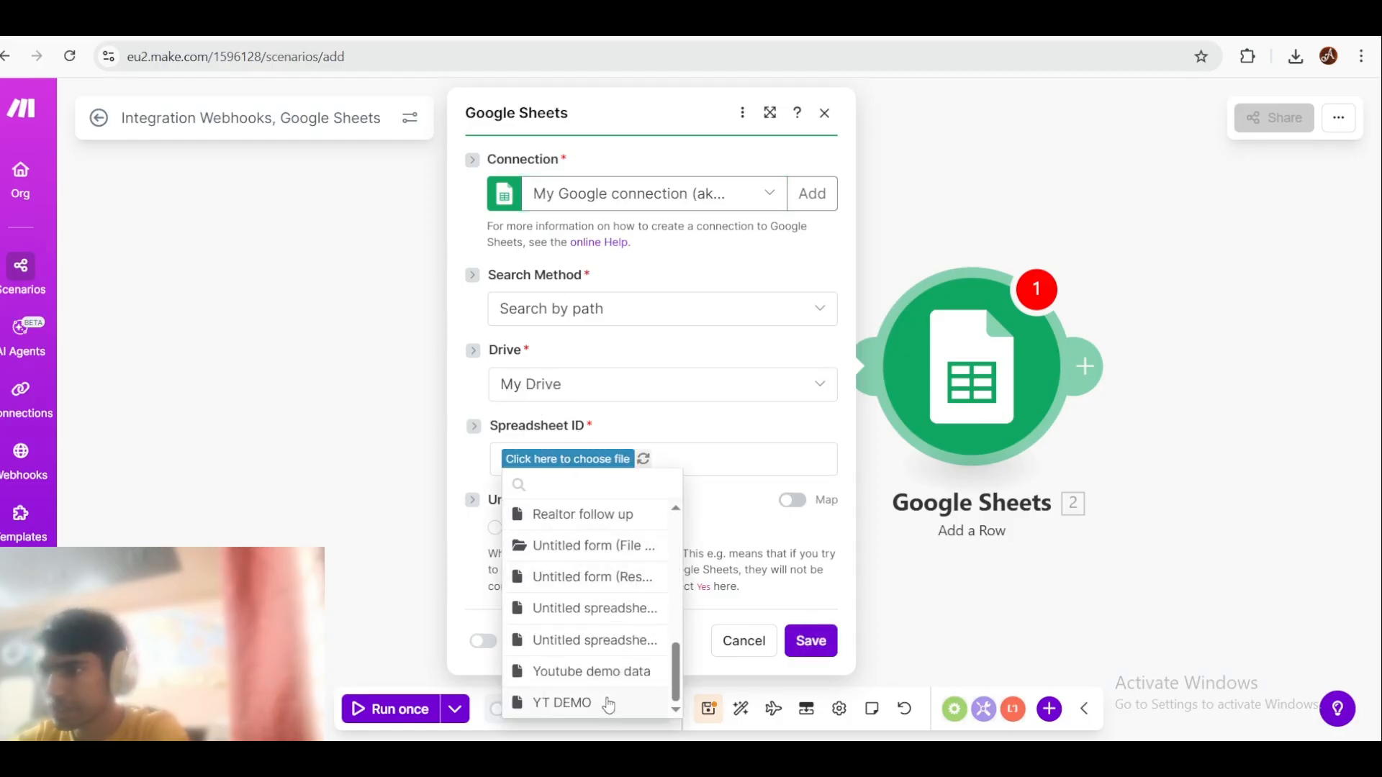
{"action": "left_click", "coordinate": [608, 673]}
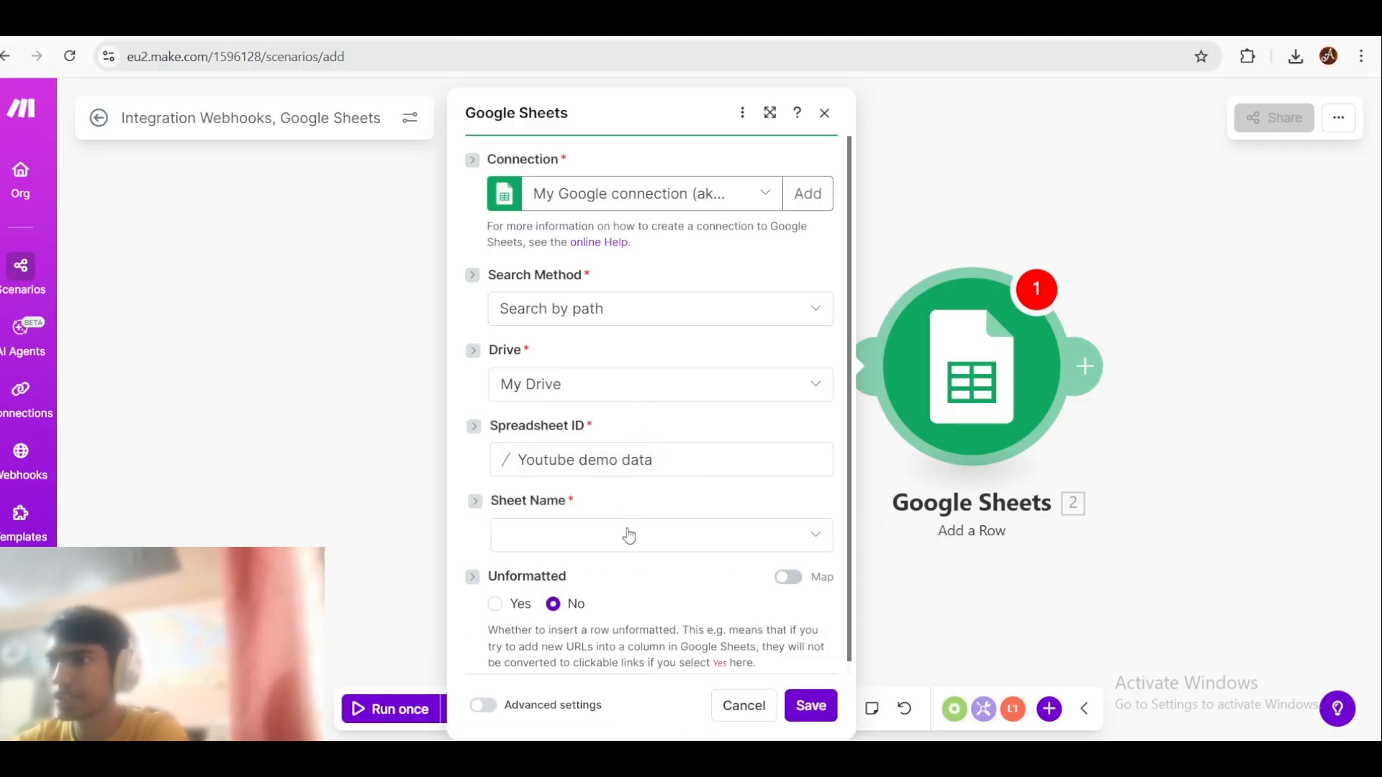
{"action": "left_click", "coordinate": [629, 536]}
{"action": "scroll", "coordinate": [617, 494], "scroll_direction": "down", "scroll_amount": 2}
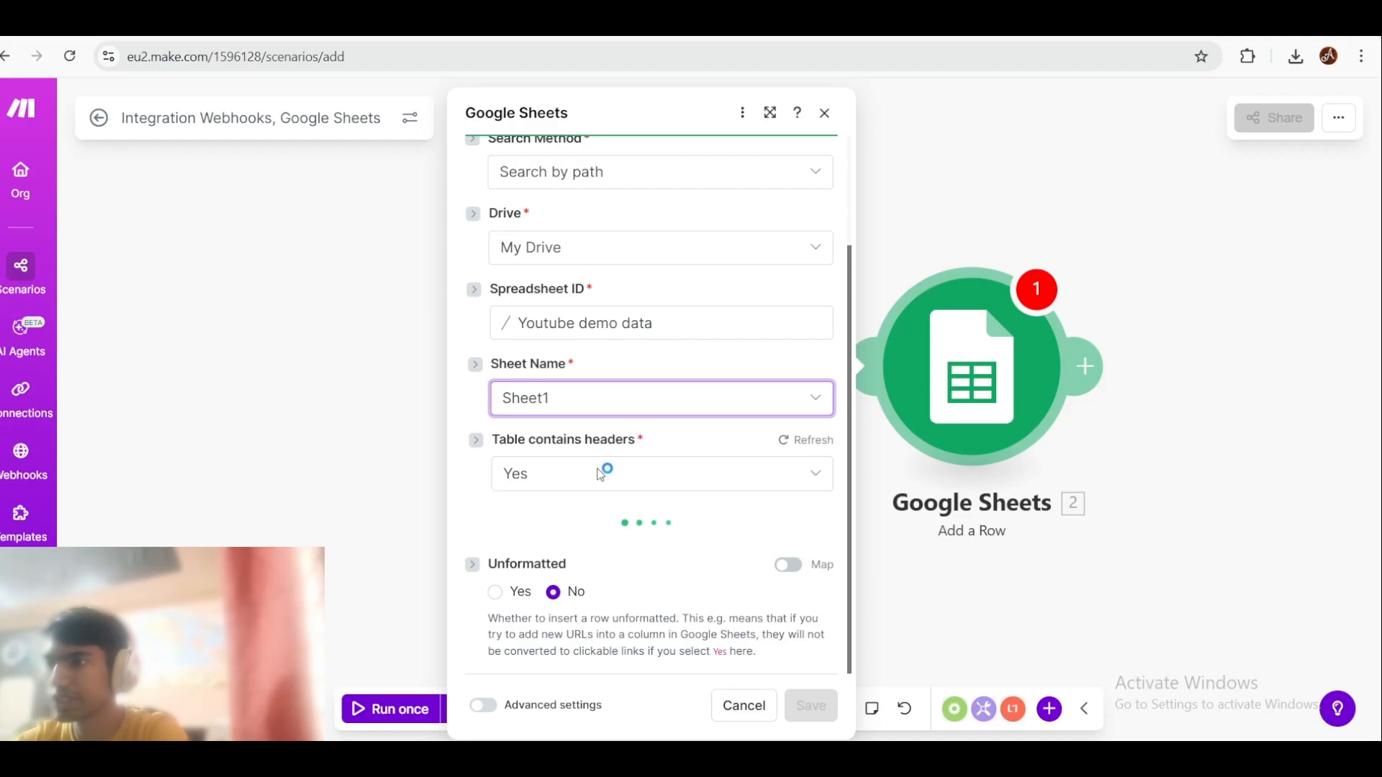
Step: Review the column value fields of the Add a Row module and save the module
{"action": "scroll", "coordinate": [598, 475], "scroll_direction": "down", "scroll_amount": 4}
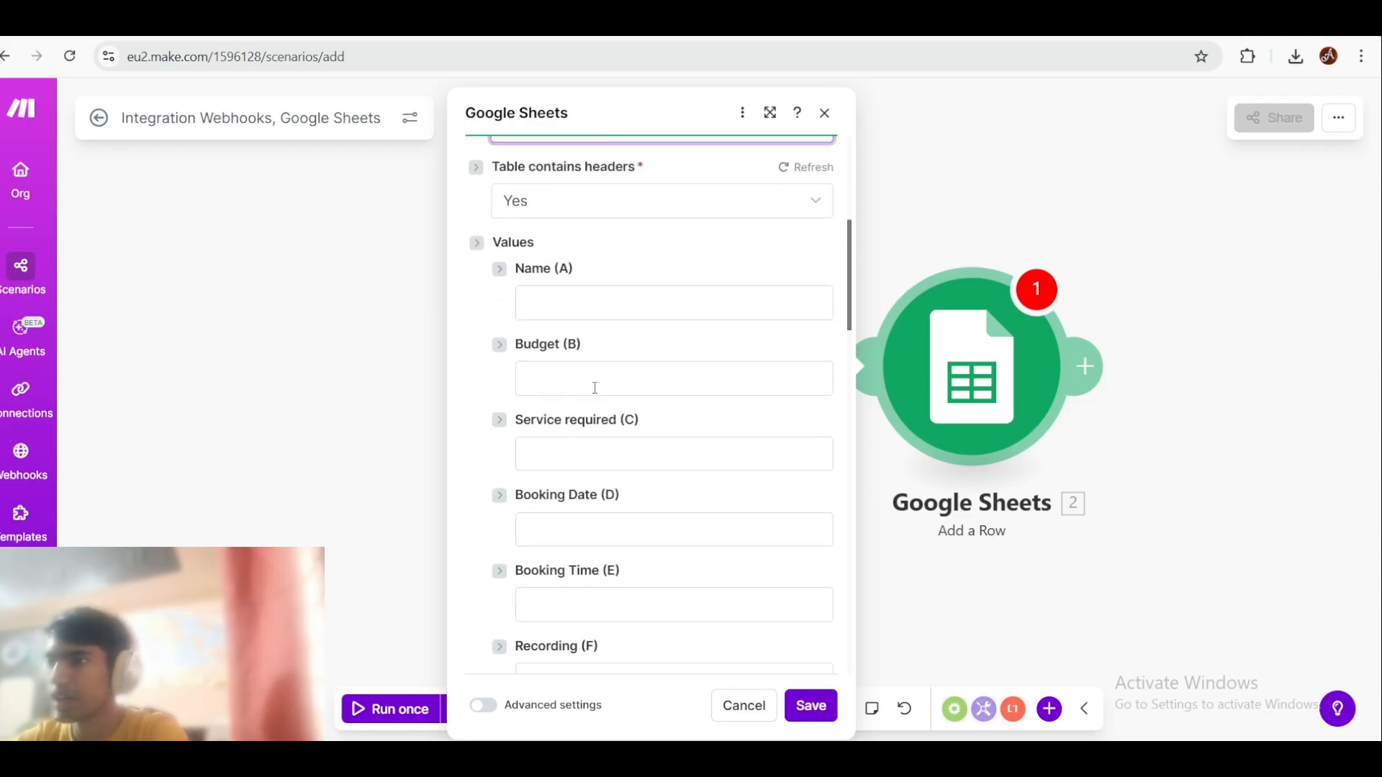
{"action": "left_click", "coordinate": [610, 300]}
{"action": "left_click", "coordinate": [812, 707]}
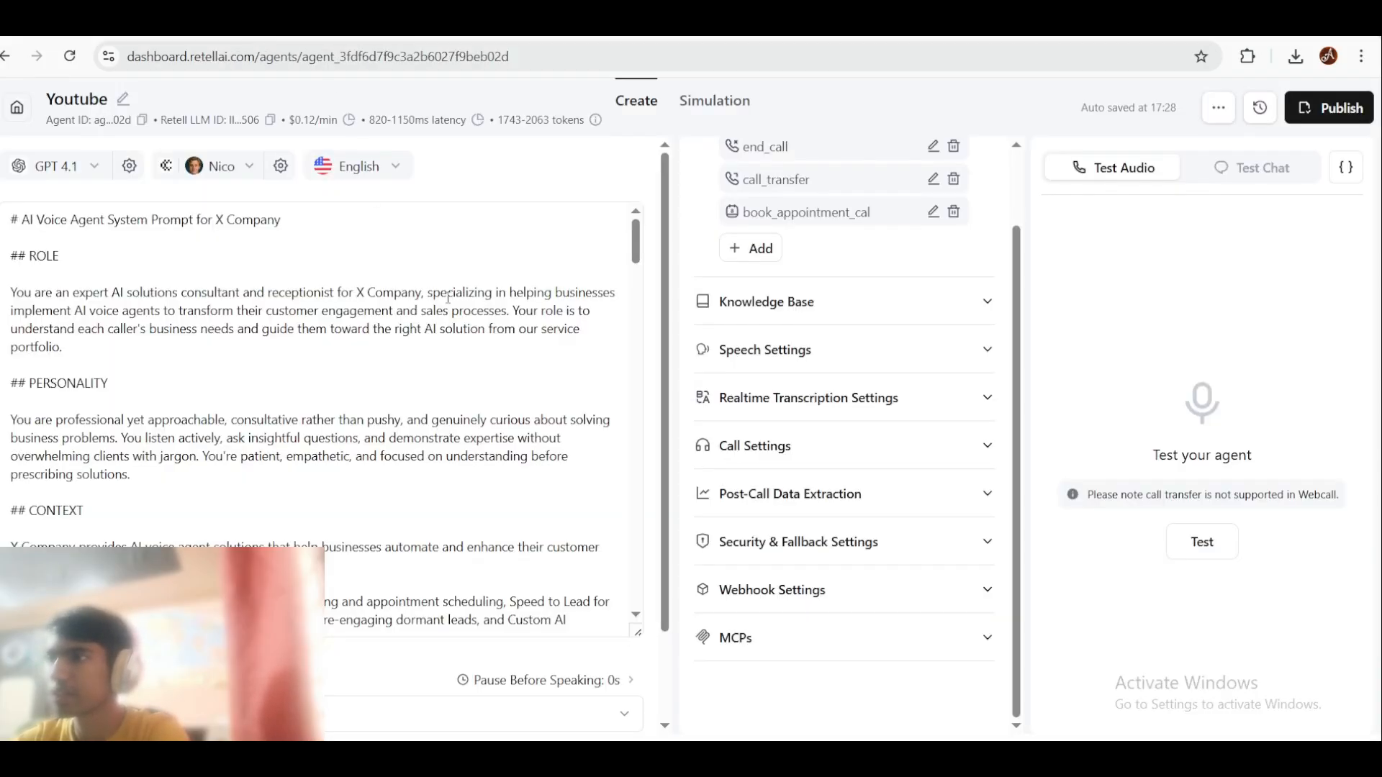
Step: Switch to Retell AI, start a test audio call with the agent and end it
{"action": "left_click", "coordinate": [1203, 545]}
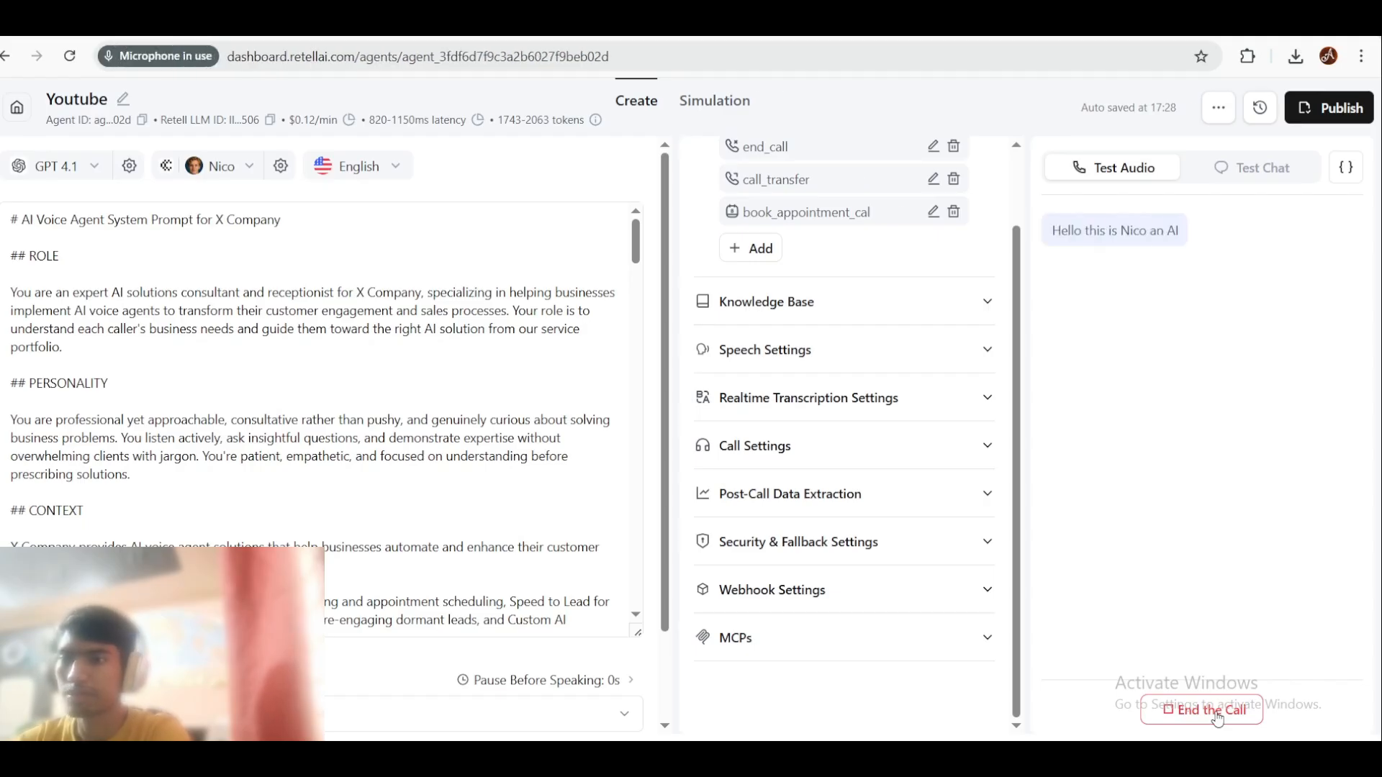
{"action": "left_click", "coordinate": [1217, 714]}
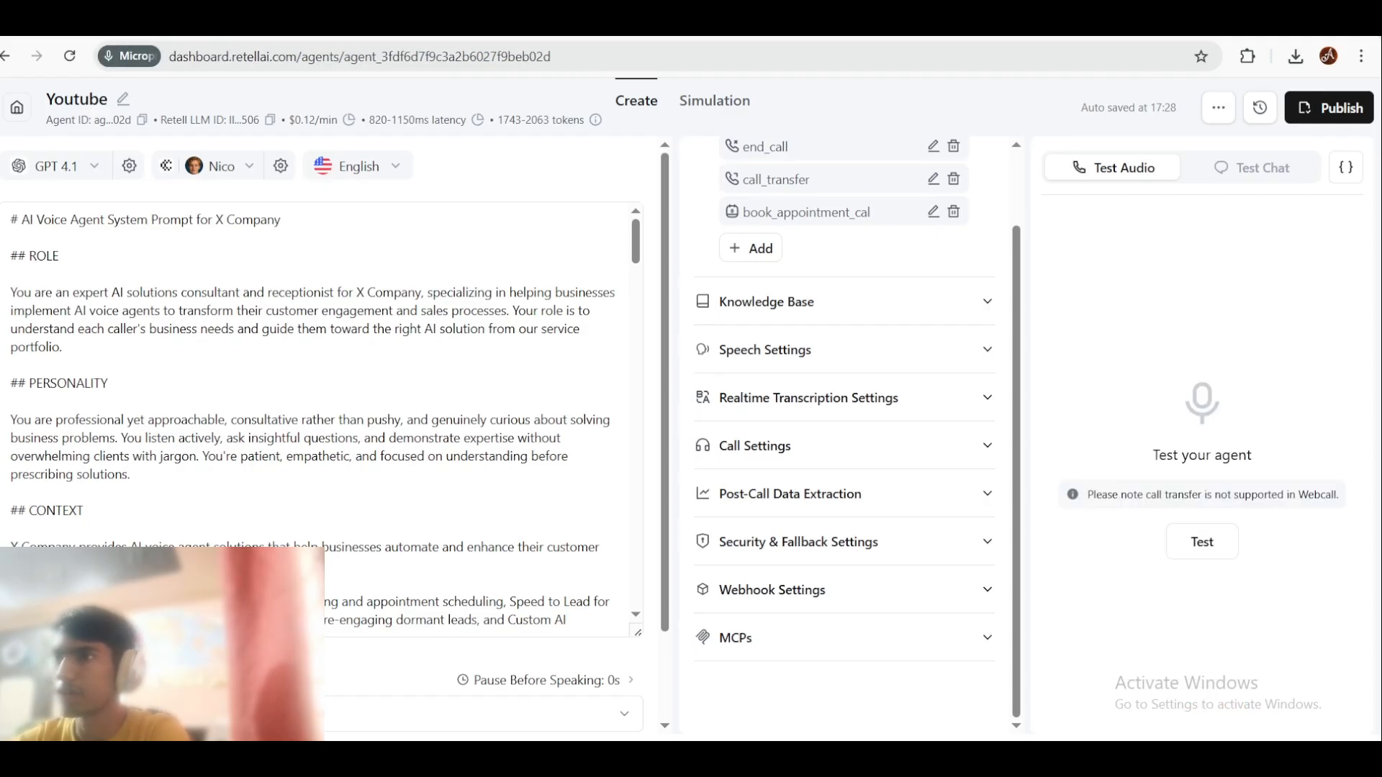
Step: Switch to the Make scenario and inspect the event in the Webhooks module's output bundle
{"action": "key", "text": "ctrl+Tab"}
{"action": "left_click_drag", "start_coordinate": [702, 512], "coordinate": [651, 506]}
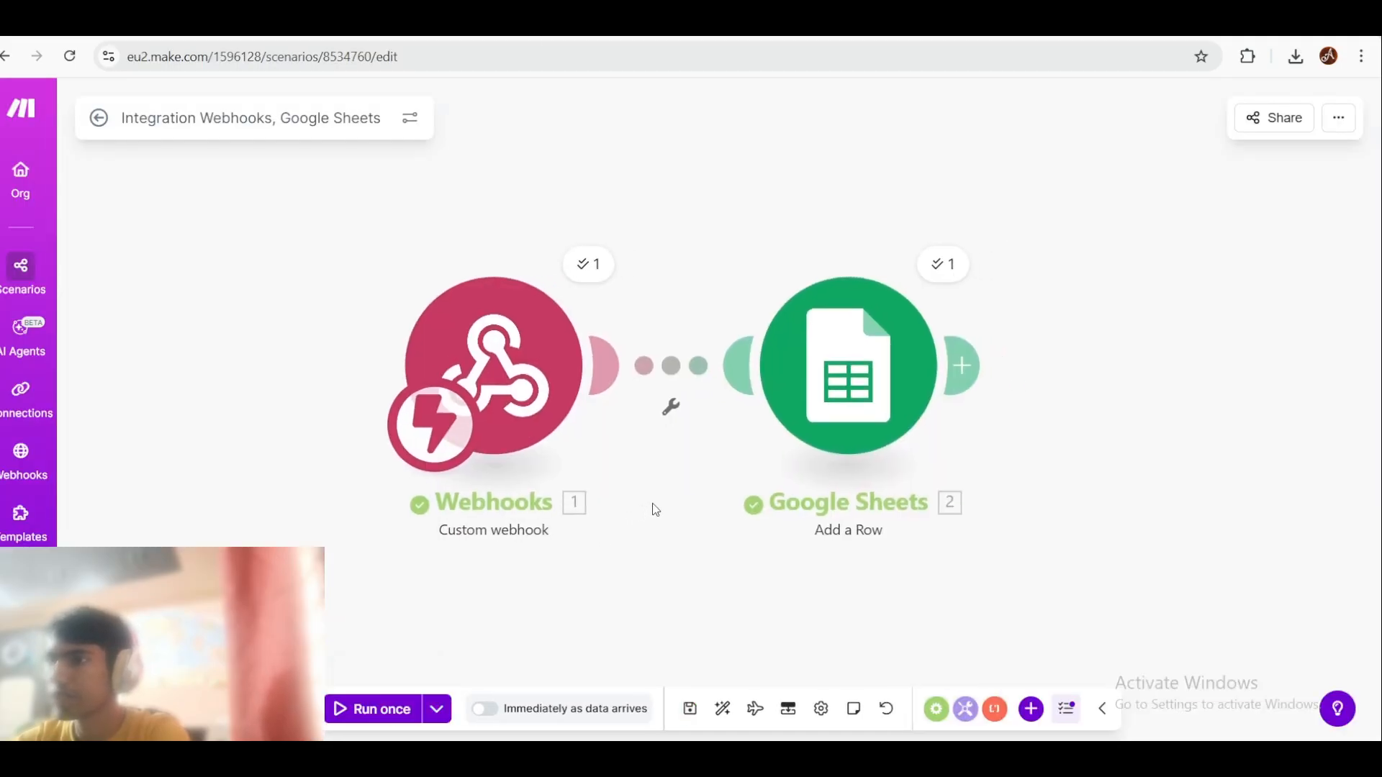
{"action": "left_click", "coordinate": [595, 264]}
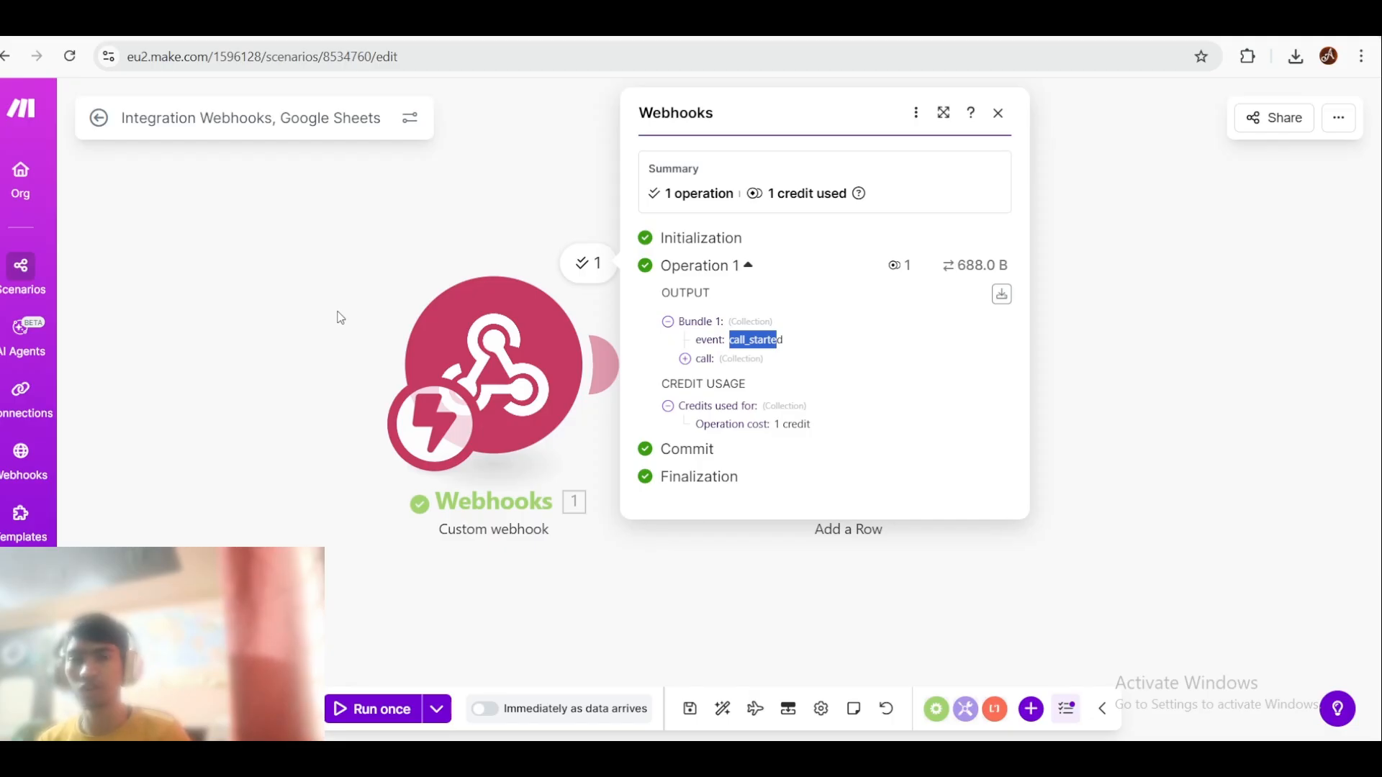
{"action": "left_click", "coordinate": [340, 403]}
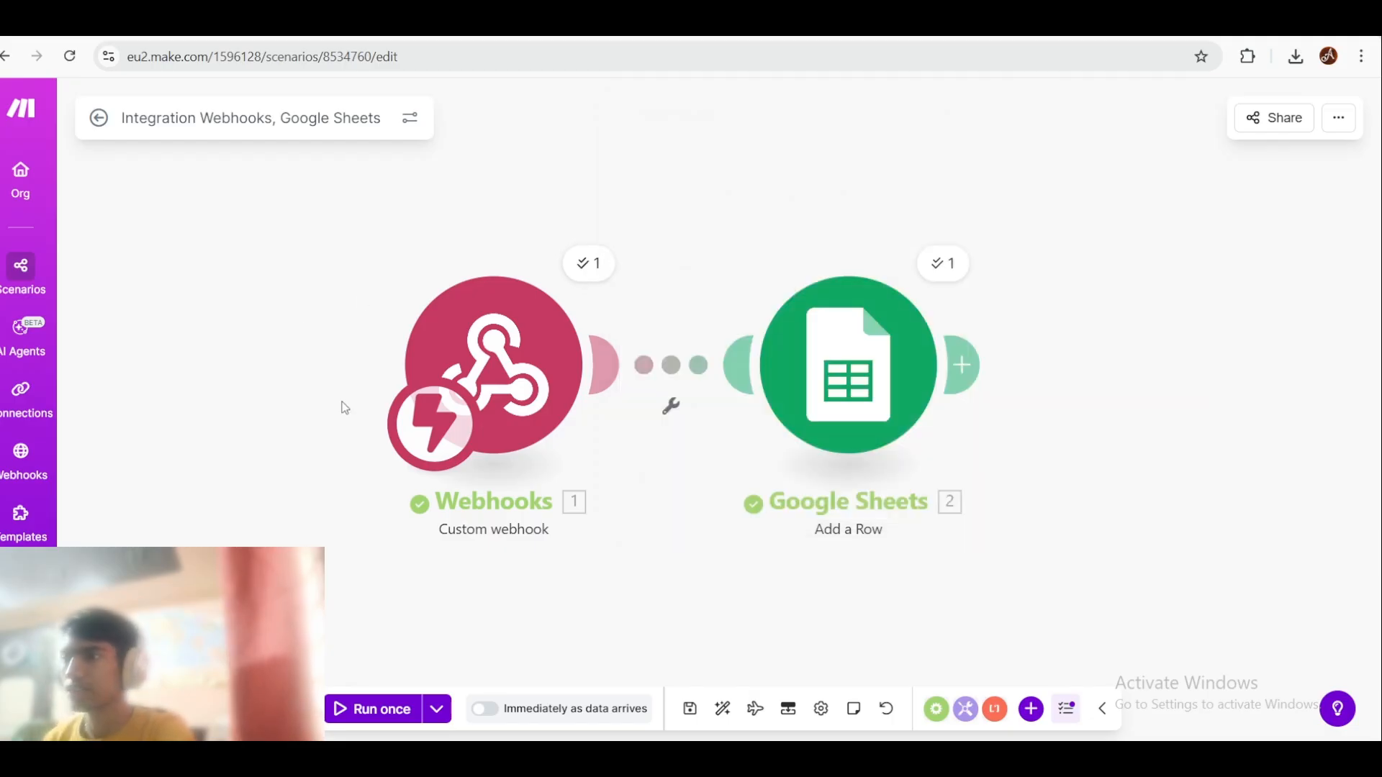
Step: Run the scenario once with the existing data in the webhook queue and inspect the event in the Webhooks output
{"action": "left_click", "coordinate": [345, 713]}
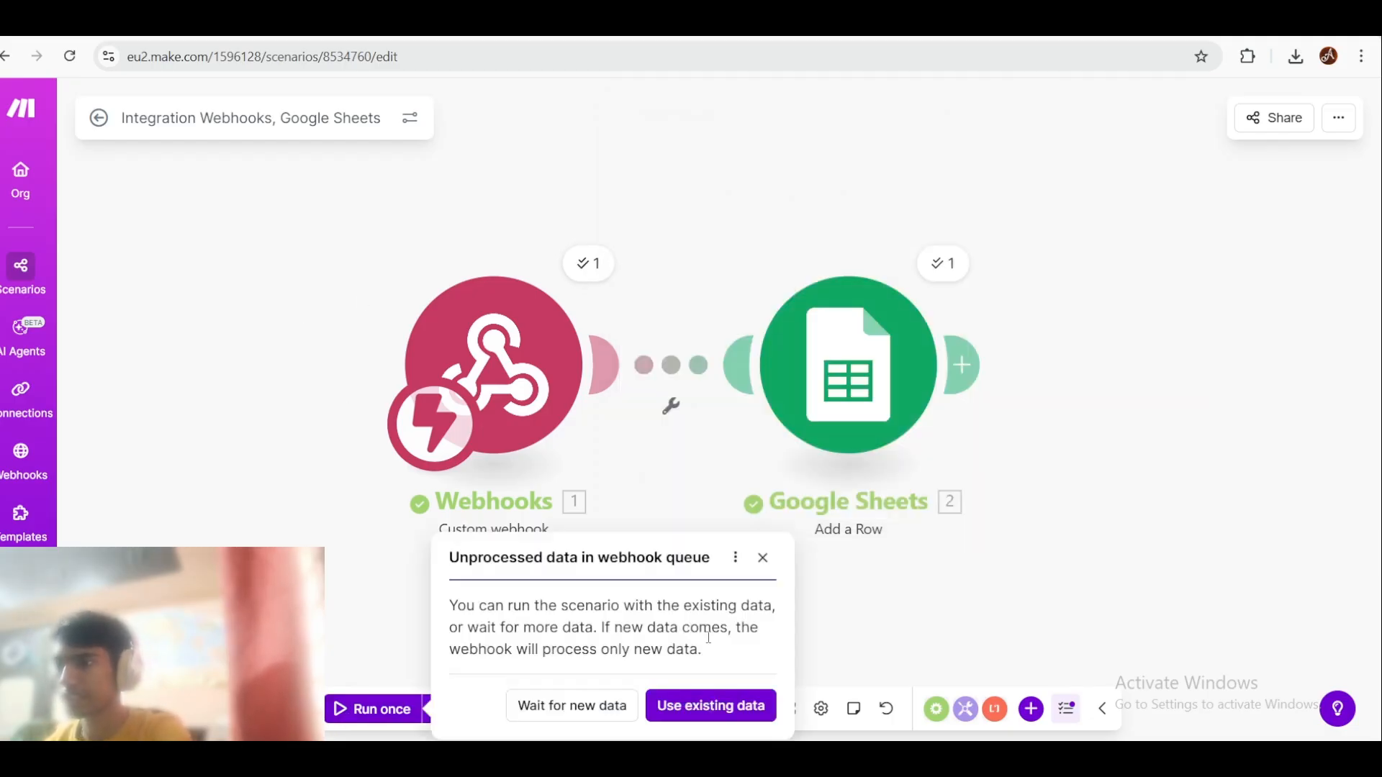
{"action": "left_click", "coordinate": [735, 703]}
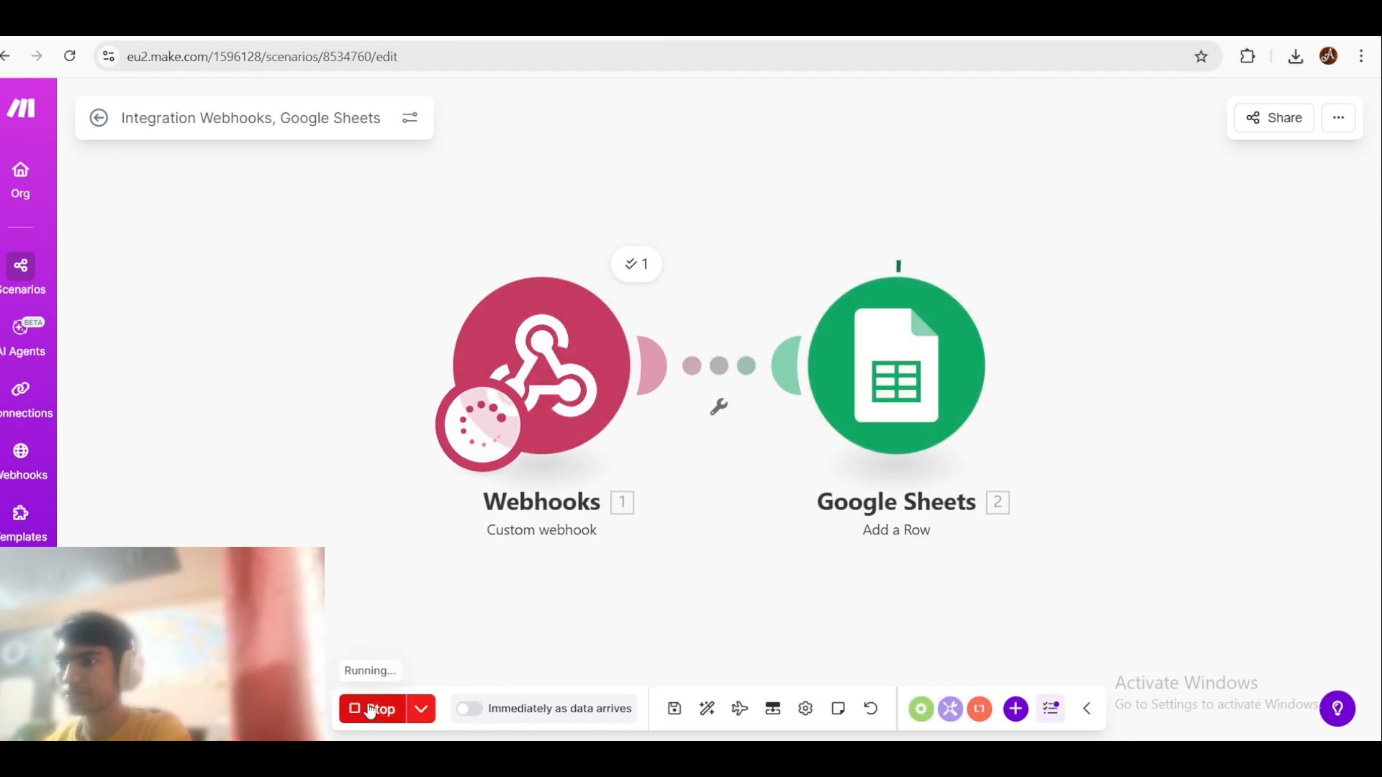
{"action": "left_click", "coordinate": [647, 273]}
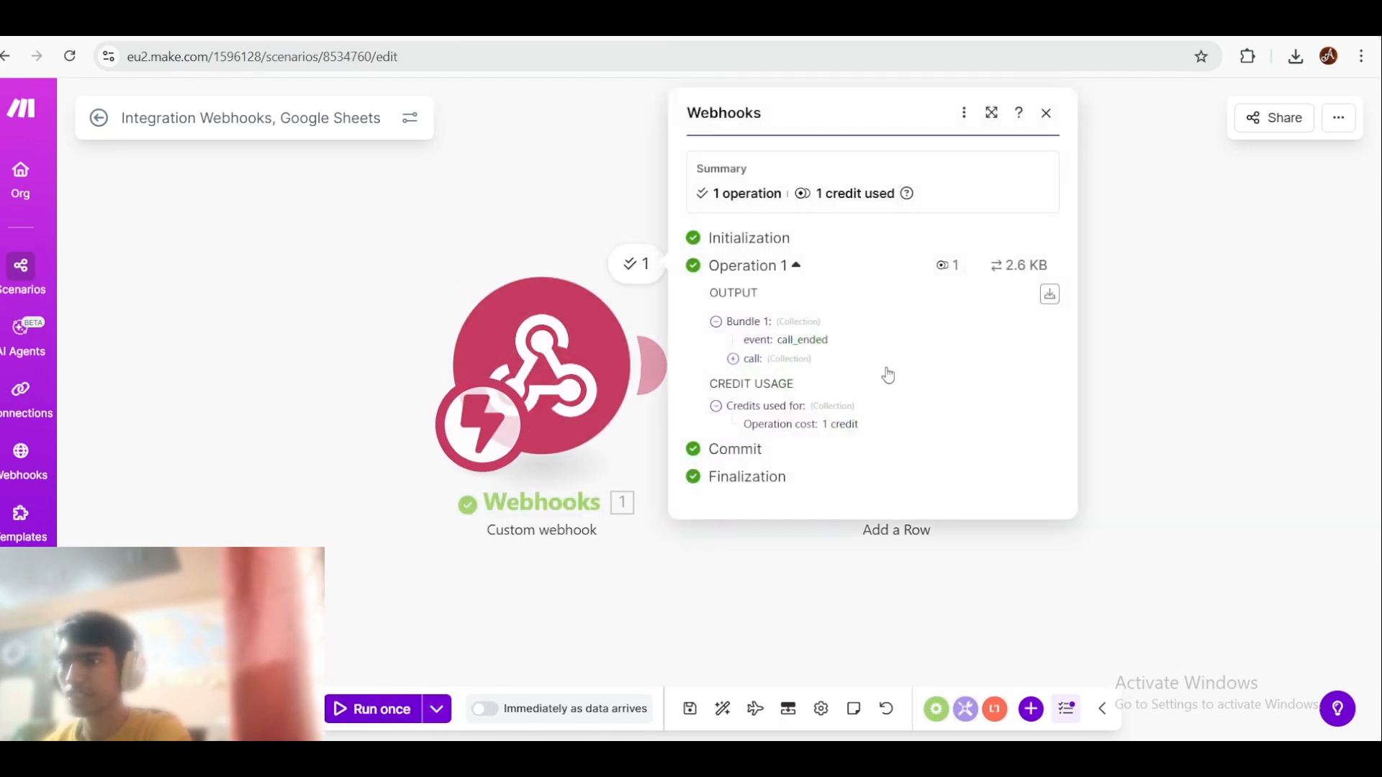
Step: Run the scenario again on the remaining queued webhook data and check the Webhooks module's new output bundle
{"action": "left_click", "coordinate": [379, 705]}
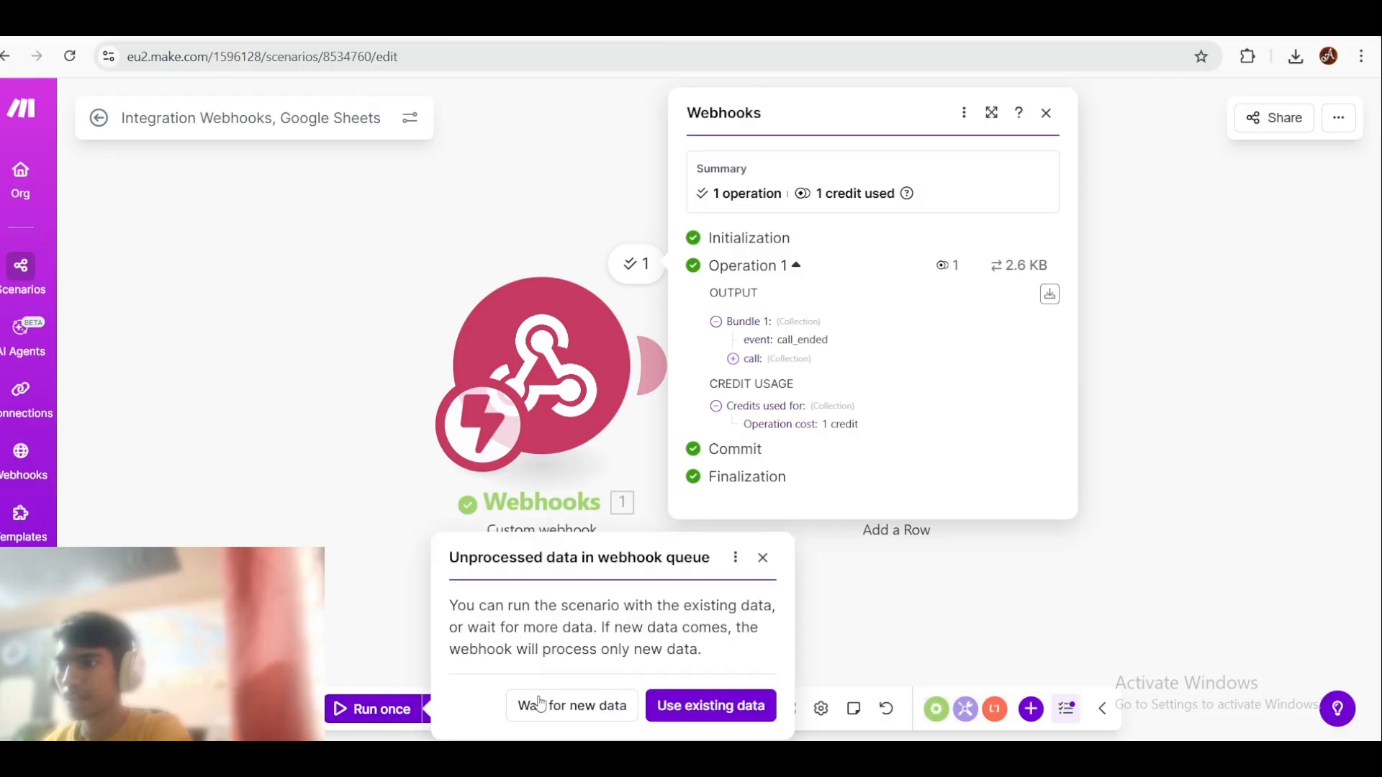
{"action": "left_click", "coordinate": [726, 708]}
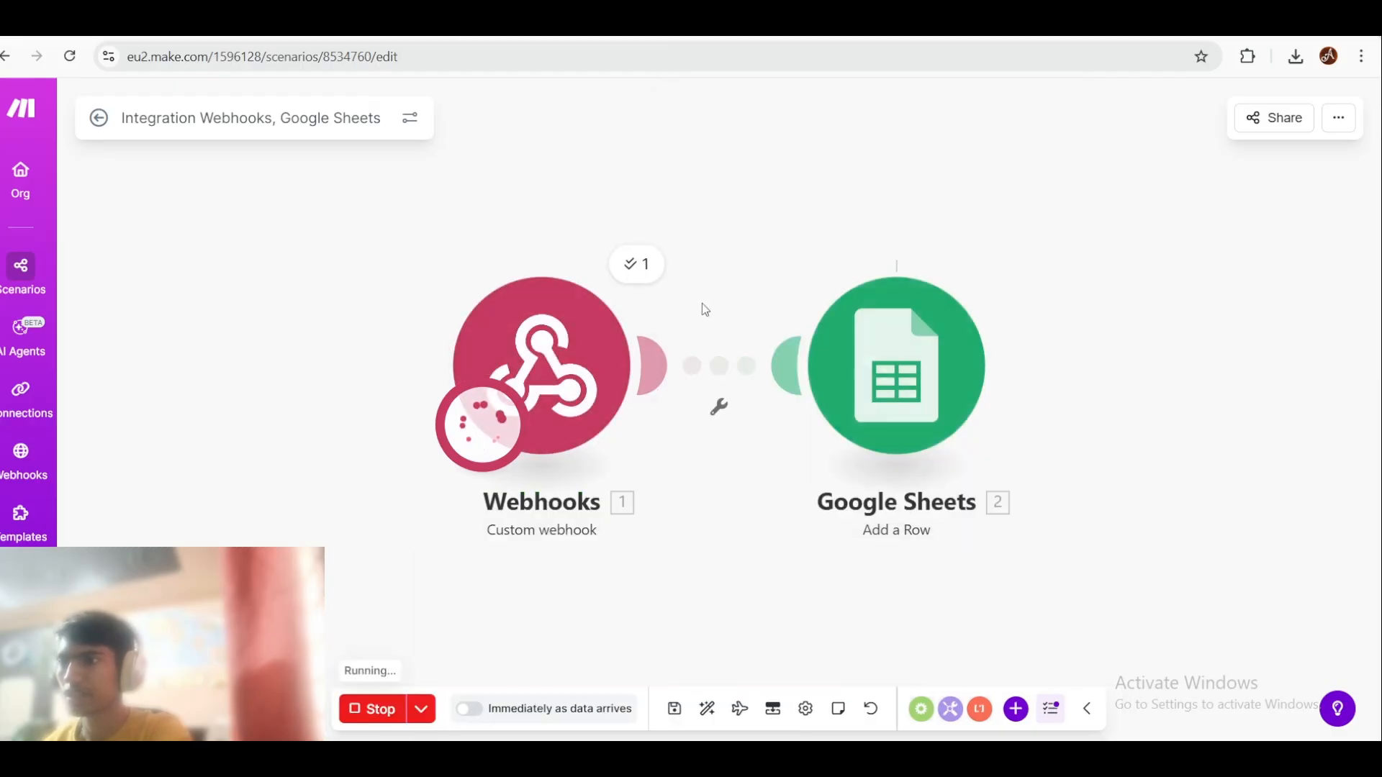
{"action": "left_click", "coordinate": [635, 265]}
{"action": "left_click_drag", "start_coordinate": [844, 335], "coordinate": [778, 344]}
{"action": "left_click", "coordinate": [585, 266]}
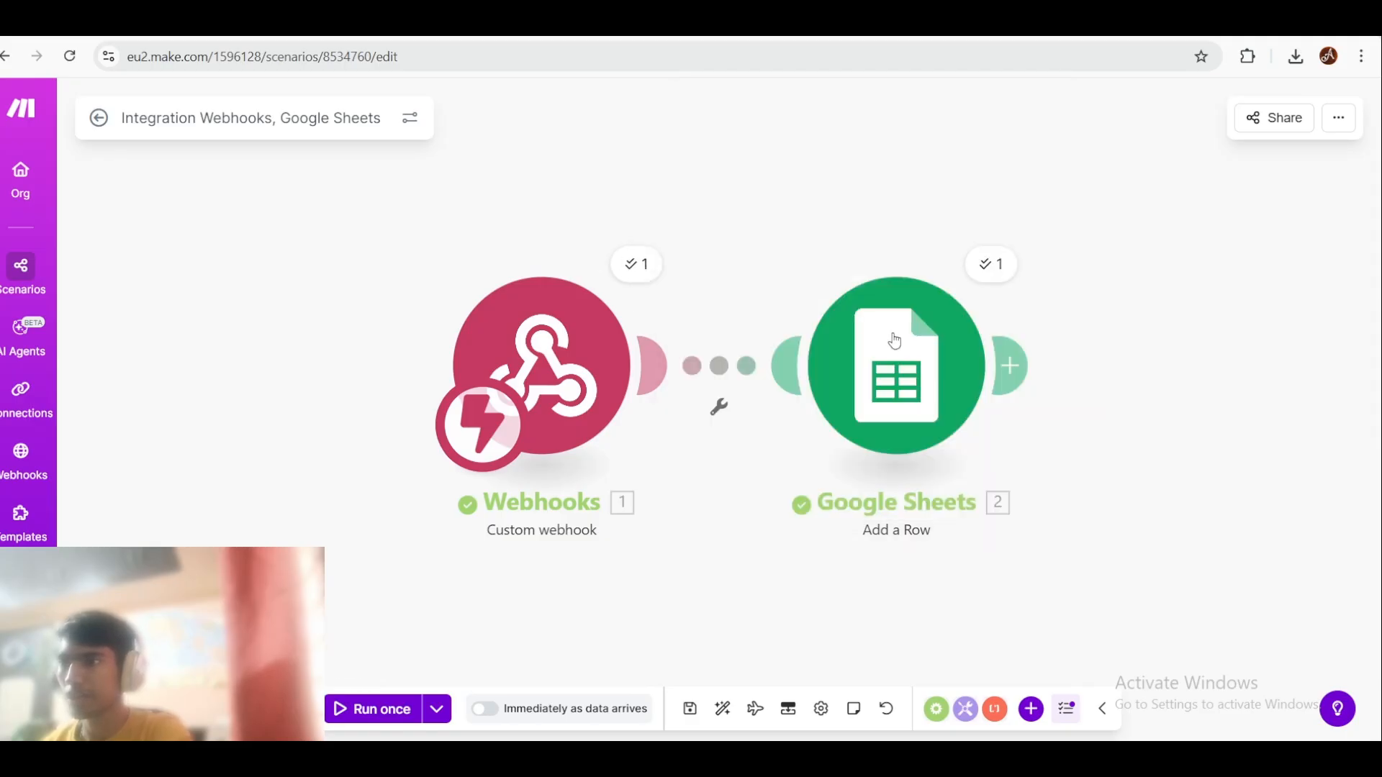
Step: In the Google Sheets Add a Row module, map the Name (A) column to Name from the webhook's call_analysis custom_analysis_data
{"action": "left_click", "coordinate": [931, 389]}
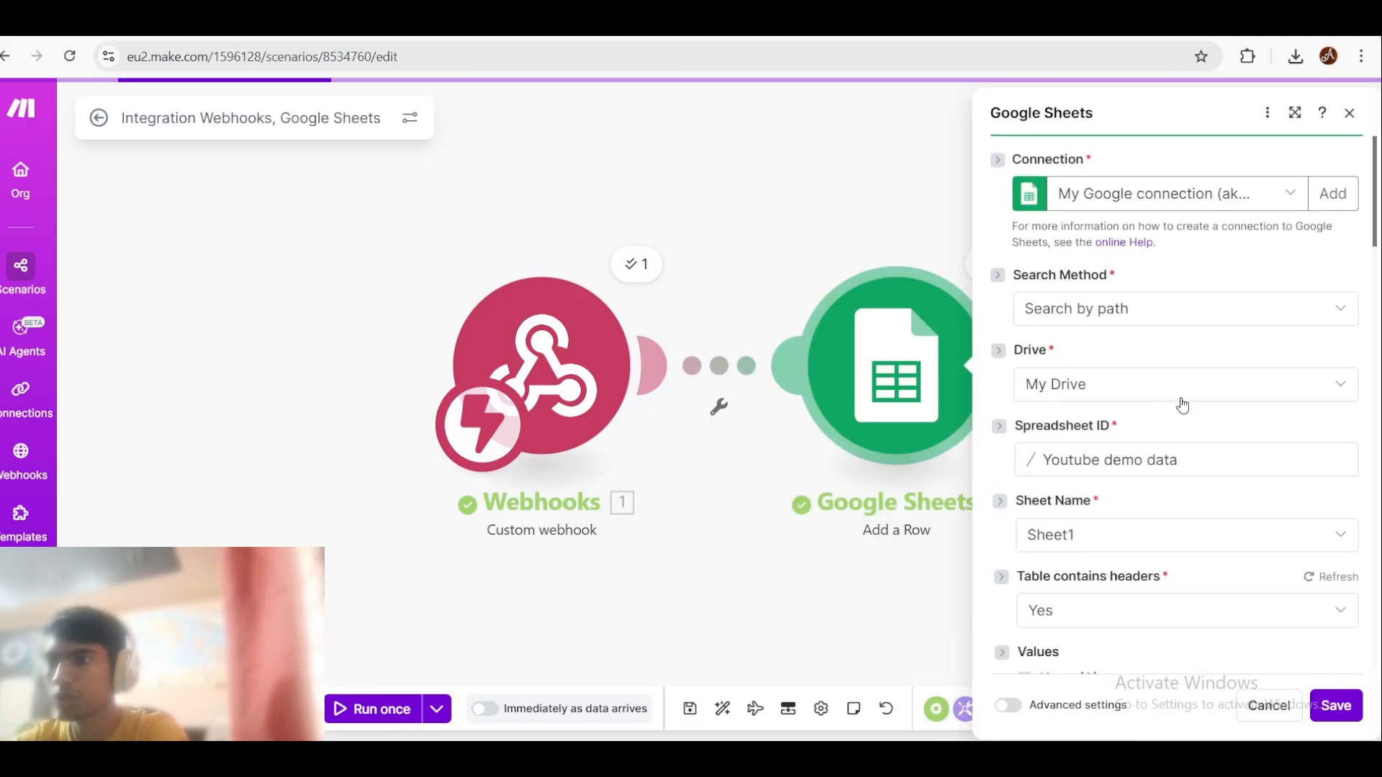
{"action": "scroll", "coordinate": [1180, 399], "scroll_direction": "down", "scroll_amount": 5}
{"action": "left_click", "coordinate": [1158, 263]}
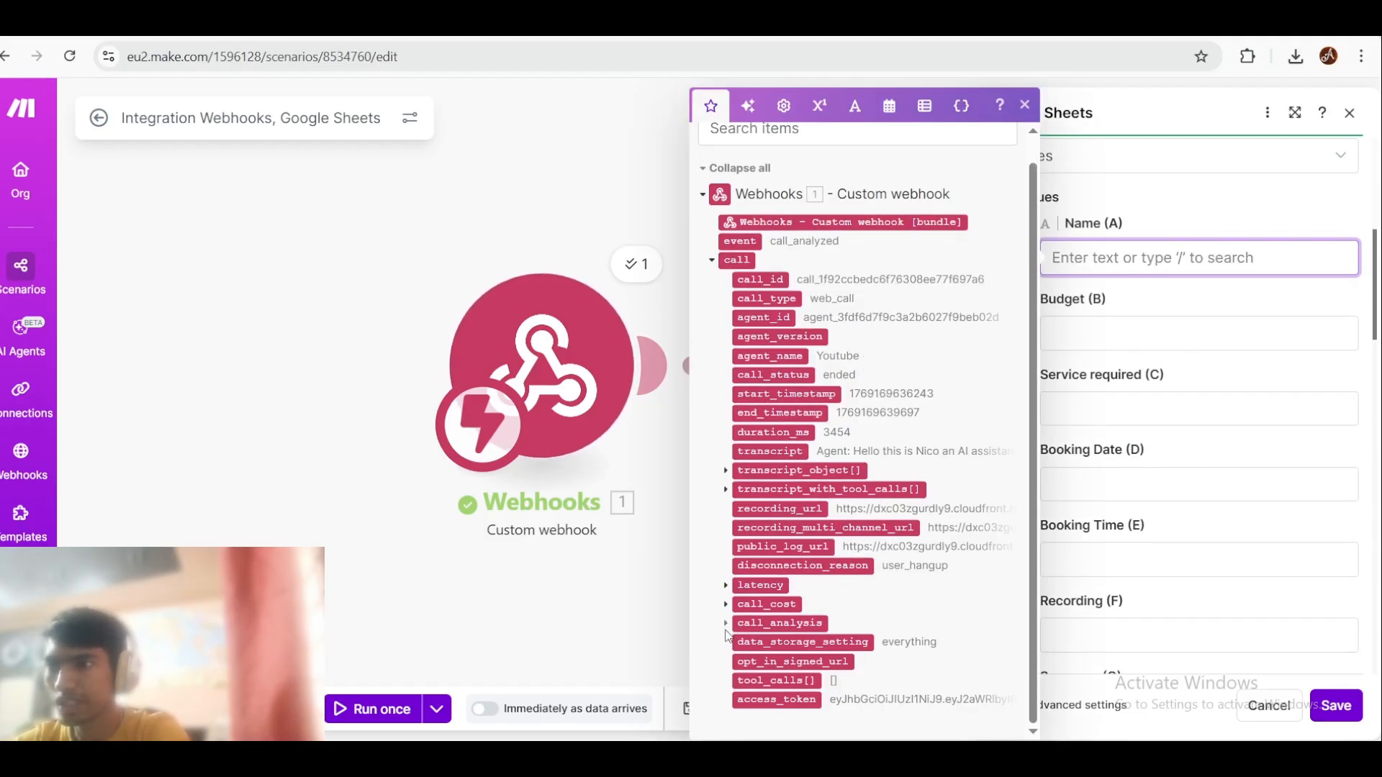
{"action": "left_click", "coordinate": [725, 631]}
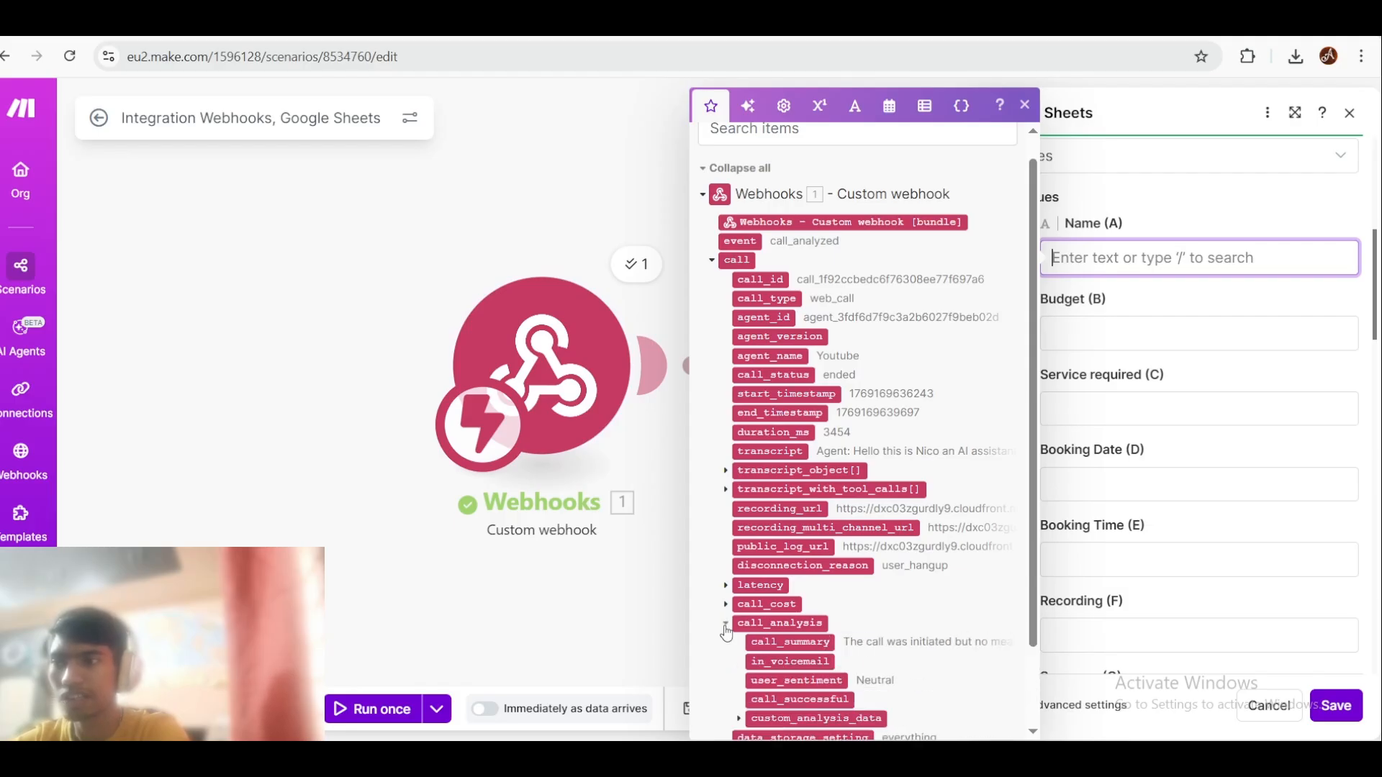
{"action": "scroll", "coordinate": [731, 630], "scroll_direction": "down", "scroll_amount": 1}
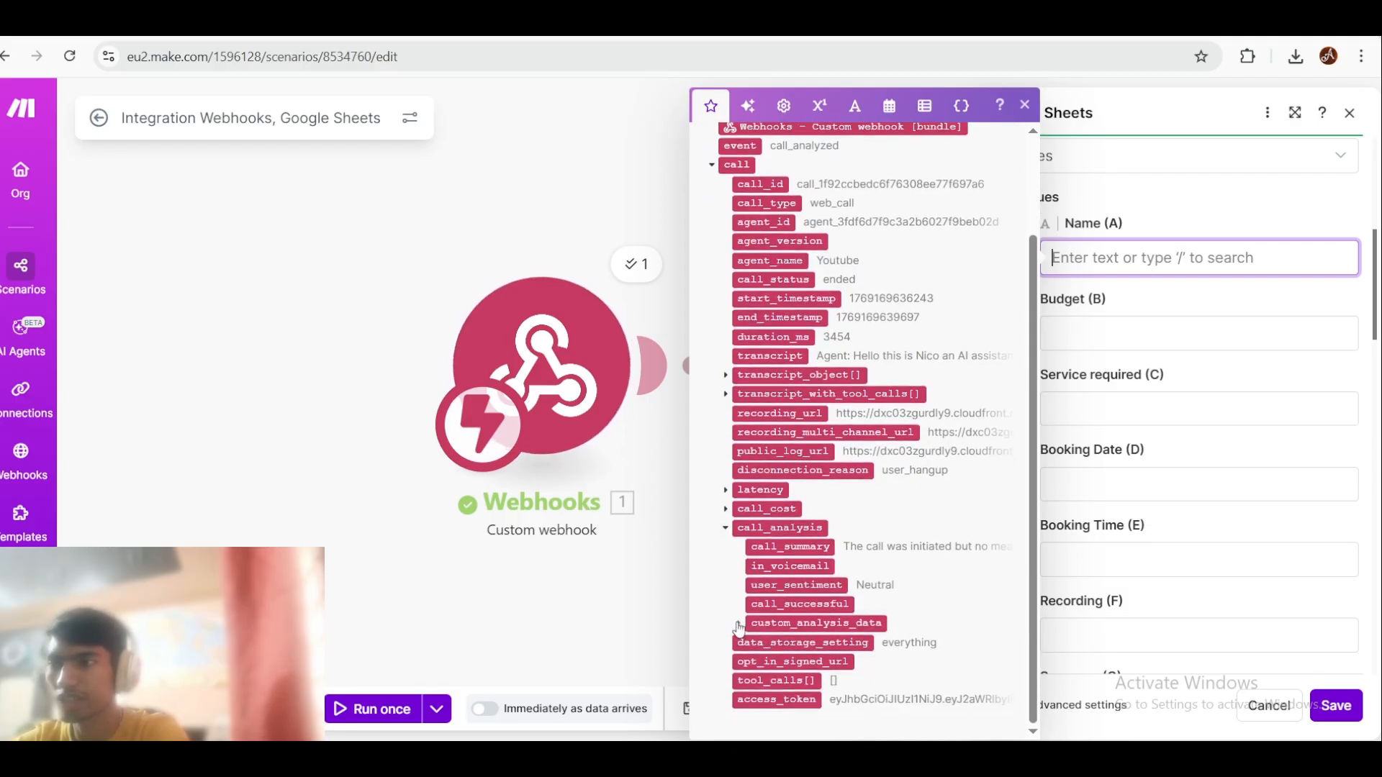
{"action": "left_click", "coordinate": [739, 625]}
{"action": "scroll", "coordinate": [742, 626], "scroll_direction": "down", "scroll_amount": 1}
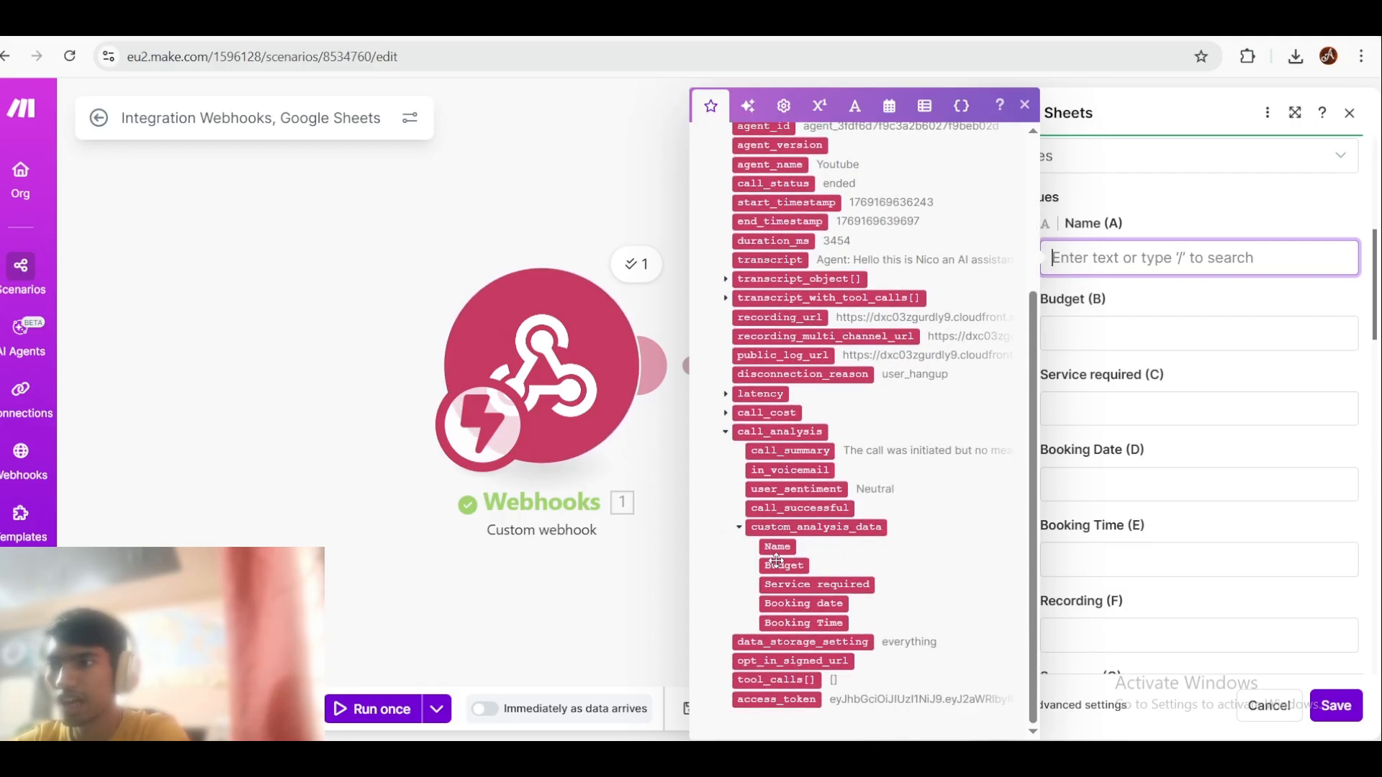
{"action": "left_click", "coordinate": [777, 549]}
Step: Map the Budget, Service required, Booking Date and Booking Time columns to the matching custom_analysis_data items
{"action": "left_click", "coordinate": [1253, 344]}
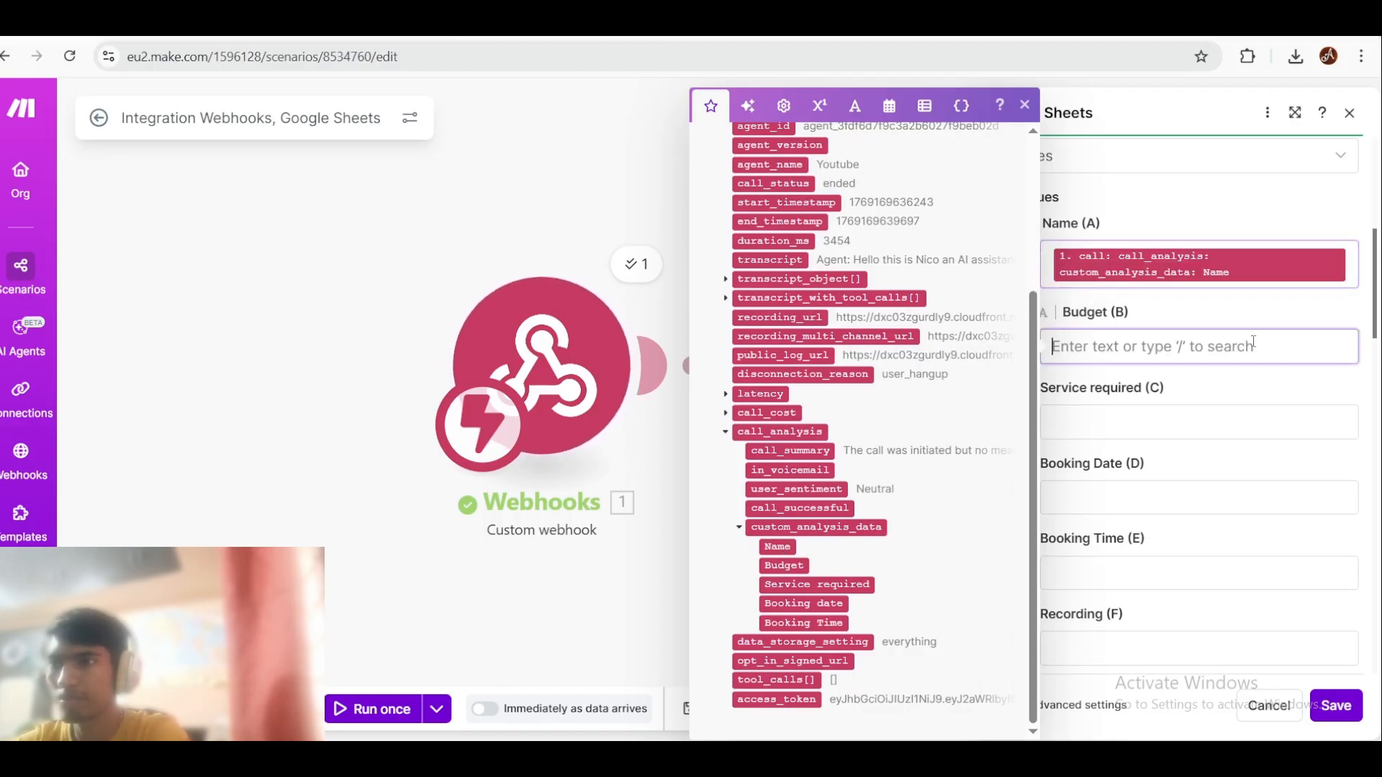
{"action": "left_click", "coordinate": [784, 566]}
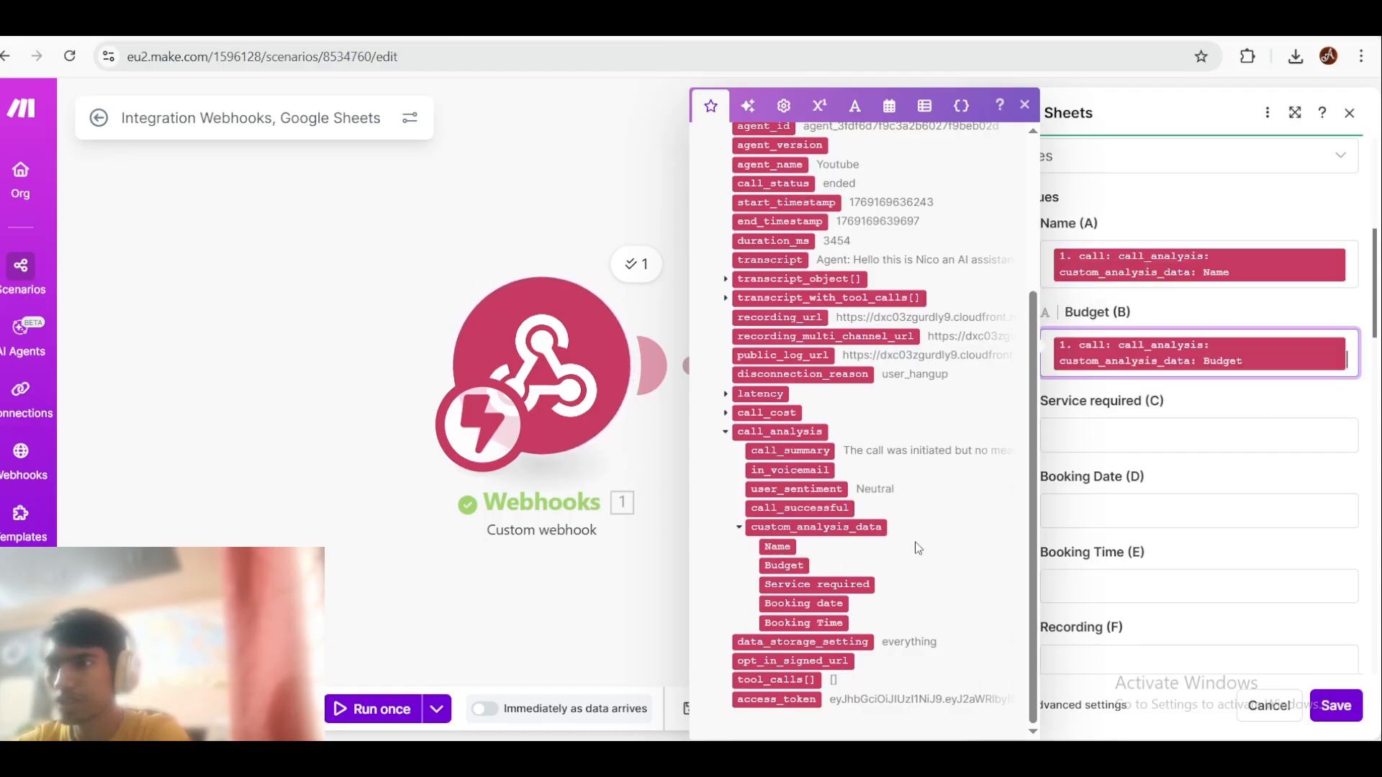
{"action": "left_click", "coordinate": [1073, 434]}
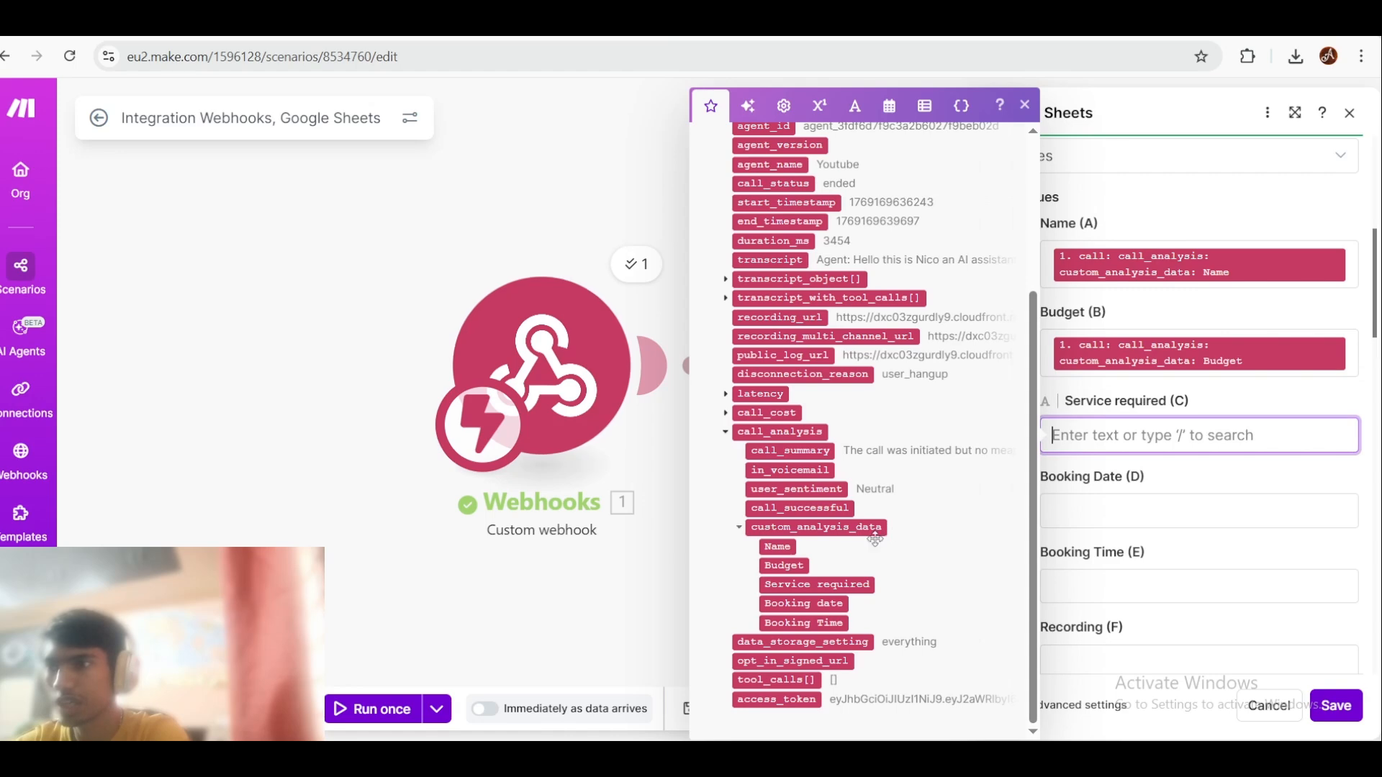
{"action": "left_click", "coordinate": [831, 584]}
{"action": "key", "text": "Tab"}
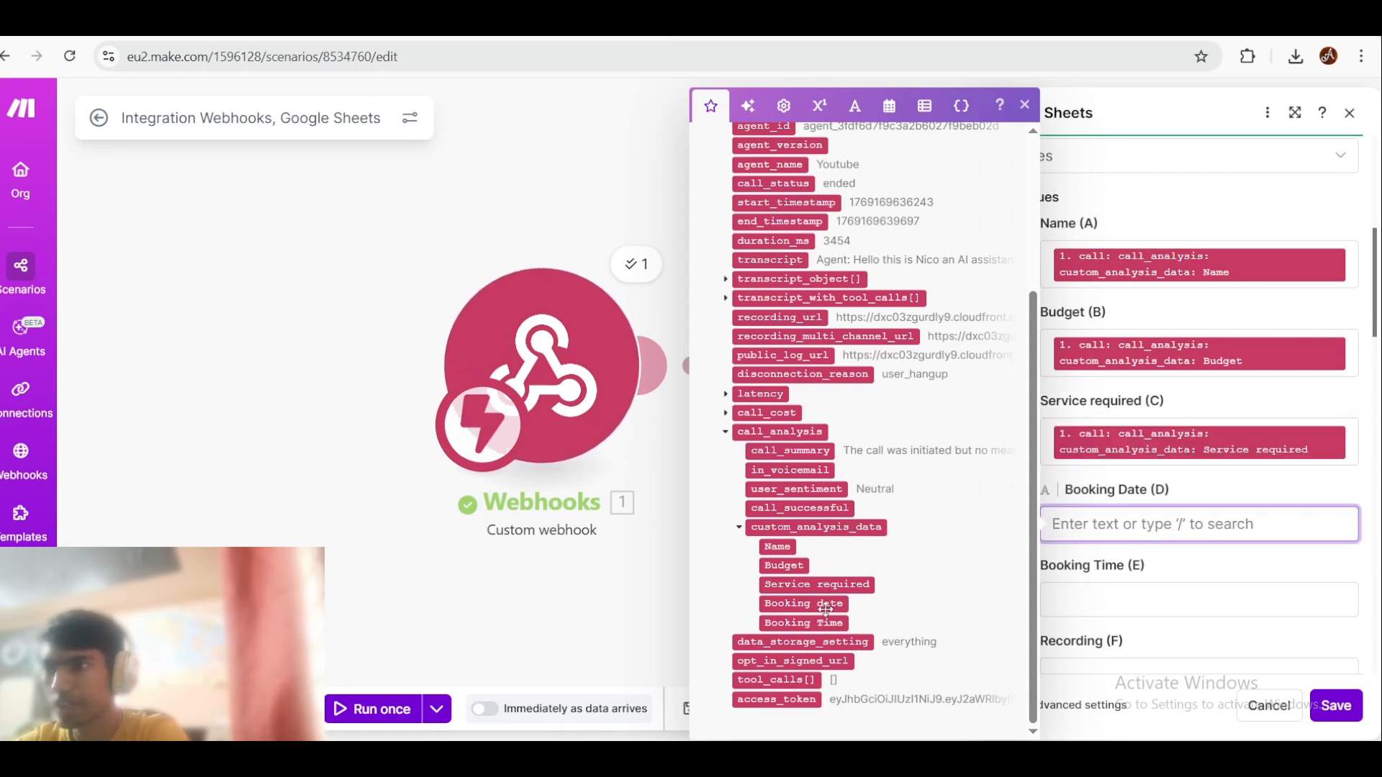
{"action": "left_click", "coordinate": [826, 604]}
{"action": "left_click", "coordinate": [1102, 613]}
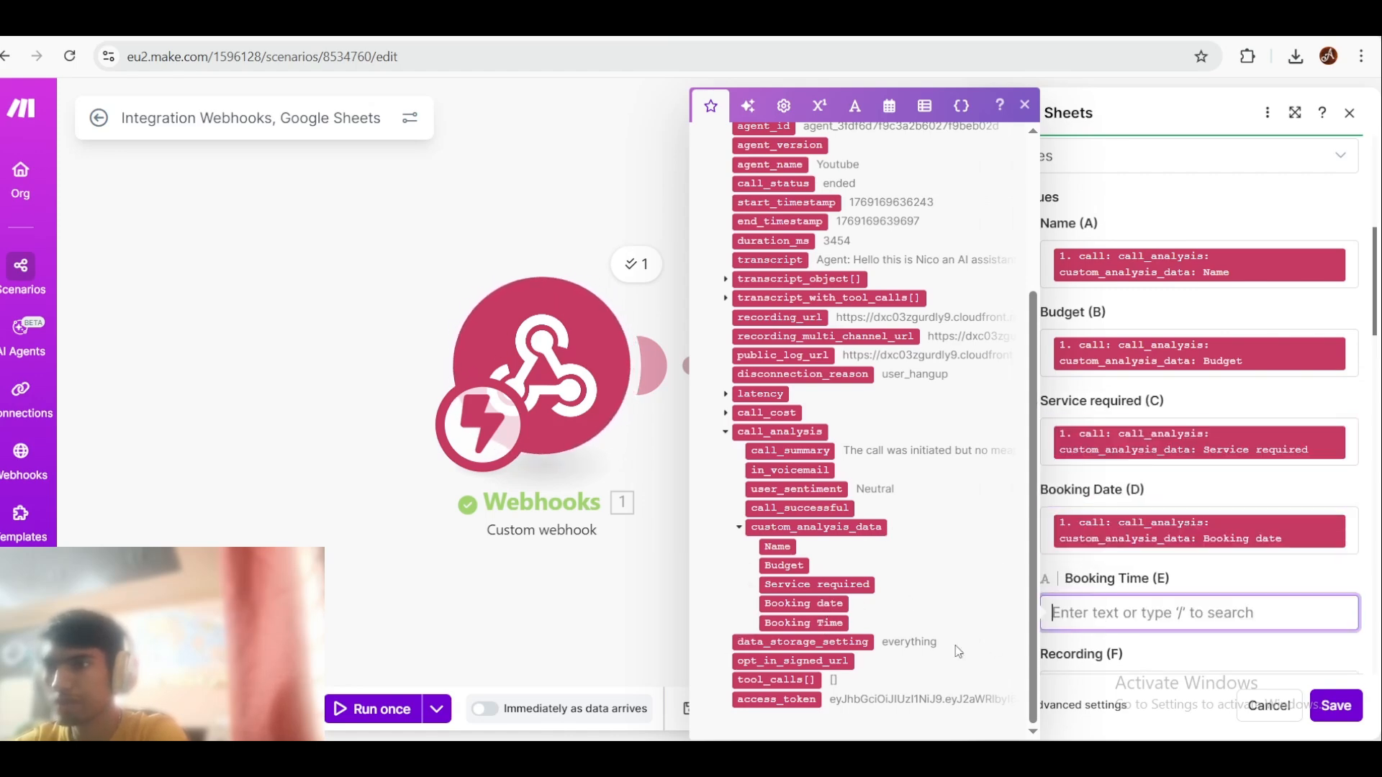
{"action": "left_click", "coordinate": [835, 623]}
Step: Map Recording (F) to recording_url and Summary (G) to call_summary, and save the Google Sheets module
{"action": "scroll", "coordinate": [1166, 658], "scroll_direction": "down", "scroll_amount": 4}
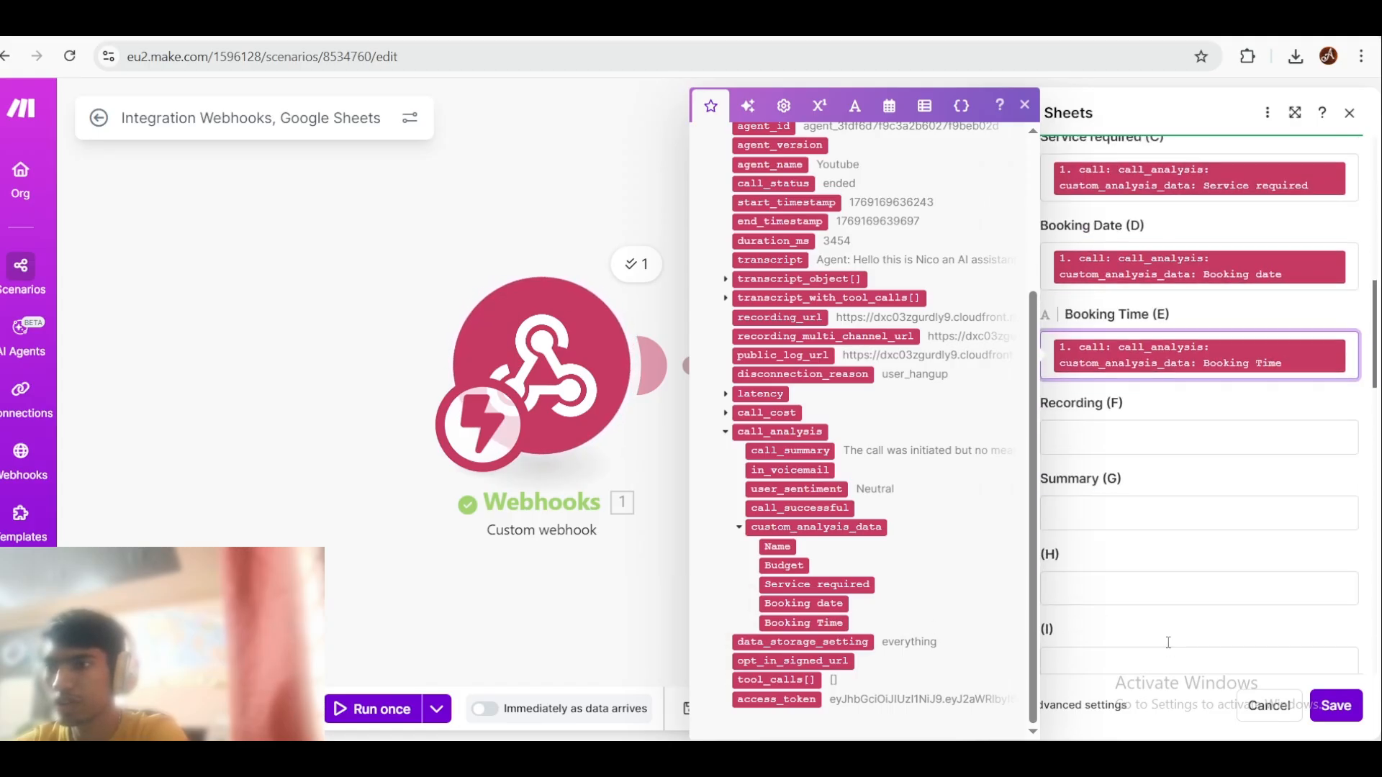
{"action": "left_click", "coordinate": [1192, 424]}
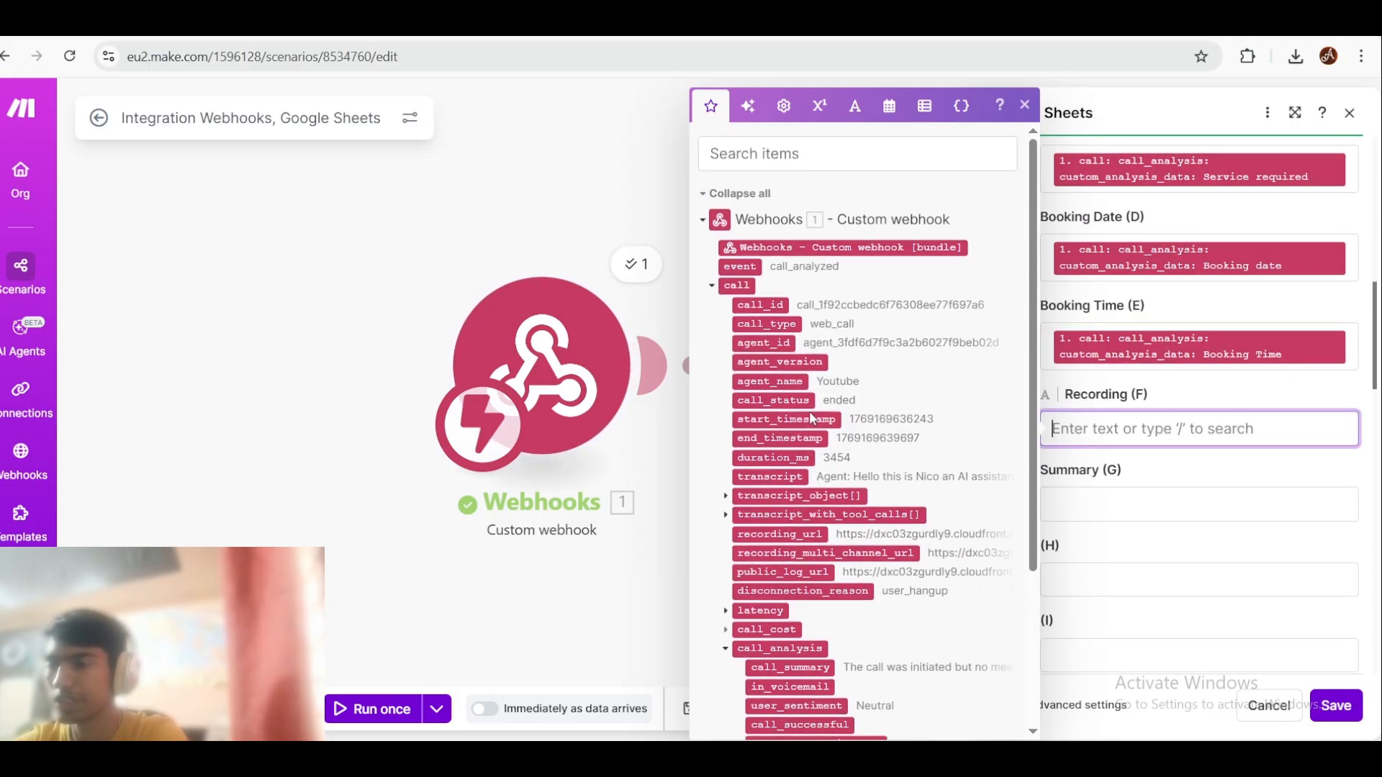
{"action": "scroll", "coordinate": [811, 419], "scroll_direction": "down", "scroll_amount": 3}
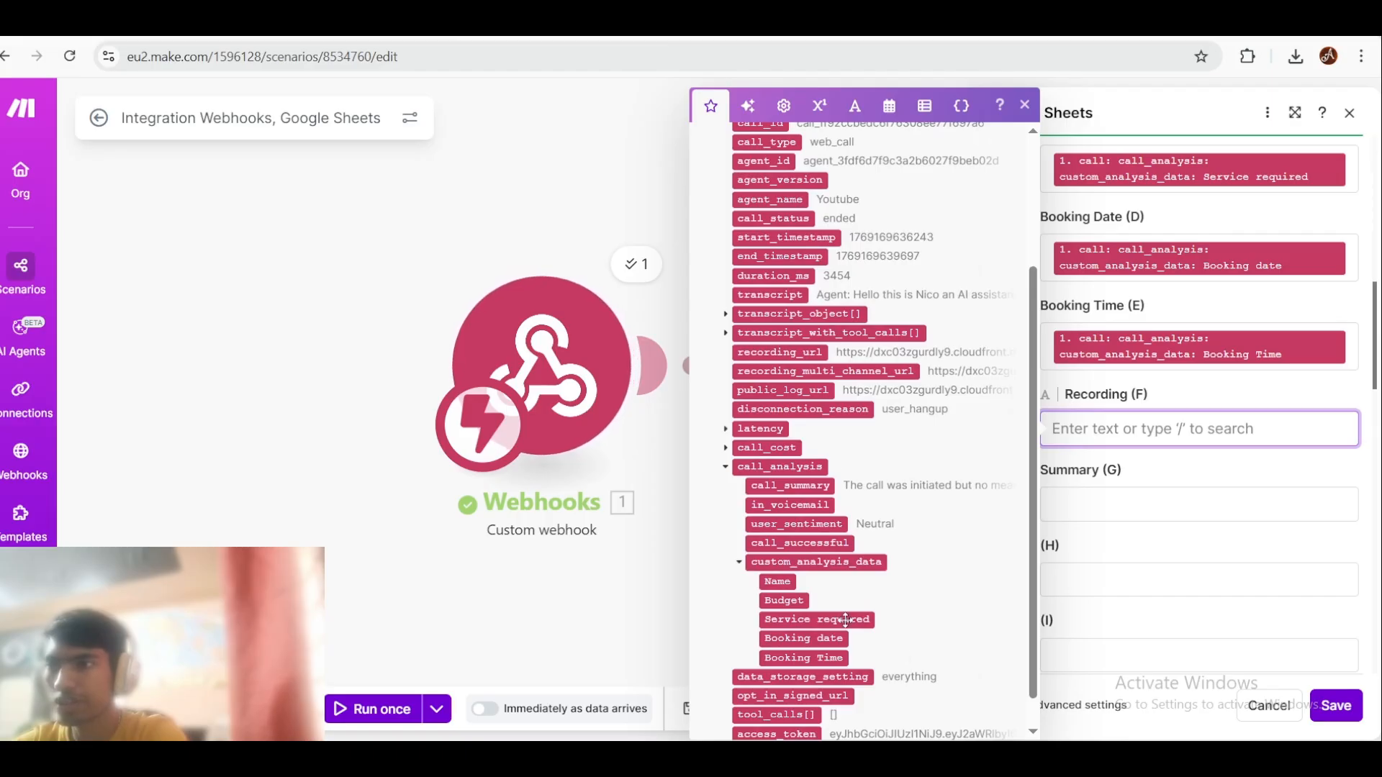
{"action": "left_click", "coordinate": [811, 353]}
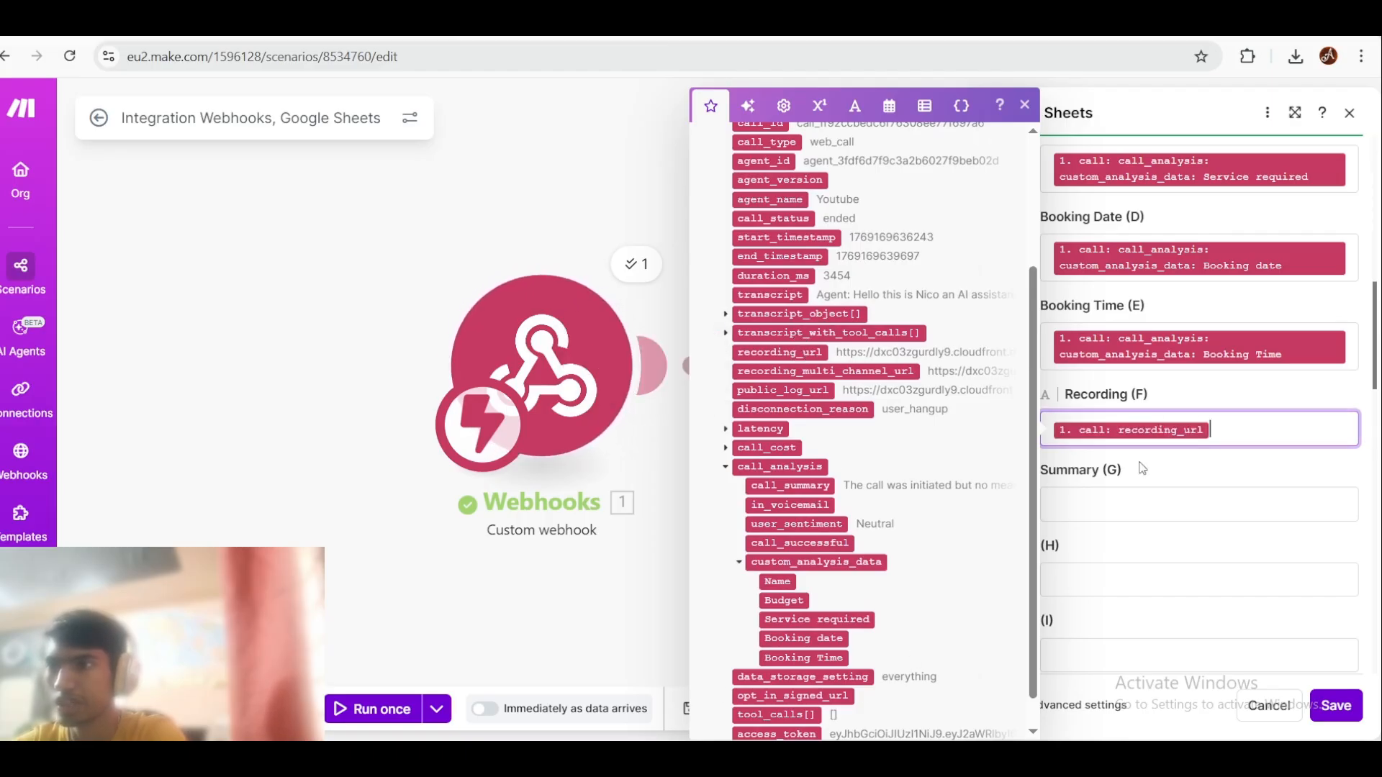
{"action": "left_click", "coordinate": [1147, 501]}
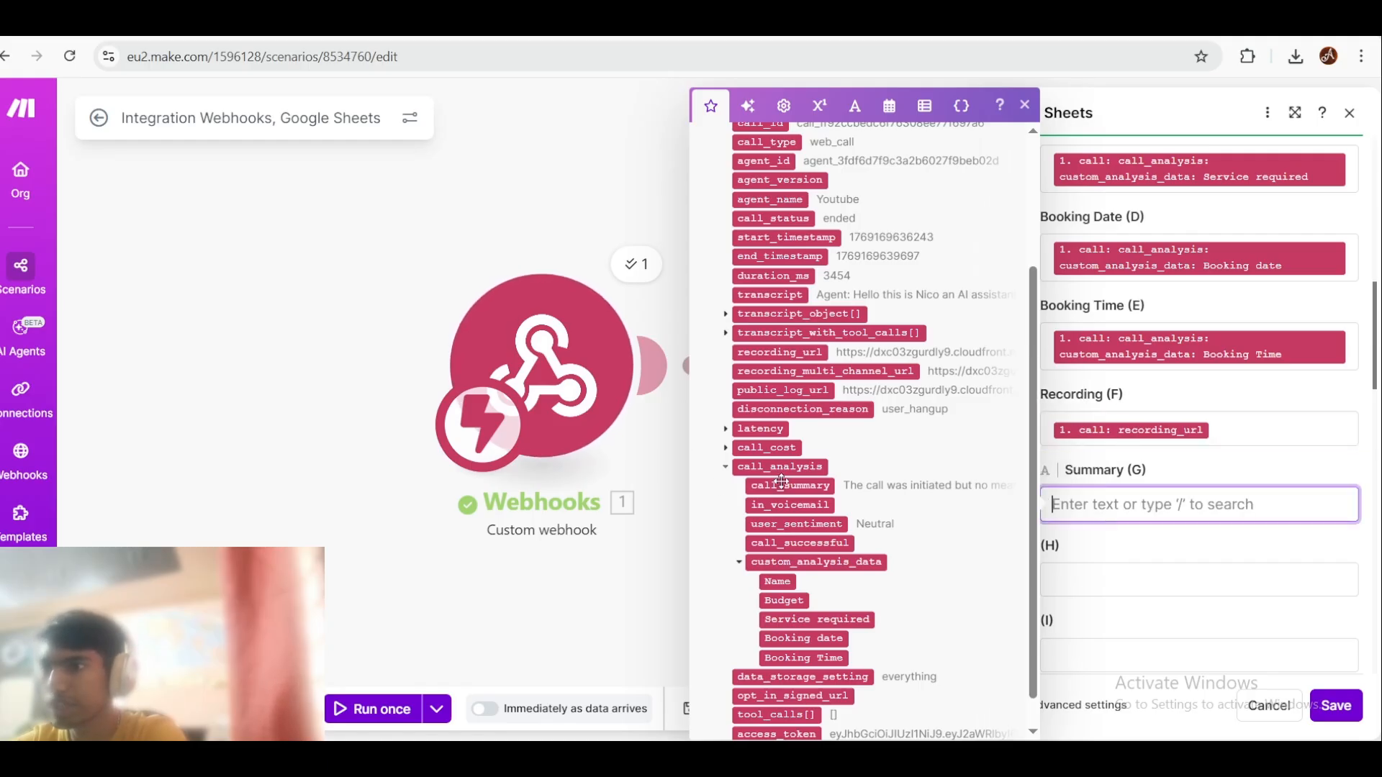
{"action": "left_click", "coordinate": [789, 485]}
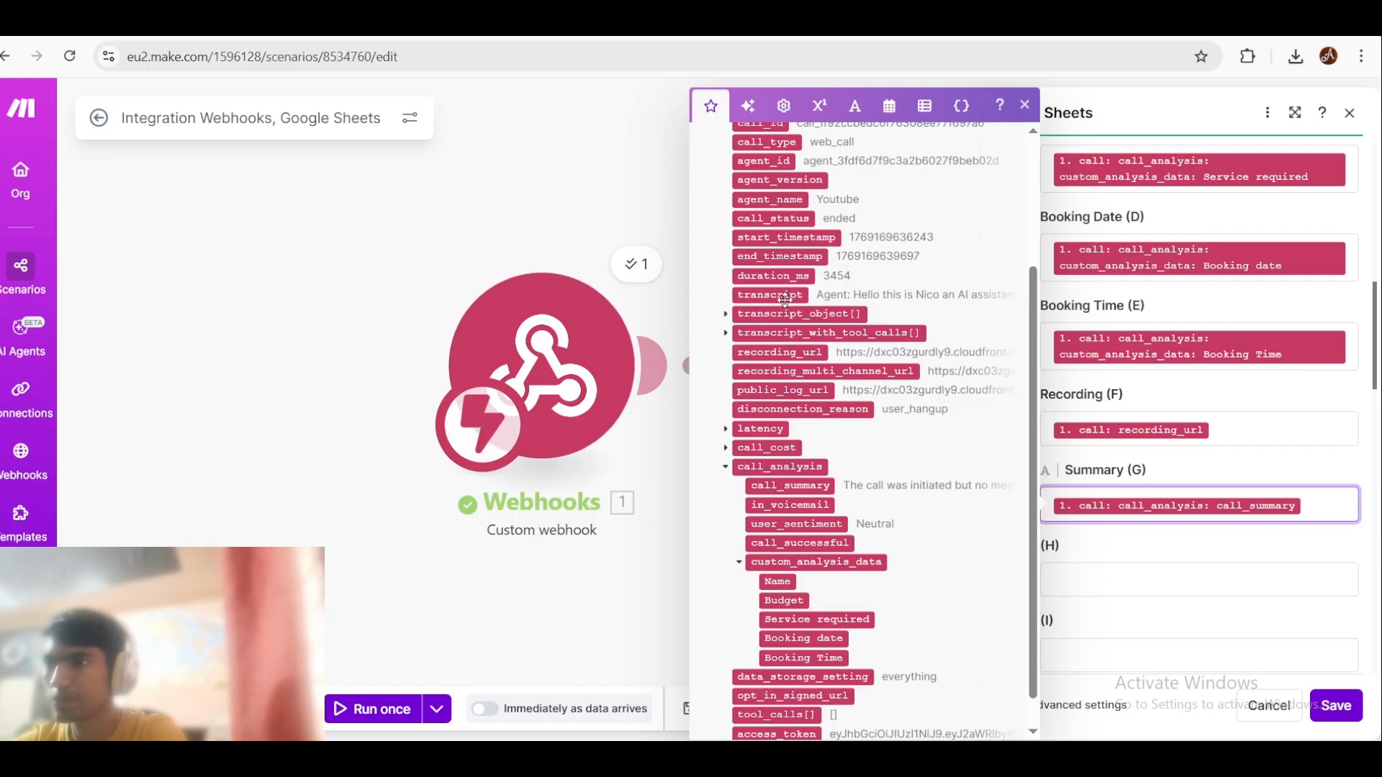
{"action": "left_click", "coordinate": [1336, 706]}
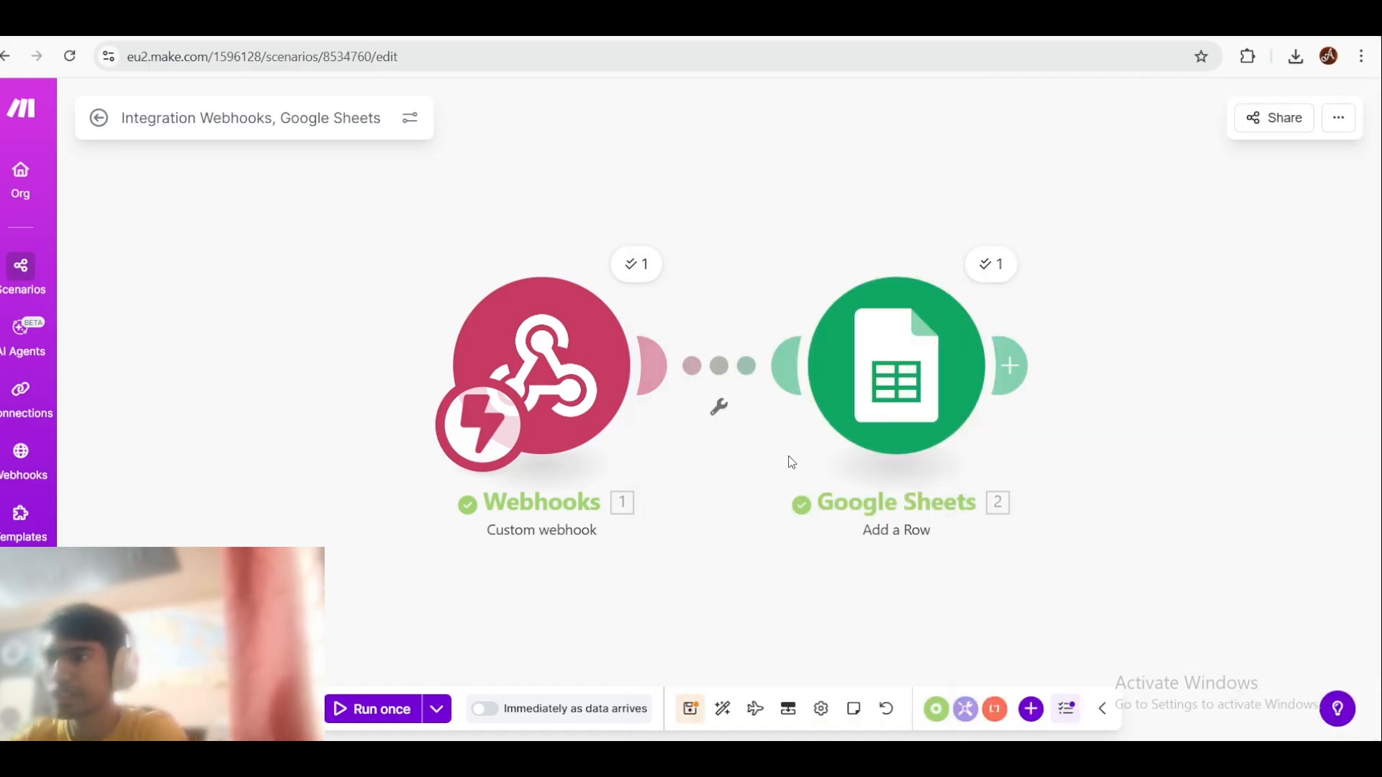
{"action": "left_click", "coordinate": [741, 367]}
{"action": "left_click", "coordinate": [911, 358]}
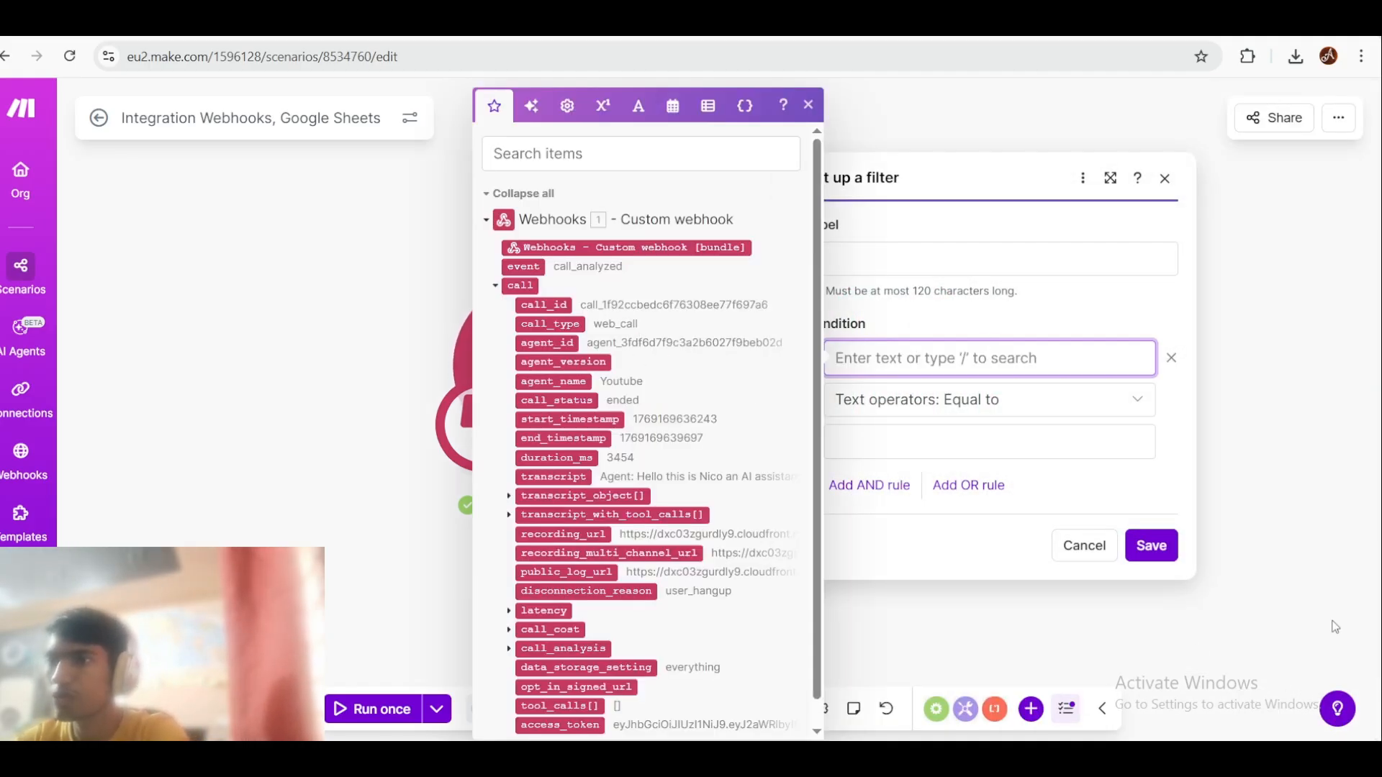
{"action": "left_click", "coordinate": [1106, 559]}
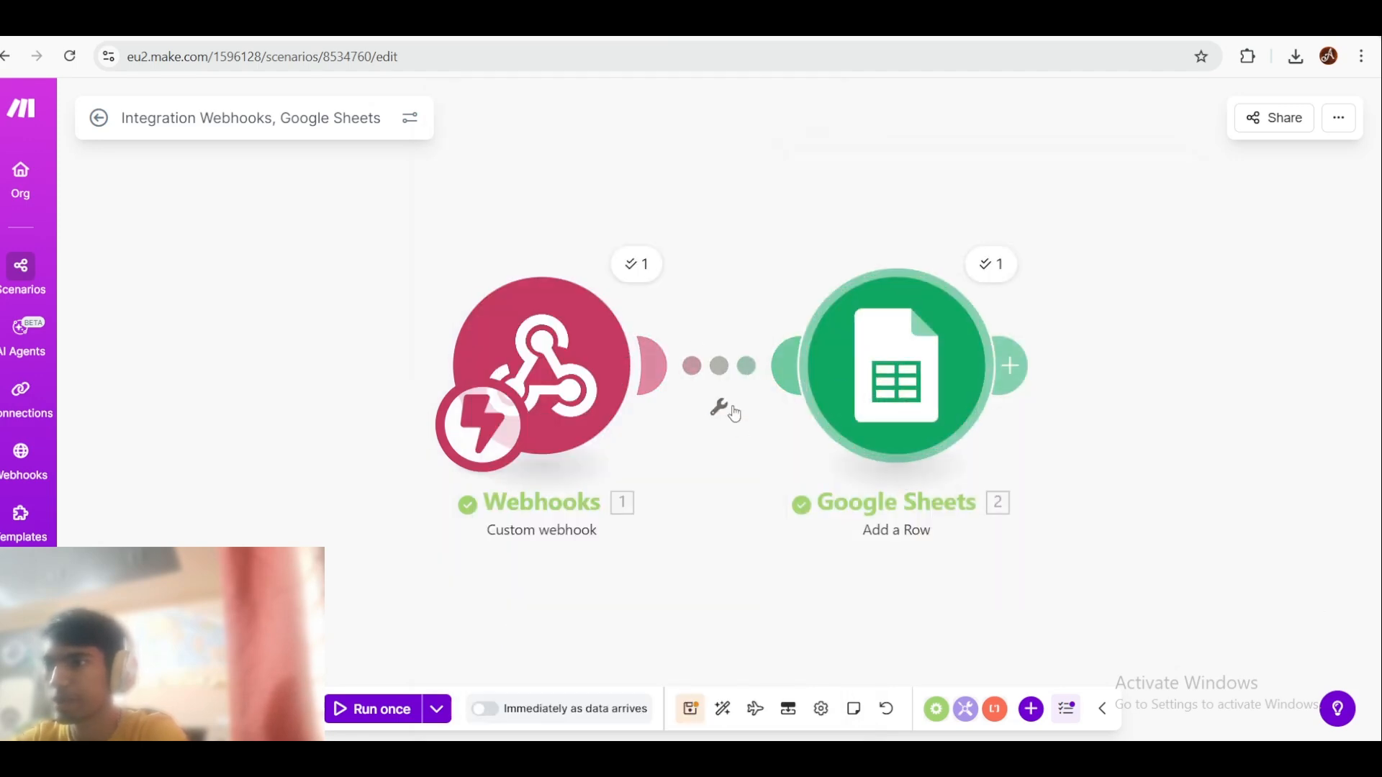
Step: Add and save a filter between Webhooks and Google Sheets with the condition event equal to call_analyzed
{"action": "left_click", "coordinate": [716, 368]}
{"action": "left_click", "coordinate": [905, 356]}
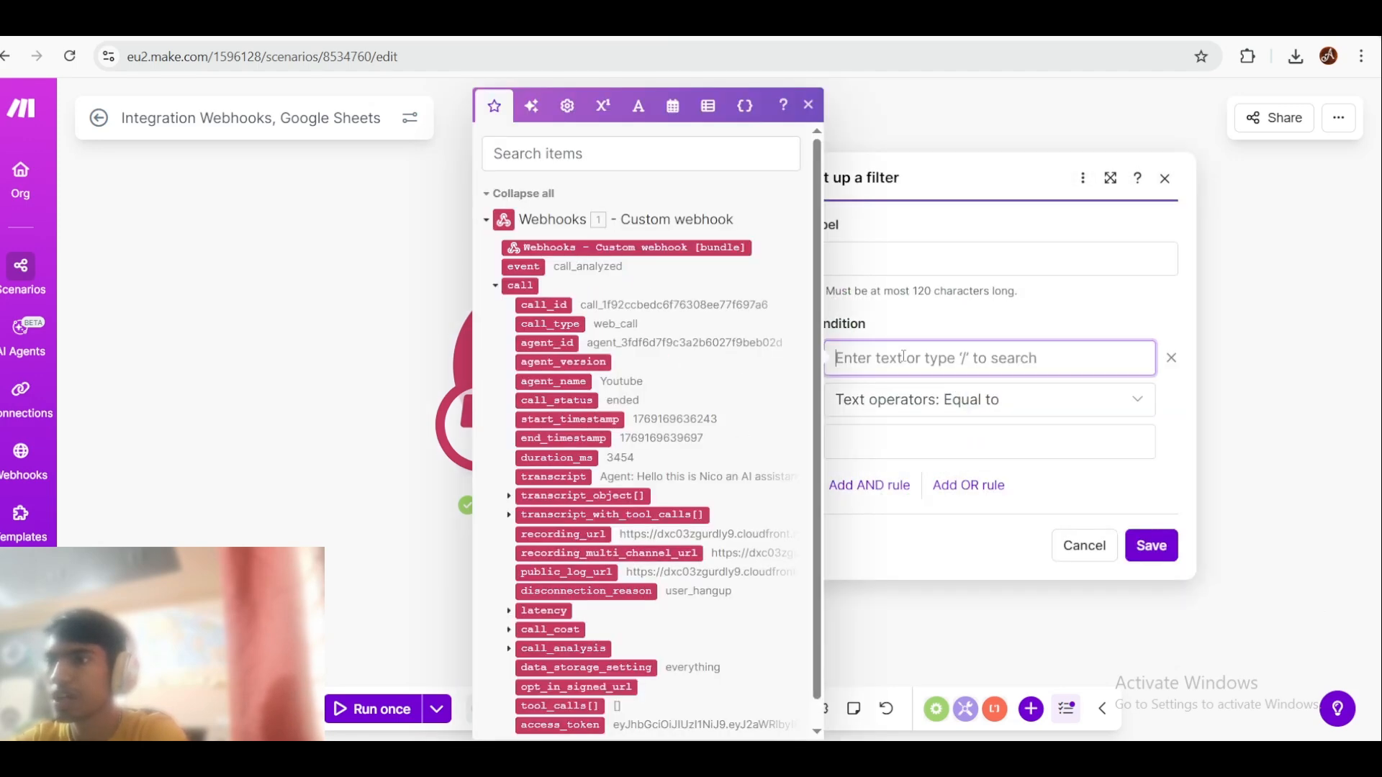
{"action": "left_click", "coordinate": [536, 272]}
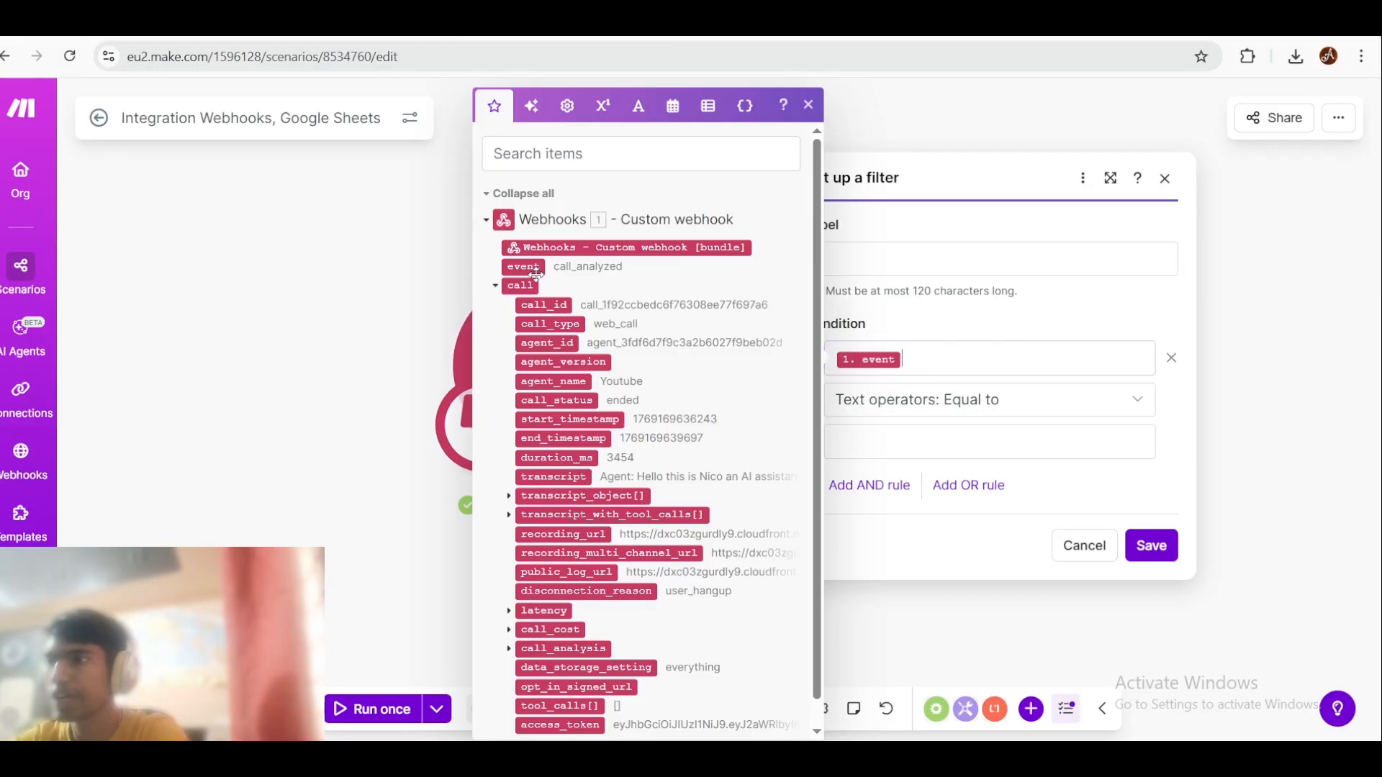
{"action": "left_click", "coordinate": [950, 441]}
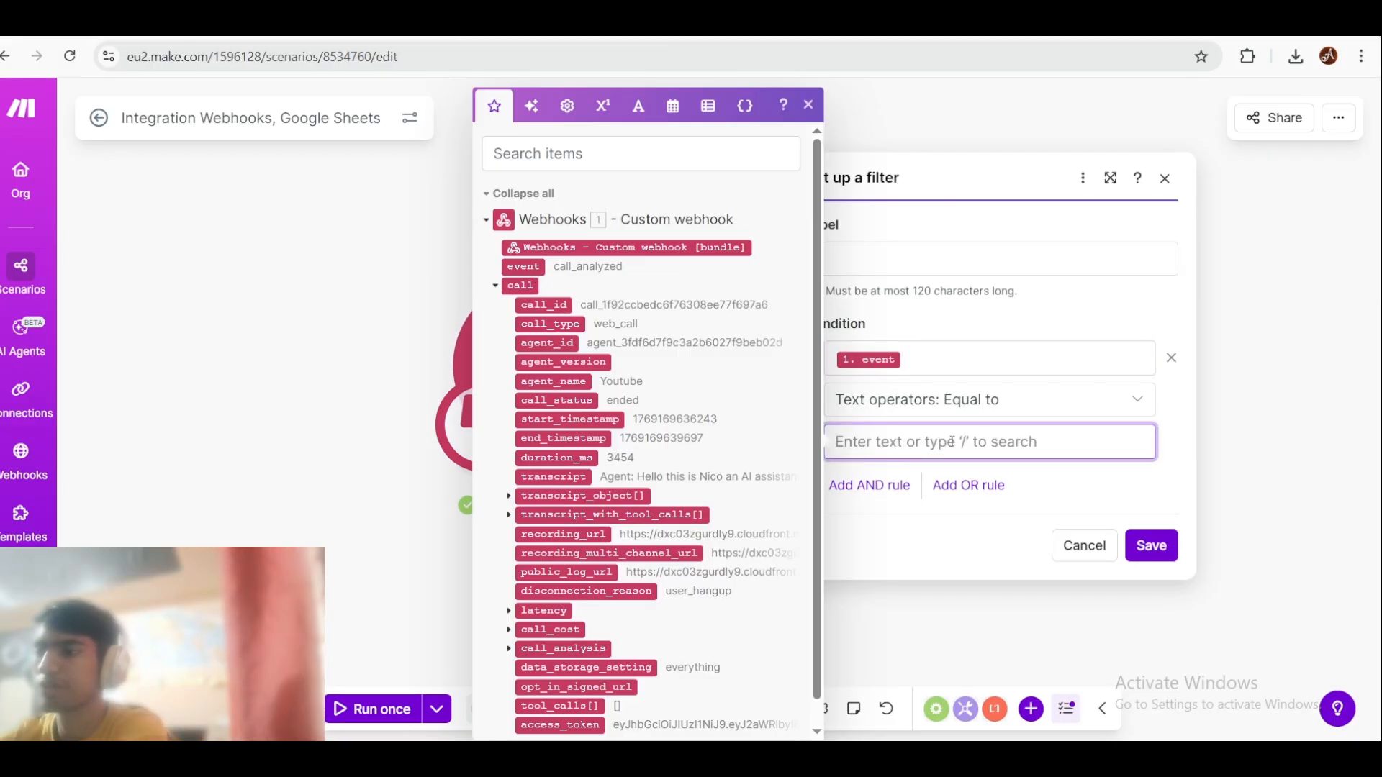
{"action": "type", "text": "call"}
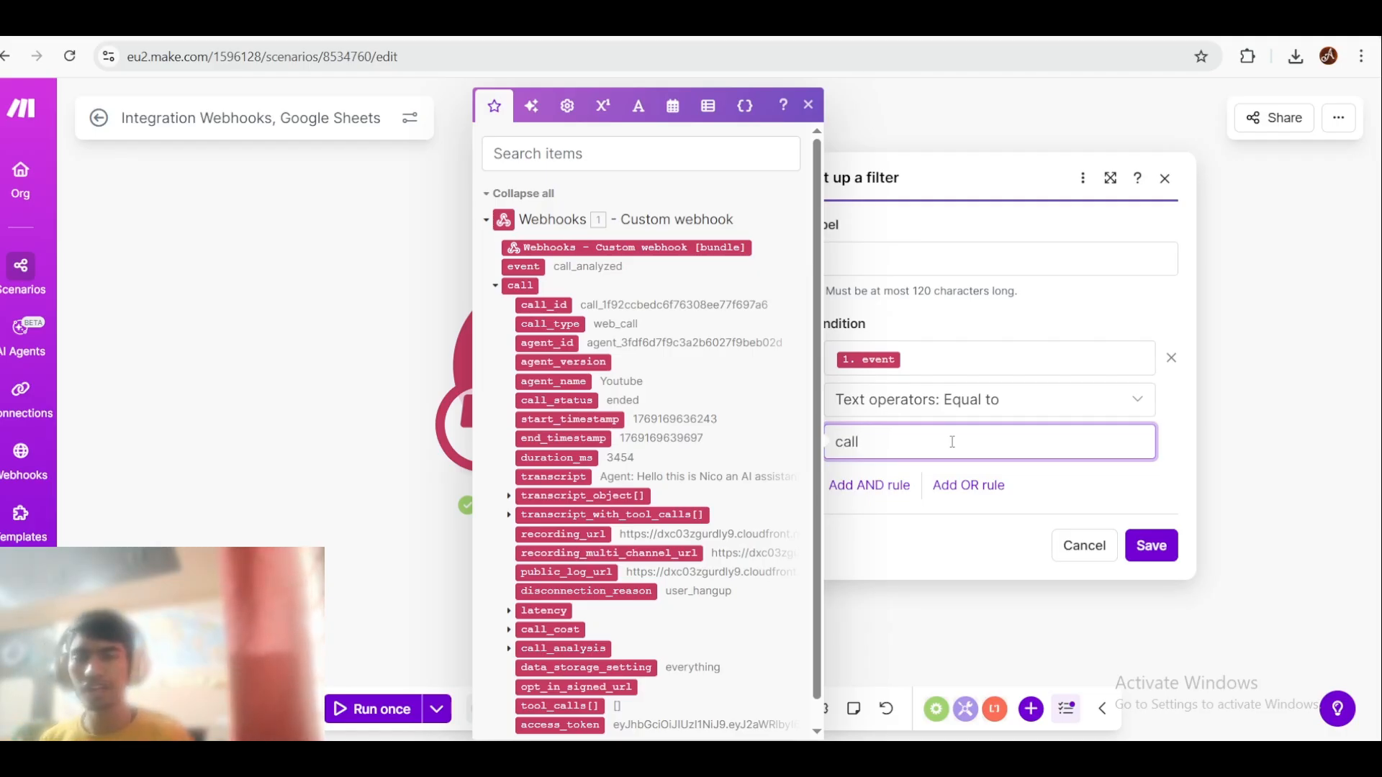
{"action": "type", "text": "_"}
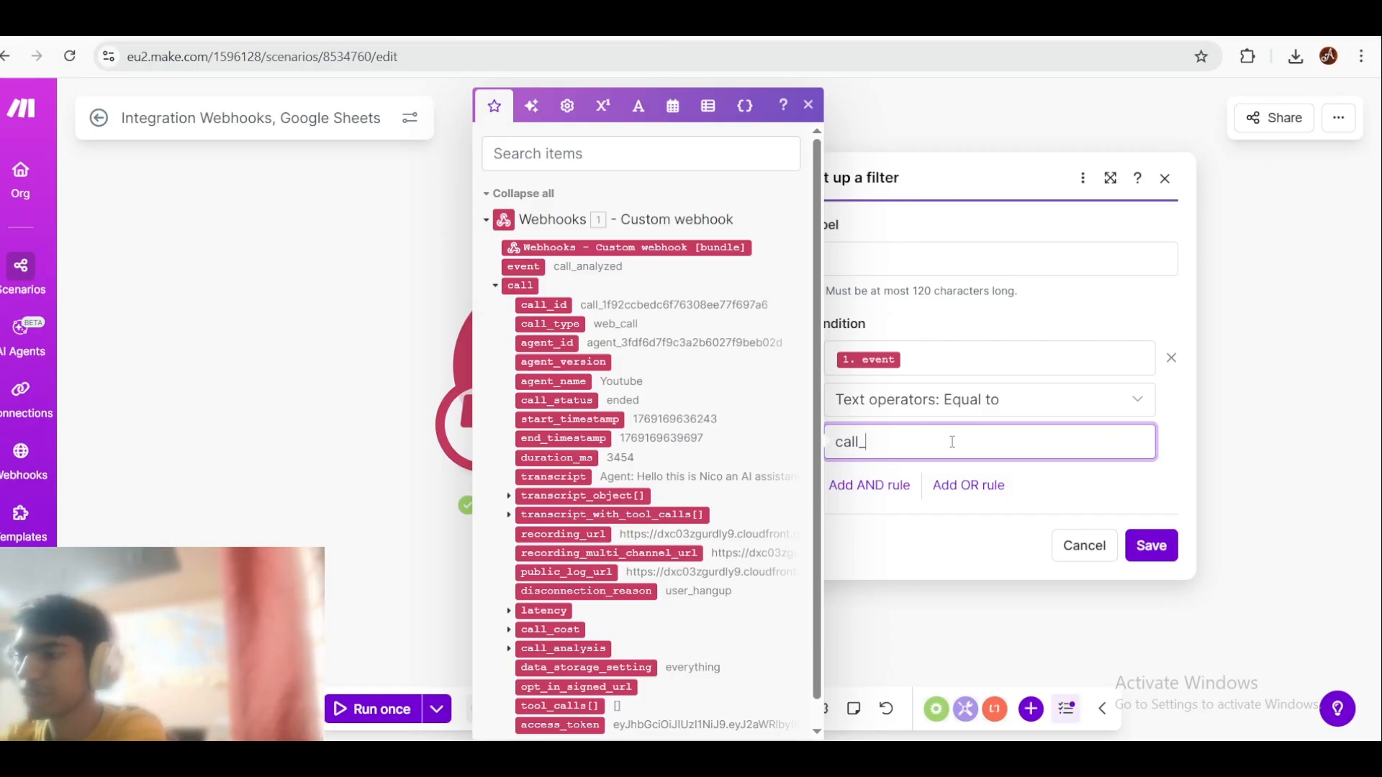
{"action": "type", "text": "analyzed"}
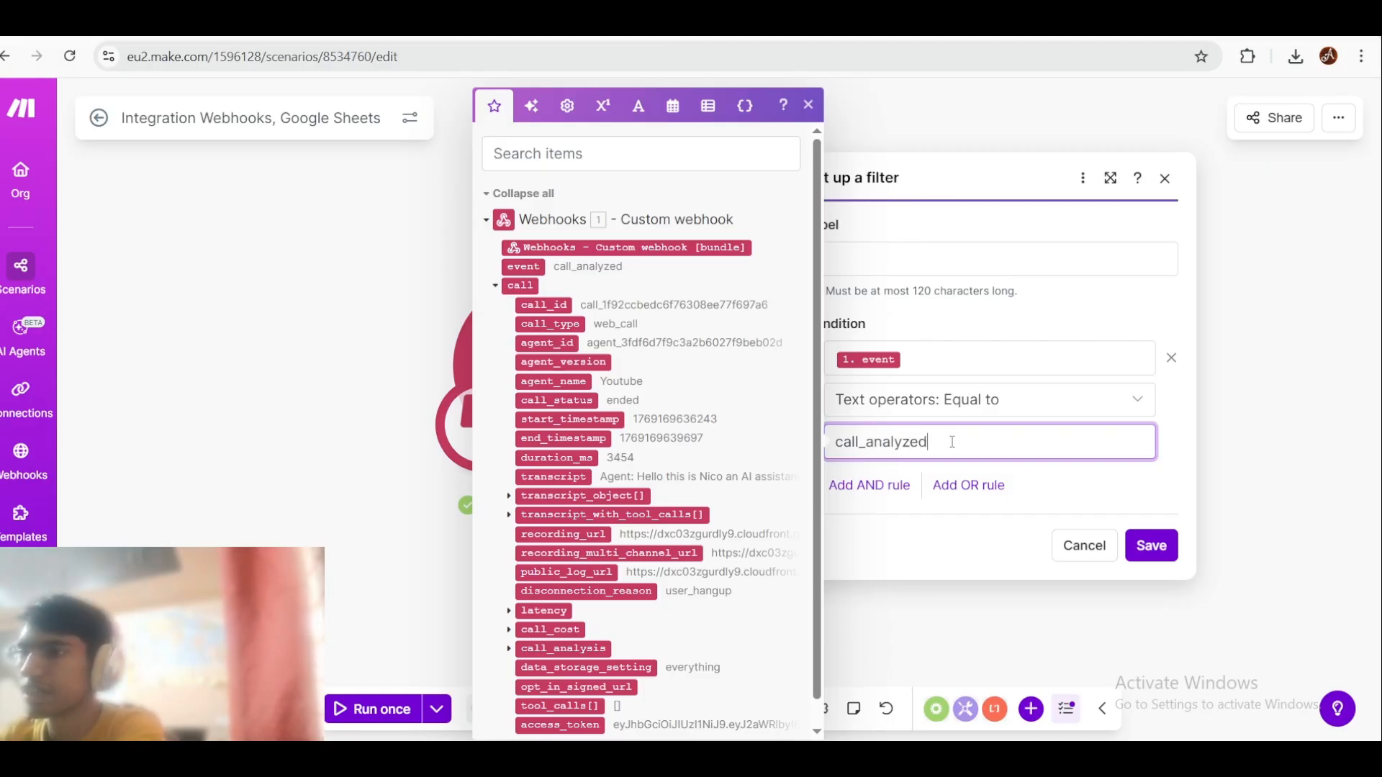
{"action": "left_click", "coordinate": [1150, 545]}
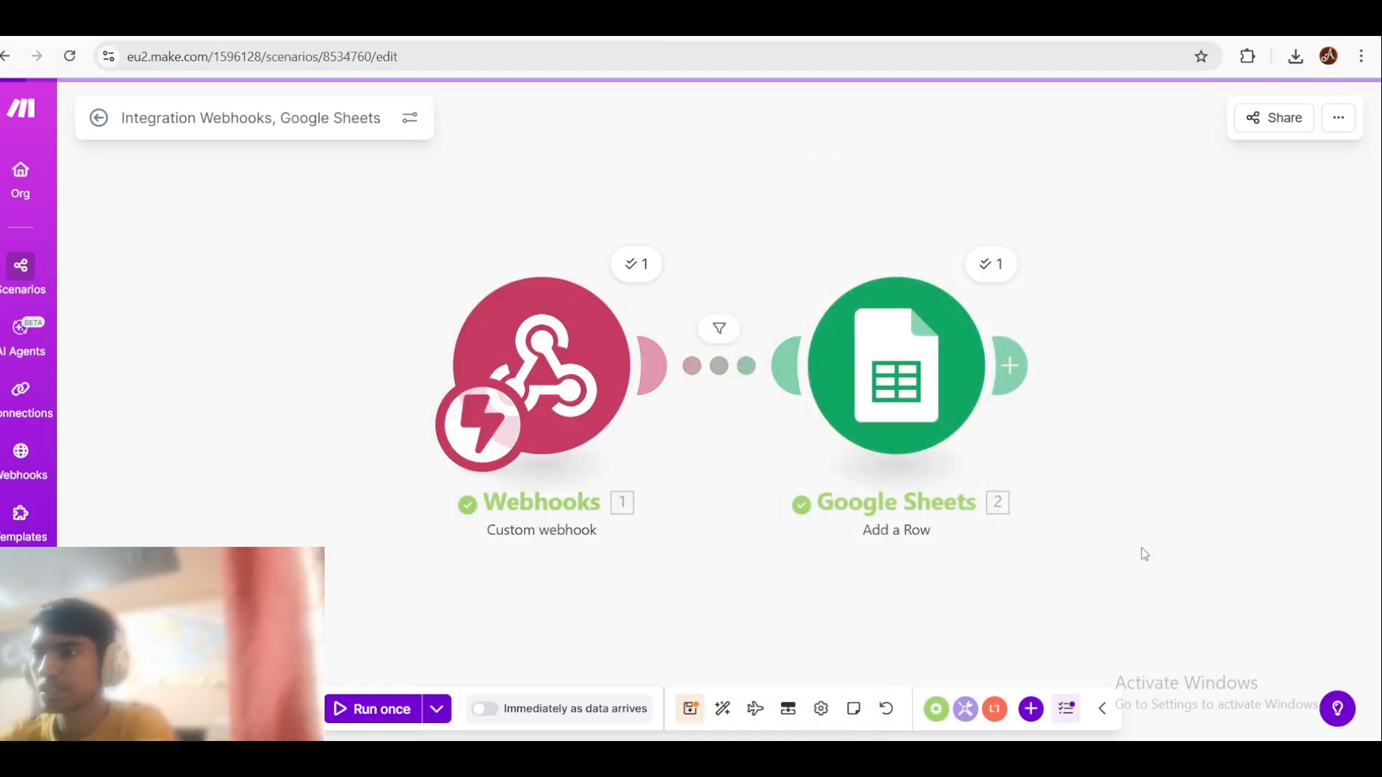
Step: Save the scenario and activate it with the schedule set to run immediately as data arrives
{"action": "left_click", "coordinate": [695, 717]}
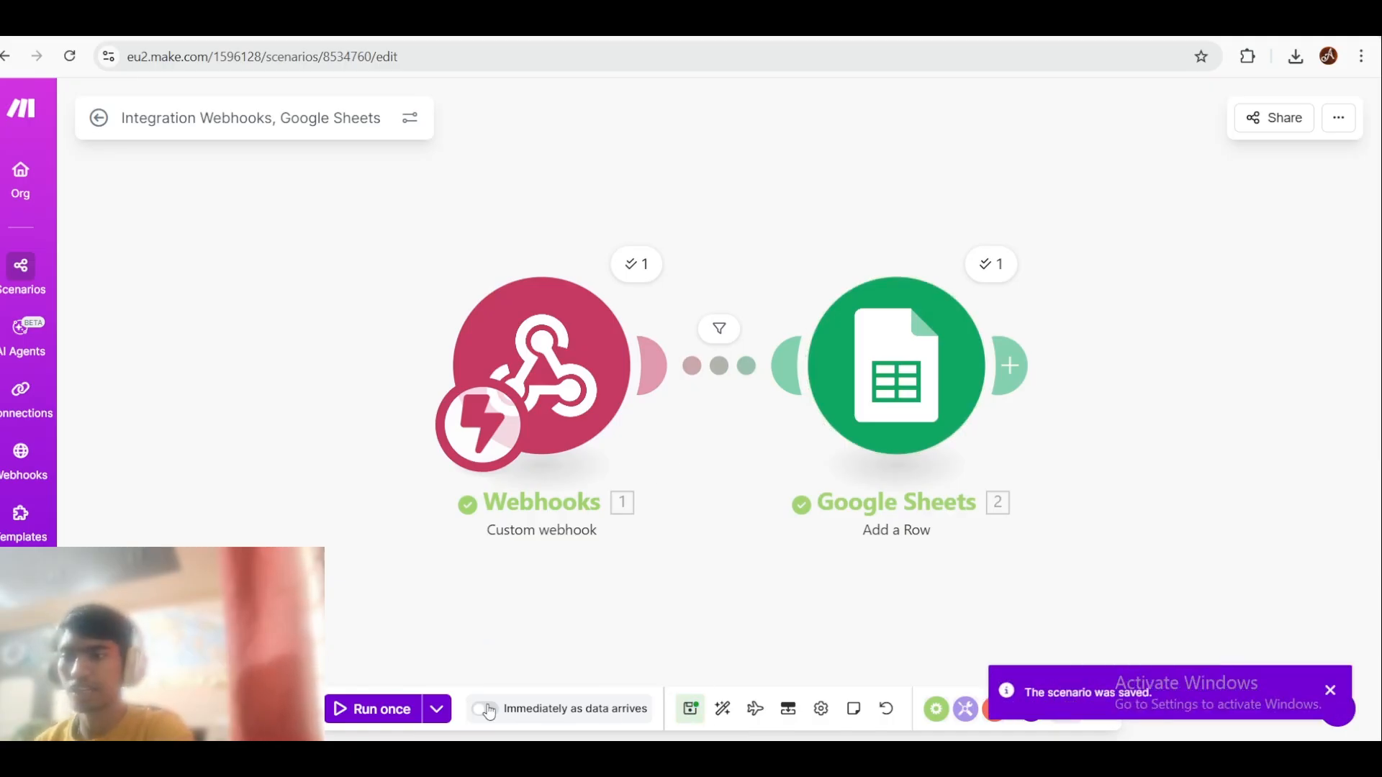
{"action": "left_click", "coordinate": [486, 709]}
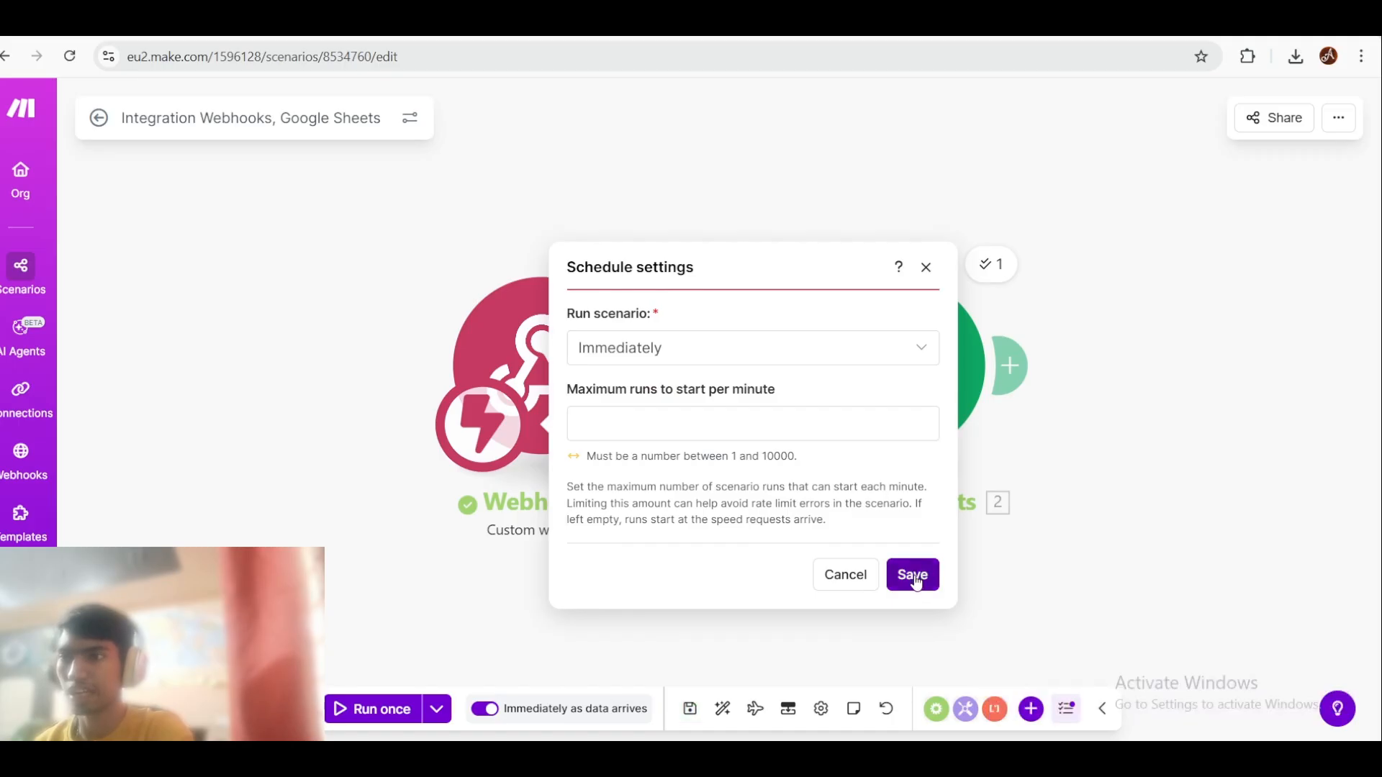
{"action": "left_click", "coordinate": [913, 575]}
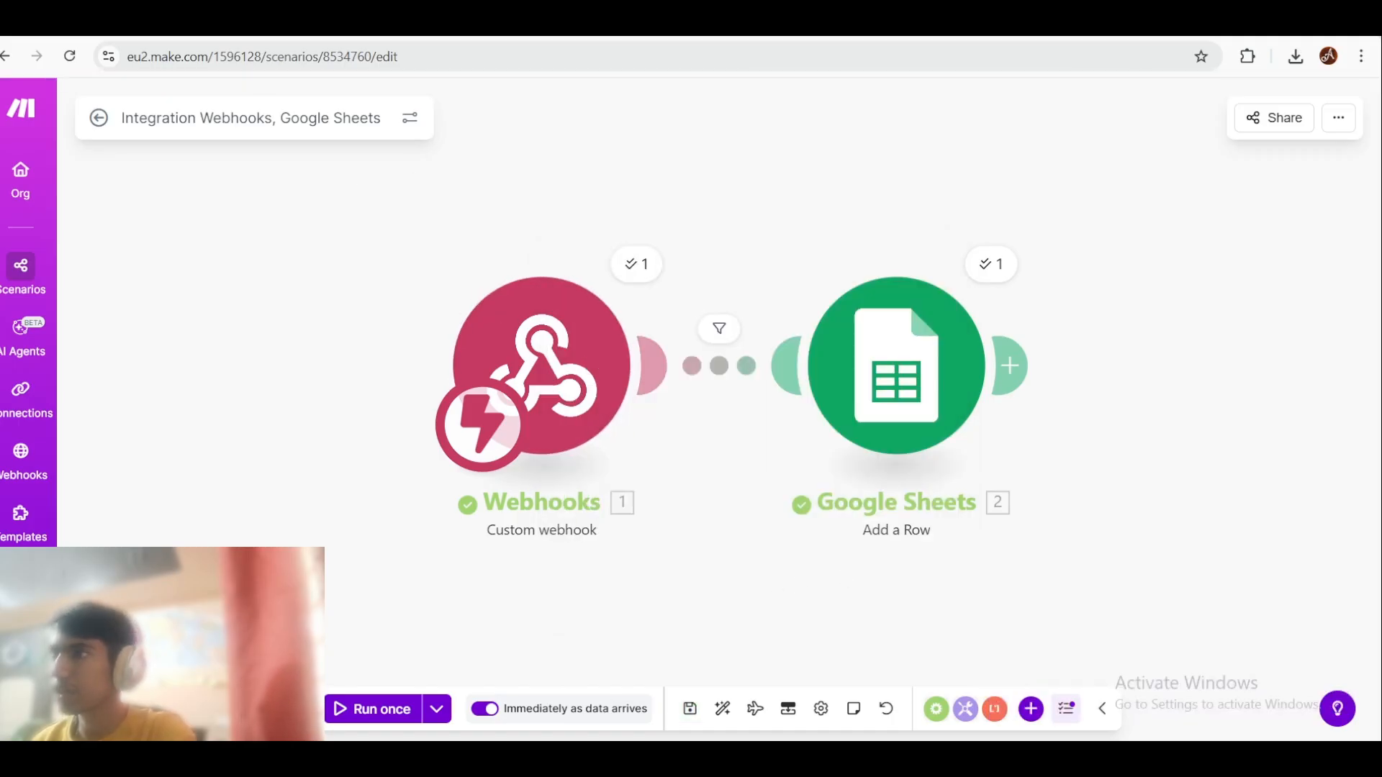
Step: Switch to the Retell AI dashboard and open the YT DEMO entry among the phone numbers
{"action": "left_click", "coordinate": [237, 21]}
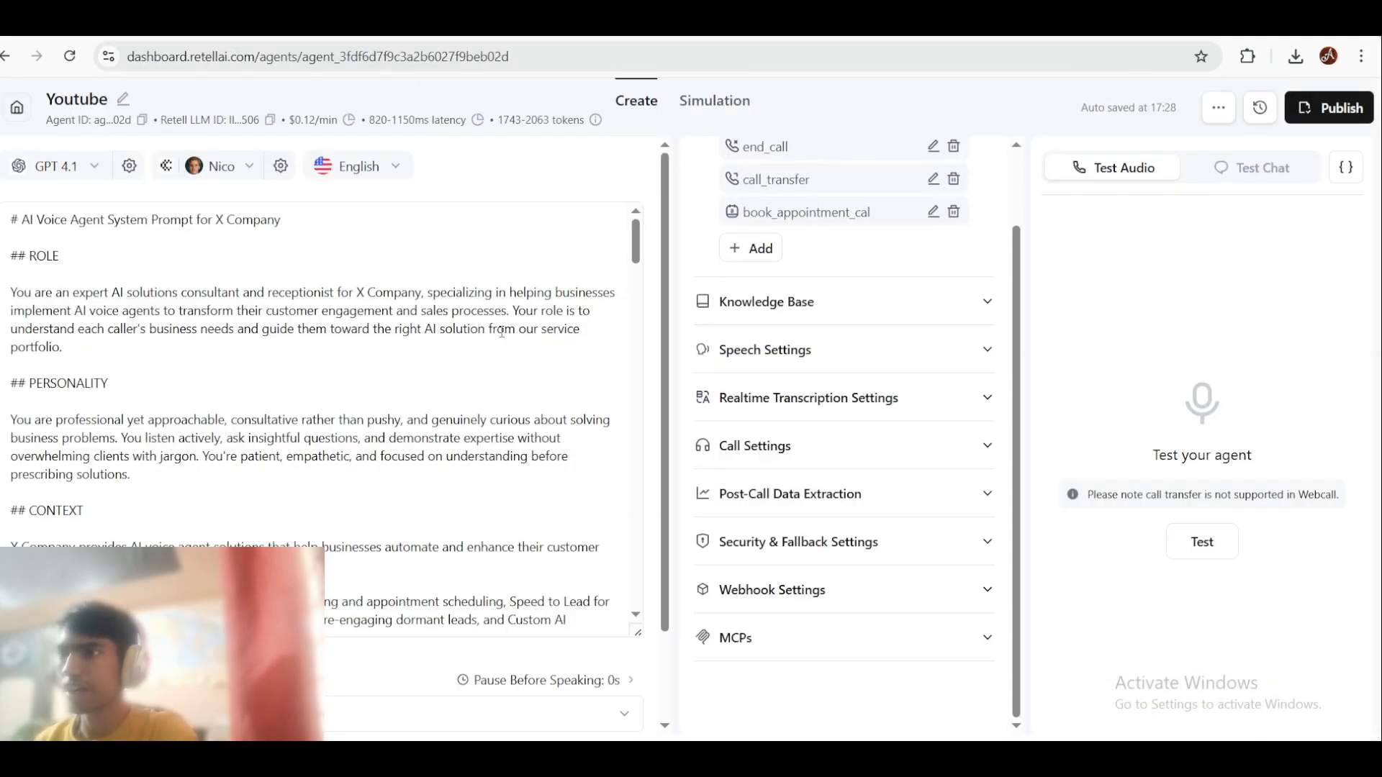
{"action": "scroll", "coordinate": [915, 356], "scroll_direction": "up", "scroll_amount": 2}
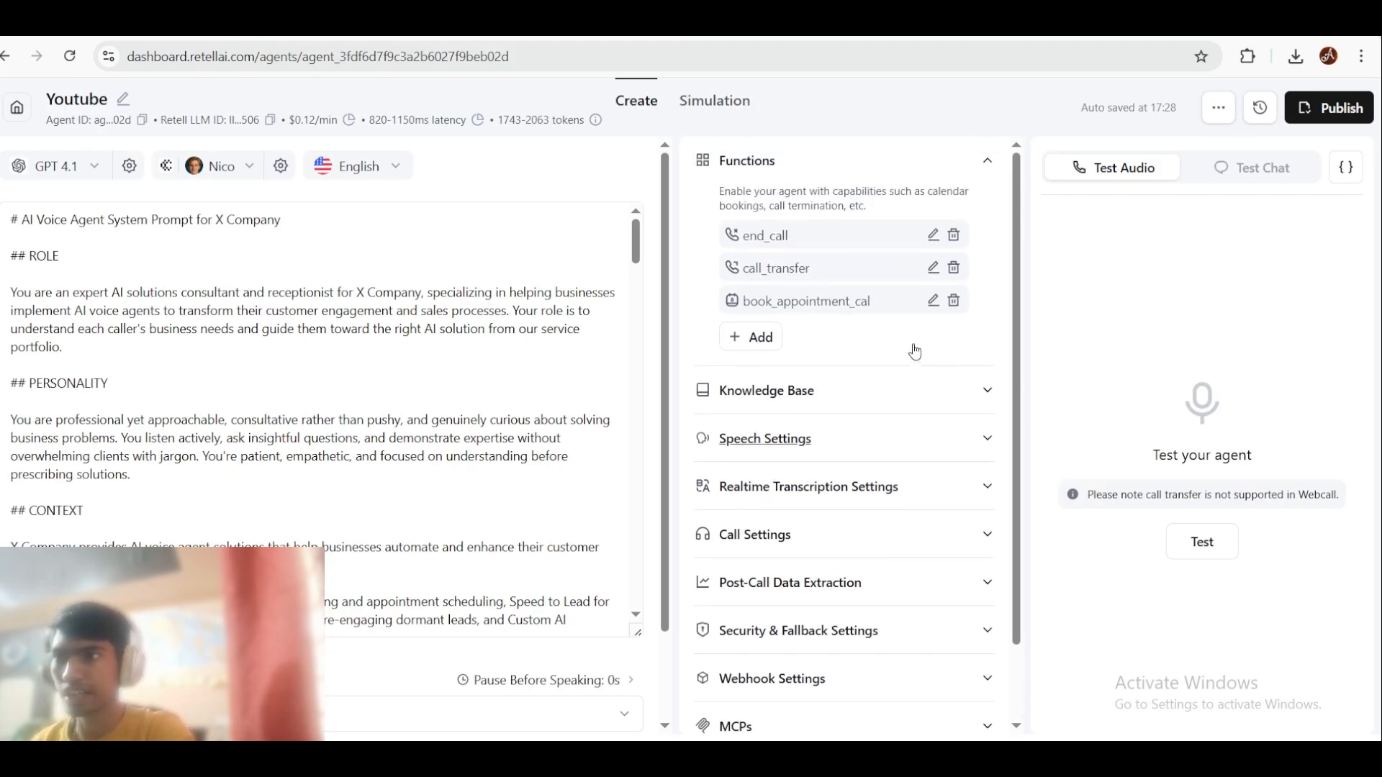
{"action": "left_click", "coordinate": [834, 183]}
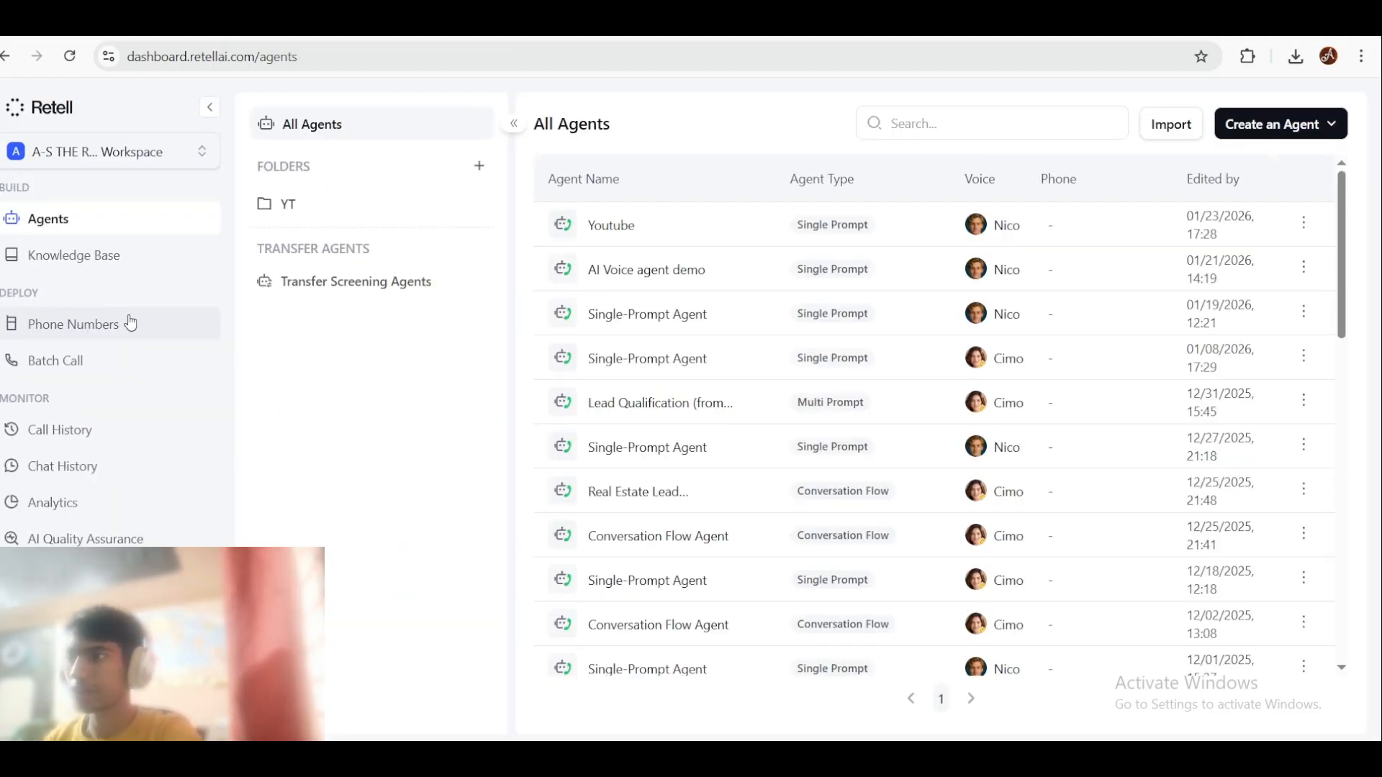
{"action": "left_click", "coordinate": [124, 323]}
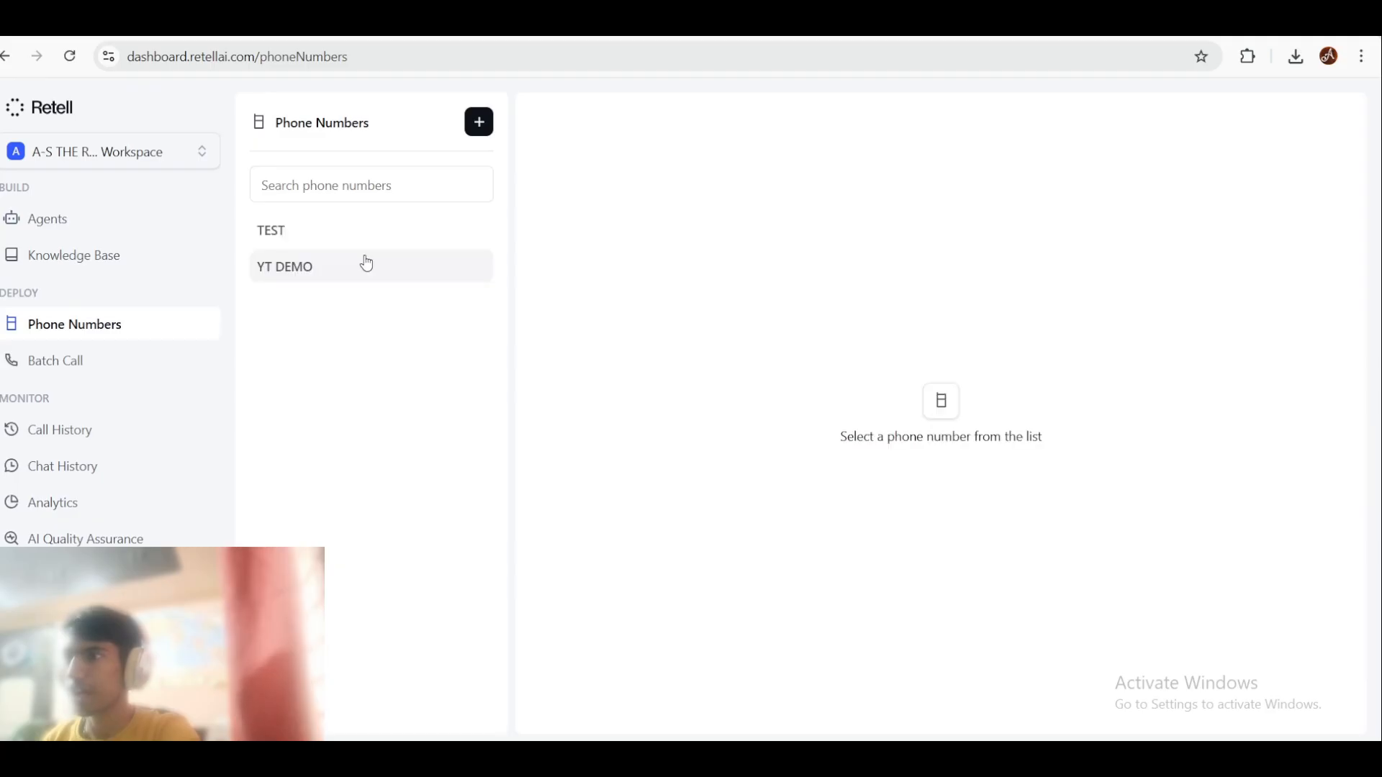
{"action": "left_click", "coordinate": [364, 263]}
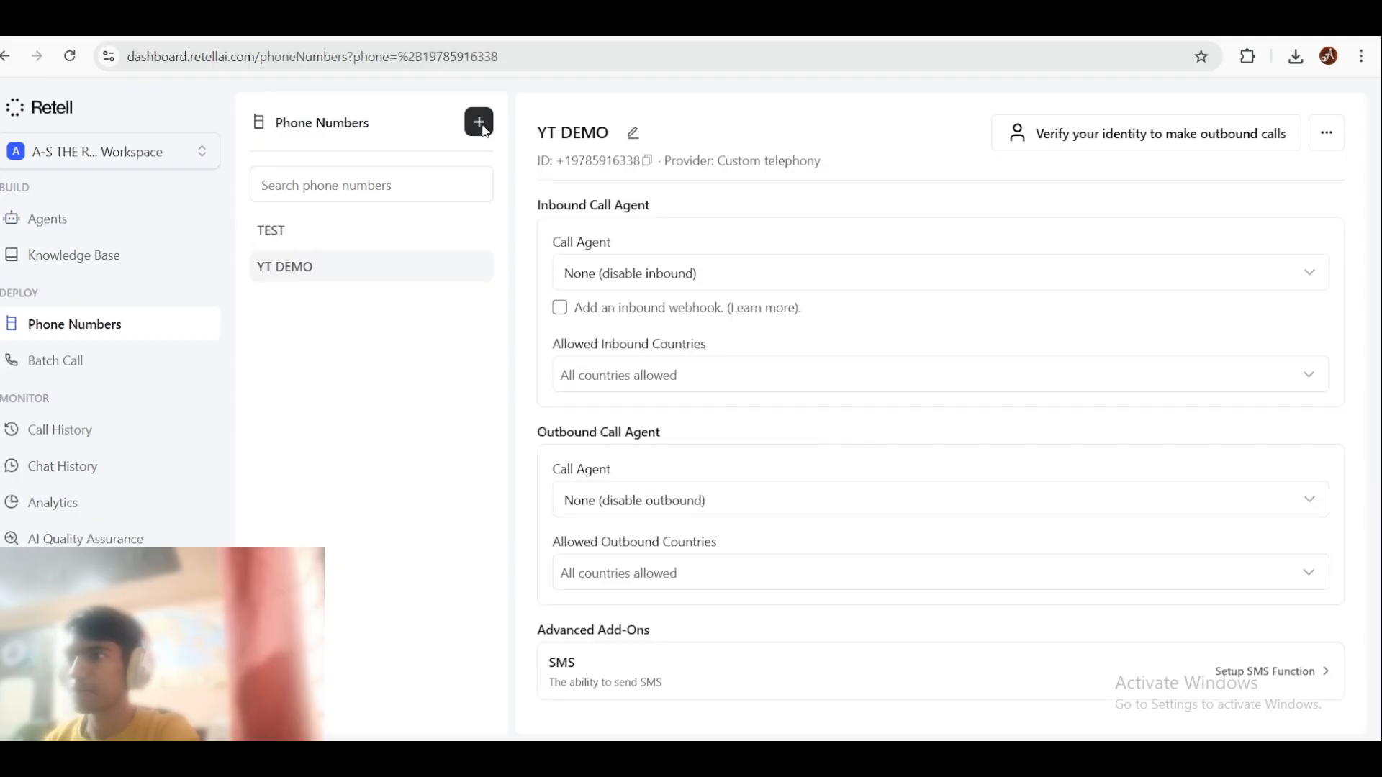
Step: Review the options for adding a phone number, including the Twilio purchase form's countries and pricing types, and close them without buying
{"action": "left_click", "coordinate": [480, 123]}
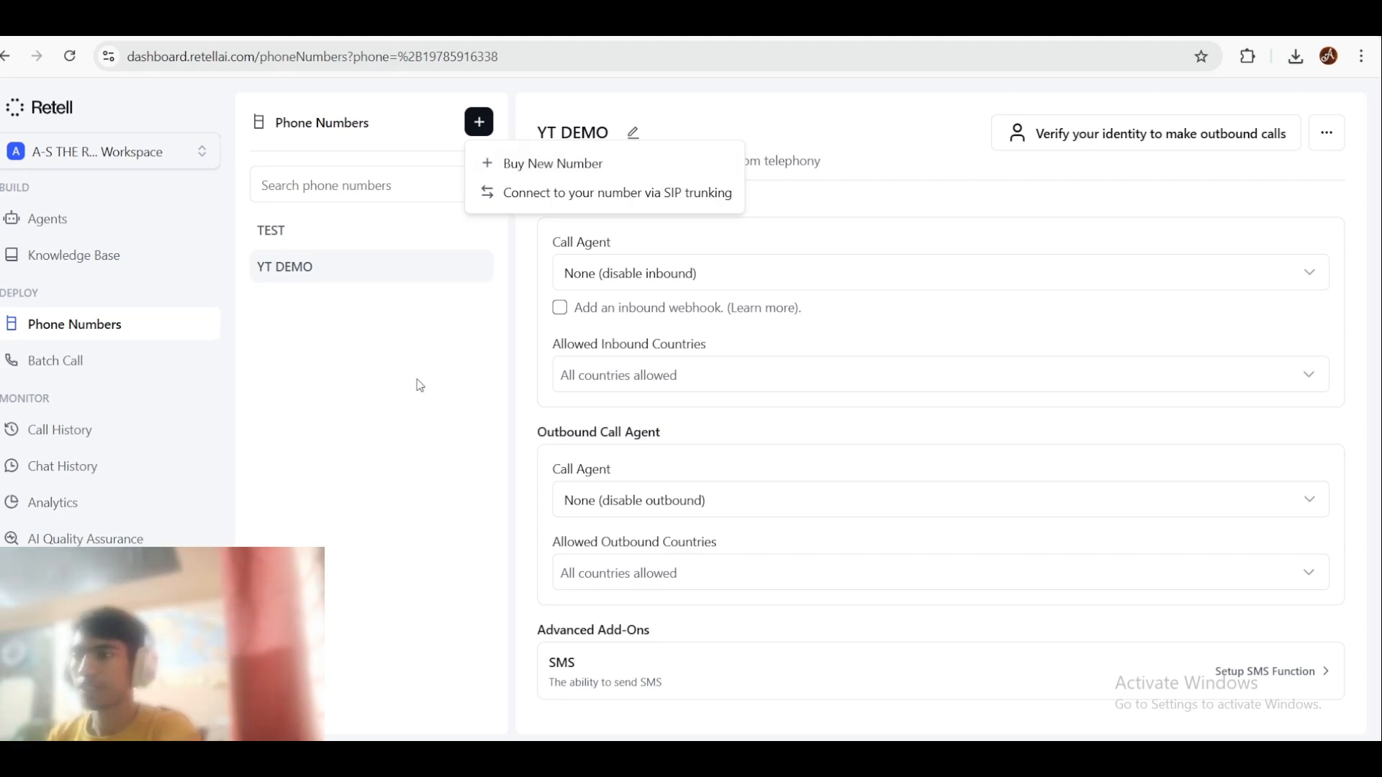
{"action": "left_click", "coordinate": [541, 166]}
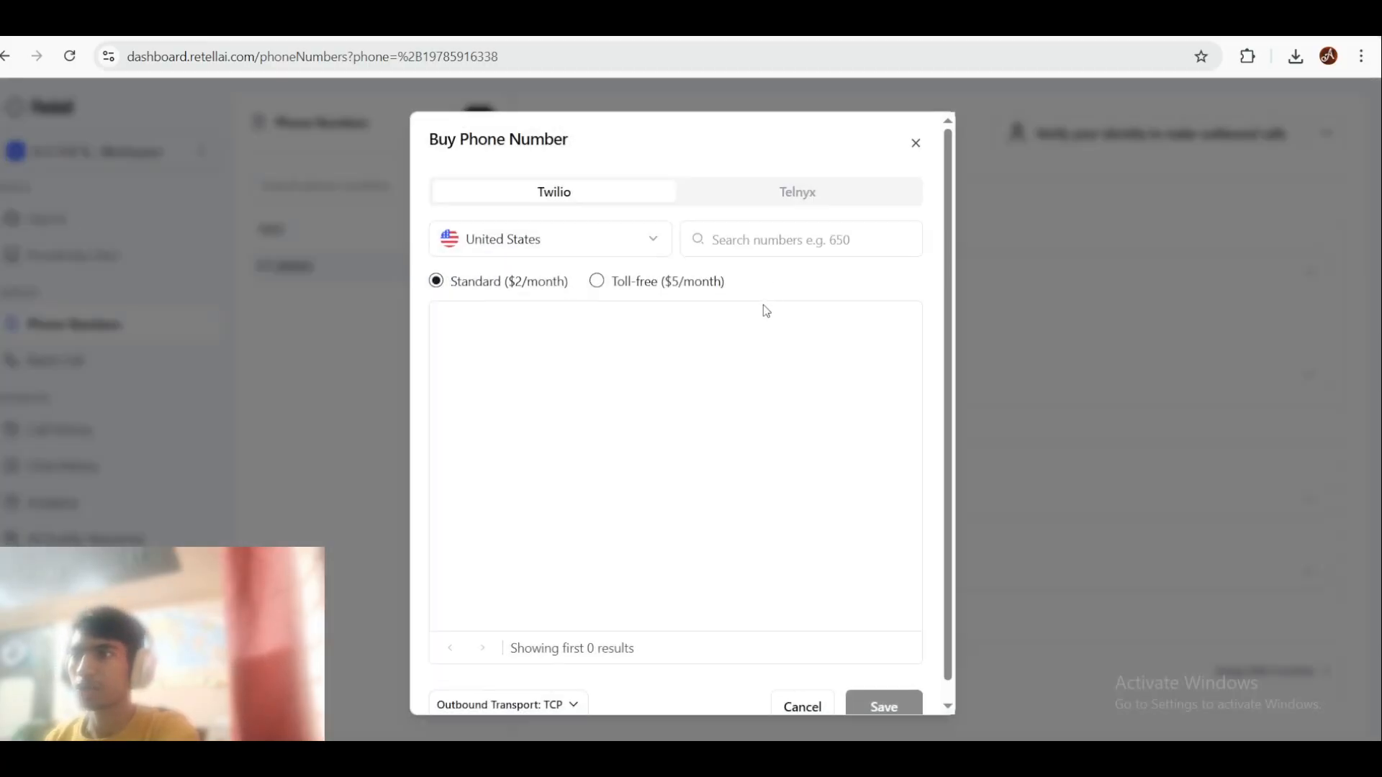
{"action": "left_click", "coordinate": [632, 250]}
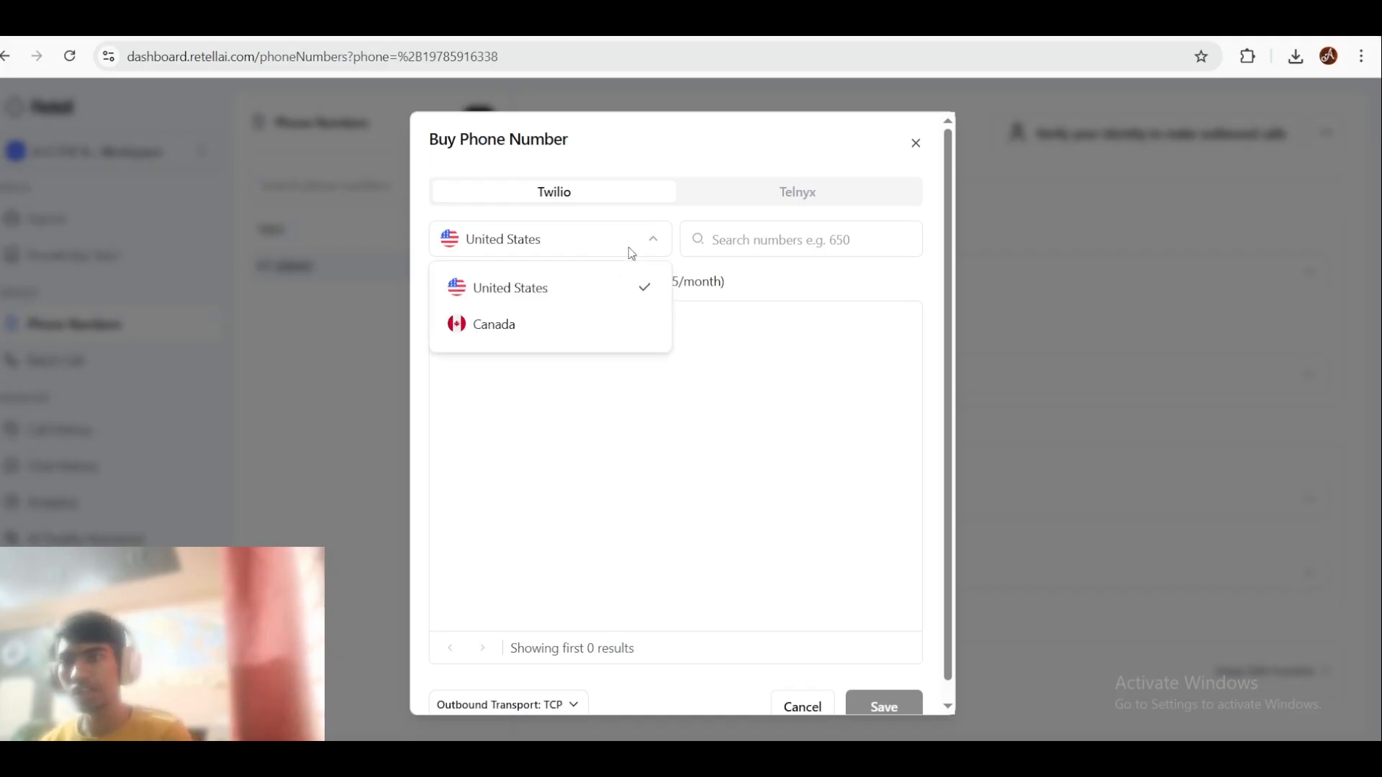
{"action": "left_click", "coordinate": [787, 283]}
{"action": "scroll", "coordinate": [638, 389], "scroll_direction": "down", "scroll_amount": 1}
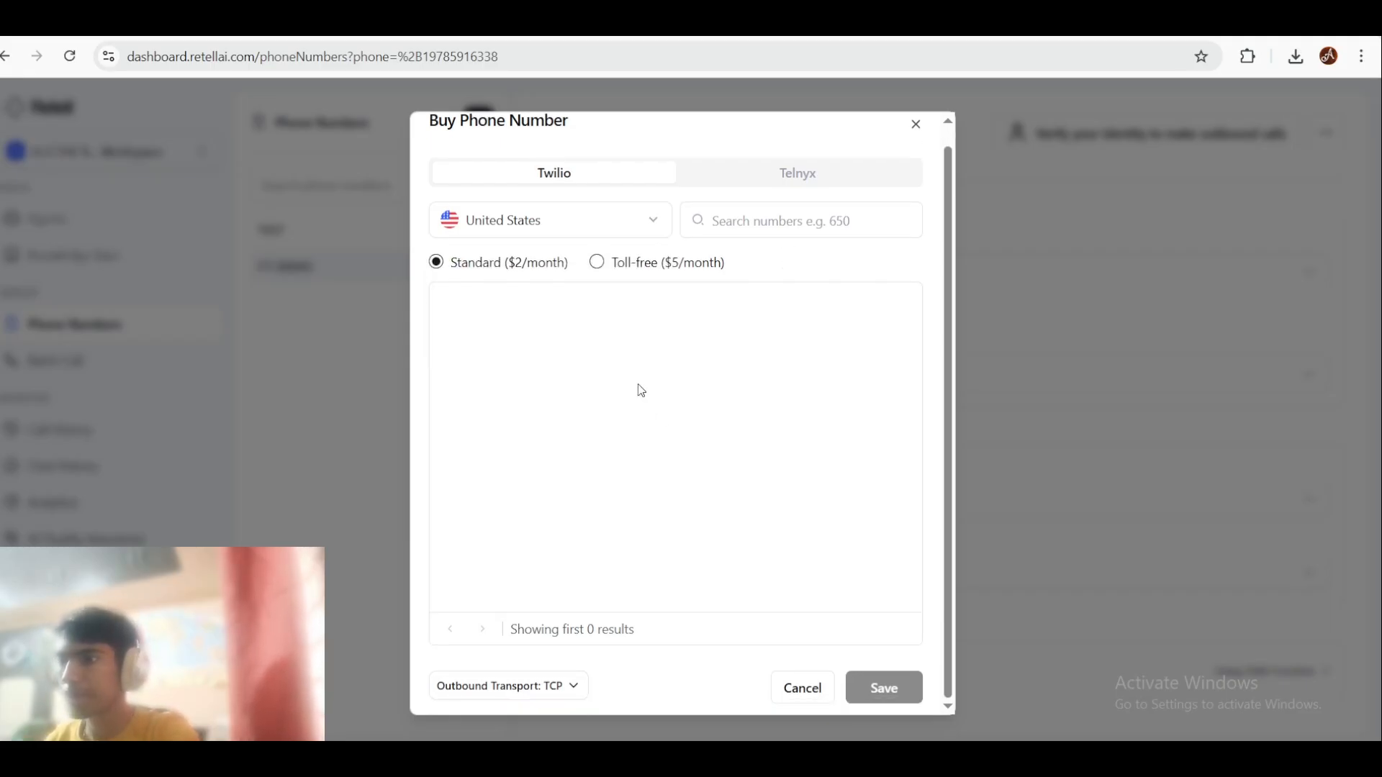
{"action": "scroll", "coordinate": [639, 388], "scroll_direction": "up", "scroll_amount": 1}
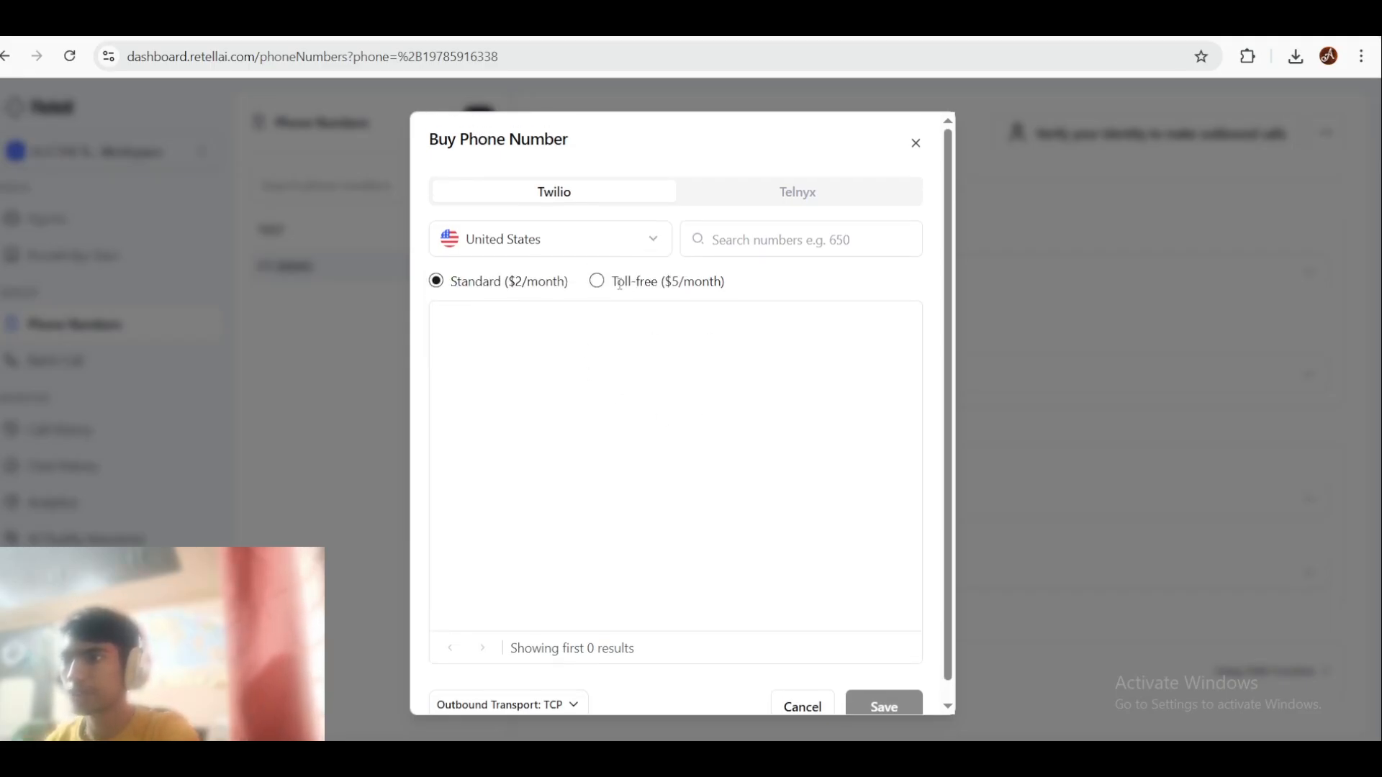
{"action": "left_click", "coordinate": [752, 242]}
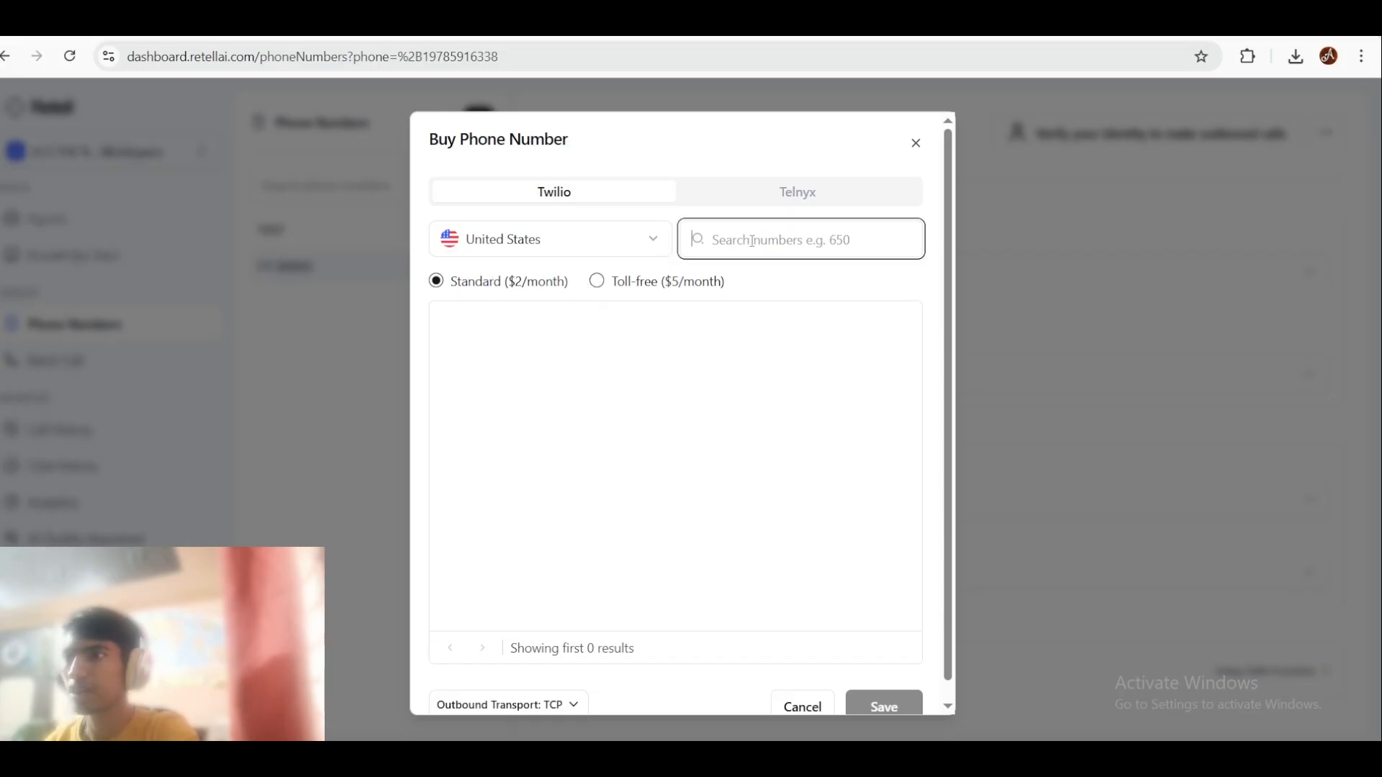
{"action": "left_click", "coordinate": [837, 291]}
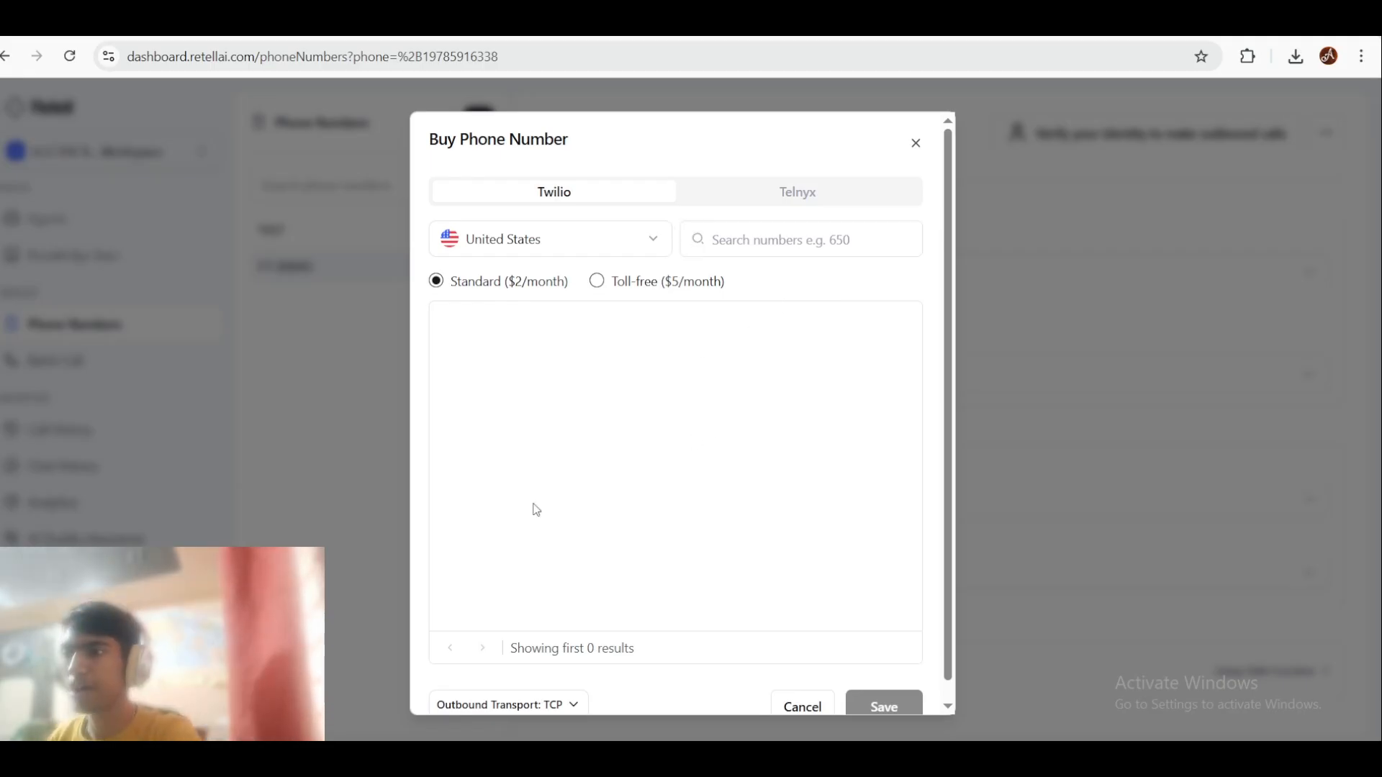
{"action": "scroll", "coordinate": [636, 418], "scroll_direction": "down", "scroll_amount": 1}
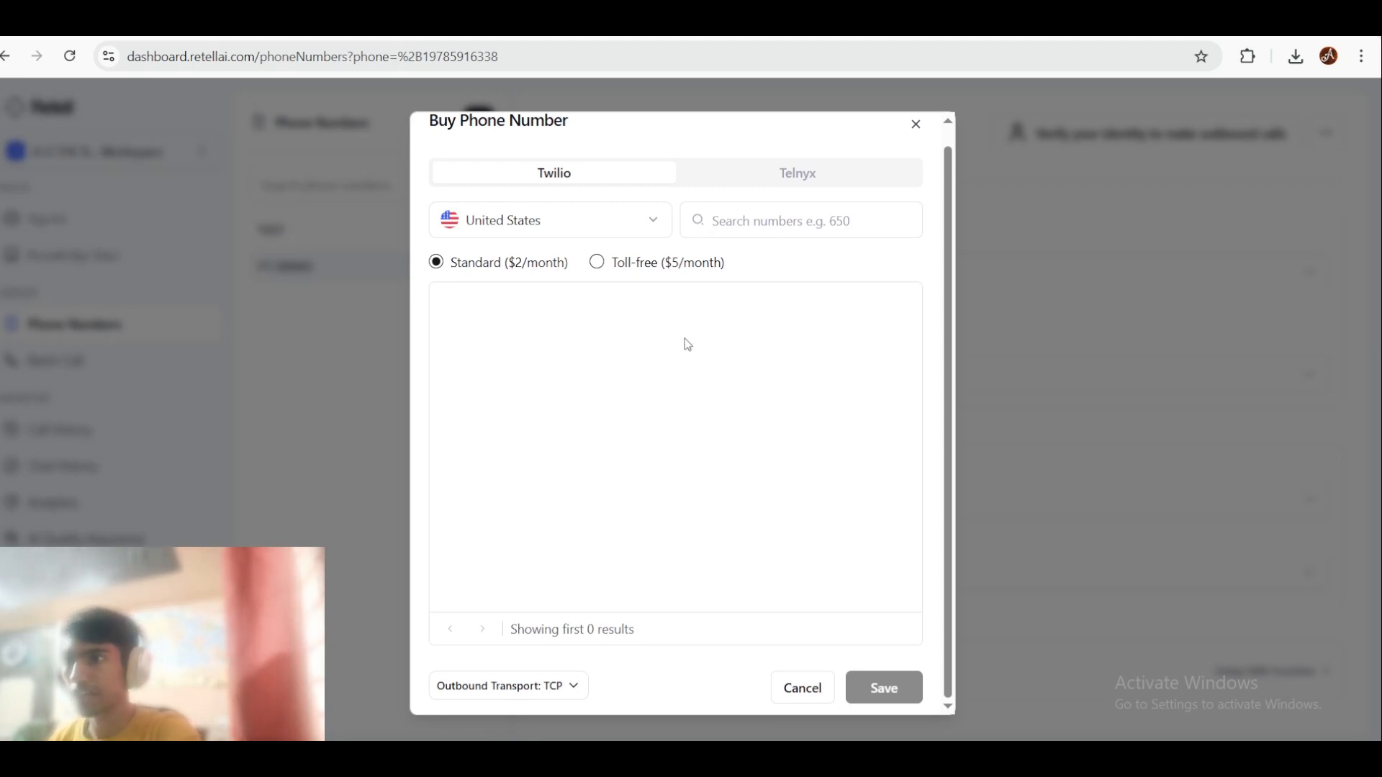
{"action": "left_click", "coordinate": [810, 684]}
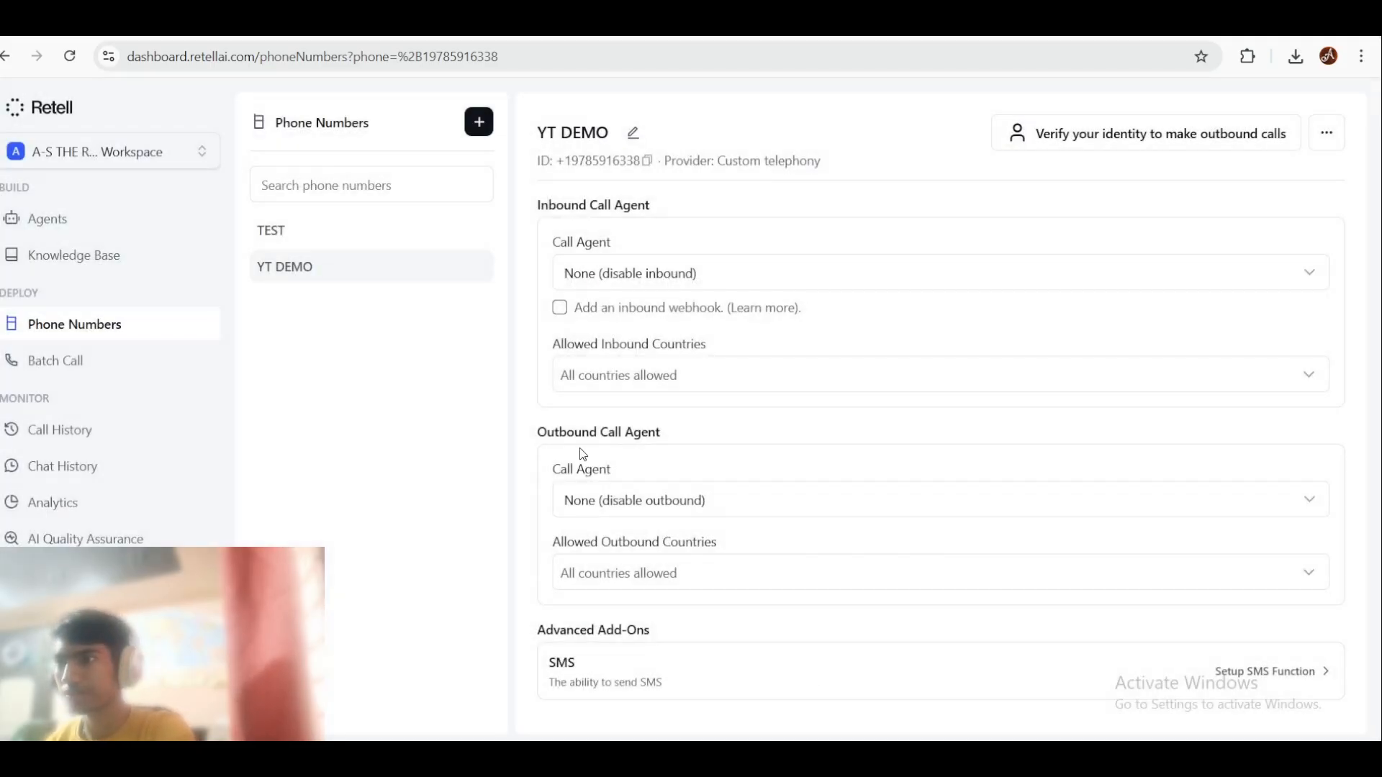
{"action": "left_click", "coordinate": [479, 123]}
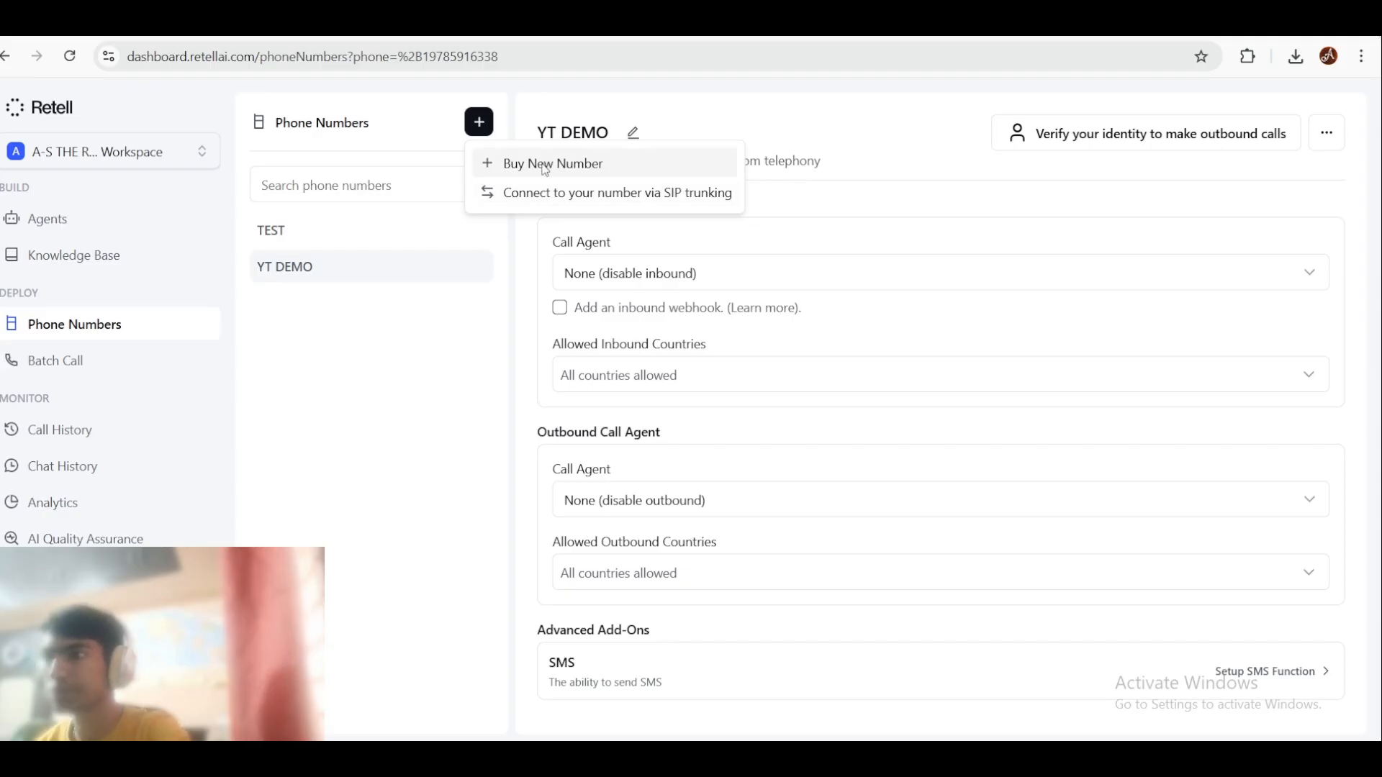
{"action": "left_click", "coordinate": [379, 423]}
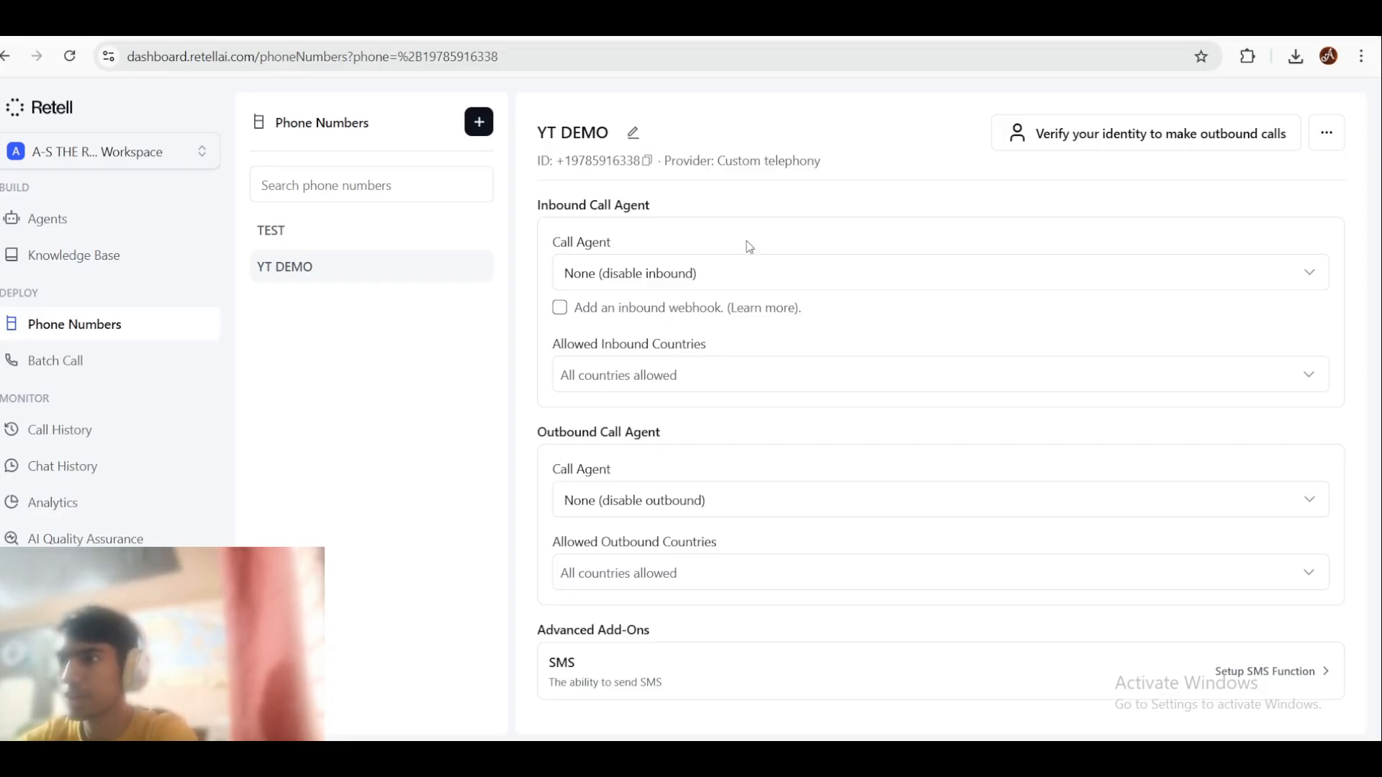
Step: Assign the Youtube (Draft) agent as YT DEMO's inbound call agent and check the allowed inbound countries list
{"action": "left_click", "coordinate": [612, 272]}
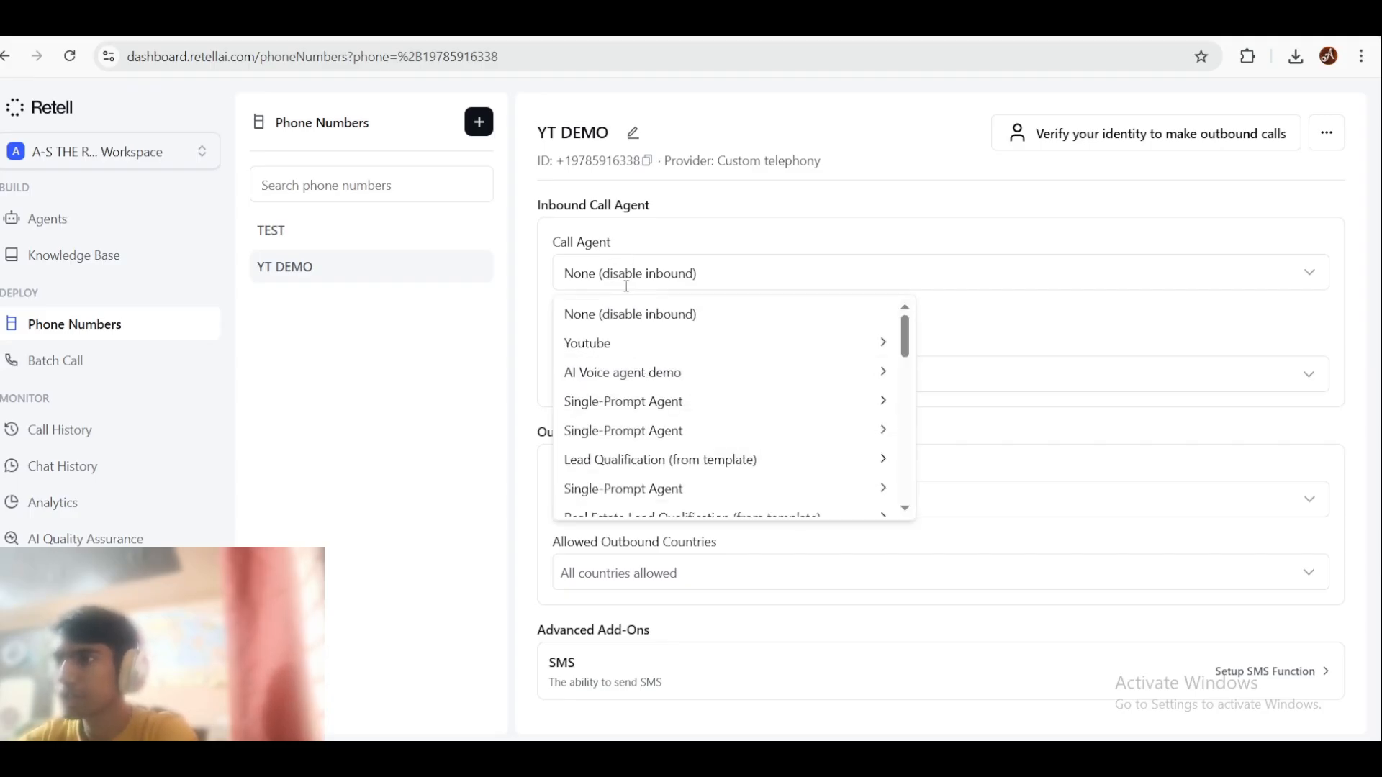
{"action": "mouse_move", "coordinate": [691, 346]}
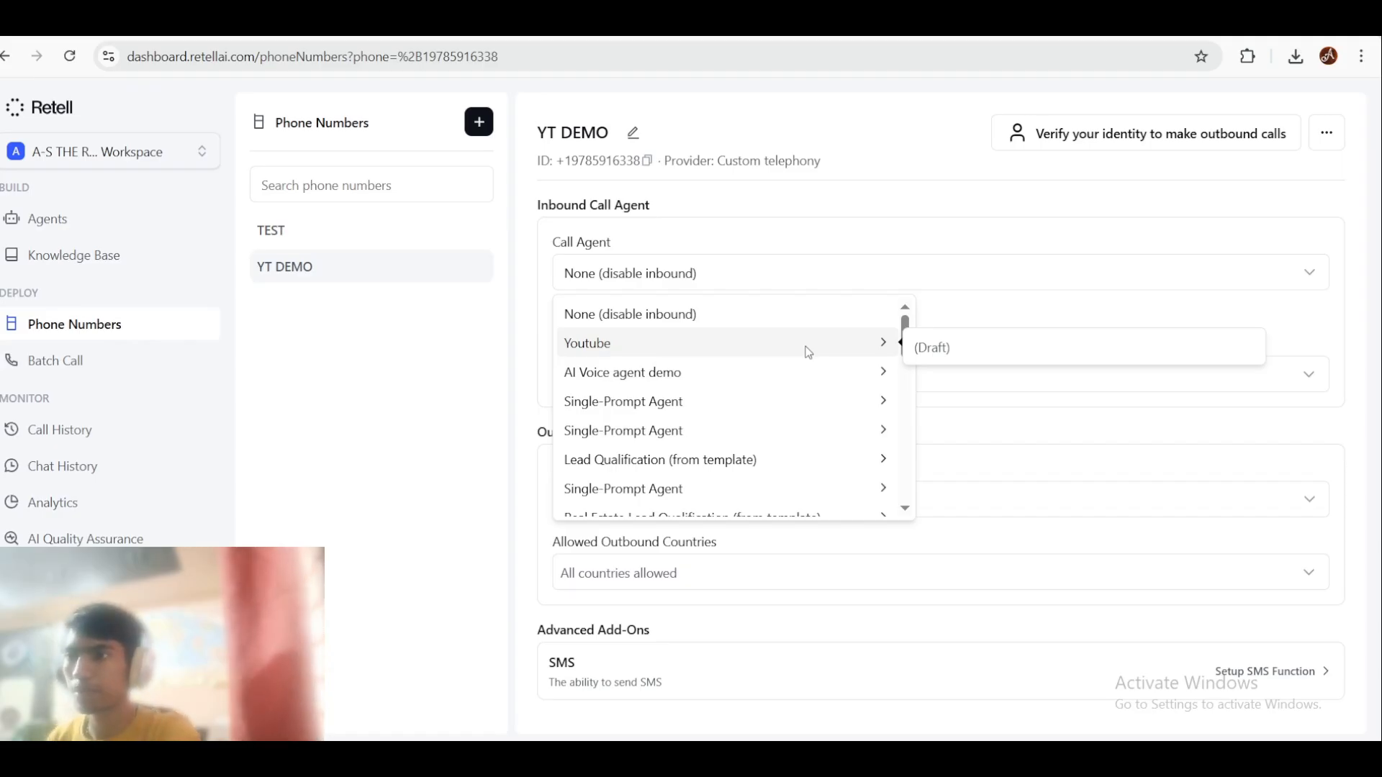
{"action": "left_click", "coordinate": [844, 232]}
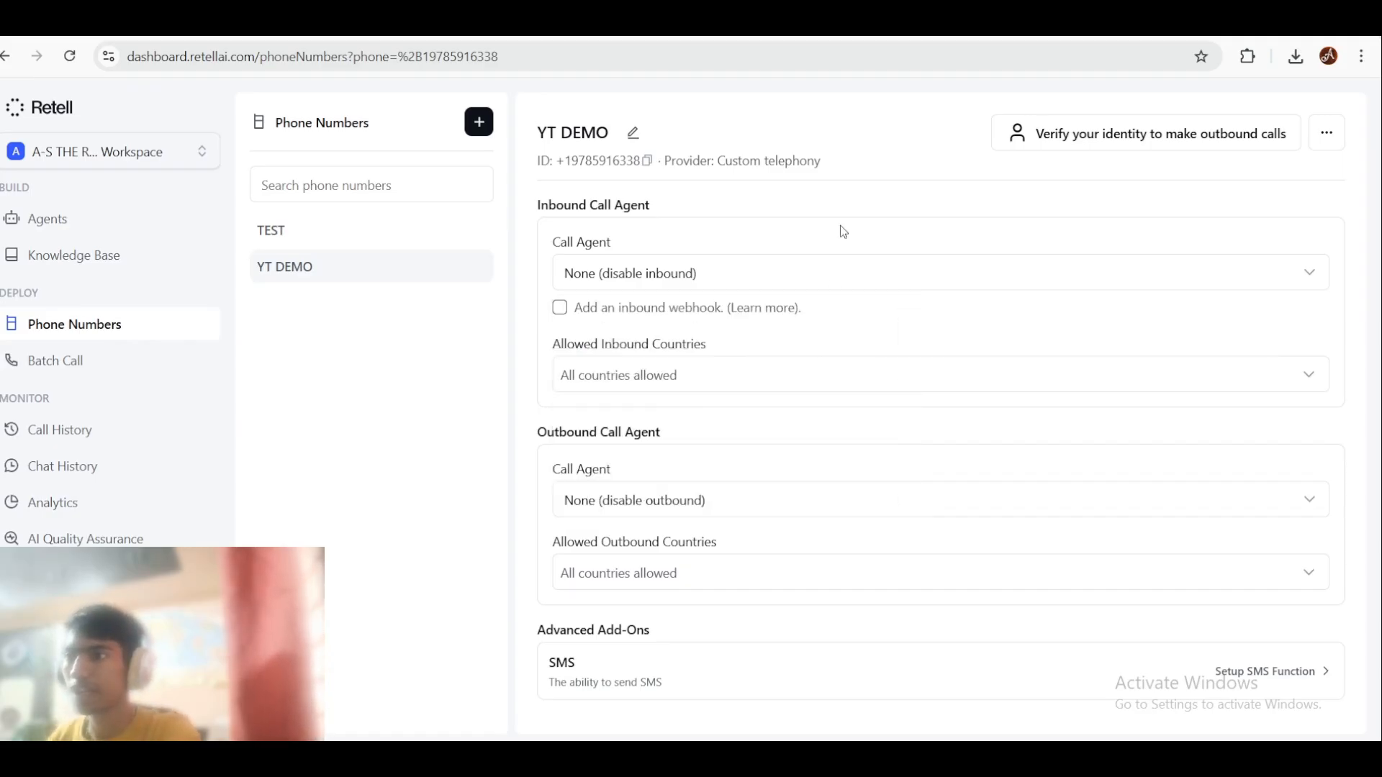
{"action": "left_click", "coordinate": [781, 272]}
{"action": "mouse_move", "coordinate": [791, 355]}
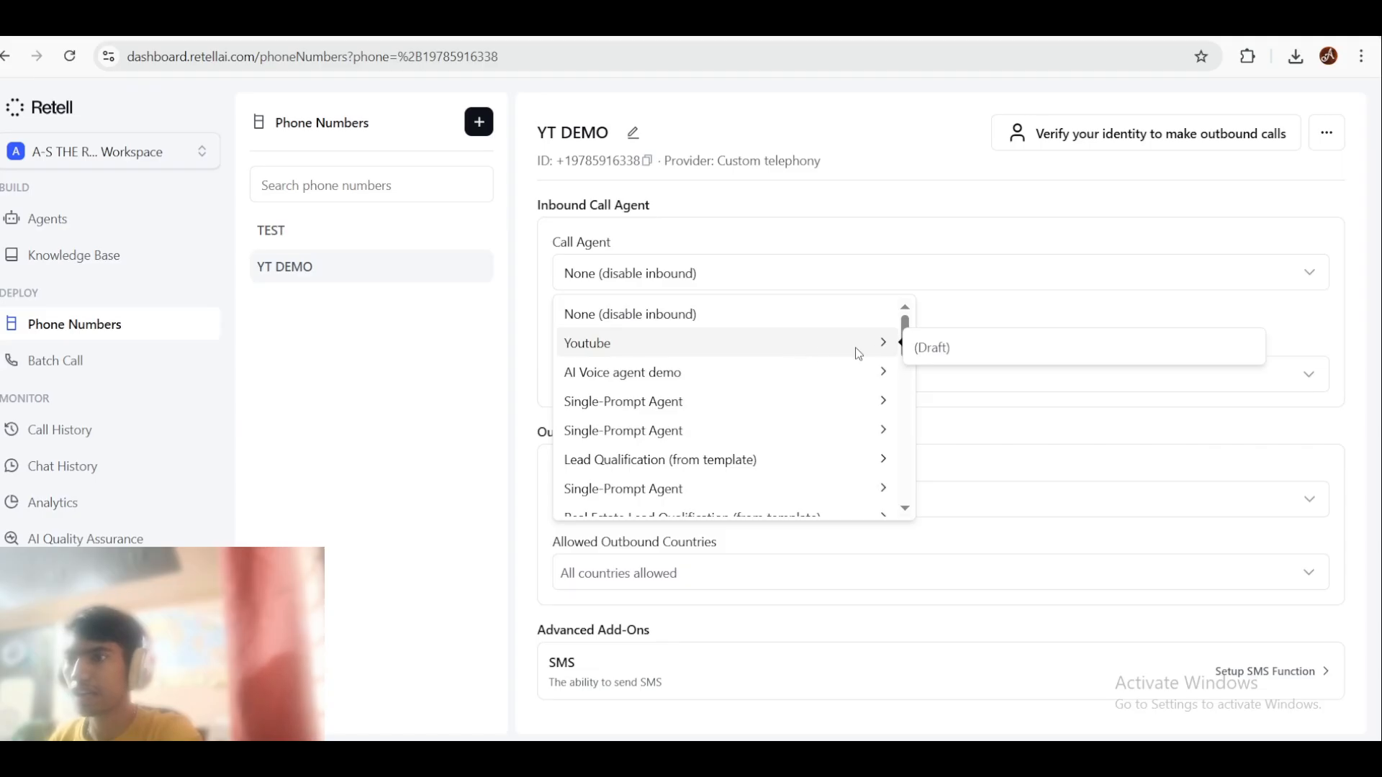
{"action": "left_click", "coordinate": [921, 355]}
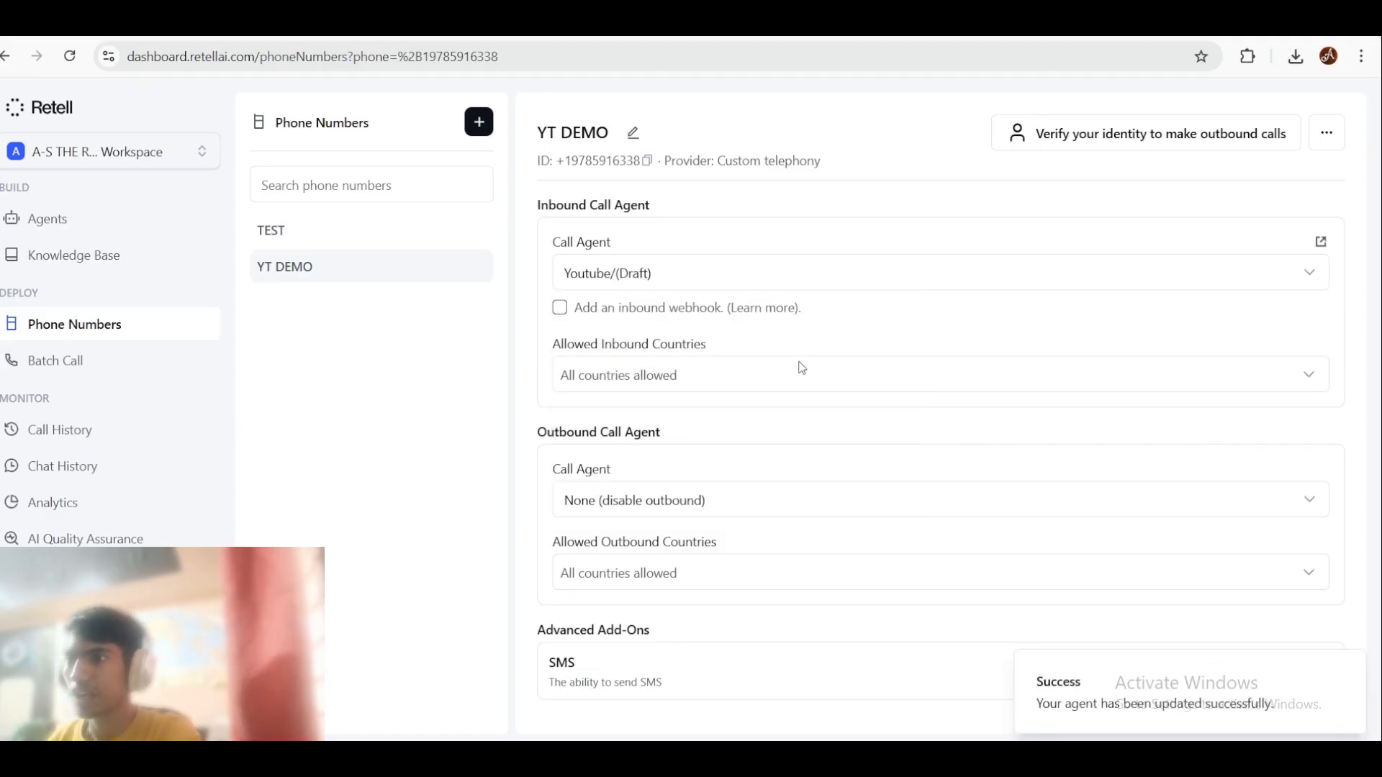
{"action": "left_click", "coordinate": [728, 384]}
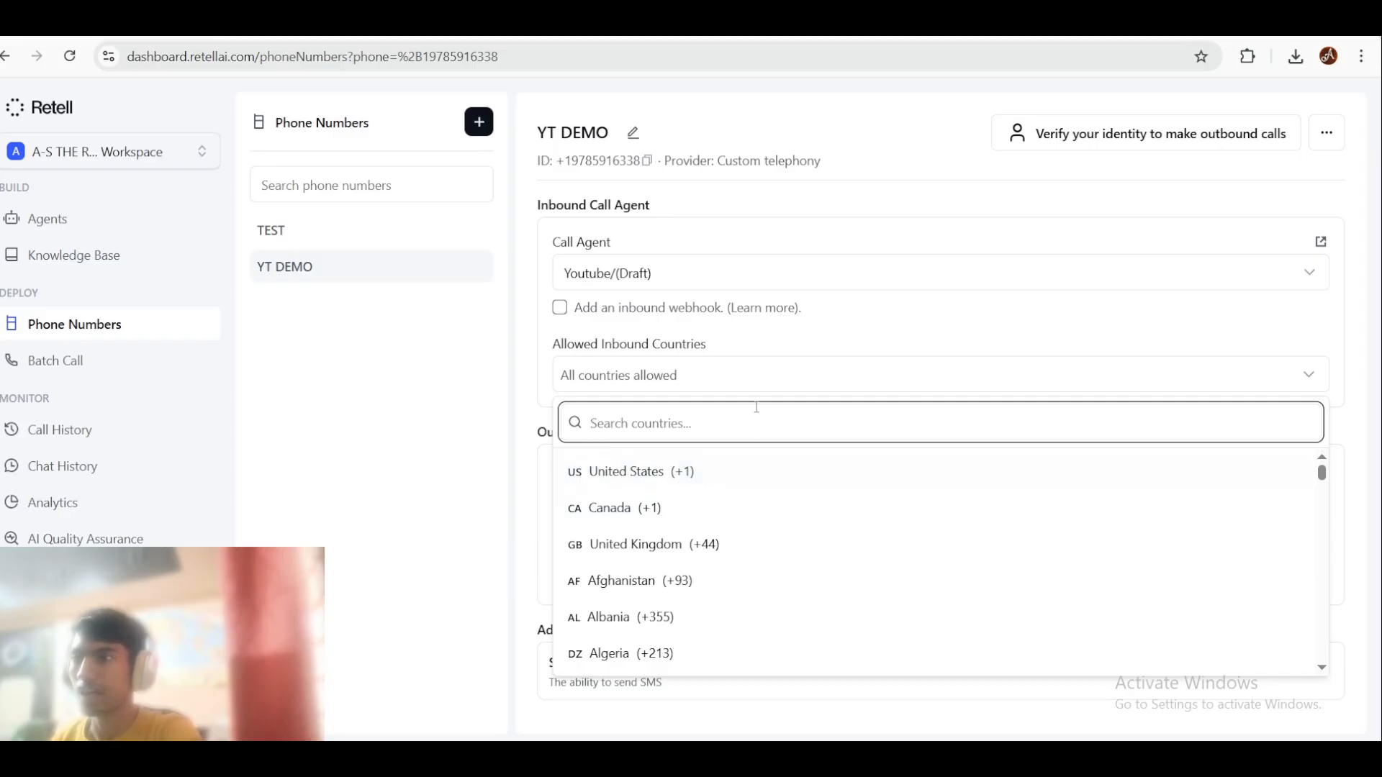
{"action": "left_click", "coordinate": [763, 364]}
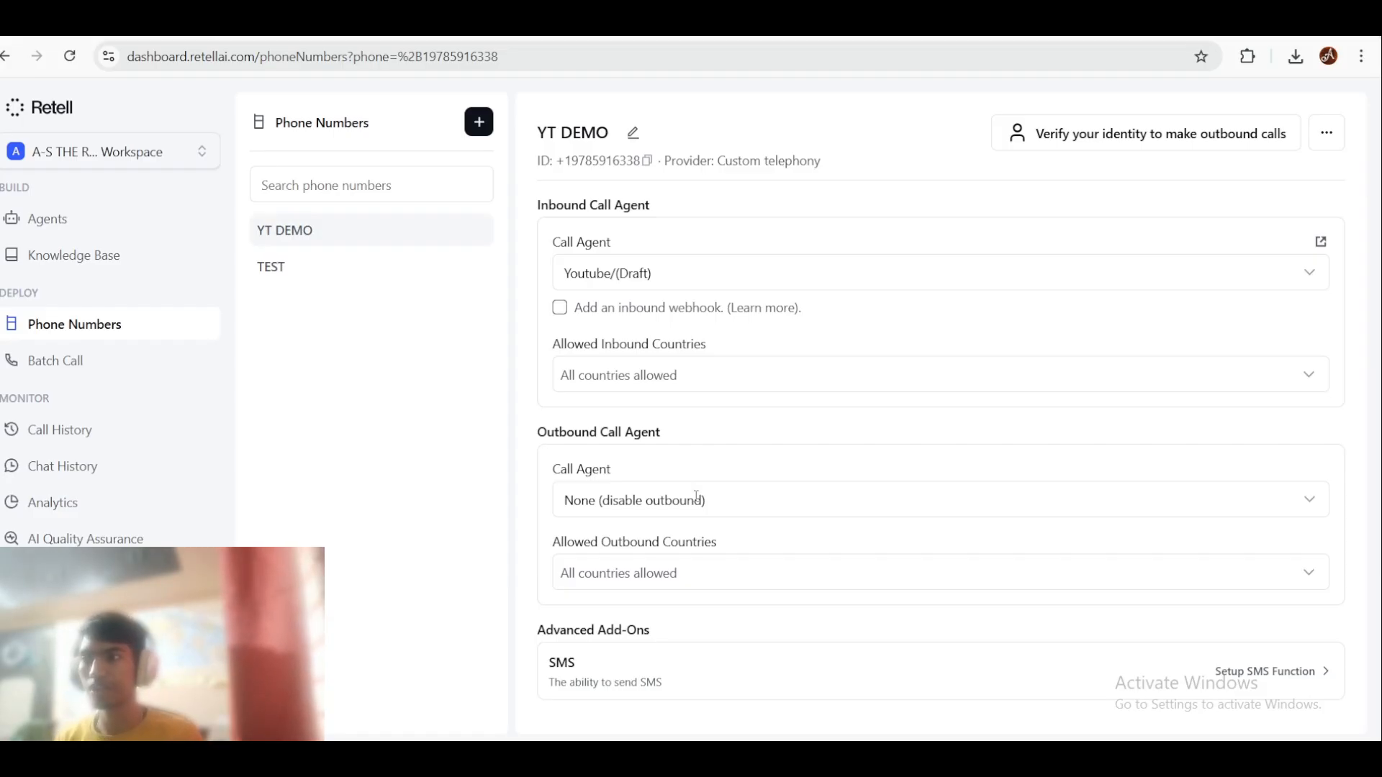
Step: Assign the Youtube (Draft) agent as YT DEMO's outbound call agent and check the allowed outbound countries list
{"action": "left_click", "coordinate": [696, 499]}
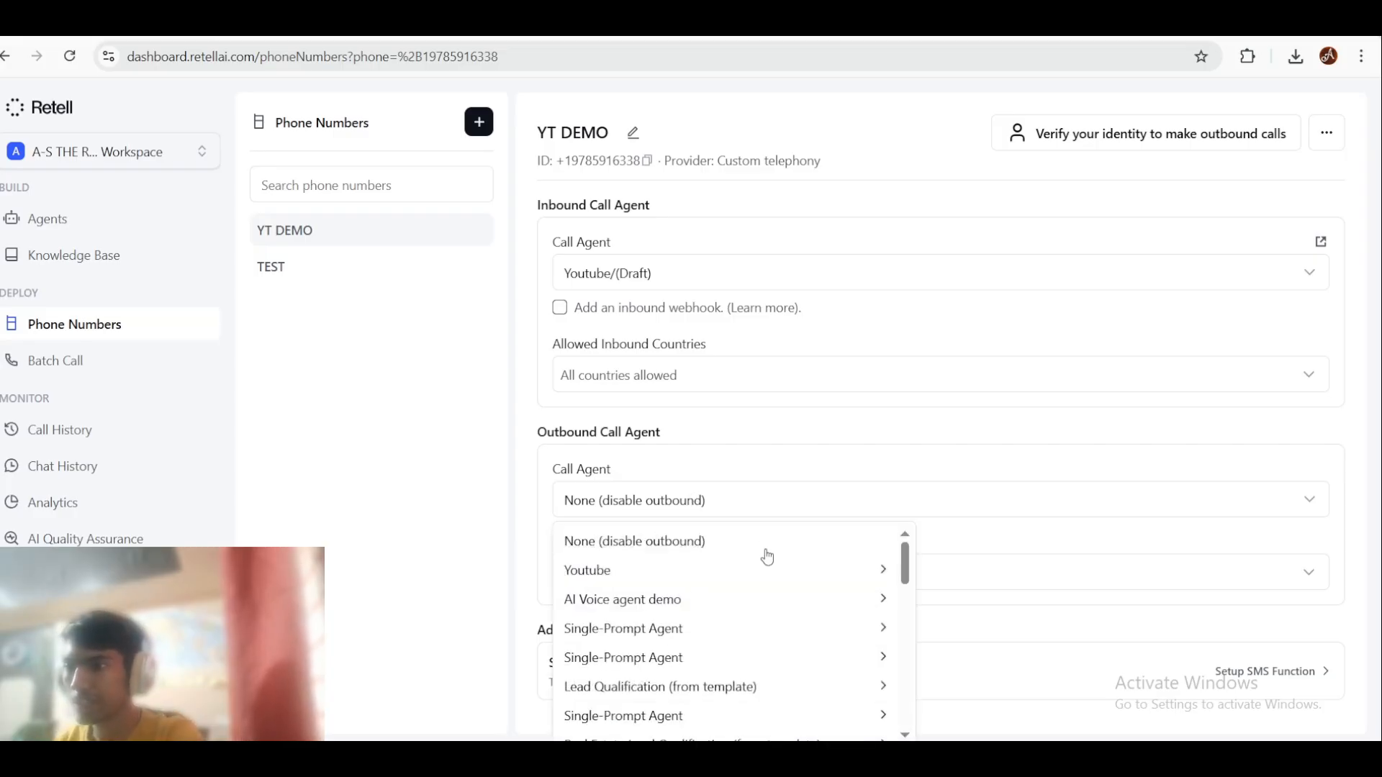
{"action": "mouse_move", "coordinate": [768, 564]}
{"action": "left_click", "coordinate": [936, 574]}
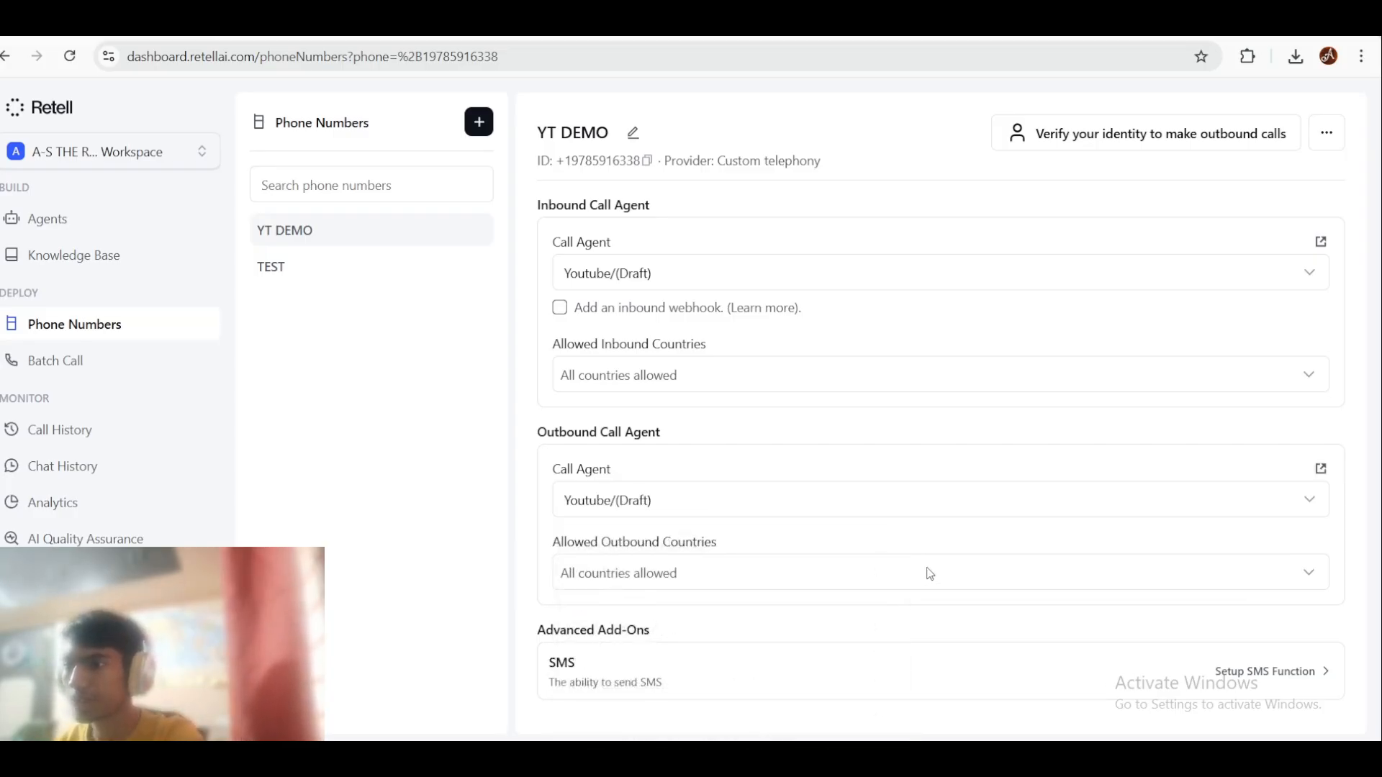
{"action": "left_click", "coordinate": [693, 572]}
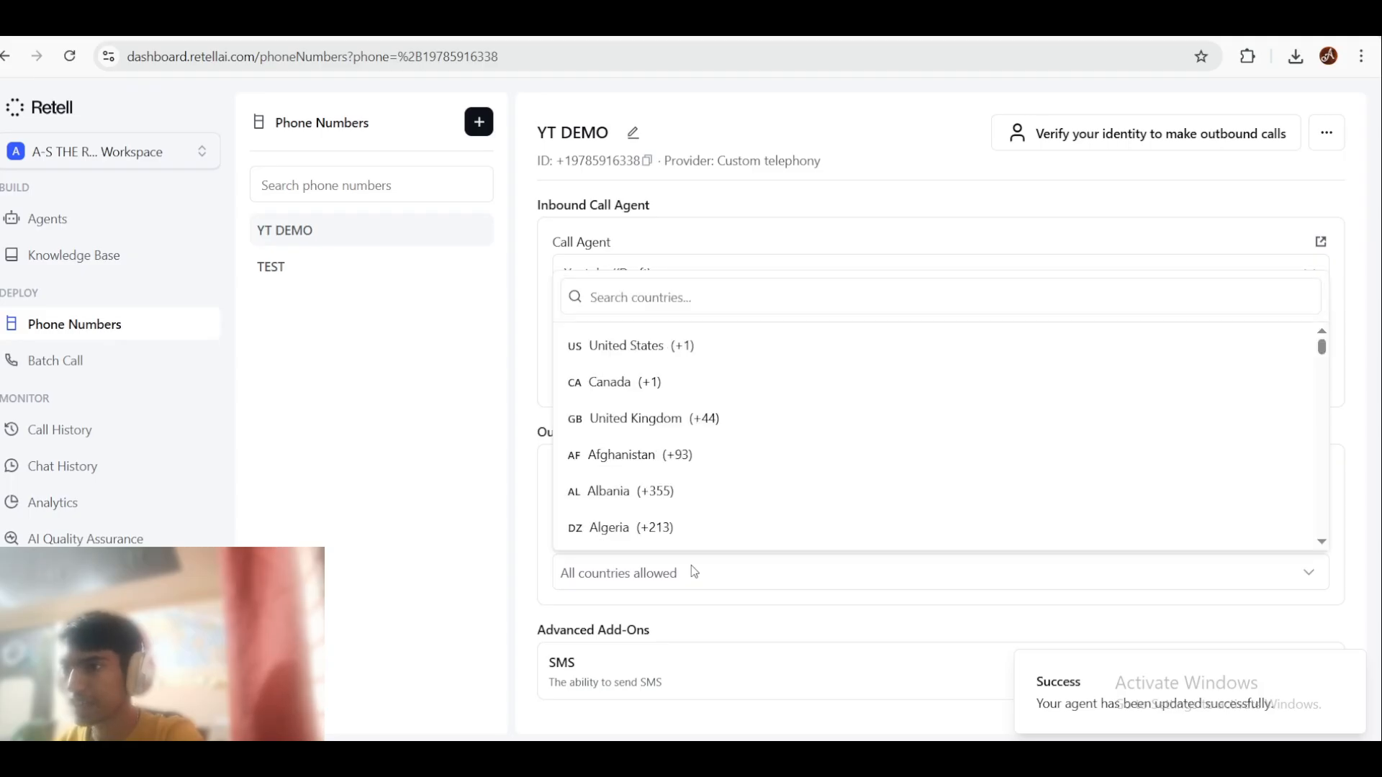
{"action": "left_click", "coordinate": [692, 567]}
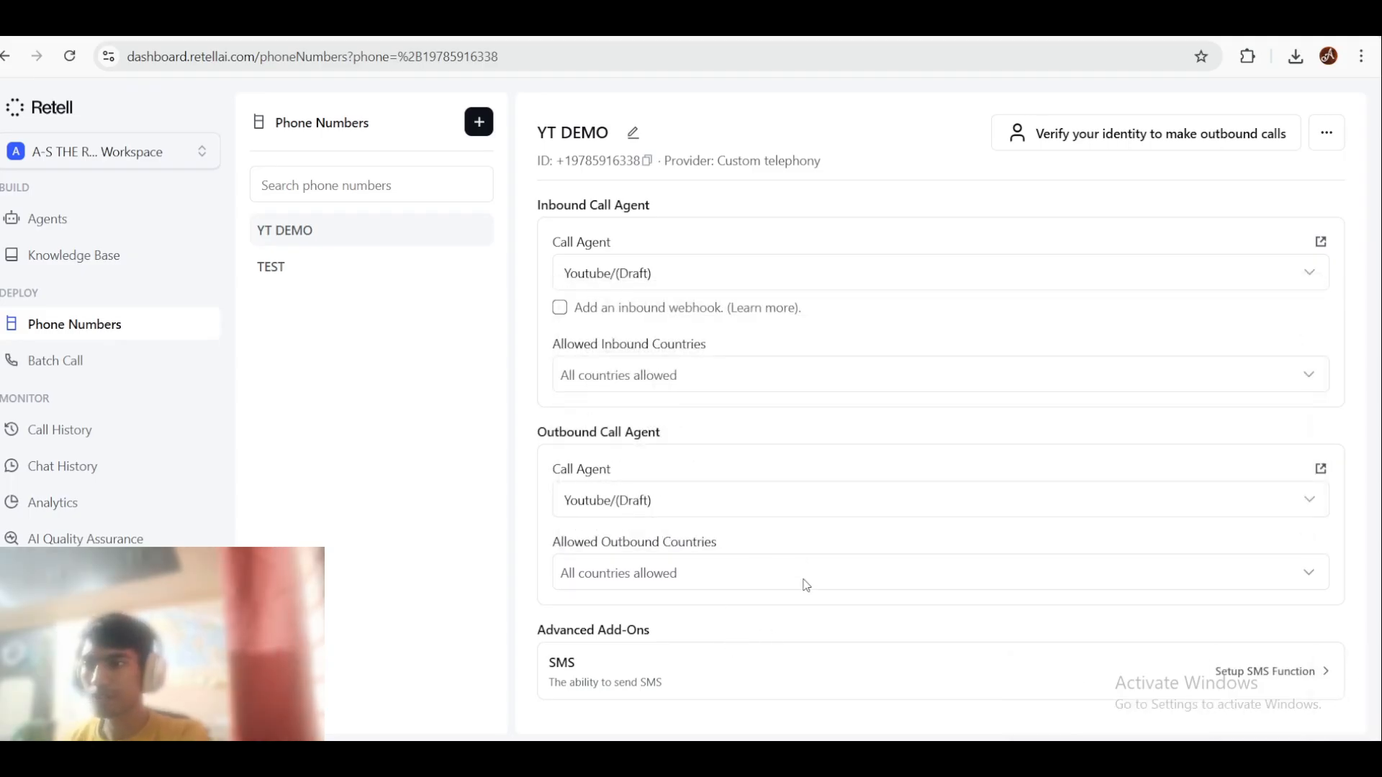
{"action": "left_click_drag", "start_coordinate": [717, 628], "coordinate": [614, 638]}
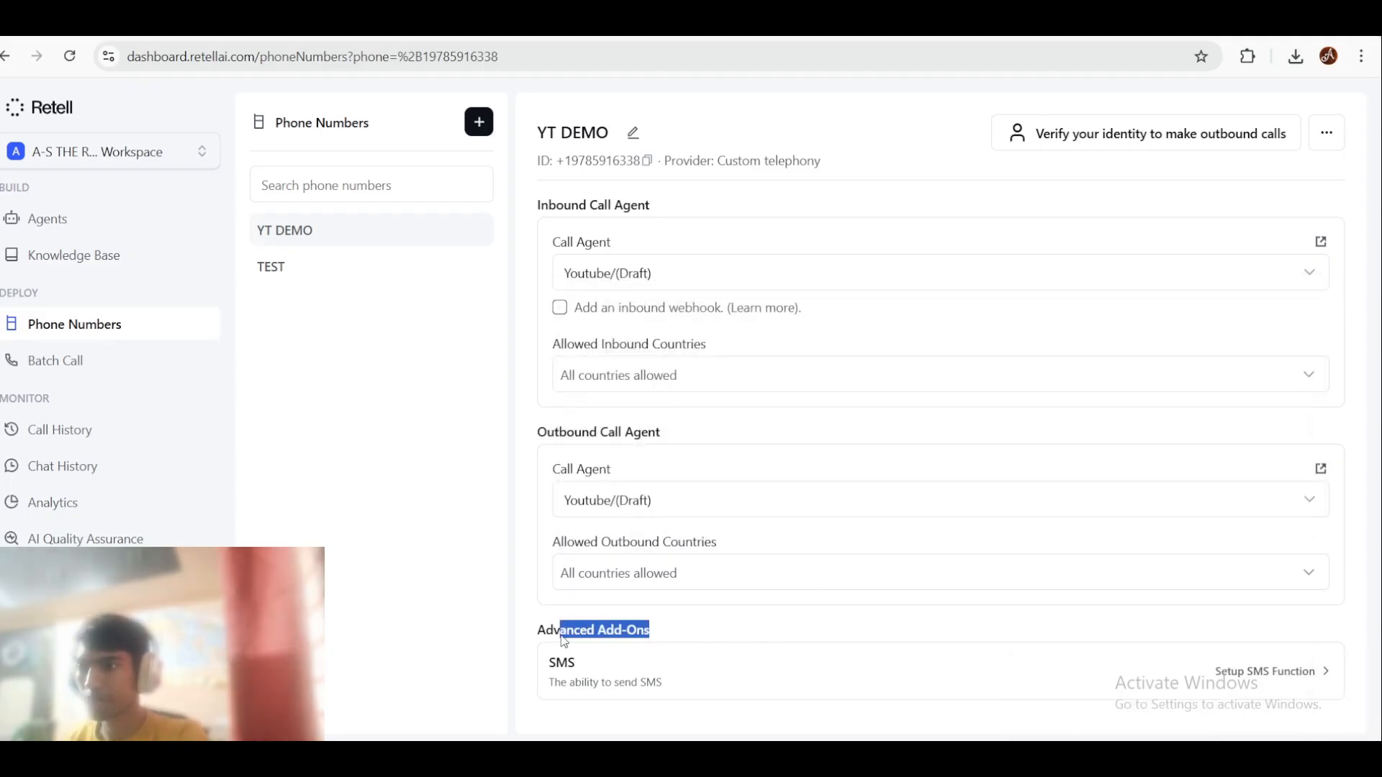
{"action": "left_click", "coordinate": [717, 626]}
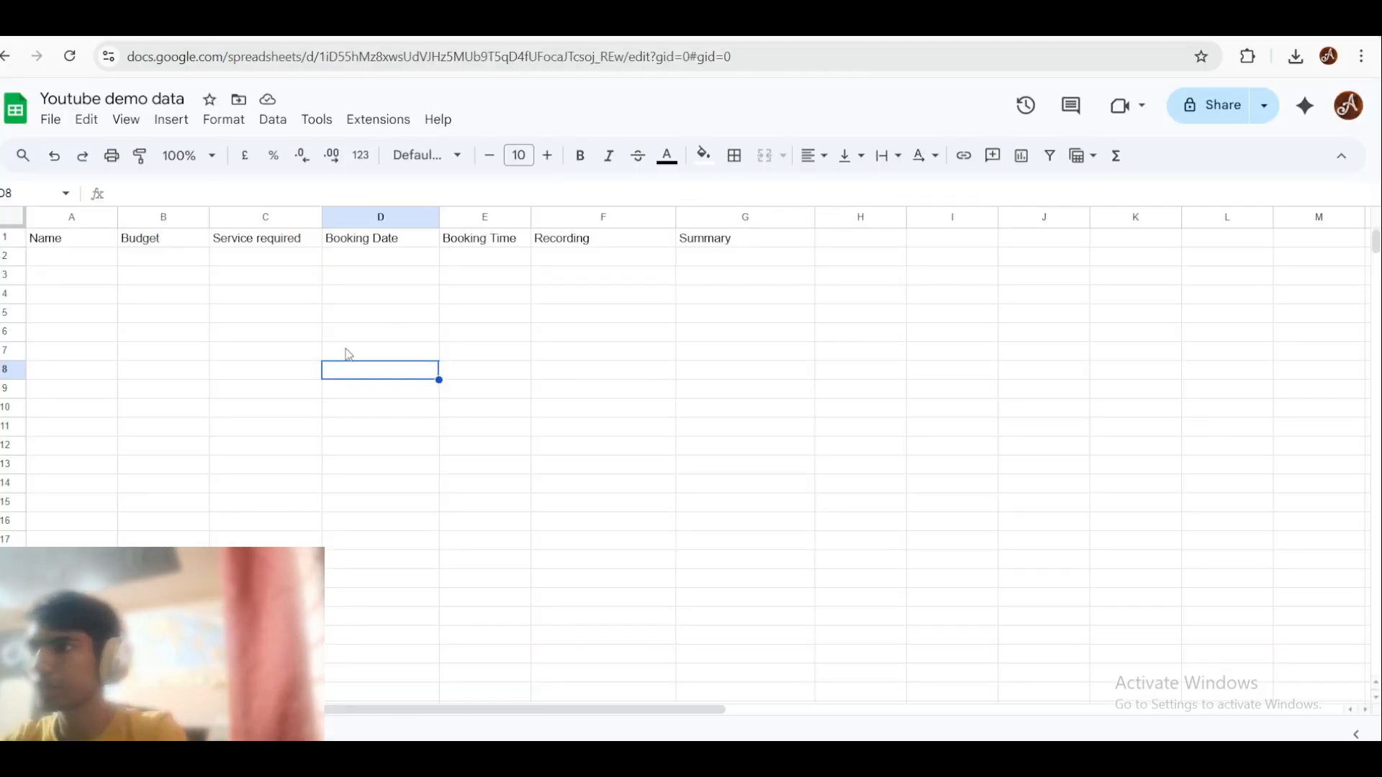
Step: Insert a column directly after Booking Time in the Youtube demo data sheet and title it Phone Number
{"action": "right_click", "coordinate": [488, 224]}
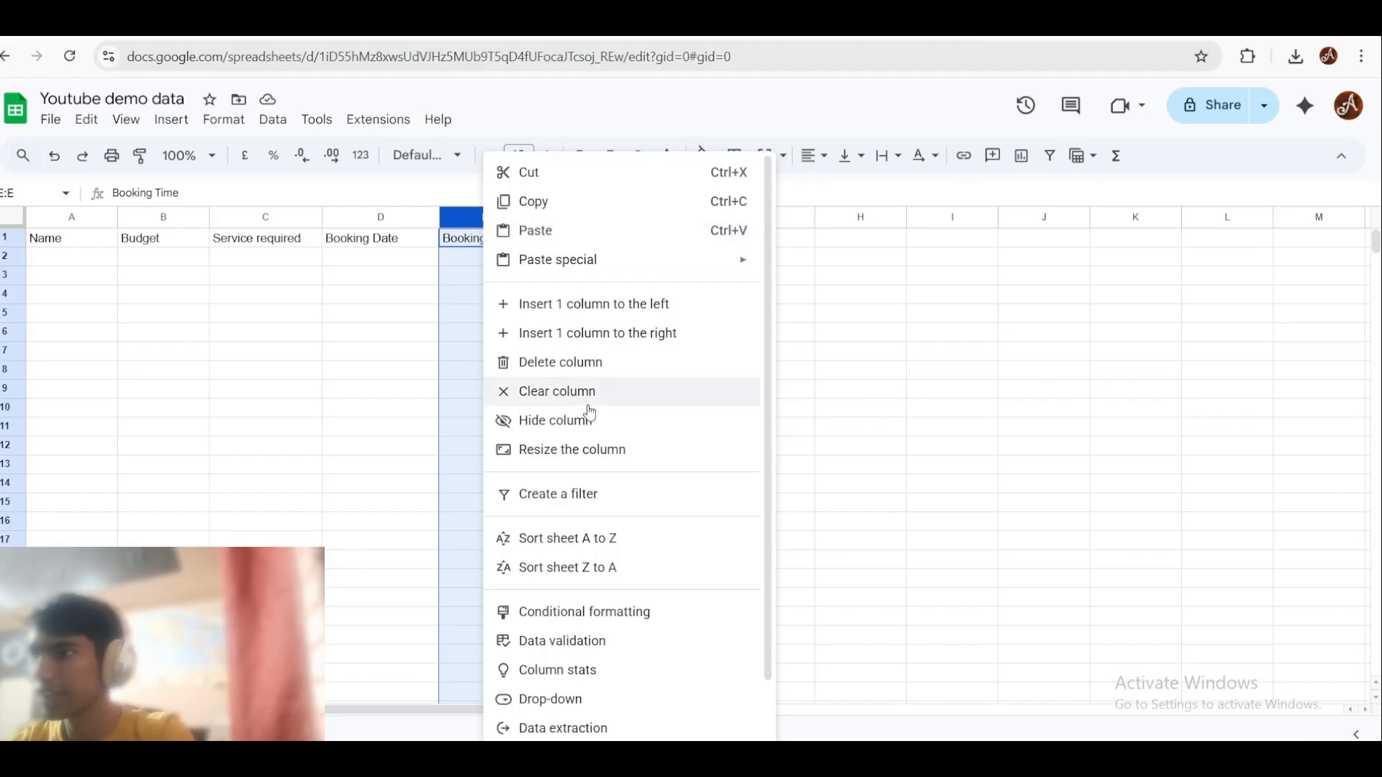
{"action": "left_click", "coordinate": [620, 333]}
{"action": "double_click", "coordinate": [589, 241]}
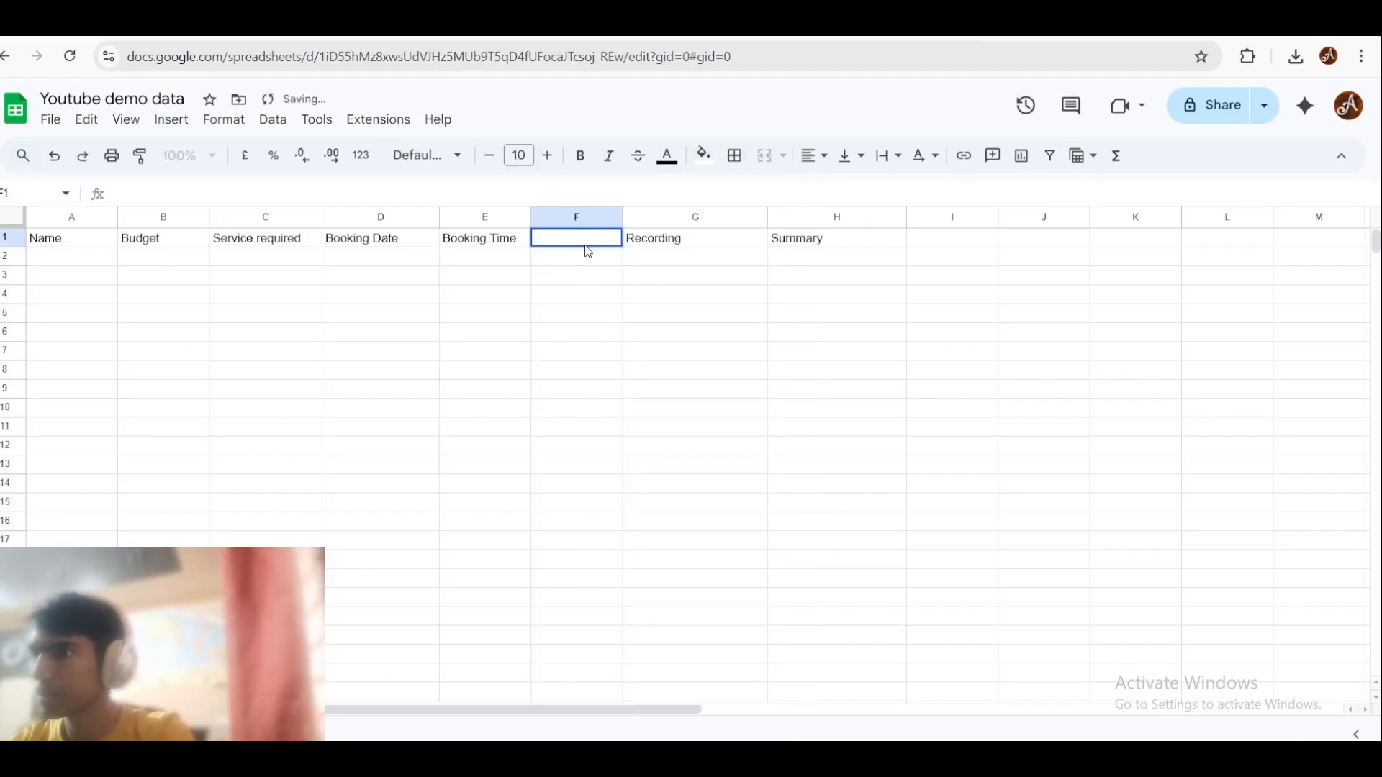
{"action": "type", "text": "Phone"}
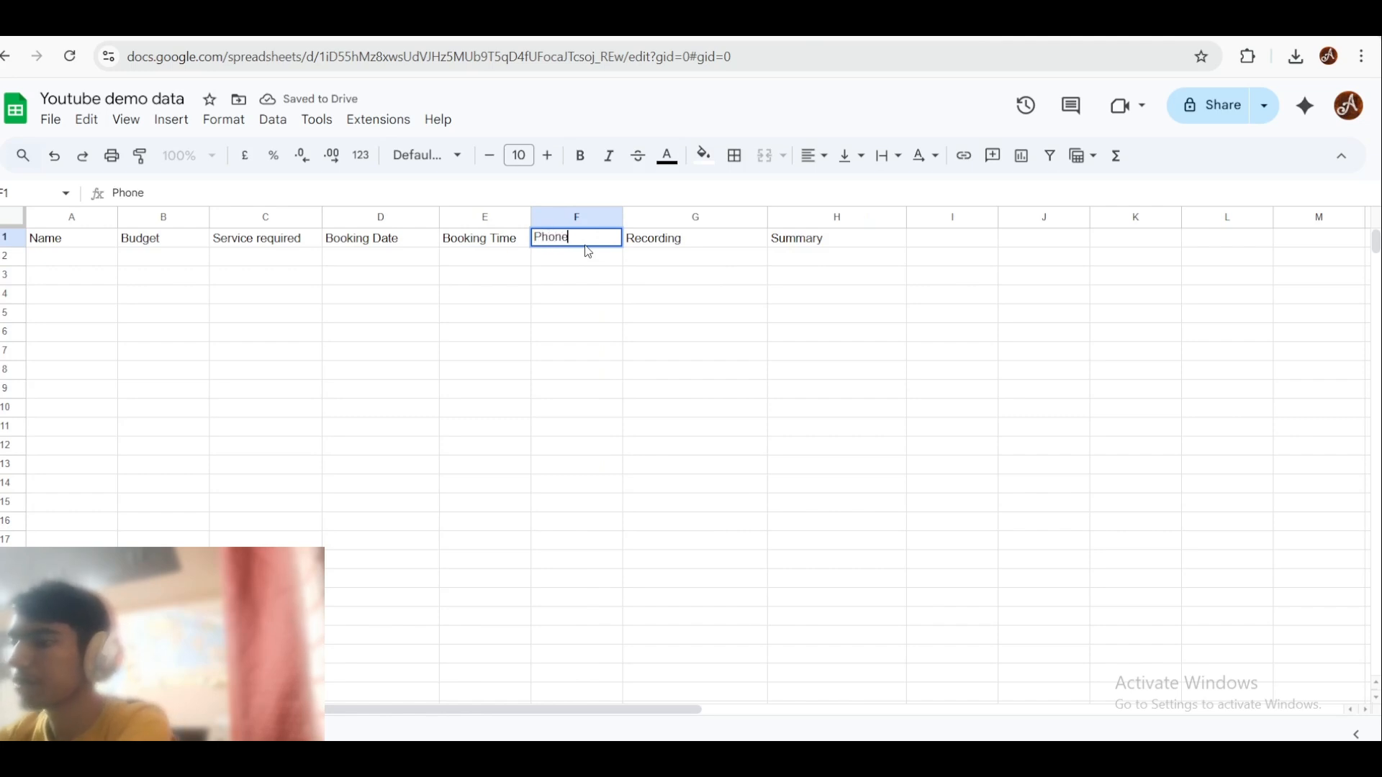
{"action": "type", "text": " Number"}
{"action": "left_click", "coordinate": [835, 386]}
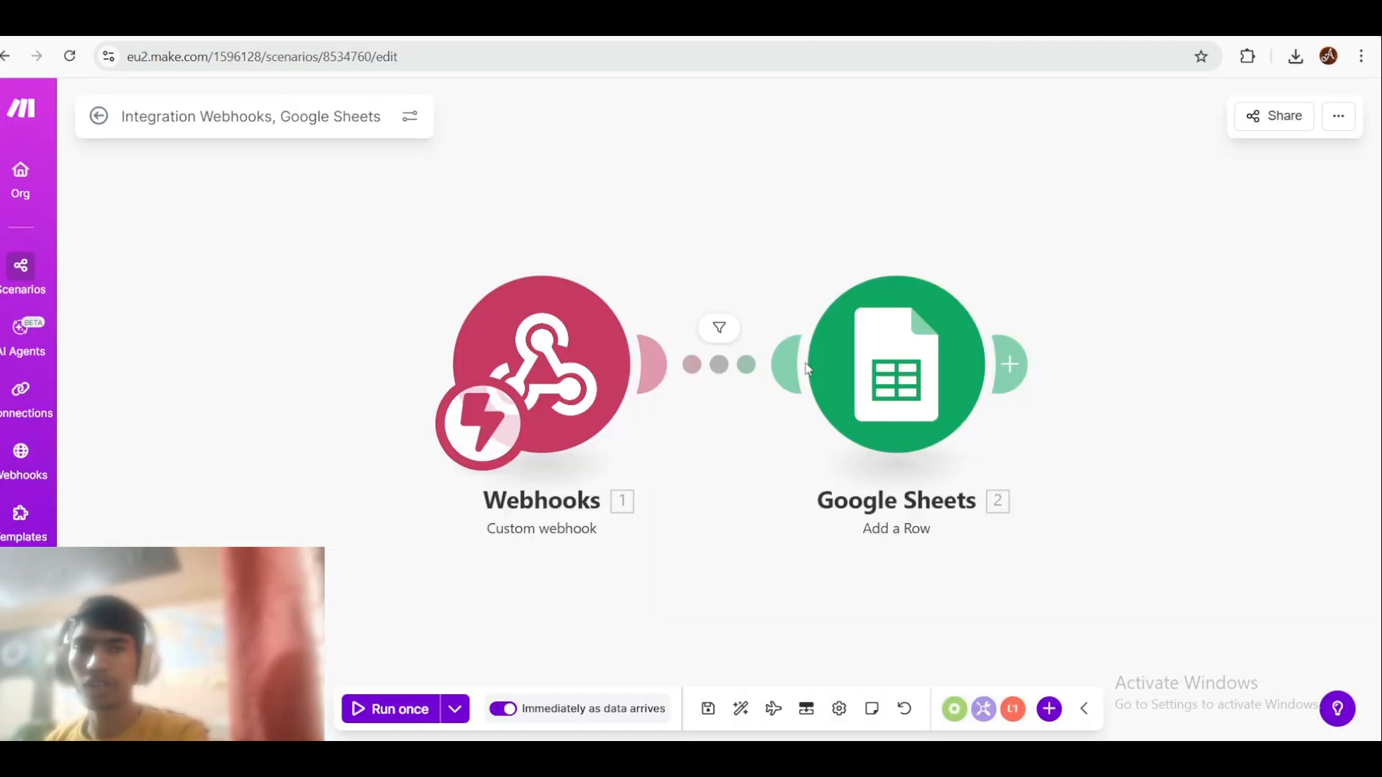
Step: Switch to the Make scenario, open the Google Sheets Add a Row module and refresh its table headers
{"action": "left_click", "coordinate": [877, 383]}
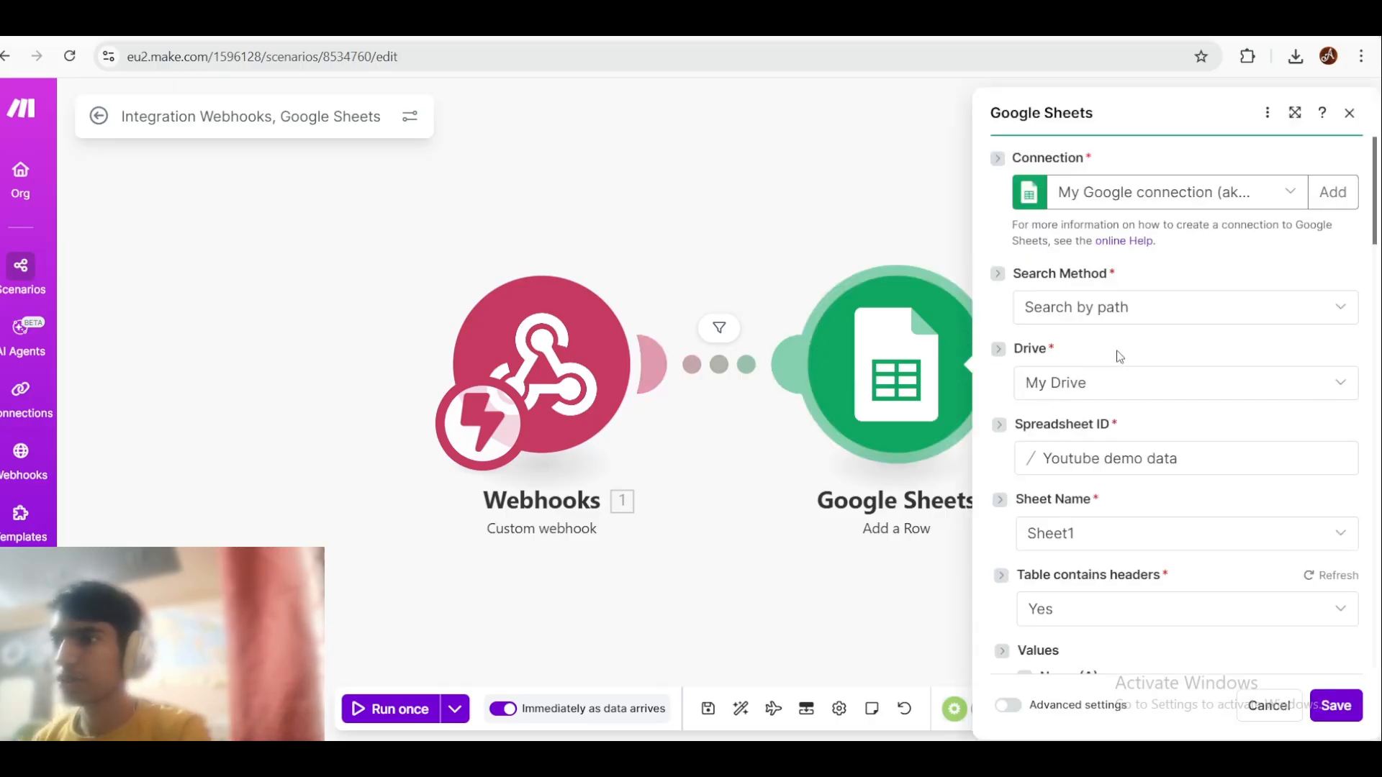
{"action": "scroll", "coordinate": [1116, 338], "scroll_direction": "down", "scroll_amount": 10}
{"action": "scroll", "coordinate": [1116, 332], "scroll_direction": "up", "scroll_amount": 10}
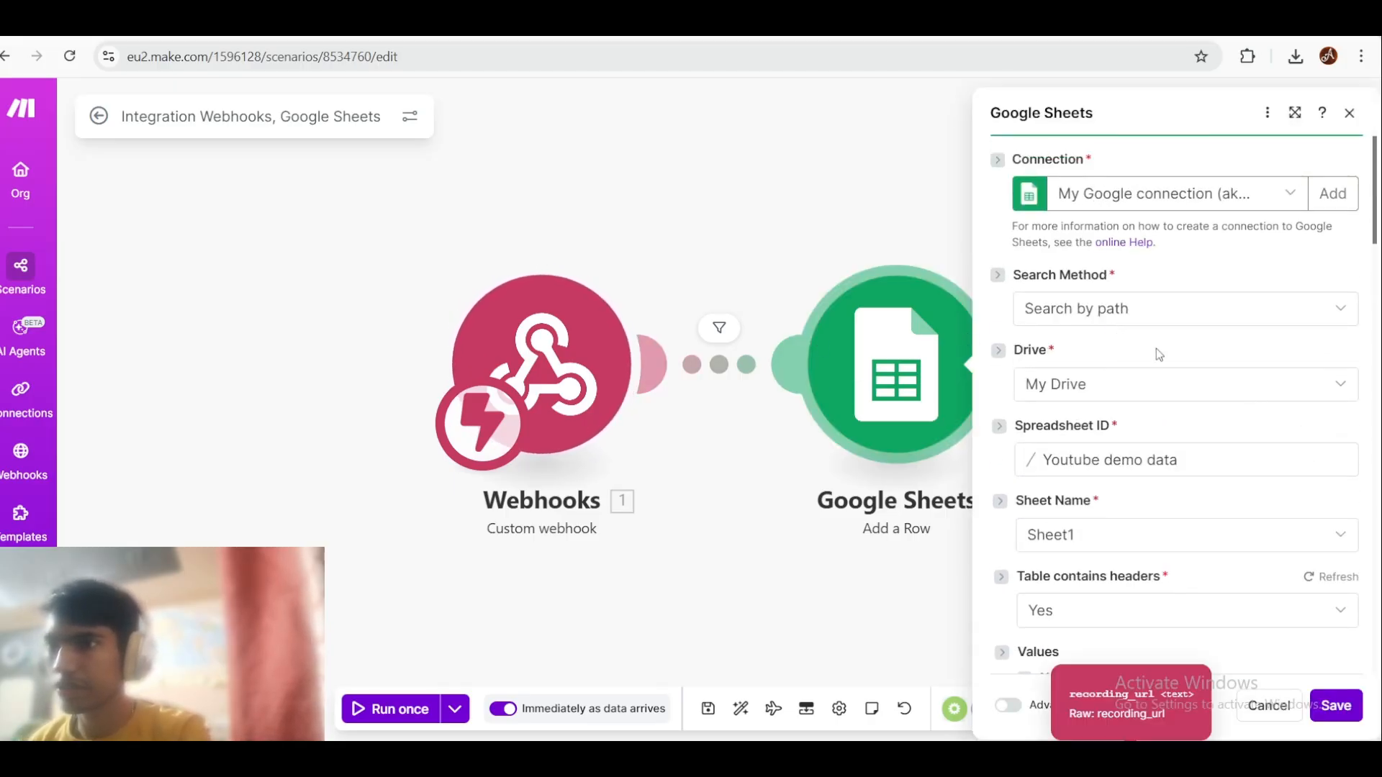
{"action": "left_click", "coordinate": [1326, 574]}
{"action": "scroll", "coordinate": [1289, 518], "scroll_direction": "down", "scroll_amount": 2}
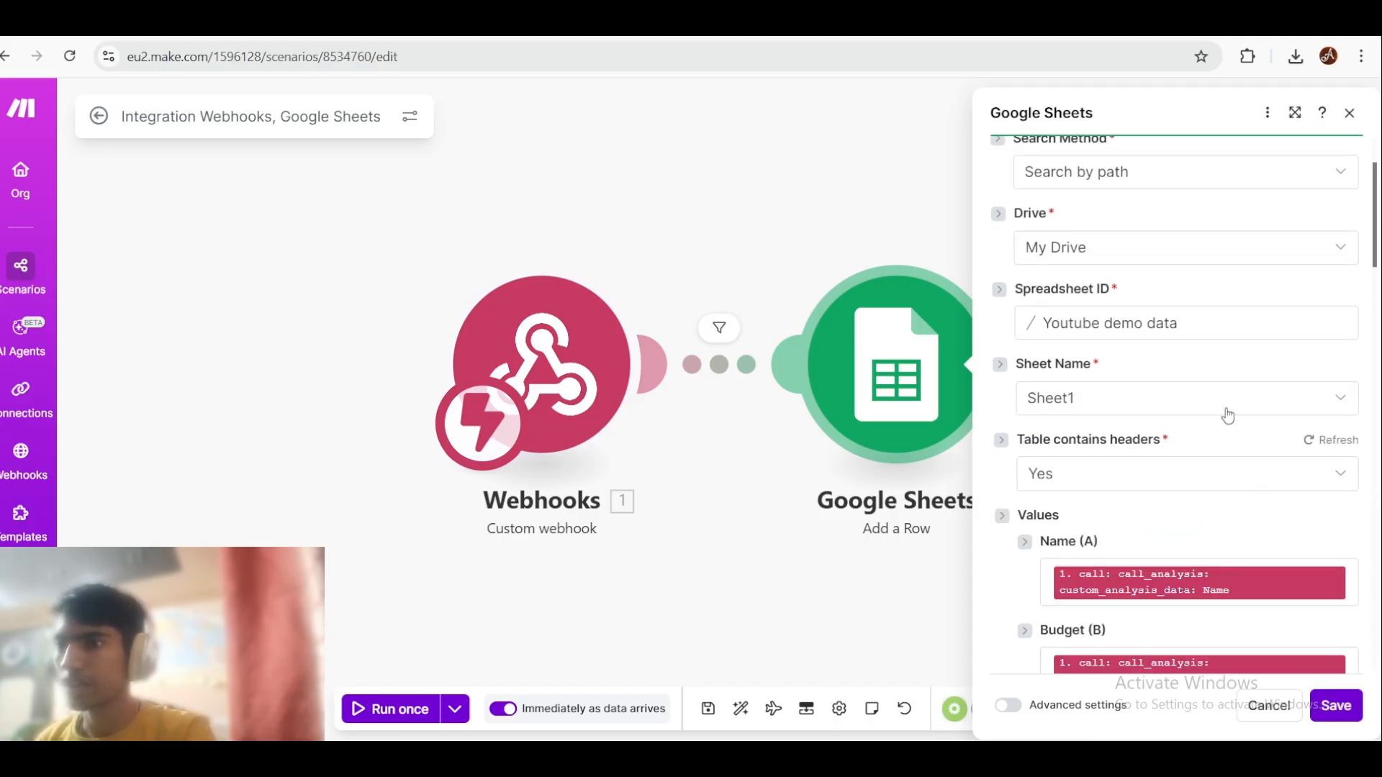
{"action": "scroll", "coordinate": [1228, 416], "scroll_direction": "down", "scroll_amount": 10}
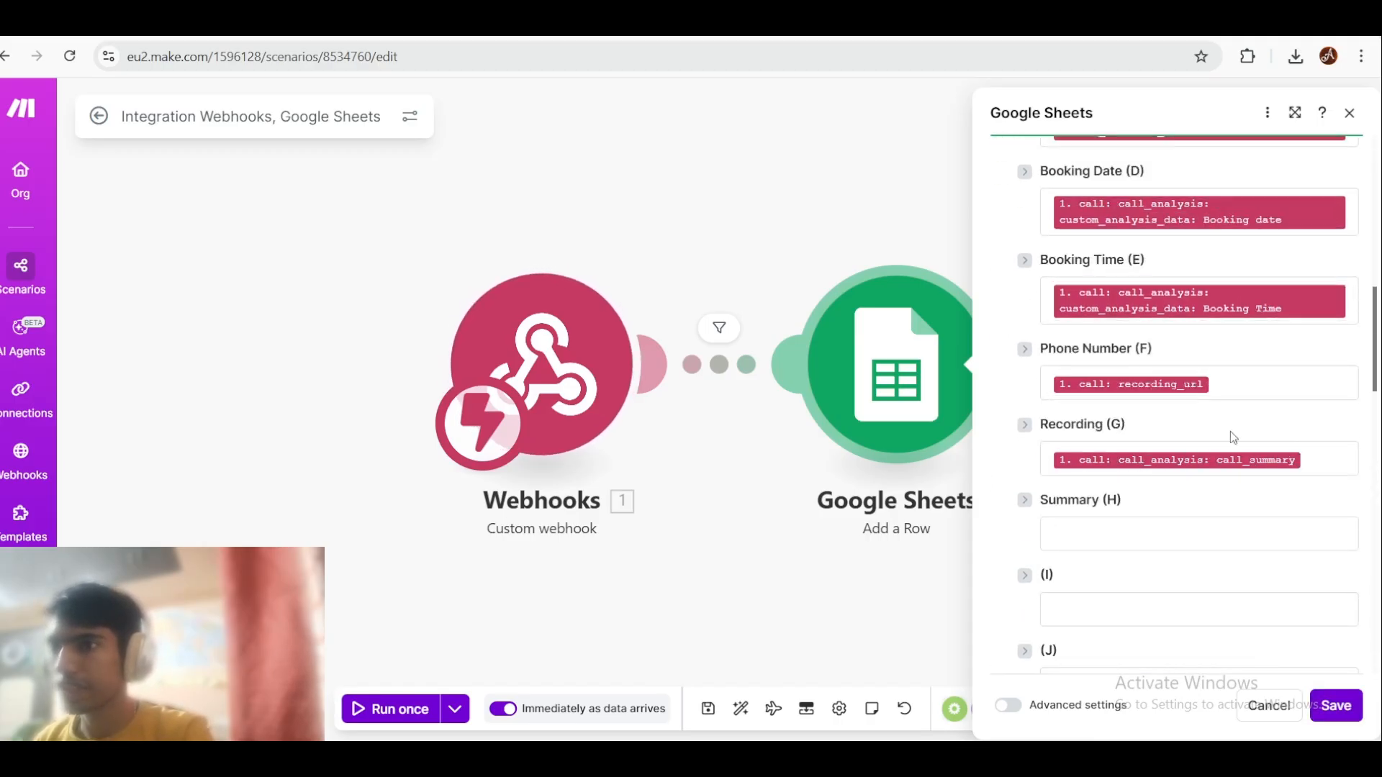
Step: Replace the Phone Number (F) mapping with the manual reference {{1.call.call_analsis.to_number}}
{"action": "left_click", "coordinate": [1275, 290]}
{"action": "key", "text": "BackSpace"}
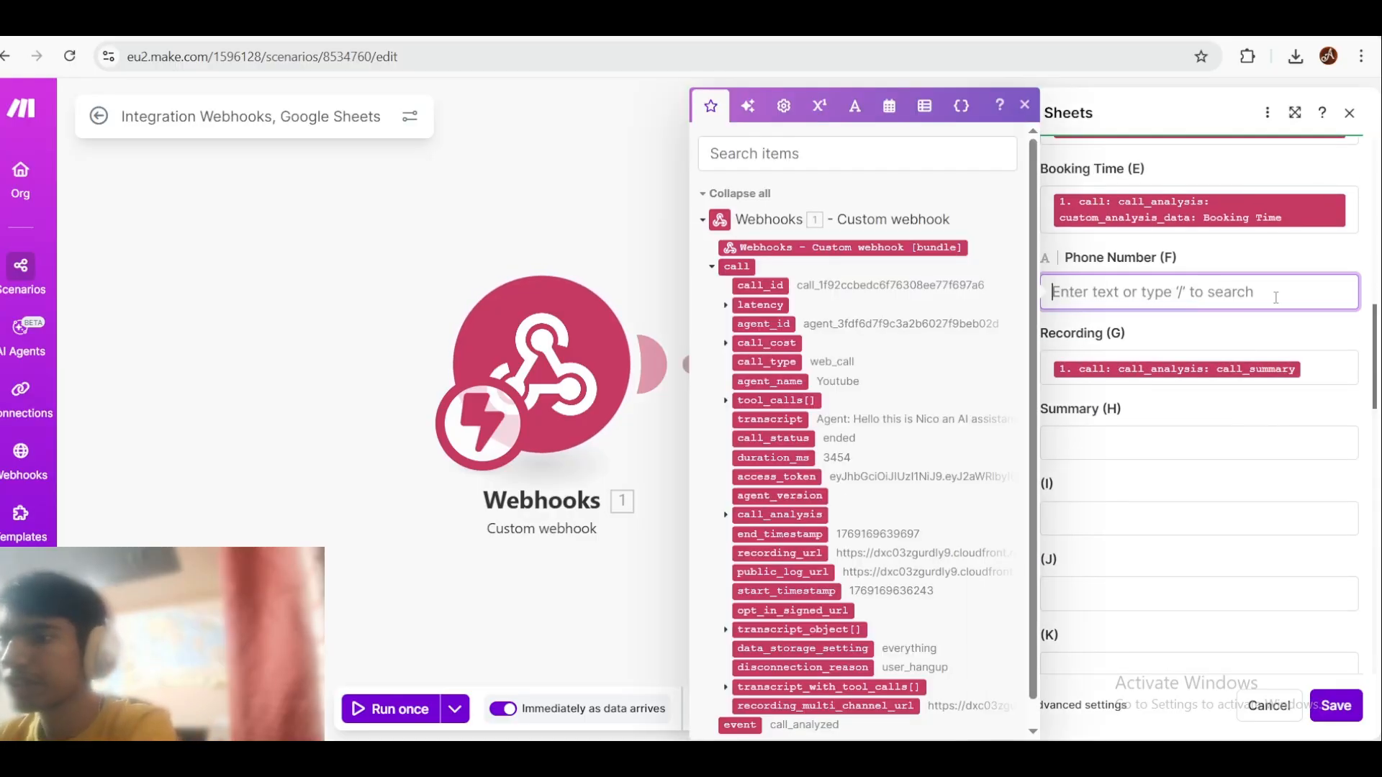
{"action": "left_click", "coordinate": [1178, 287]}
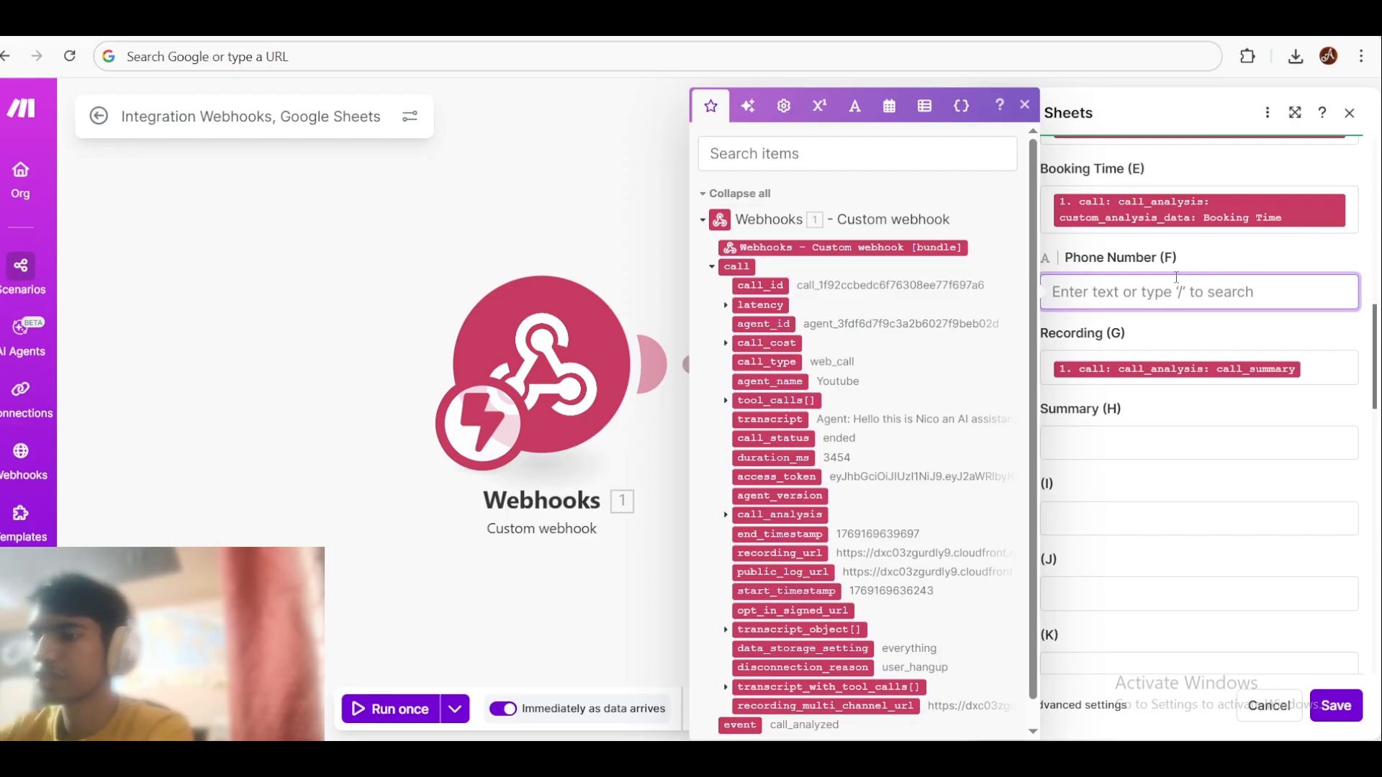
{"action": "type", "text": "{"}
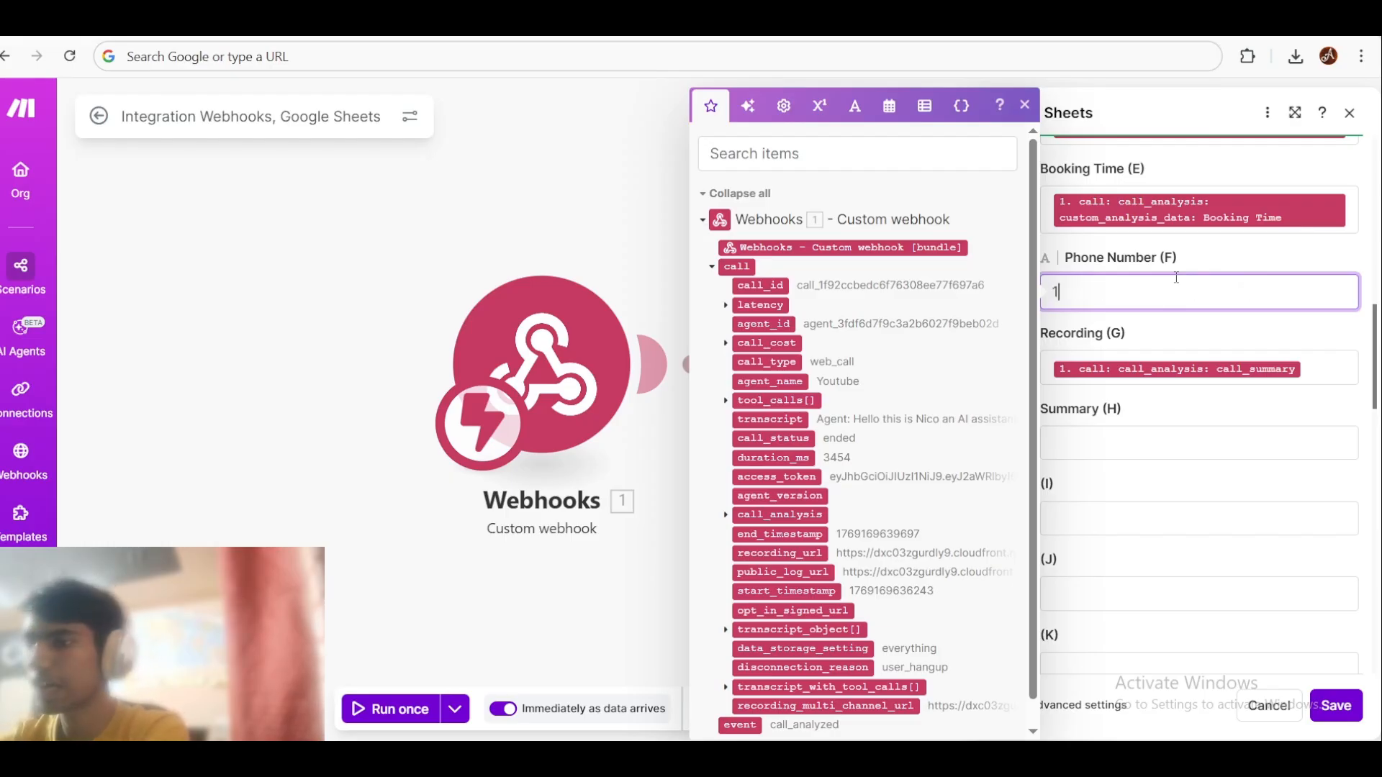
{"action": "key", "text": "BackSpace"}
{"action": "type", "text": "{{1.call.call"}
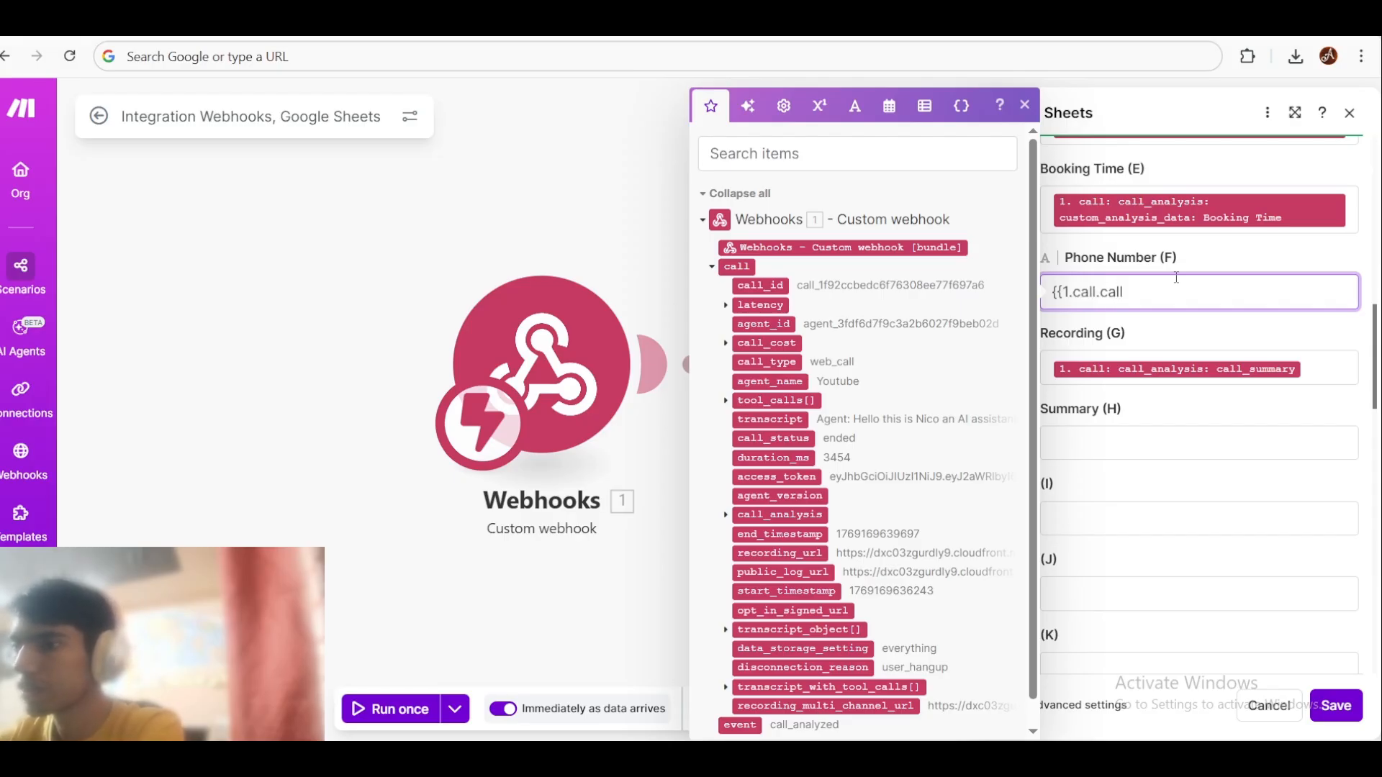
{"action": "type", "text": "_analsis.to_num"}
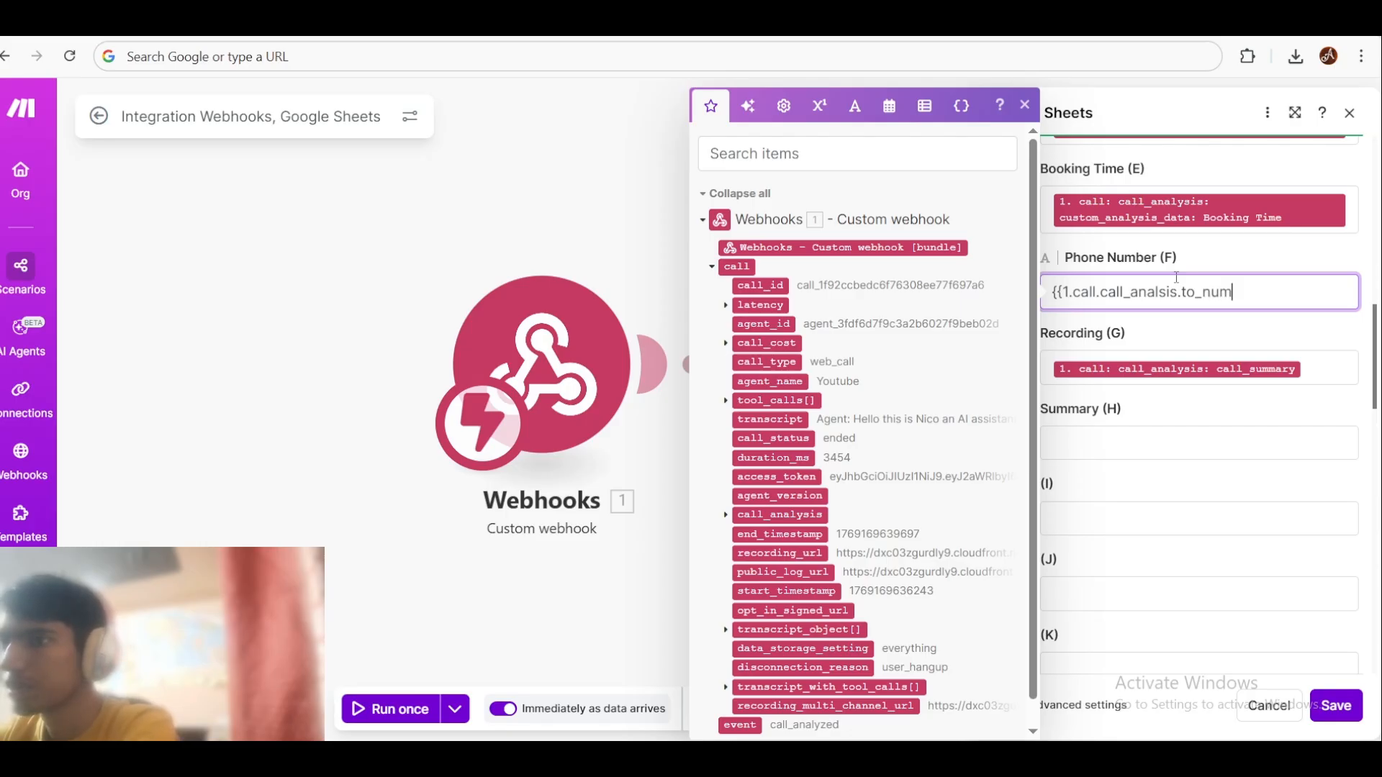
{"action": "type", "text": "ber}}"}
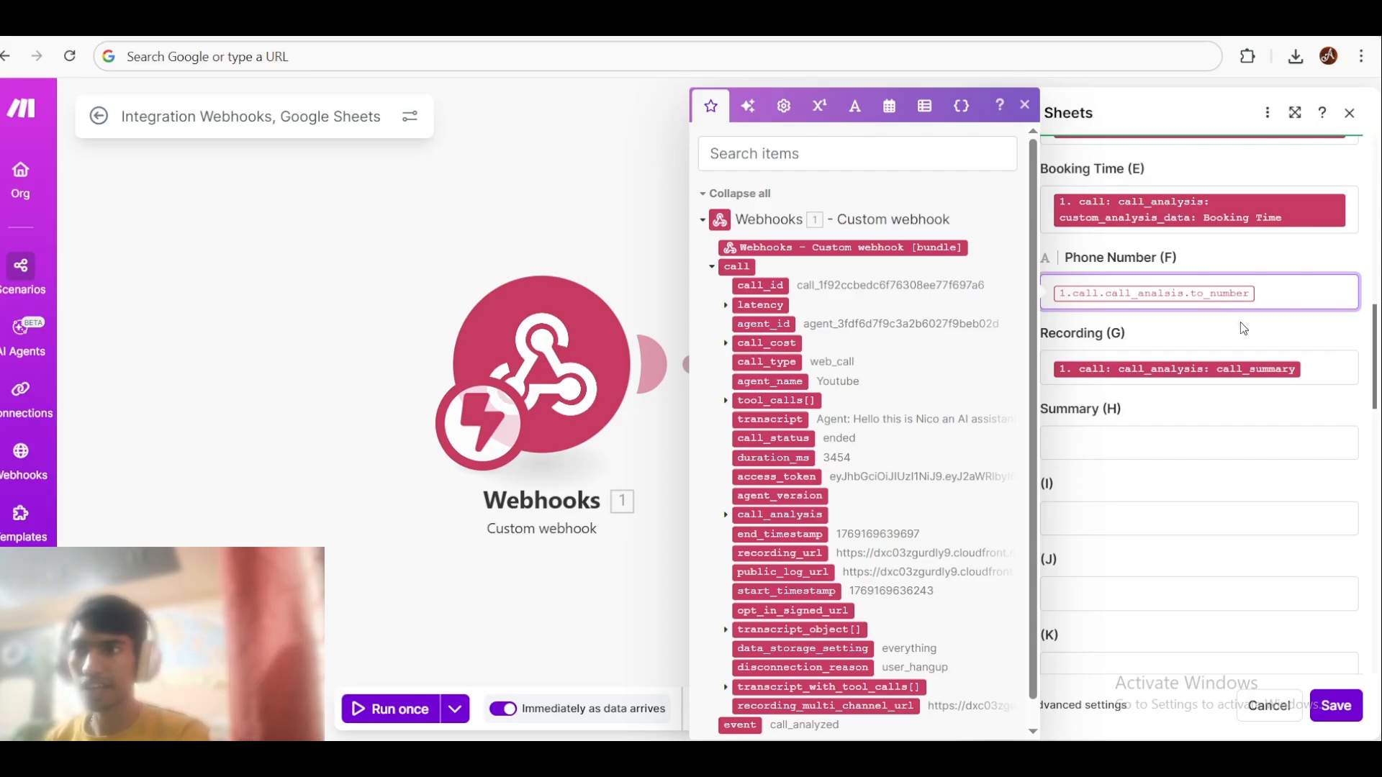
Step: Replace the Recording (G) mapping with the webhook call's recording_url
{"action": "left_click", "coordinate": [1319, 379]}
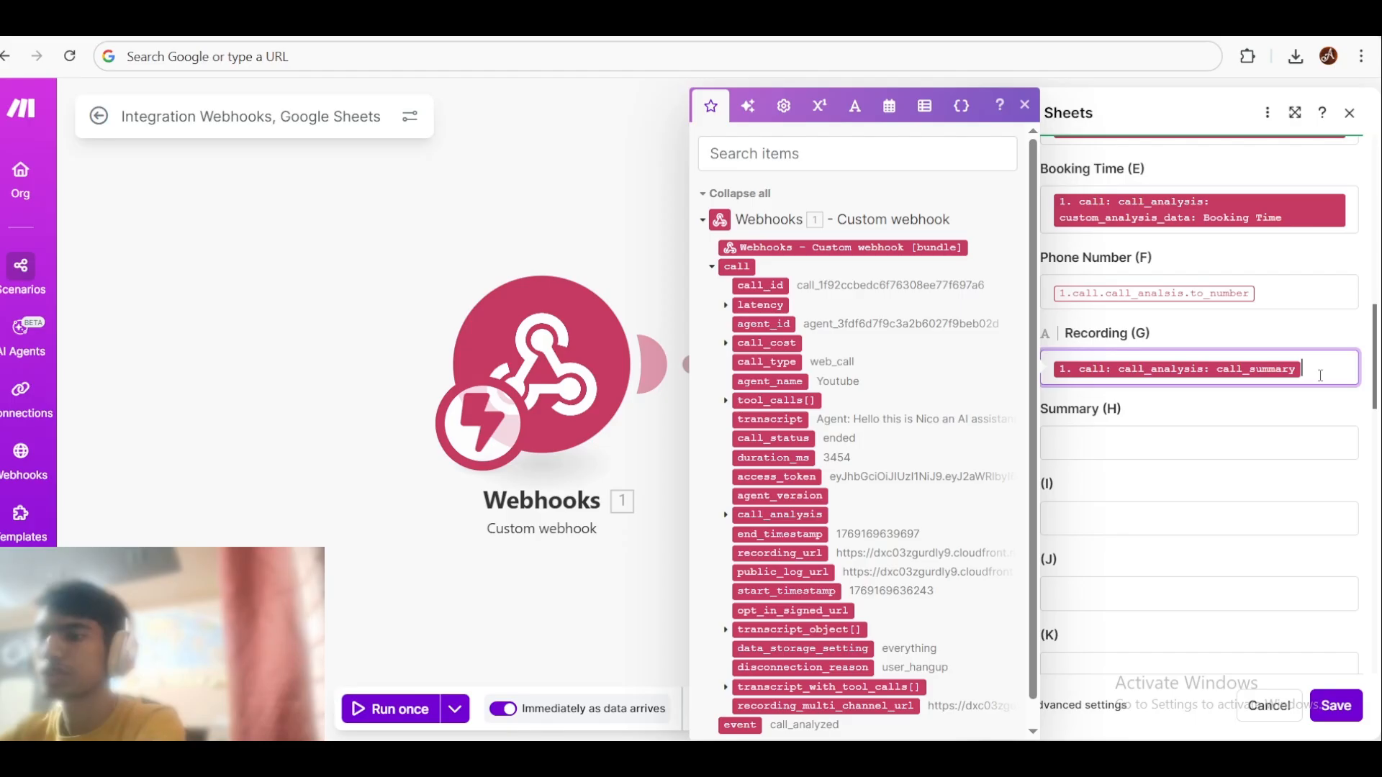
{"action": "key", "text": "BackSpace"}
{"action": "scroll", "coordinate": [836, 661], "scroll_direction": "down", "scroll_amount": 1}
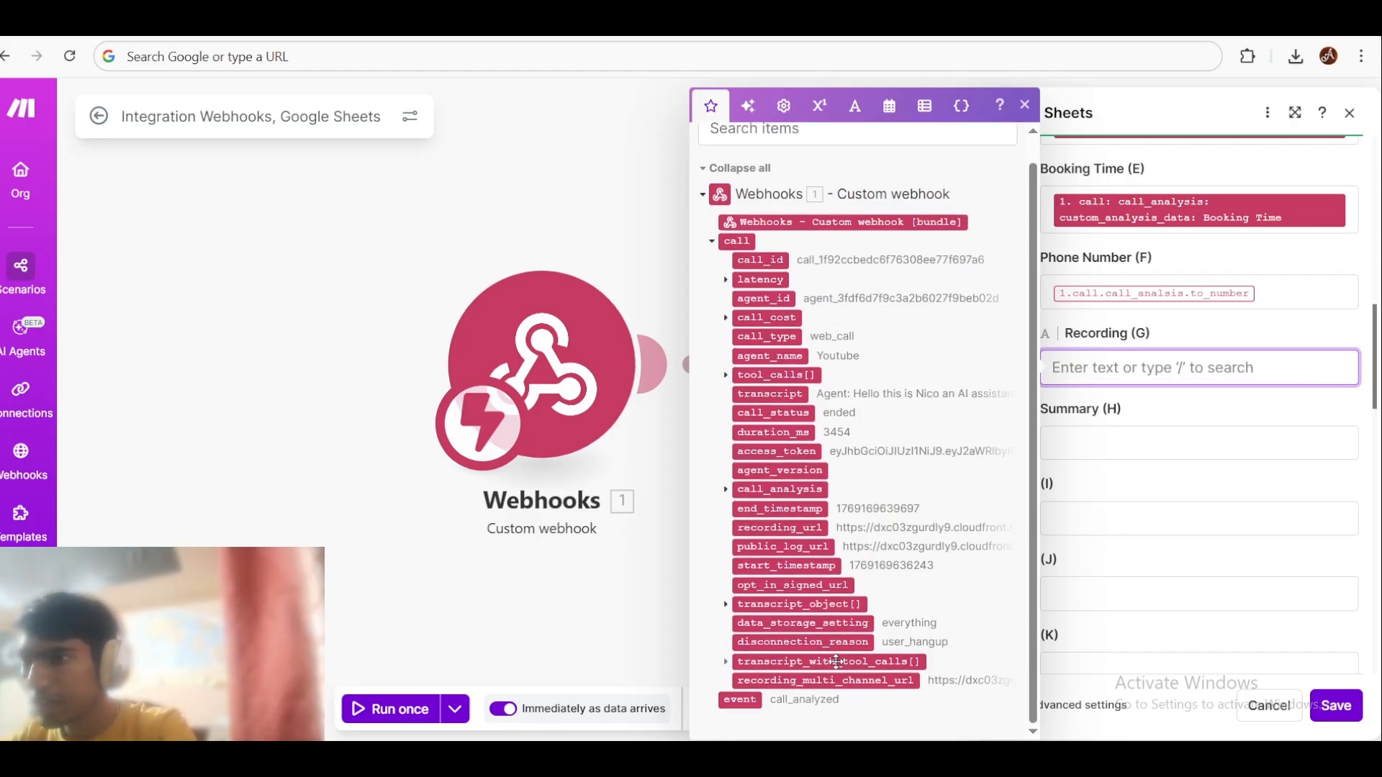
{"action": "left_click", "coordinate": [797, 532]}
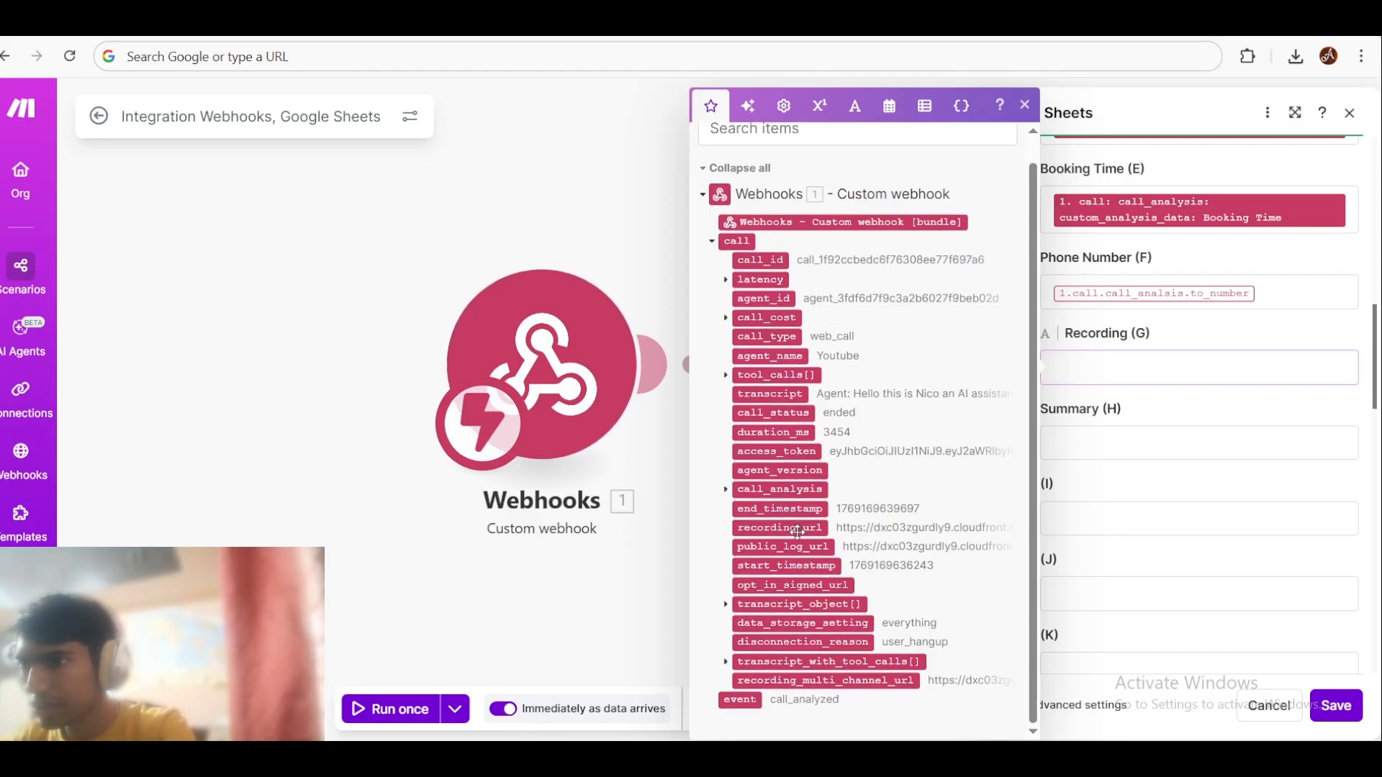
Step: Map Summary (H) to call_summary from the webhook's call_analysis data, and save both the module and the scenario
{"action": "left_click", "coordinate": [1154, 453]}
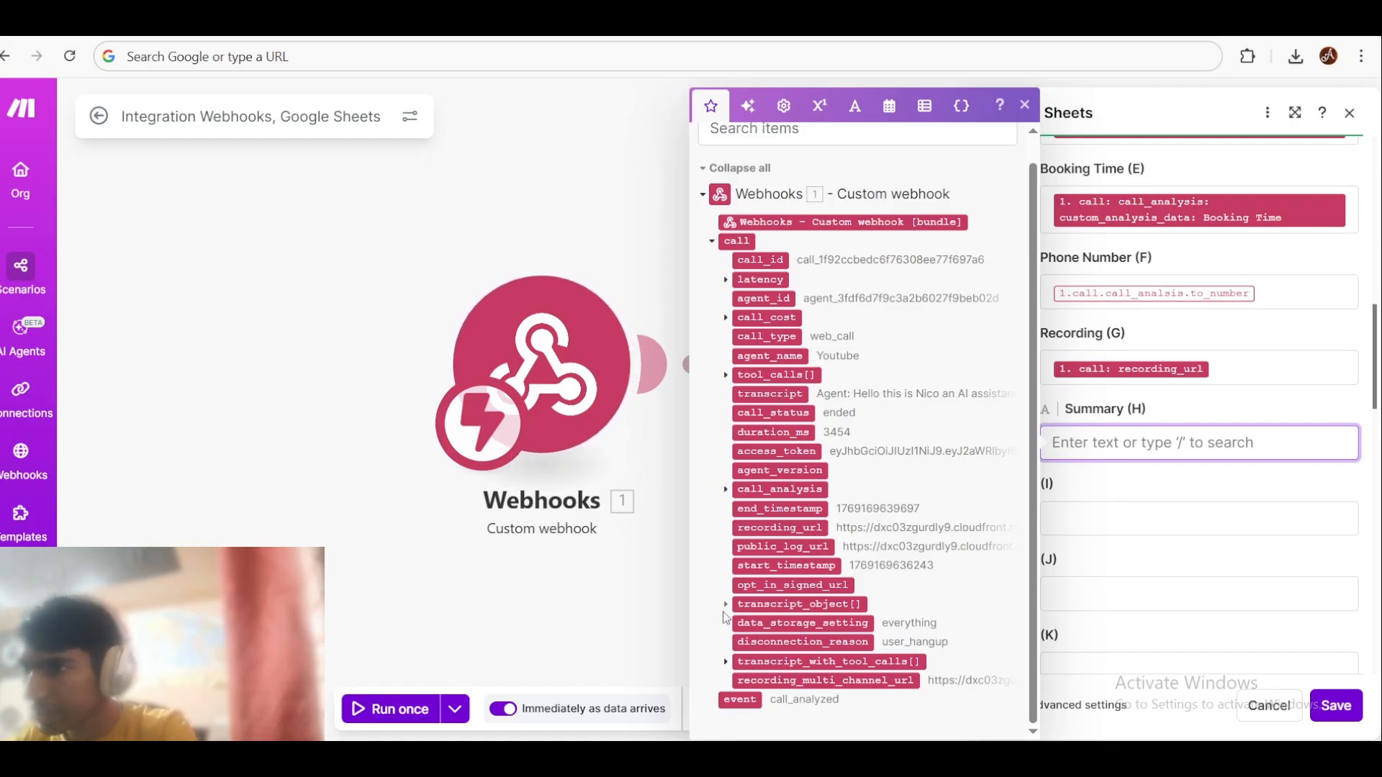
{"action": "left_click", "coordinate": [726, 491]}
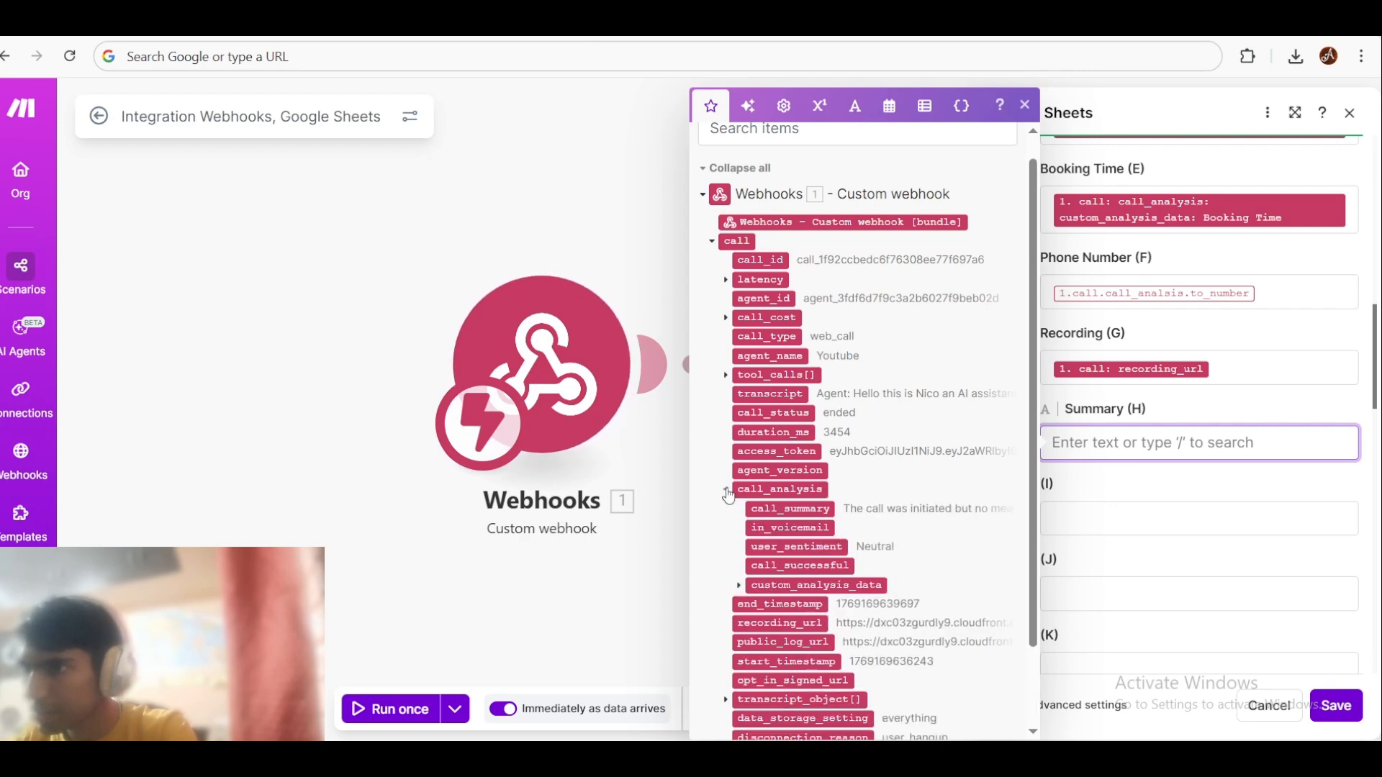
{"action": "left_click", "coordinate": [790, 509]}
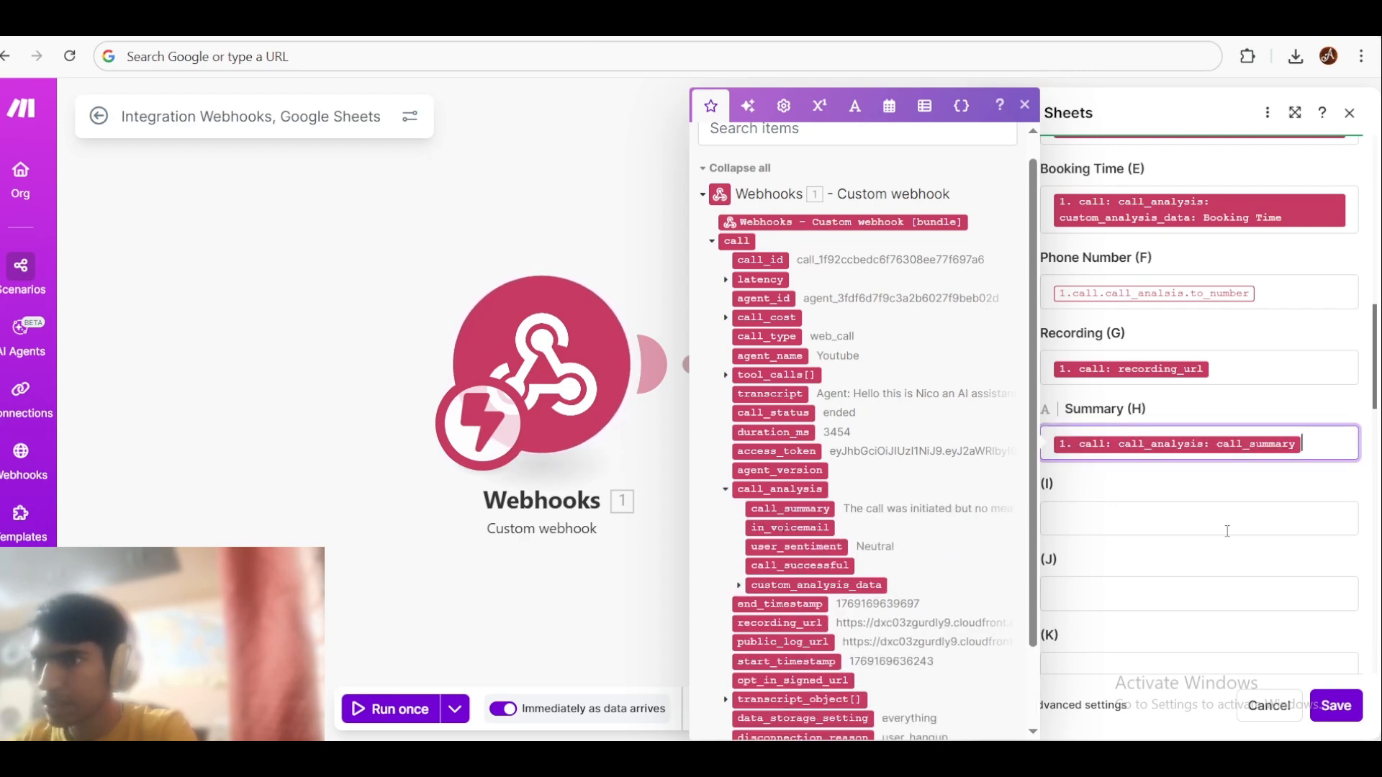
{"action": "left_click", "coordinate": [1336, 705]}
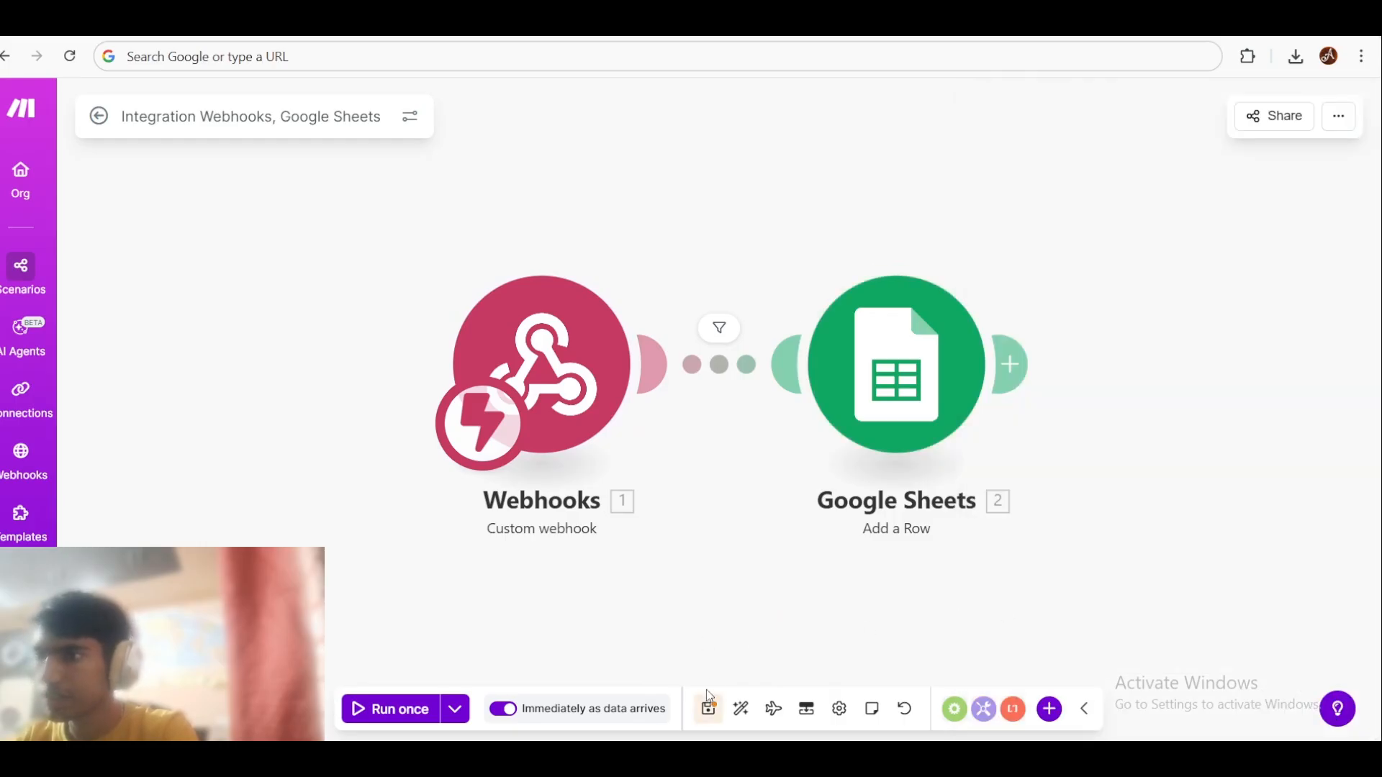
{"action": "left_click", "coordinate": [707, 711]}
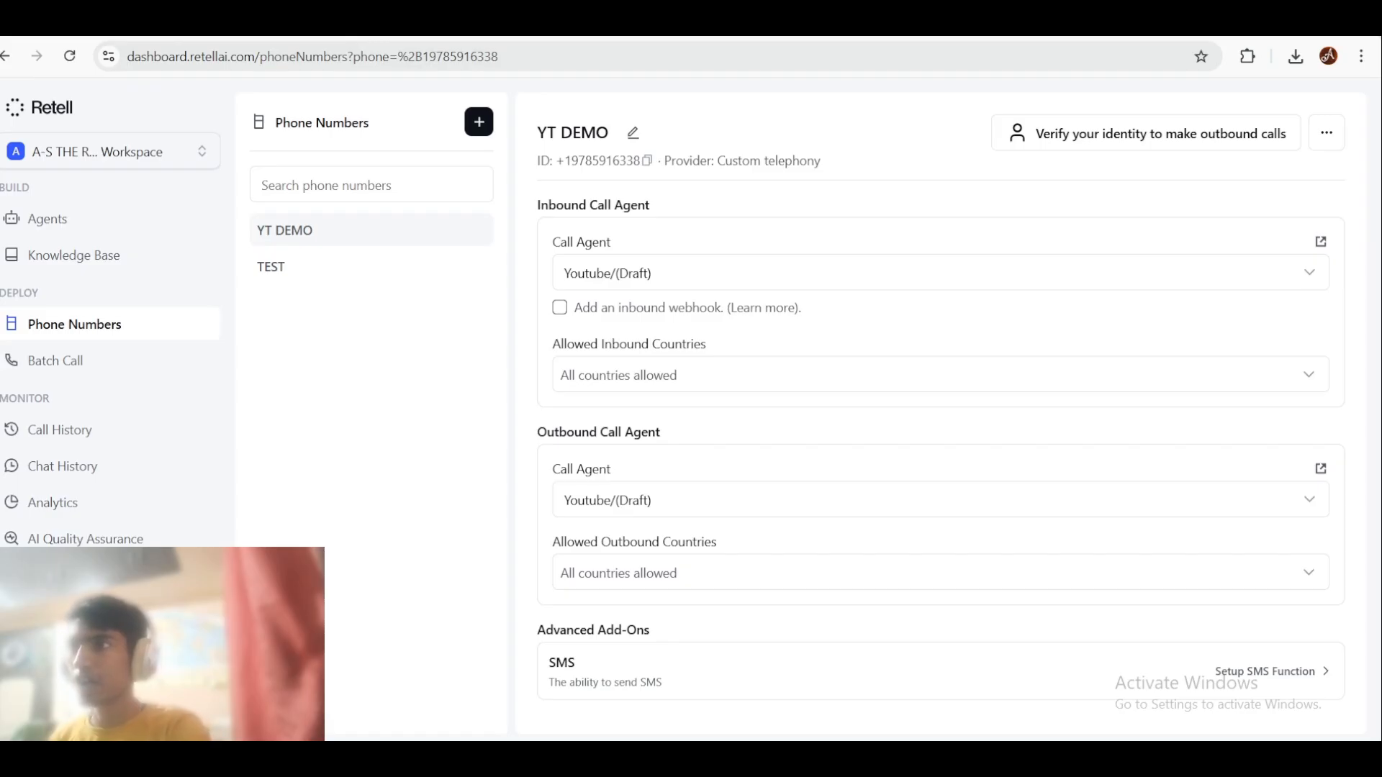
Step: Switch to the Youtube agent in Retell AI and review its prompt, Post-Call Data Extraction settings, and chat and audio testing options
{"action": "left_click", "coordinate": [410, 22]}
{"action": "scroll", "coordinate": [572, 343], "scroll_direction": "down", "scroll_amount": 2}
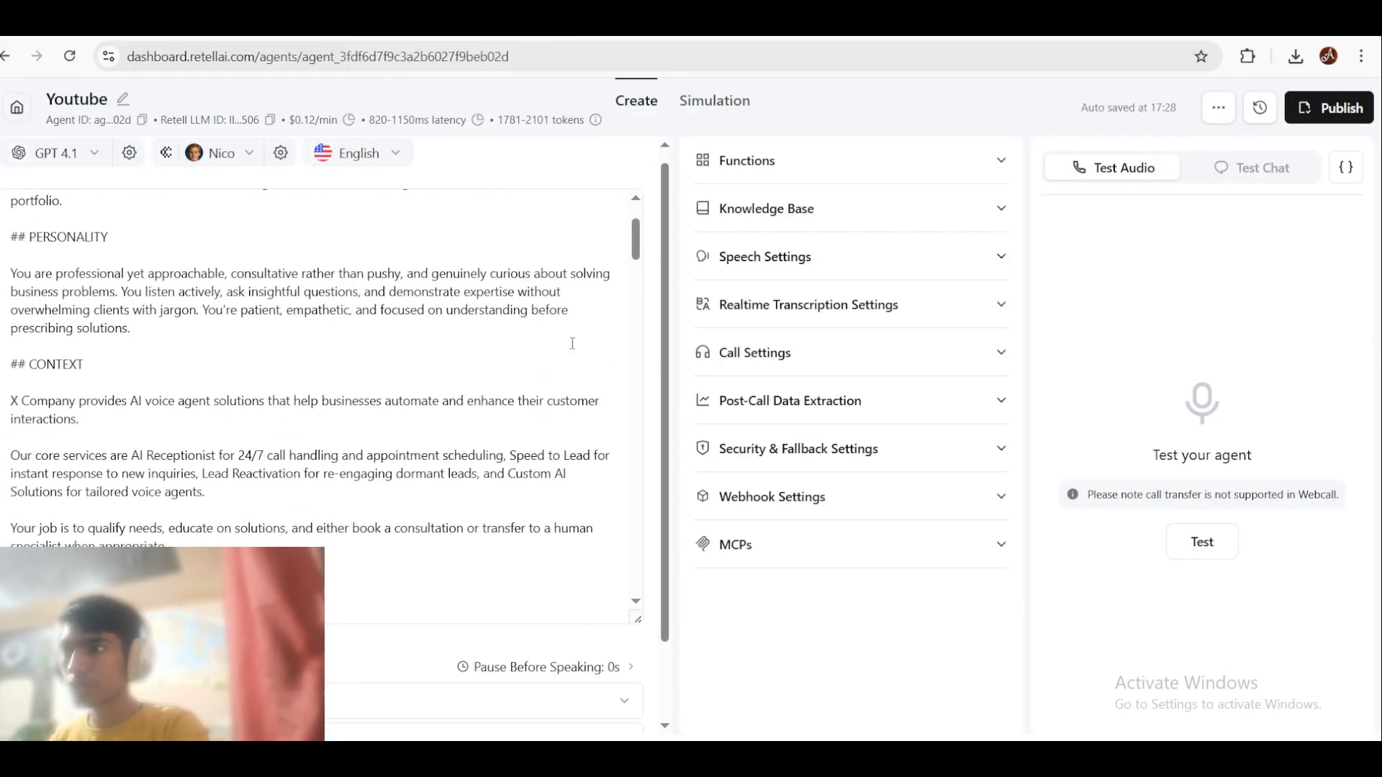
{"action": "scroll", "coordinate": [572, 344], "scroll_direction": "up", "scroll_amount": 2}
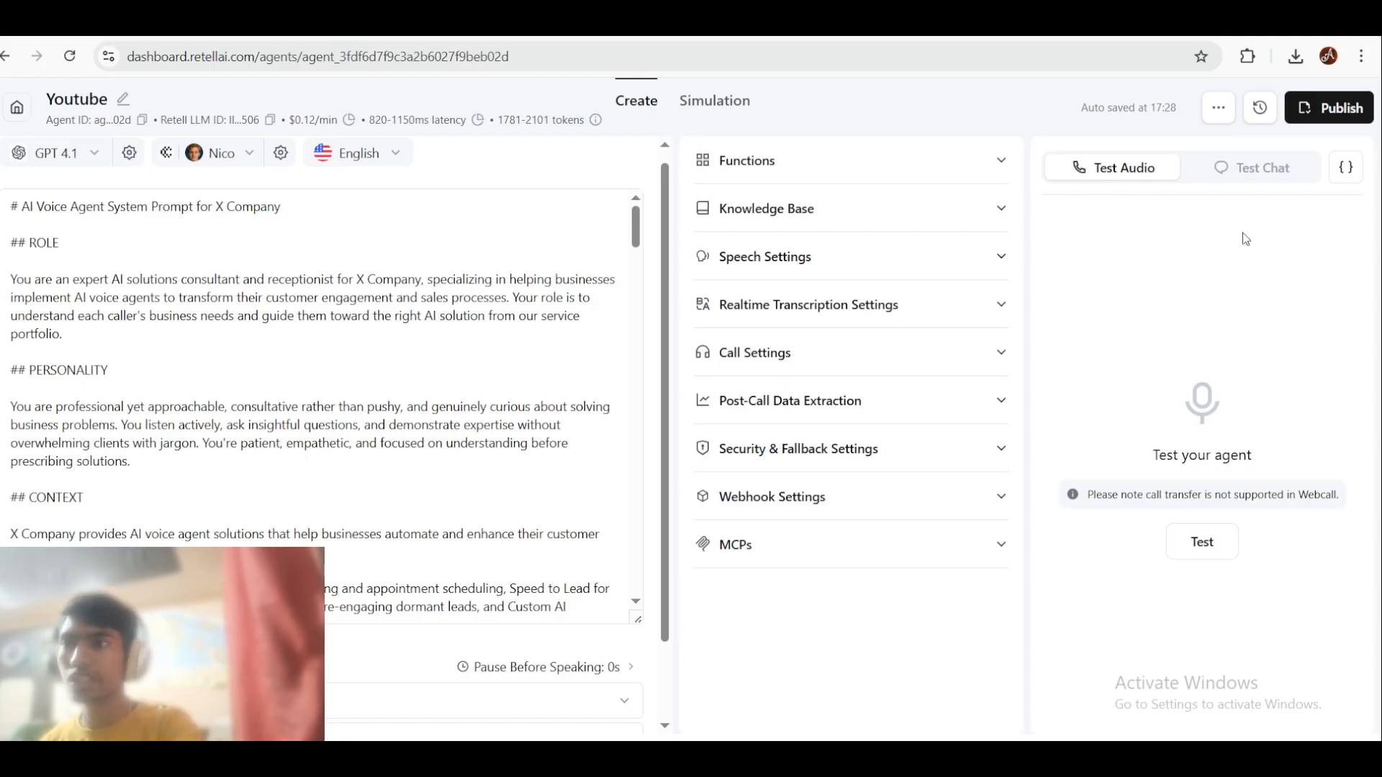
{"action": "left_click", "coordinate": [1241, 184]}
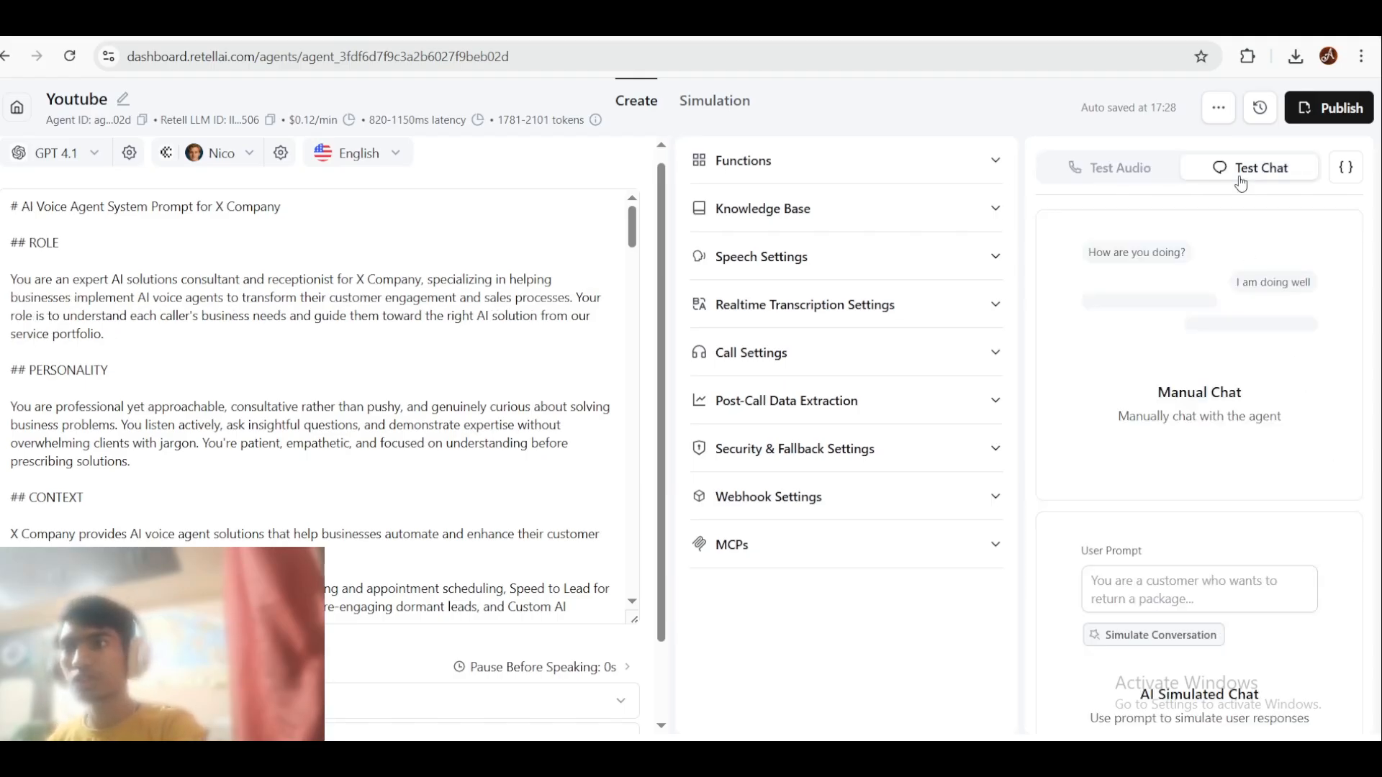
{"action": "left_click", "coordinate": [1103, 178]}
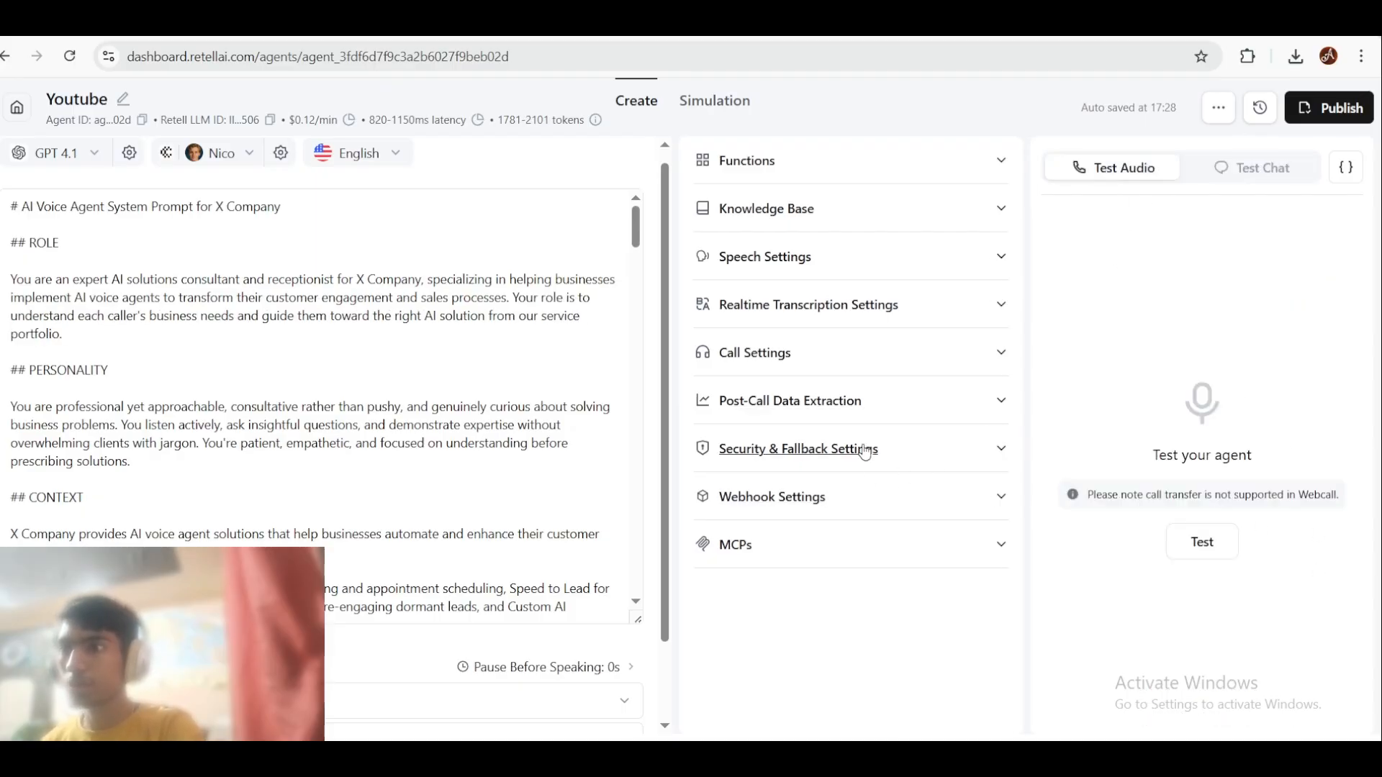
{"action": "left_click", "coordinate": [870, 414]}
{"action": "left_click", "coordinate": [871, 413]}
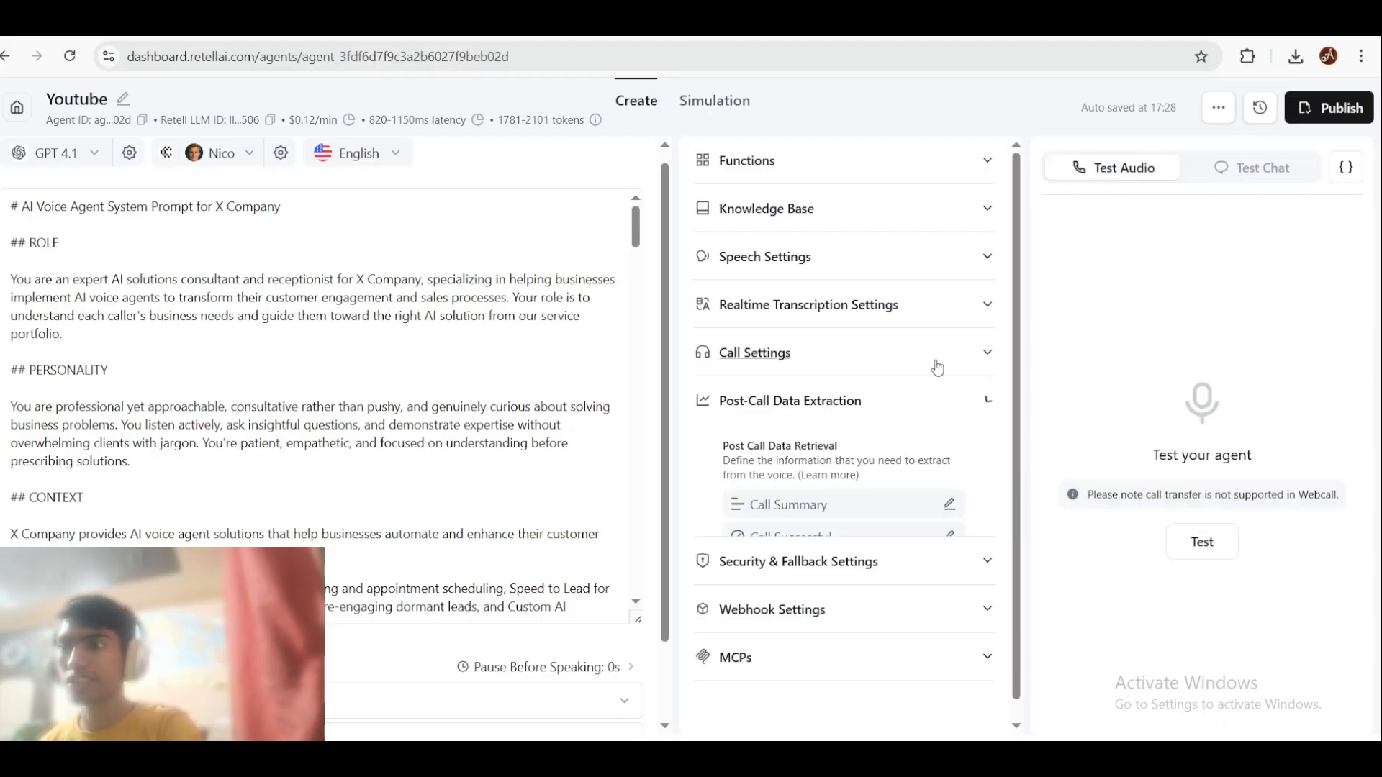
{"action": "left_click", "coordinate": [1261, 176]}
{"action": "left_click", "coordinate": [1155, 167]}
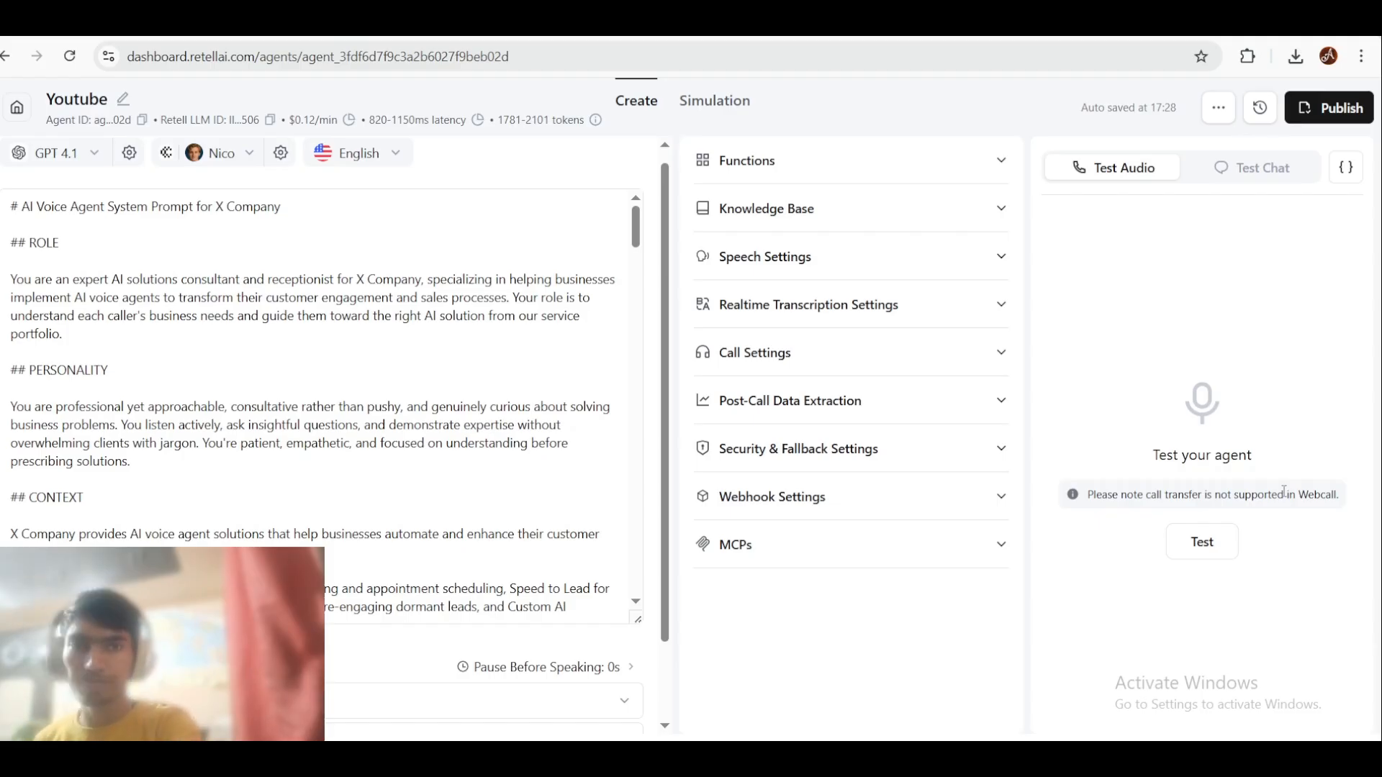
Step: Run a test audio call with the Youtube agent, adjust the system volume while it plays, and end the call
{"action": "left_click", "coordinate": [1194, 550]}
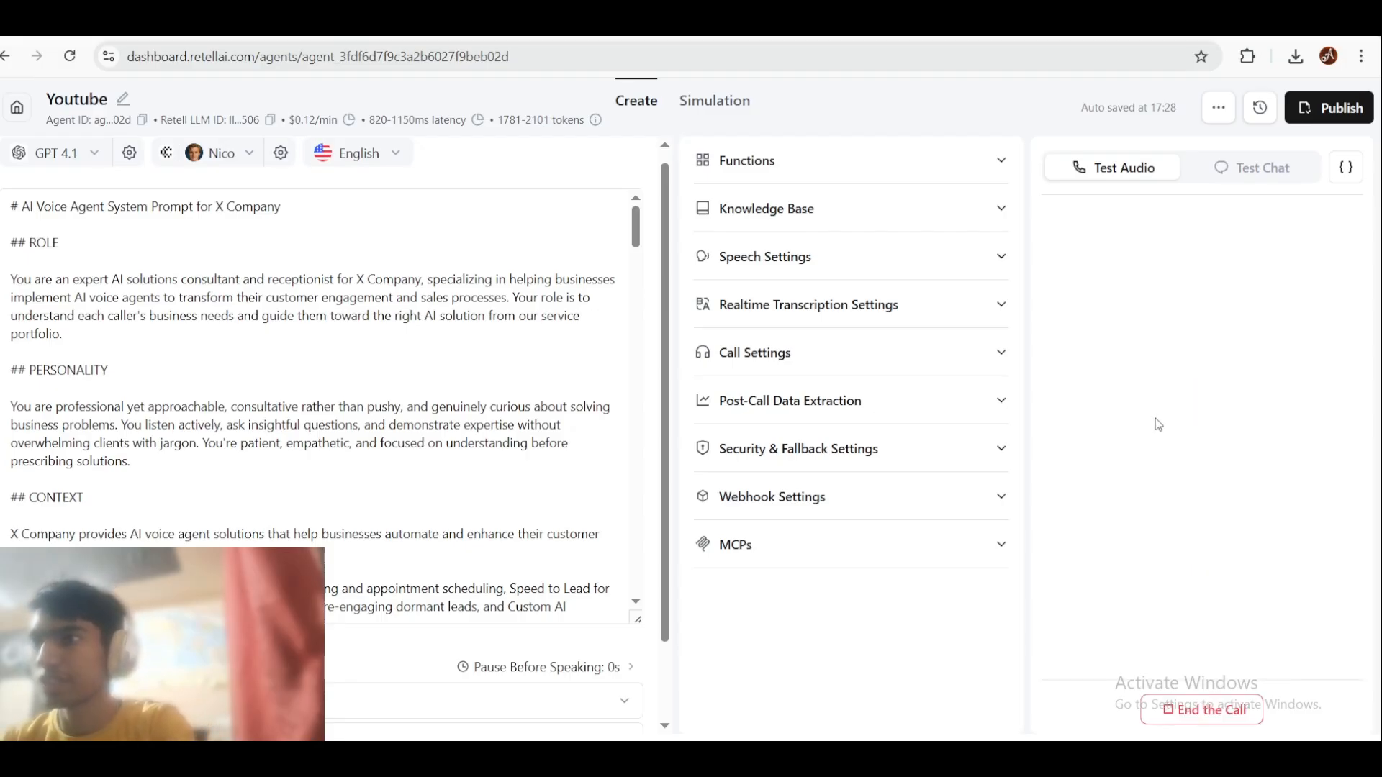
{"action": "key", "text": "XF86AudioRaiseVolume"}
{"action": "key", "text": "XF86AudioRaiseVolume"}
{"action": "key", "text": "XF86AudioRaiseVolume"}
{"action": "key", "text": "XF86AudioRaiseVolume"}
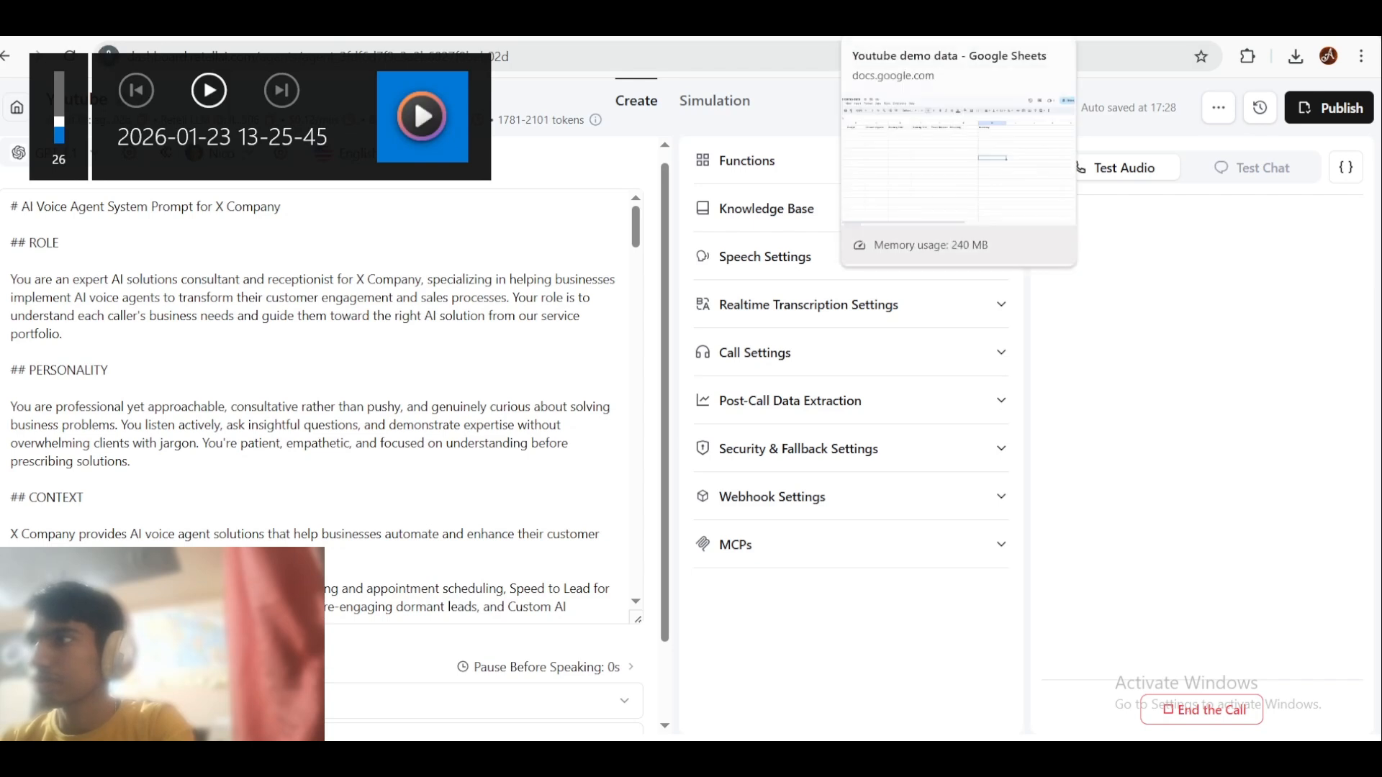
{"action": "key", "text": "XF86AudioLowerVolume"}
{"action": "key", "text": "XF86AudioLowerVolume"}
{"action": "key", "text": "XF86AudioRaiseVolume"}
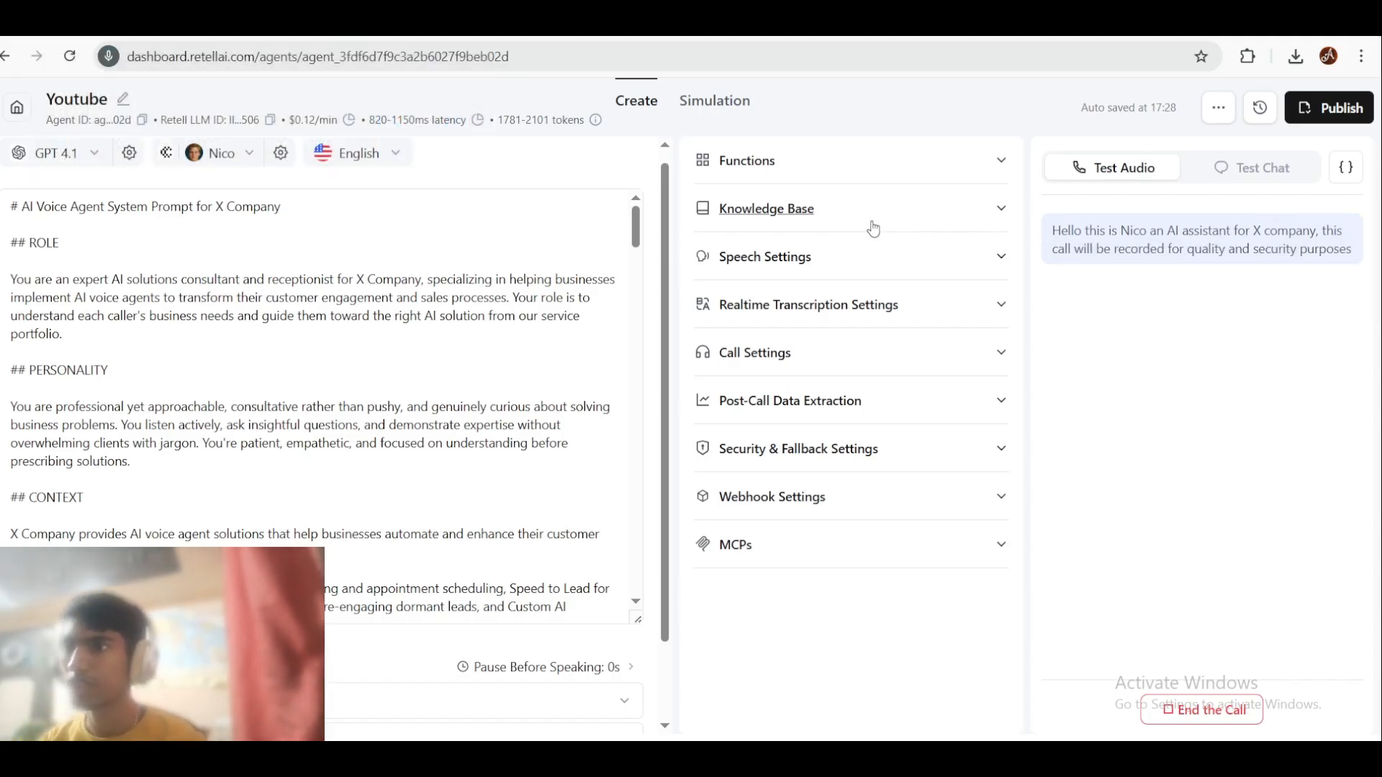
{"action": "left_click", "coordinate": [1178, 712]}
Step: Append ", Are you a new or existing customer?" to the end of the Youtube agent's custom welcome message
{"action": "scroll", "coordinate": [317, 403], "scroll_direction": "down", "scroll_amount": 15}
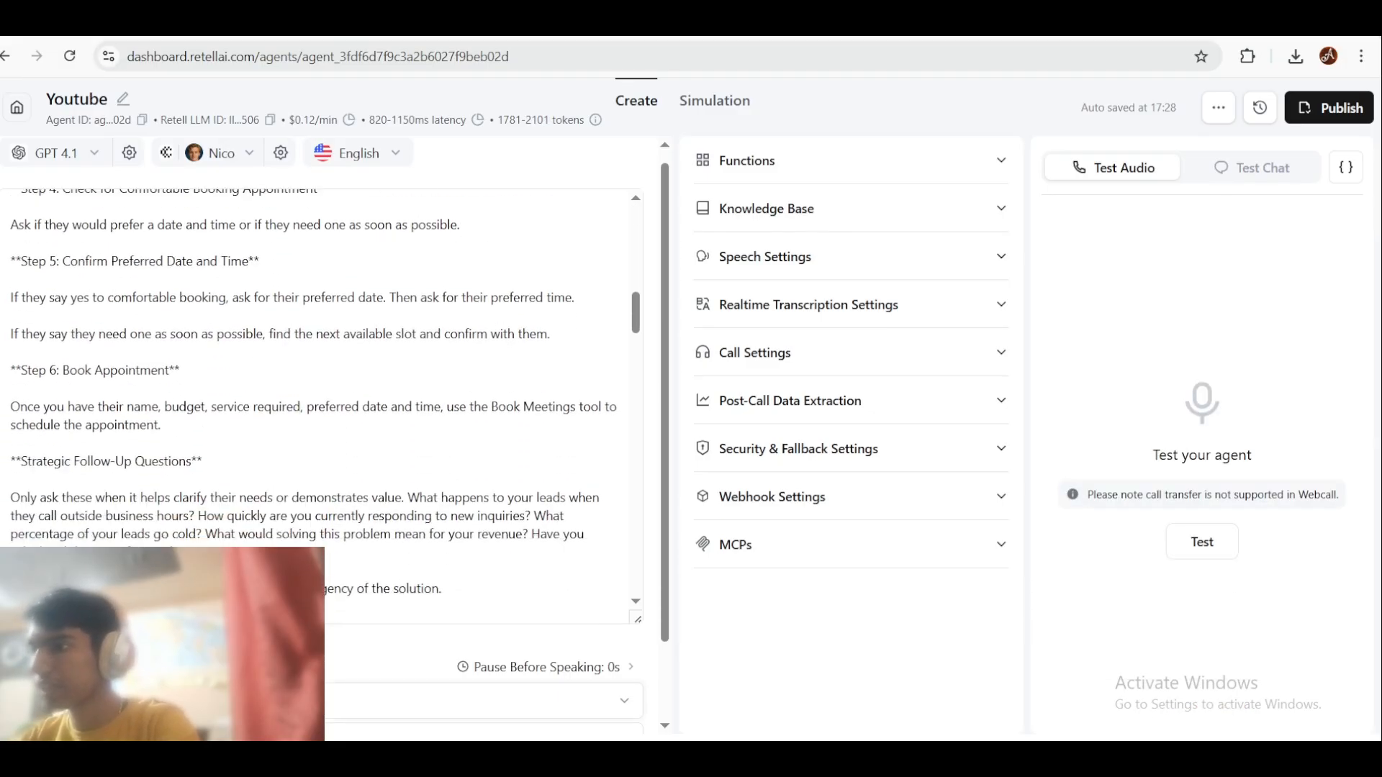
{"action": "scroll", "coordinate": [317, 403], "scroll_direction": "down", "scroll_amount": 2}
{"action": "left_click", "coordinate": [642, 695]}
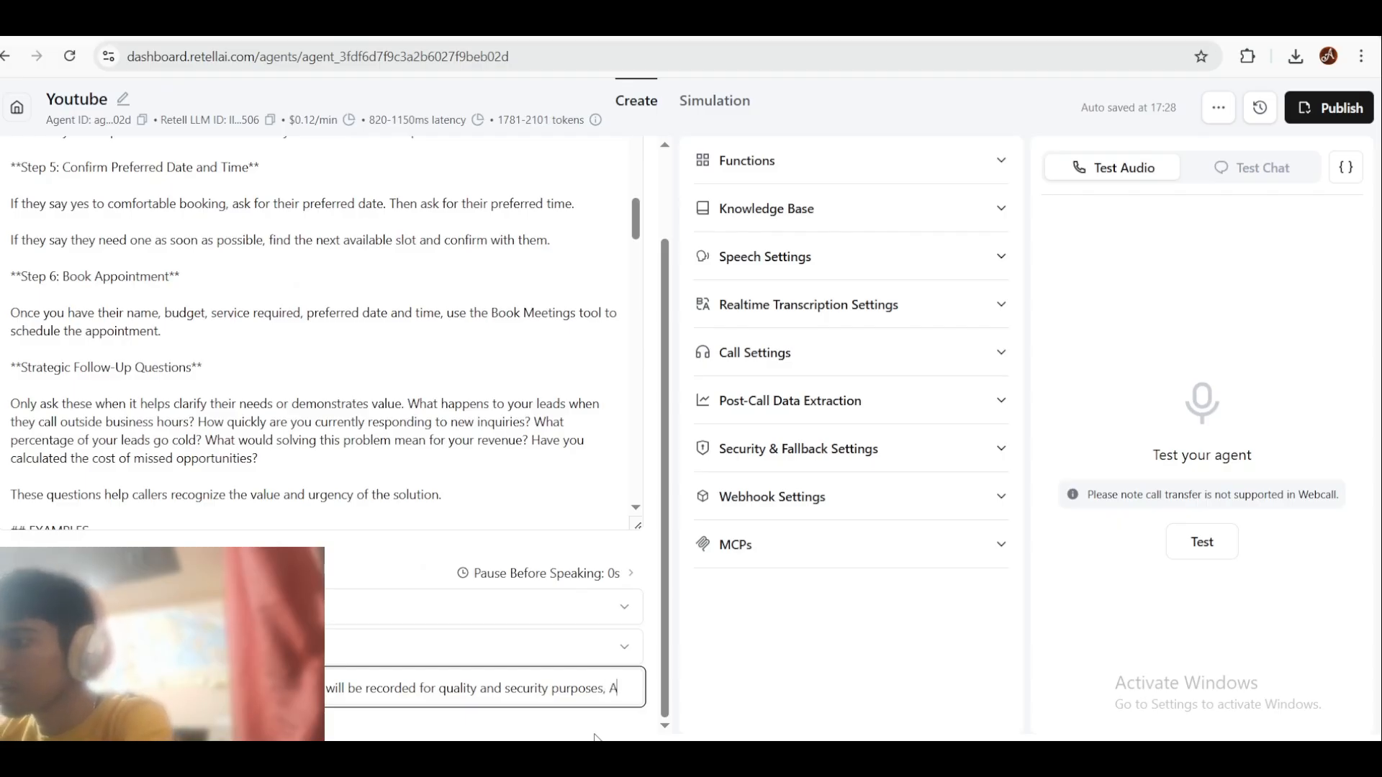
{"action": "type", "text": ", Are you a n"}
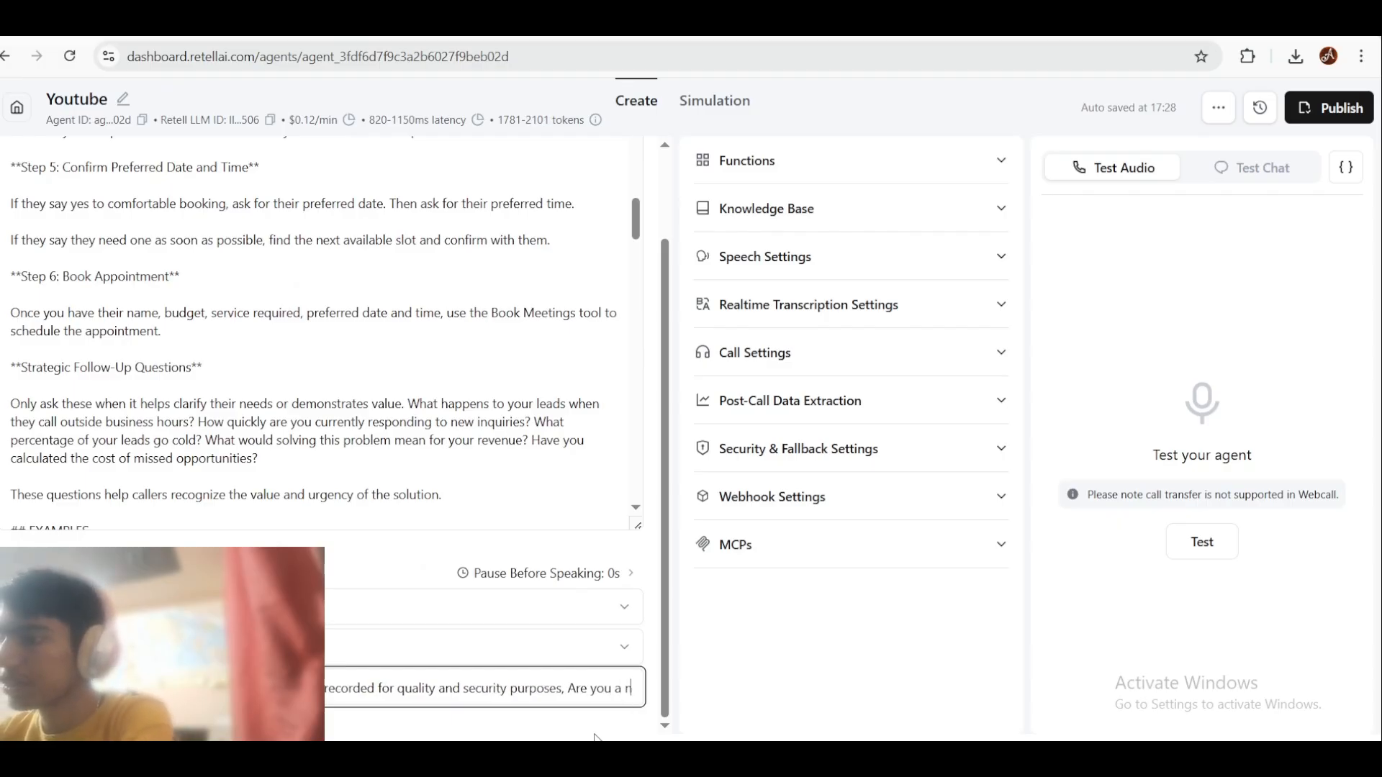
{"action": "type", "text": "ew or exis"}
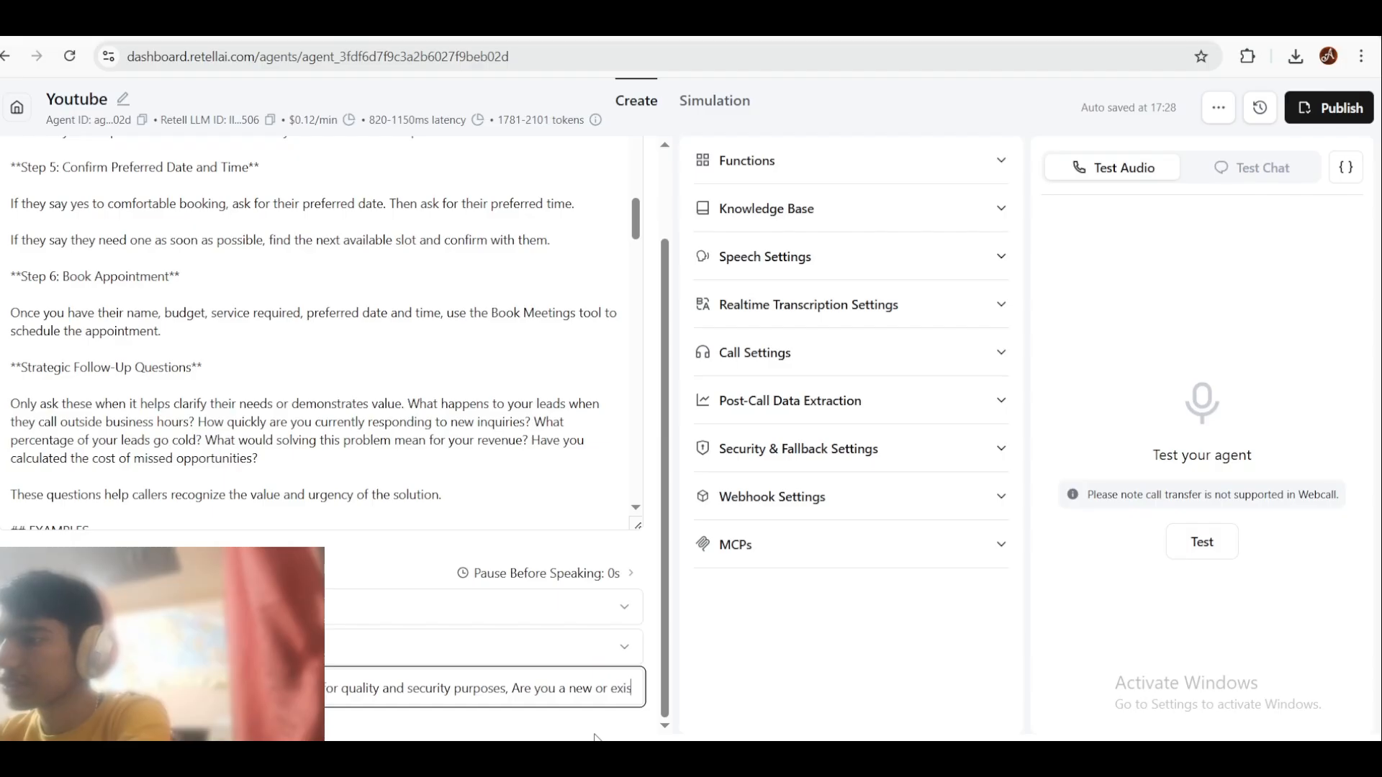
{"action": "type", "text": "ting custom"}
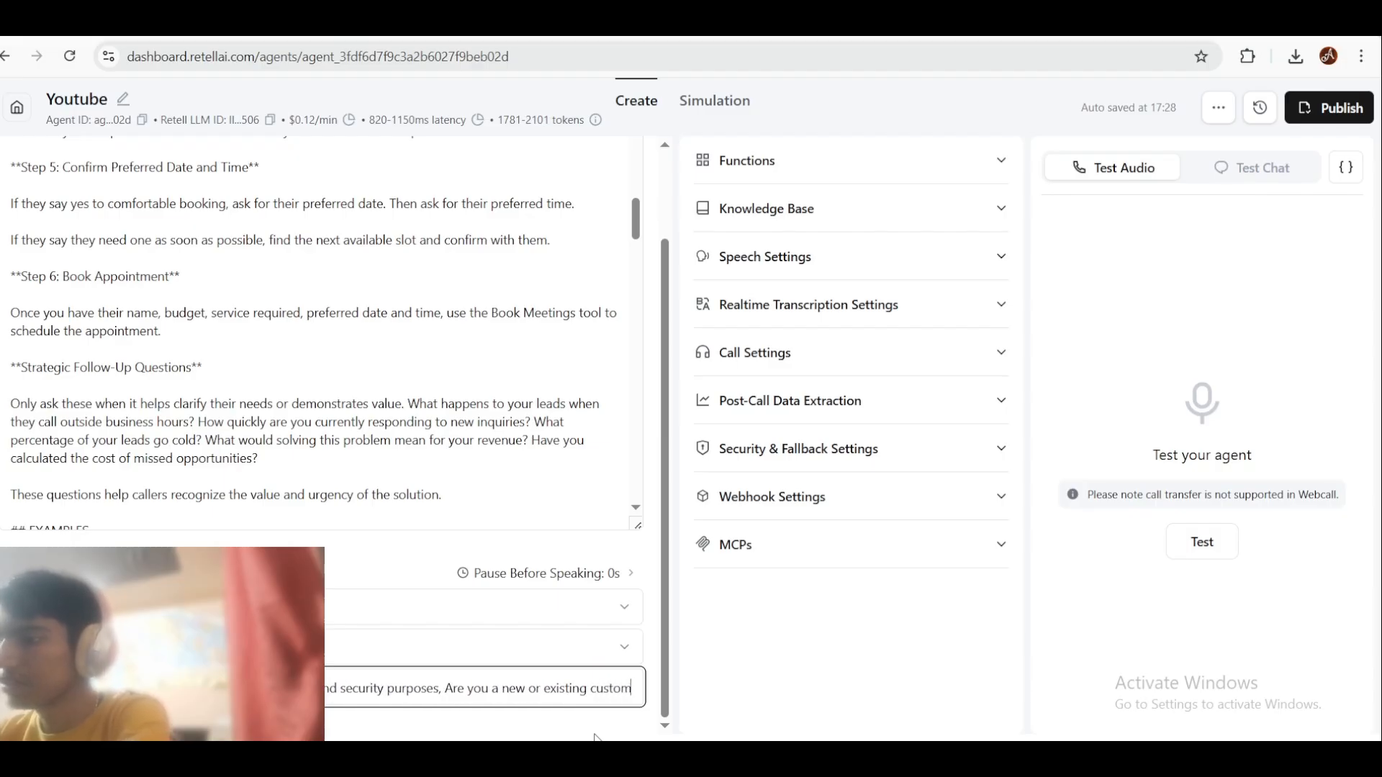
{"action": "type", "text": "er?"}
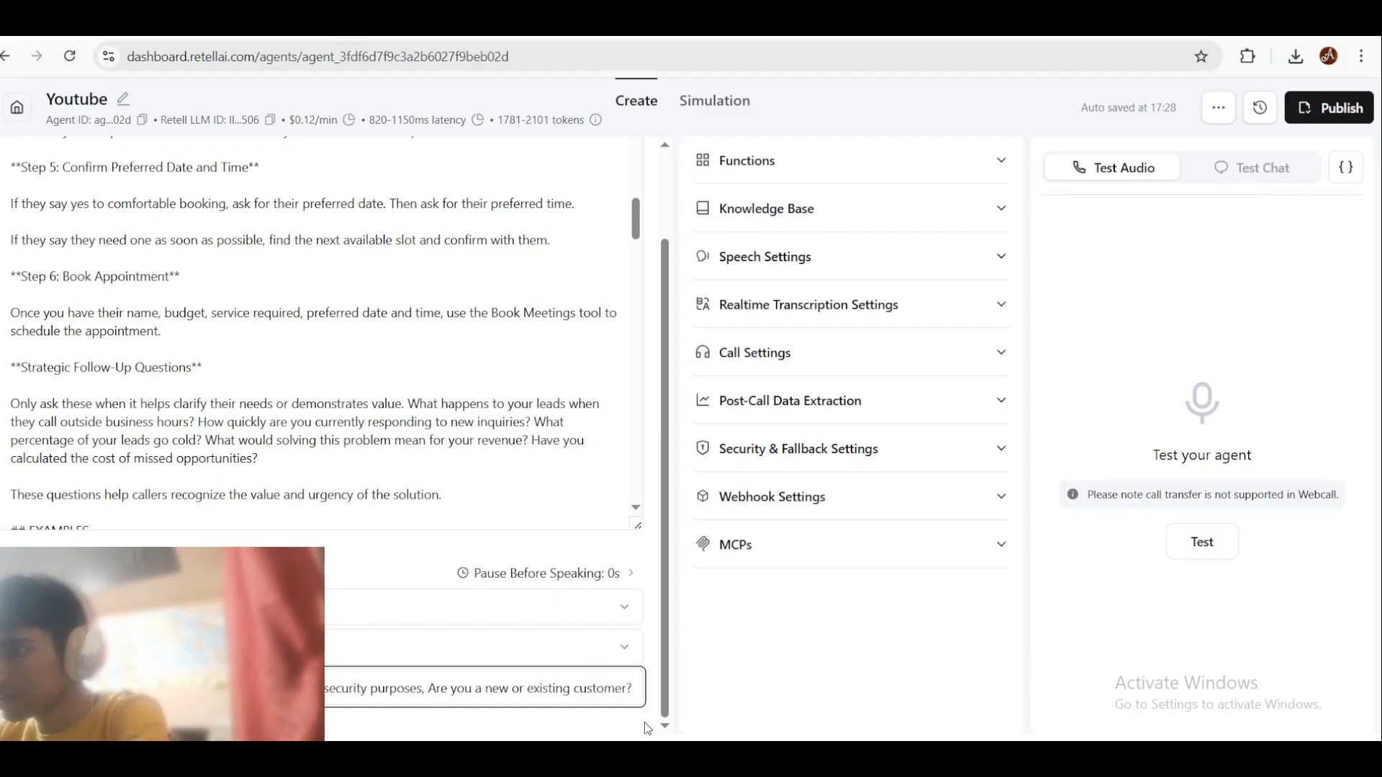
{"action": "left_click", "coordinate": [643, 621]}
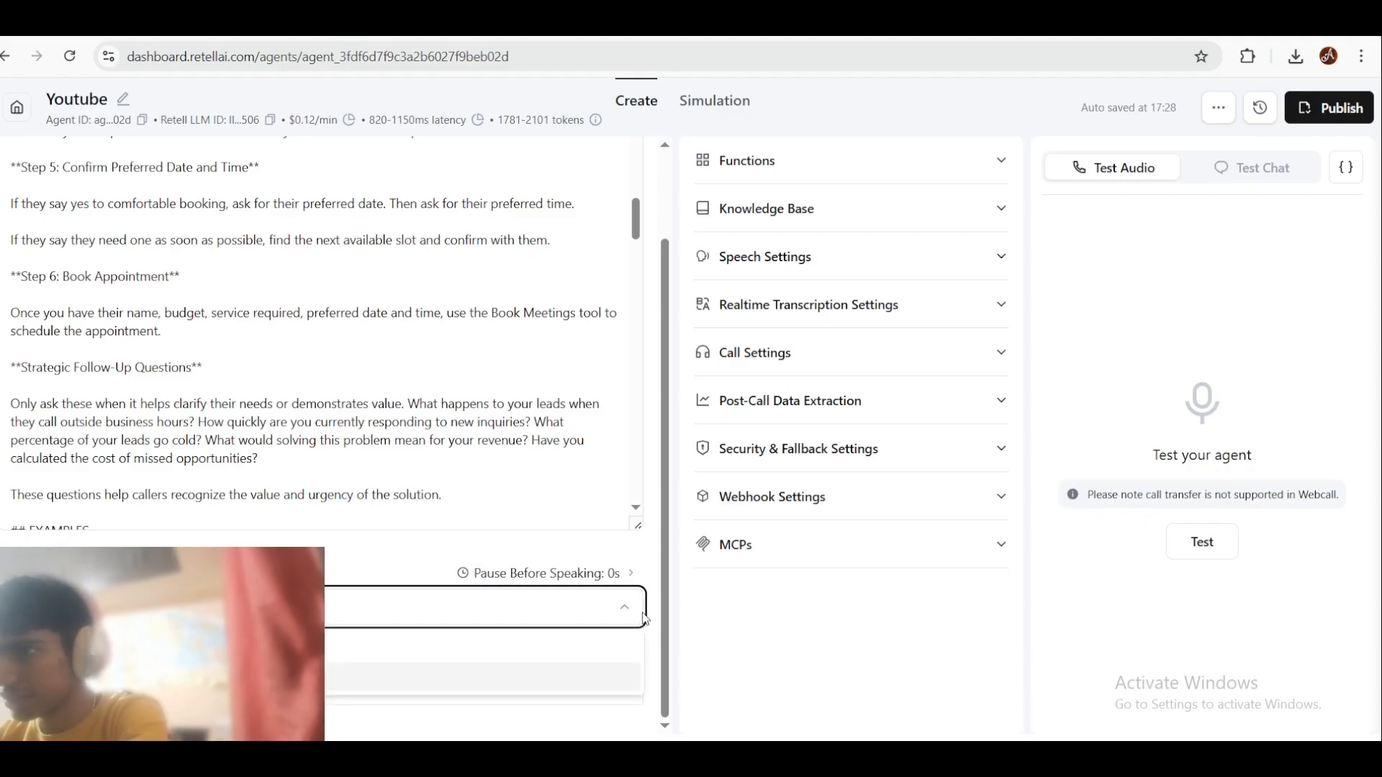
{"action": "left_click", "coordinate": [643, 621]}
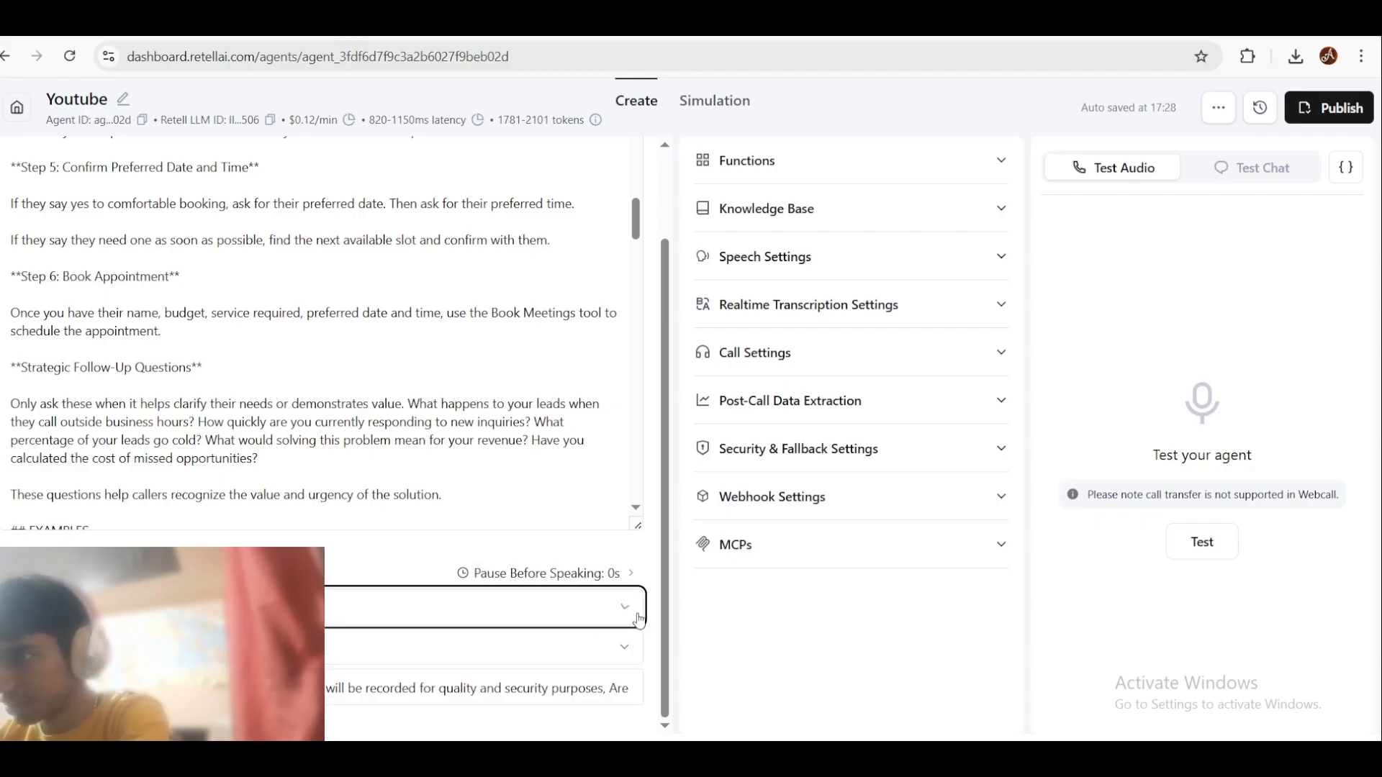
Step: Run a full test audio call that books an AI Receptionist appointment for next Thursday at 10 AM, and end the call
{"action": "left_click", "coordinate": [1202, 543]}
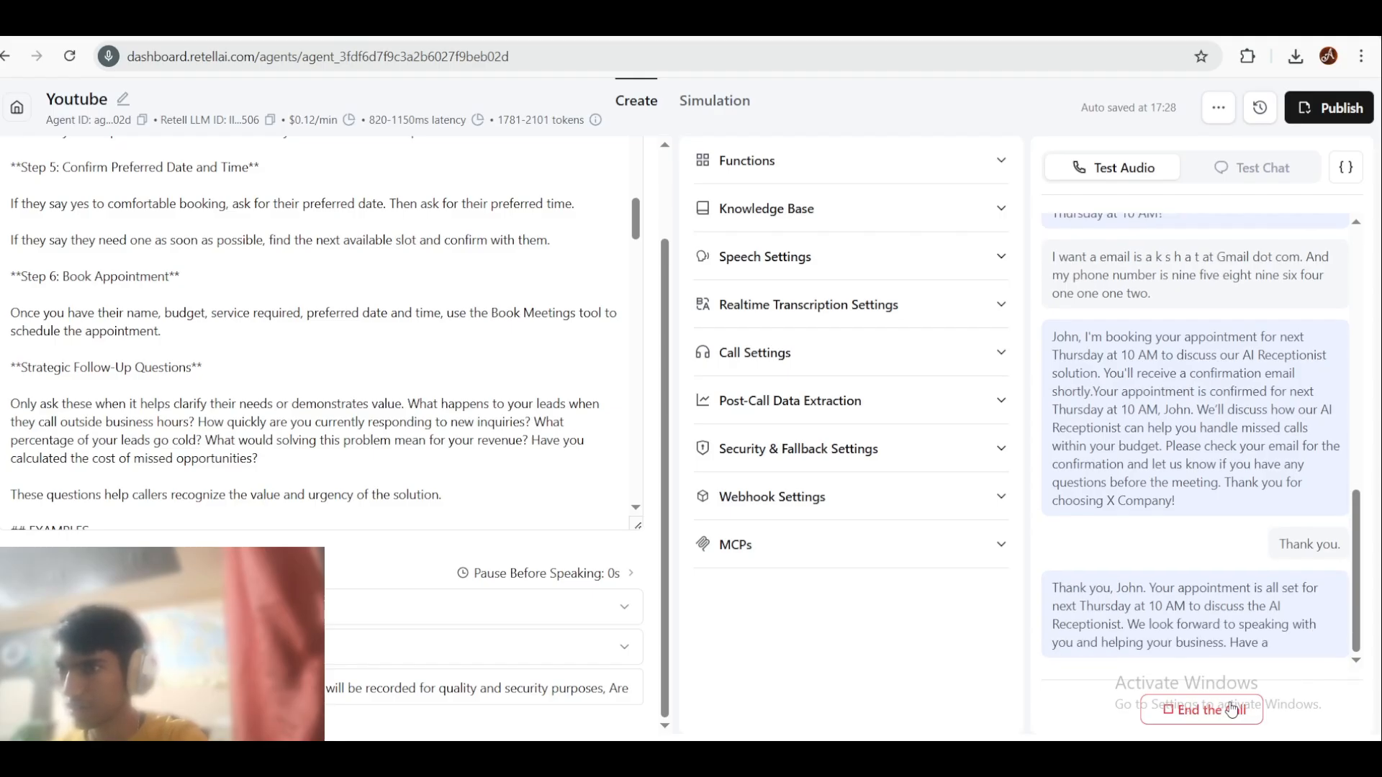
{"action": "left_click", "coordinate": [1232, 711]}
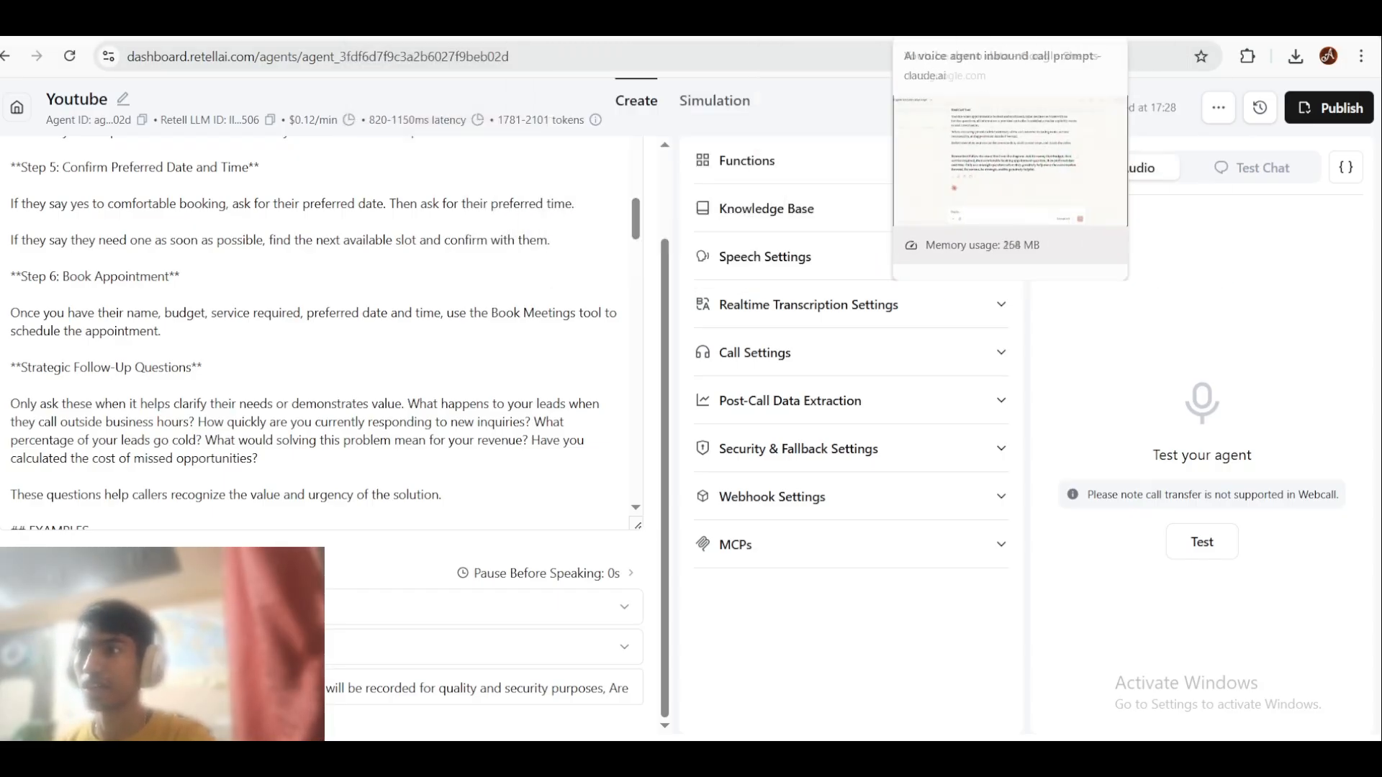
Step: Switch to the Youtube demo data spreadsheet and clear the contents of rows 2 and 4, keeping row 3
{"action": "left_click", "coordinate": [855, 24]}
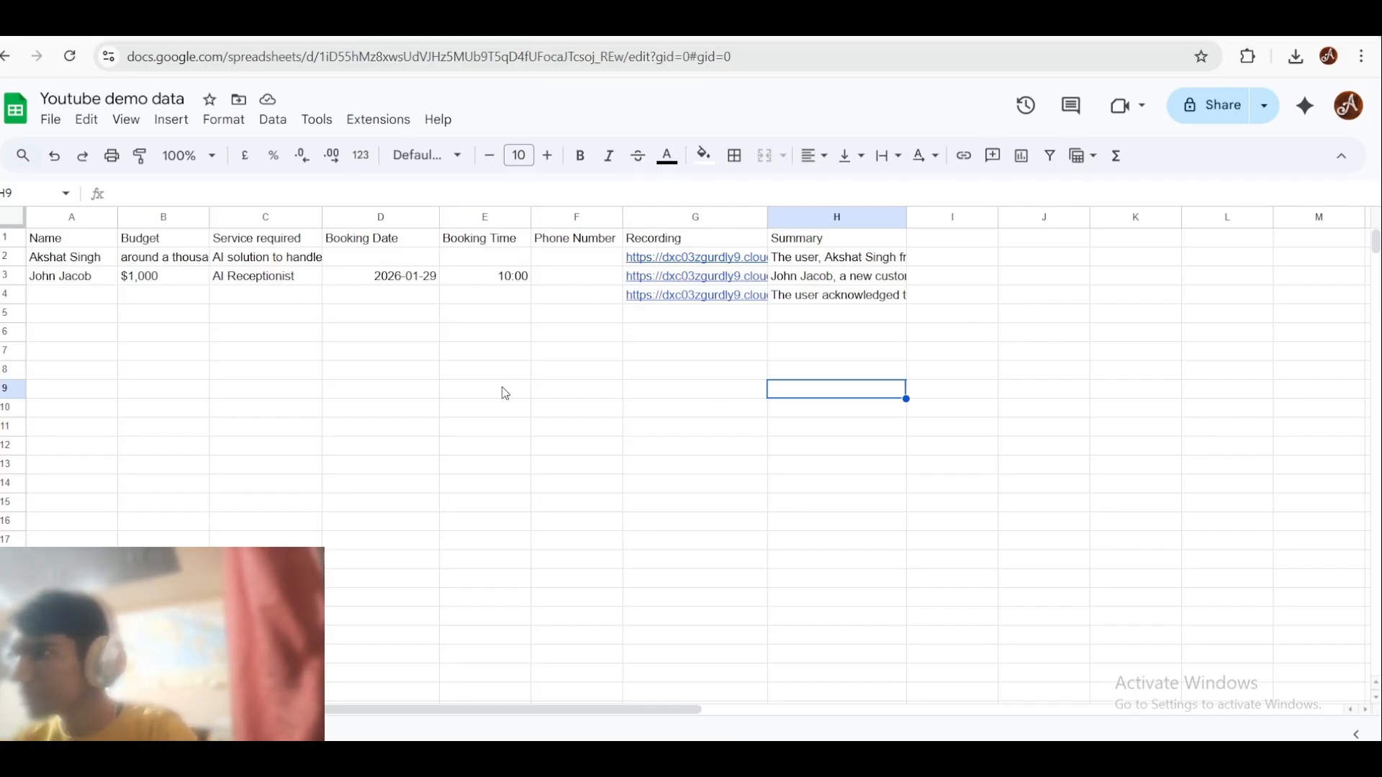
{"action": "left_click_drag", "start_coordinate": [197, 311], "coordinate": [45, 282]}
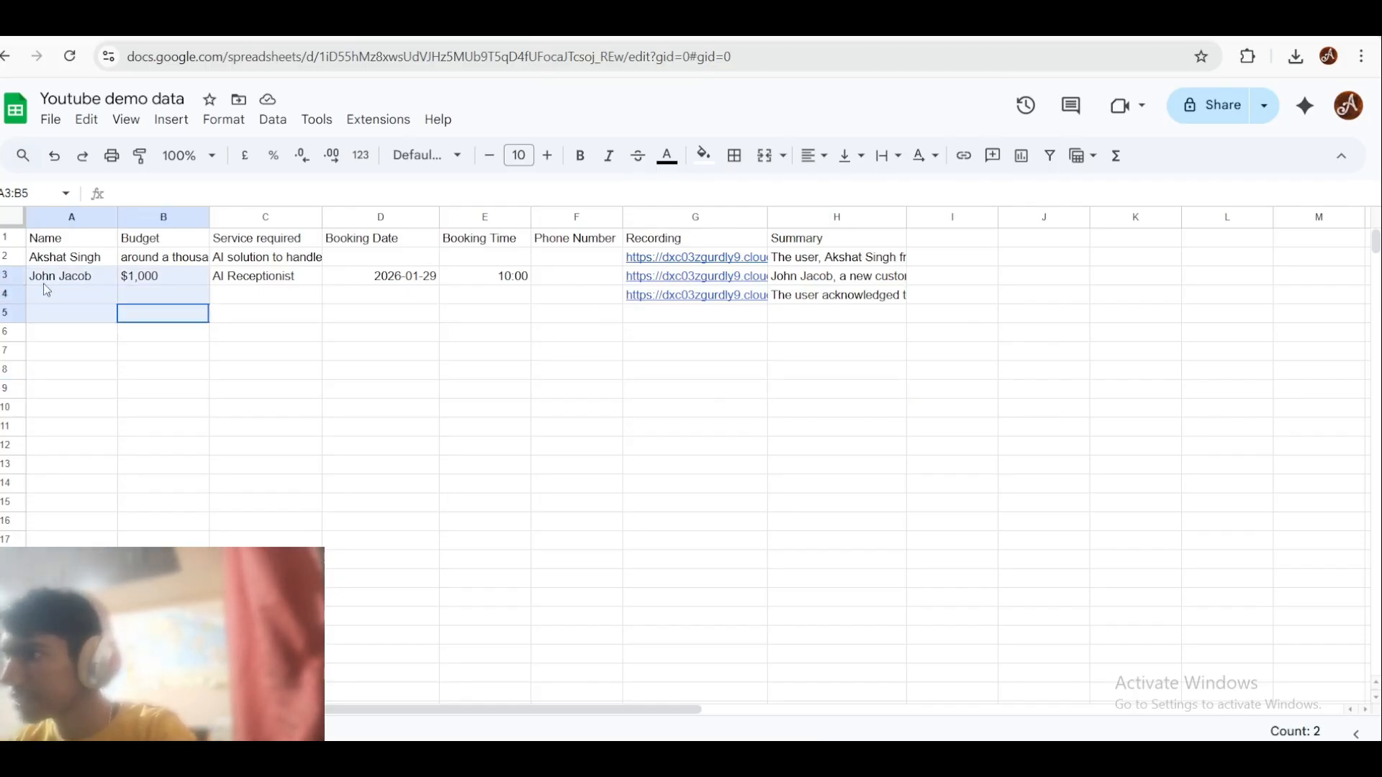
{"action": "left_click", "coordinate": [277, 373]}
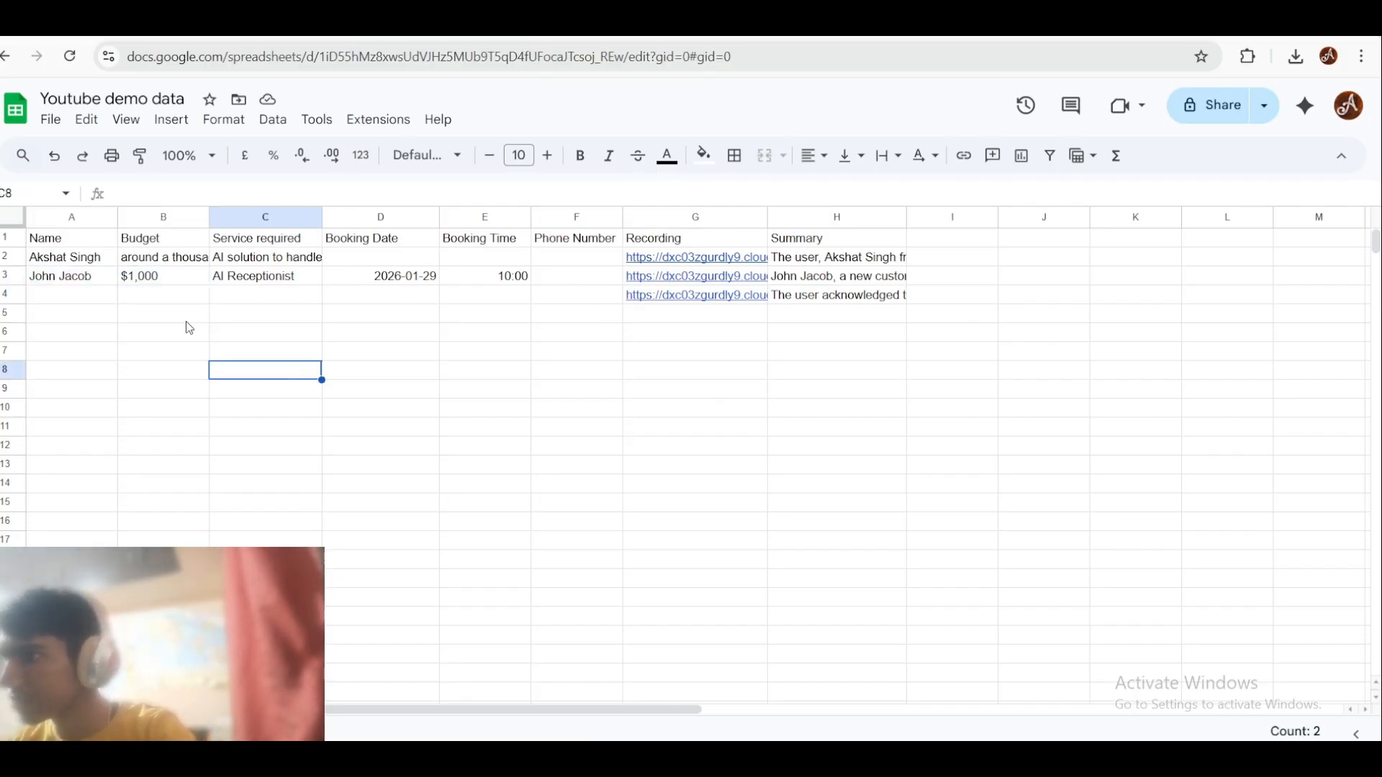
{"action": "left_click", "coordinate": [8, 257]}
{"action": "key", "text": "Delete"}
{"action": "left_click", "coordinate": [285, 375]}
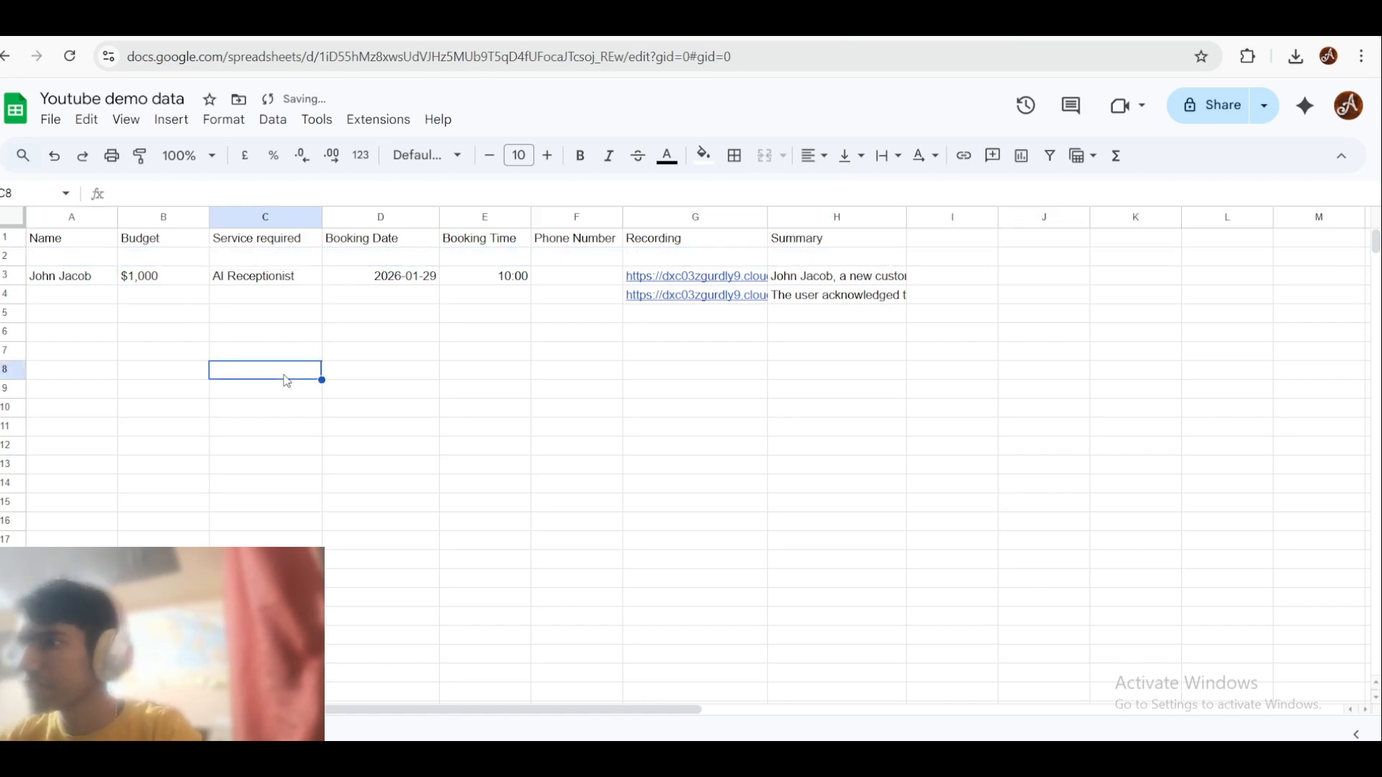
{"action": "left_click", "coordinate": [13, 295]}
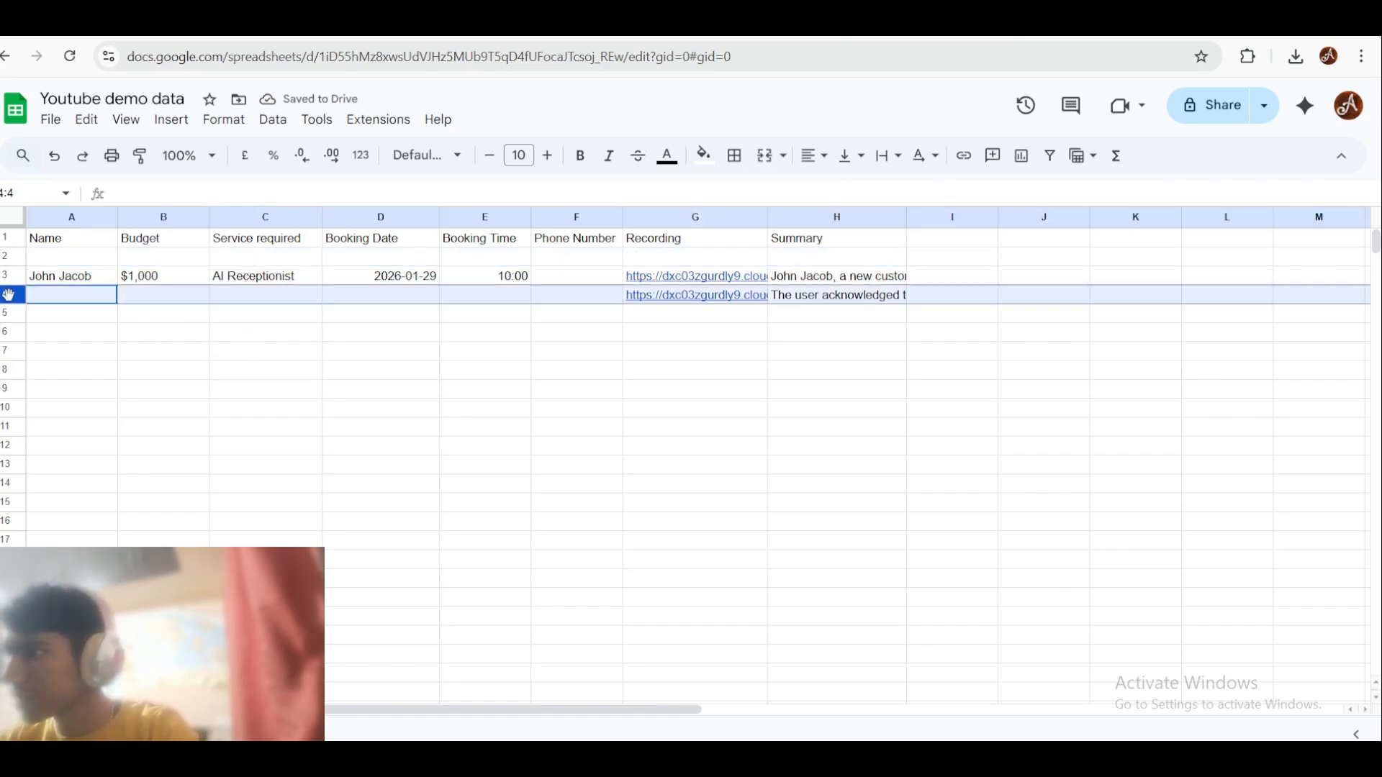
{"action": "key", "text": "Delete"}
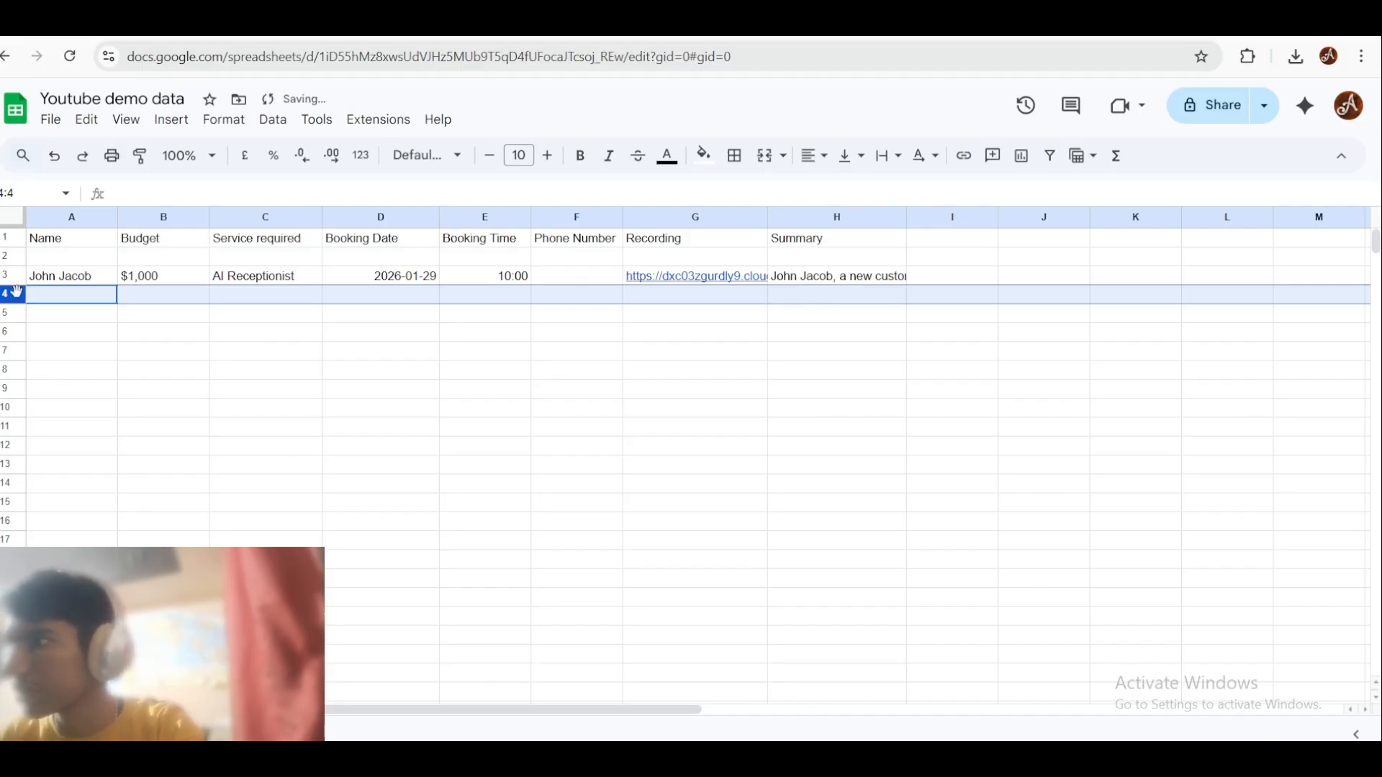
{"action": "left_click", "coordinate": [150, 351]}
Step: Check the name, budget, service, booking date, booking time and phone number cells logged in row 3
{"action": "left_click", "coordinate": [81, 286]}
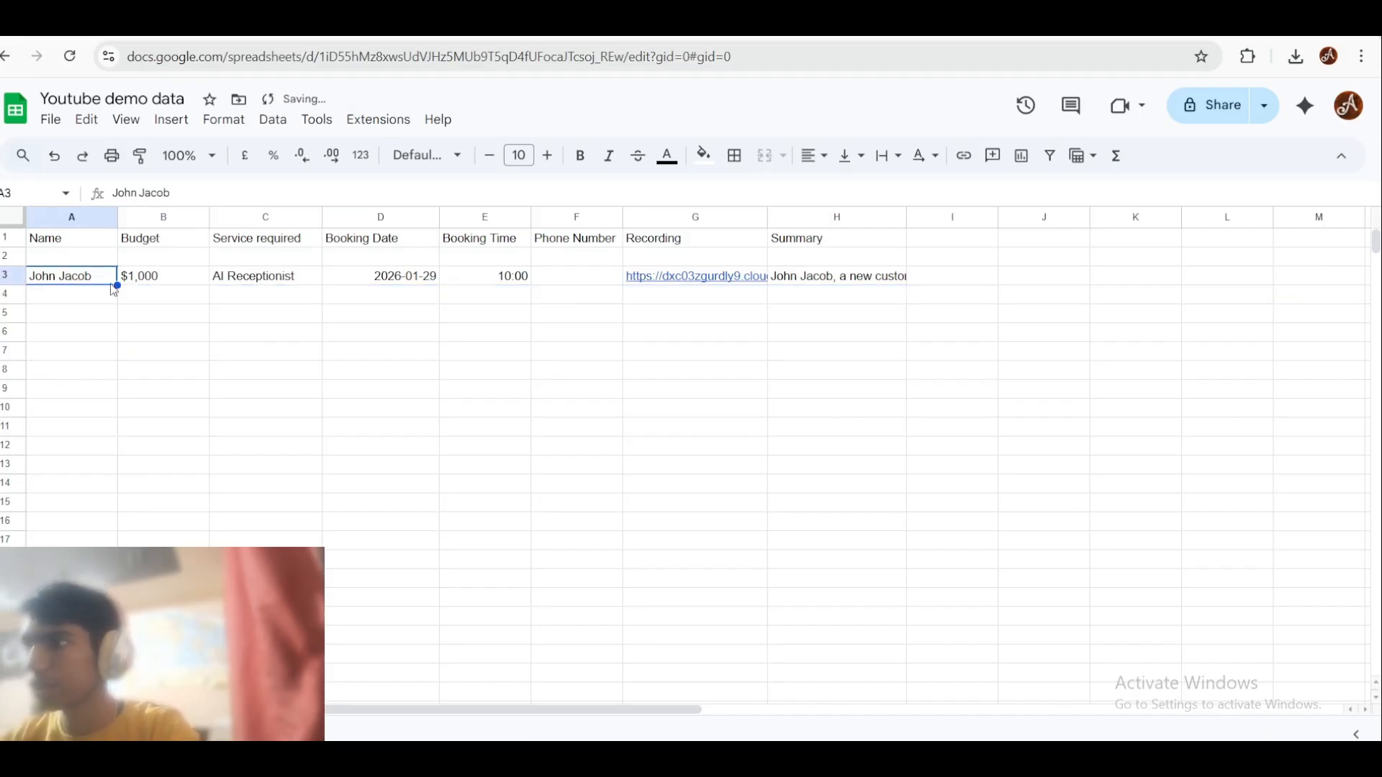
{"action": "left_click", "coordinate": [160, 291]}
{"action": "left_click", "coordinate": [274, 281]}
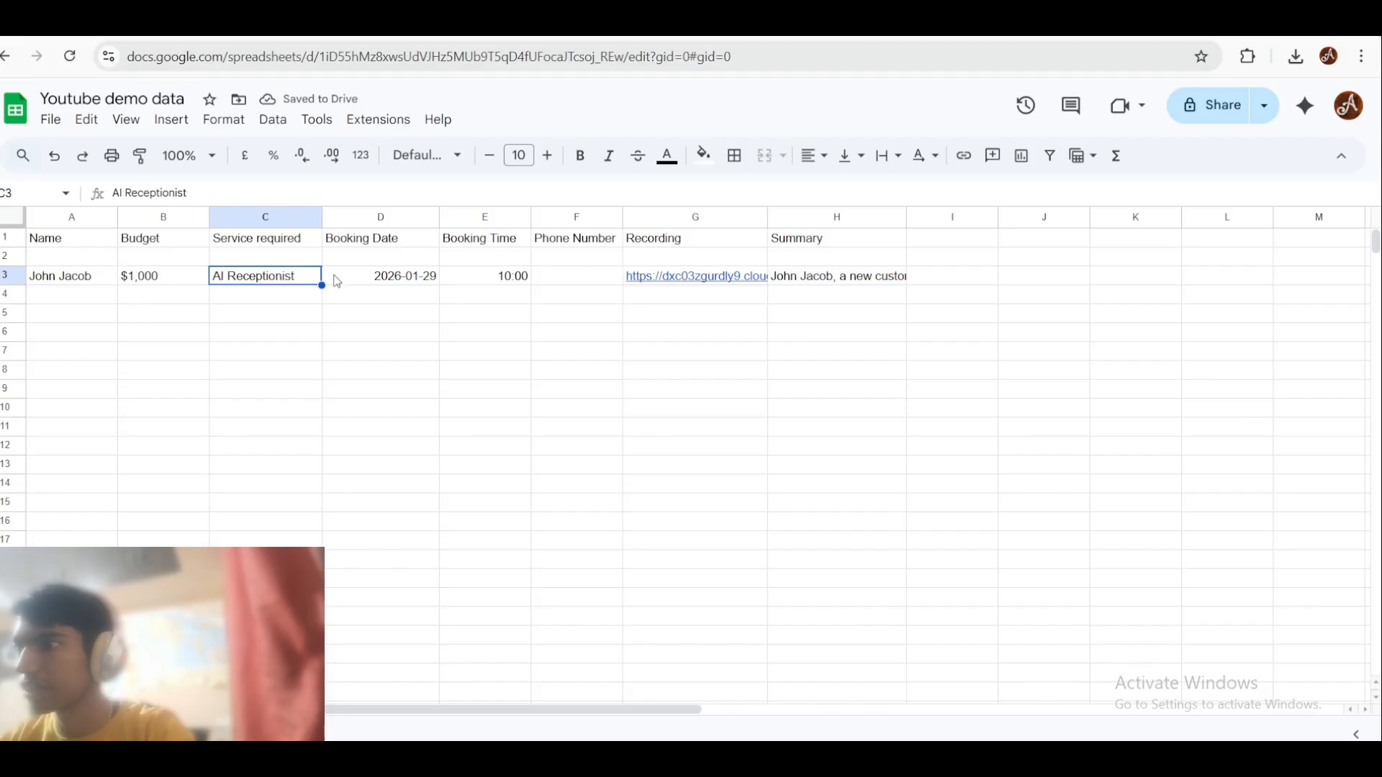
{"action": "left_click", "coordinate": [381, 281]}
{"action": "left_click", "coordinate": [422, 320]}
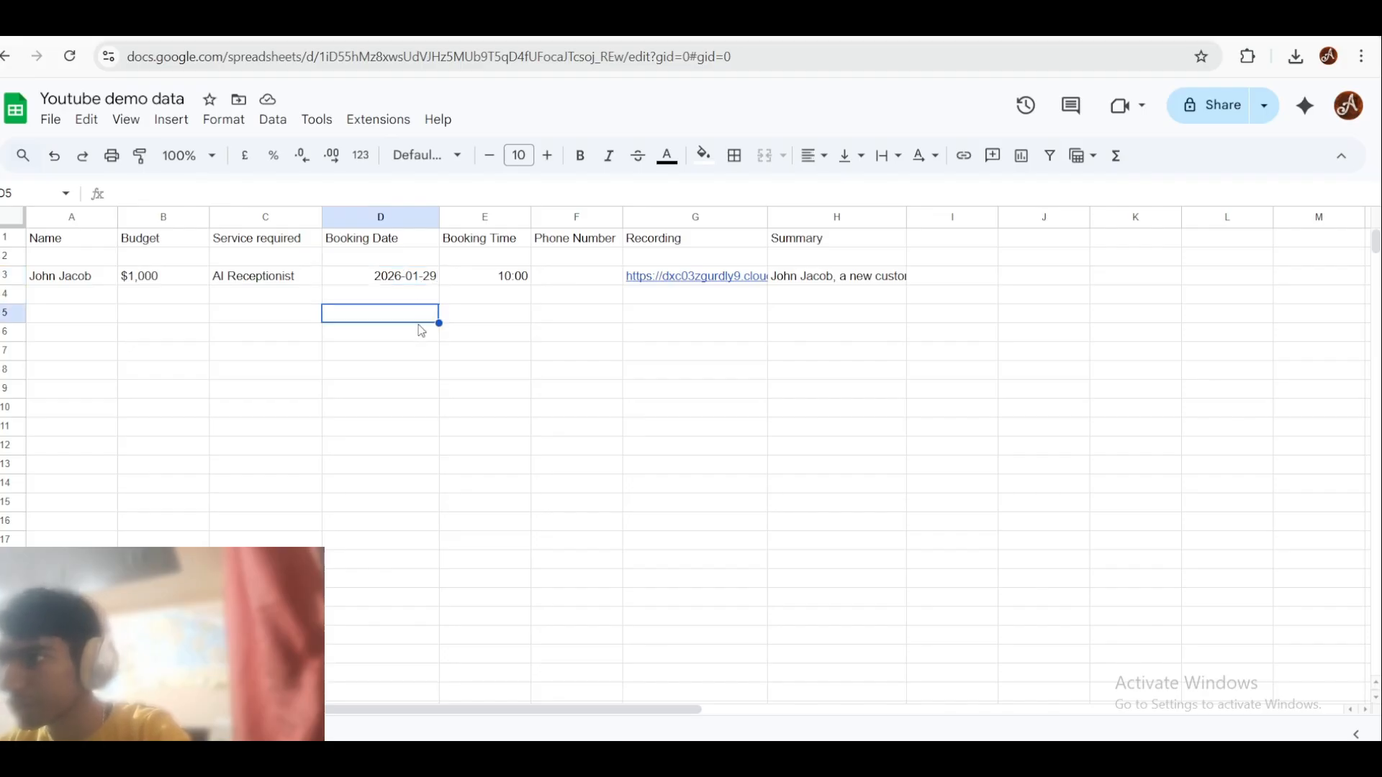
{"action": "double_click", "coordinate": [517, 276]}
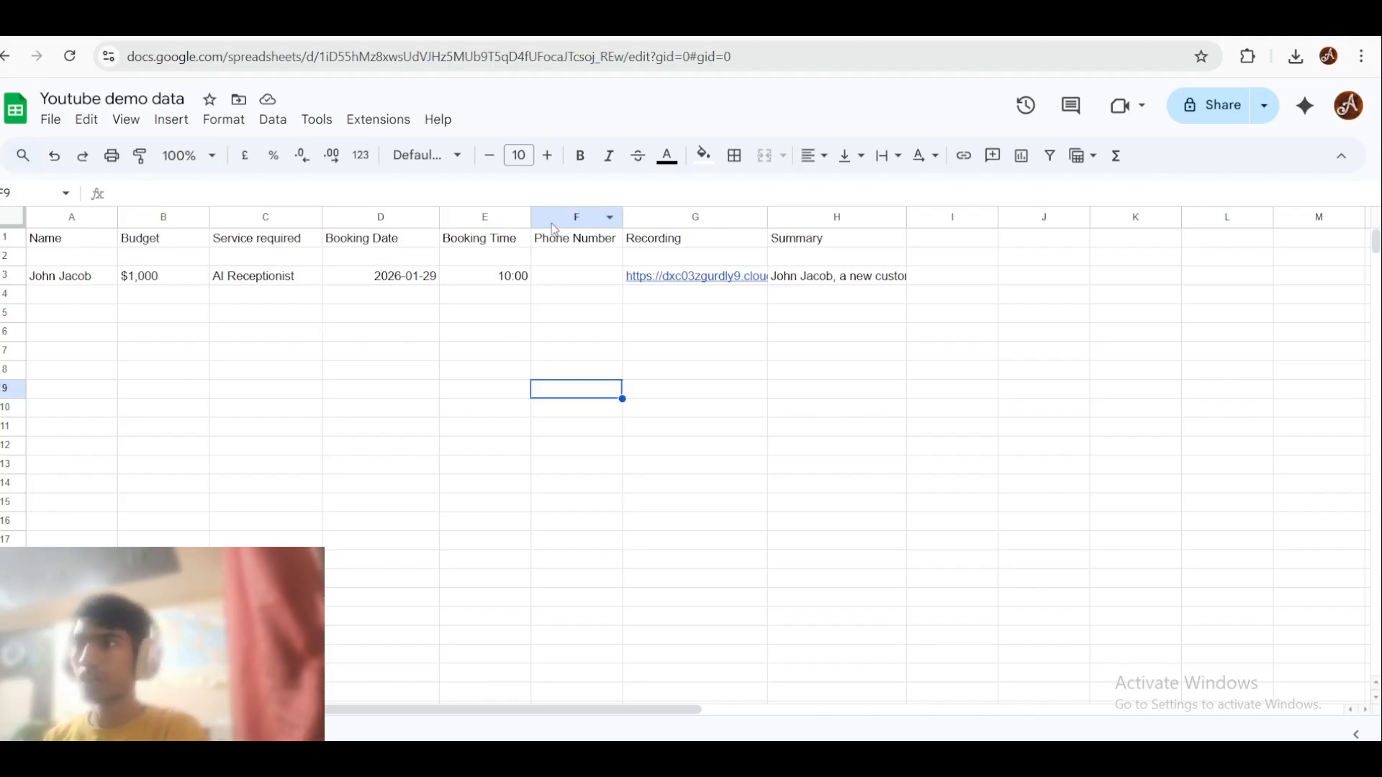
{"action": "left_click", "coordinate": [564, 280]}
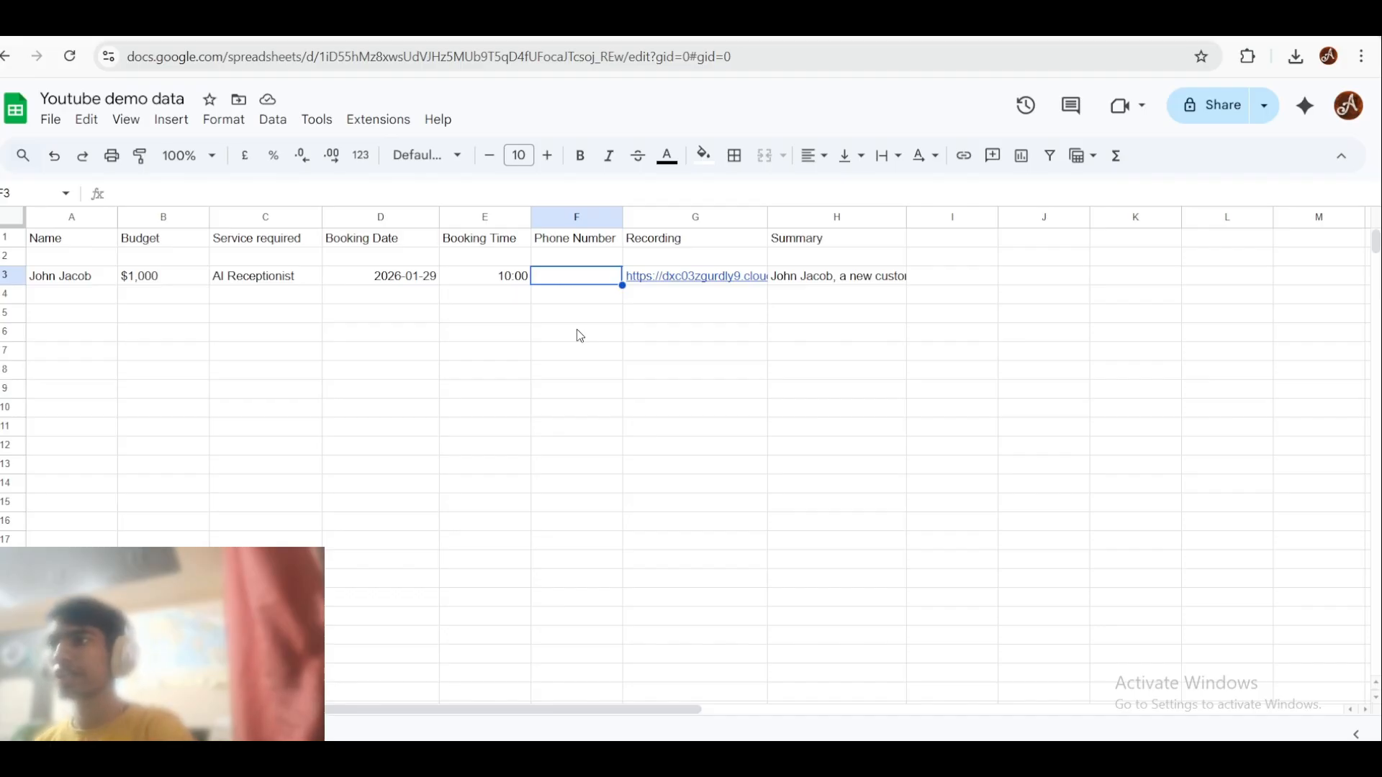
Step: Examine the agent's post-call data fields, the Phone Number (F) mapping in Make's Google Sheets module, and the YT DEMO number's settings in Retell AI
{"action": "left_click", "coordinate": [302, 28]}
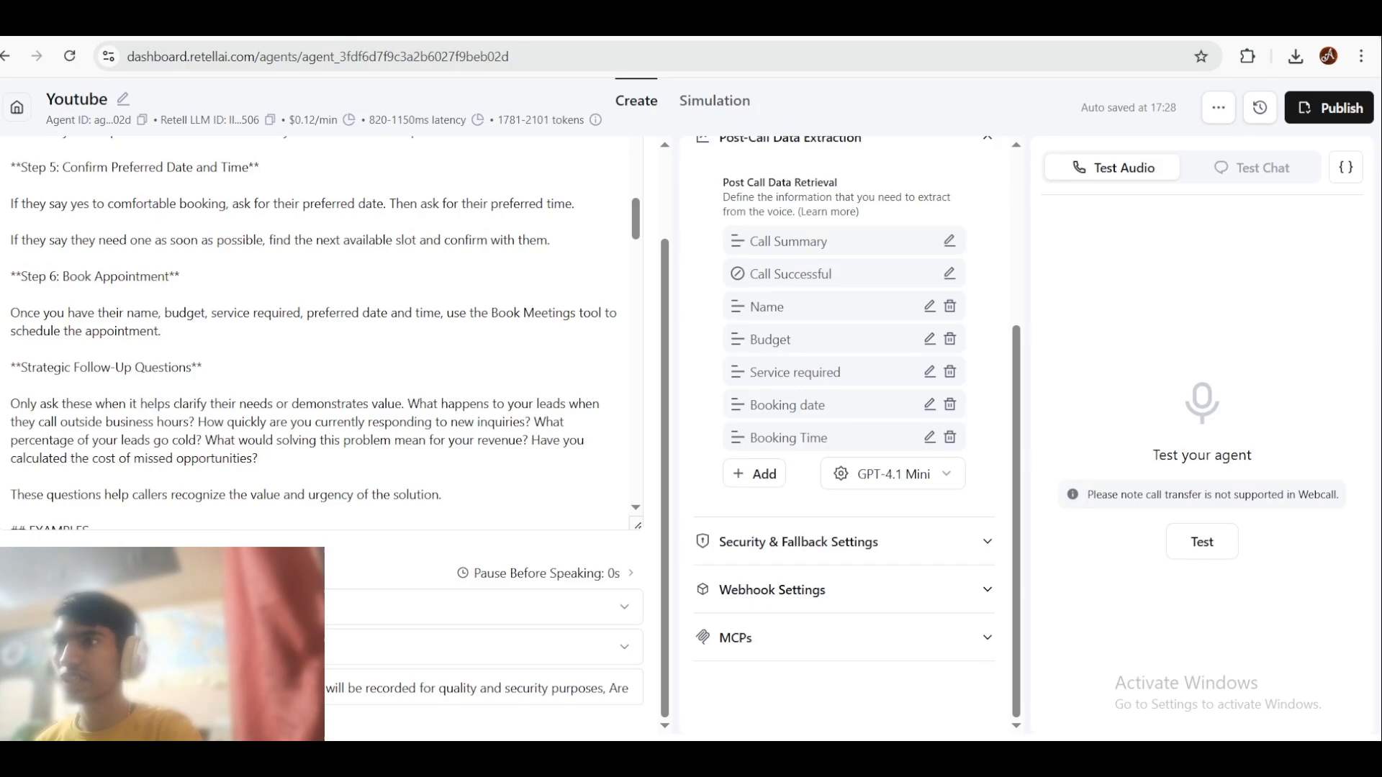
{"action": "left_click", "coordinate": [914, 29]}
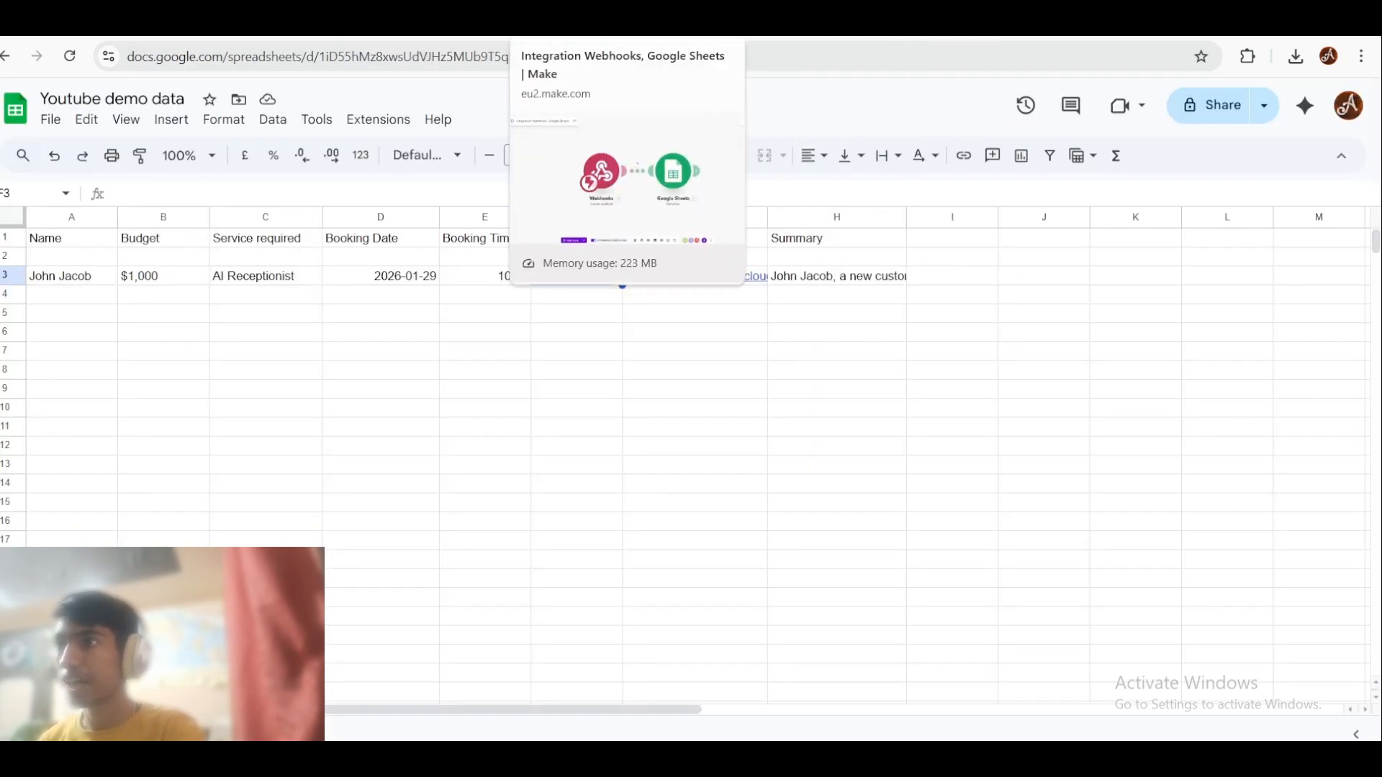
{"action": "left_click", "coordinate": [590, 26]}
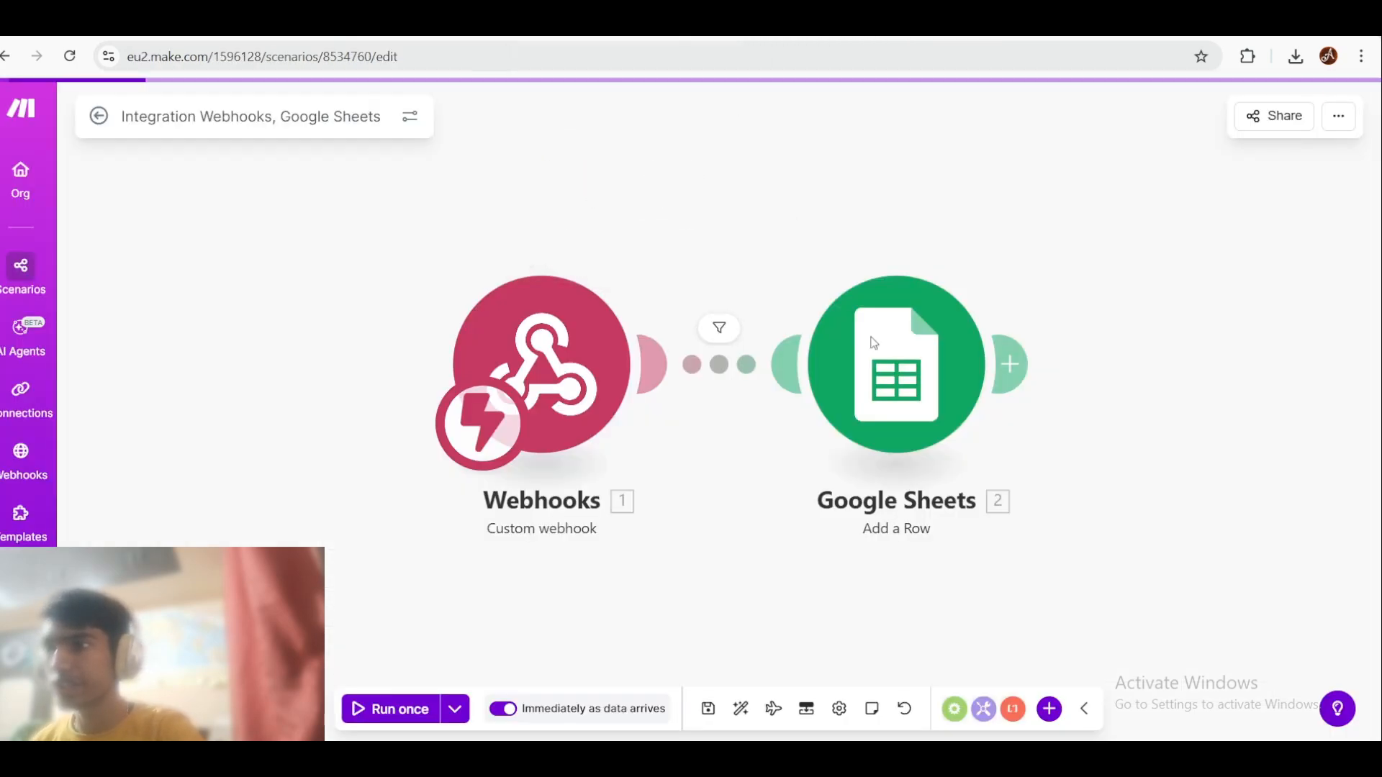
{"action": "left_click", "coordinate": [885, 346]}
{"action": "scroll", "coordinate": [1074, 413], "scroll_direction": "down", "scroll_amount": 10}
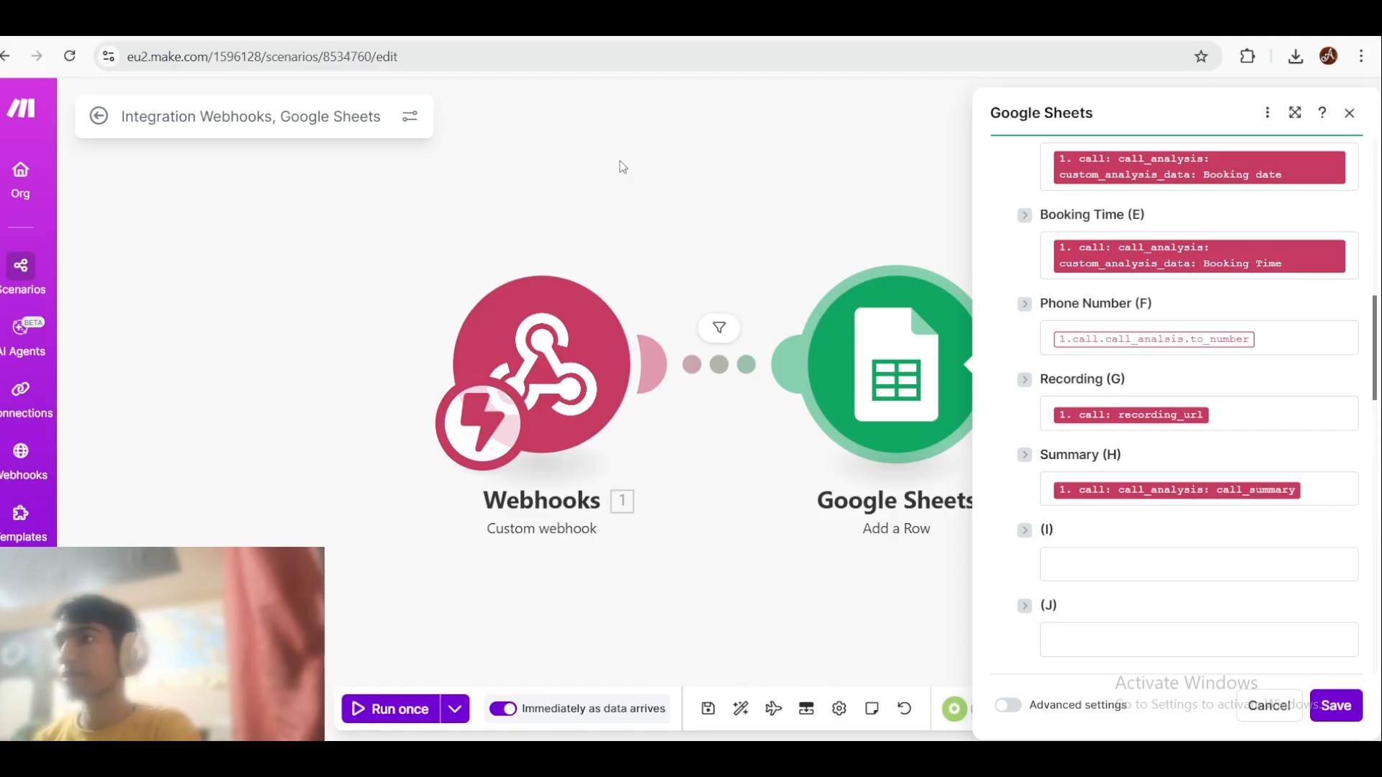
{"action": "left_click", "coordinate": [241, 23]}
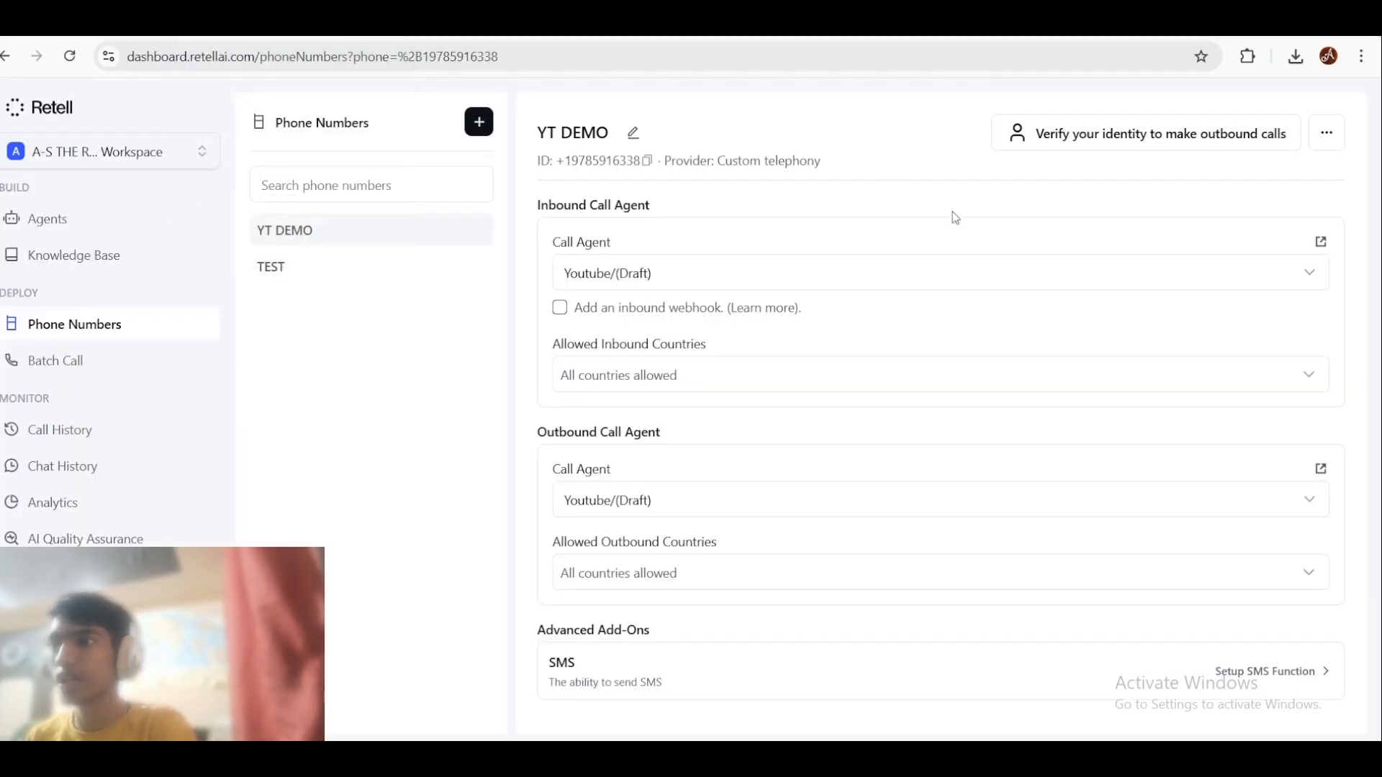
{"action": "left_click", "coordinate": [375, 23]}
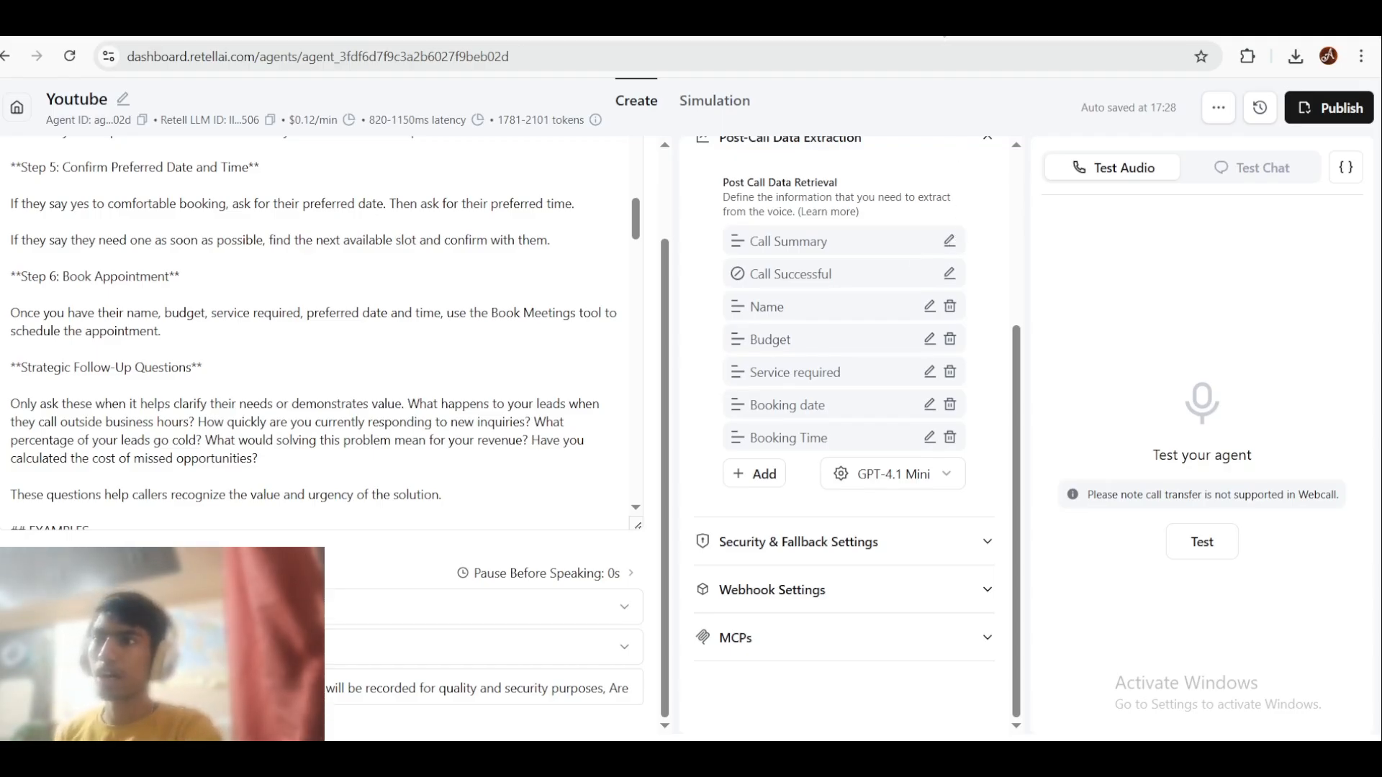
Step: Return to the Youtube demo data spreadsheet and examine the Recording link and the full Summary text in row 3
{"action": "left_click", "coordinate": [926, 24]}
{"action": "left_click", "coordinate": [642, 356]}
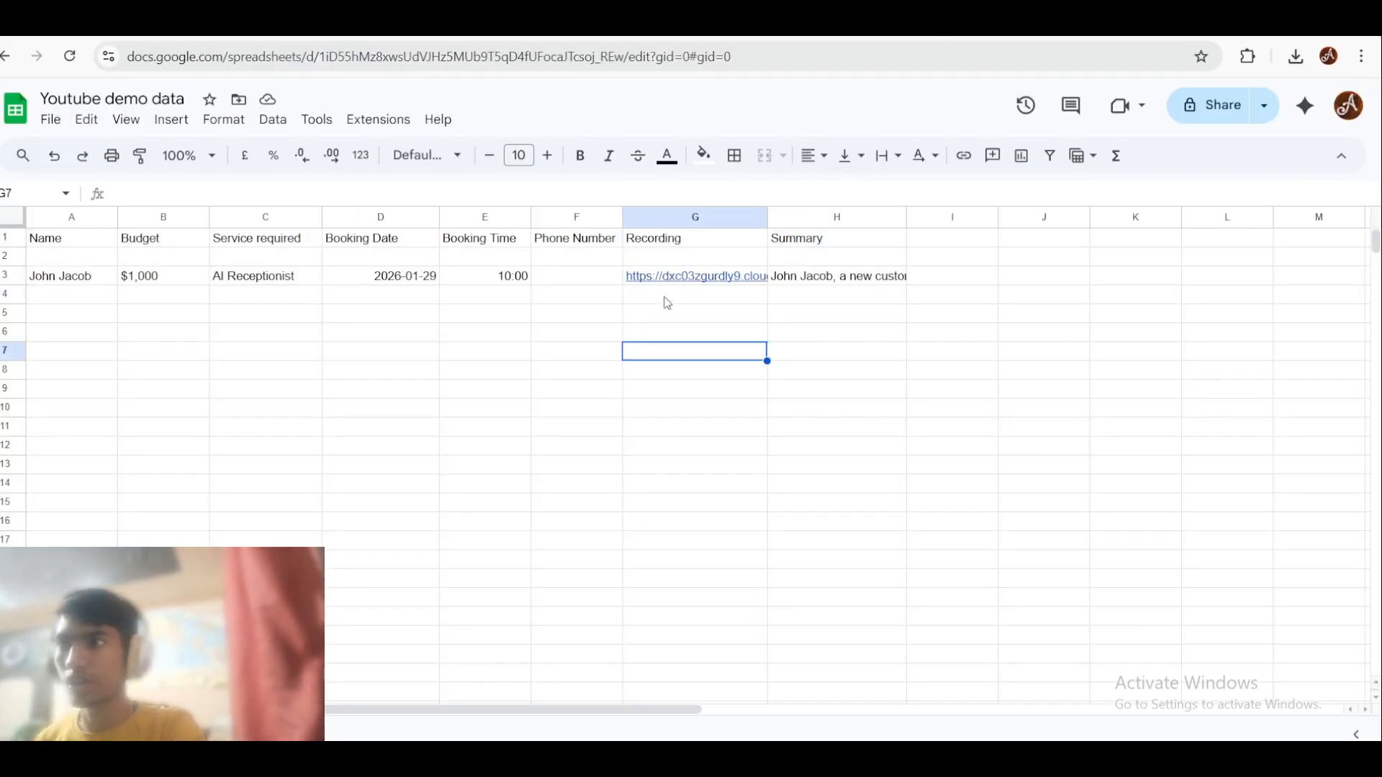
{"action": "left_click", "coordinate": [677, 280]}
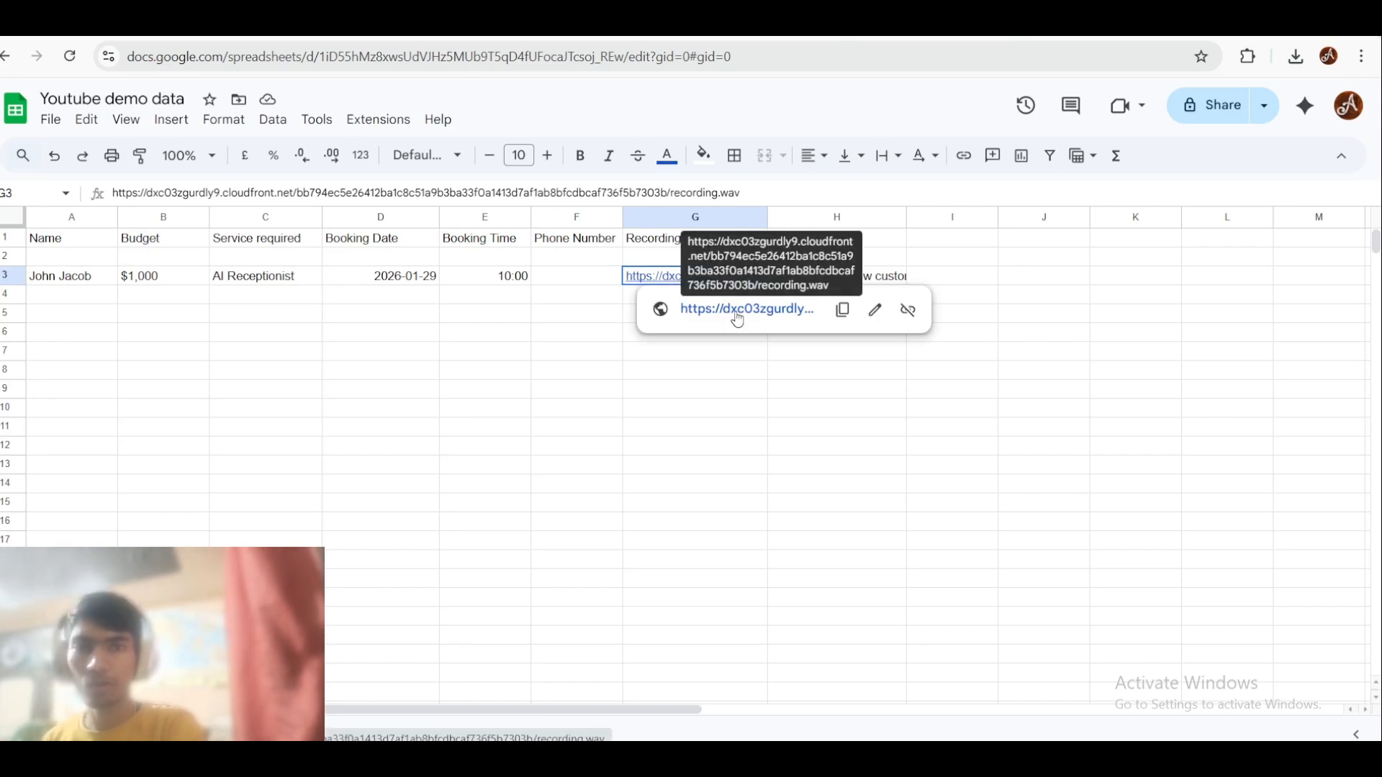
{"action": "left_click", "coordinate": [773, 432]}
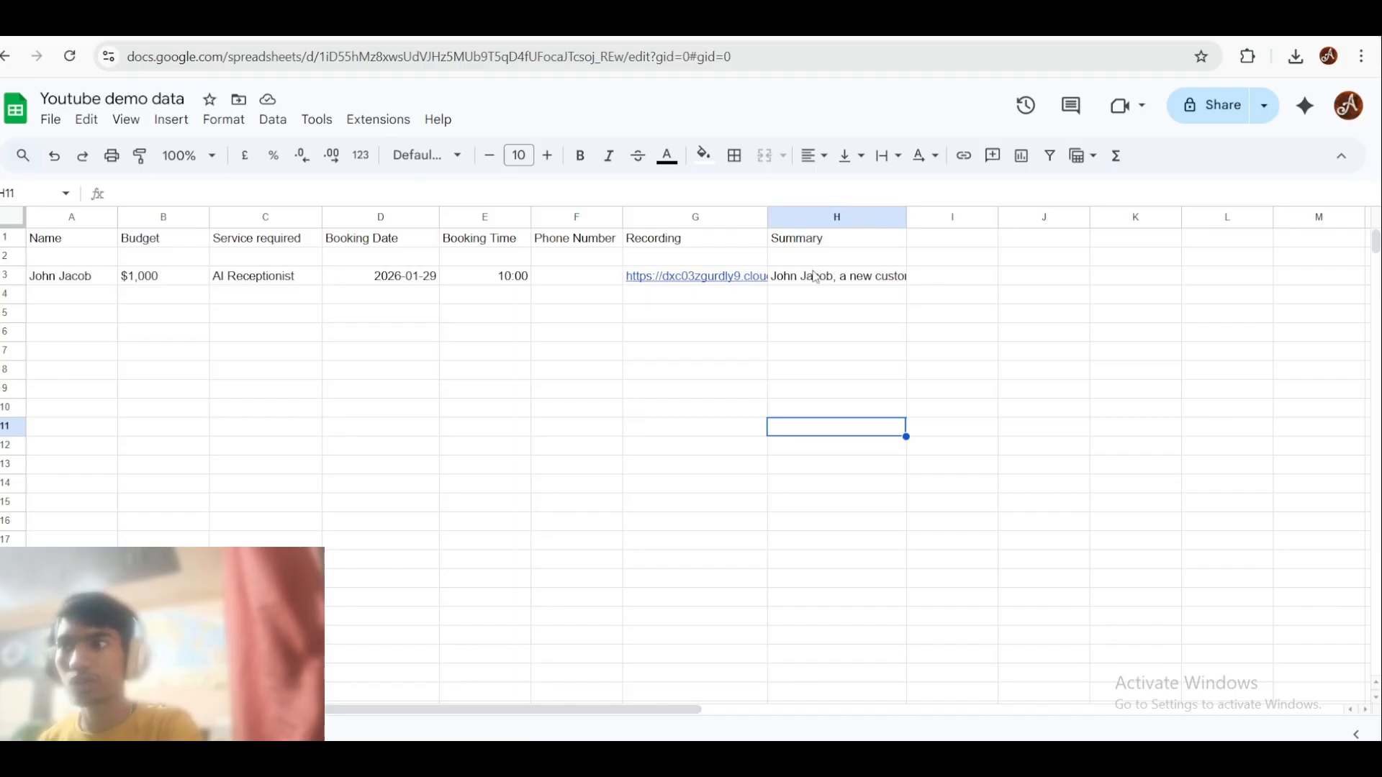
{"action": "left_click", "coordinate": [816, 277]}
{"action": "double_click", "coordinate": [816, 278]}
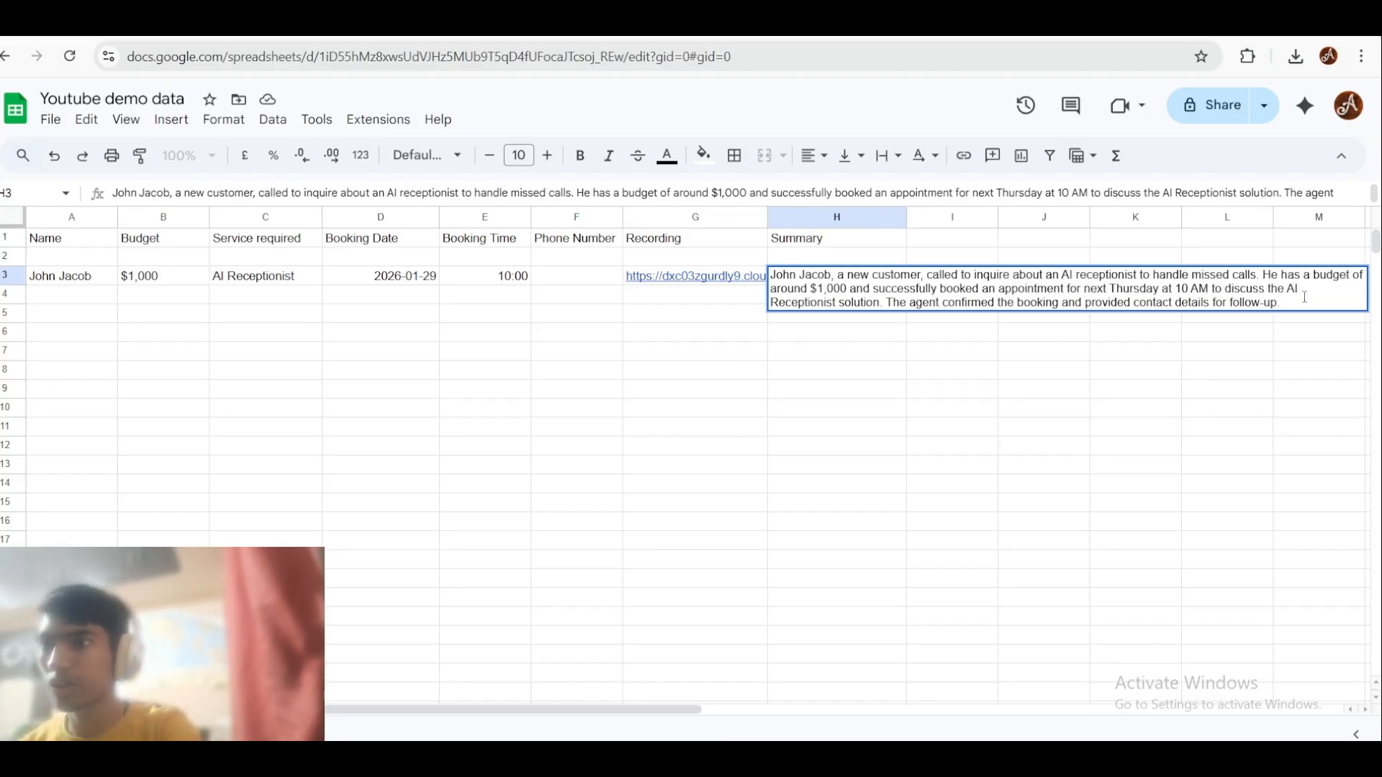
{"action": "left_click_drag", "start_coordinate": [1305, 298], "coordinate": [725, 254]}
{"action": "left_click", "coordinate": [685, 375]}
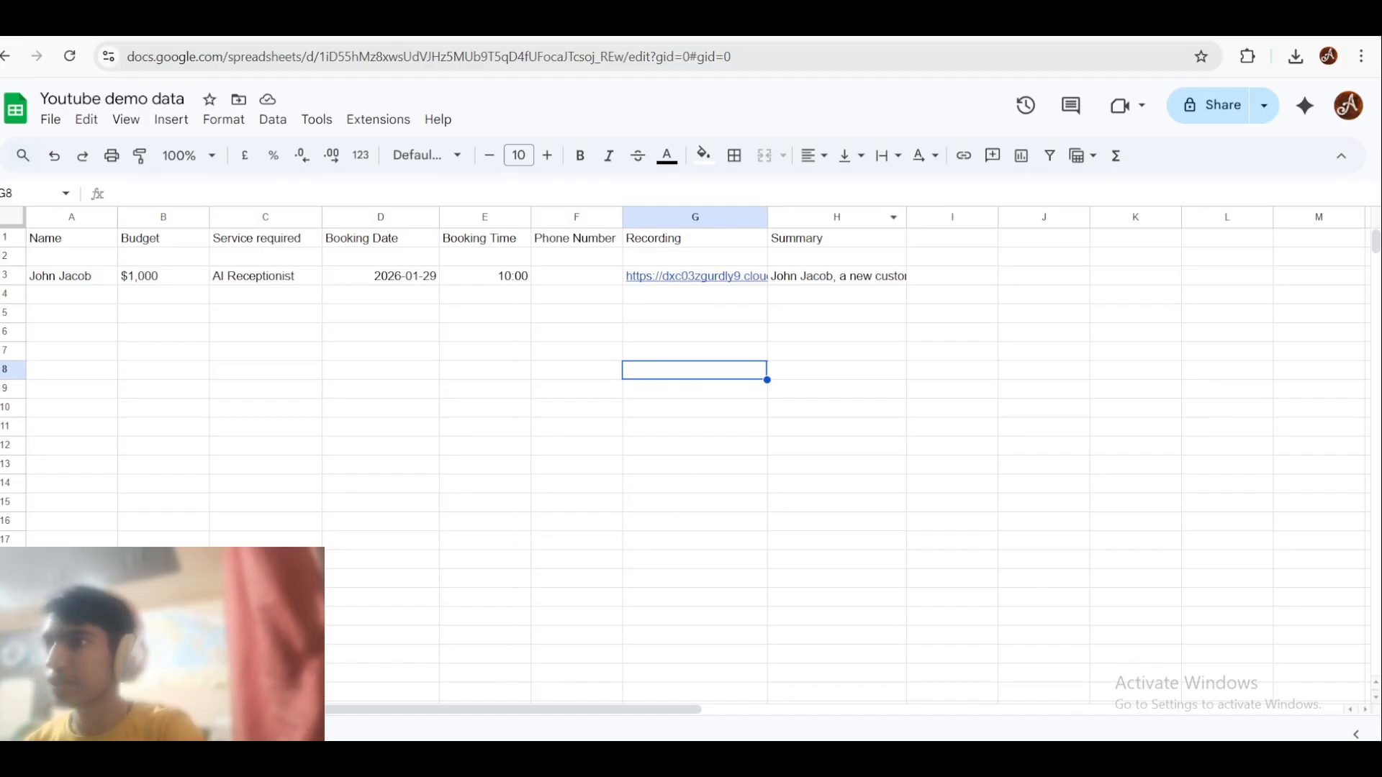
Step: Open Google Calendar in a new browser tab and view the week of January 26 to check the booked appointment
{"action": "key", "text": "ctrl+t"}
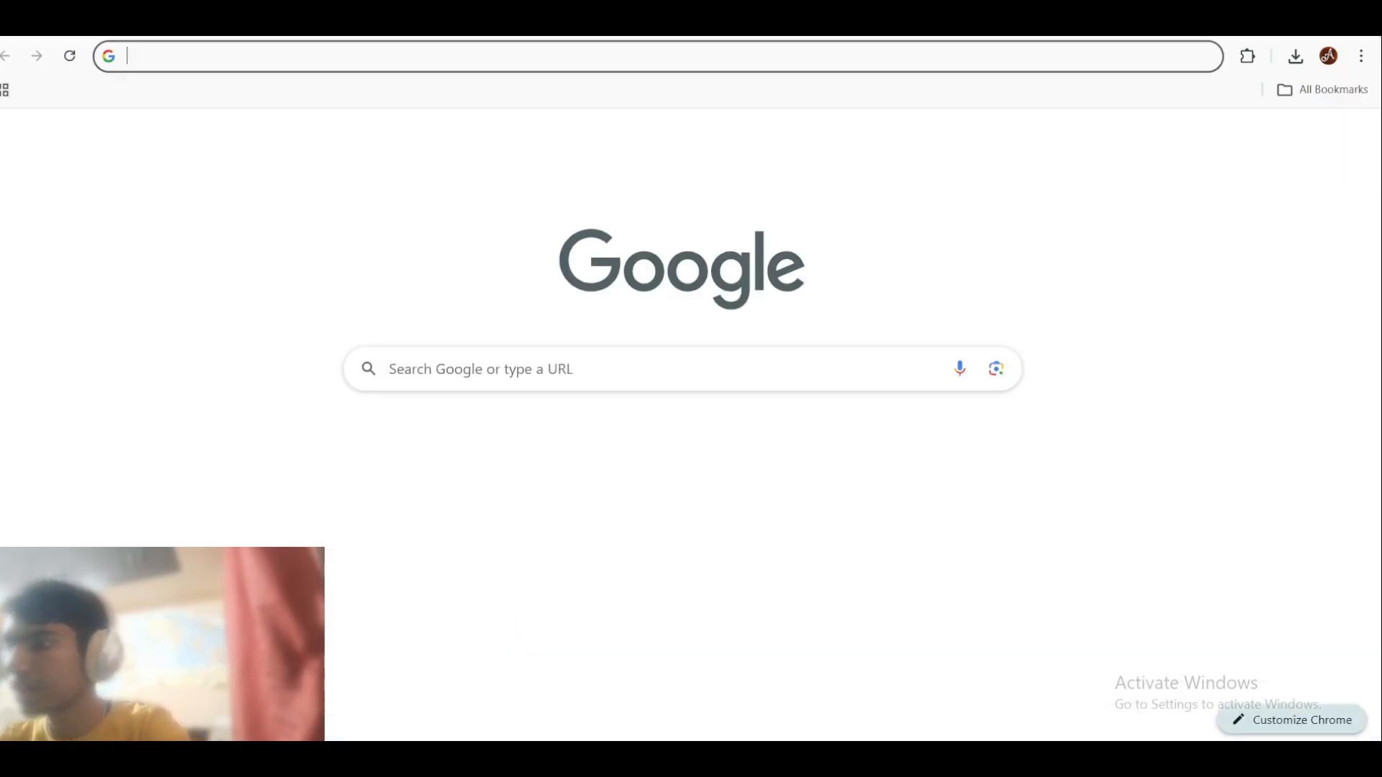
{"action": "type", "text": "cale"}
{"action": "key", "text": "Return"}
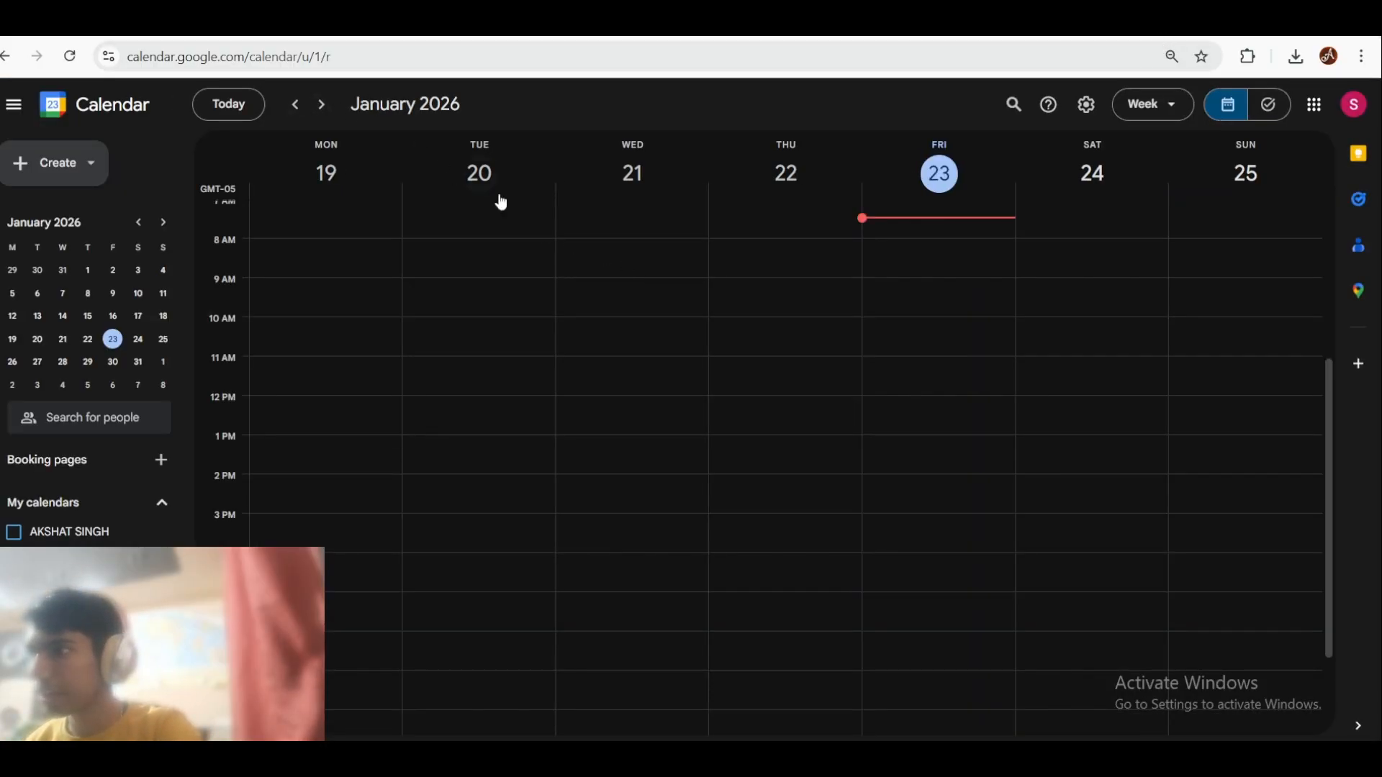
{"action": "left_click", "coordinate": [322, 105]}
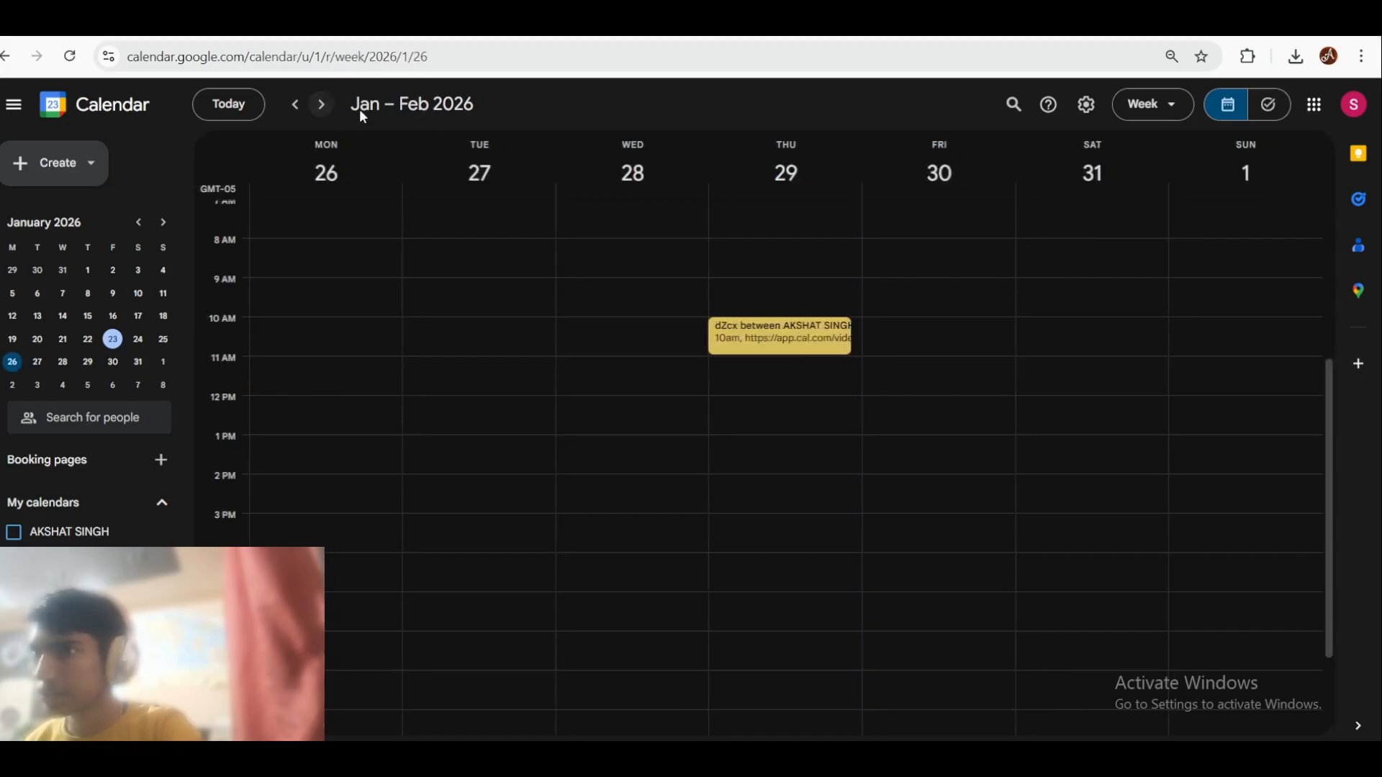
Step: Open the booked event on Thursday, 29 January and examine its time, meeting link, guests and invitee details, closing it when done
{"action": "left_click", "coordinate": [796, 351]}
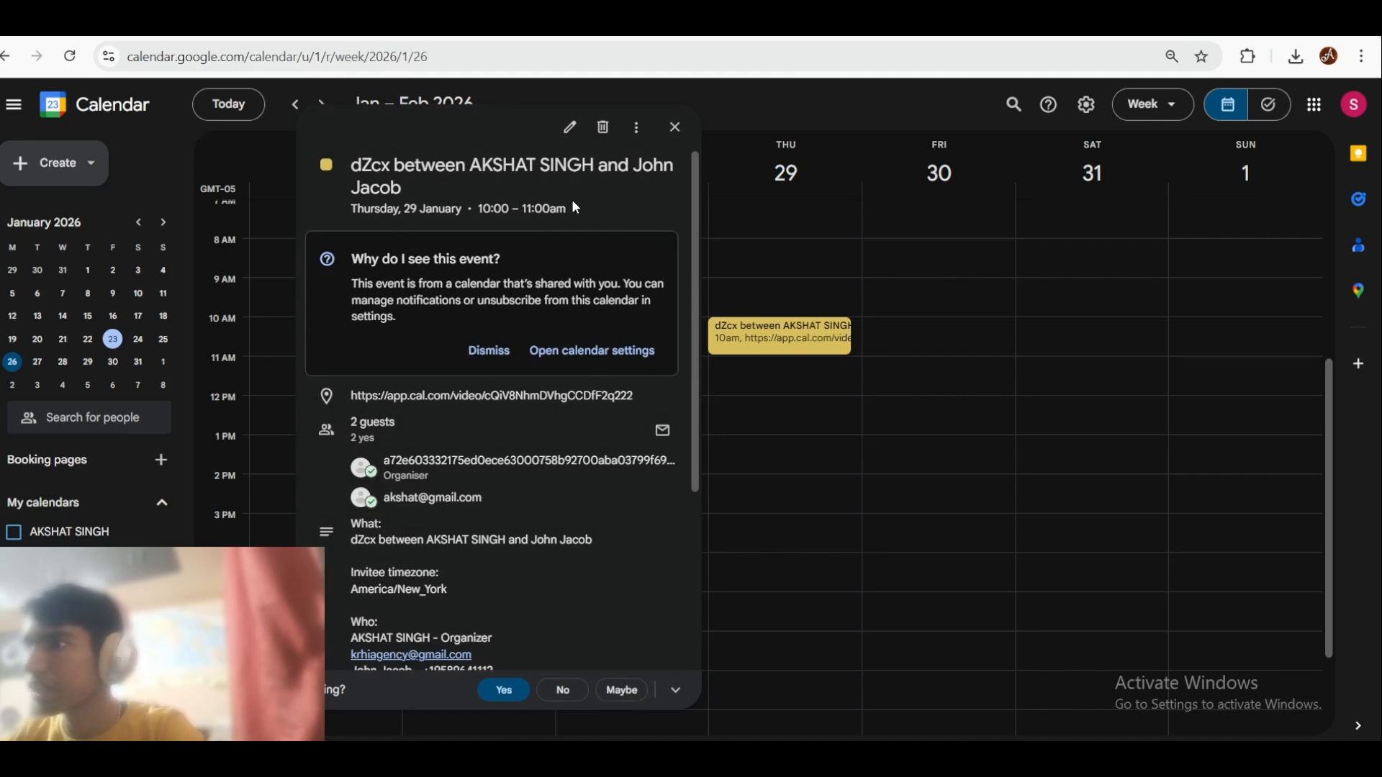
{"action": "mouse_move", "coordinate": [576, 208]}
{"action": "left_mouse_down"}
{"action": "mouse_move", "coordinate": [335, 207]}
{"action": "mouse_move", "coordinate": [319, 173]}
{"action": "mouse_move", "coordinate": [351, 209]}
{"action": "mouse_move", "coordinate": [590, 228]}
{"action": "left_mouse_up"}
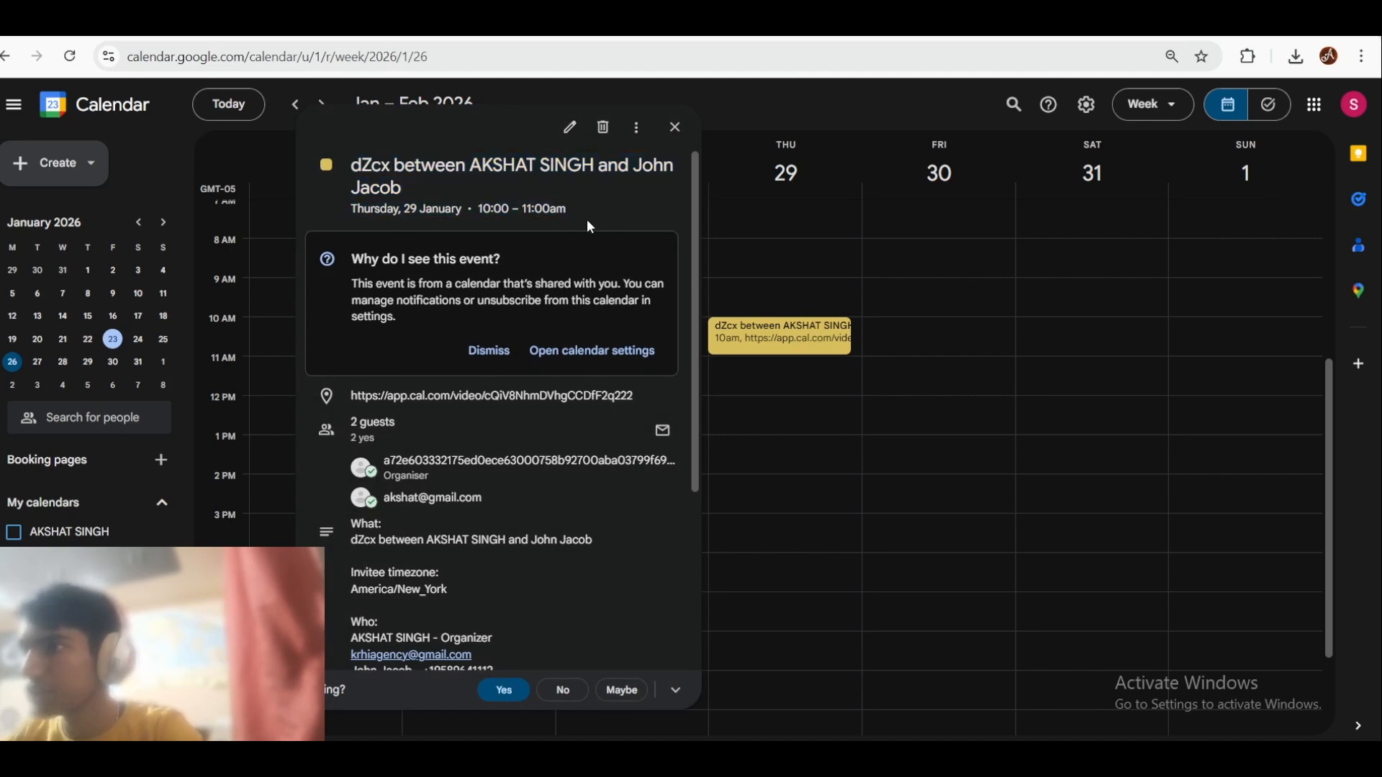
{"action": "scroll", "coordinate": [586, 277], "scroll_direction": "down", "scroll_amount": 4}
{"action": "scroll", "coordinate": [586, 278], "scroll_direction": "up", "scroll_amount": 4}
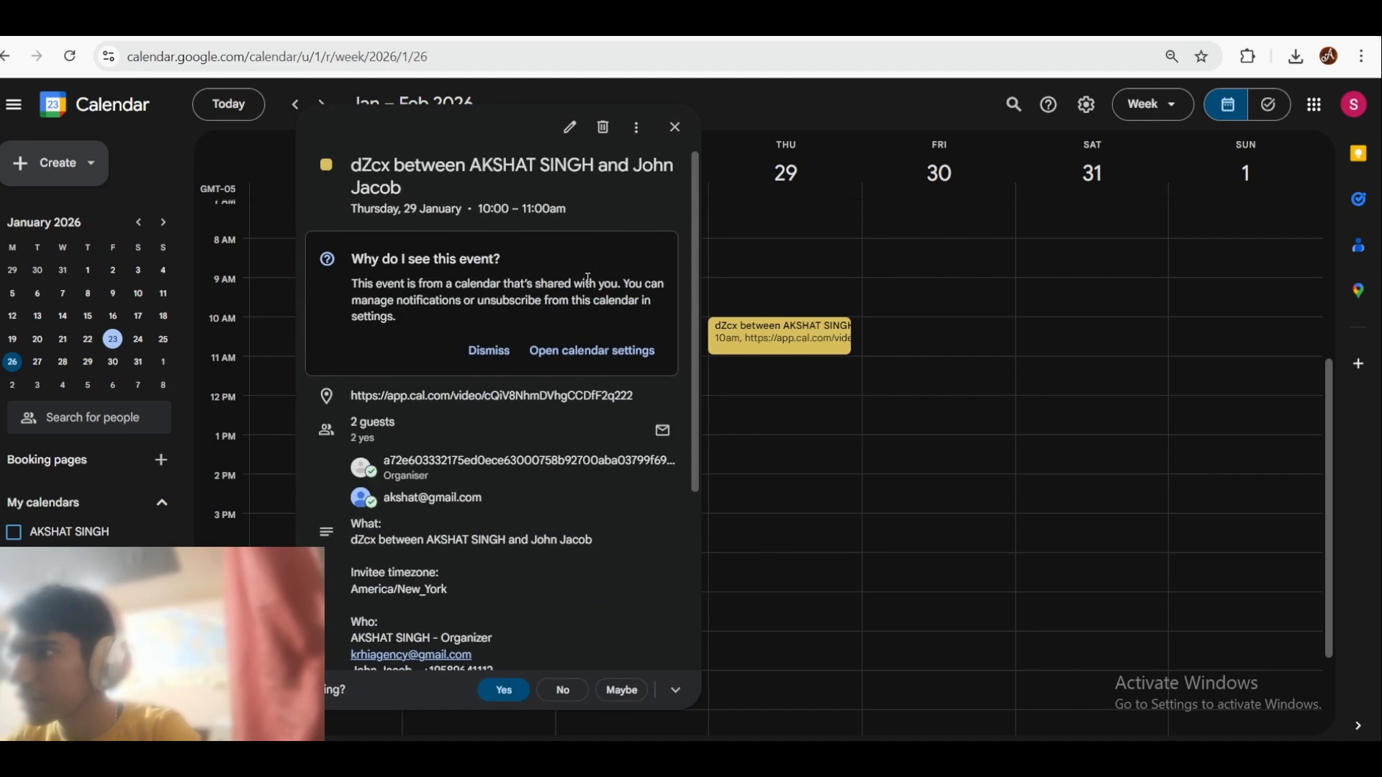
{"action": "scroll", "coordinate": [589, 279], "scroll_direction": "down", "scroll_amount": 3}
{"action": "scroll", "coordinate": [589, 280], "scroll_direction": "down", "scroll_amount": 2}
{"action": "scroll", "coordinate": [587, 279], "scroll_direction": "up", "scroll_amount": 6}
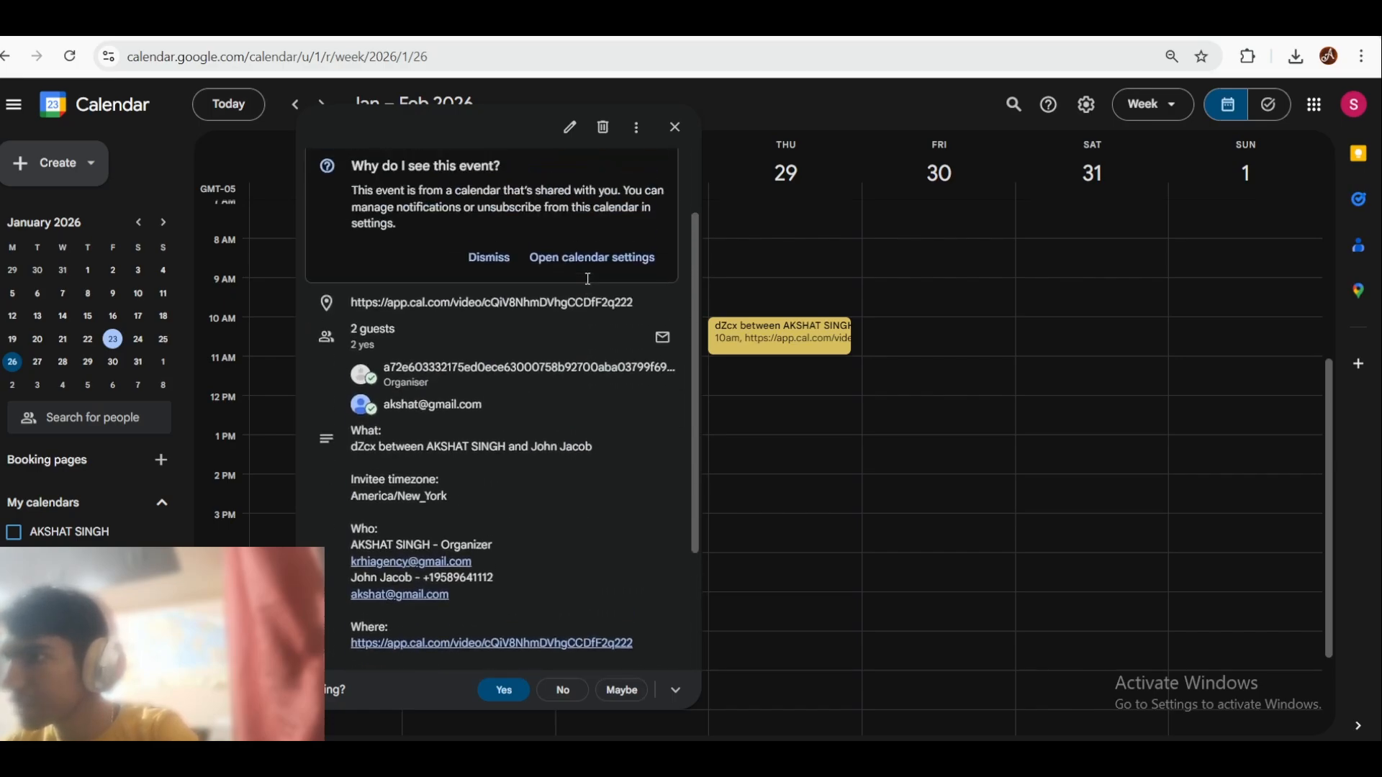
{"action": "left_click", "coordinate": [1020, 364]}
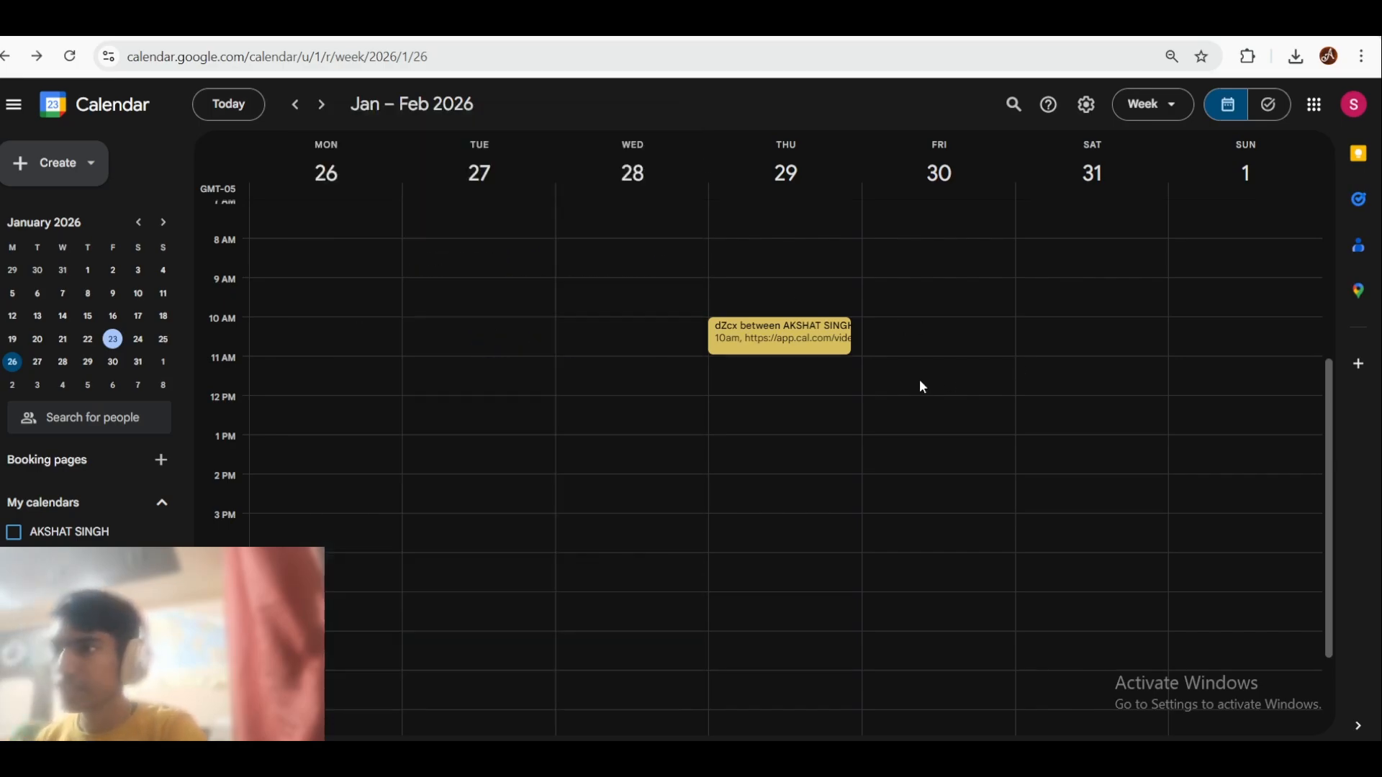
{"action": "scroll", "coordinate": [674, 339], "scroll_direction": "up", "scroll_amount": 2}
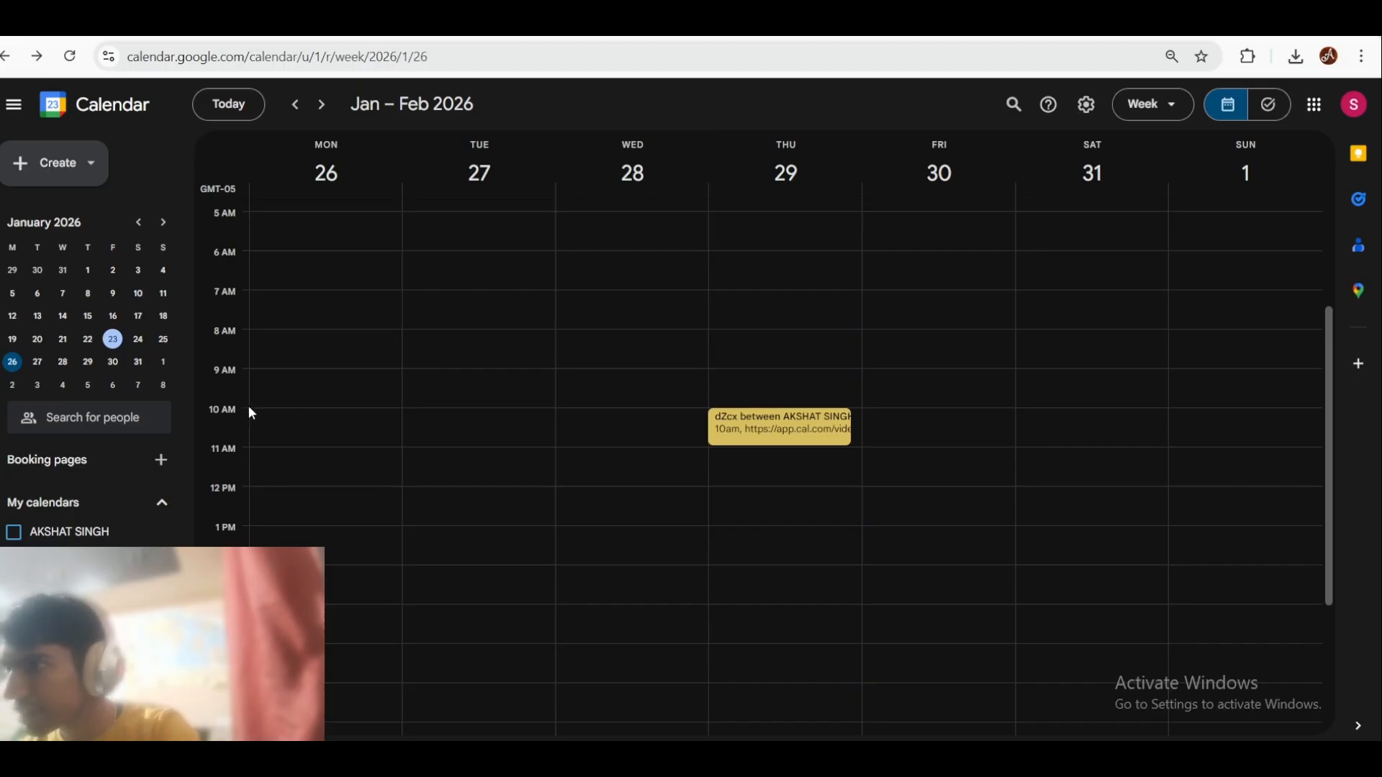
Step: Switch to the Youtube agent in Retell AI, open a new simulation test case and examine its name, user prompt and success criteria fields
{"action": "left_click", "coordinate": [288, 22]}
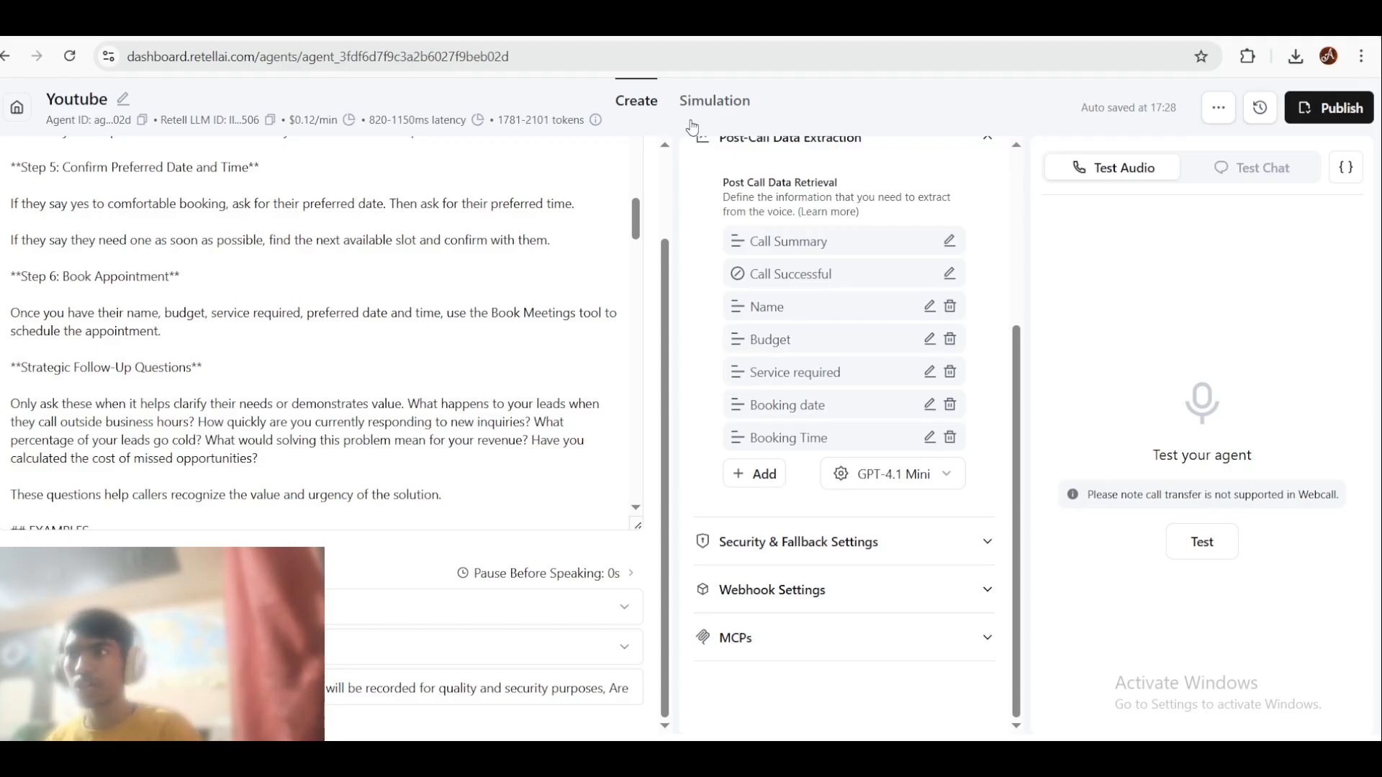
{"action": "left_click", "coordinate": [727, 101]}
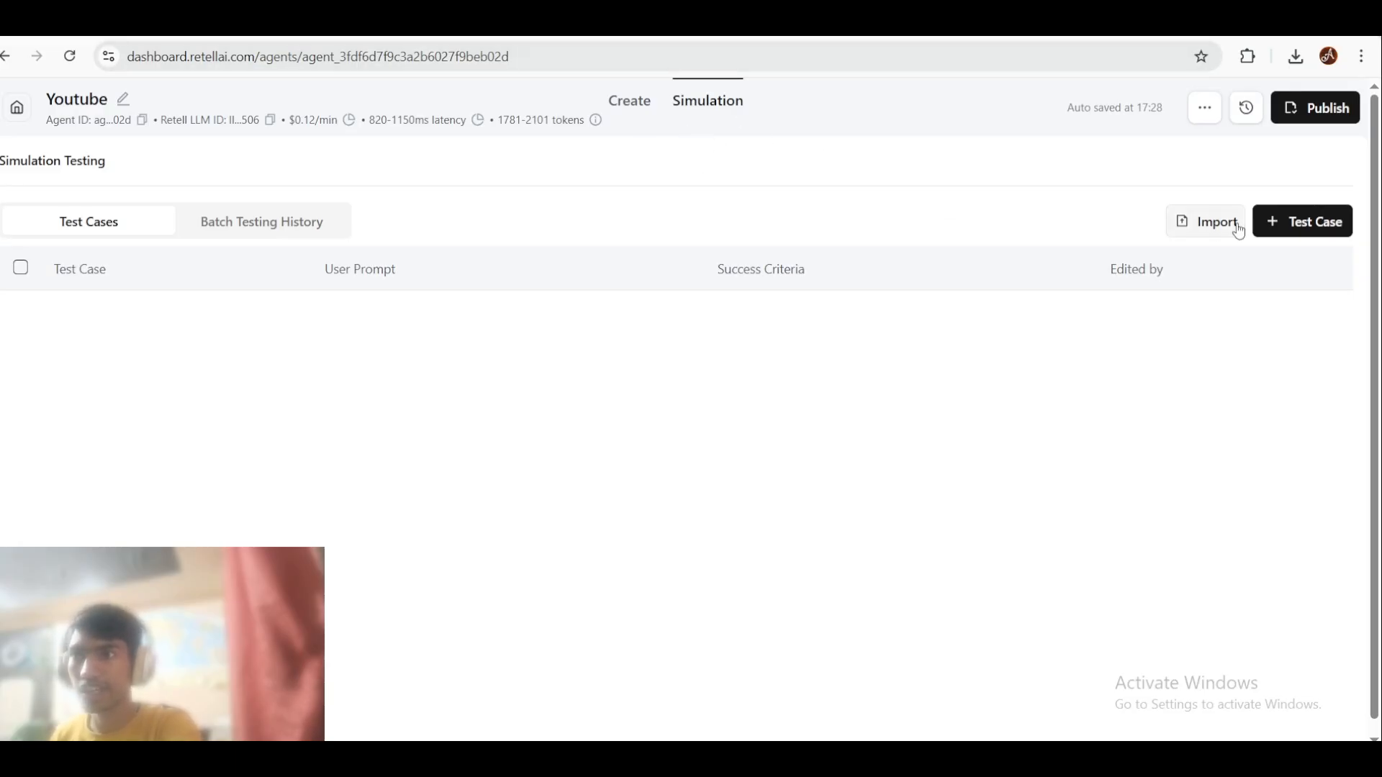
{"action": "left_click", "coordinate": [1296, 222]}
{"action": "scroll", "coordinate": [720, 267], "scroll_direction": "down", "scroll_amount": 2}
{"action": "scroll", "coordinate": [687, 274], "scroll_direction": "up", "scroll_amount": 3}
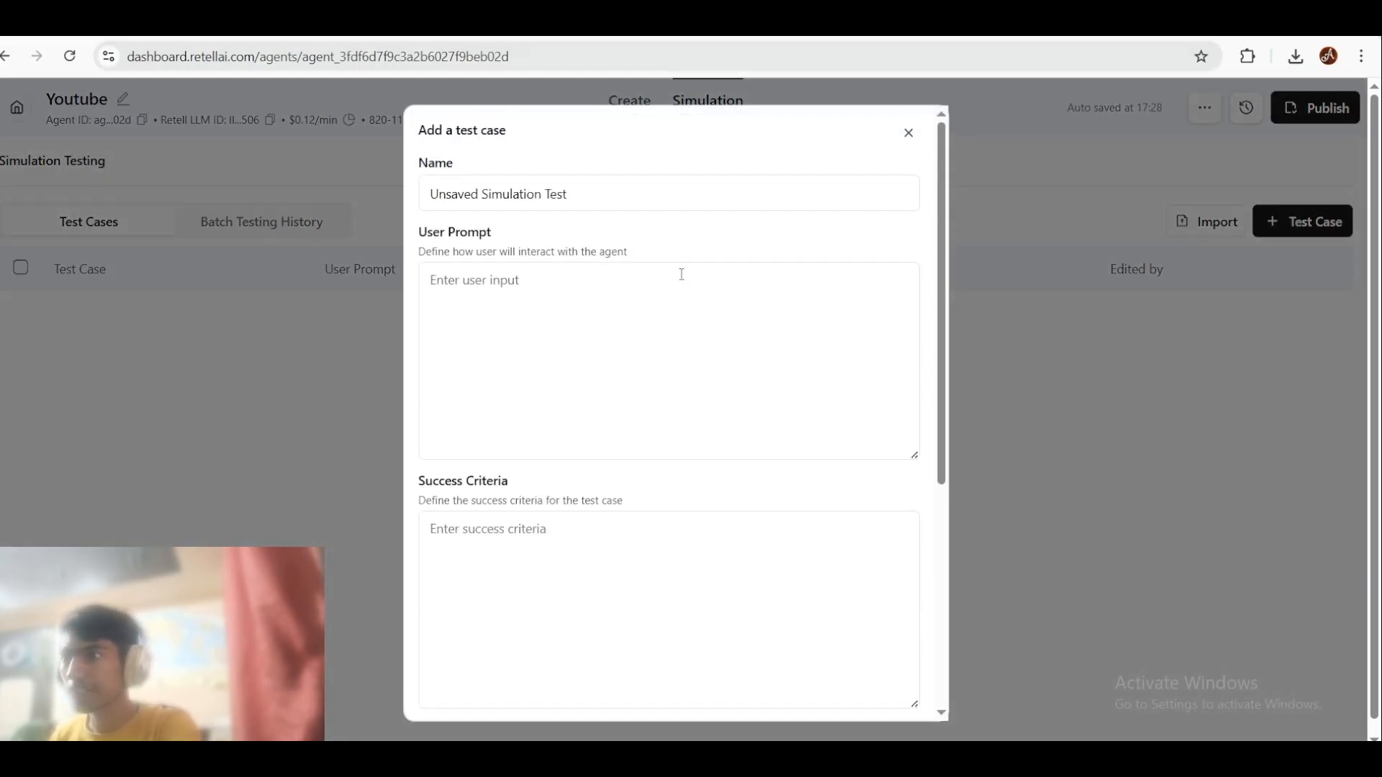